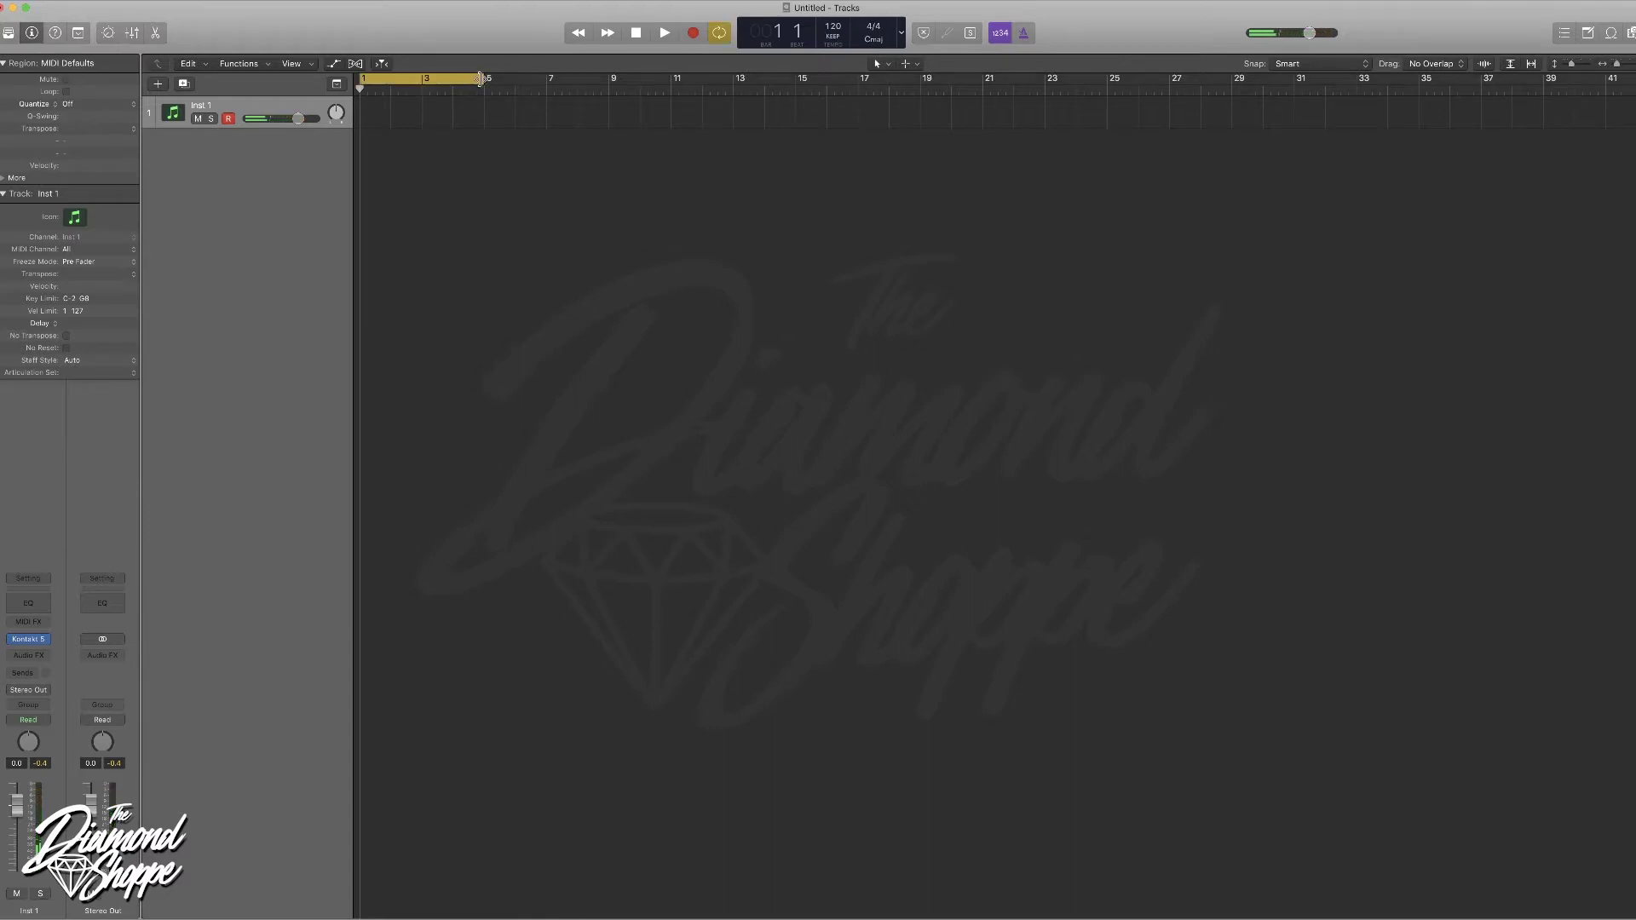
# - Extend the cycle range to cover bars 1 to 9 and record a part on the first instrument track
pyautogui.moveTo(481, 78); pyautogui.dragTo(610, 79)
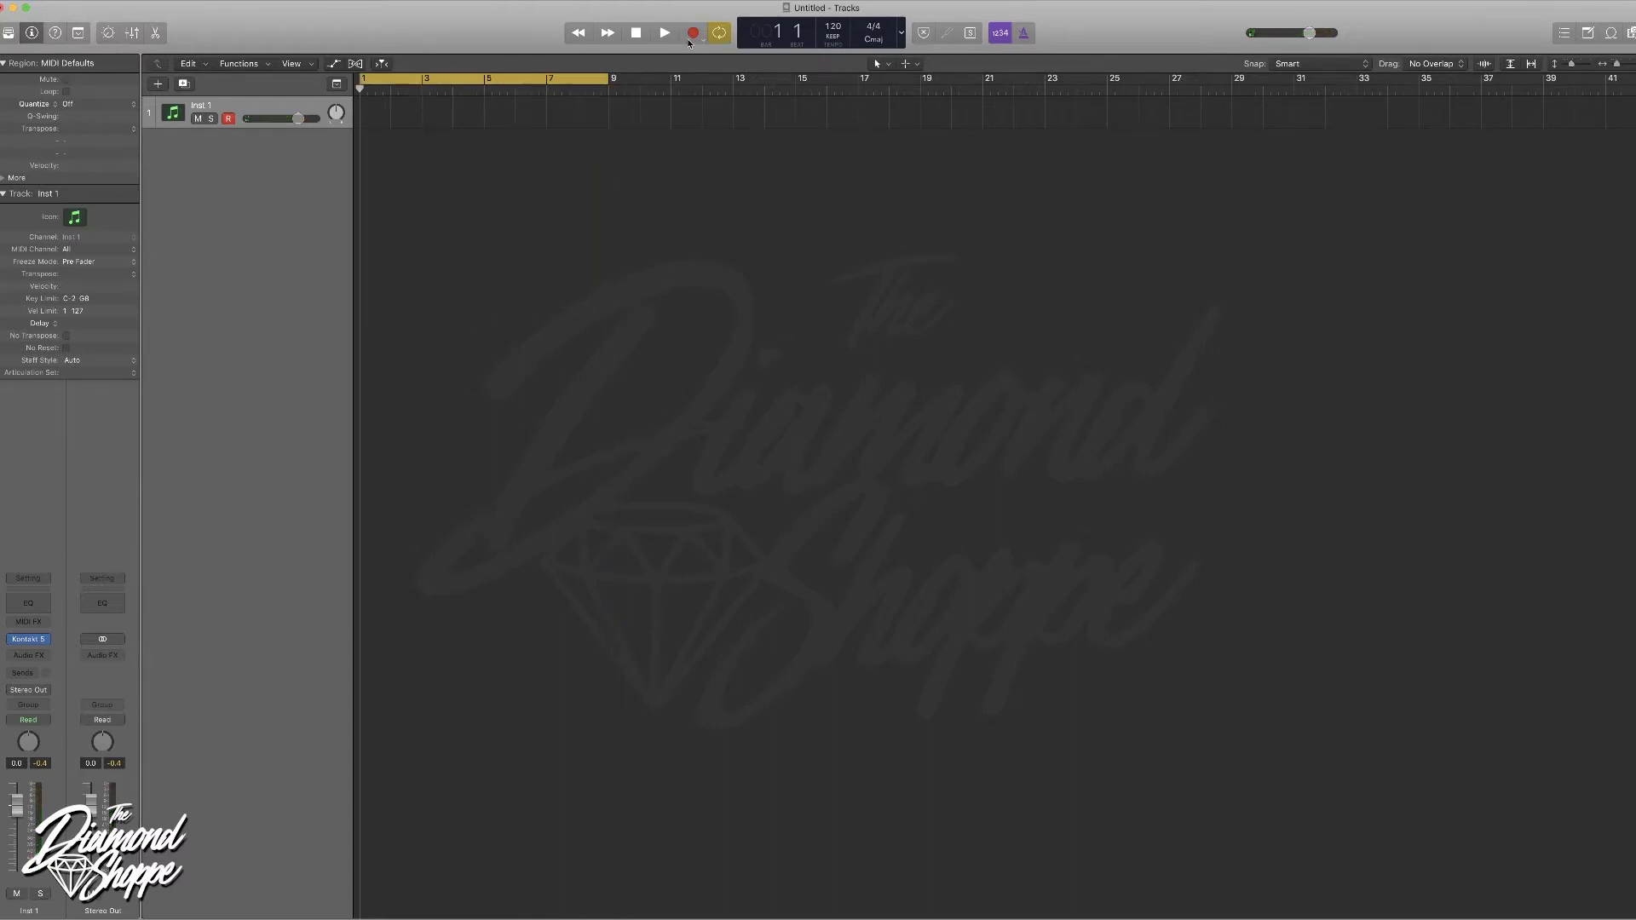
pyautogui.click(692, 34)
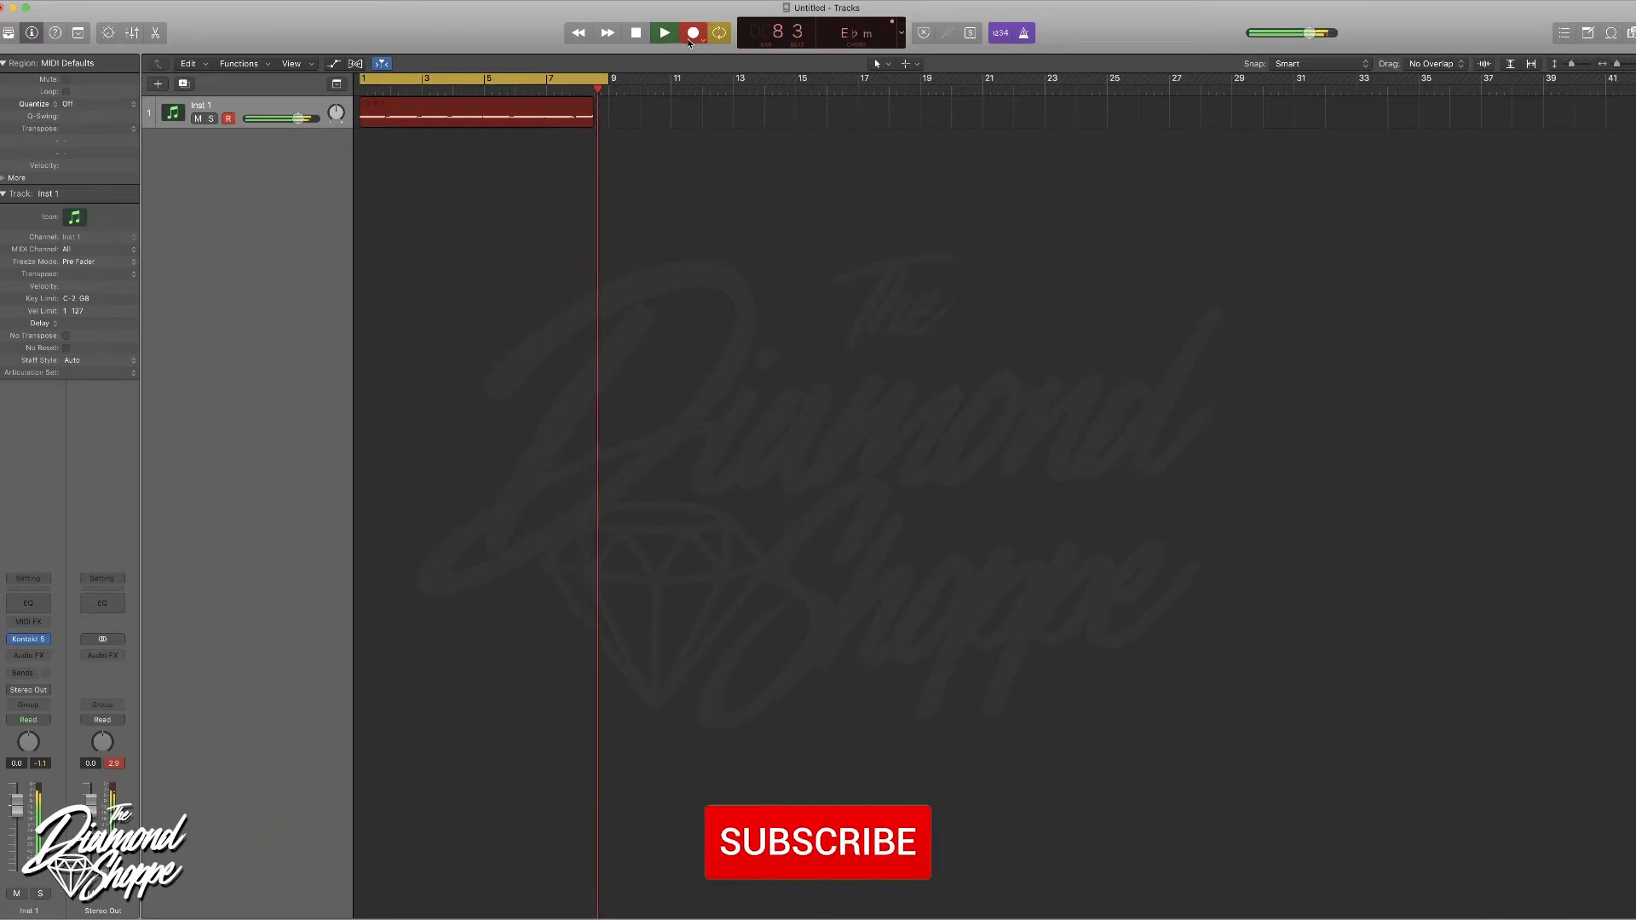
pyautogui.press('space')
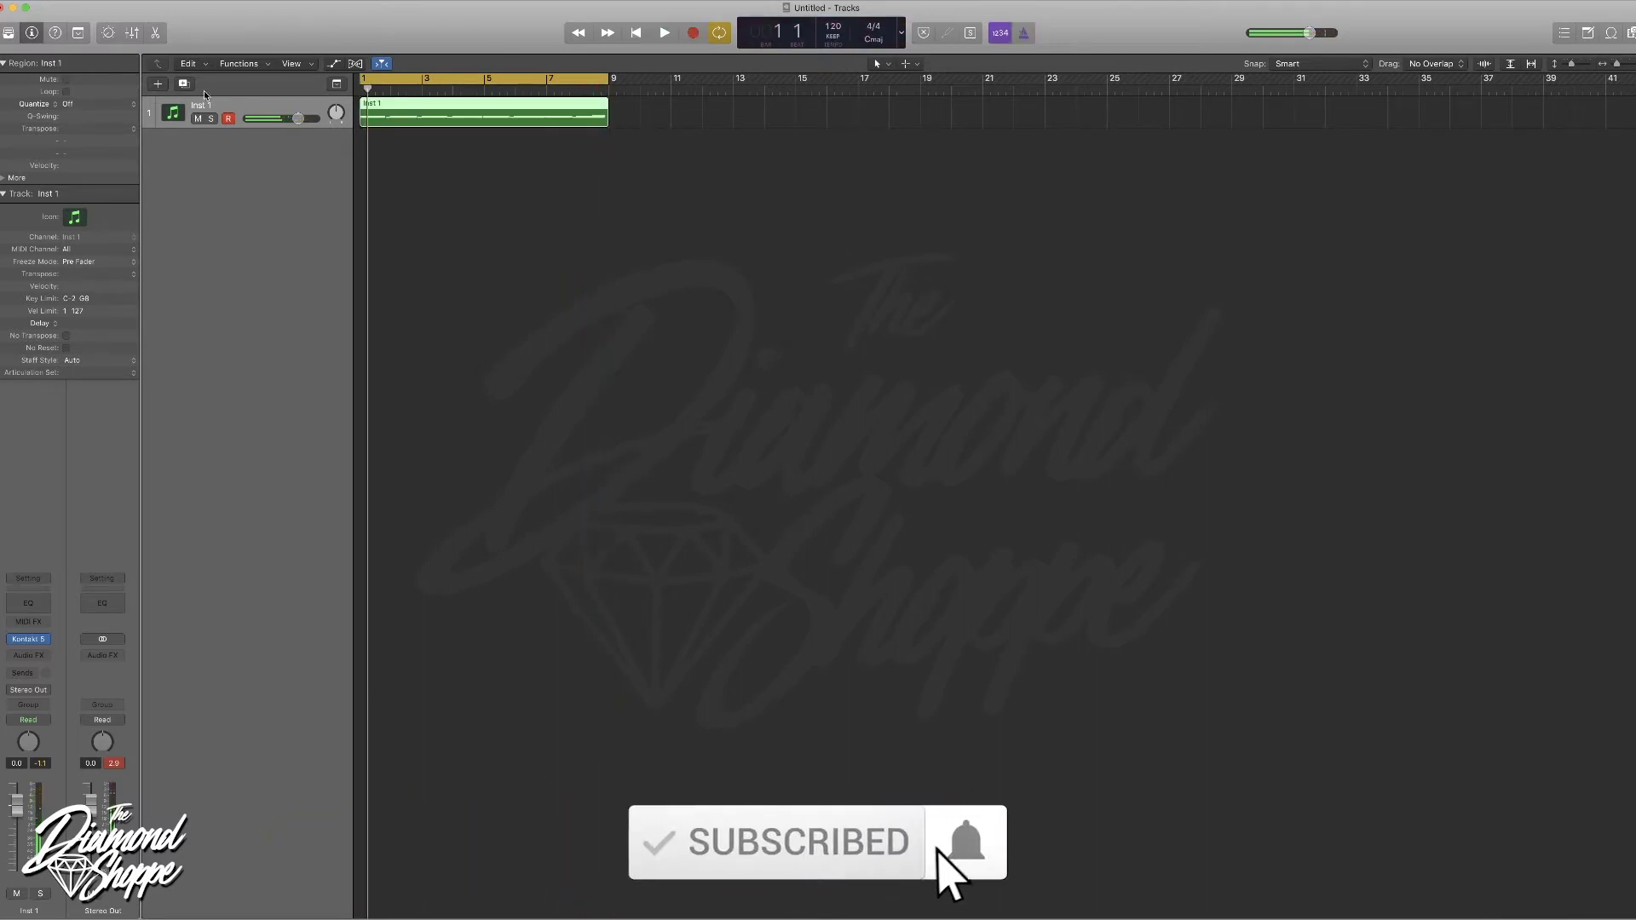
# - Quantize the recorded region to 1/8 Swing A, name the first track "brass" and add a duplicate track below it
pyautogui.click(91, 109)
pyautogui.click(102, 353)
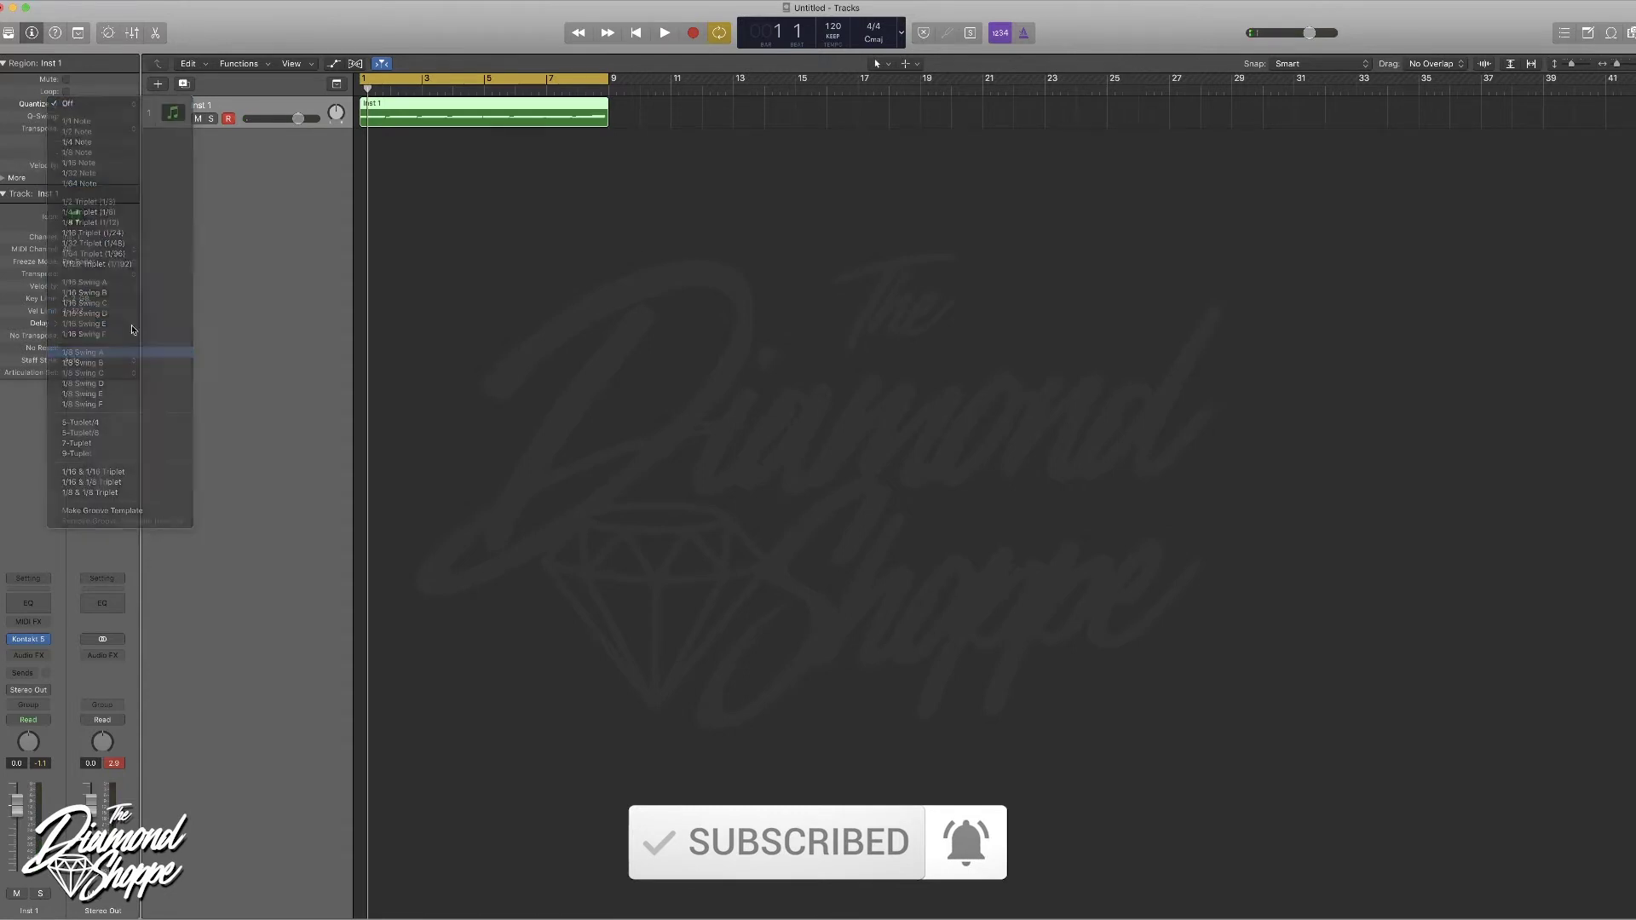
pyautogui.doubleClick(212, 104)
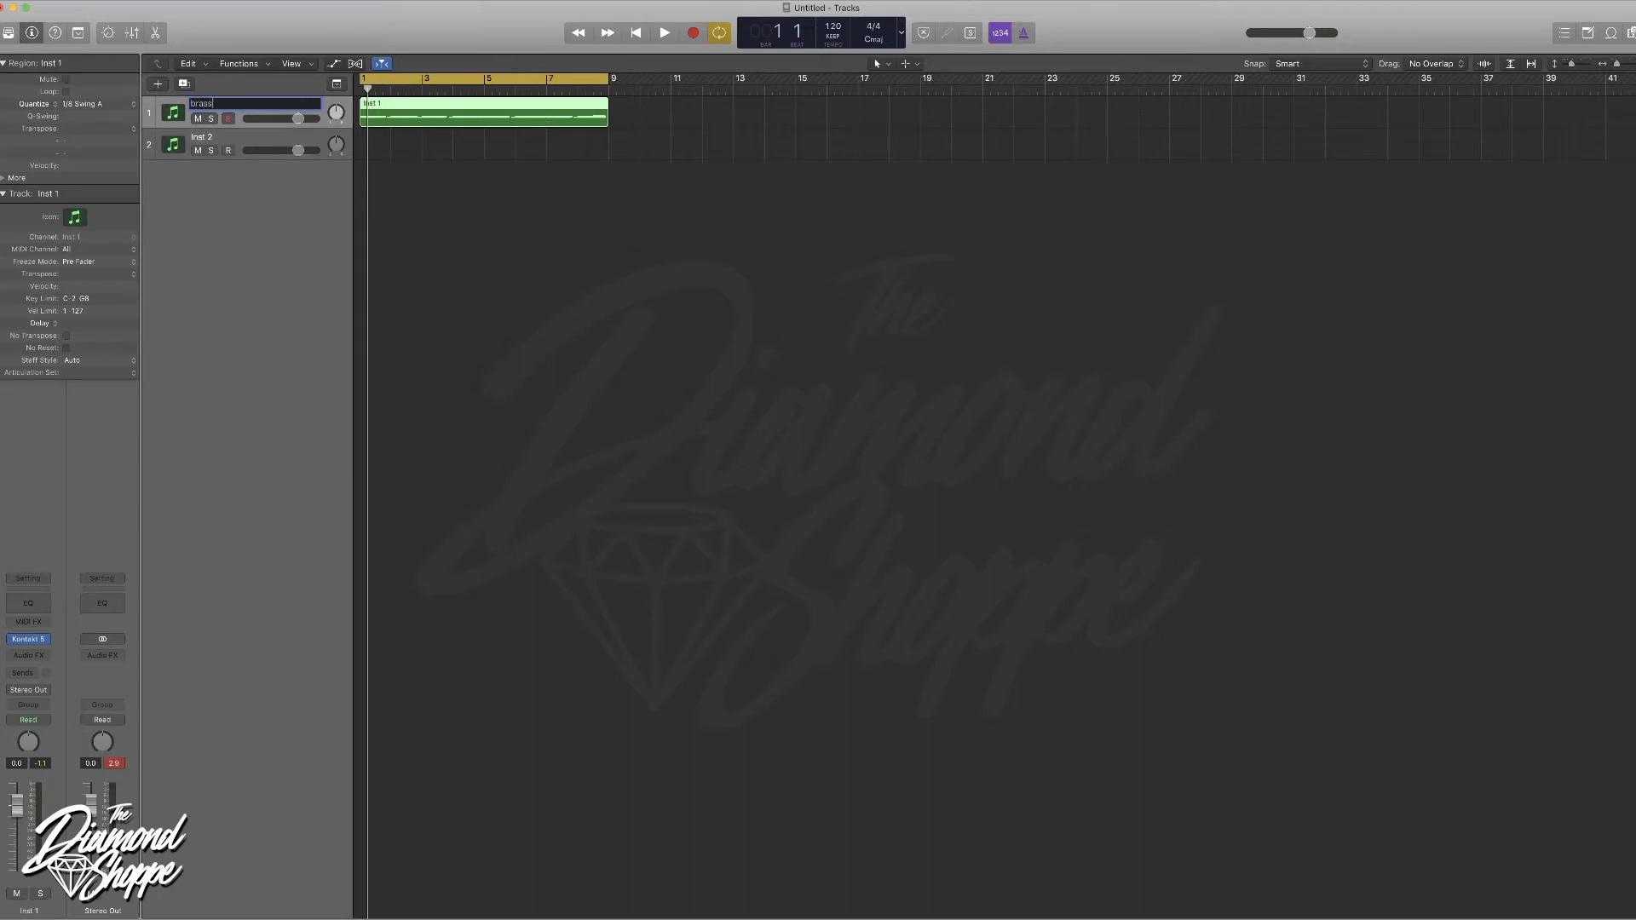
# - Record an eight-bar part on the second track and quantize its region to 1/8 Swing A
pyautogui.click(216, 139)
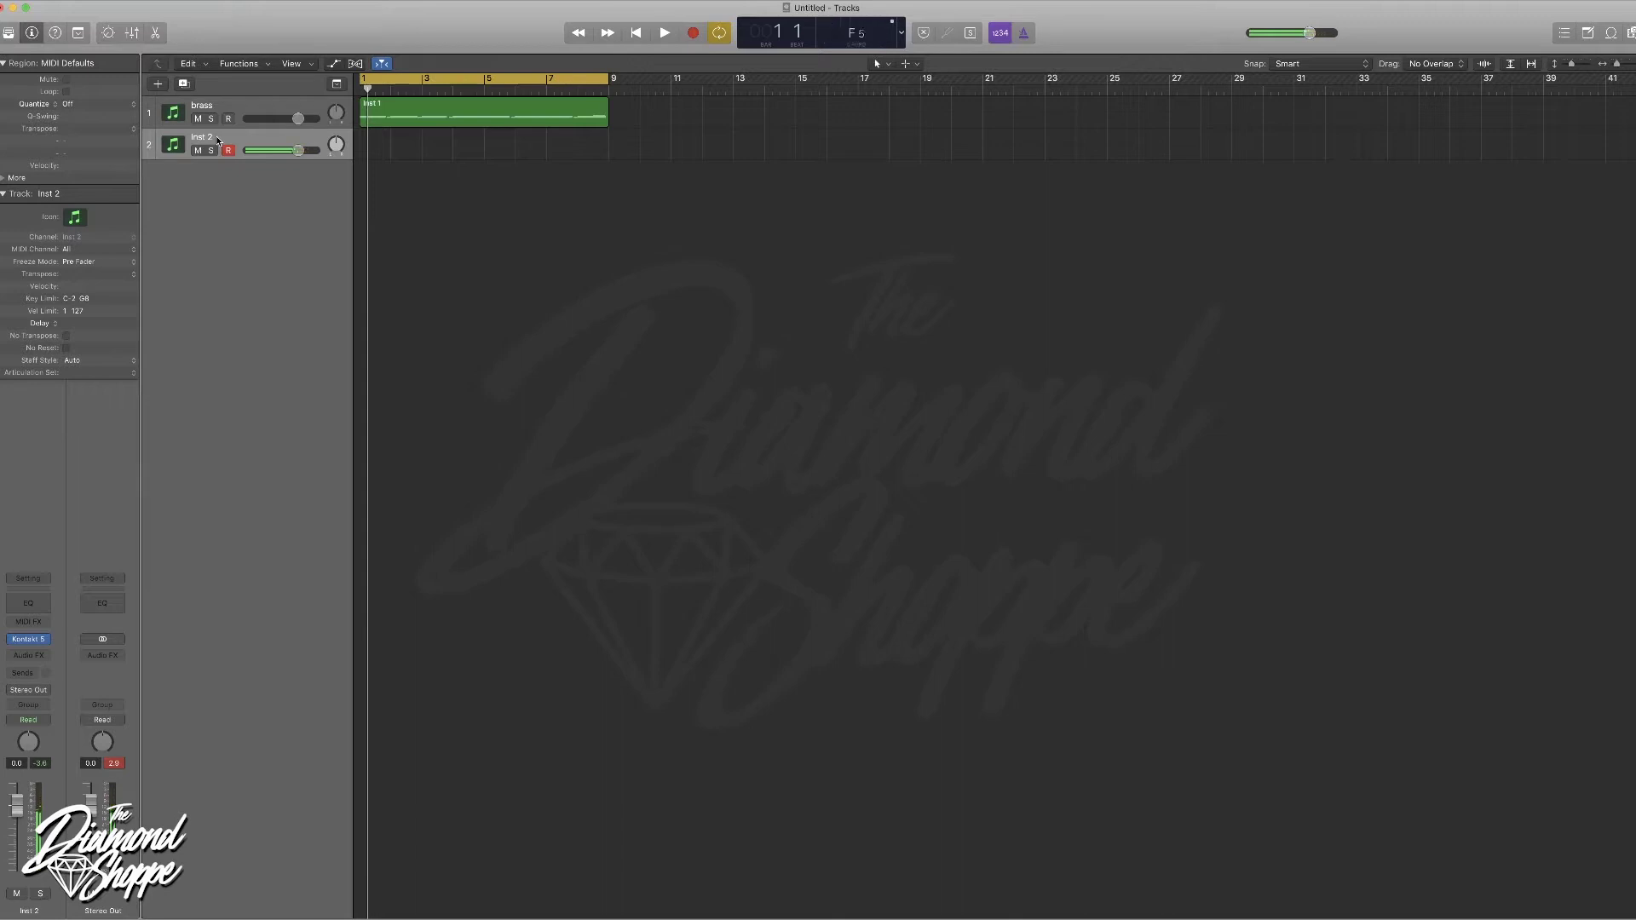
pyautogui.press('space')
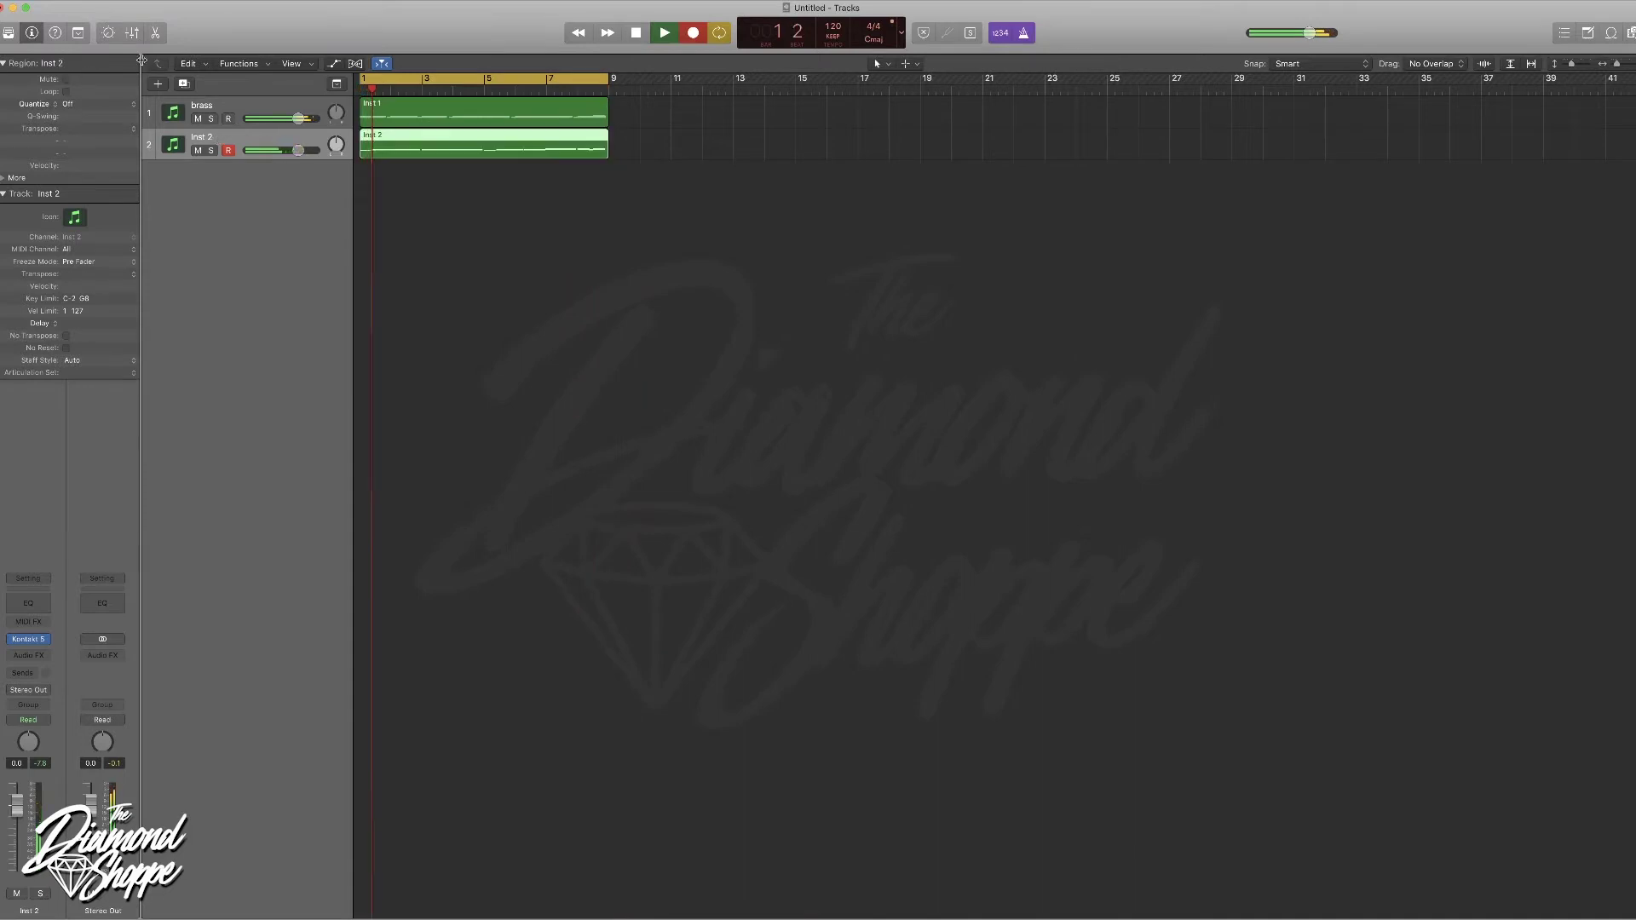
pyautogui.click(74, 103)
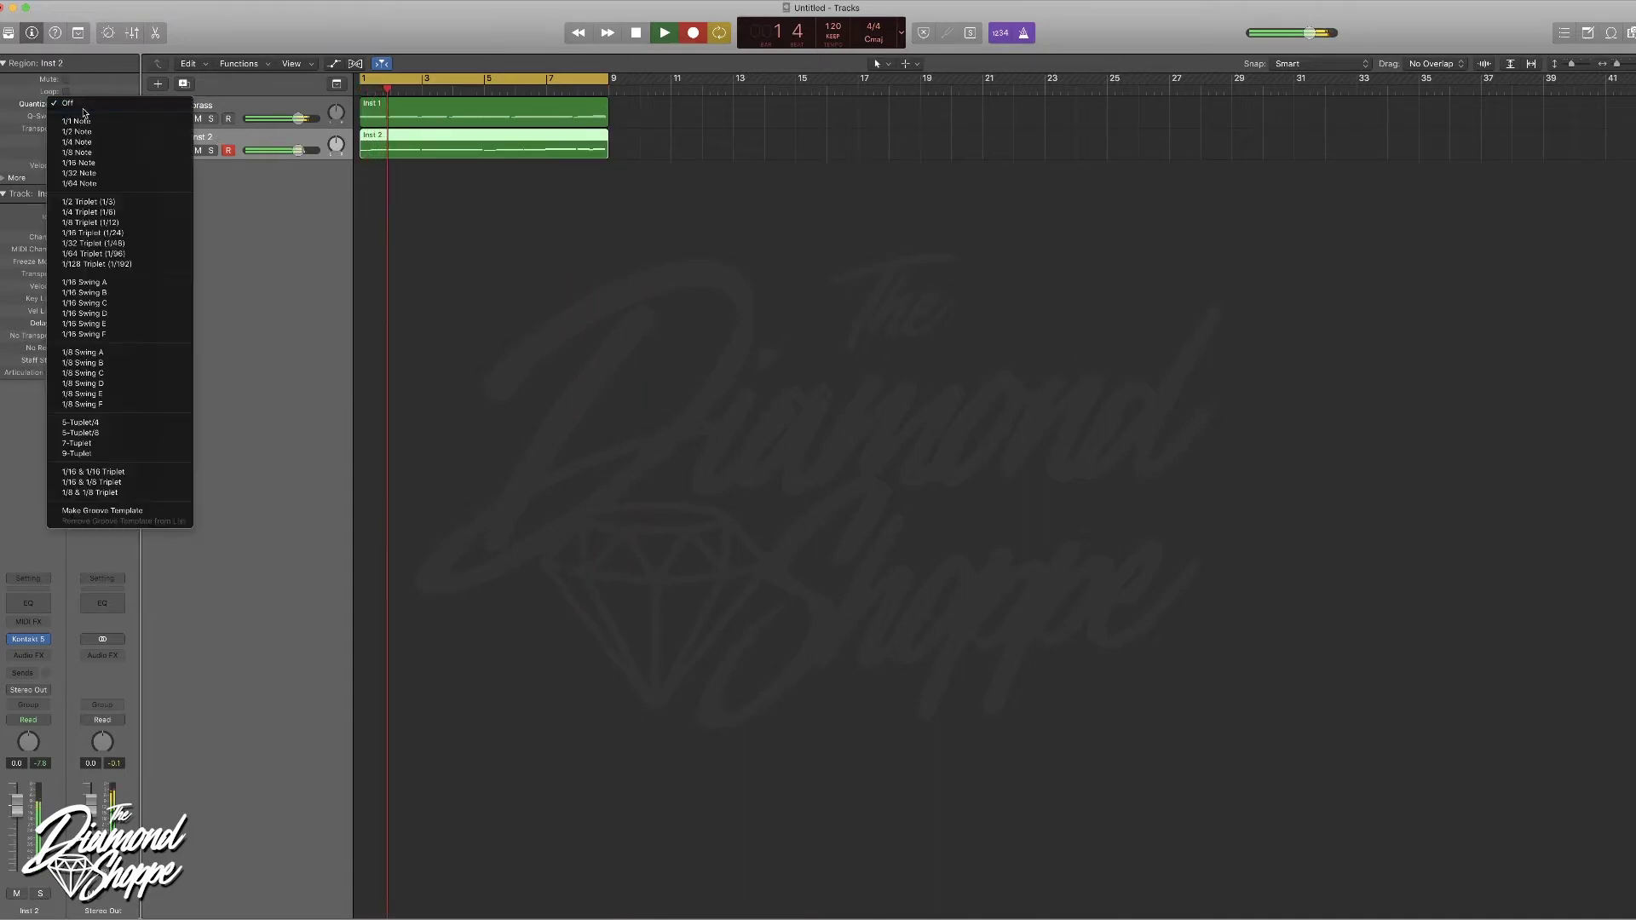
pyautogui.click(128, 353)
pyautogui.press('space')
pyautogui.press('space')
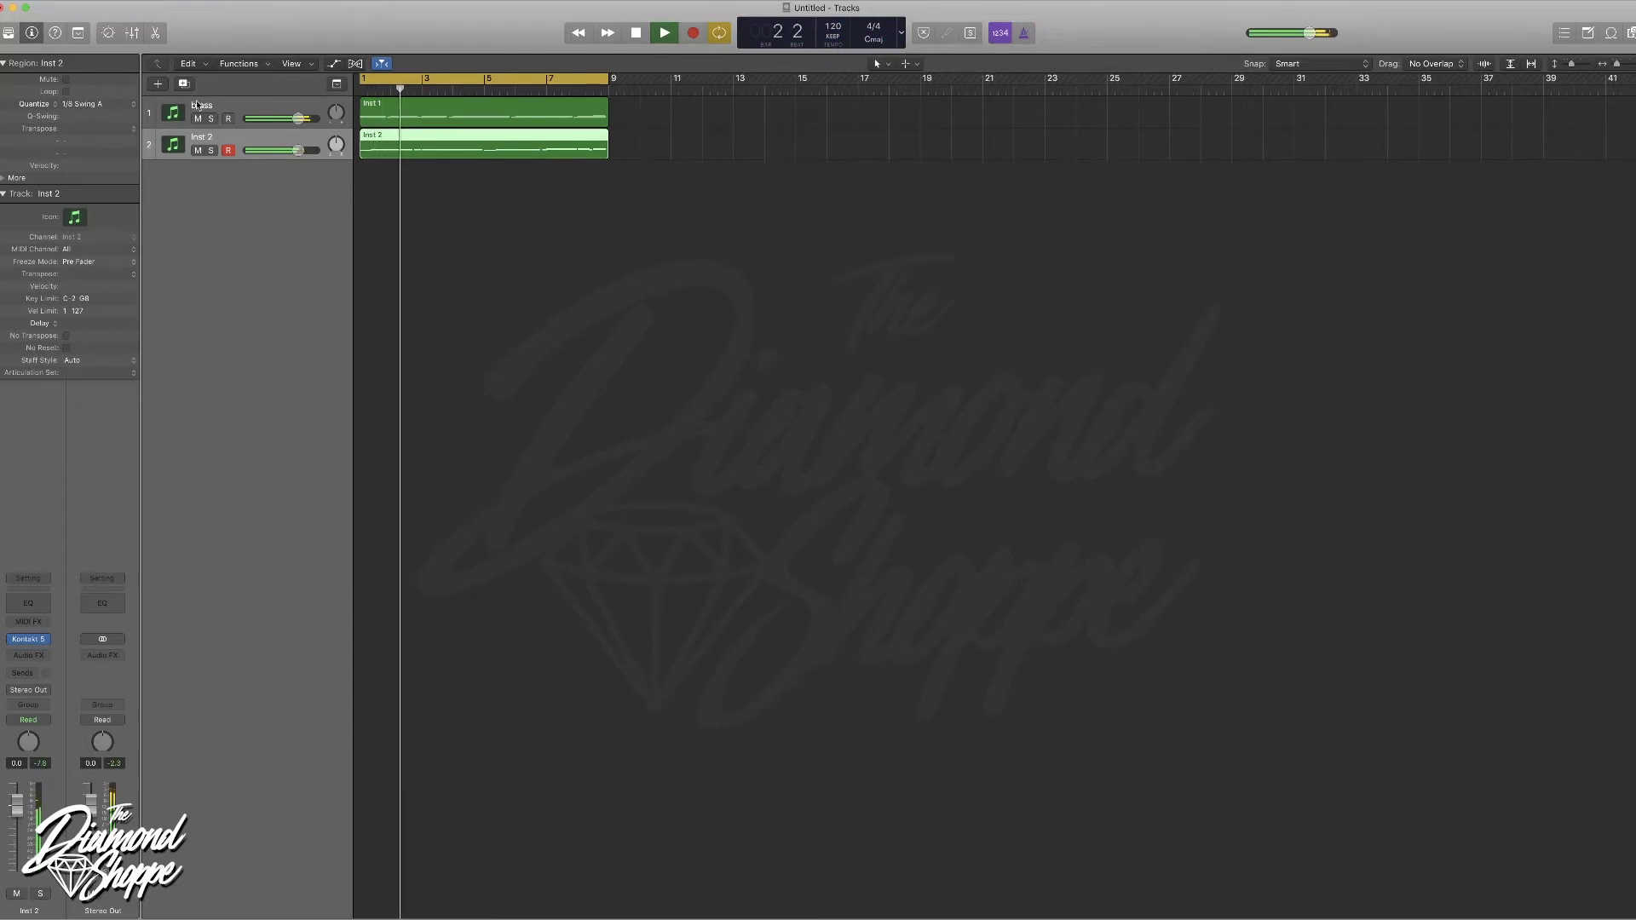
# - Rename the second track "brass lo" and duplicate it as a third track
pyautogui.doubleClick(202, 137)
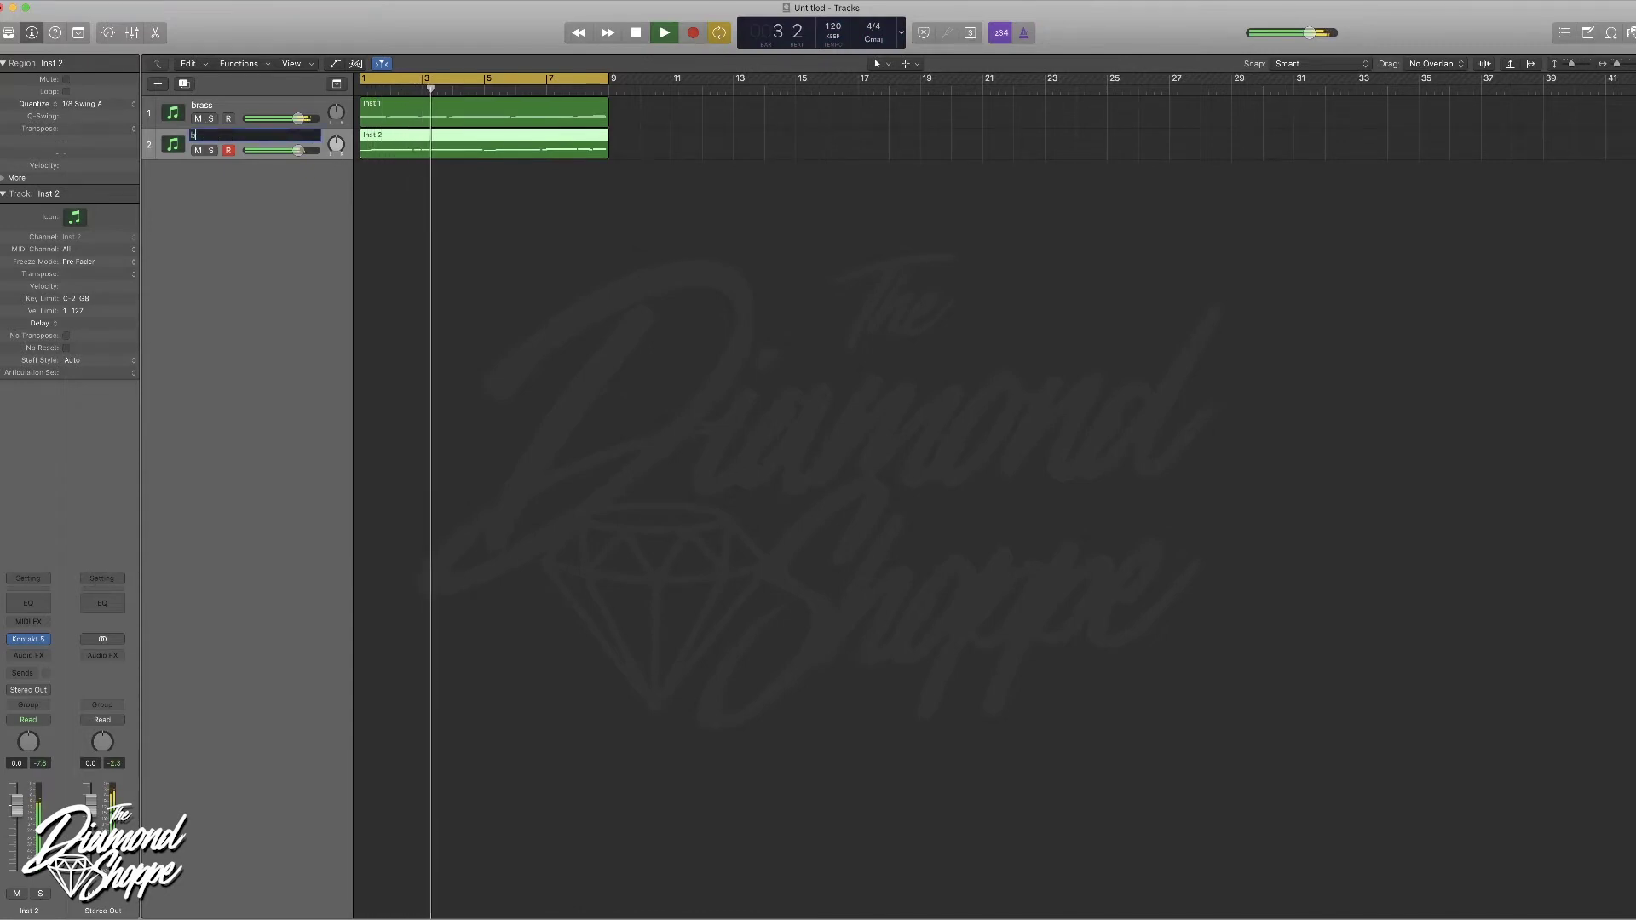
pyautogui.write('brass lo')
pyautogui.press('Return')
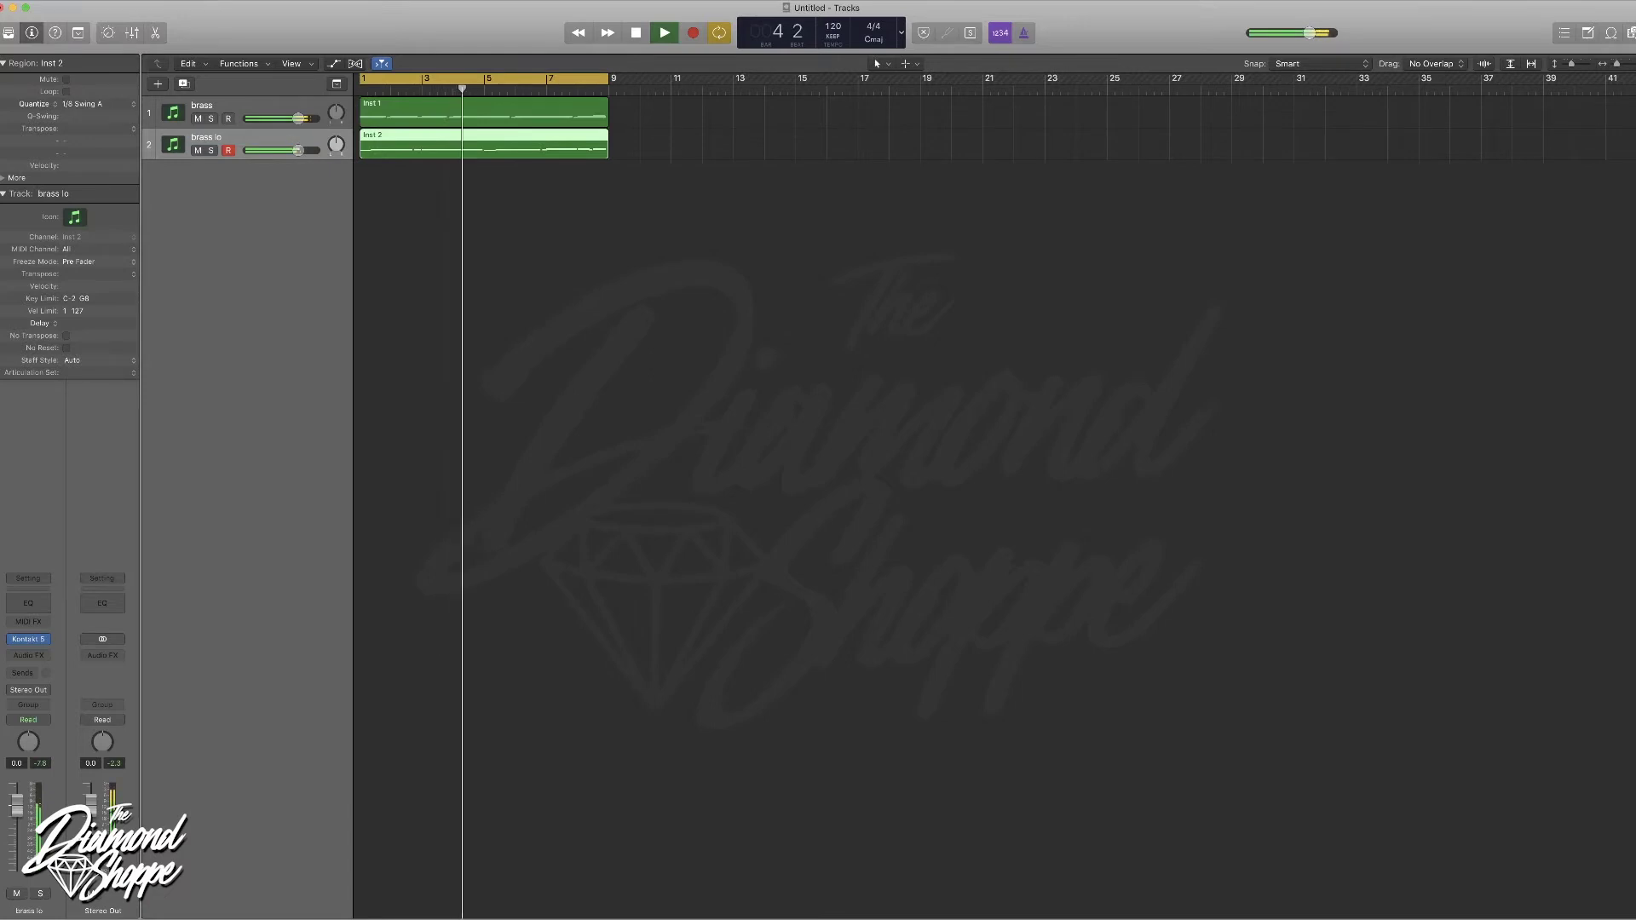
pyautogui.click(183, 85)
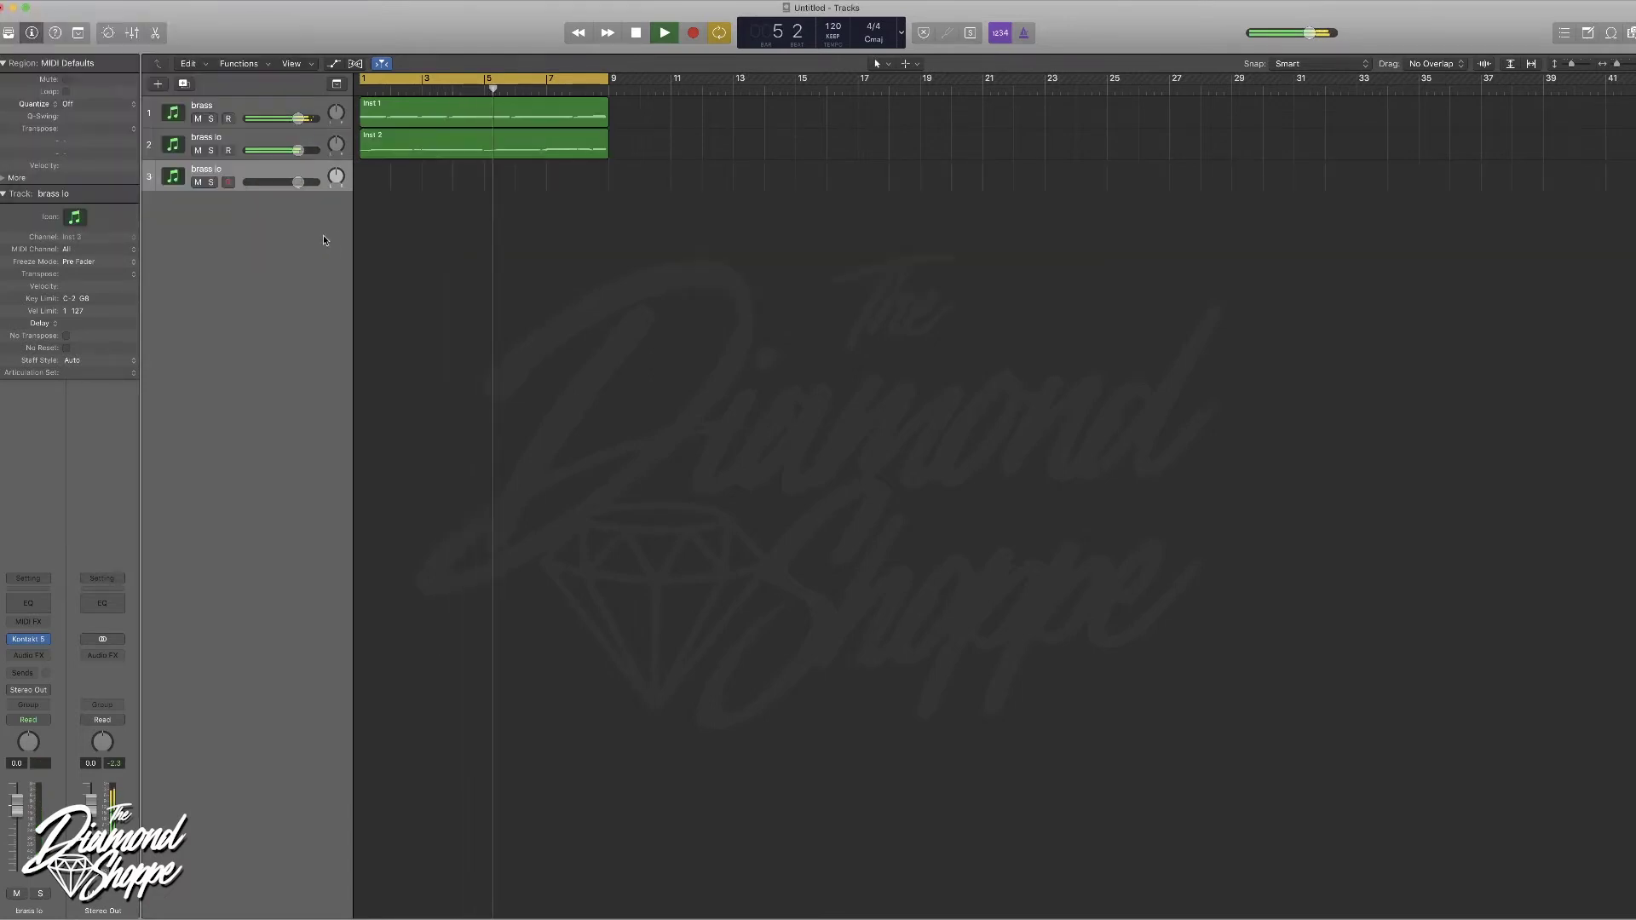
pyautogui.press('space')
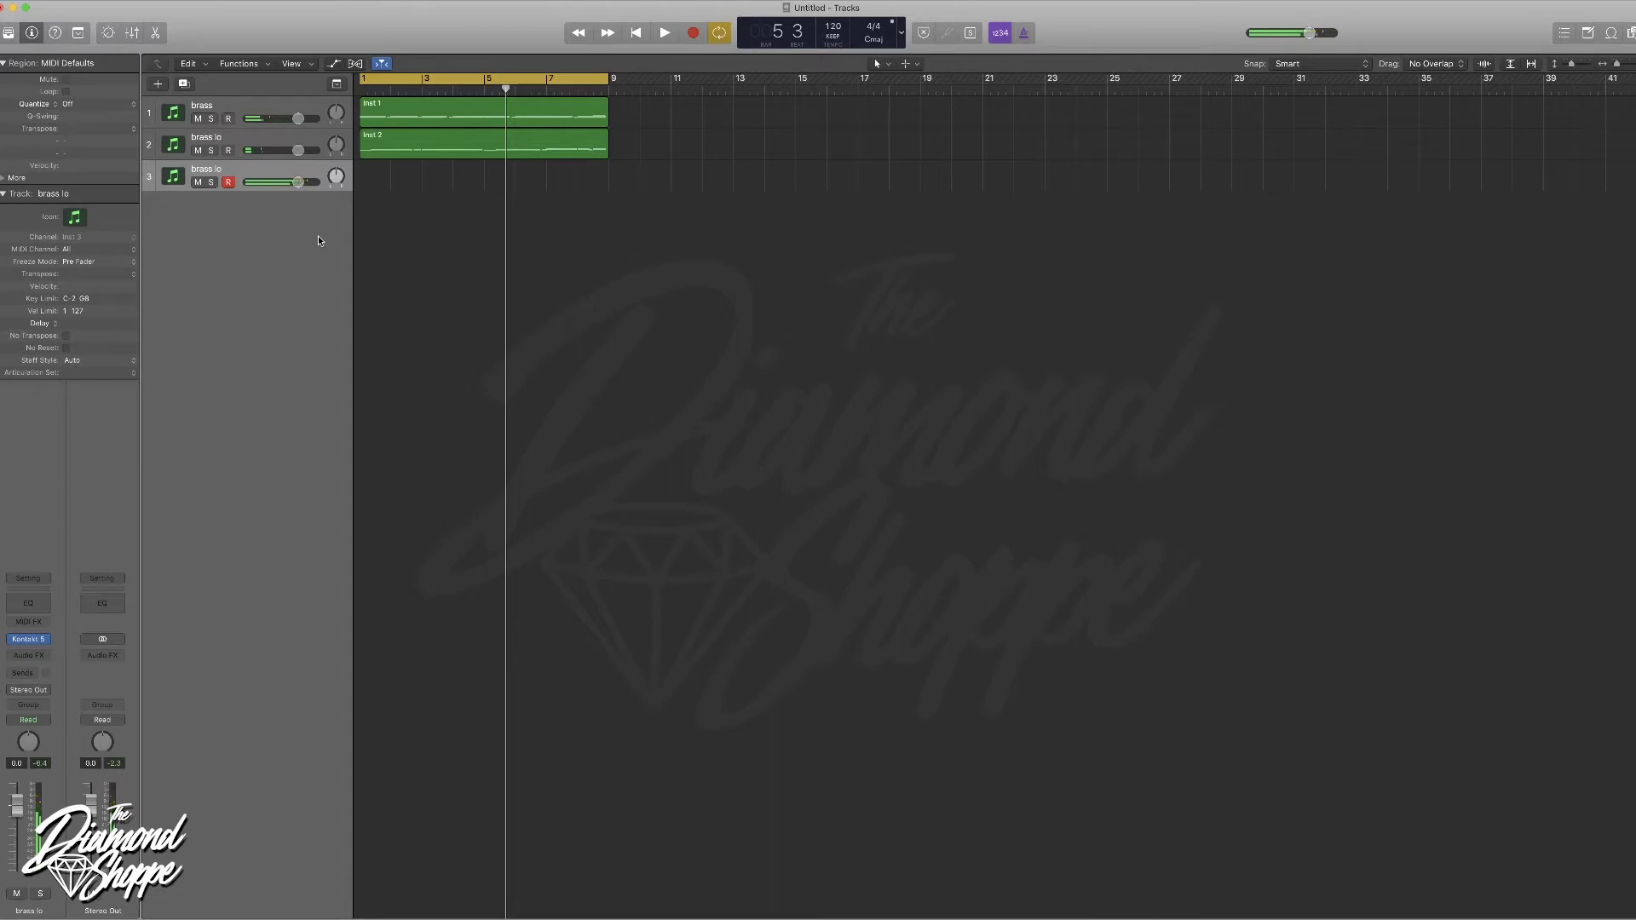
pyautogui.press('space')
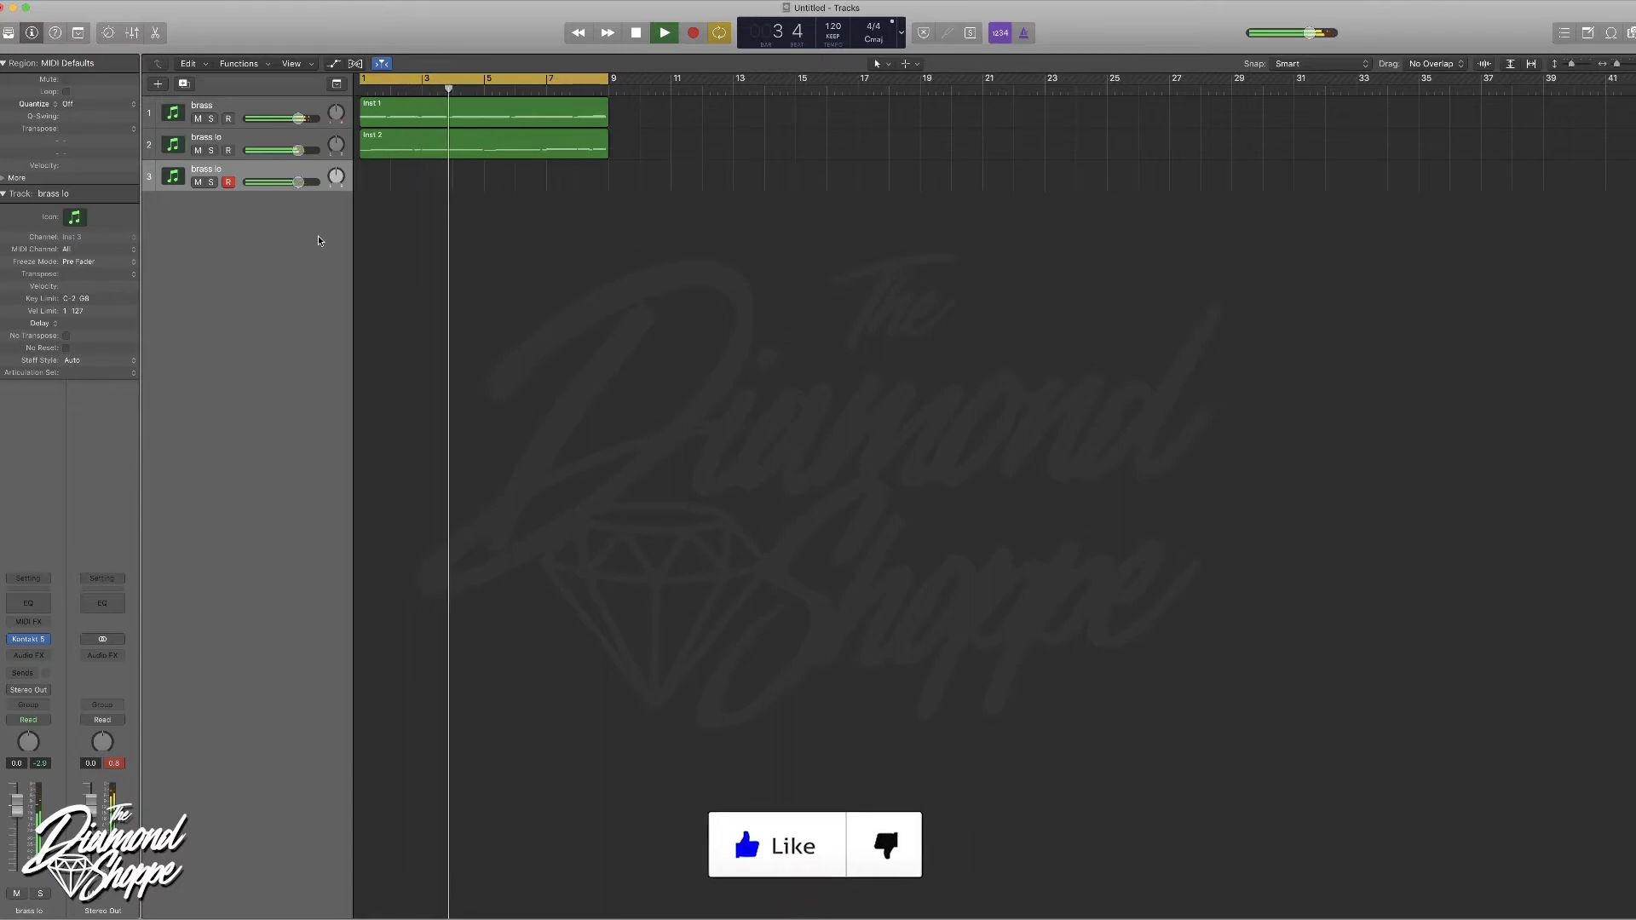
pyautogui.press('r')
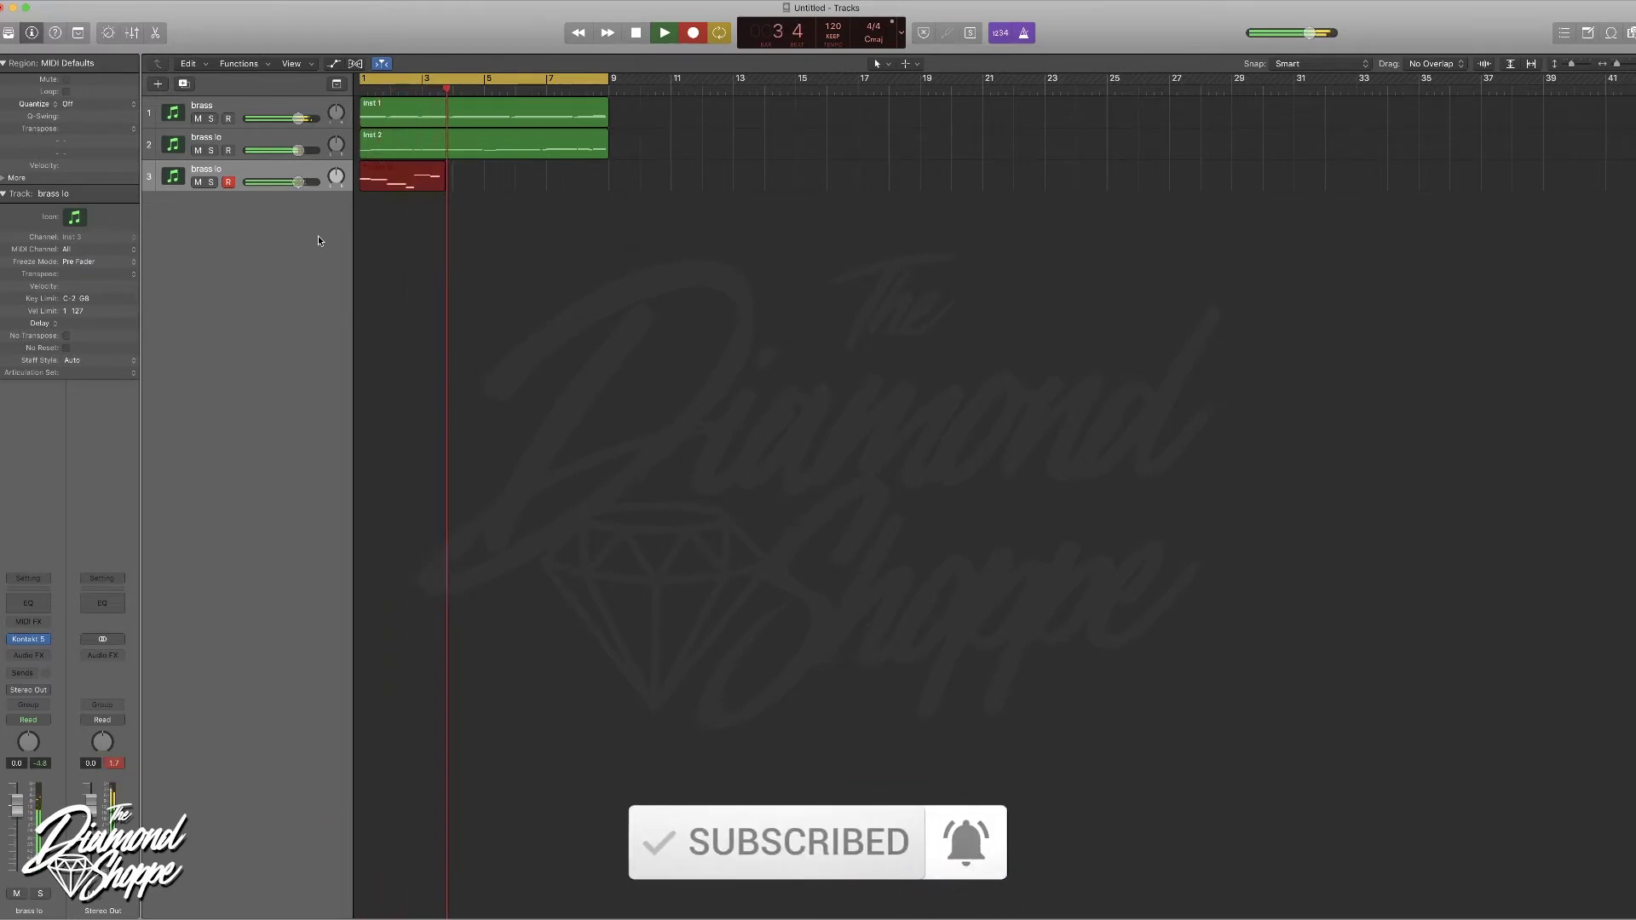
pyautogui.press('space')
pyautogui.press('super+z')
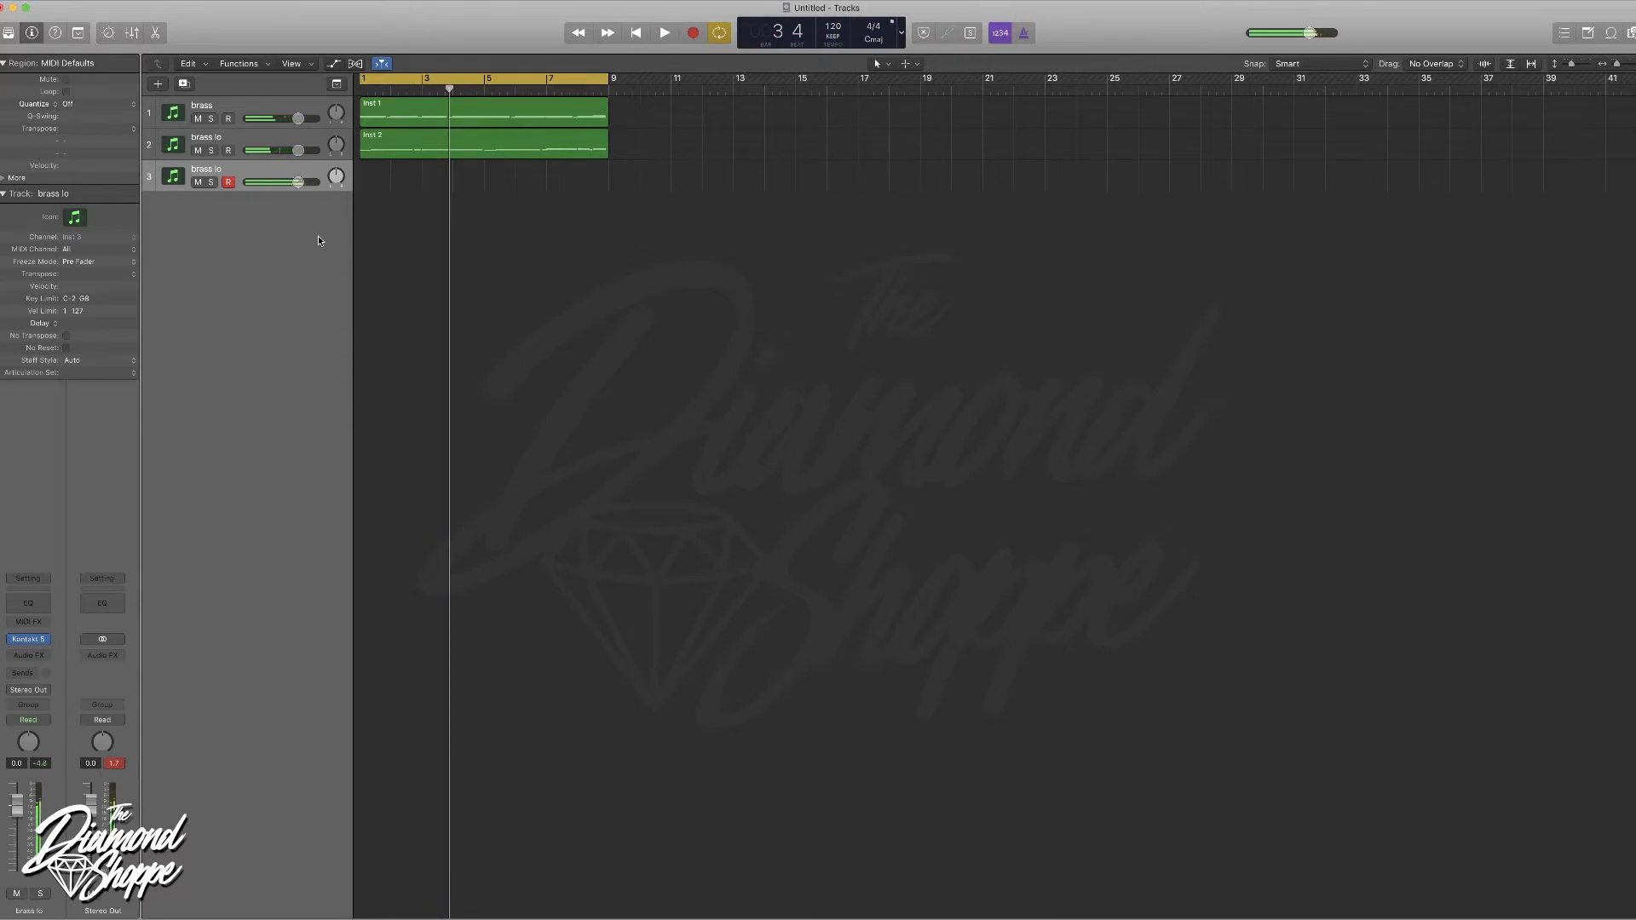
# - Record an eight-bar part on the third track and quantize its region to 1/8 Swing A
pyautogui.press('space')
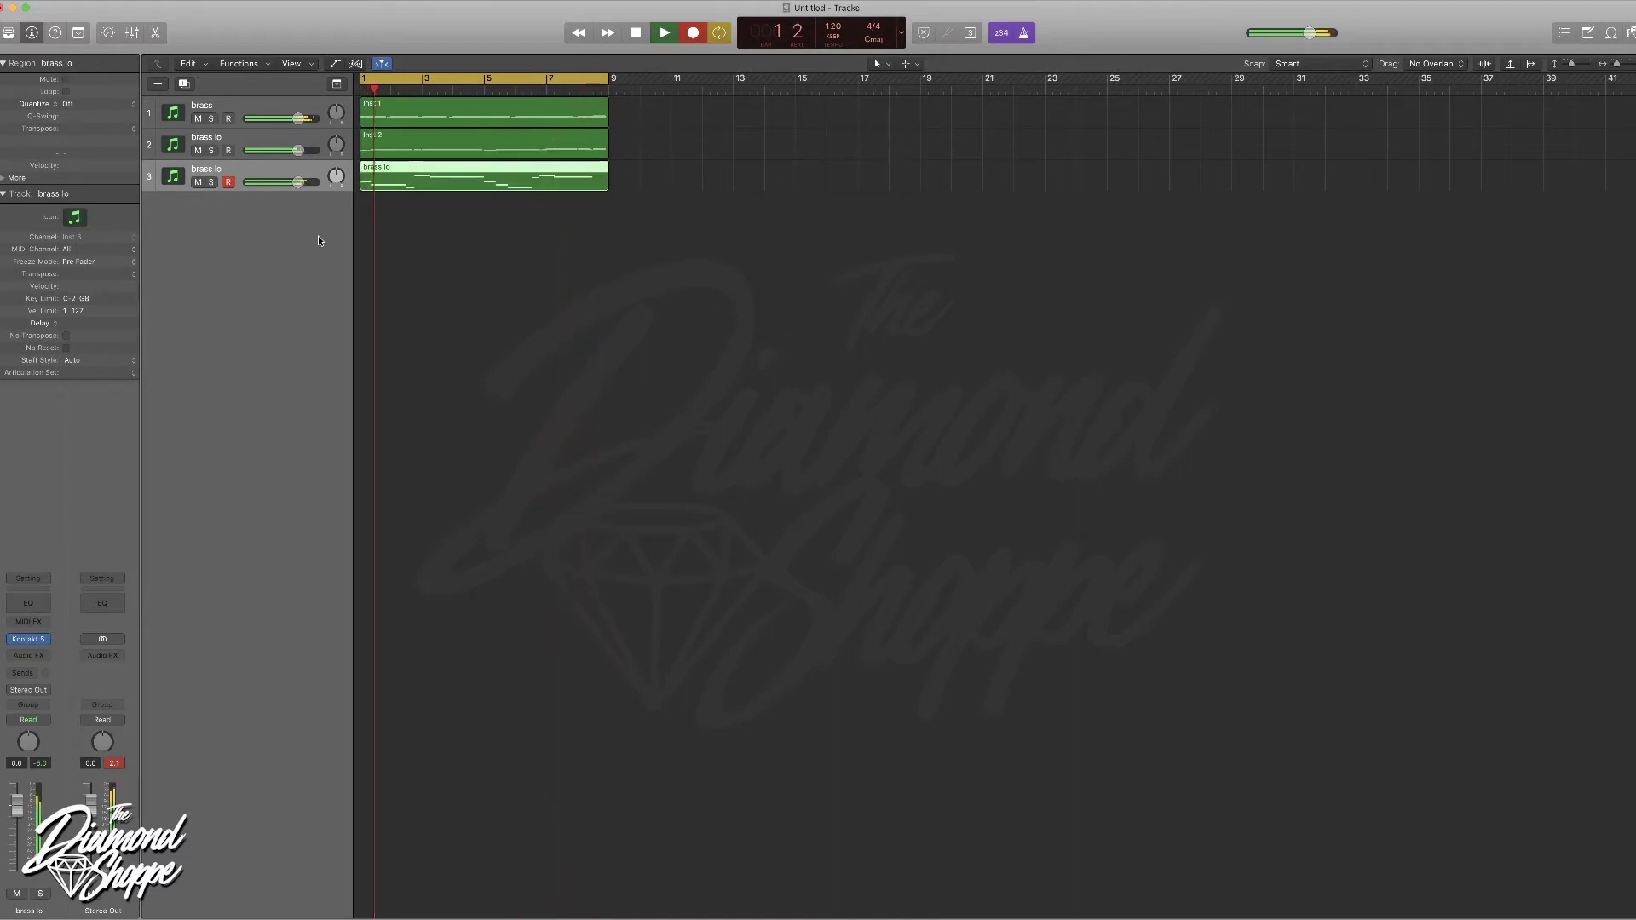
pyautogui.click(97, 104)
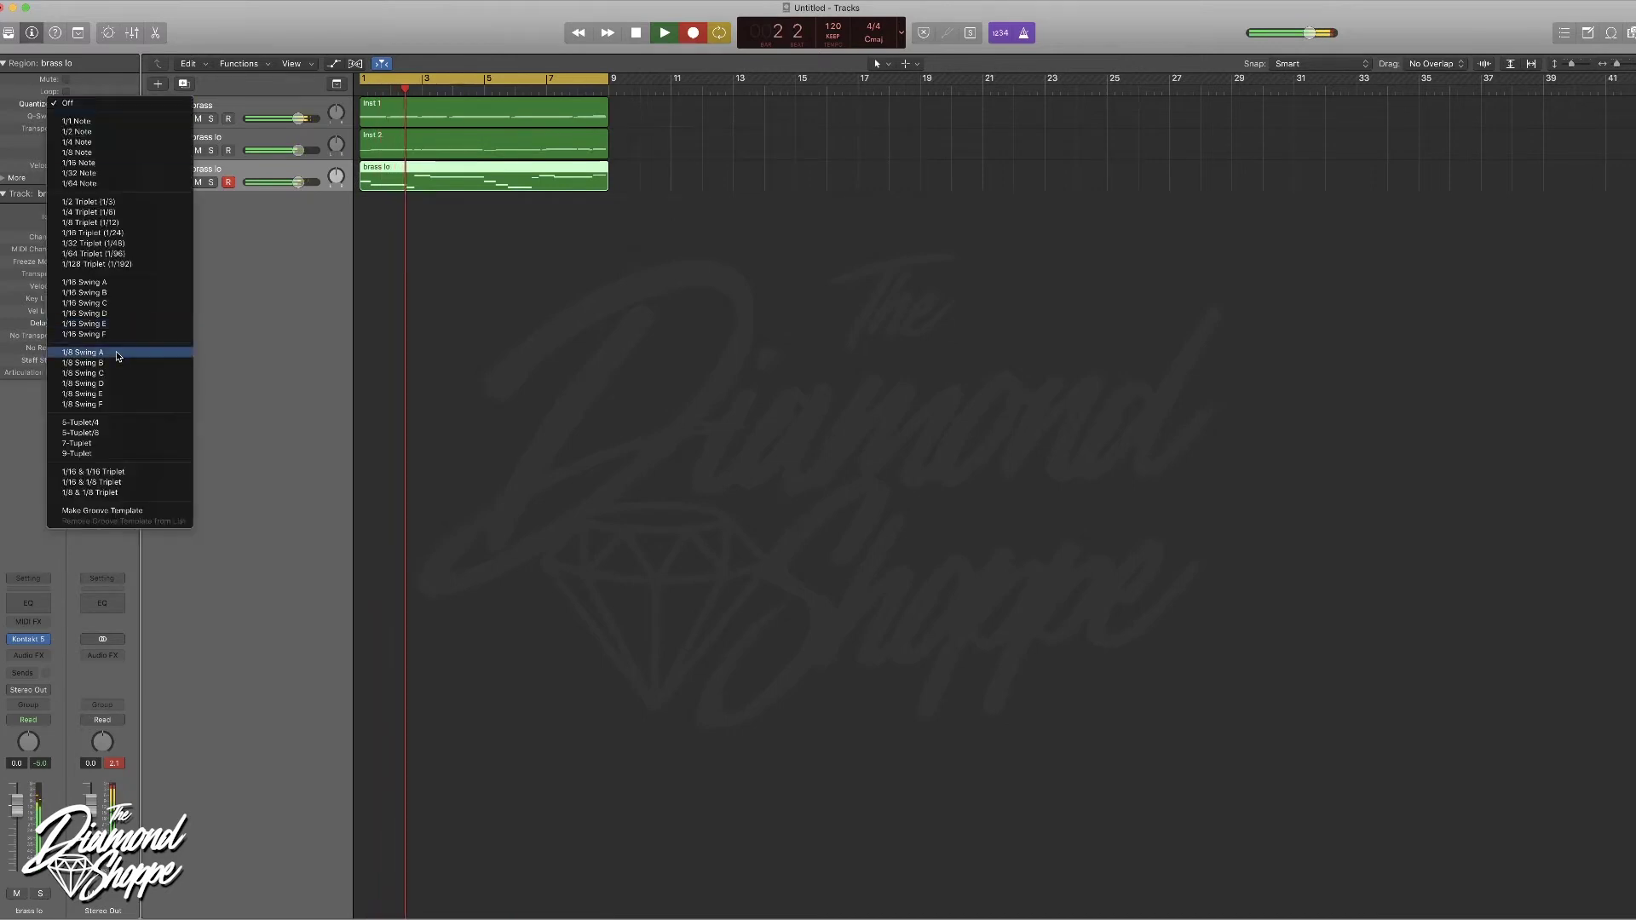
pyautogui.click(117, 352)
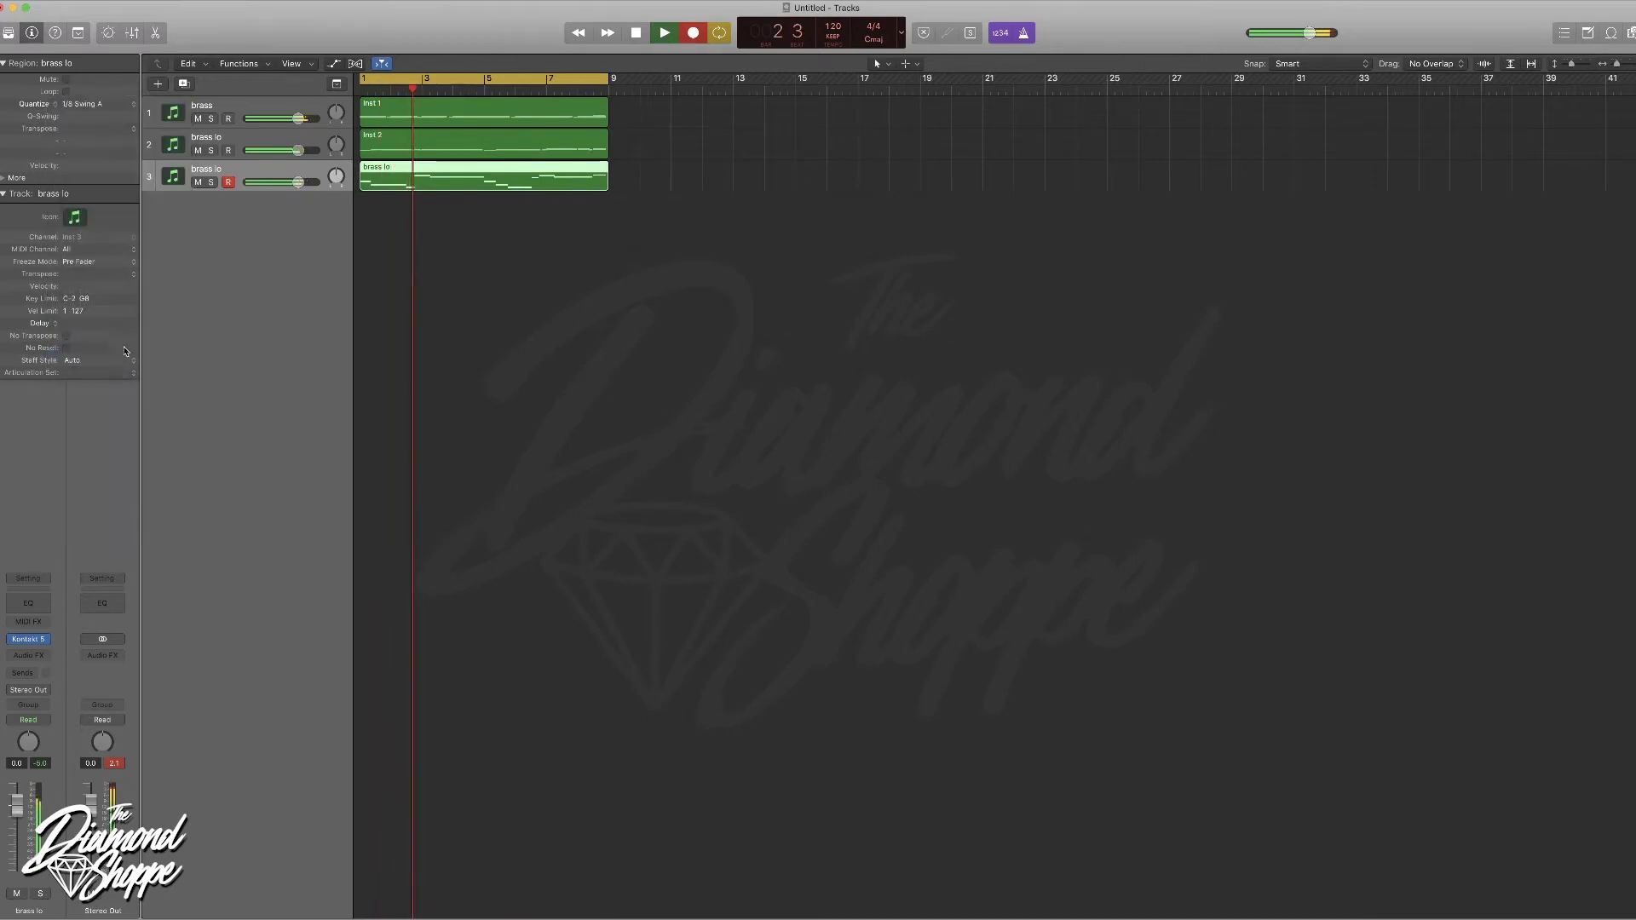
# - Rename the third track "brass hi" and end the recording
pyautogui.doubleClick(219, 171)
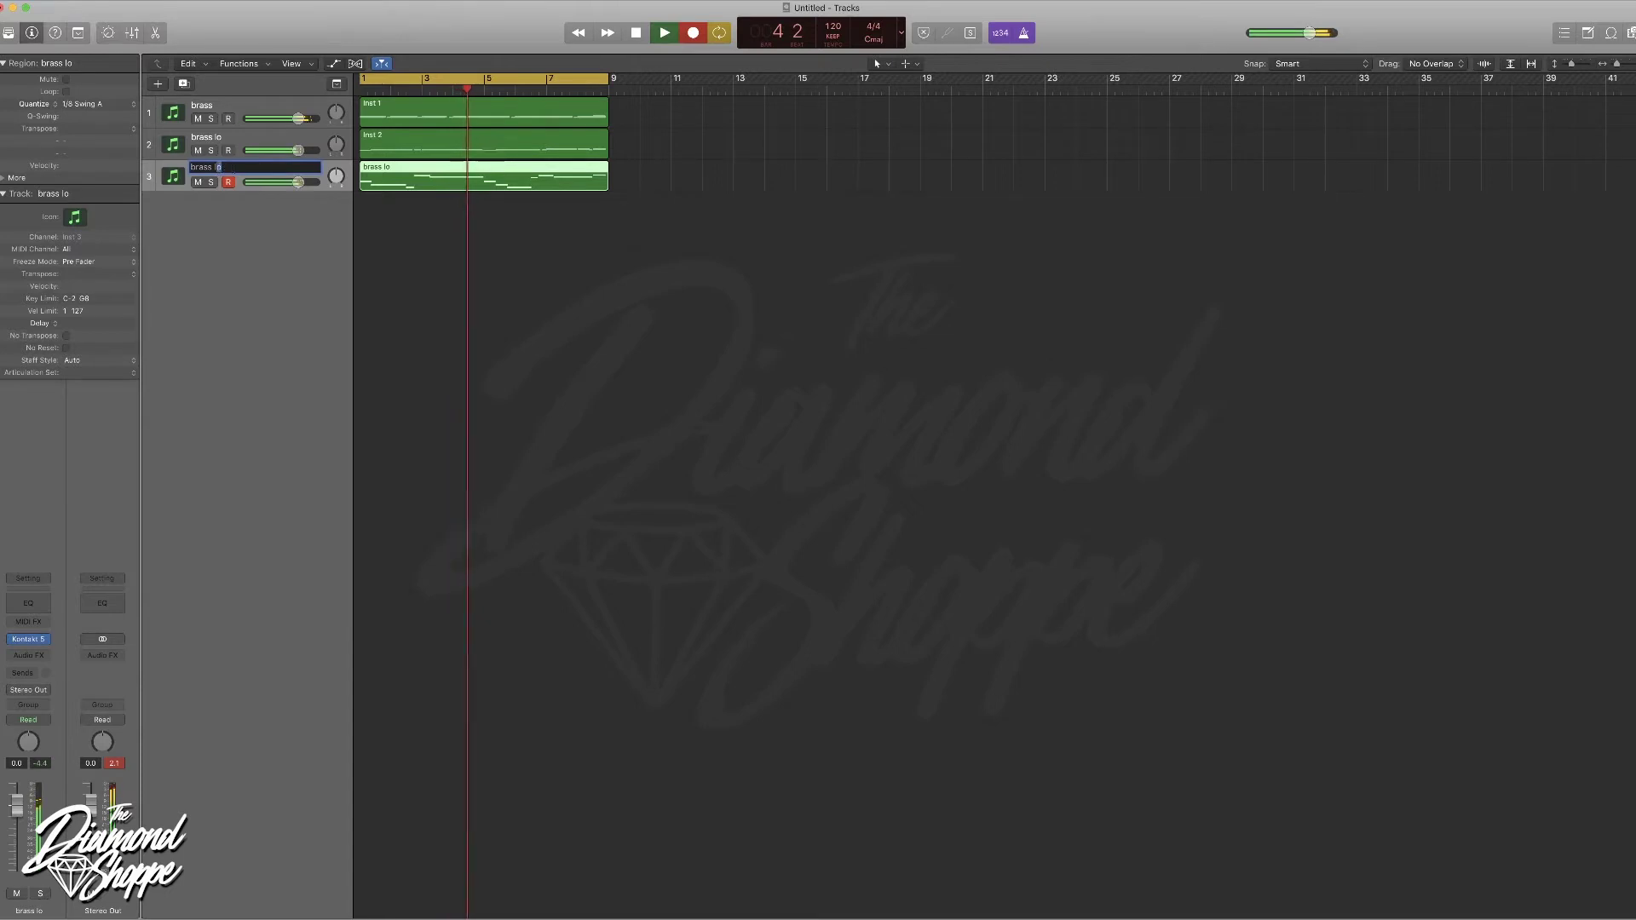
pyautogui.write('hi')
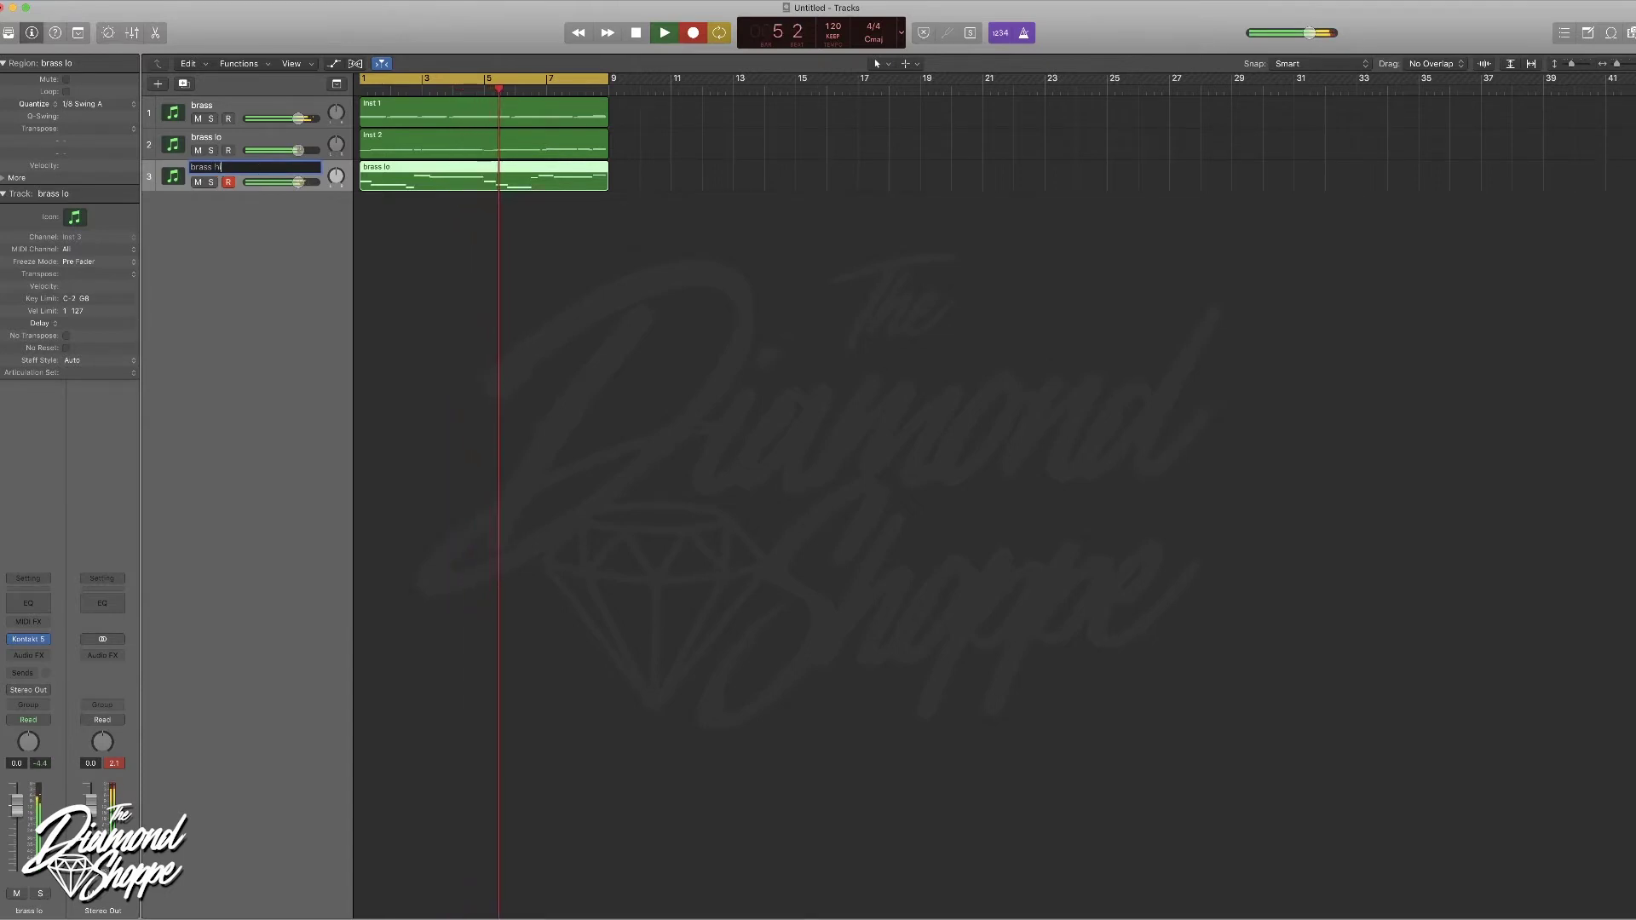
pyautogui.press('Return')
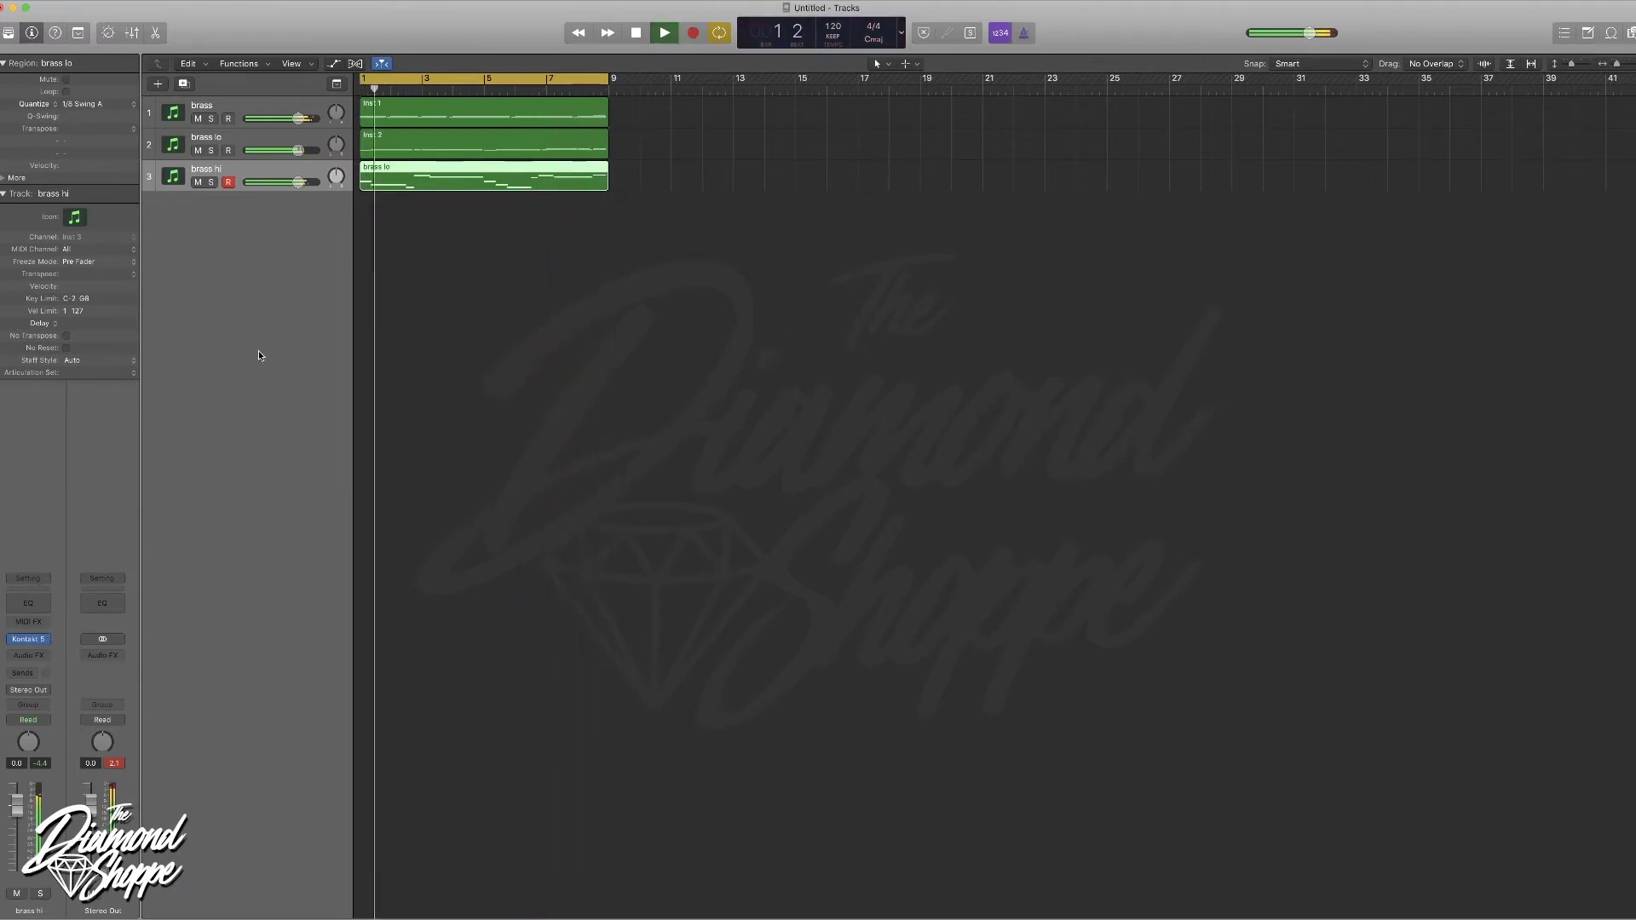
# - Lower the volume of all three brass channels together to -4.0 dB in the Mixer
pyautogui.press('super+2')
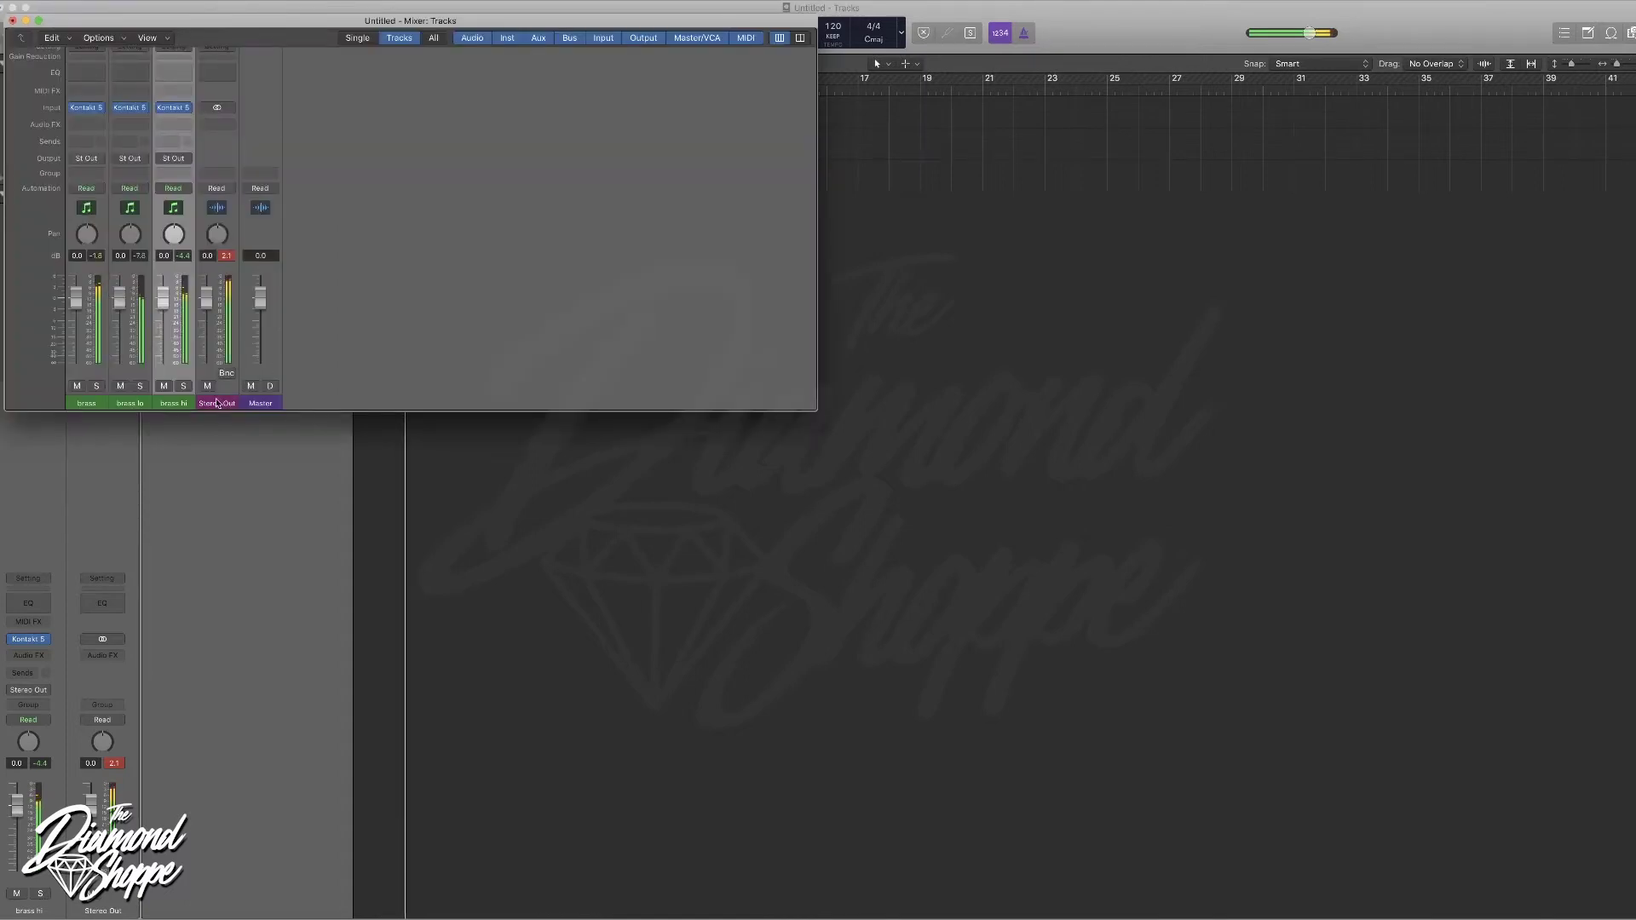
pyautogui.keyDown('shift'); pyautogui.click(86, 403); pyautogui.keyUp('shift')
pyautogui.moveTo(75, 296); pyautogui.dragTo(76, 314)
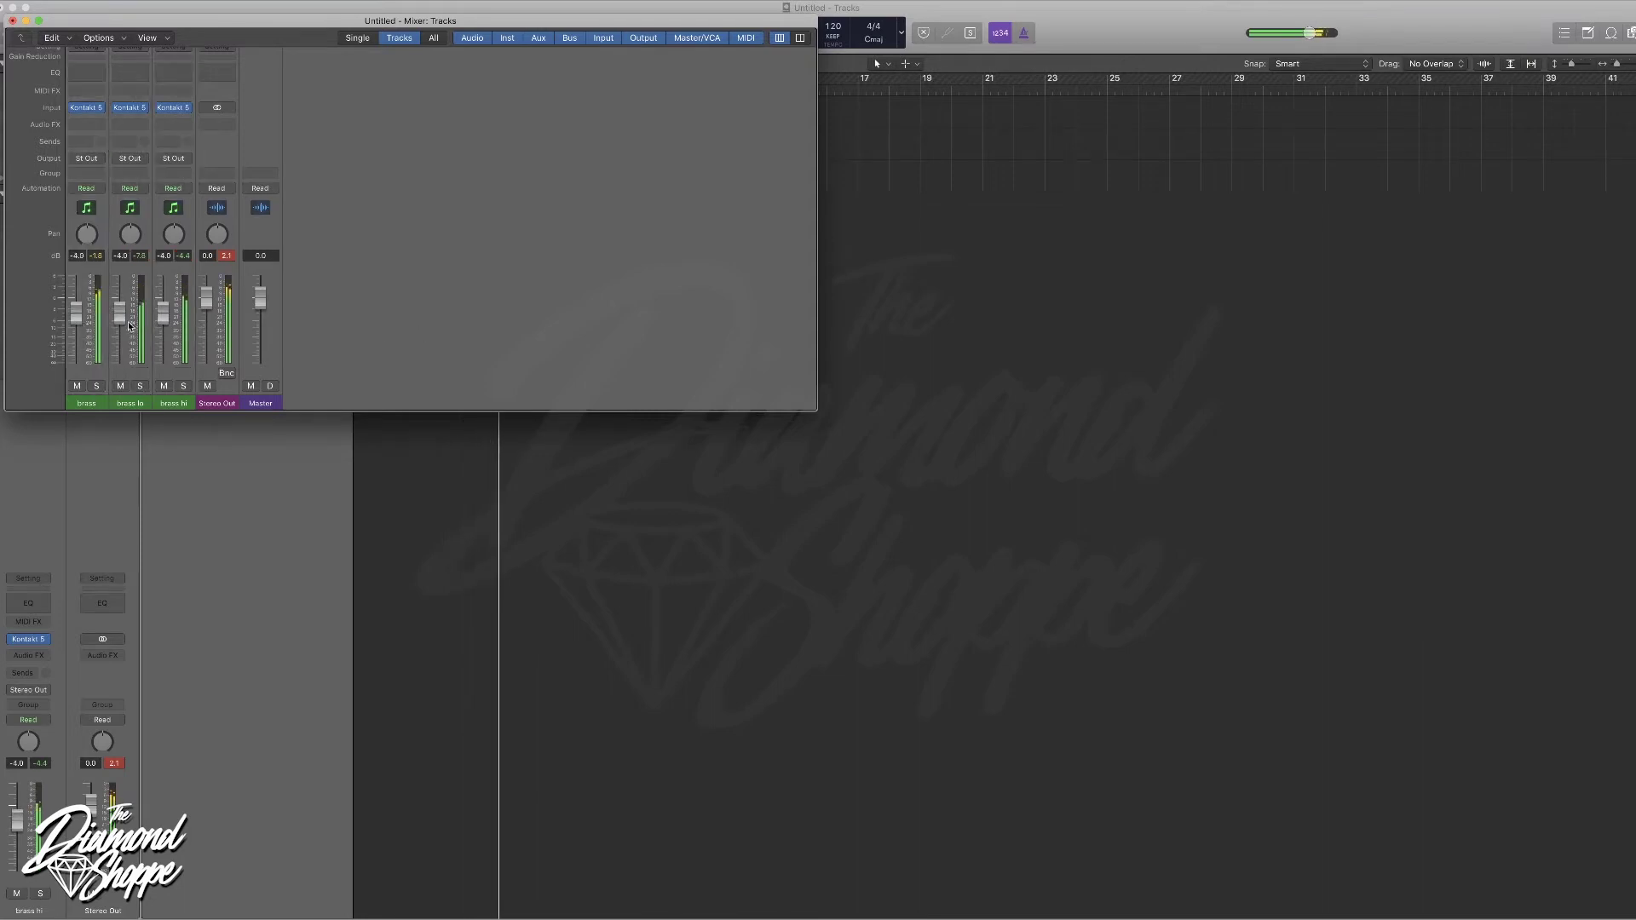
pyautogui.click(13, 21)
# - Move the brass hi region to bar 9 and copy the brass and brass lo regions to bar 9
pyautogui.moveTo(468, 189); pyautogui.dragTo(707, 186)
pyautogui.moveTo(621, 109); pyautogui.dragTo(588, 143)
pyautogui.moveTo(468, 146); pyautogui.dragTo(717, 150)
pyautogui.moveTo(606, 79); pyautogui.dragTo(607, 81)
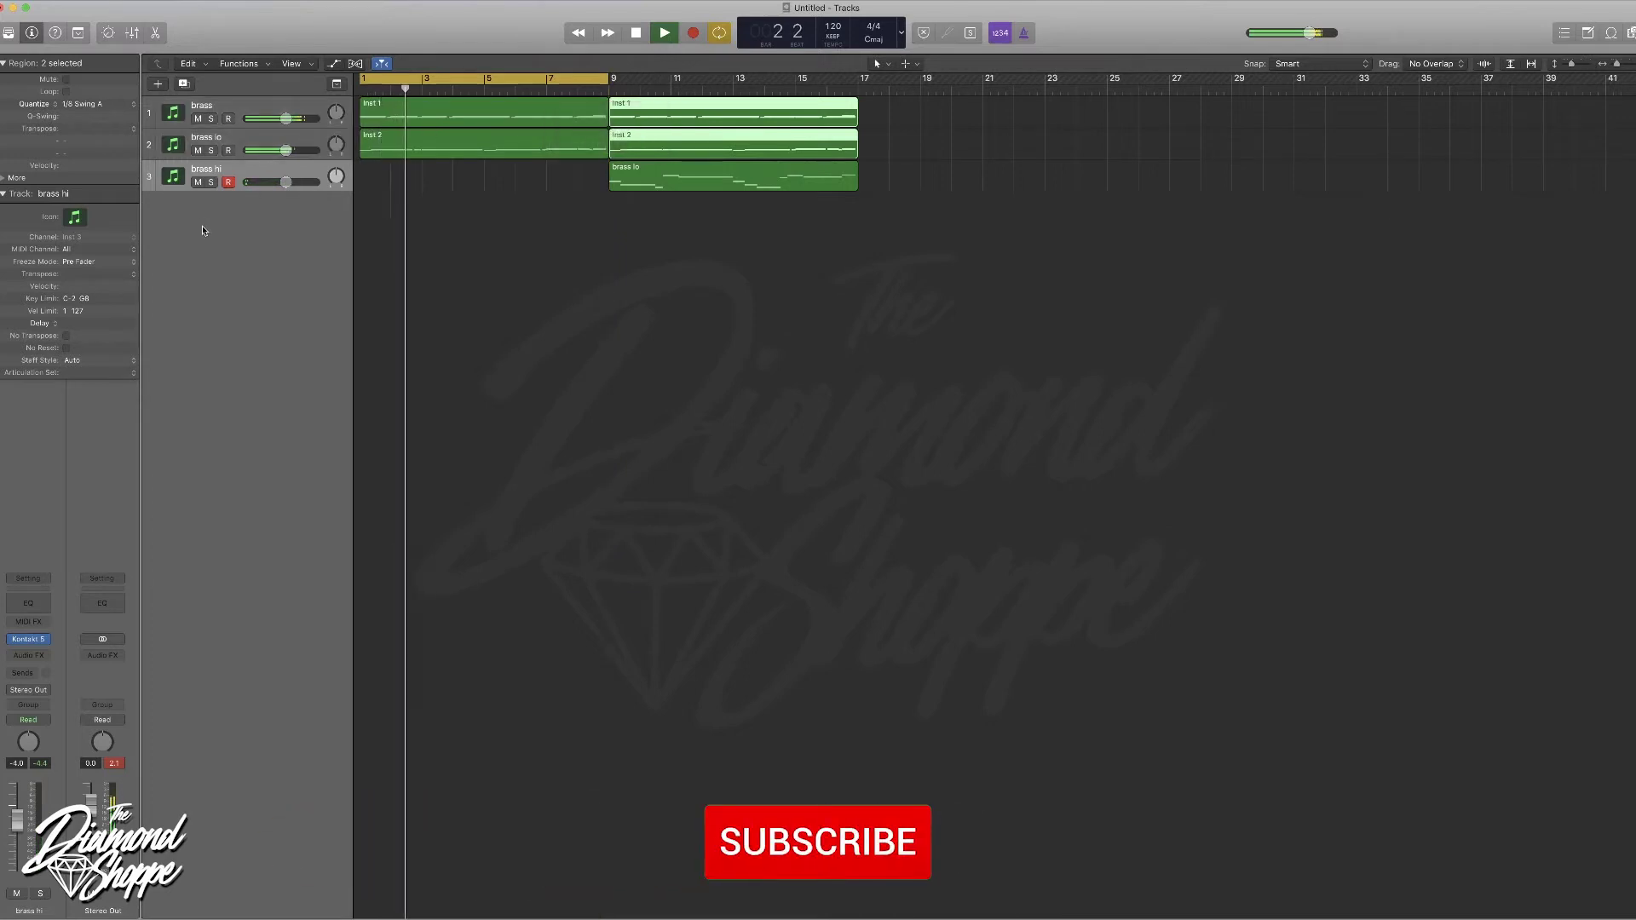
# - Create a new software instrument track with Kontakt 5 as its instrument
pyautogui.click(159, 85)
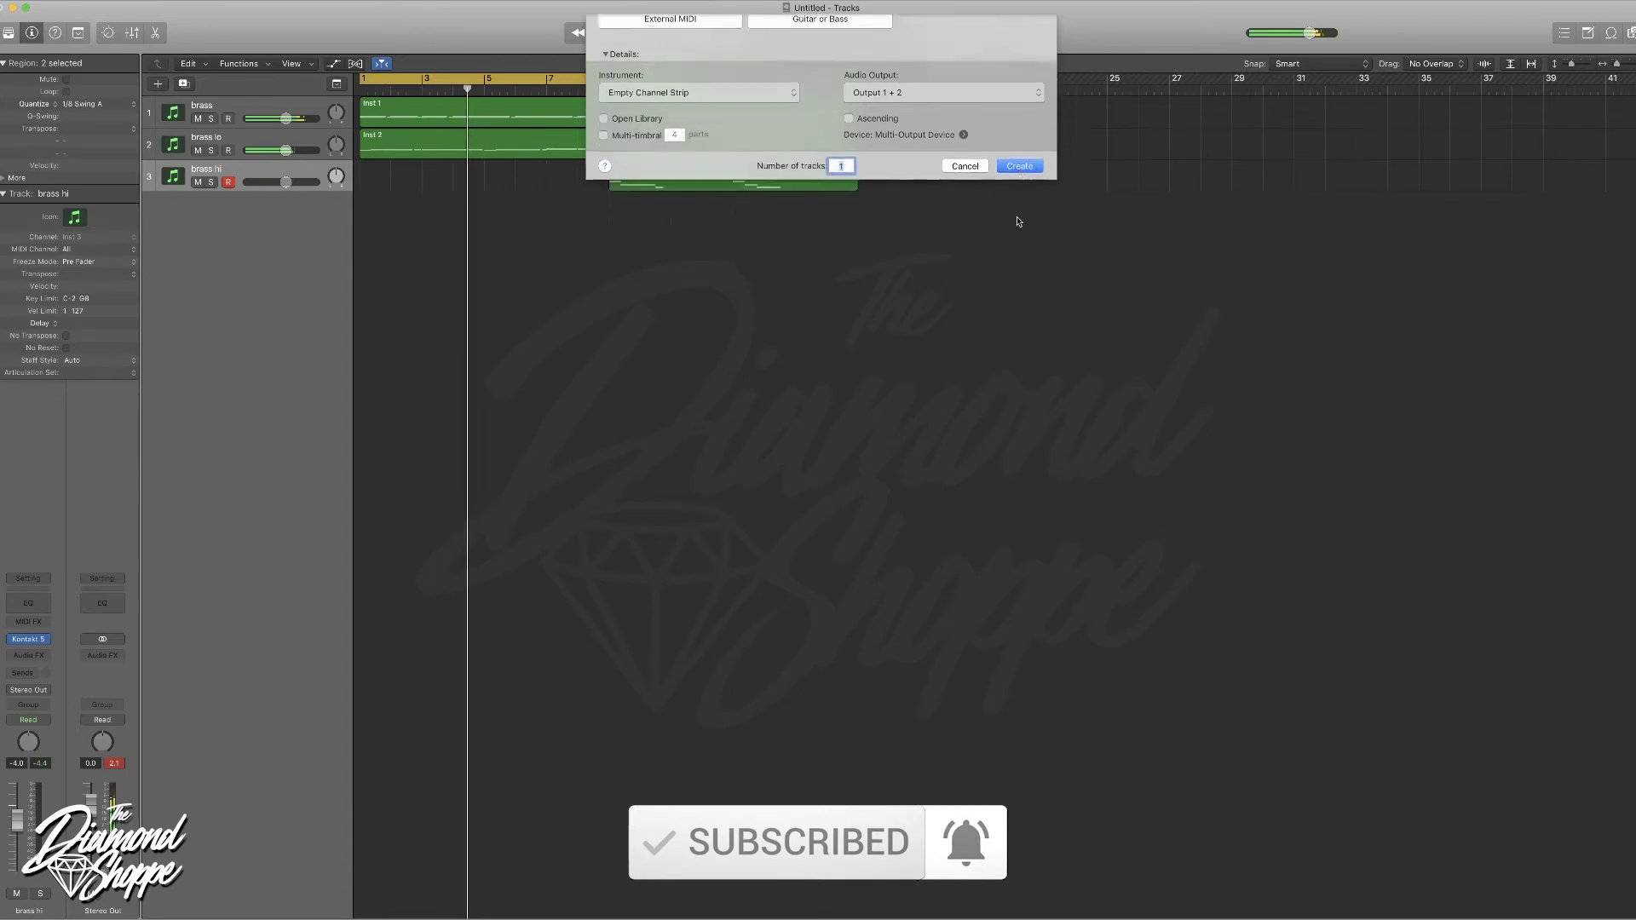
pyautogui.click(1019, 166)
pyautogui.click(28, 639)
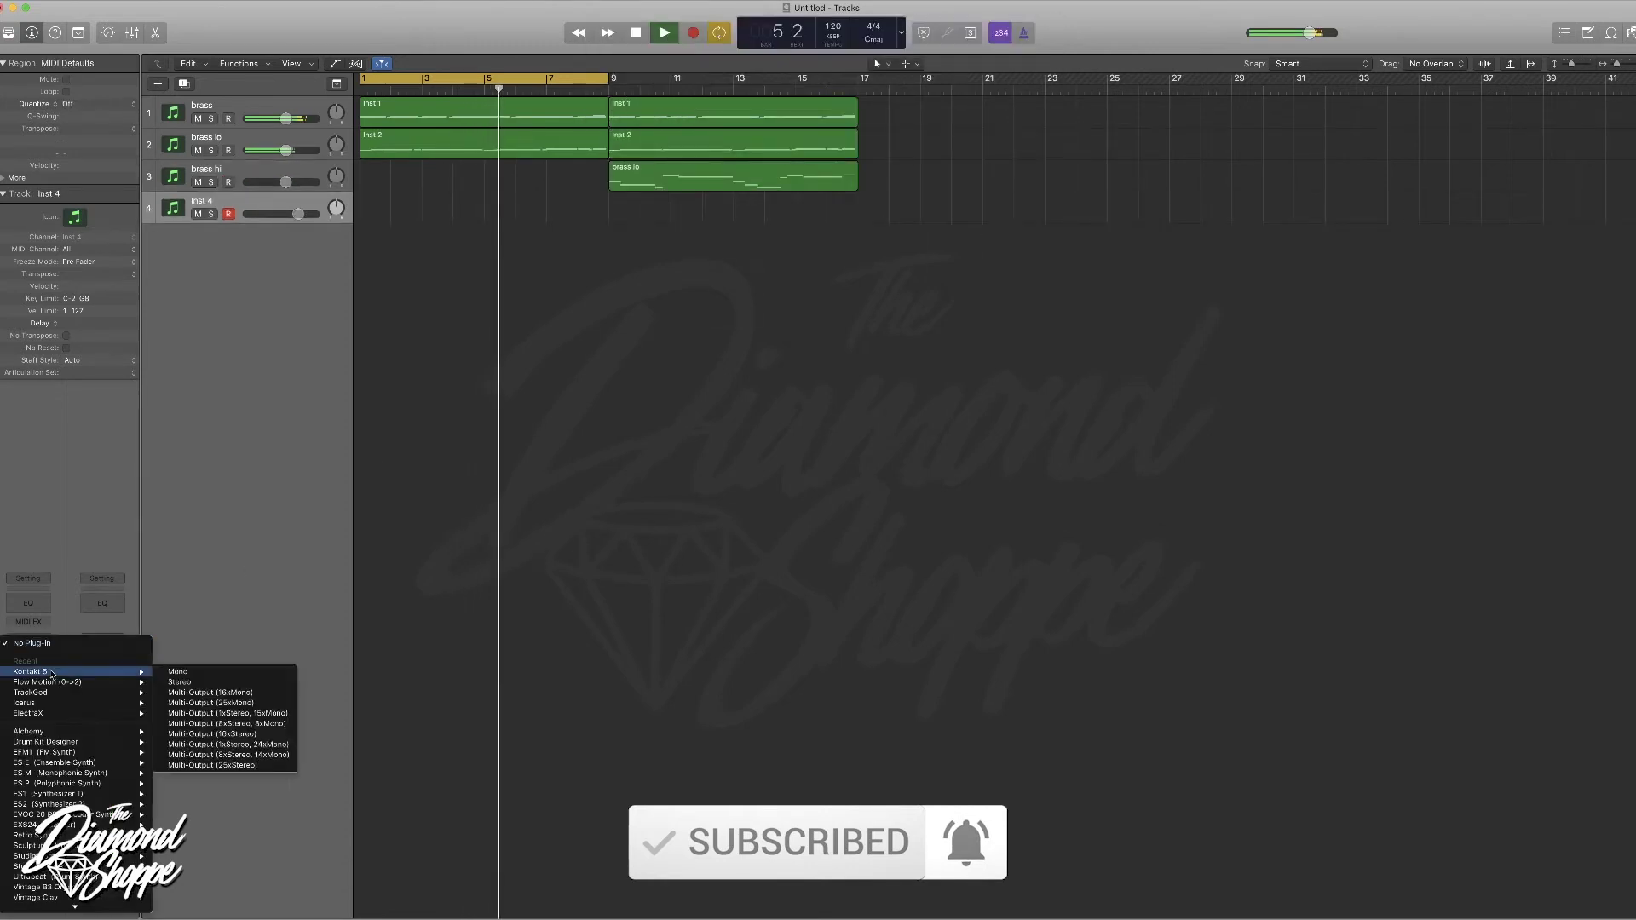
pyautogui.click(53, 673)
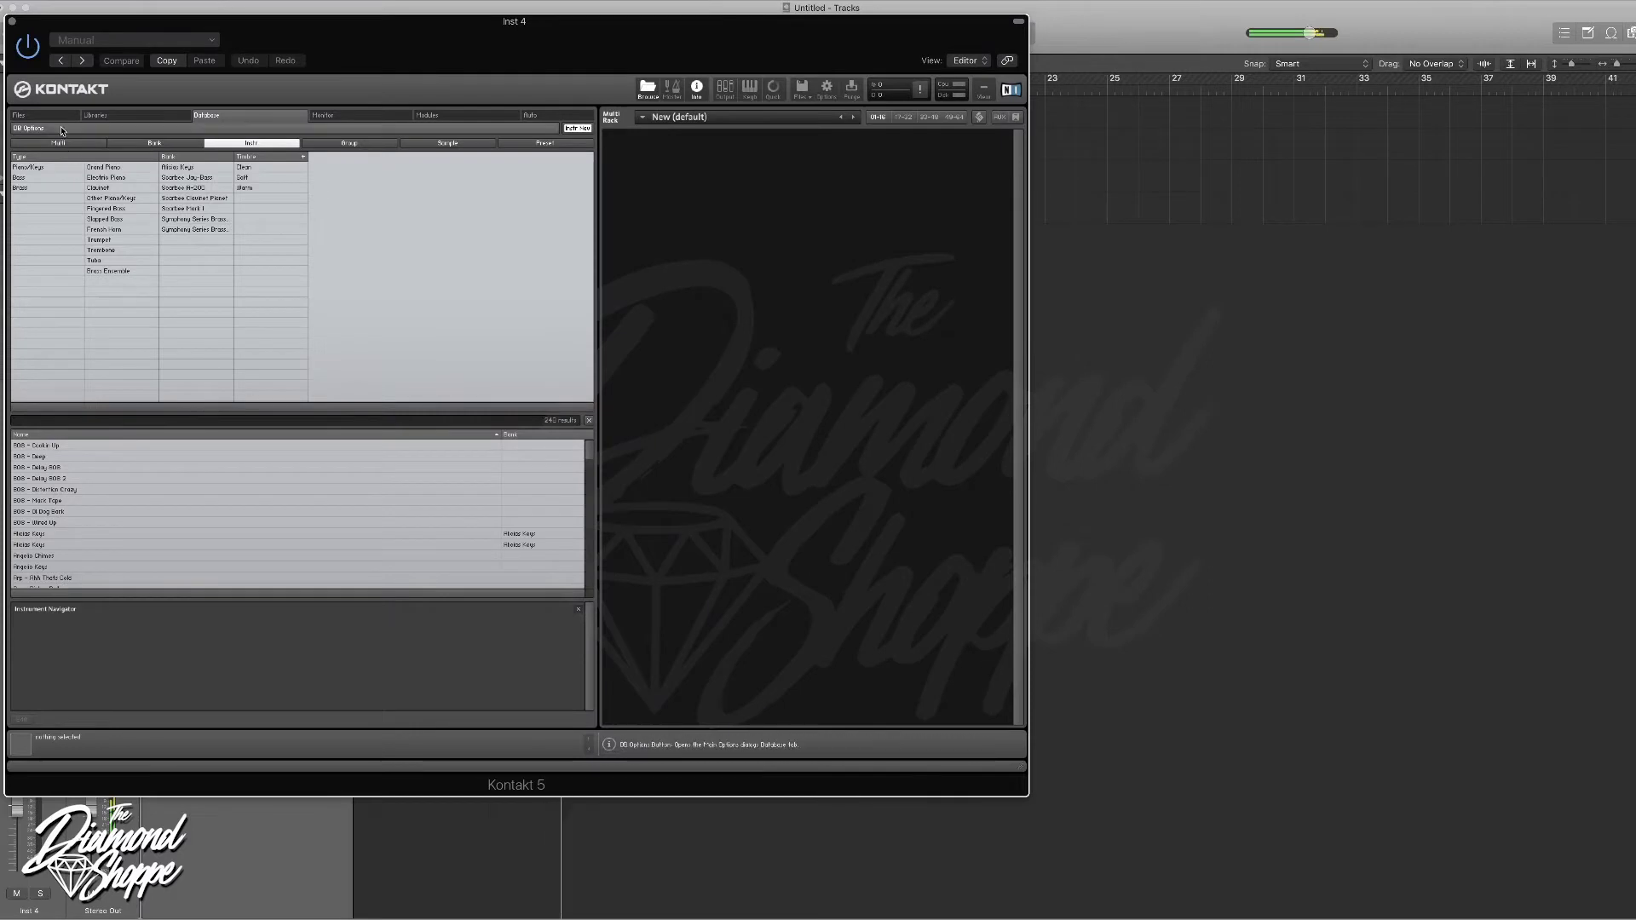
# - Load the YchopHardKick5 sample from the drum kit's DRUMS folder into Kontakt and show its Mapping Editor
pyautogui.click(38, 115)
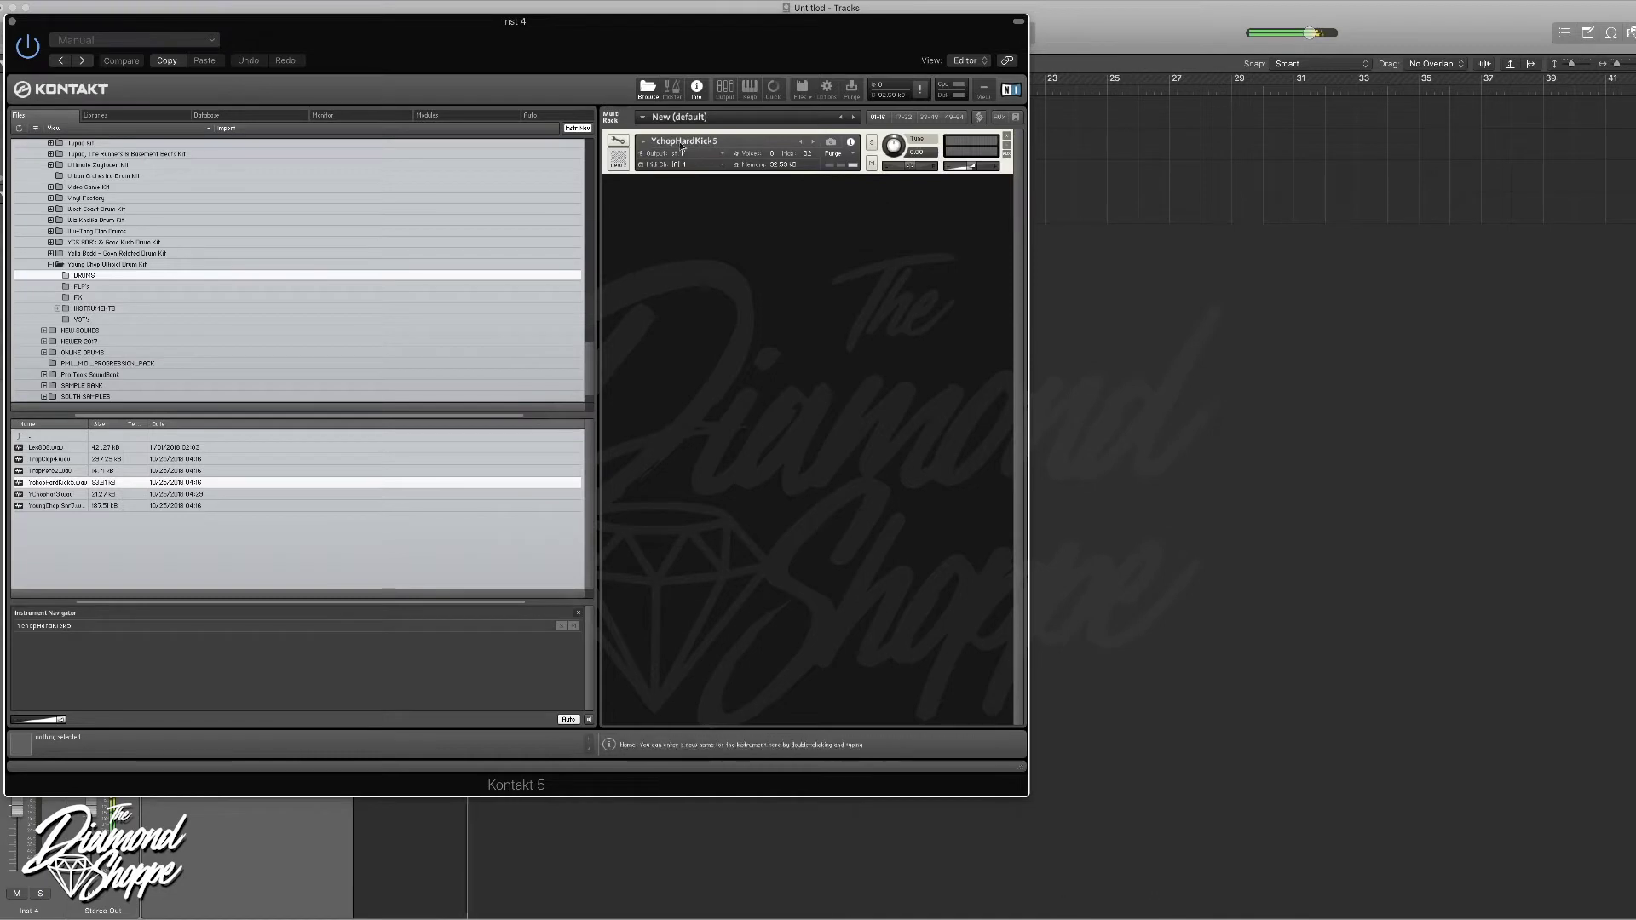
pyautogui.click(619, 142)
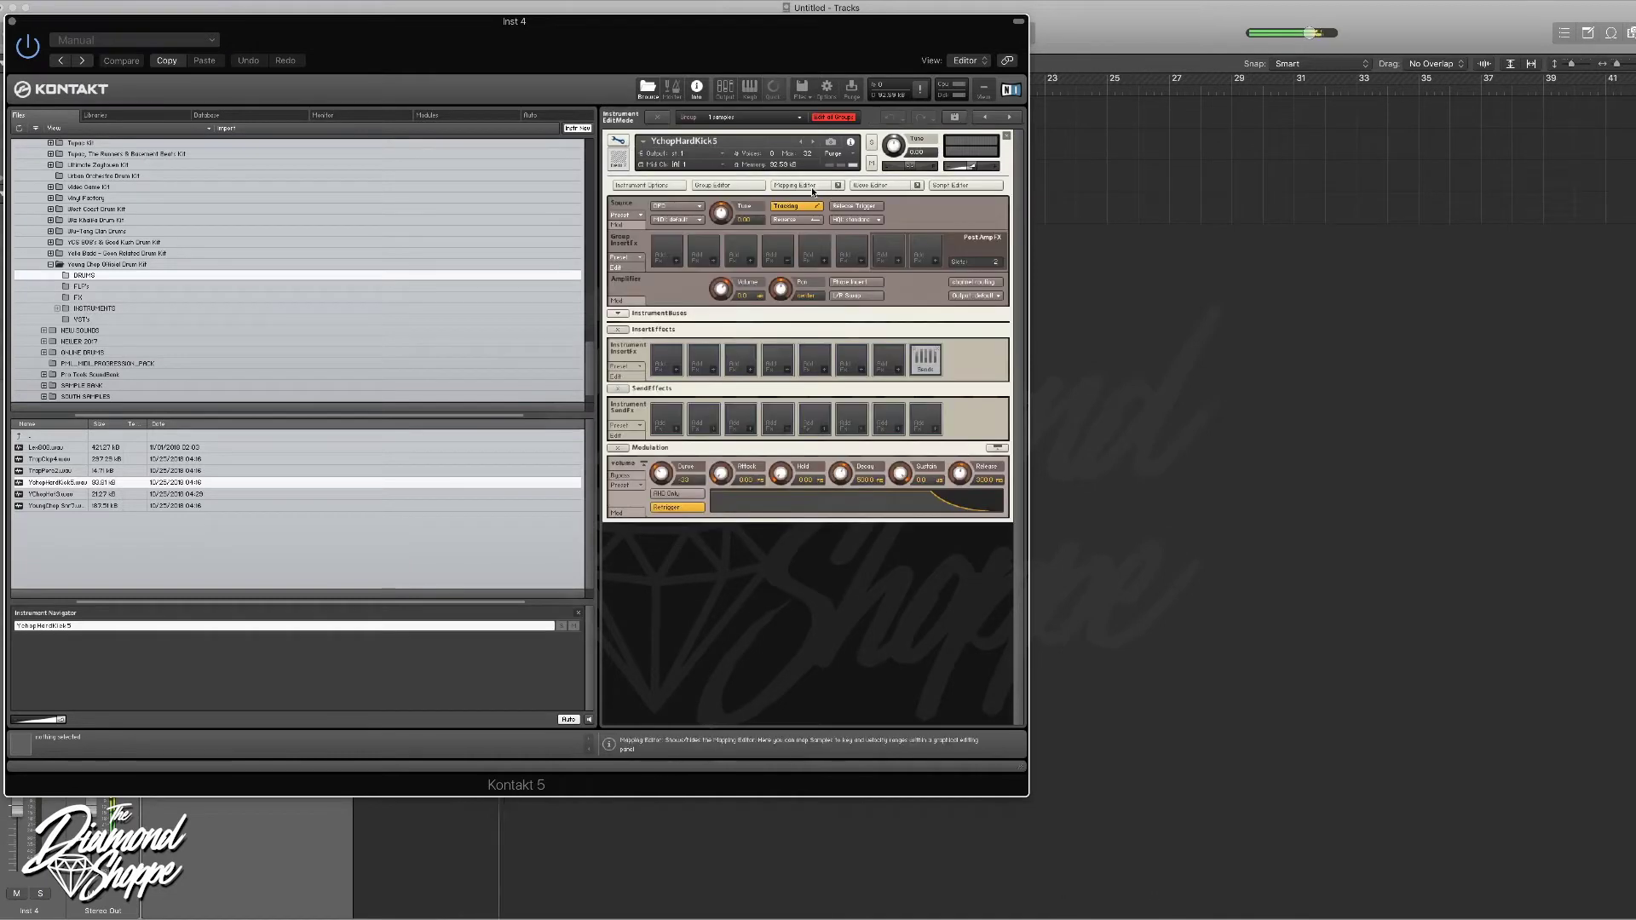
pyautogui.click(812, 186)
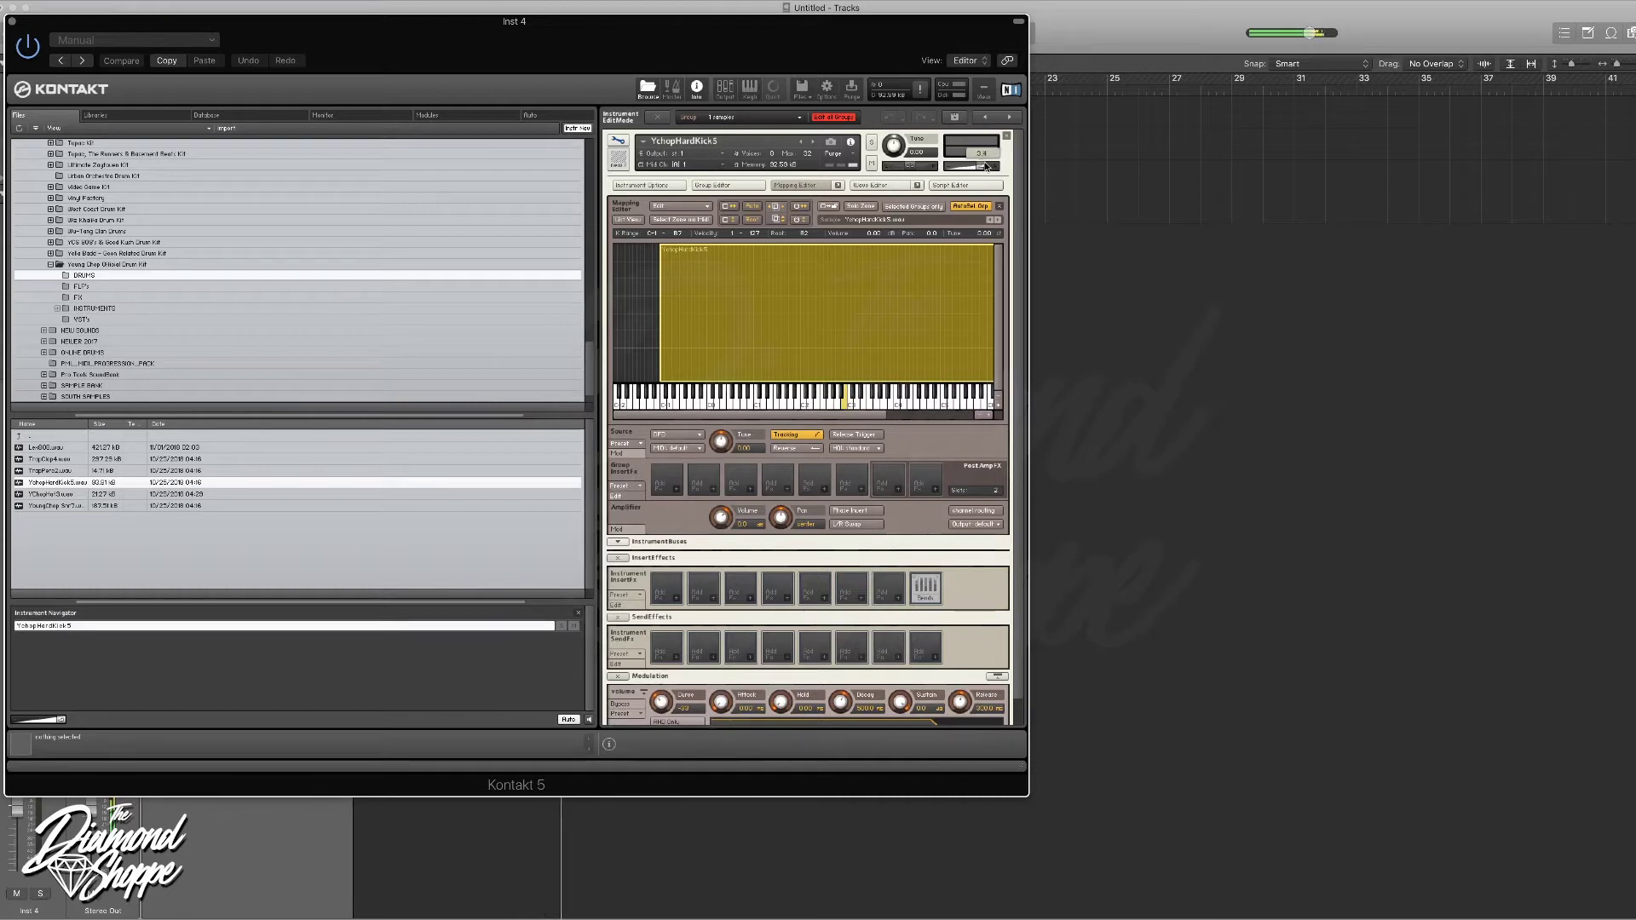
pyautogui.click(12, 21)
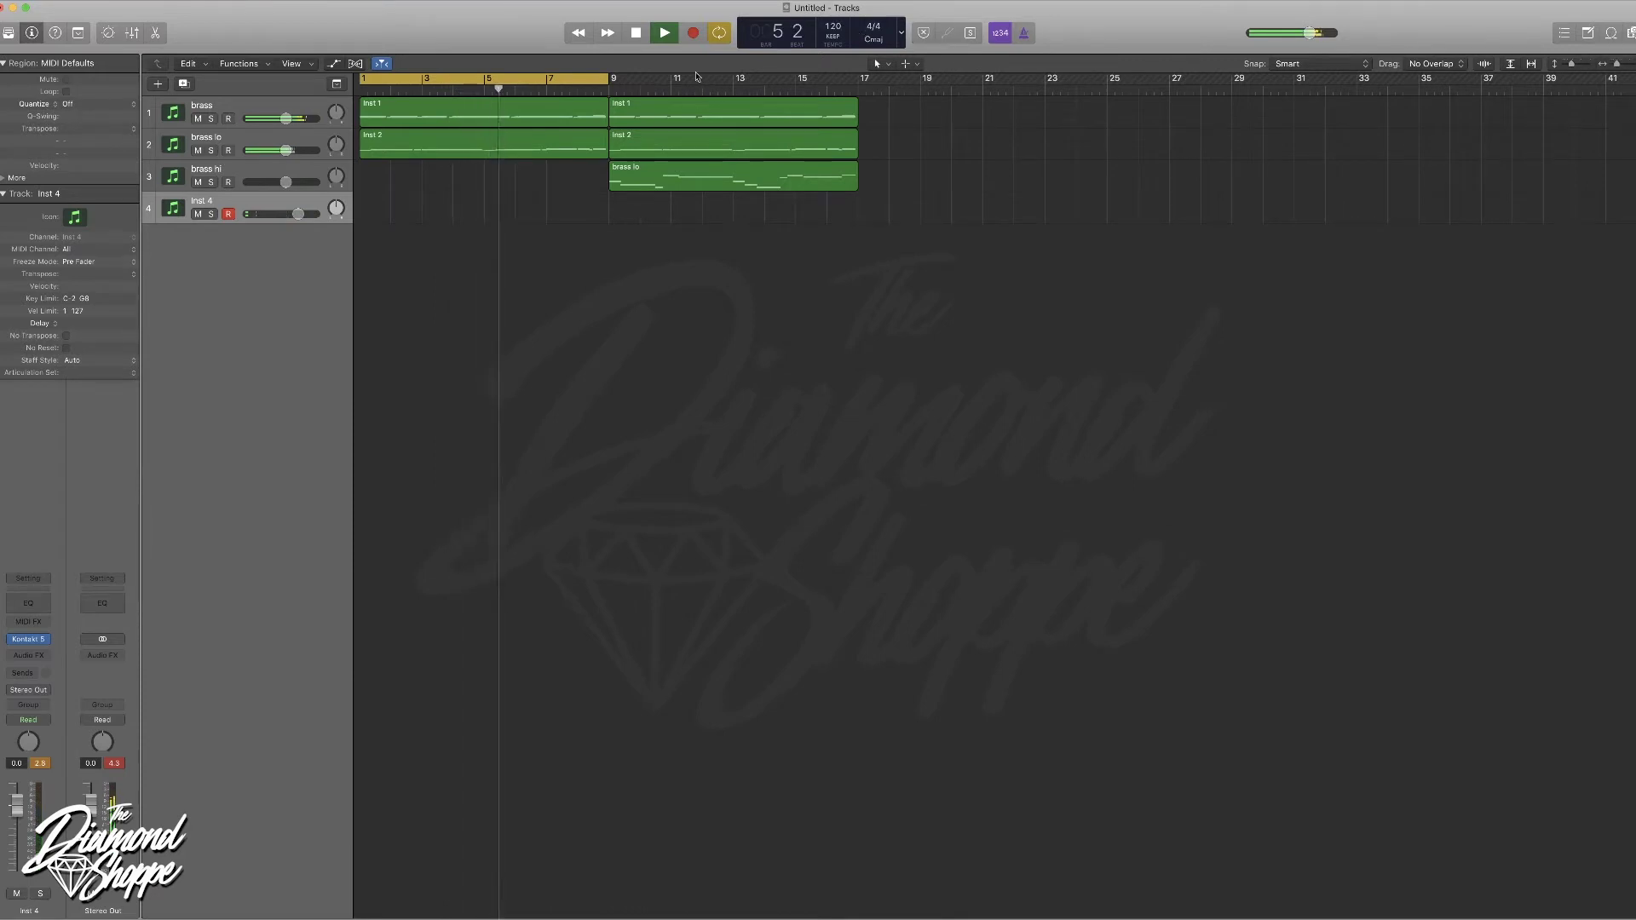
# - Create another software instrument track with the stereo TrackGod plug-in as its instrument
pyautogui.click(162, 88)
pyautogui.press('Return')
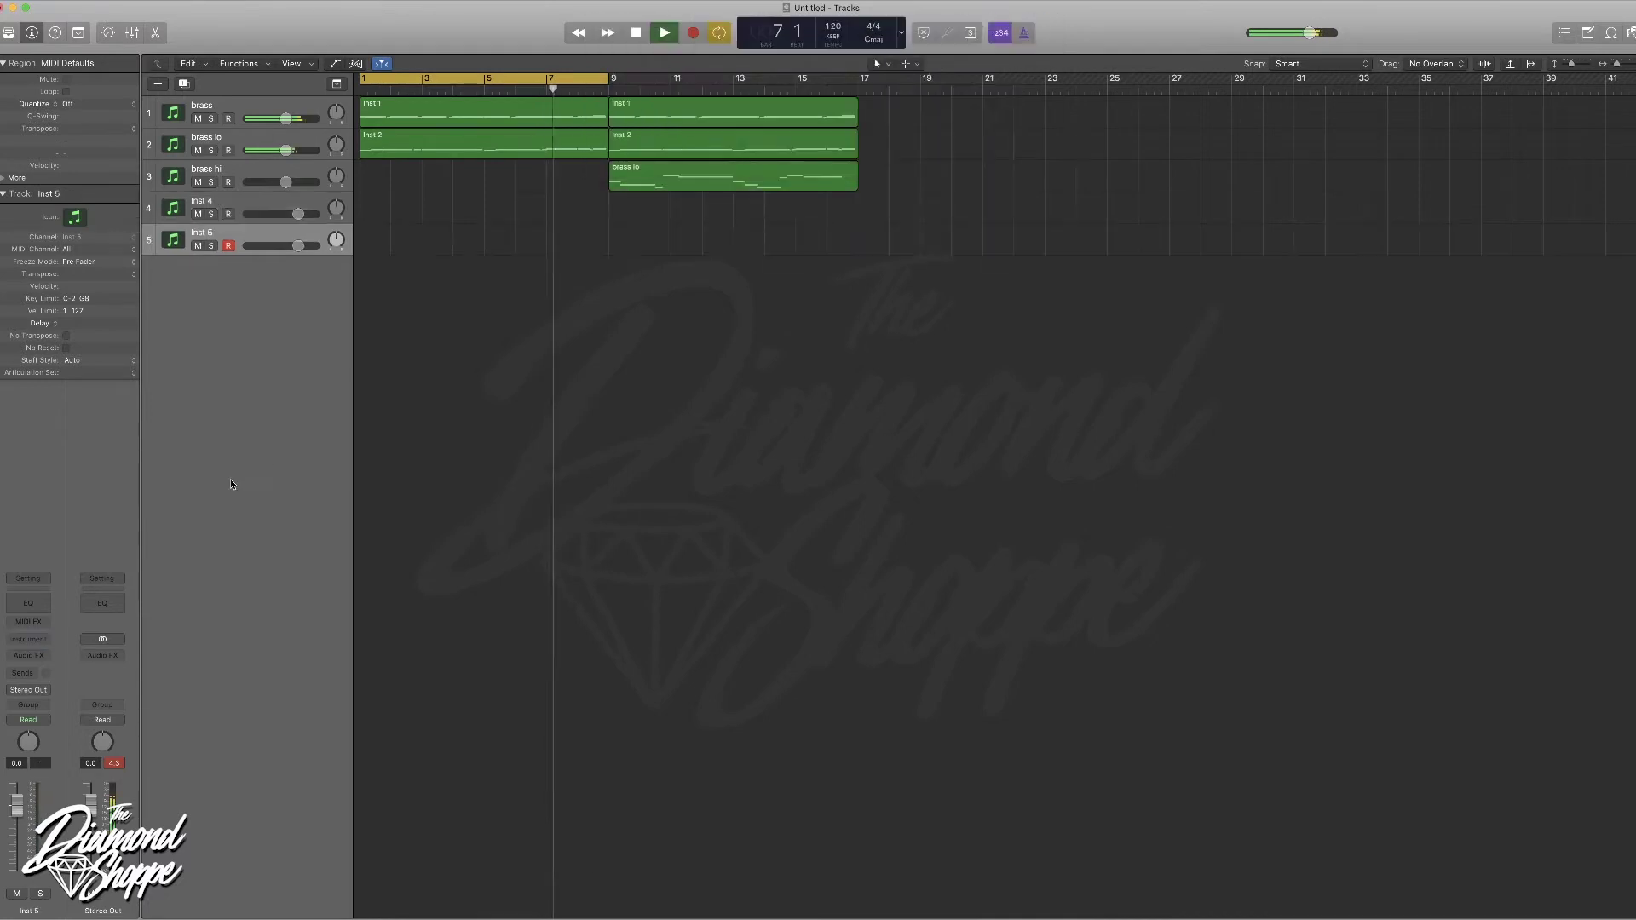
pyautogui.click(46, 638)
pyautogui.moveTo(77, 694)
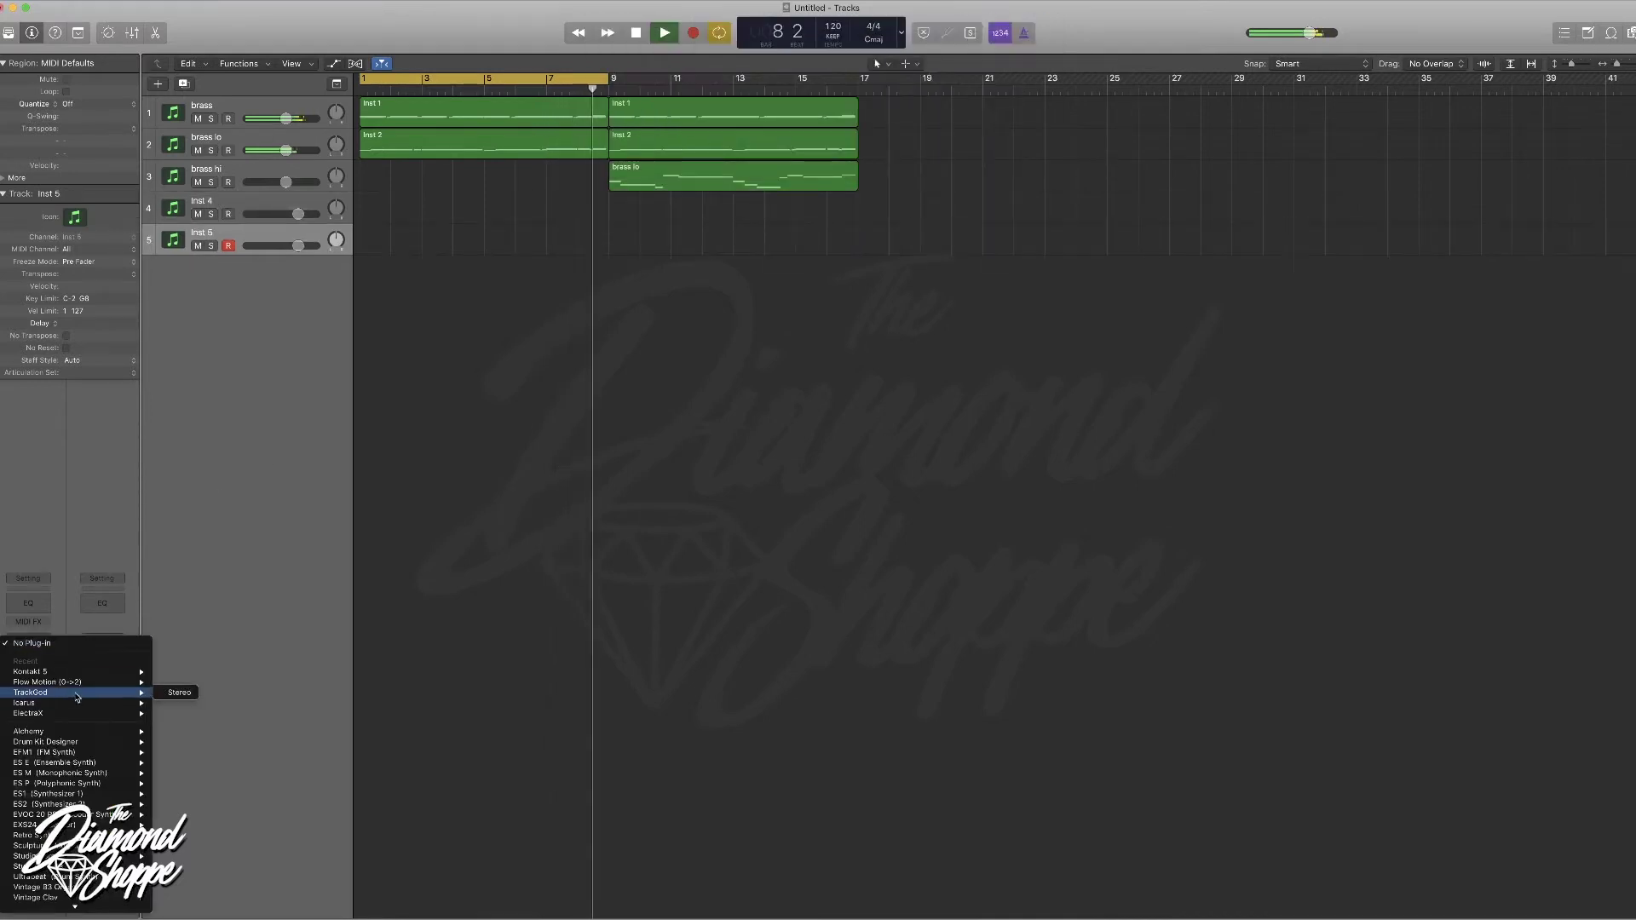
pyautogui.click(178, 692)
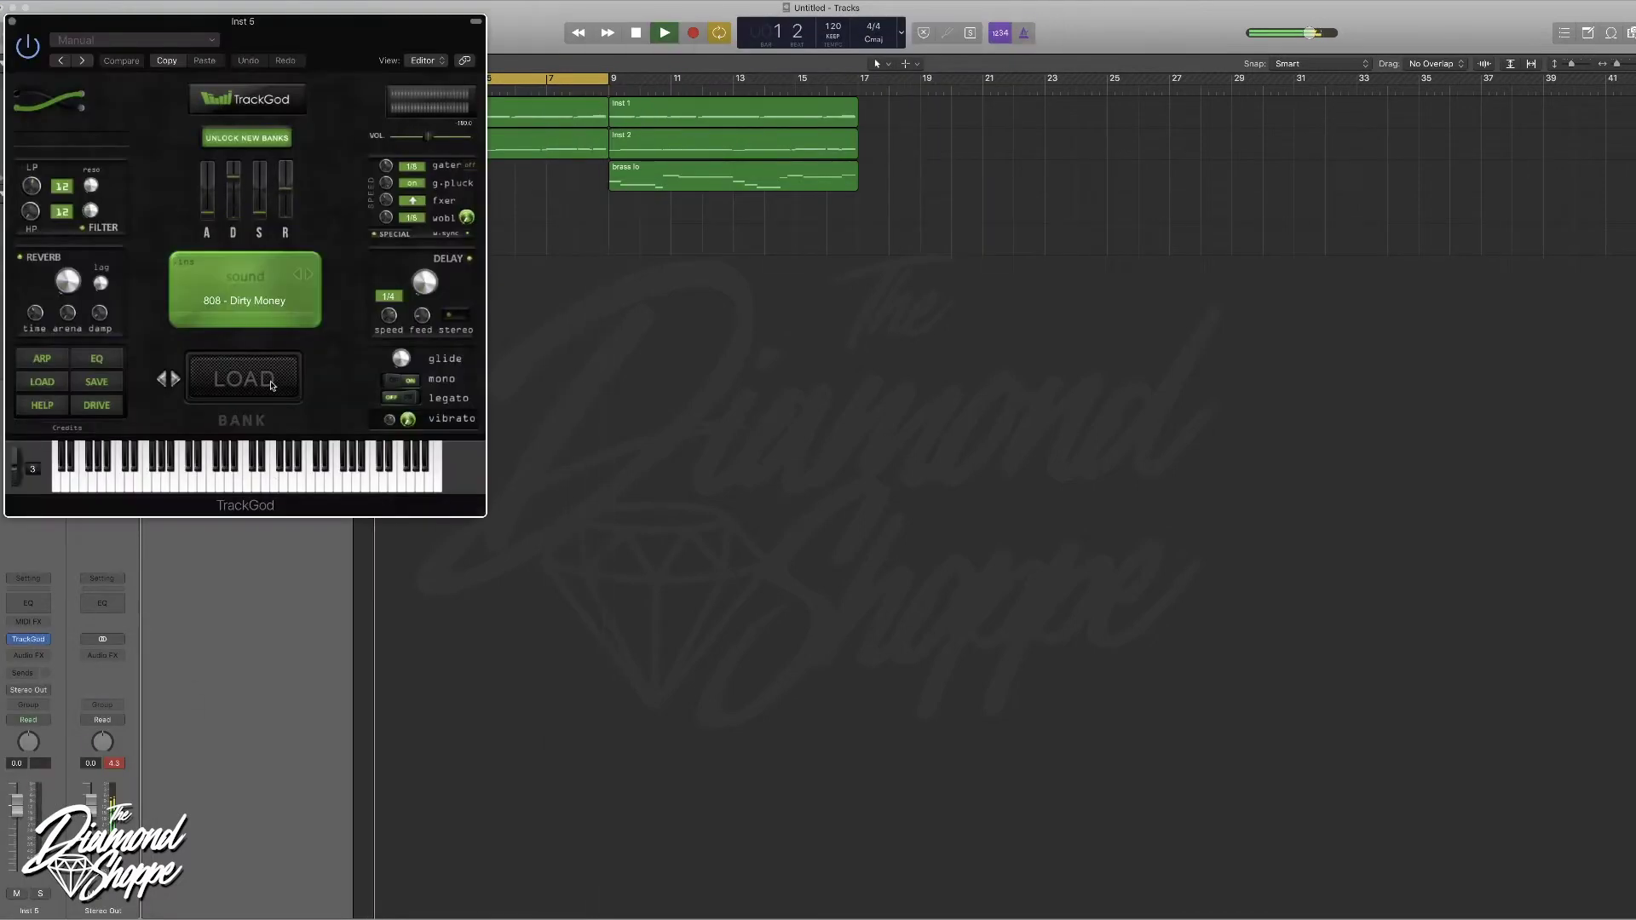
# - Load the New Rulez bank in TrackGod and choose the HH - Trap City sound for the new track
pyautogui.click(272, 386)
pyautogui.click(290, 308)
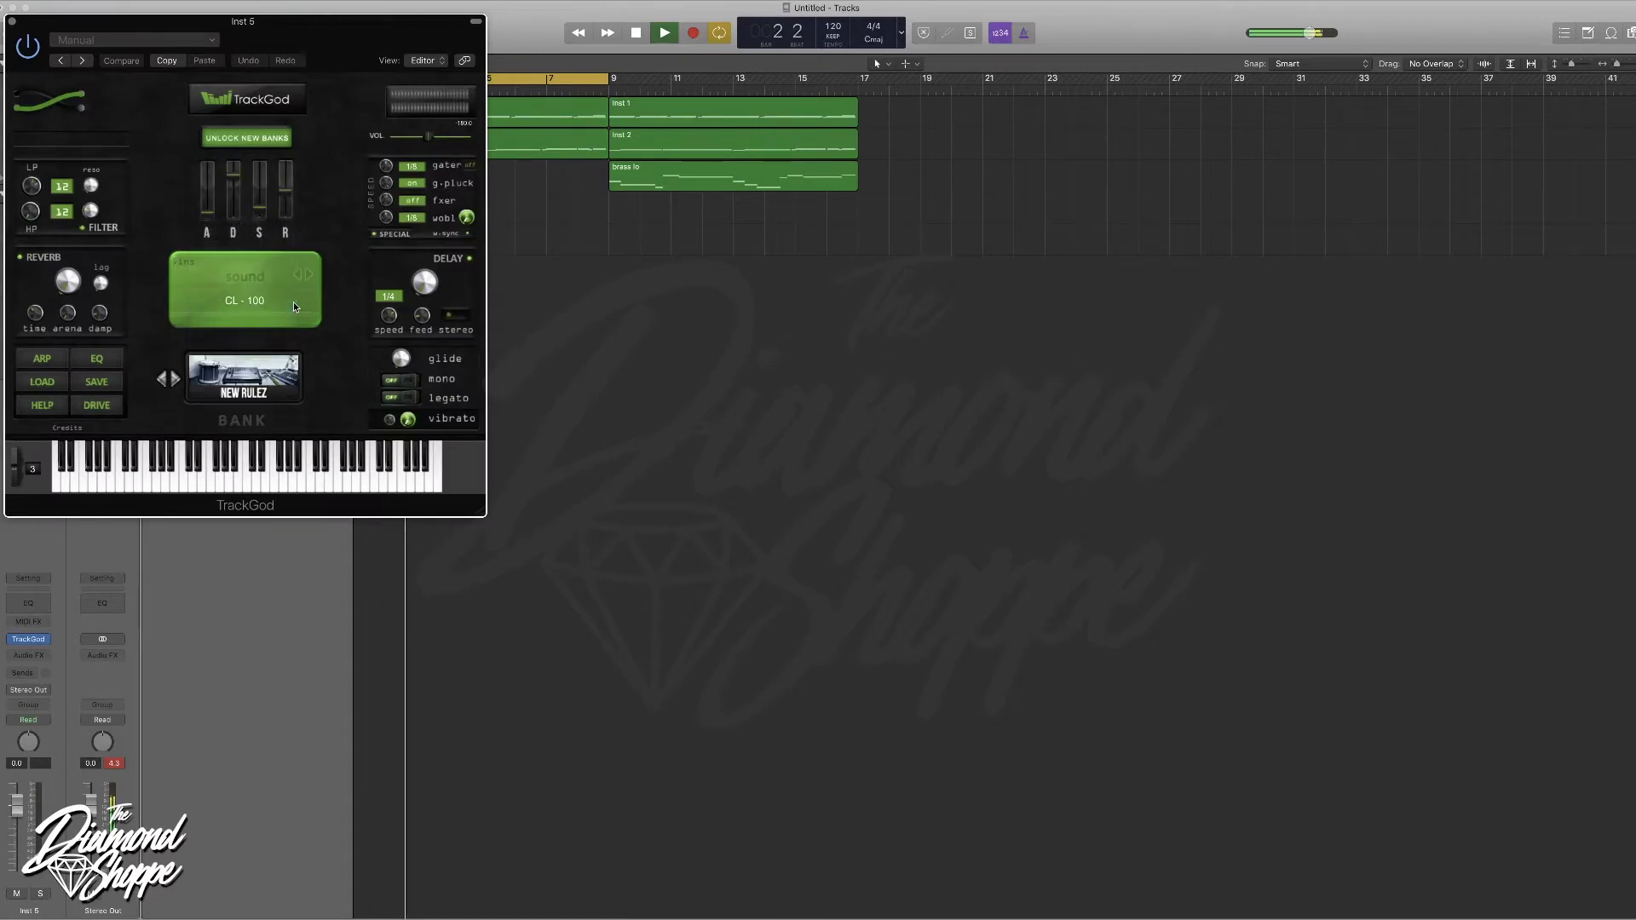
pyautogui.click(293, 301)
pyautogui.scroll(-5, 339, 477)
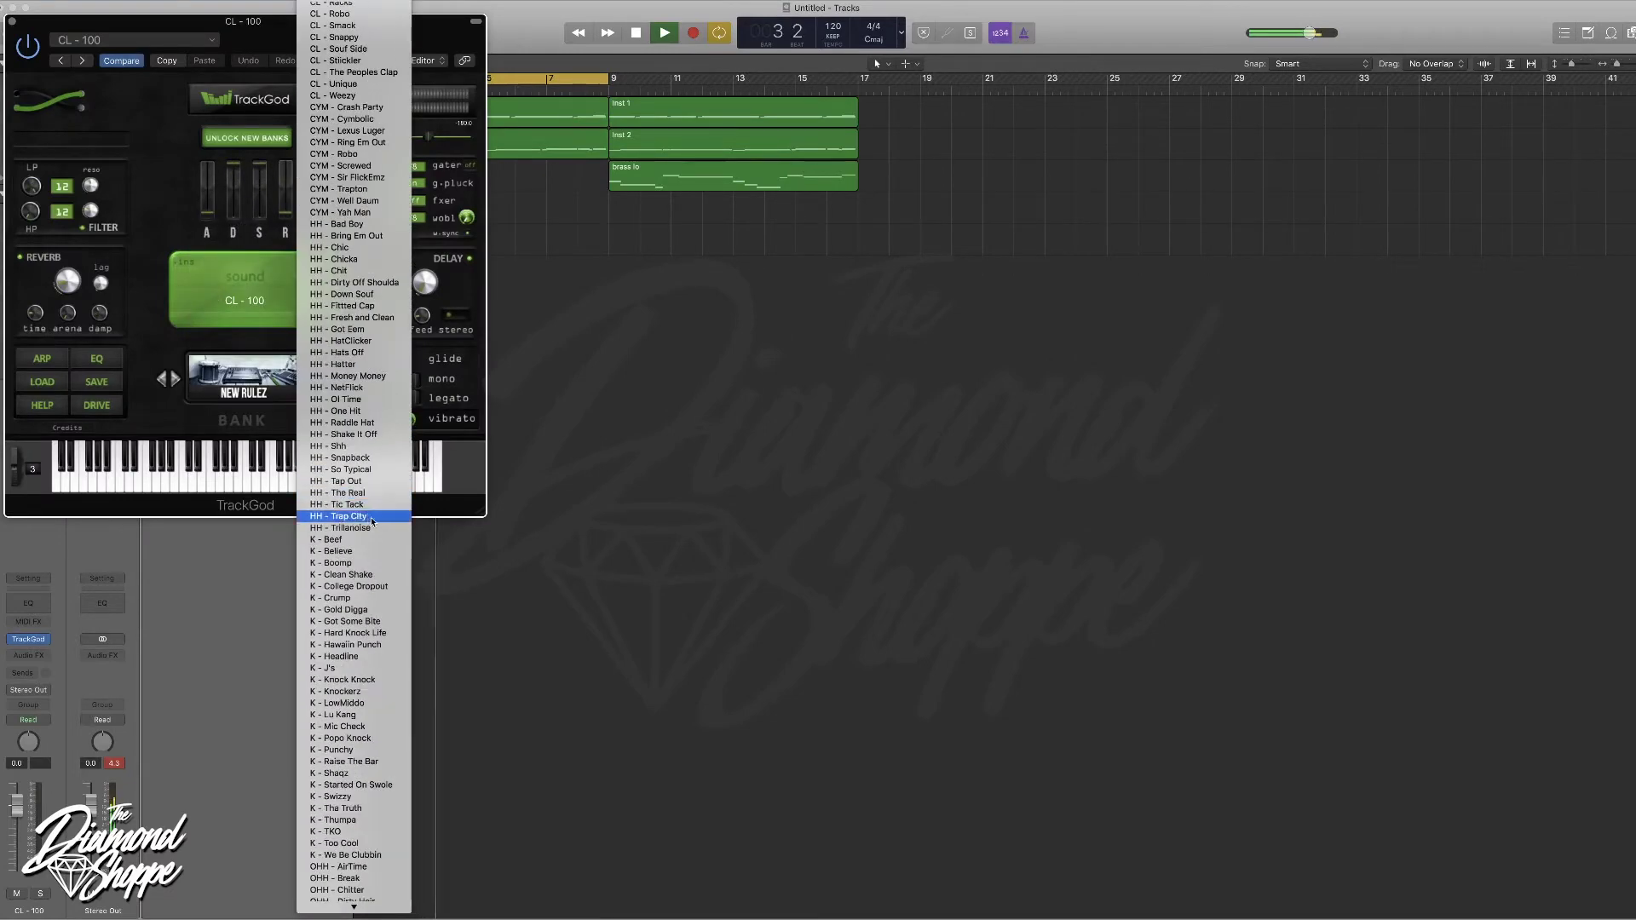
pyautogui.click(340, 516)
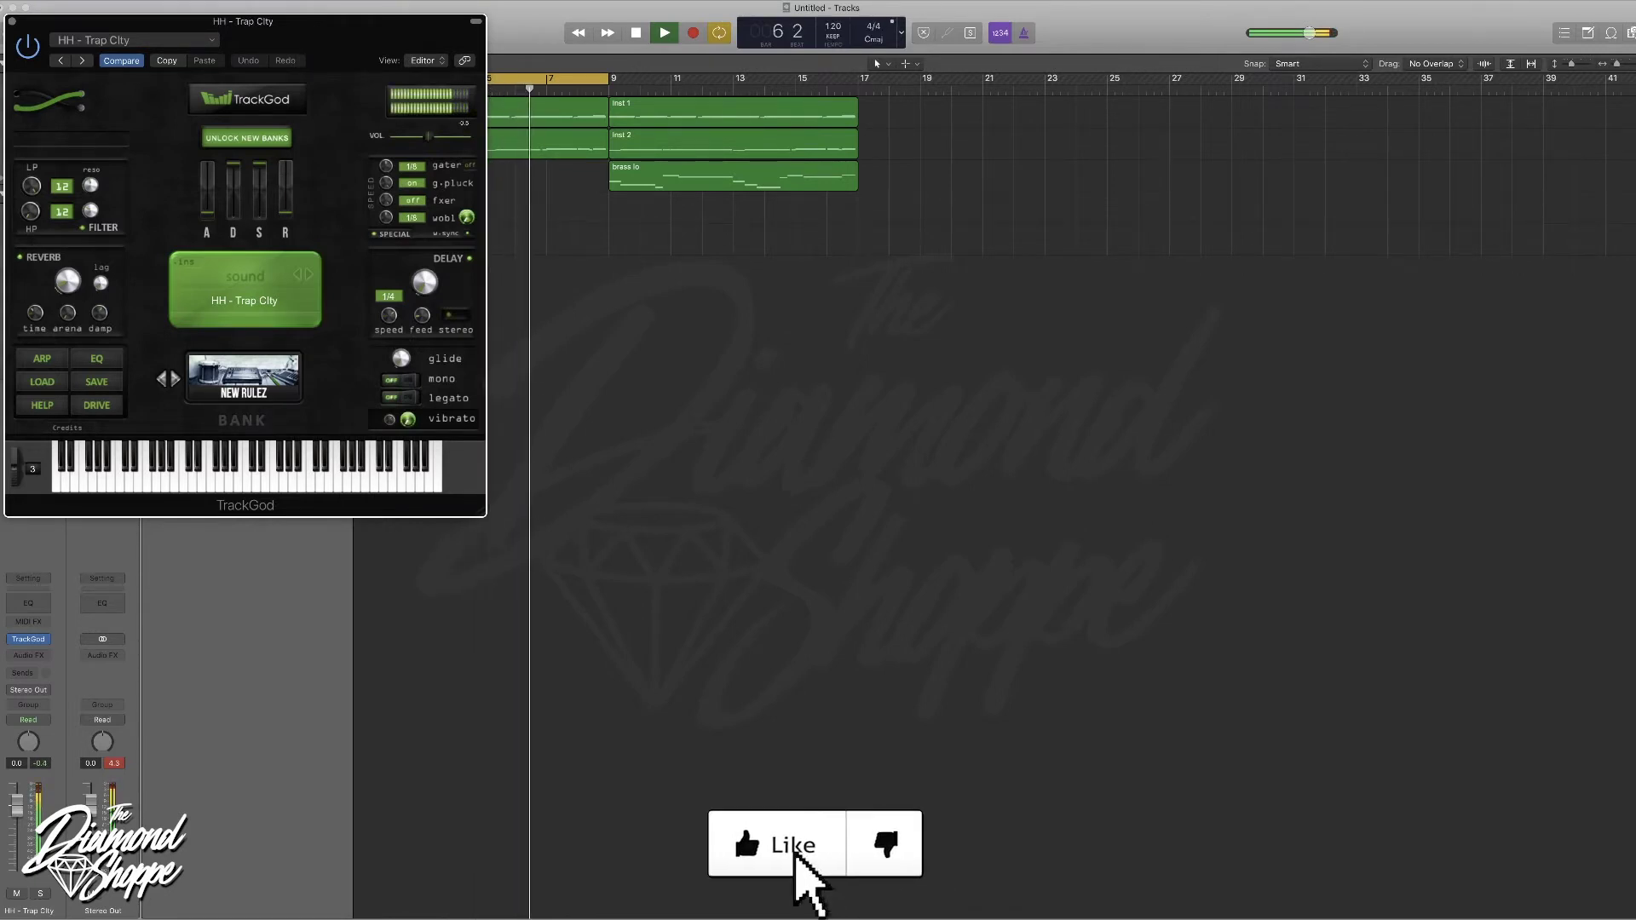
pyautogui.click(12, 21)
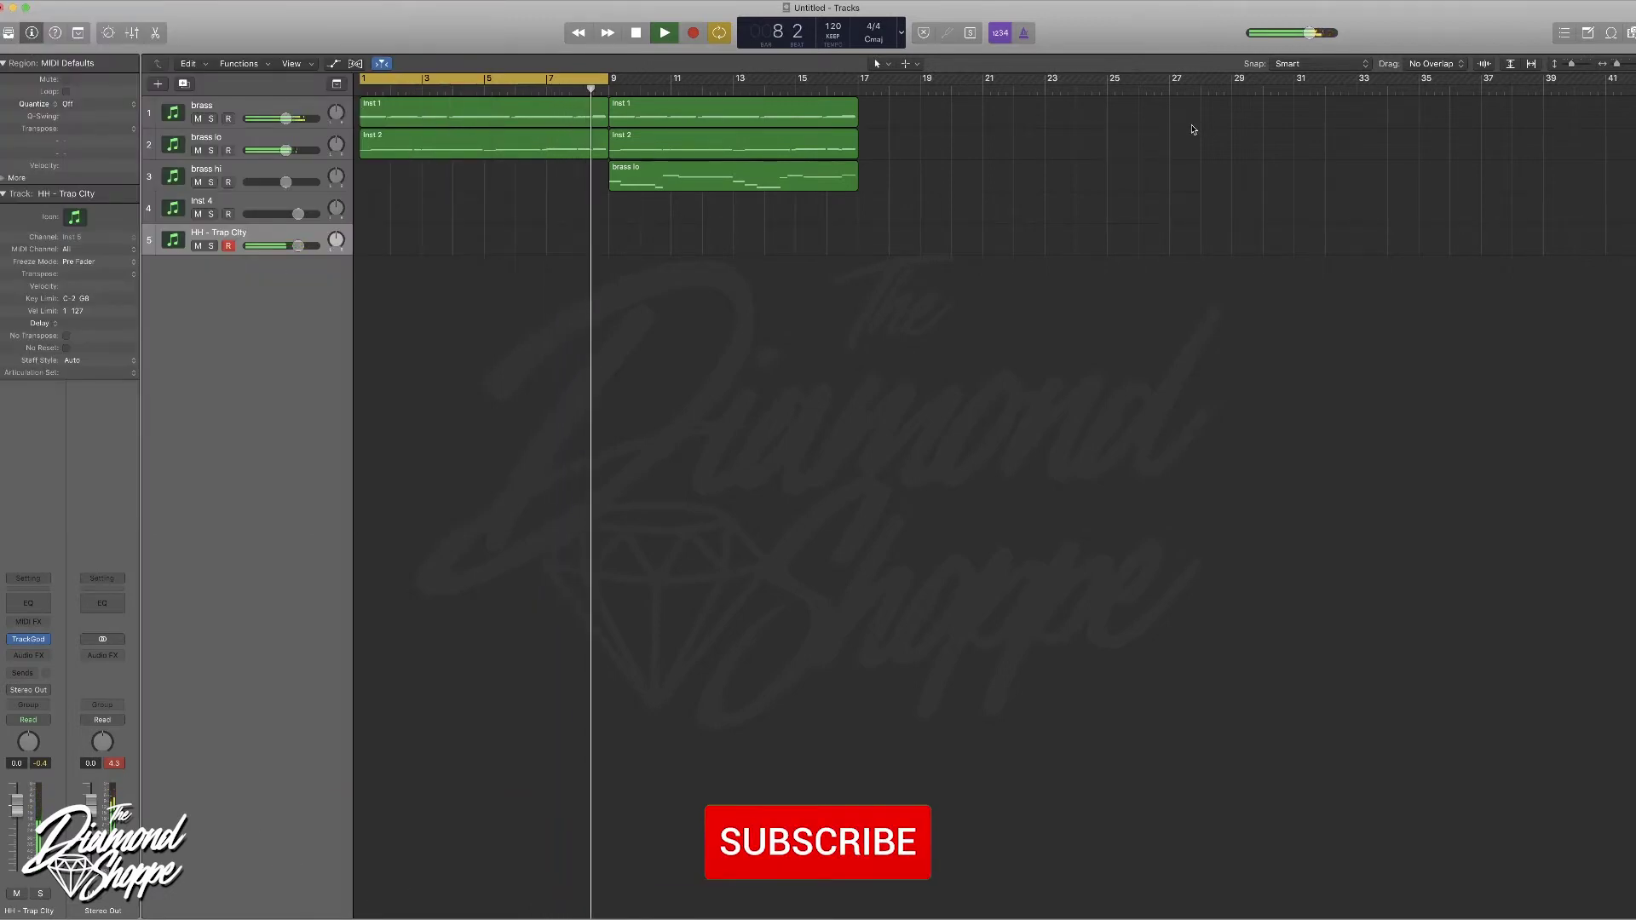
# - Stop playback, show the Piano Roll and the toolbar, and turn on Note Repeat
pyautogui.press('p')
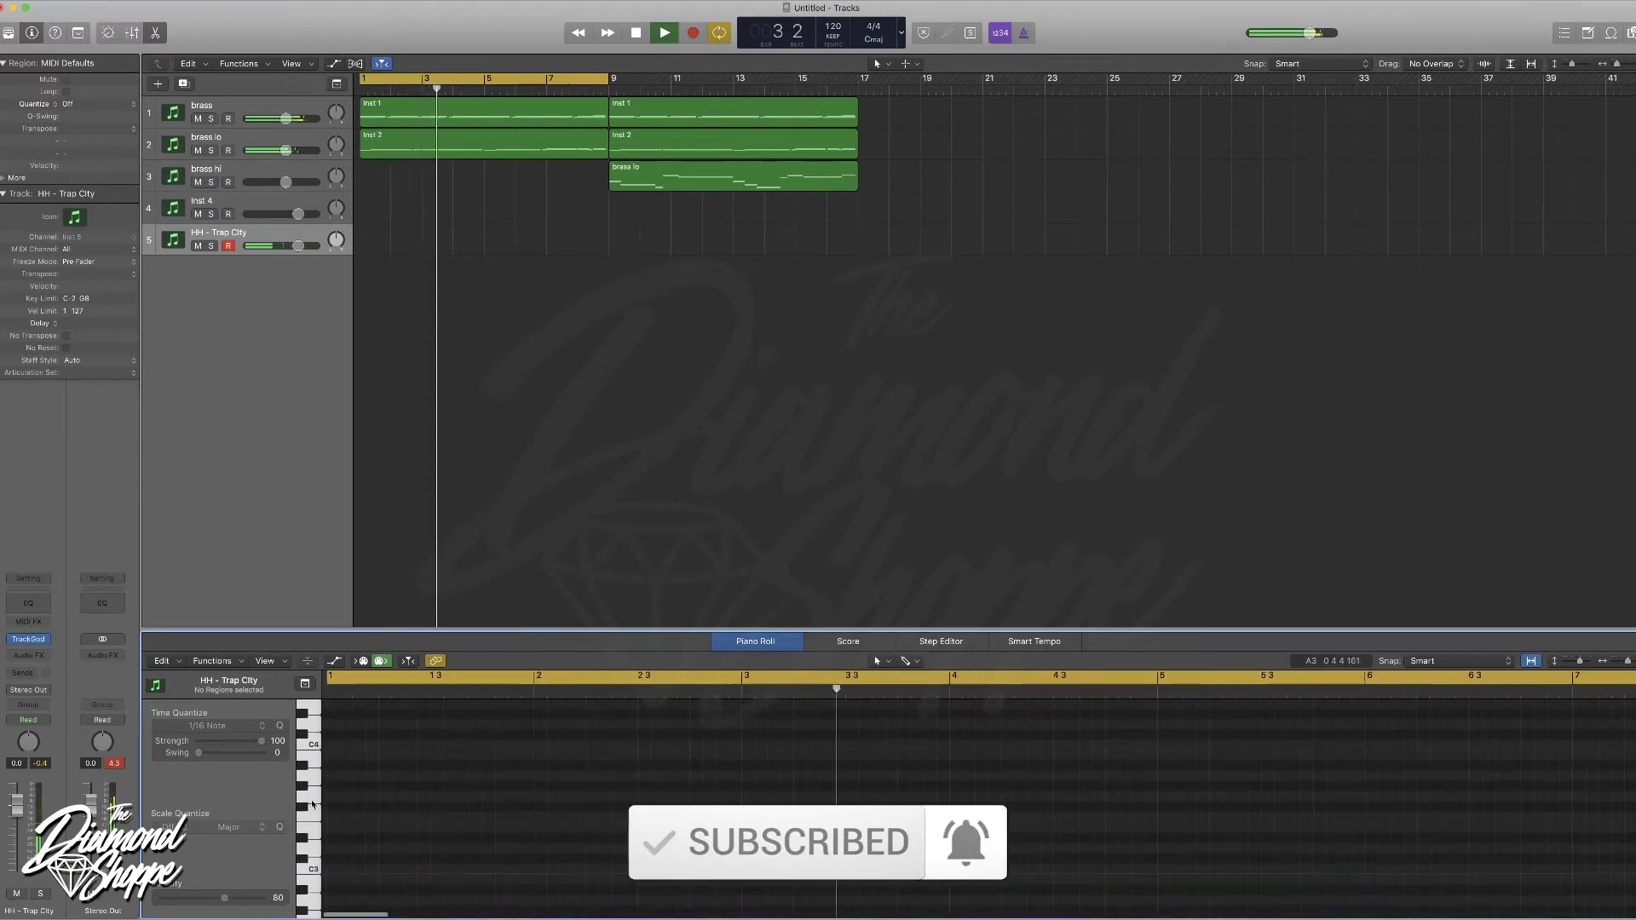
pyautogui.scroll(-1, 324, 844)
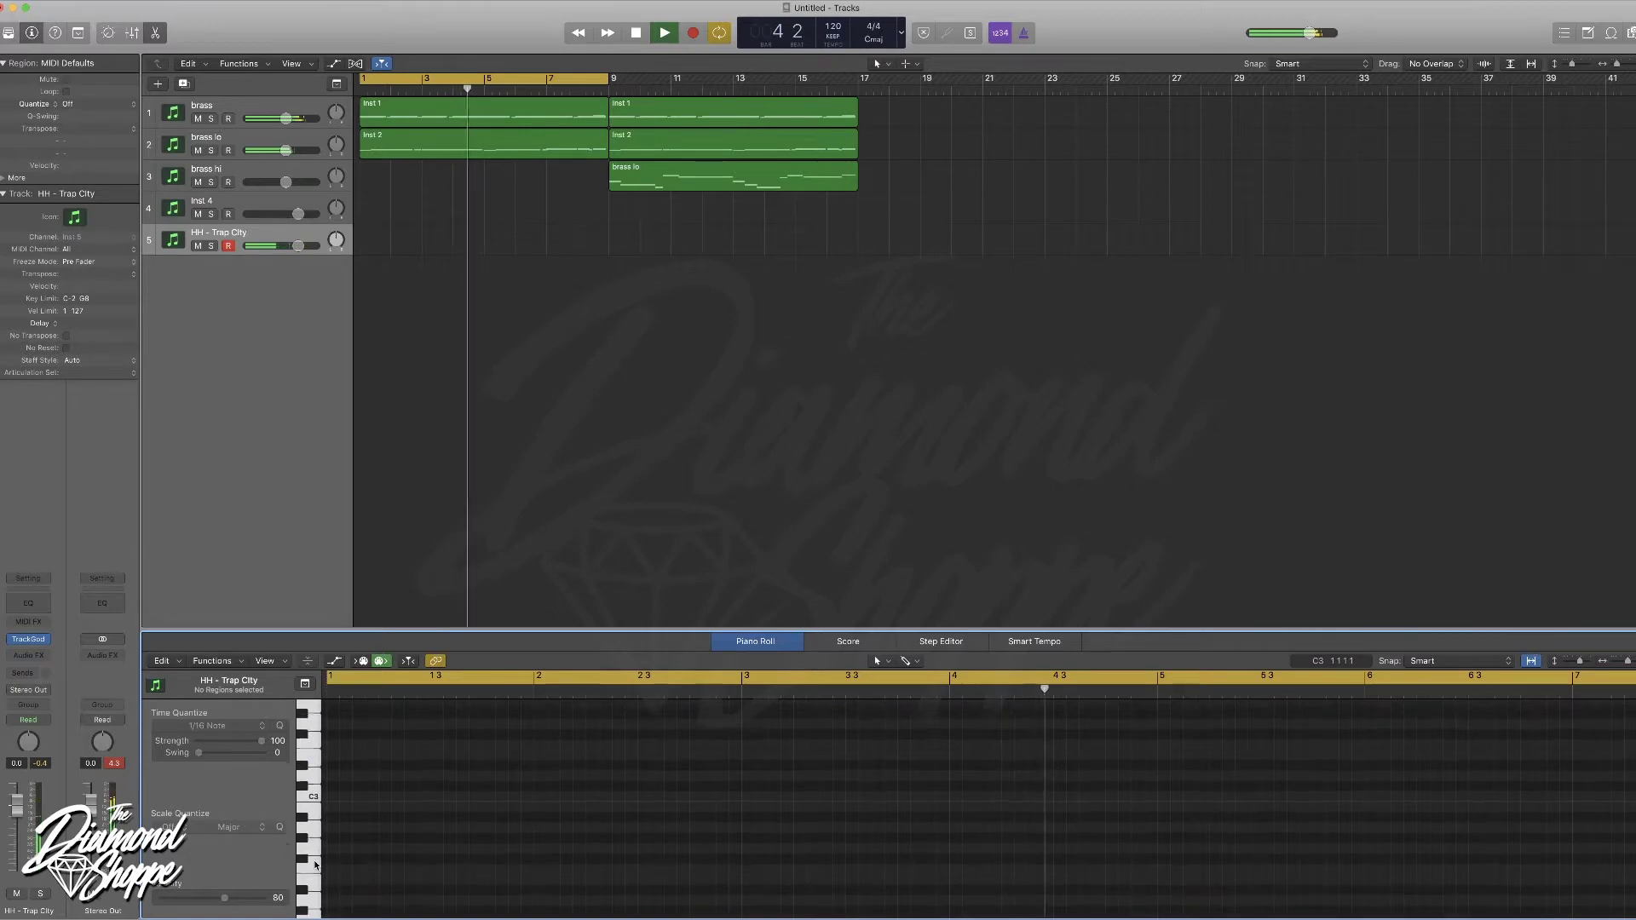
pyautogui.press('space')
pyautogui.press('ctrl+alt+super+t')
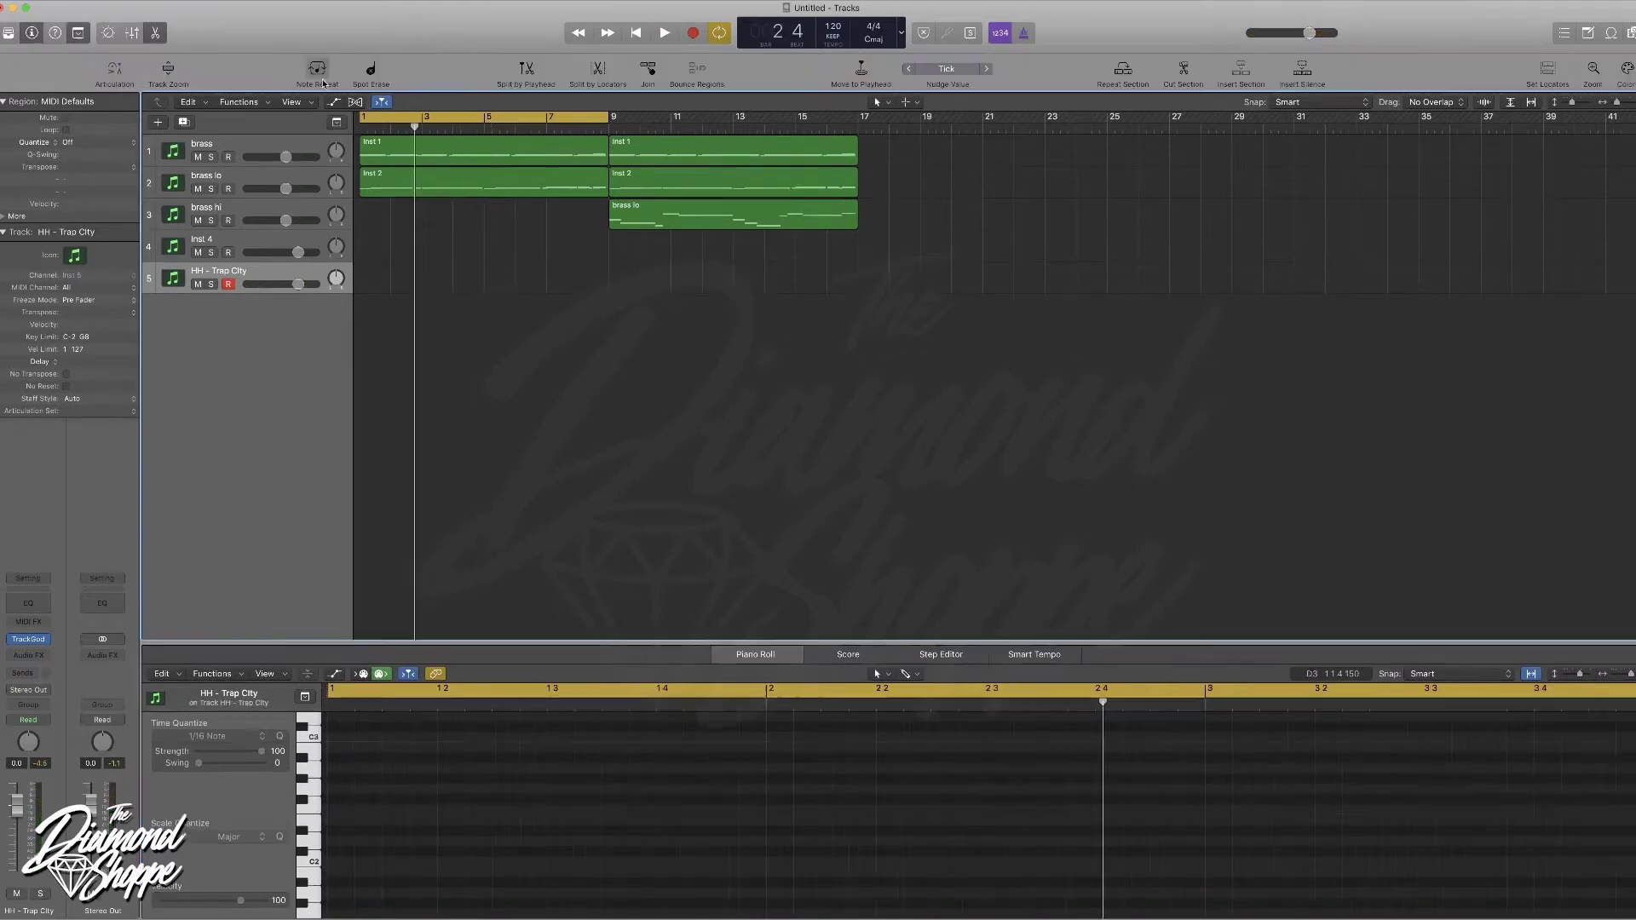
pyautogui.click(317, 68)
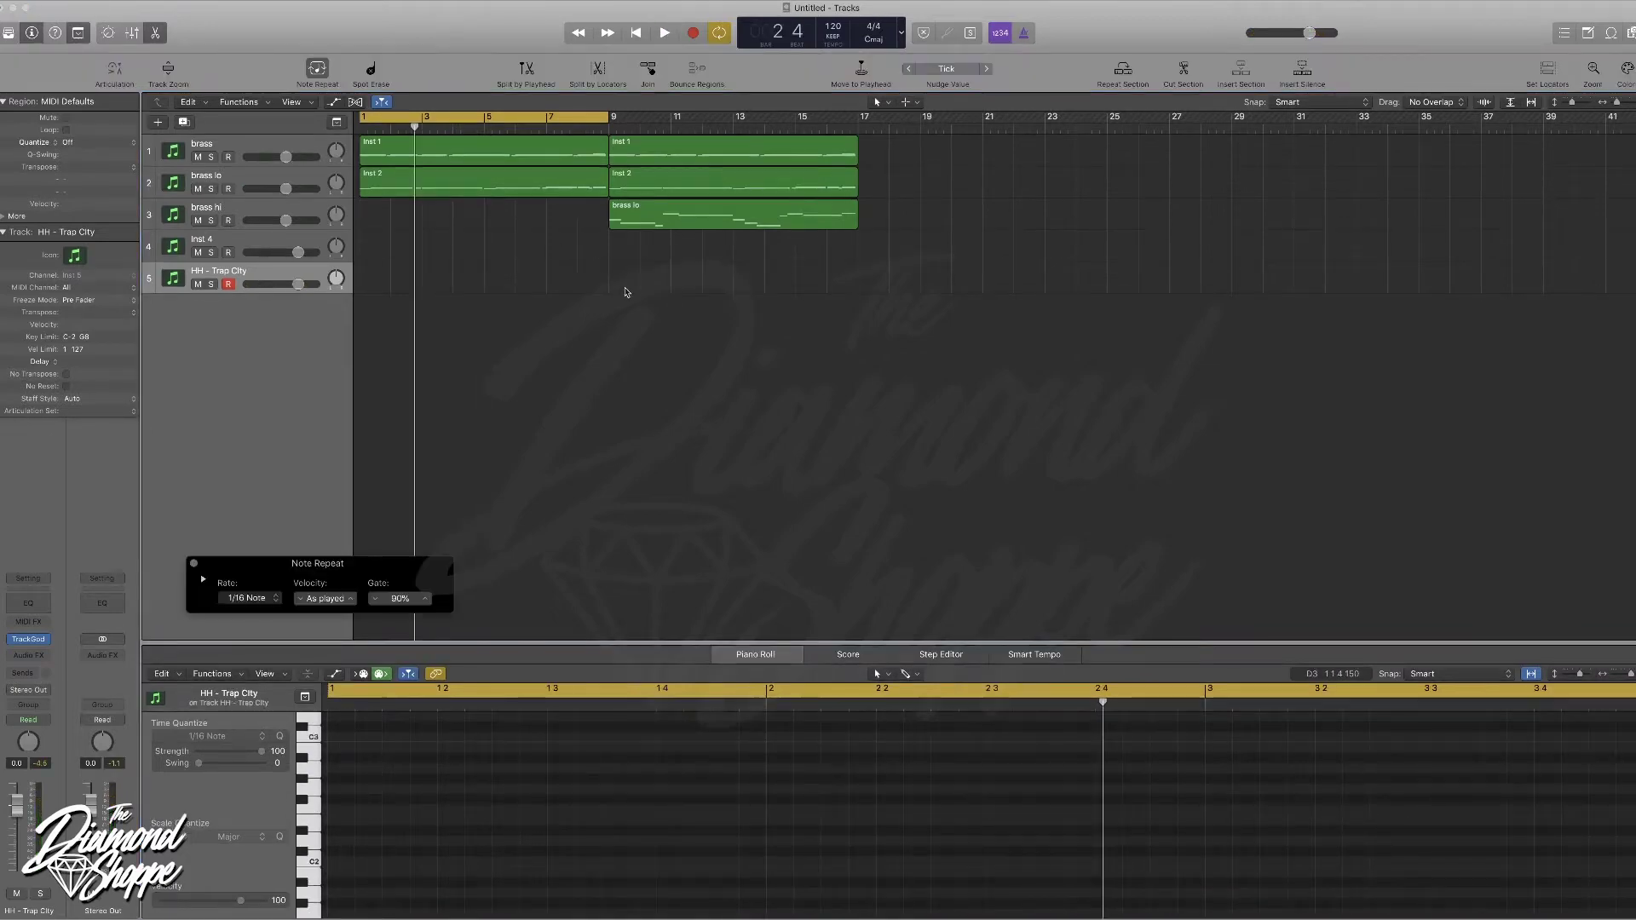
# - Record a two-bar hi-hat pattern from bar 1 with the repeat rate at 1/4 Note, and move its last note to beat 3 of bar 2
pyautogui.click(279, 599)
pyautogui.click(278, 588)
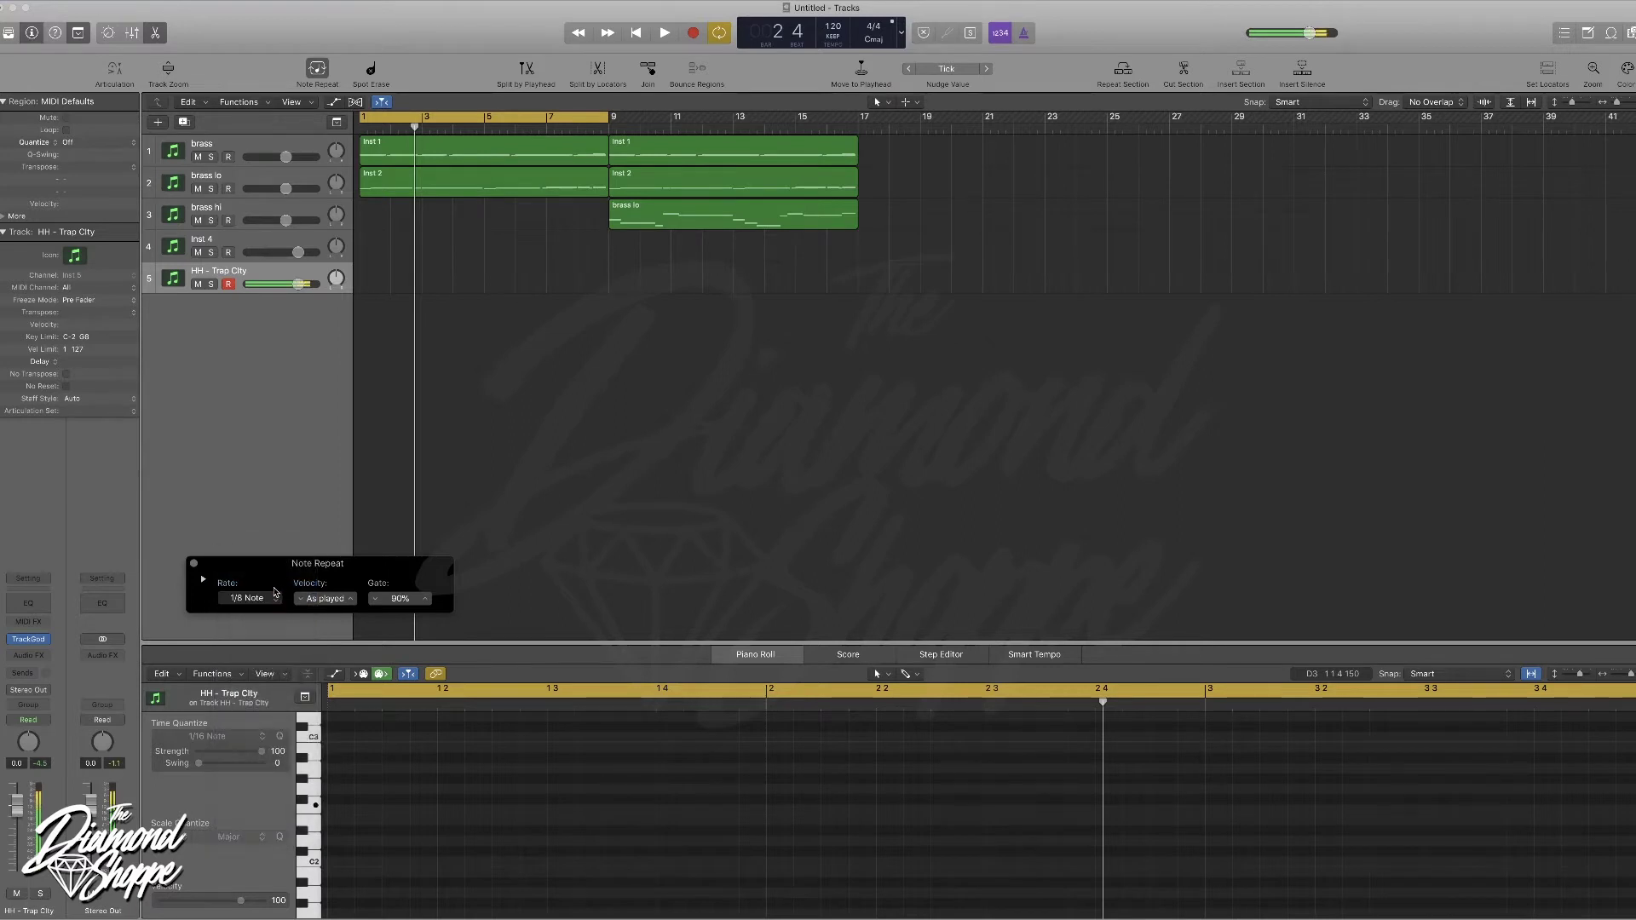
pyautogui.click(271, 597)
pyautogui.click(268, 588)
pyautogui.press('space')
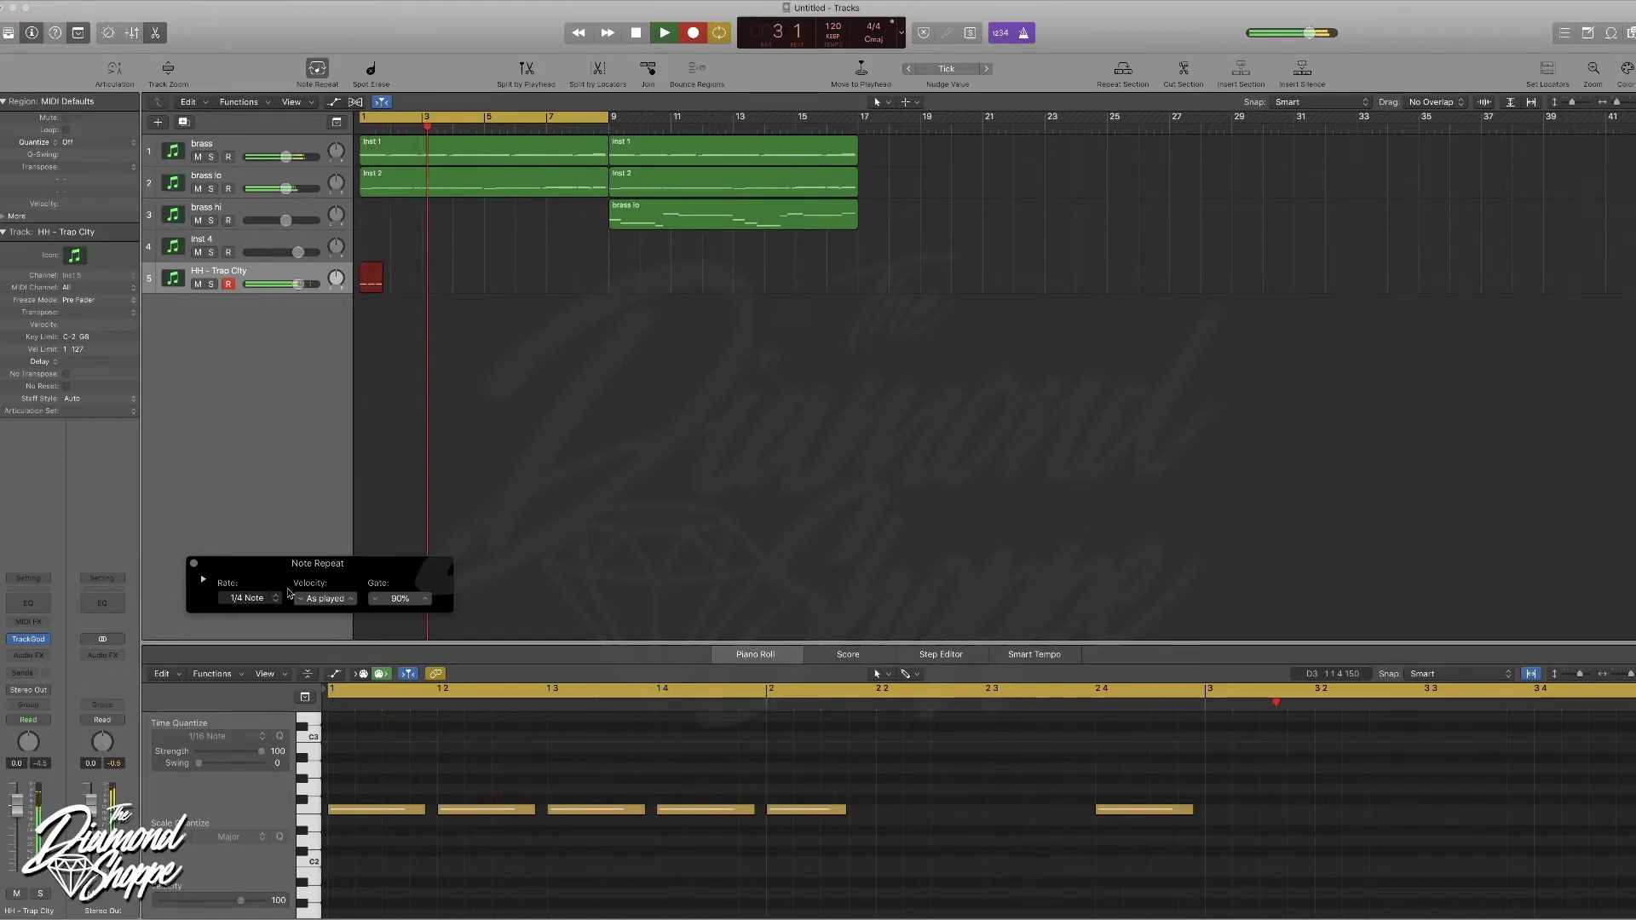
pyautogui.press('space')
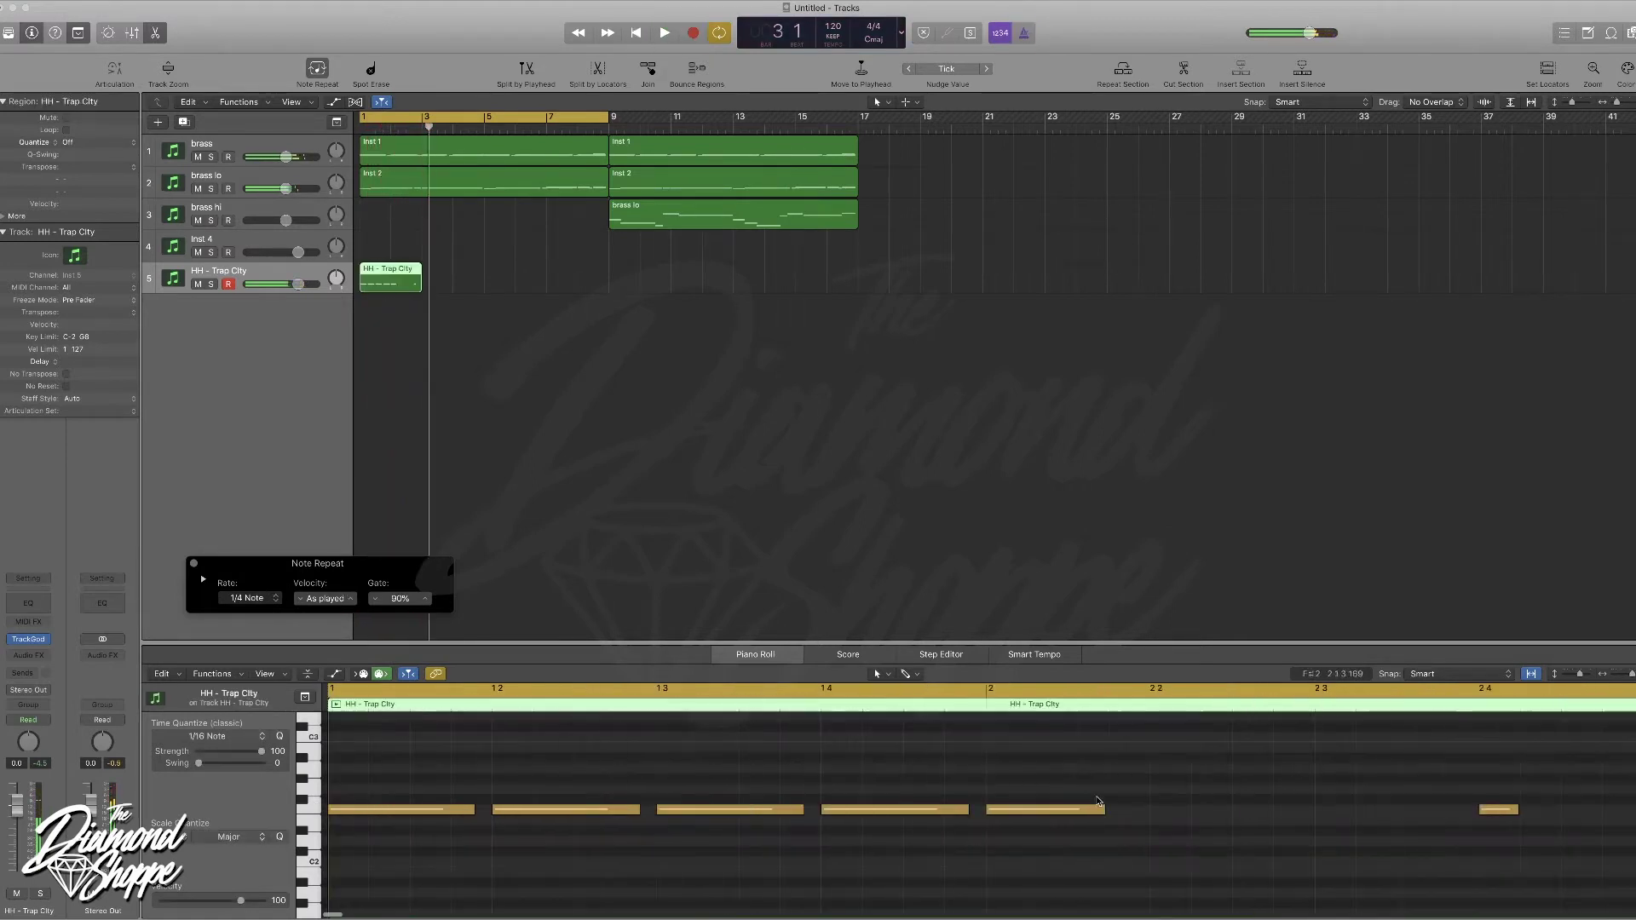
pyautogui.click(1506, 809)
pyautogui.moveTo(1027, 813); pyautogui.dragTo(1357, 810)
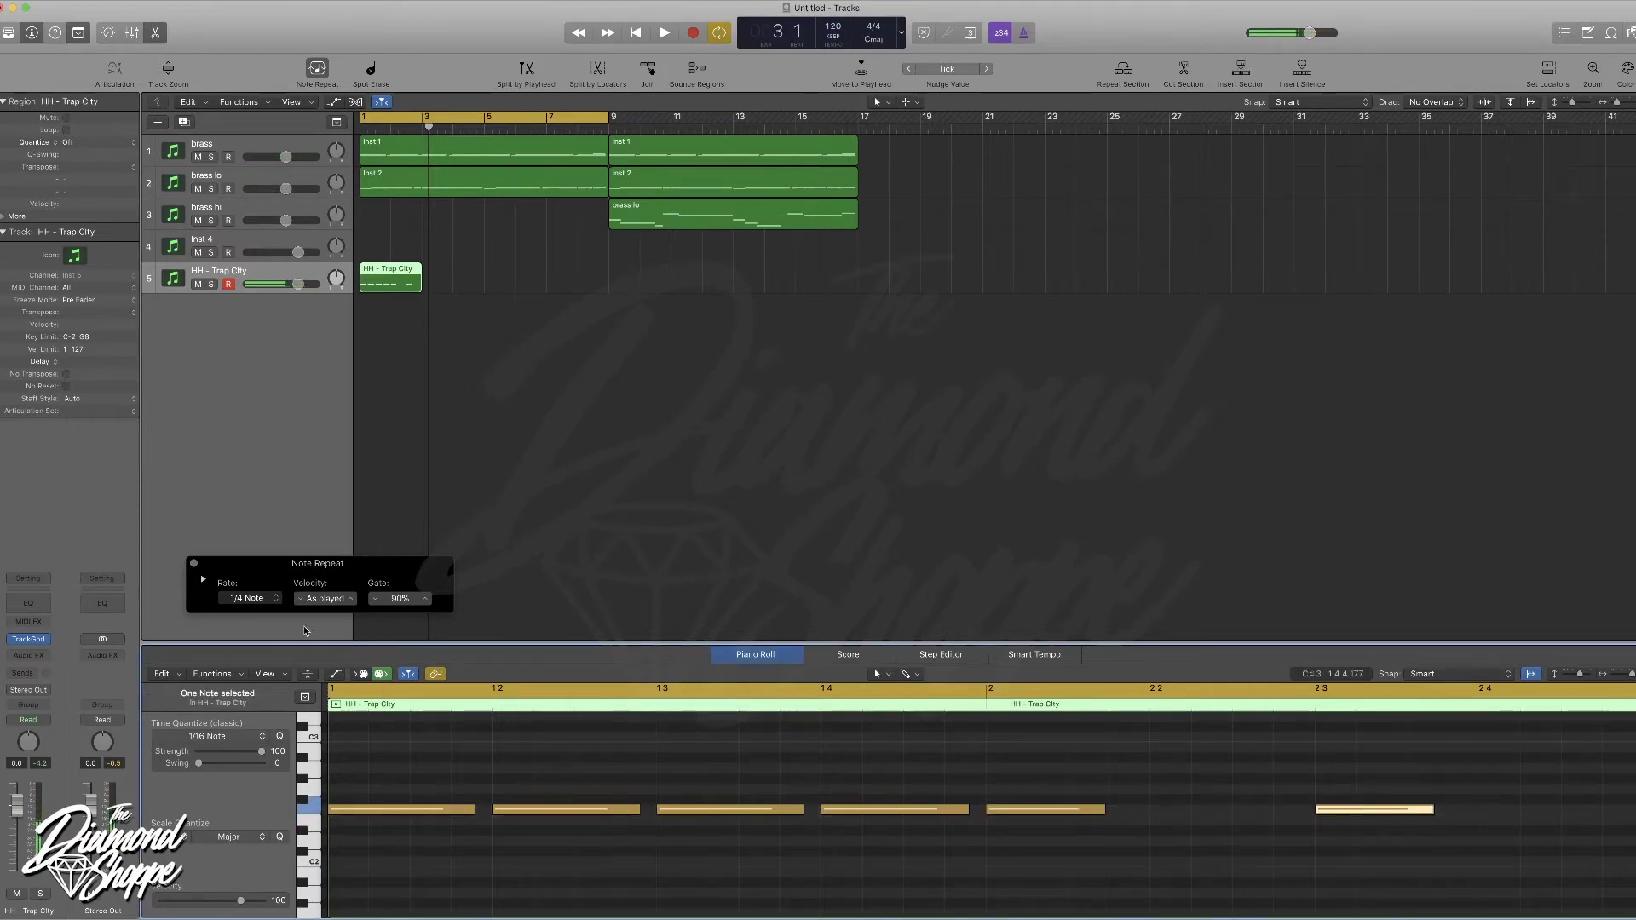
# - Set the Note Repeat rate to 1/8 Triplet and record three triplet hi-hat hits on beat 2 of bar 2
pyautogui.click(270, 600)
pyautogui.click(279, 700)
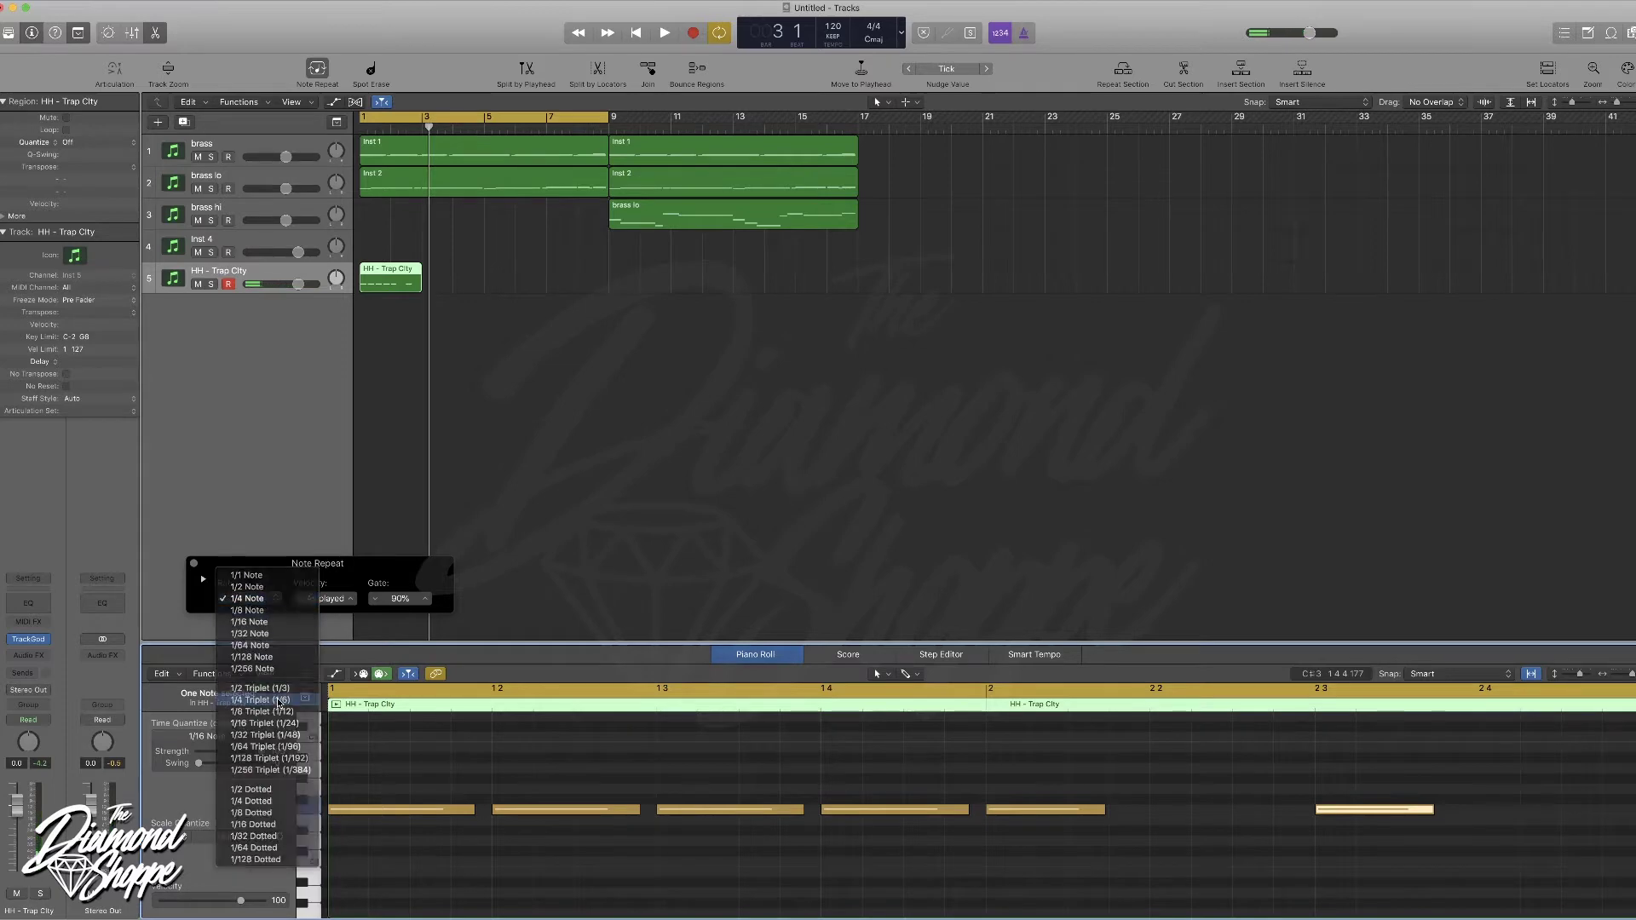
pyautogui.click(254, 599)
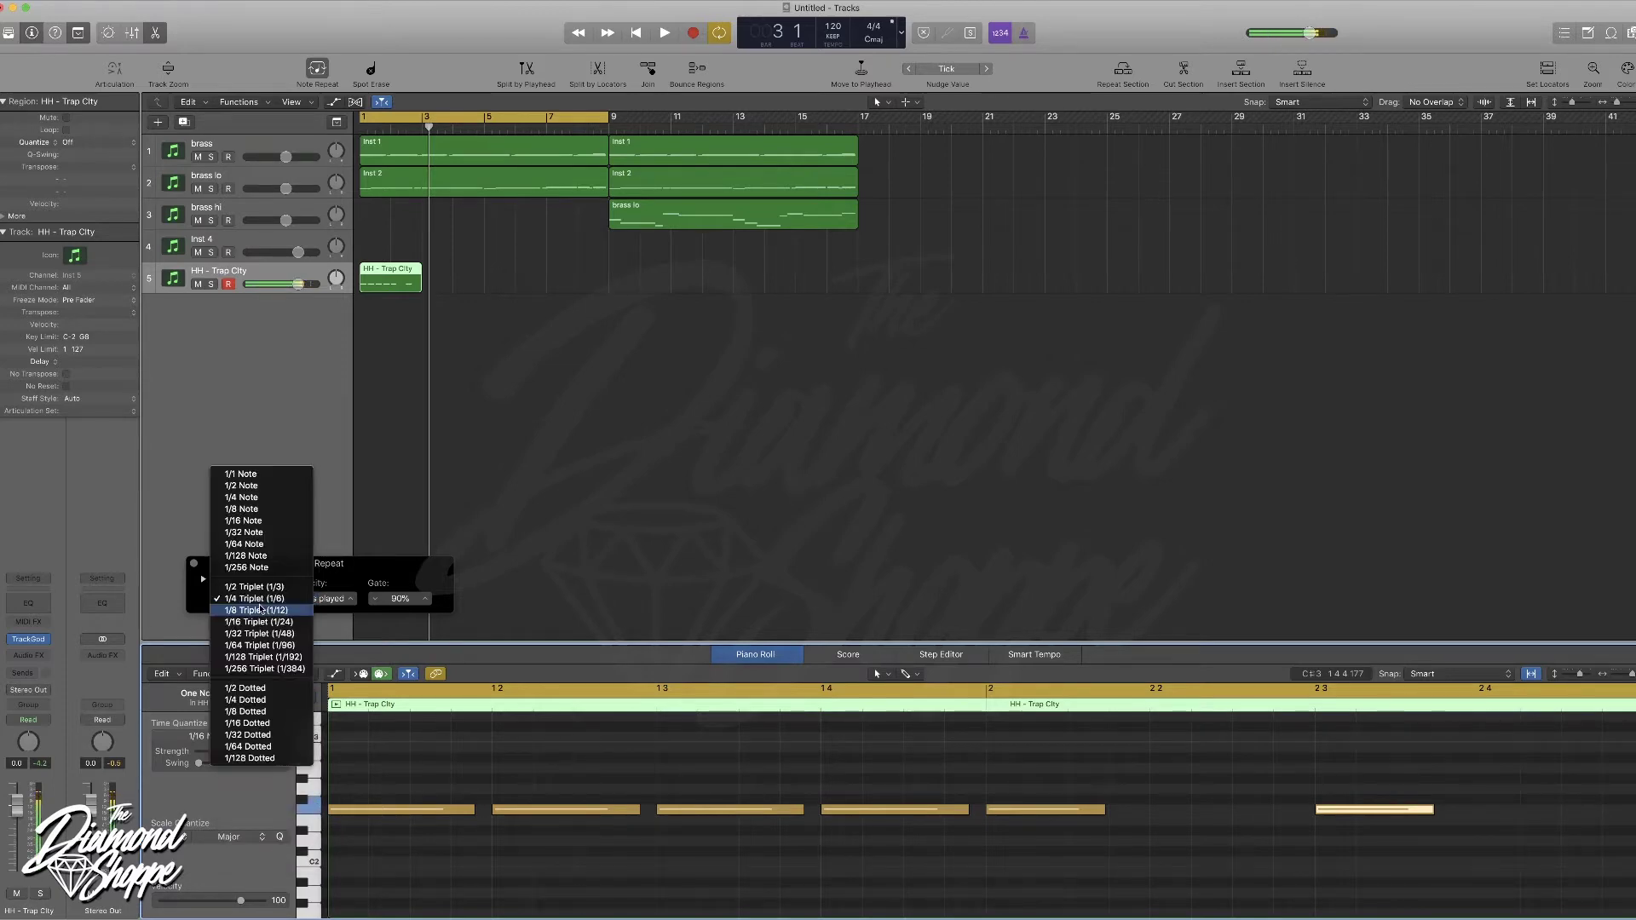
pyautogui.click(256, 612)
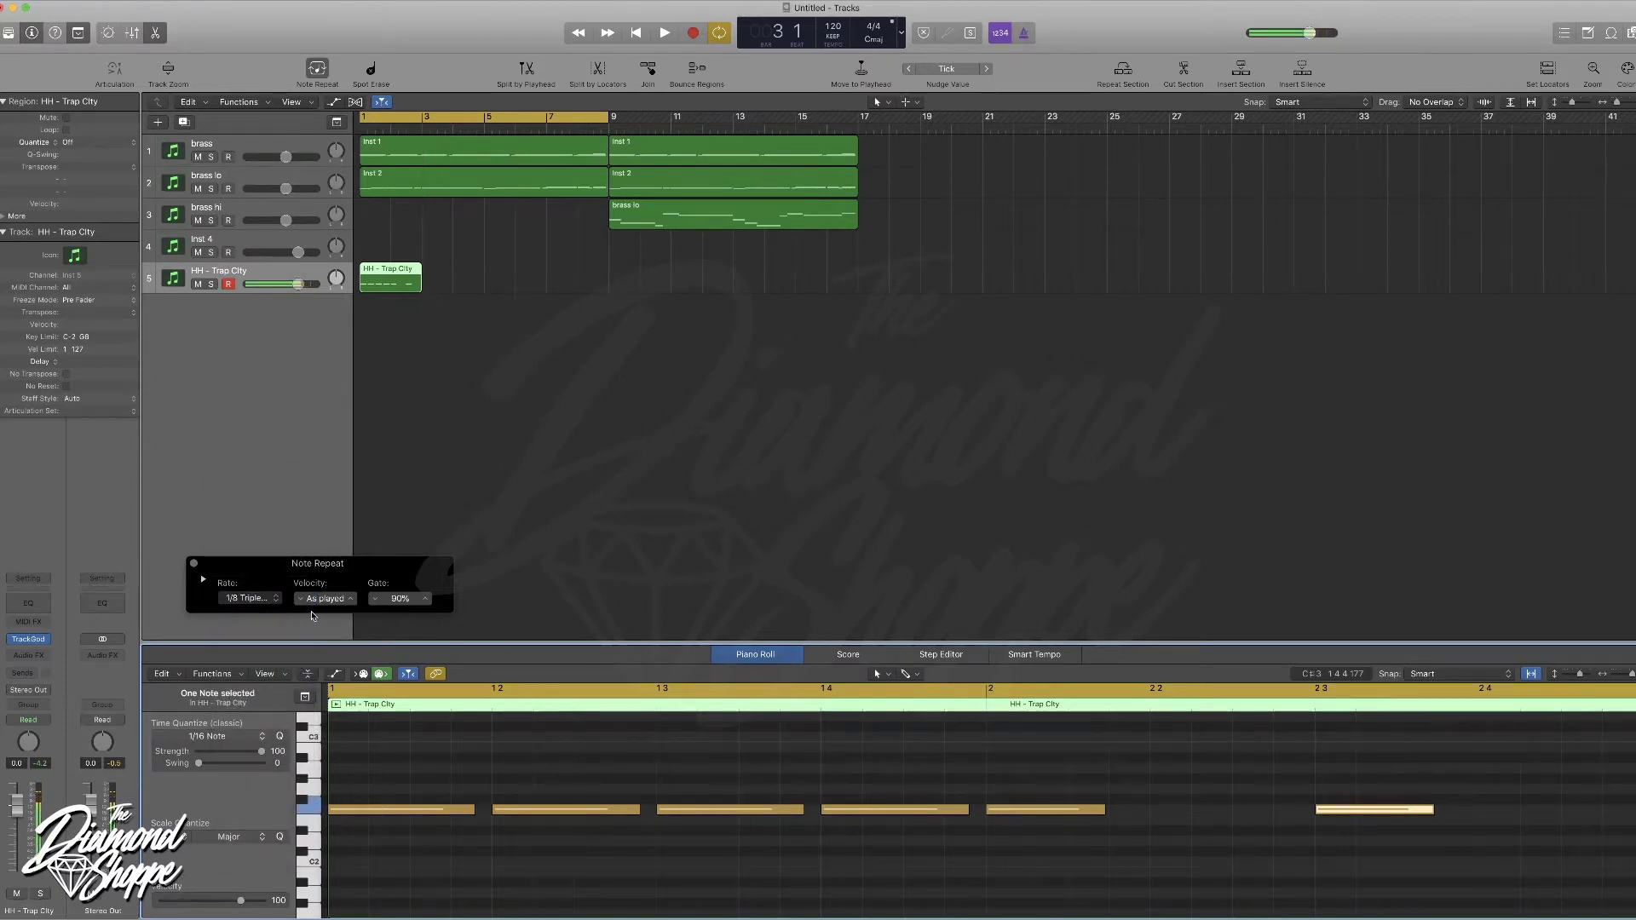
pyautogui.press('space')
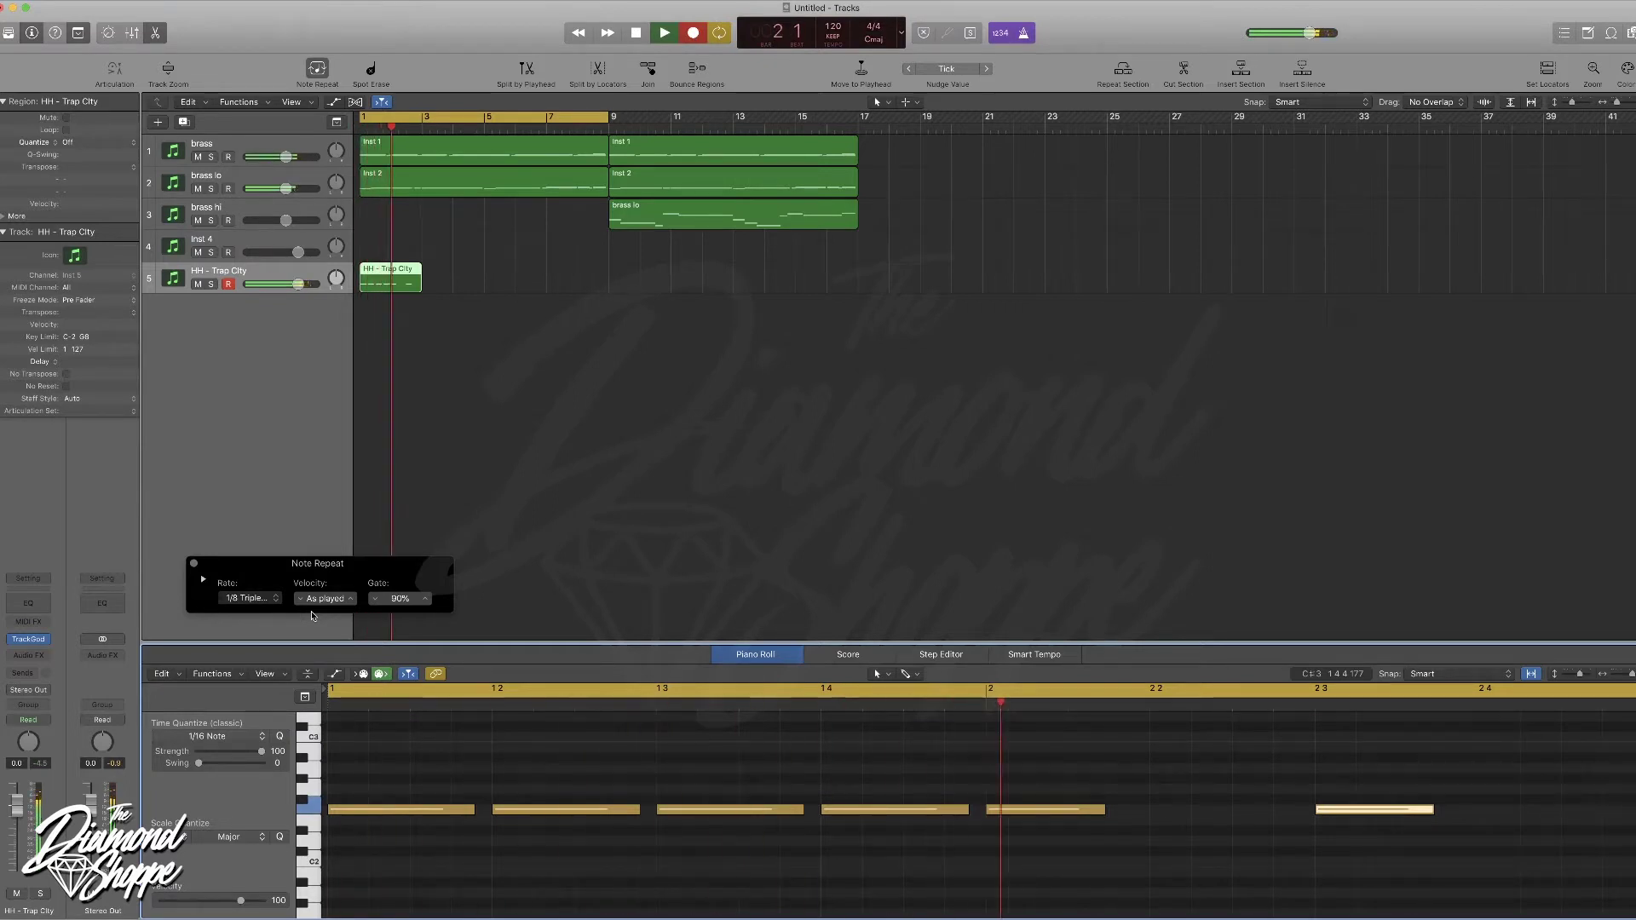
pyautogui.press('Return')
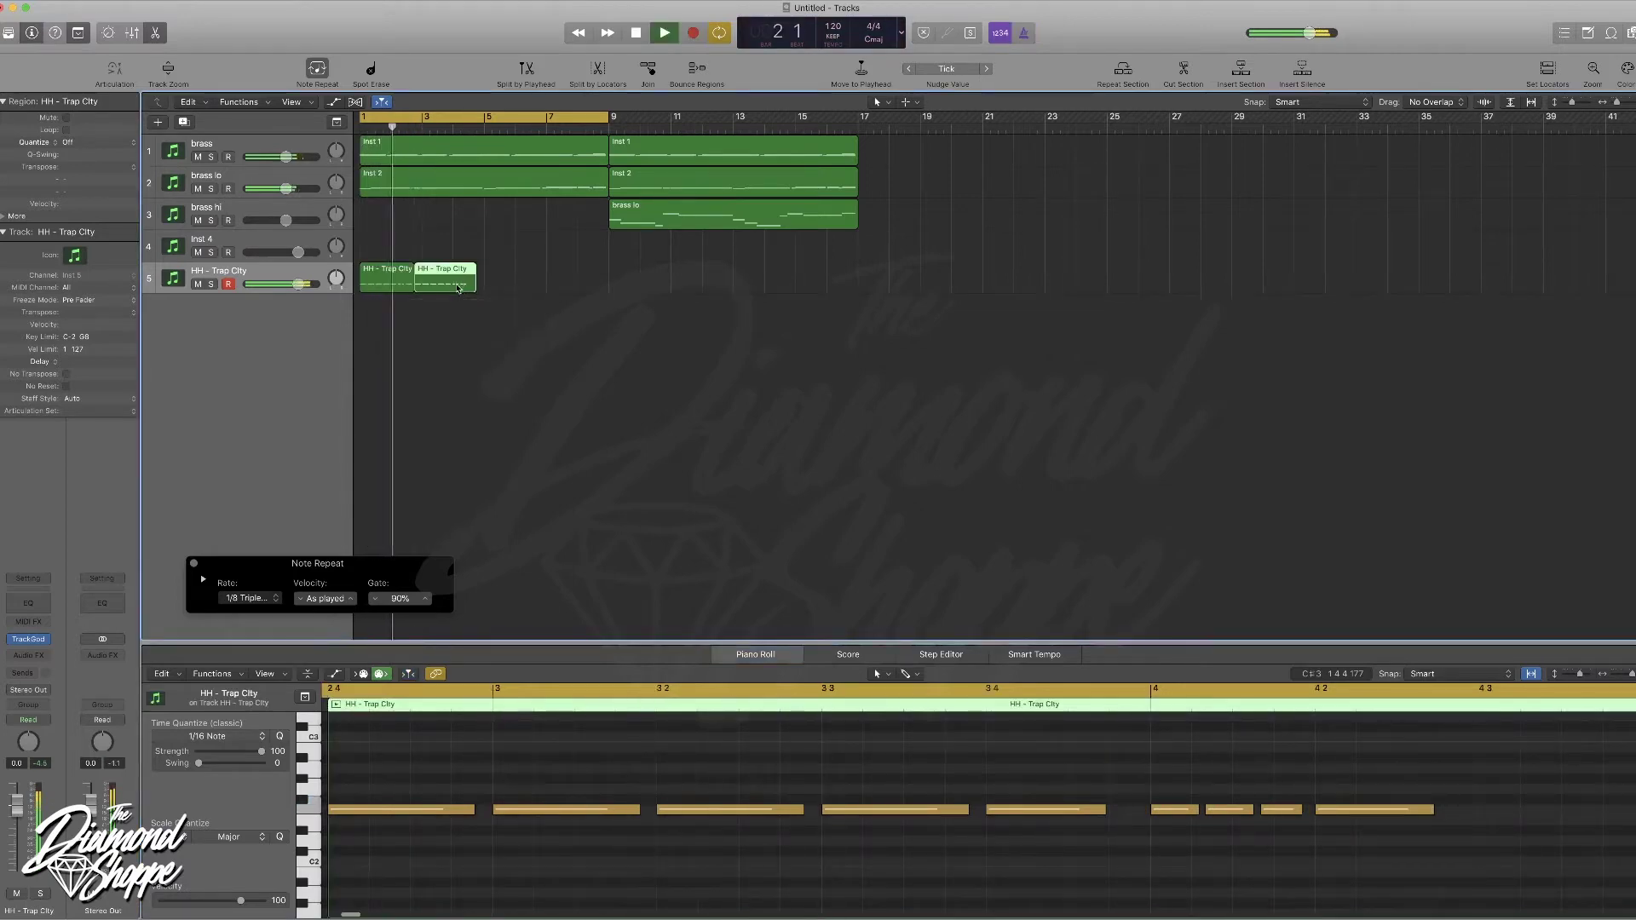
# - Copy the two-bar hi-hat region repeatedly to fill bars 1 to 8, and copy those four regions to bar 9
pyautogui.moveTo(392, 278); pyautogui.dragTo(507, 290)
pyautogui.click(213, 271)
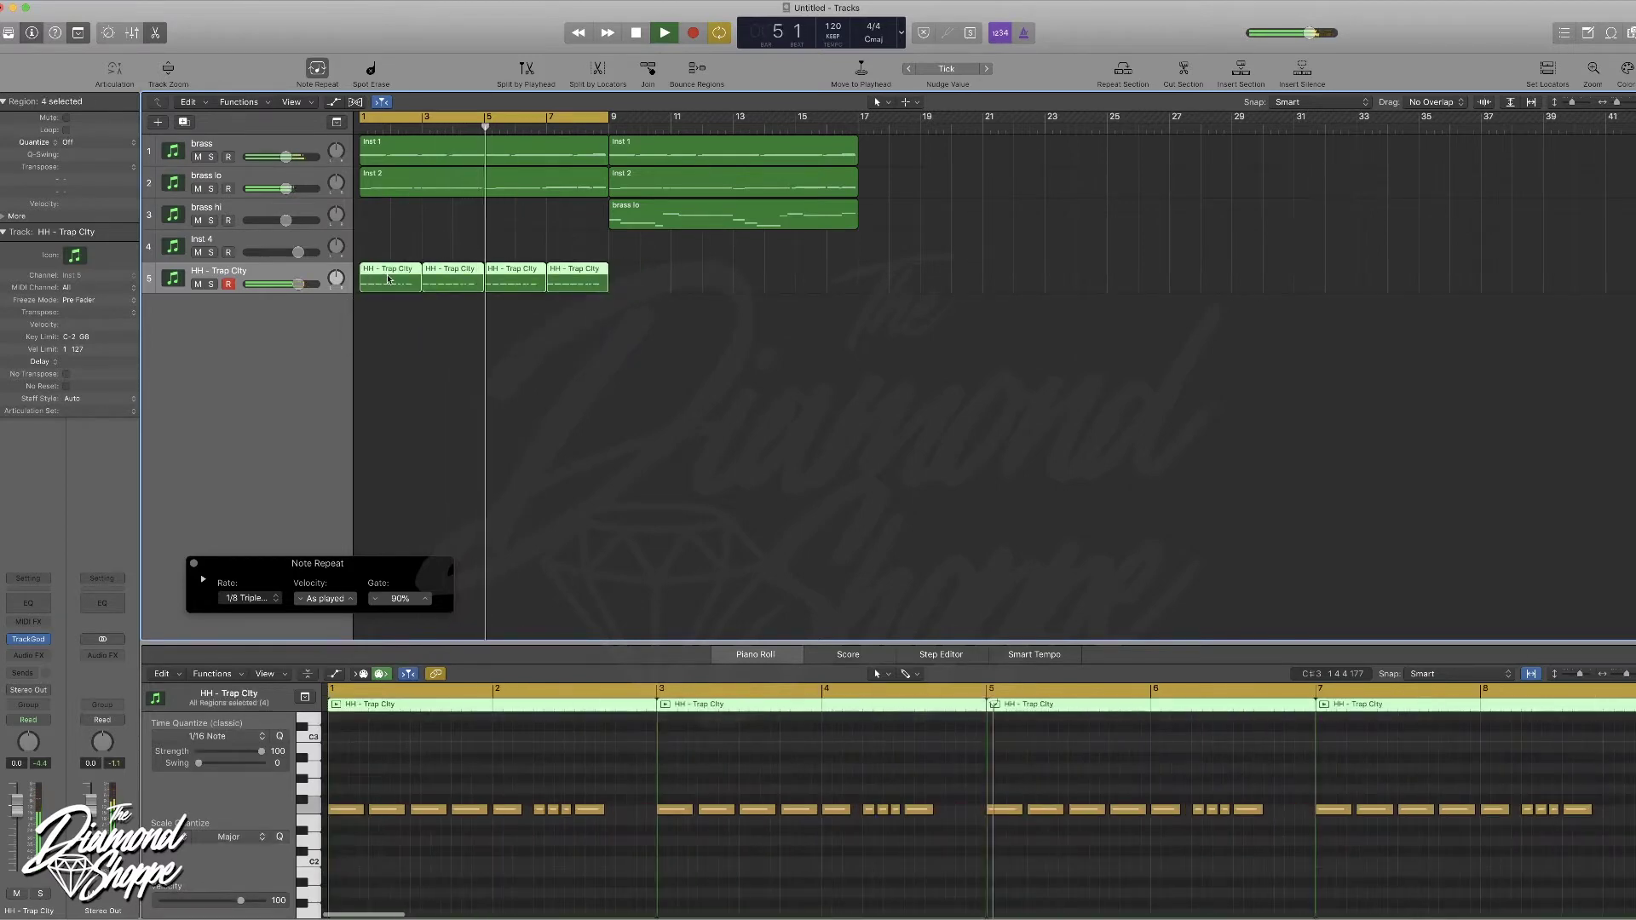
pyautogui.moveTo(389, 282); pyautogui.dragTo(634, 292)
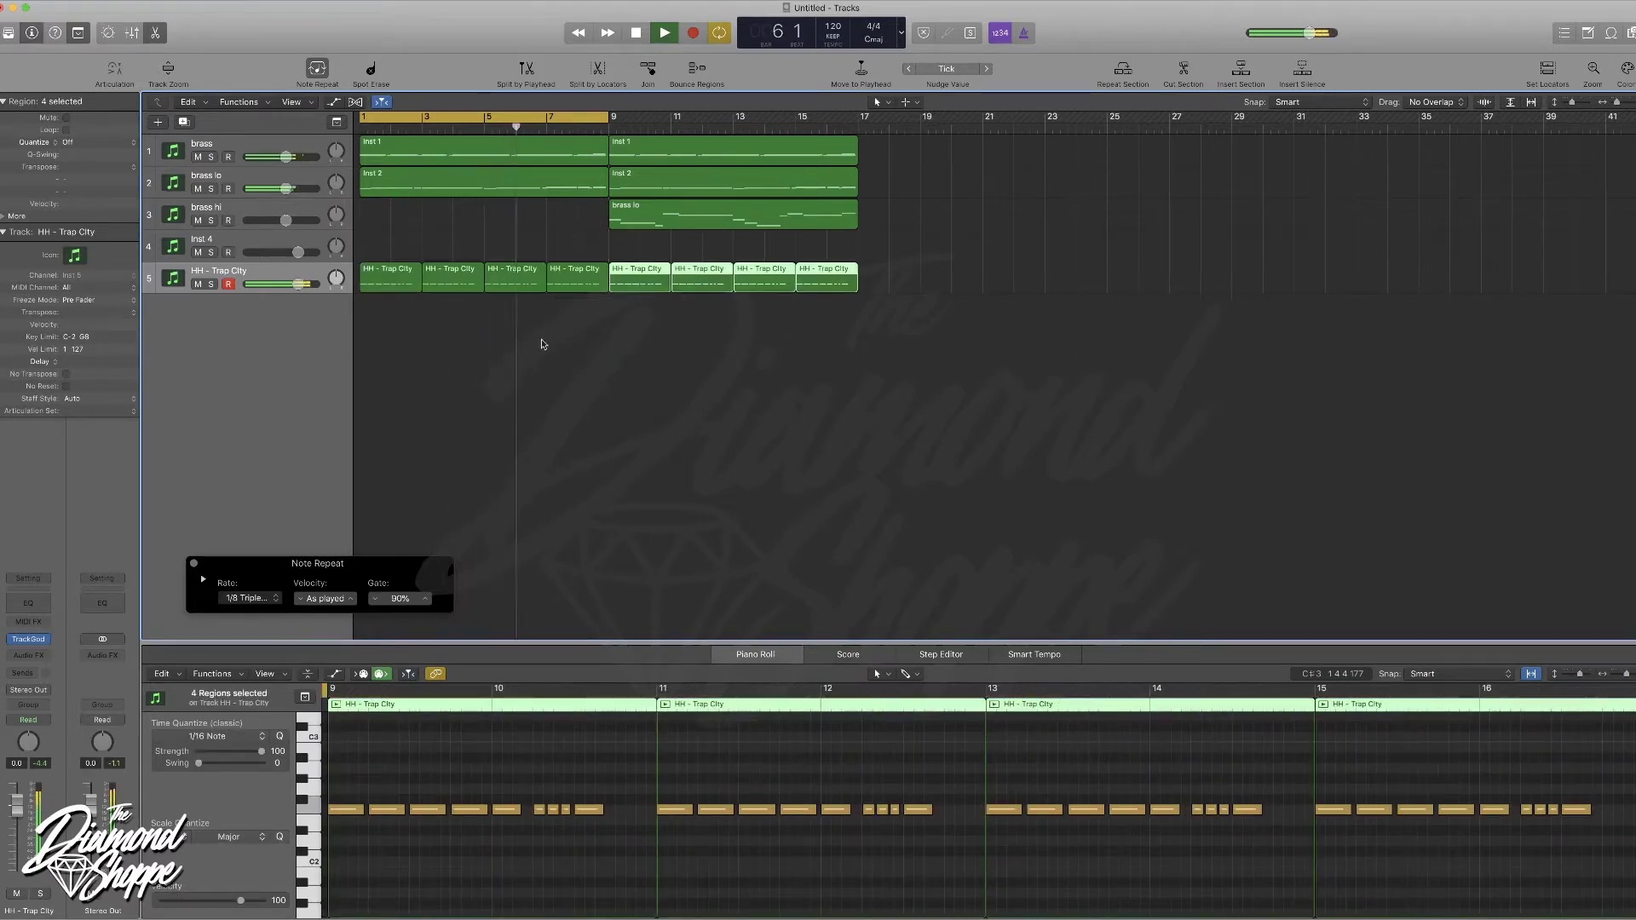
# - Try a 1/16 Triplet hi-hat roll on beat 4 of bar 8, and delete the five recorded notes
pyautogui.click(269, 599)
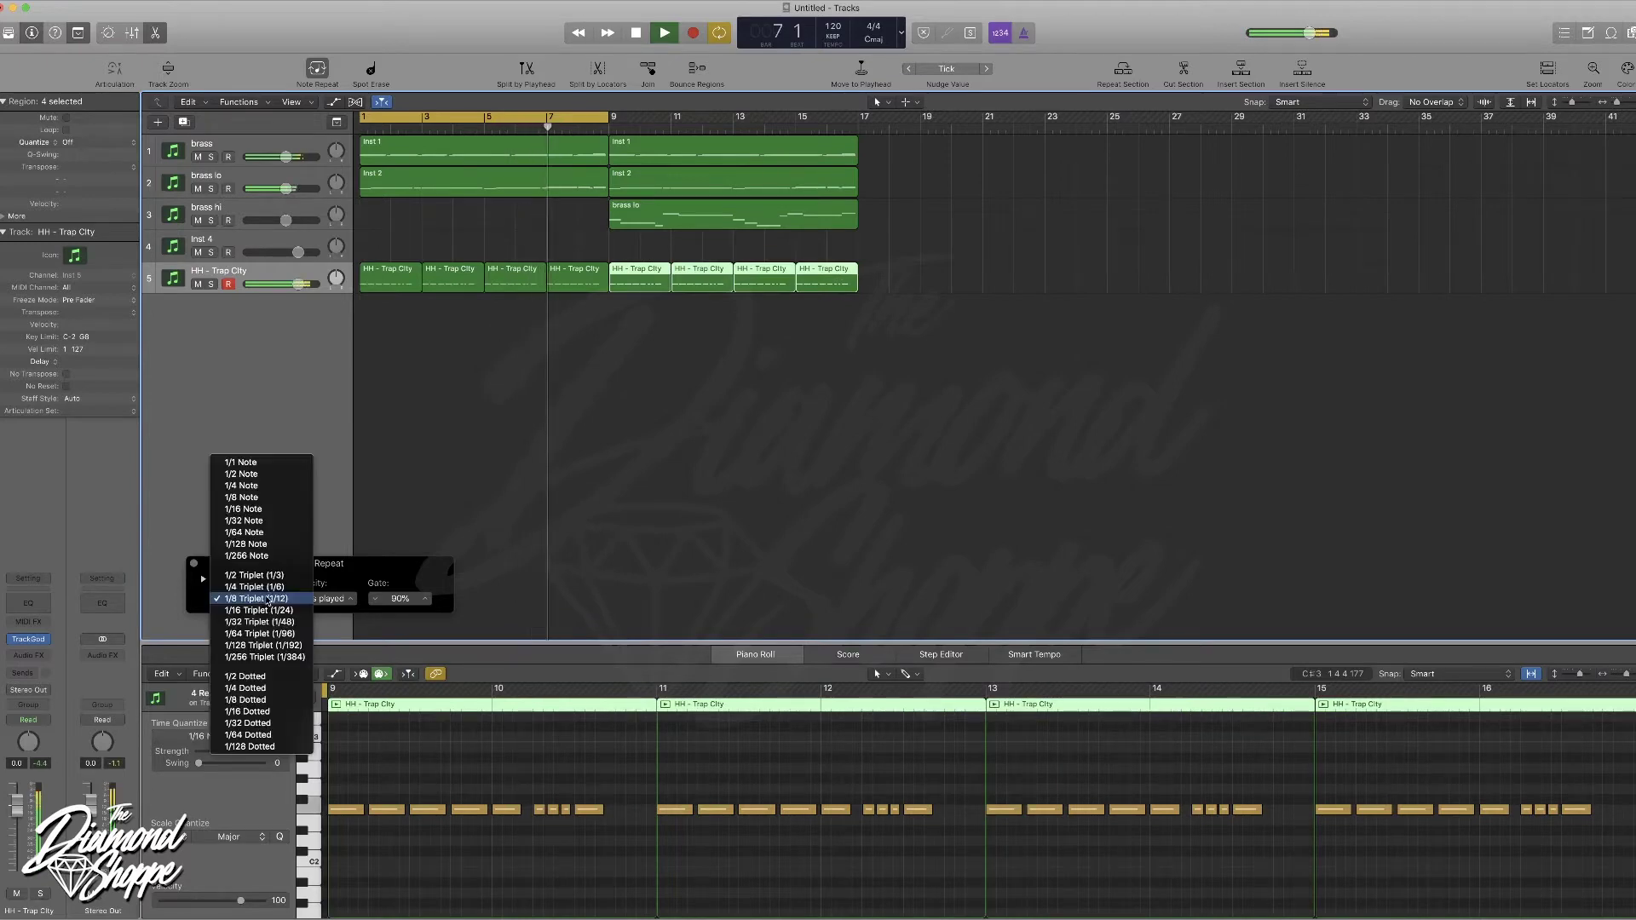
pyautogui.click(266, 610)
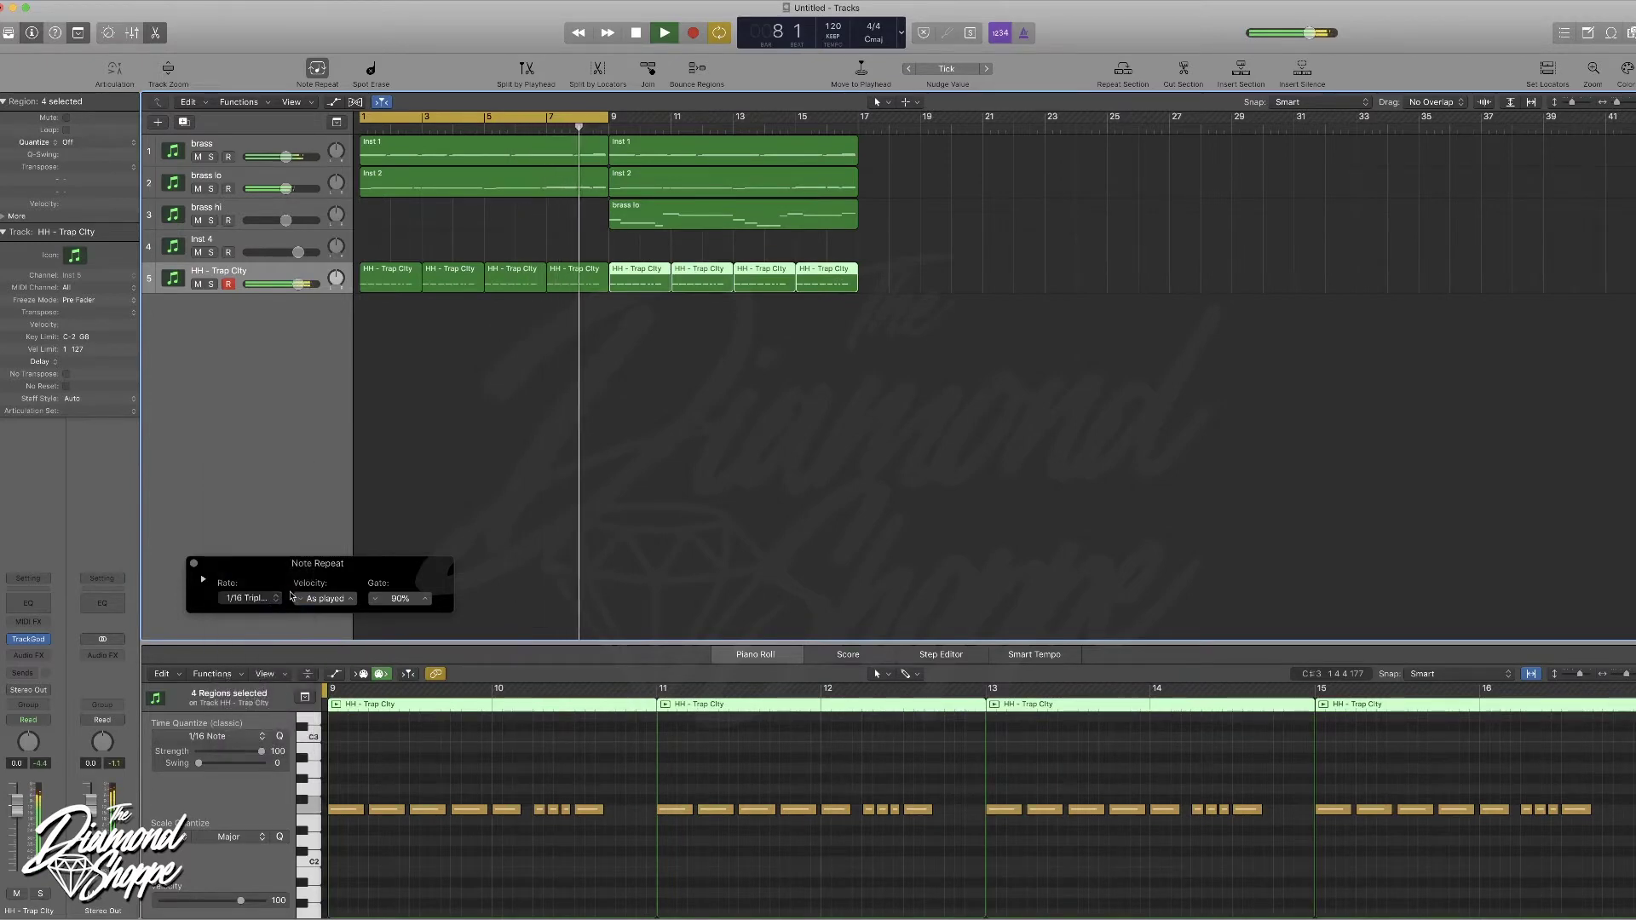
pyautogui.press('r')
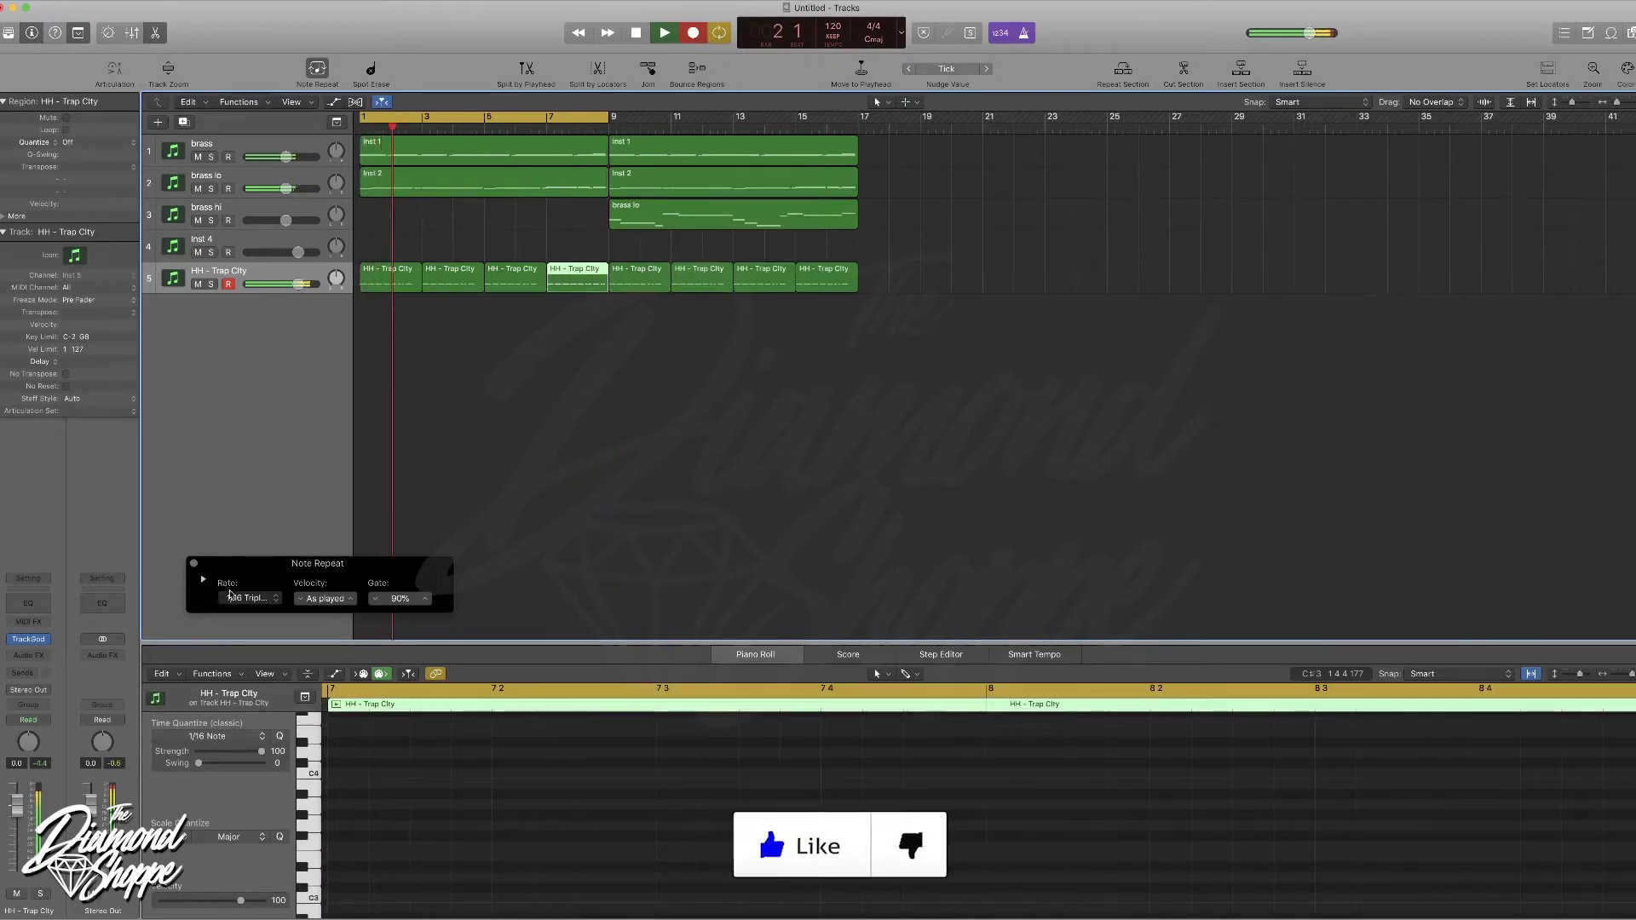
pyautogui.hotkey('shift', 'r')
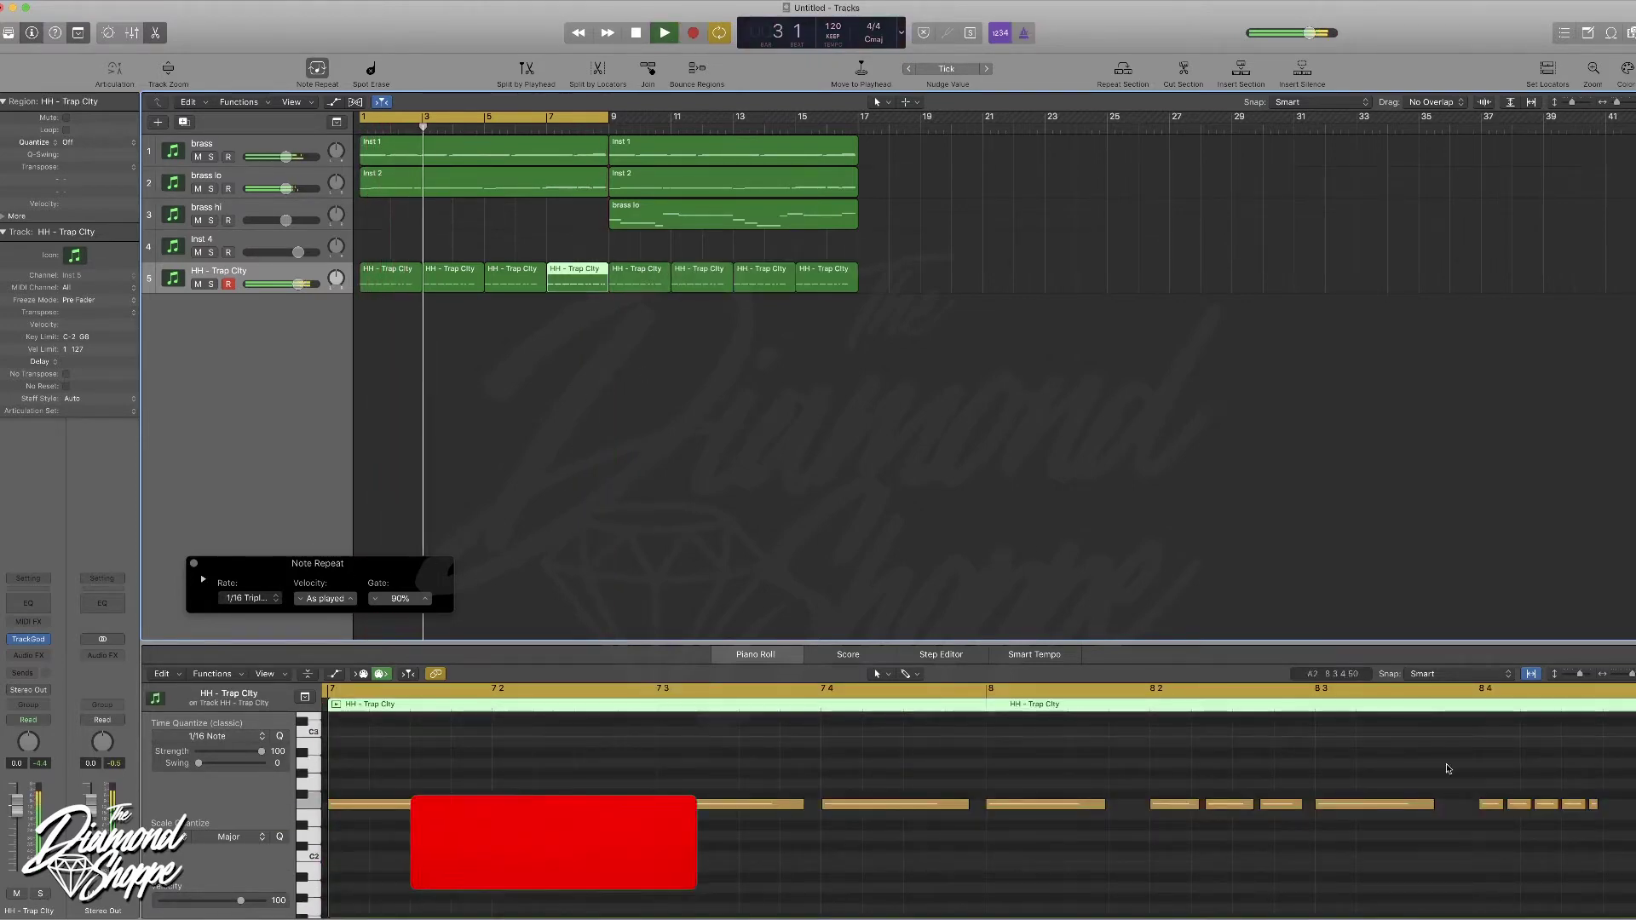
pyautogui.moveTo(1504, 782); pyautogui.dragTo(1356, 835)
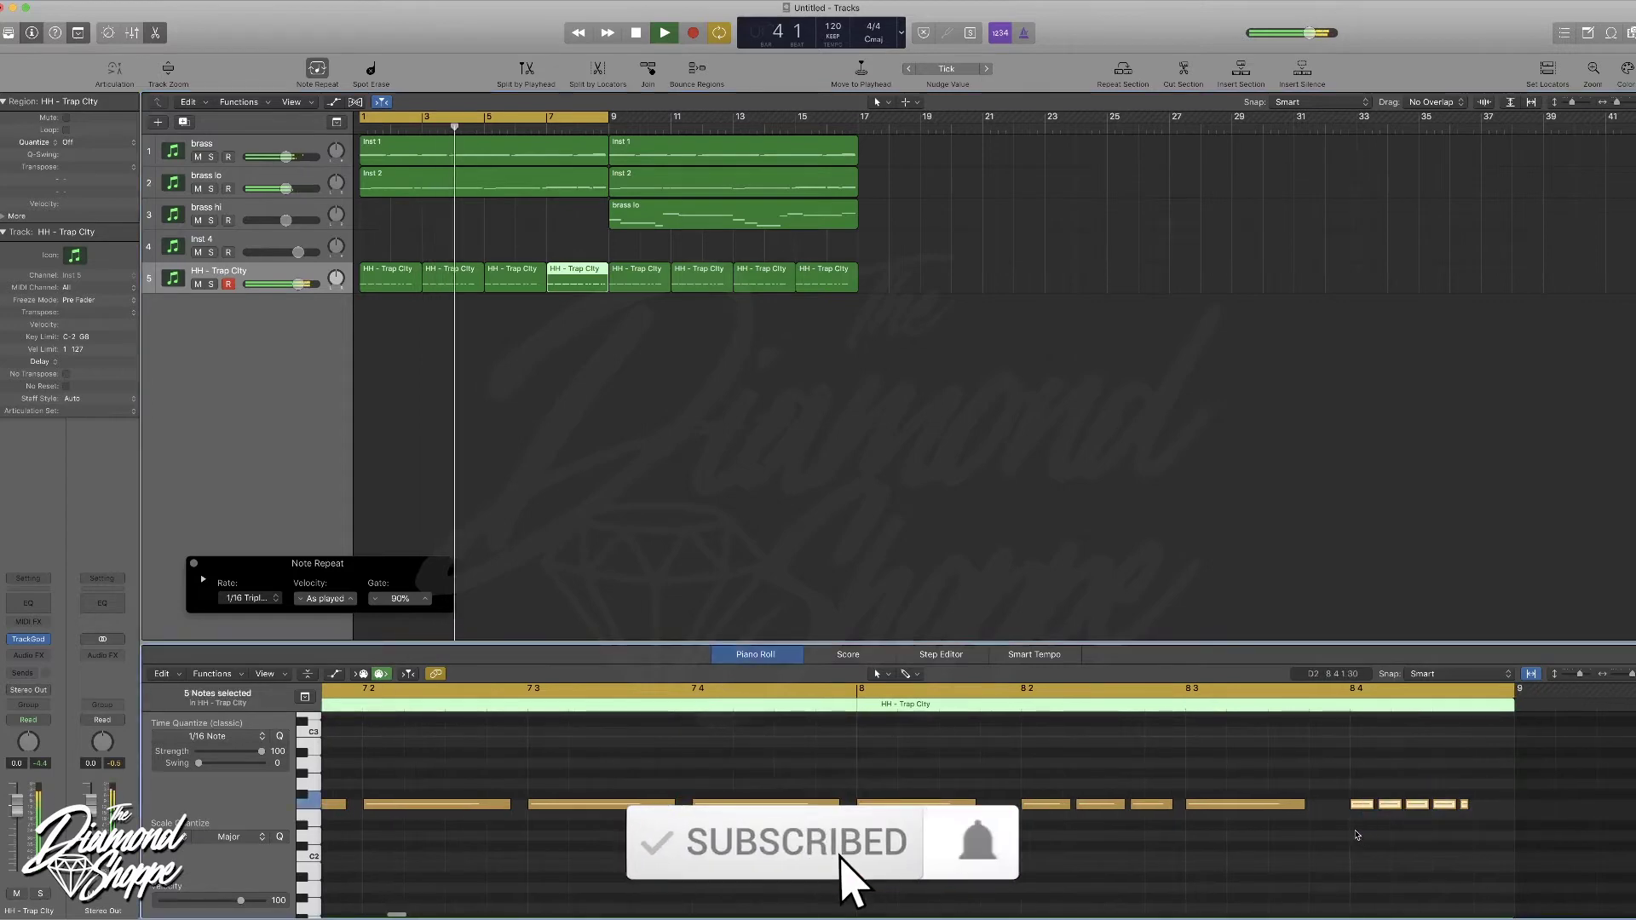
pyautogui.press('Delete')
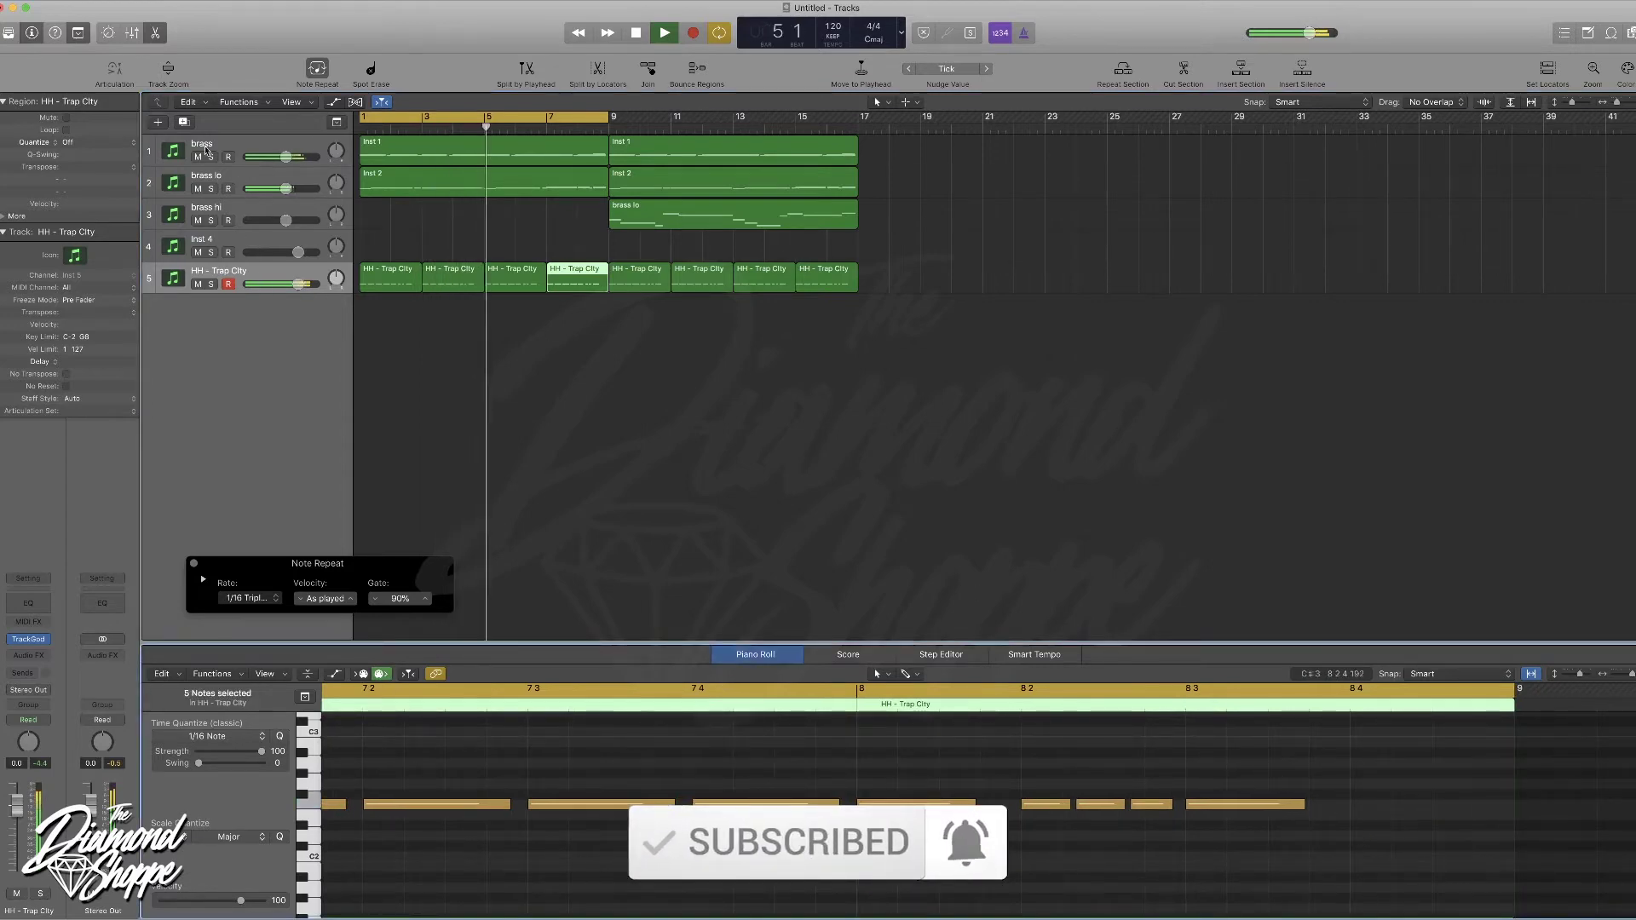
# - Add a second HH - Trap City track with the same instrument and move all eight hi-hat regions onto it
pyautogui.doubleClick(178, 437)
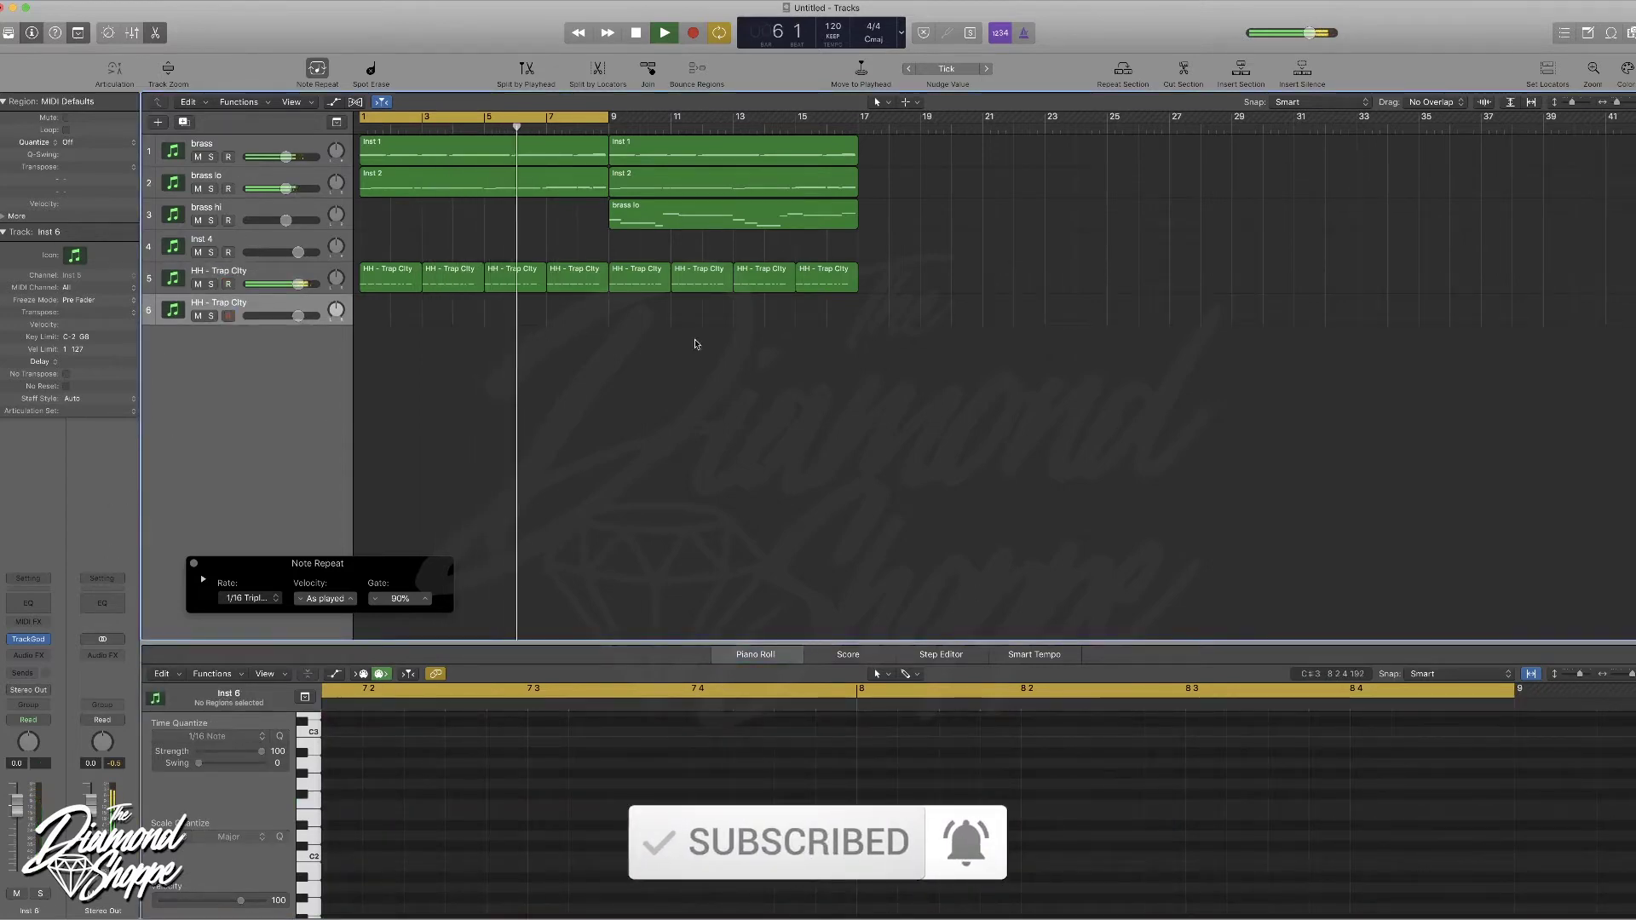
pyautogui.moveTo(381, 277); pyautogui.dragTo(381, 311)
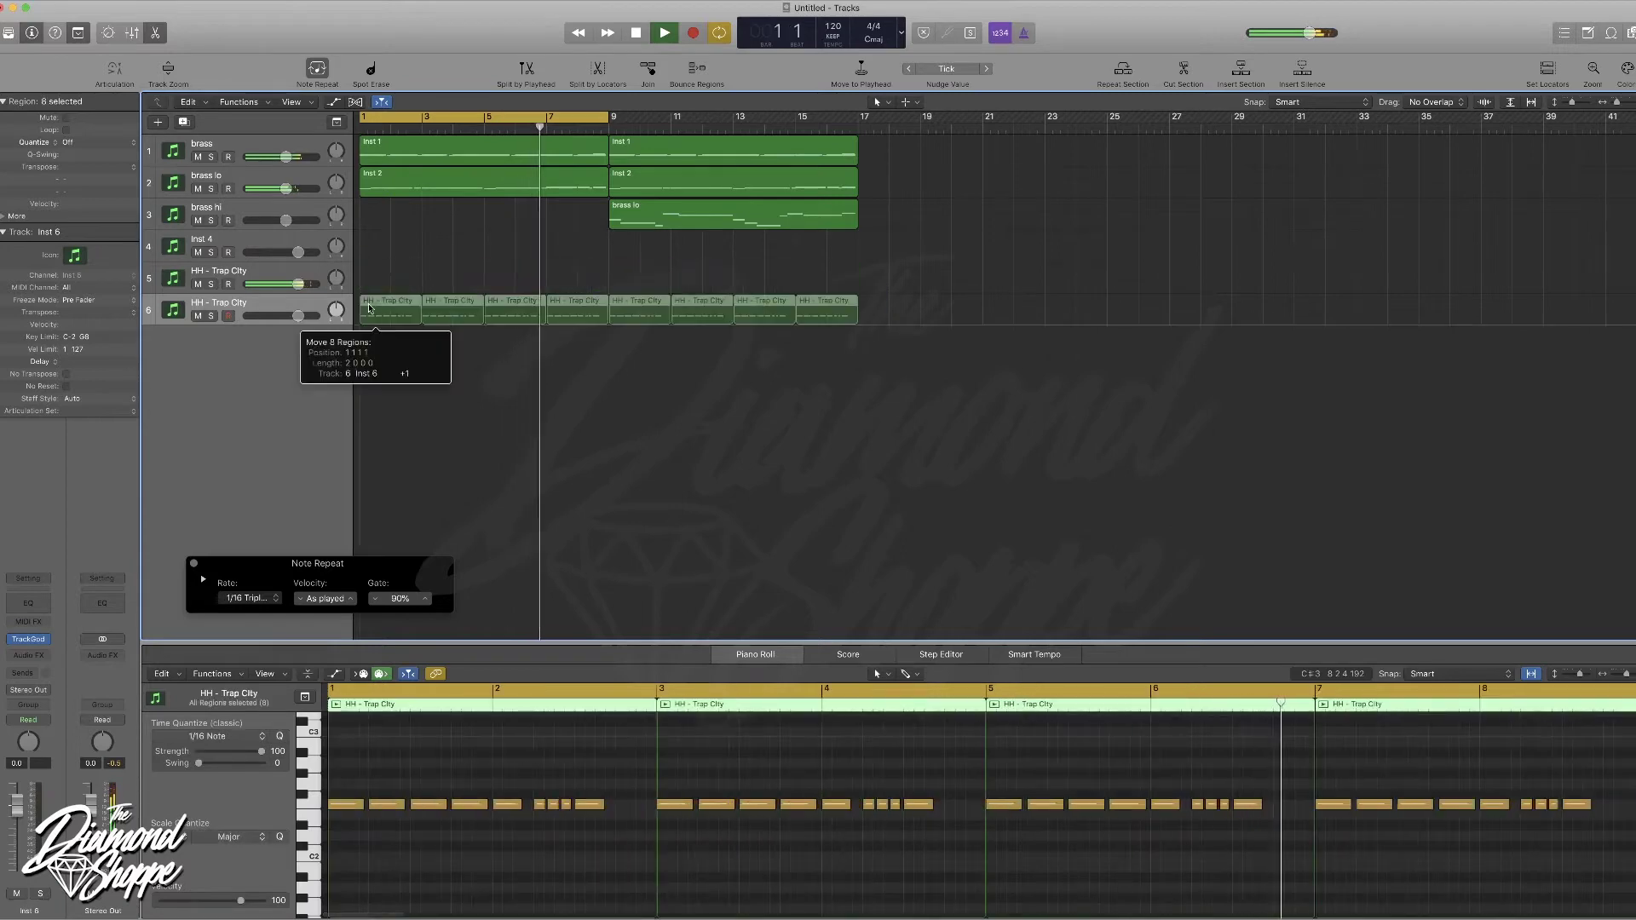
# - Switch the emptied hi-hat track's TrackGod sound to HH - The Real and set the Note Repeat rate to 1/8 Triplet
pyautogui.click(232, 278)
pyautogui.click(28, 640)
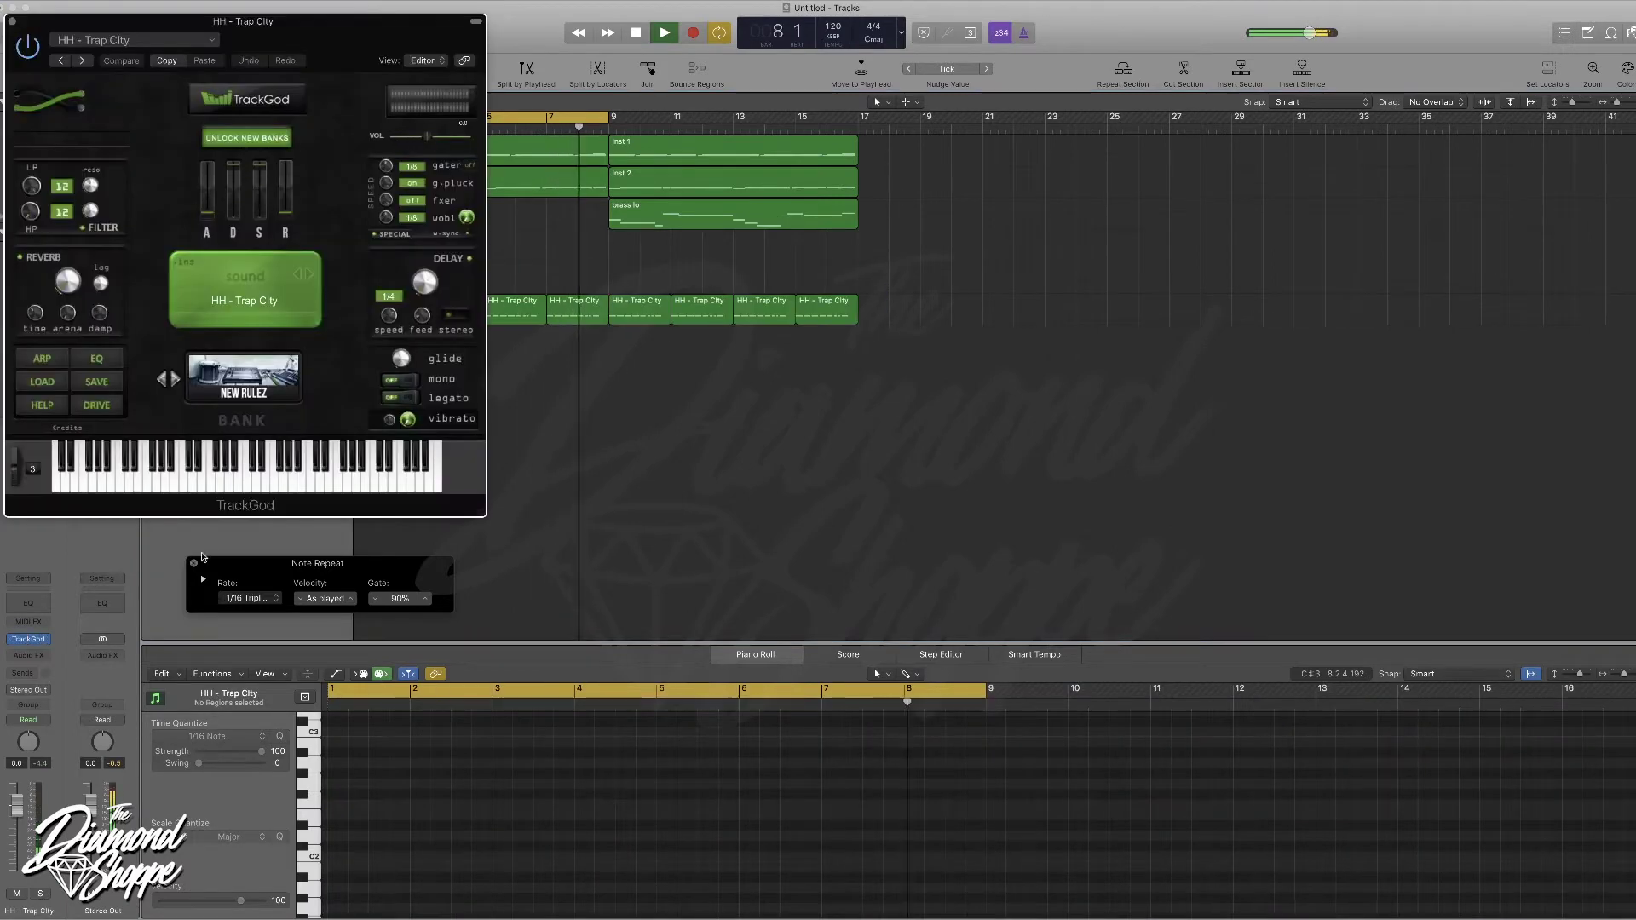
pyautogui.click(266, 599)
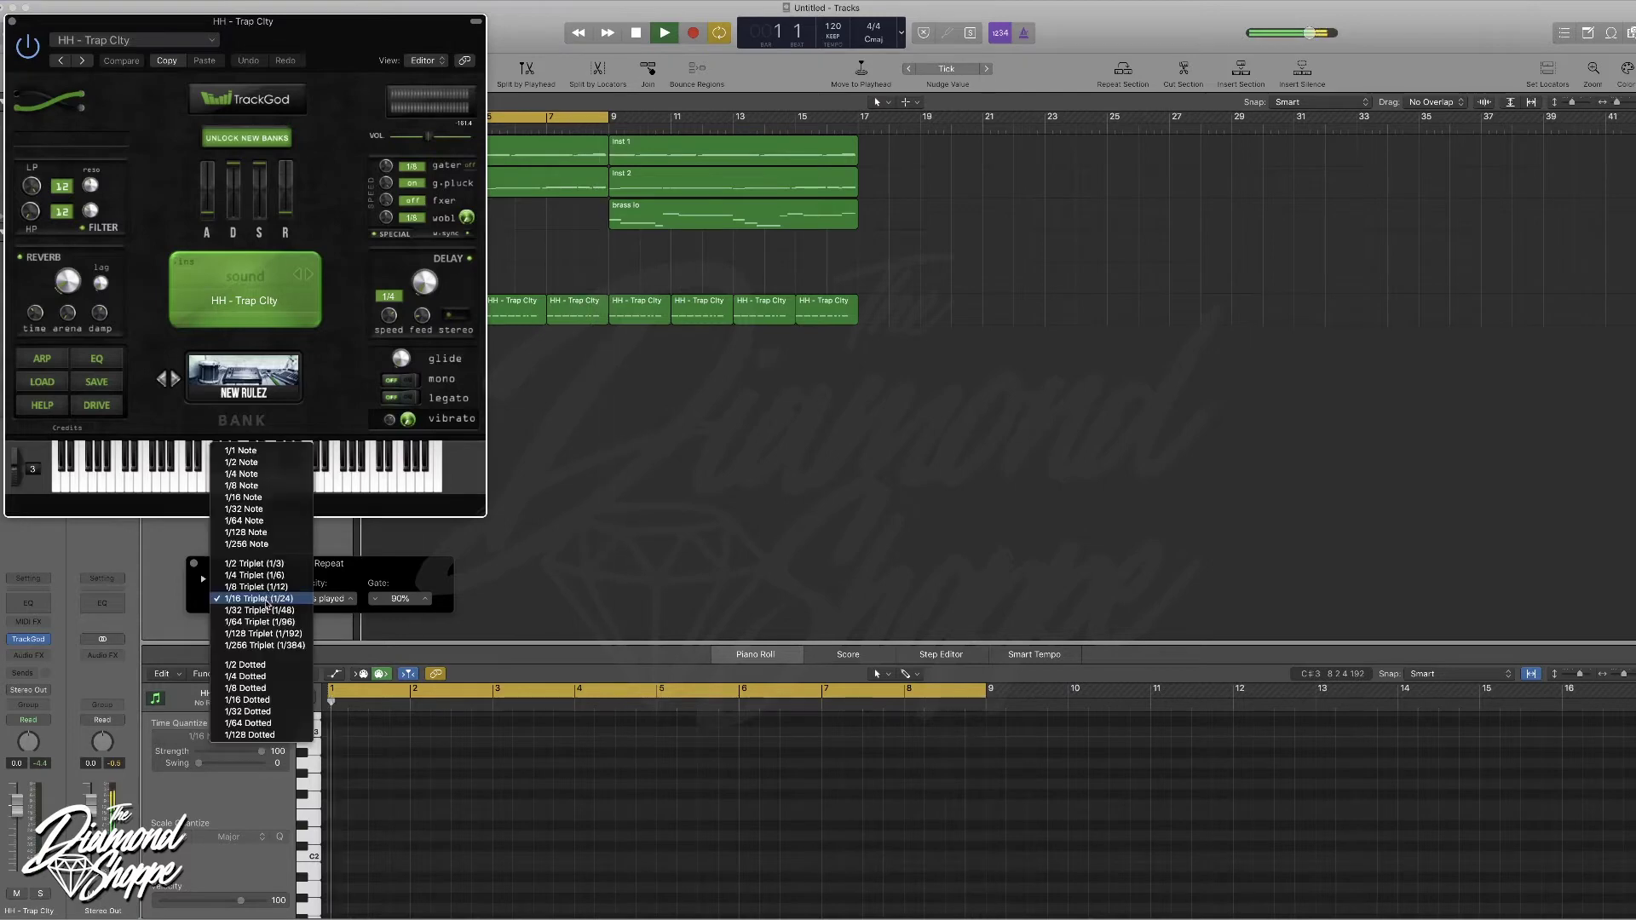
pyautogui.click(256, 587)
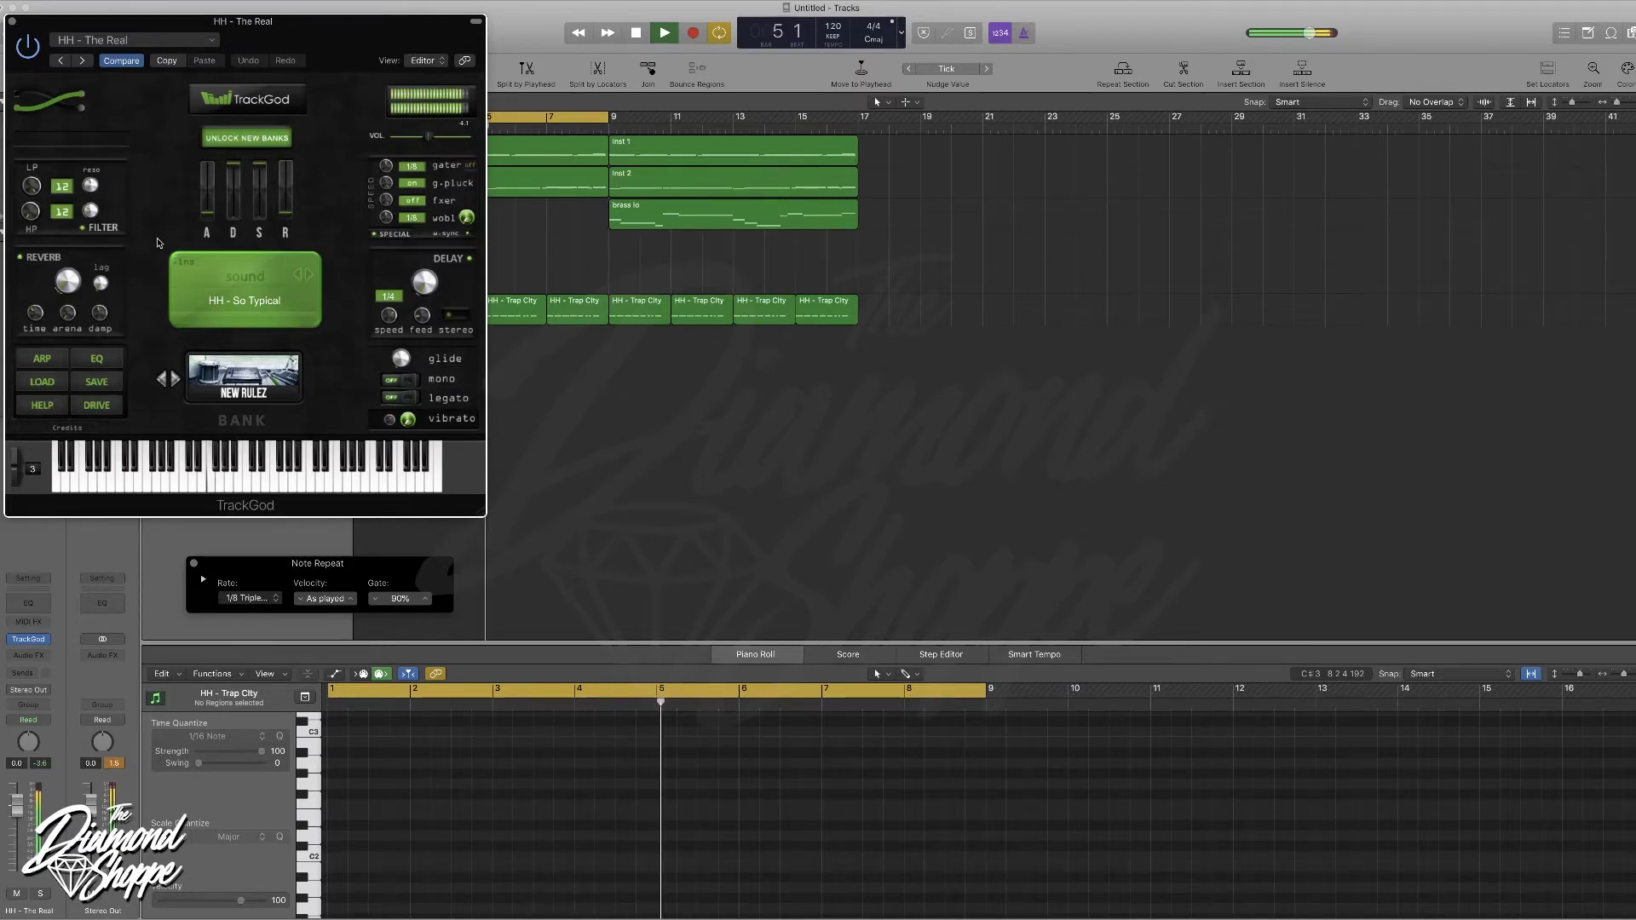
pyautogui.click(11, 22)
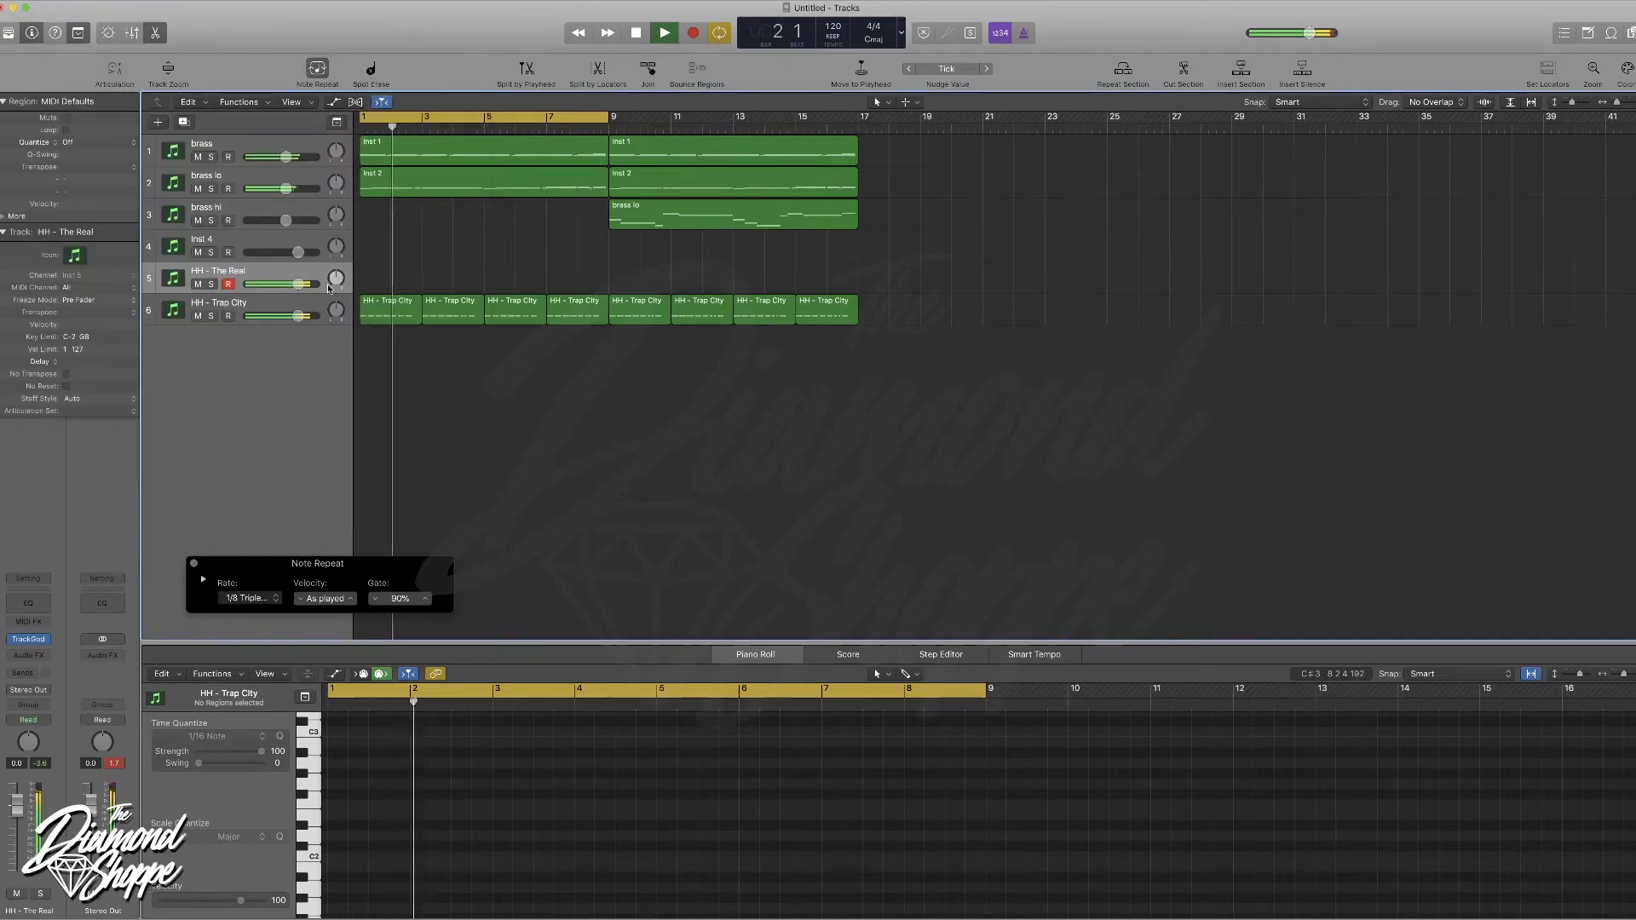
# - Record a continuous 1/8-triplet hi-hat line over bars 1 to 4 on the HH - The Real track and copy the region to bar 5
pyautogui.press('r')
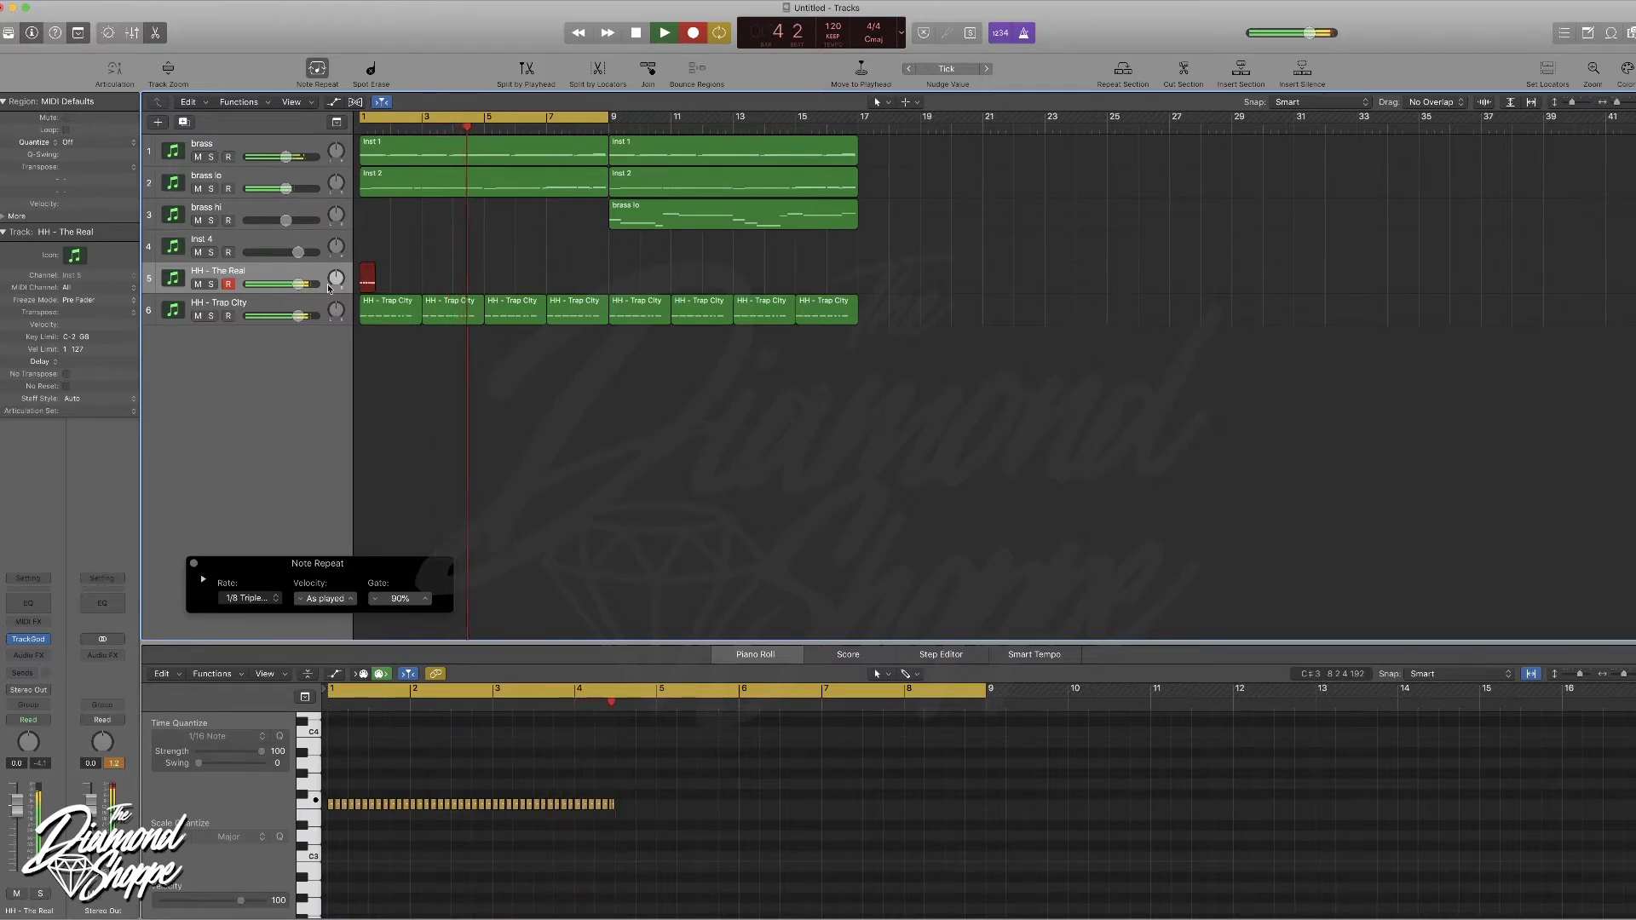
pyautogui.press('space')
pyautogui.press('space')
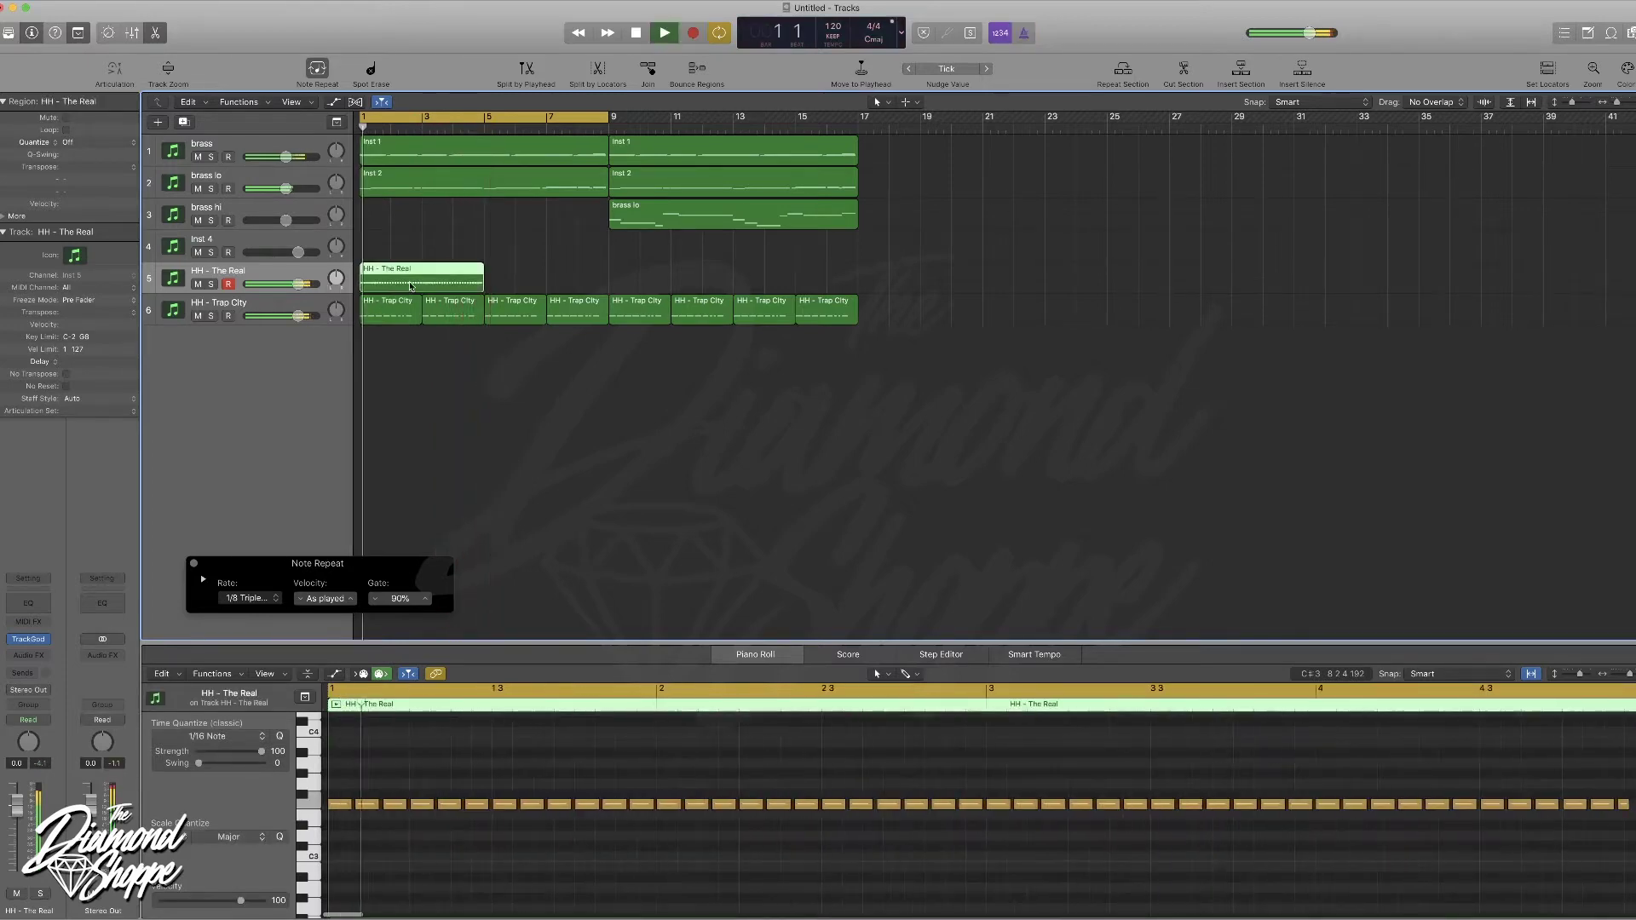
pyautogui.moveTo(410, 275); pyautogui.dragTo(567, 276)
pyautogui.moveTo(546, 283); pyautogui.dragTo(540, 283)
# - Set the Note Repeat rate to 1/32 Note
pyautogui.click(273, 599)
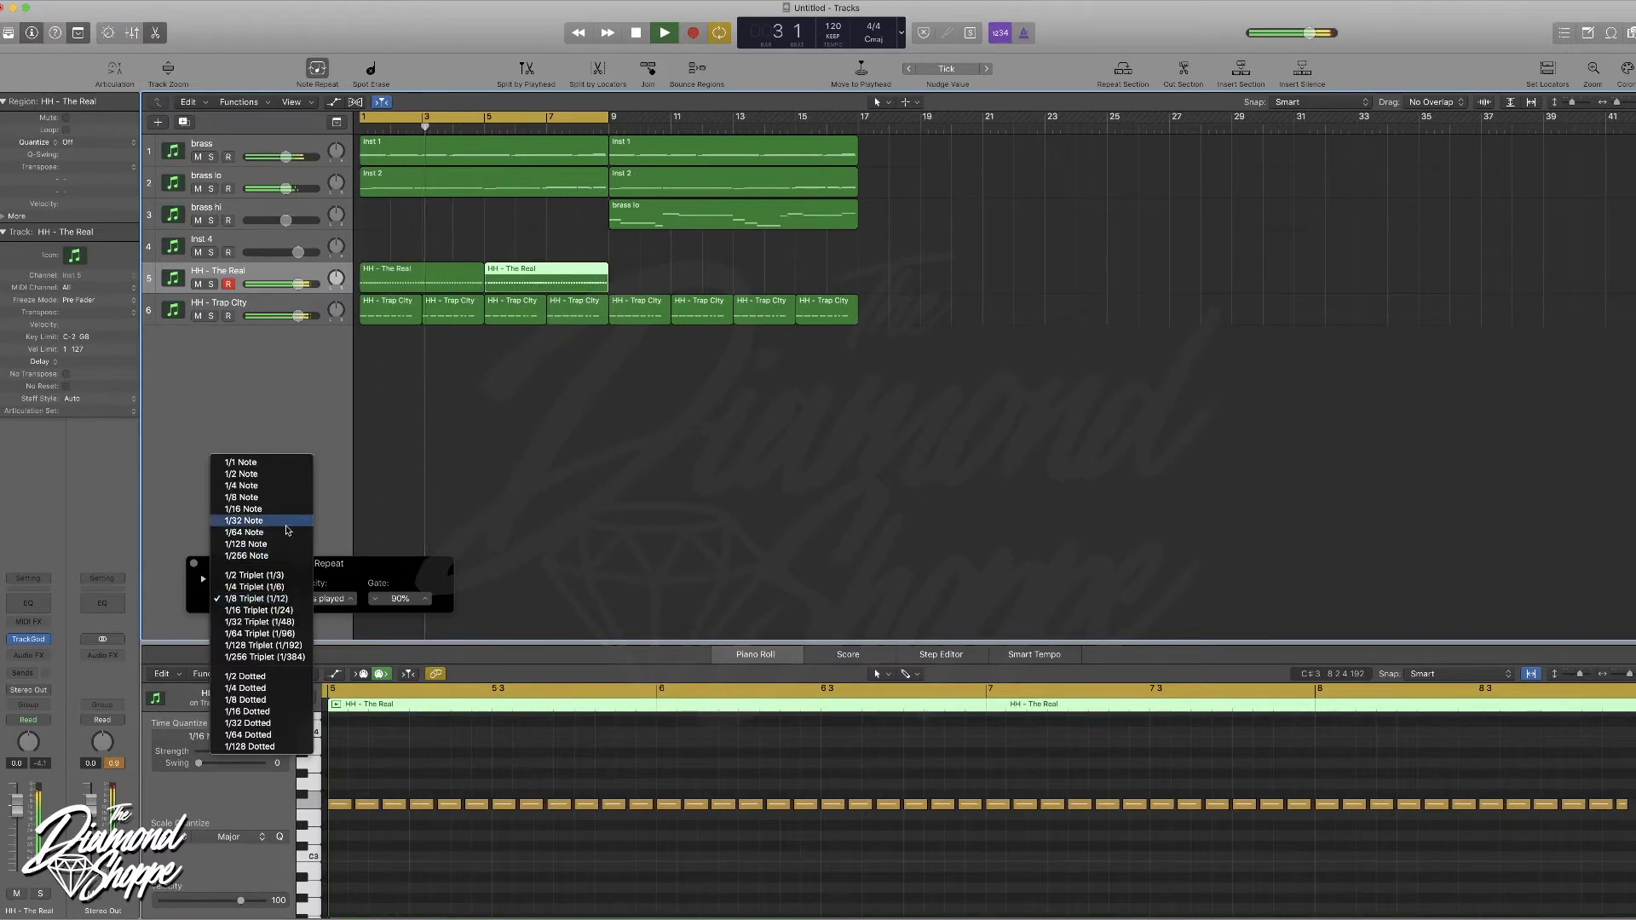
pyautogui.click(287, 527)
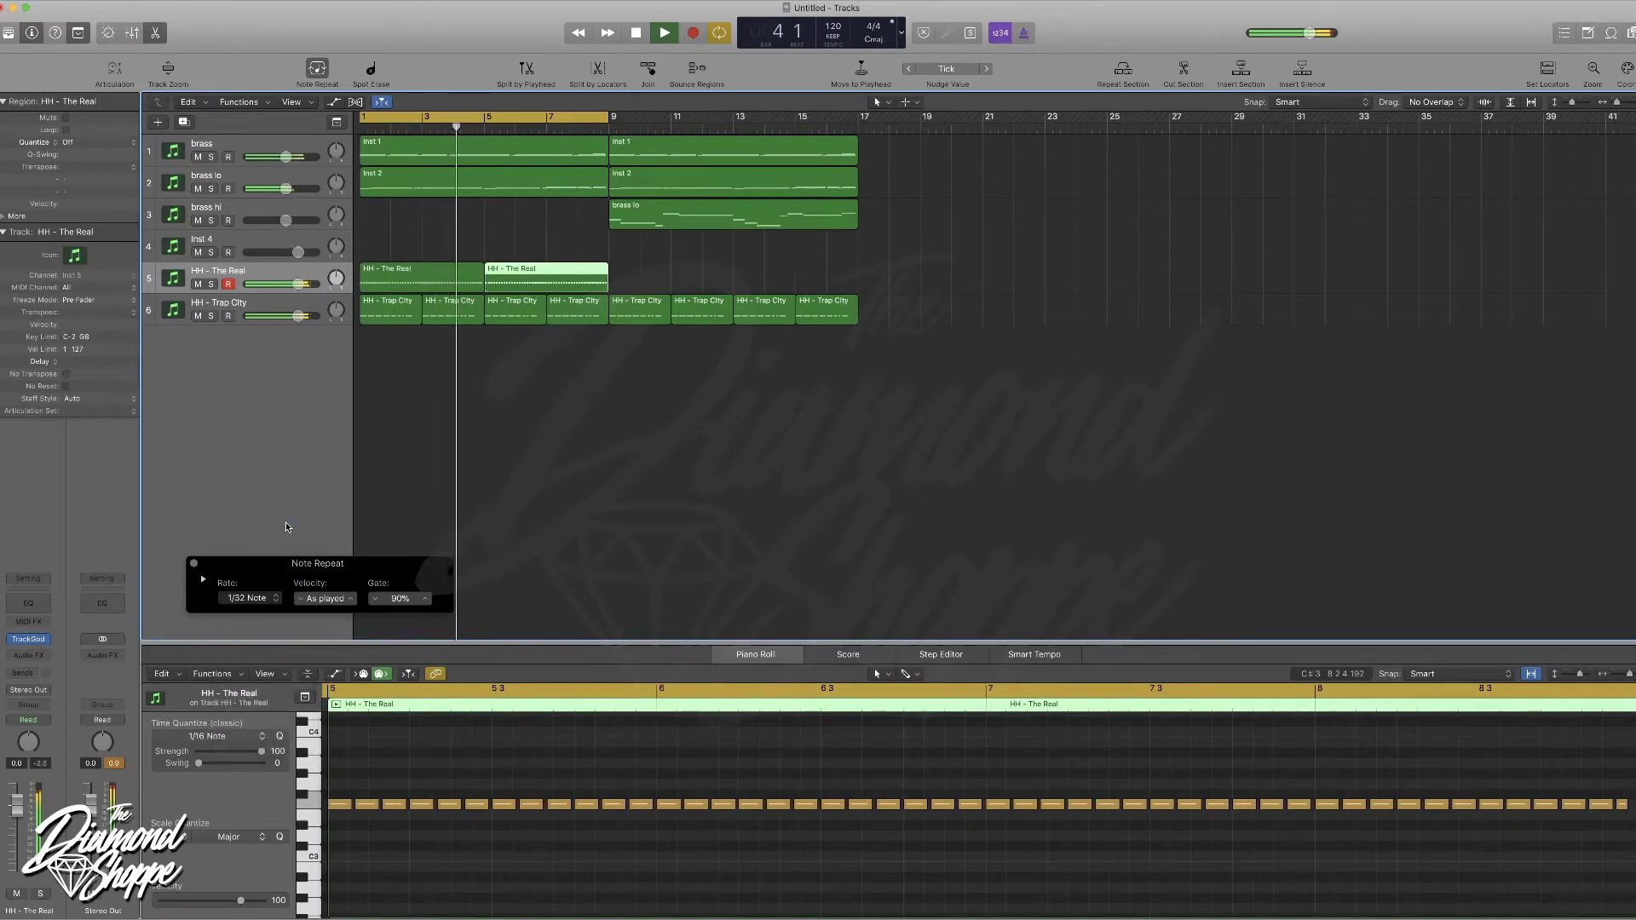
# - Set the Note Repeat rate to 1/32 Triplet and record hi-hat rolls into bar 4 of the HH - The Real region
pyautogui.click(269, 598)
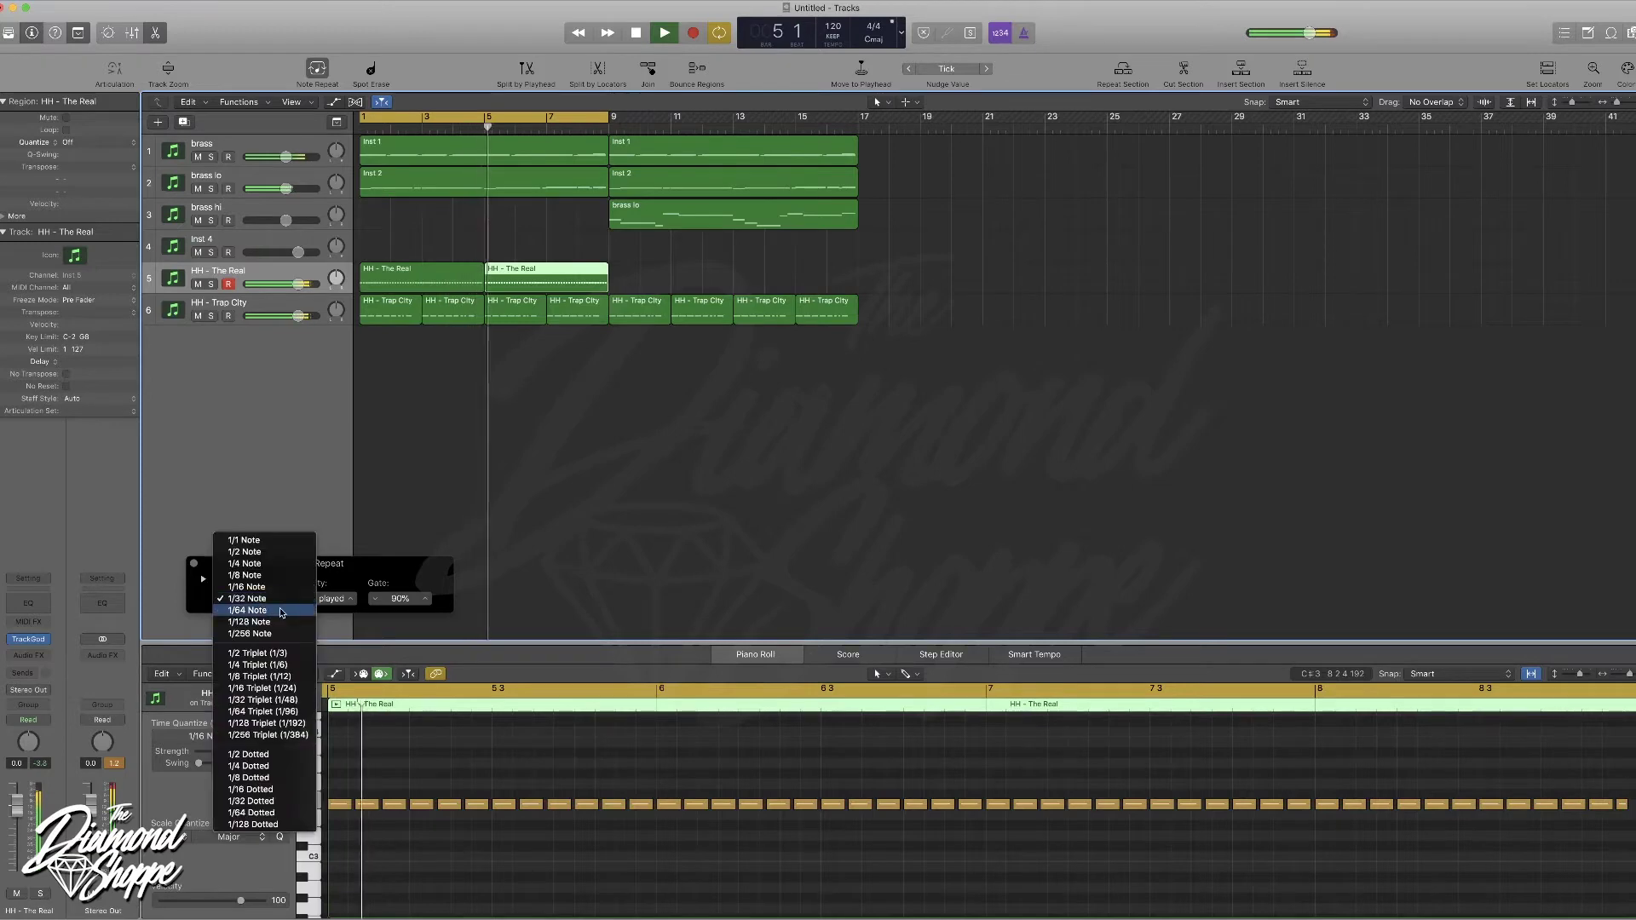
pyautogui.click(285, 699)
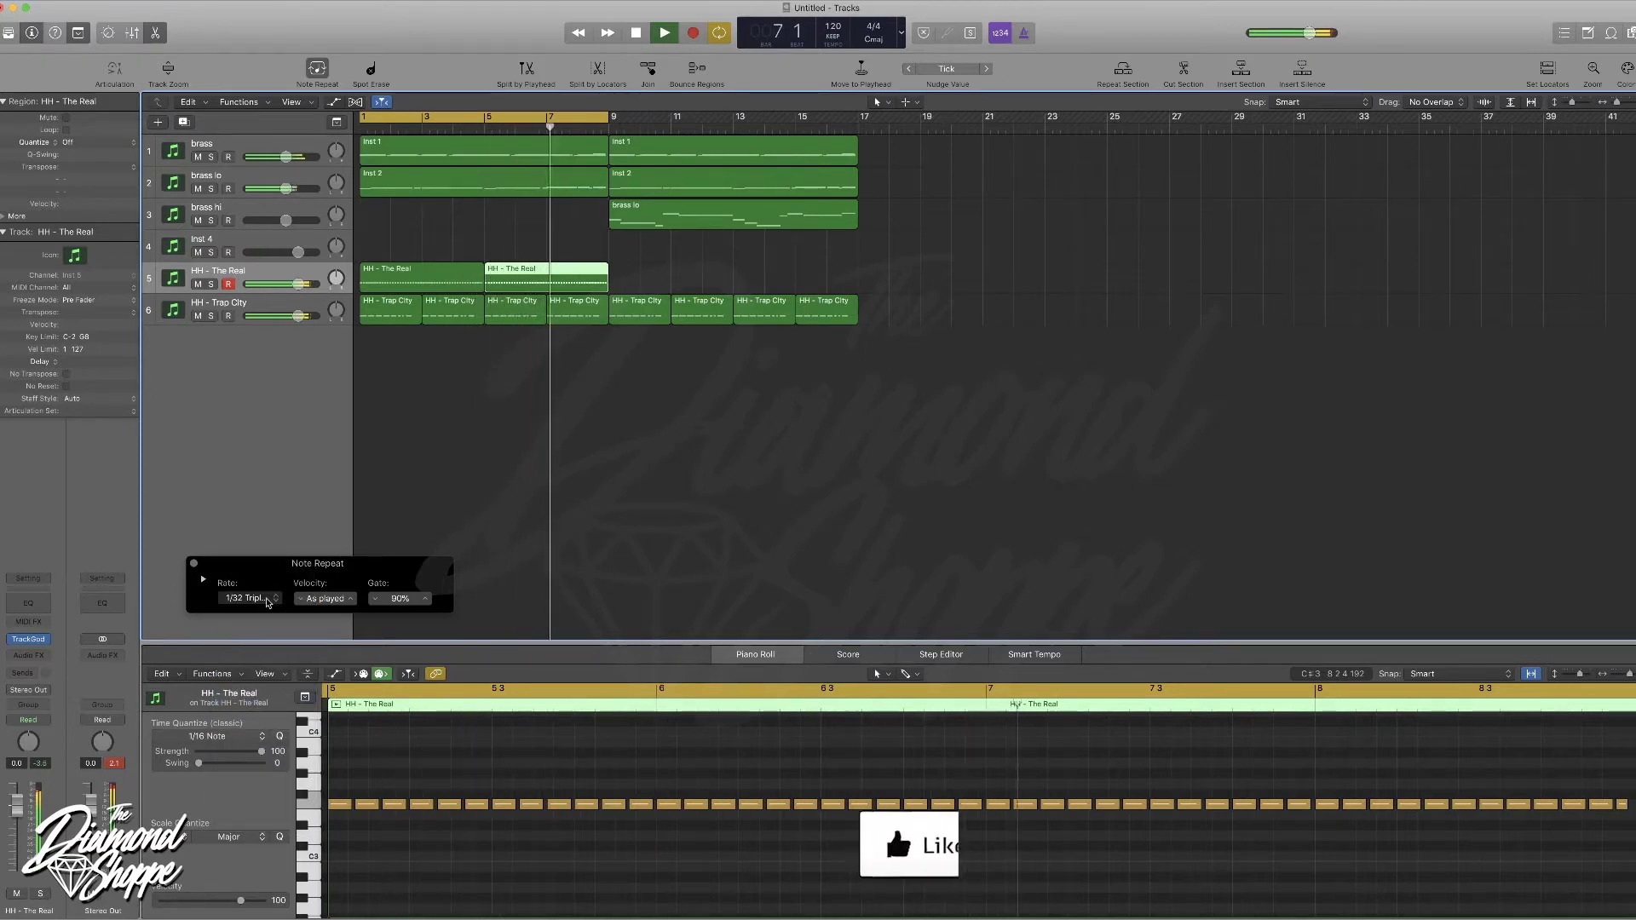
pyautogui.press('r')
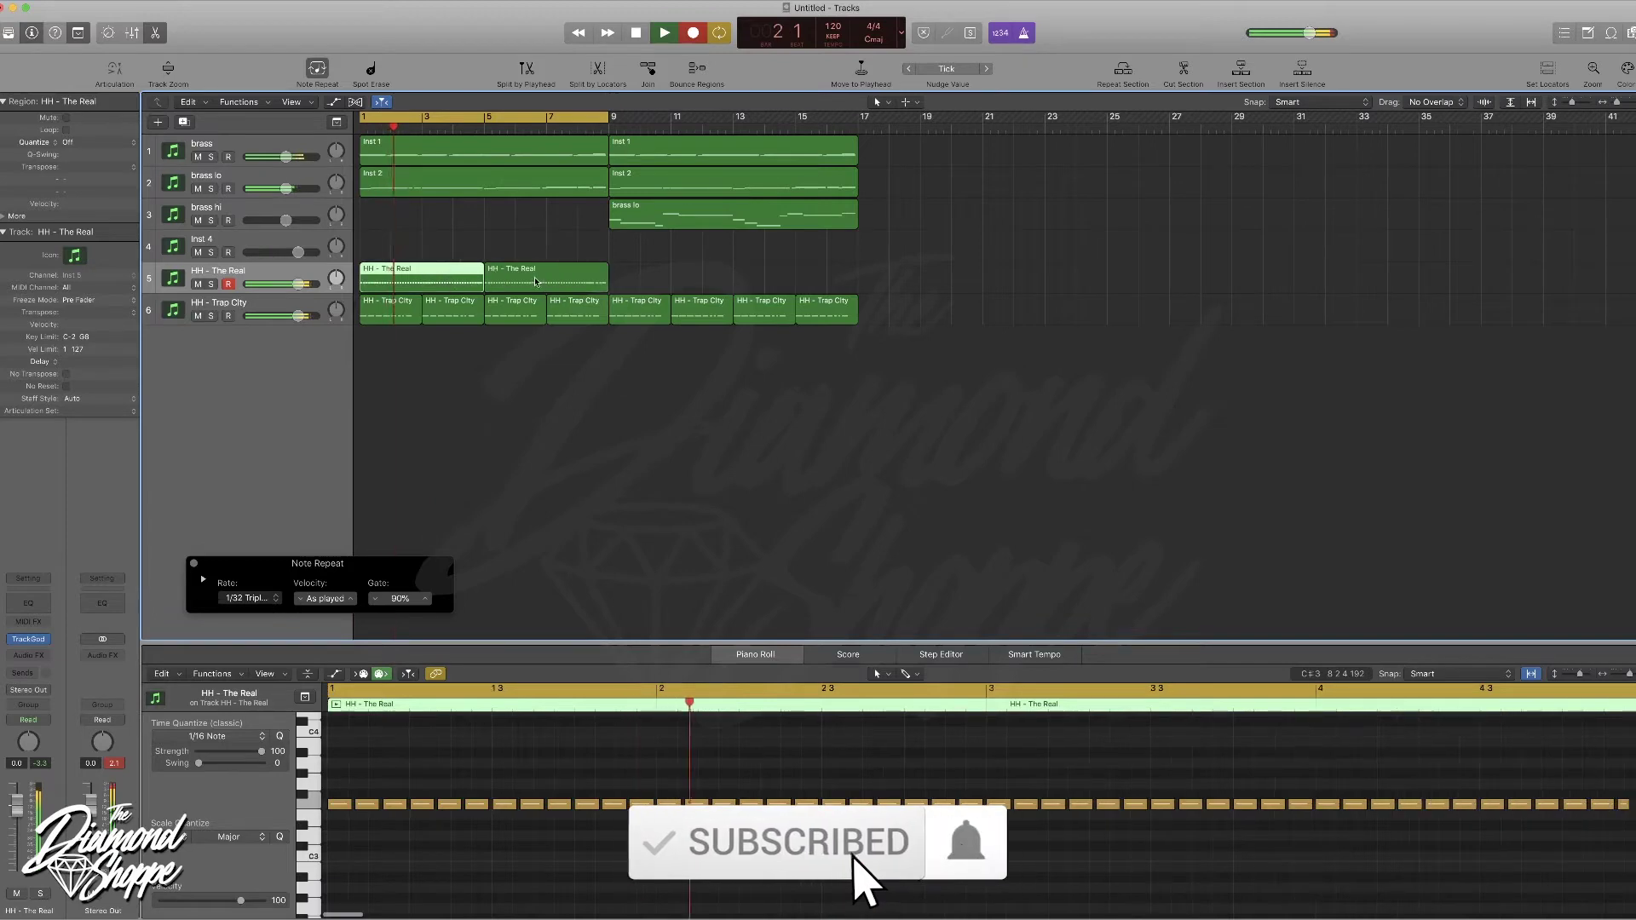
pyautogui.press('Delete')
pyautogui.press('super+z')
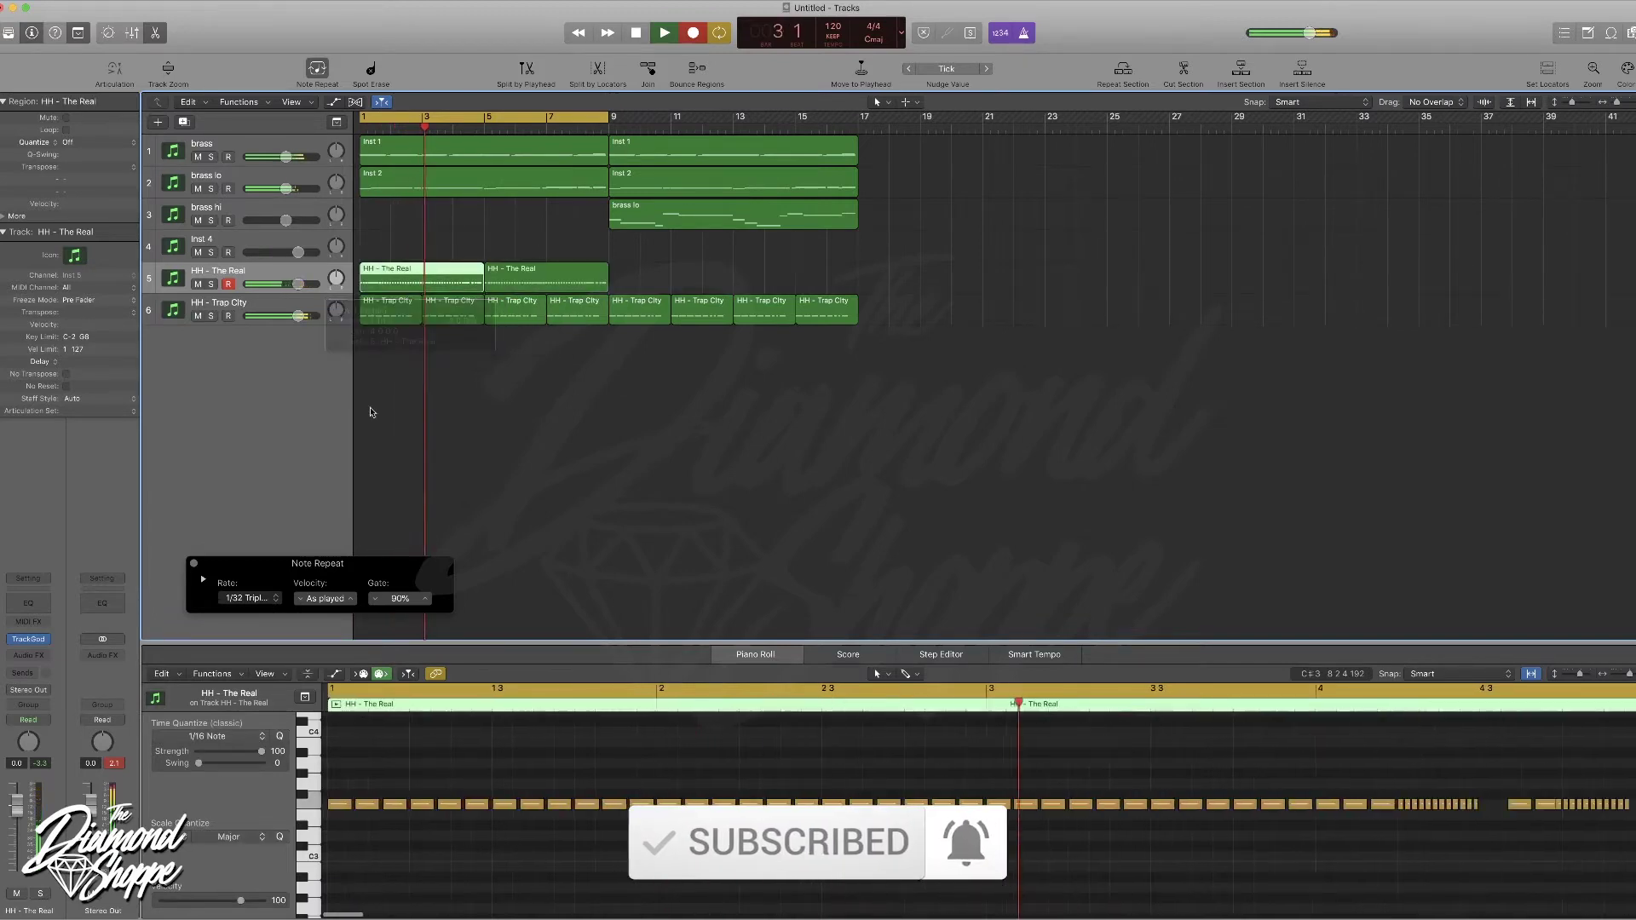
pyautogui.click(195, 563)
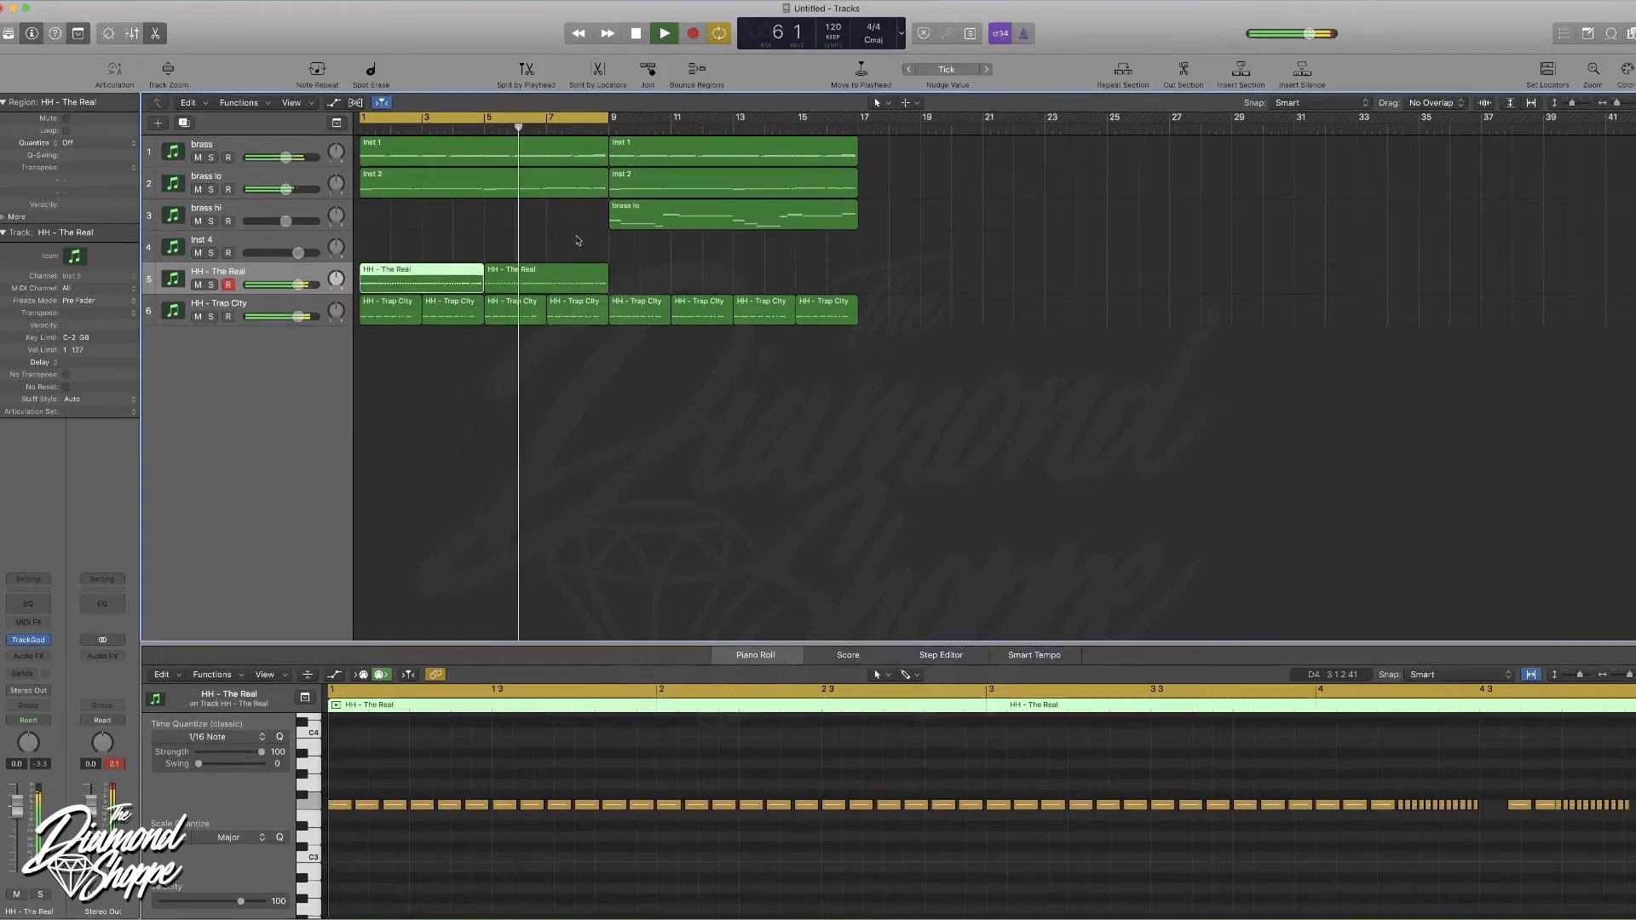
# - Copy both HH - The Real regions to bars 9 and 13 so the line covers the second eight-bar section
pyautogui.click(578, 269)
pyautogui.keyDown('shift'); pyautogui.click(417, 277); pyautogui.keyUp('shift')
pyautogui.moveTo(546, 277); pyautogui.dragTo(670, 277)
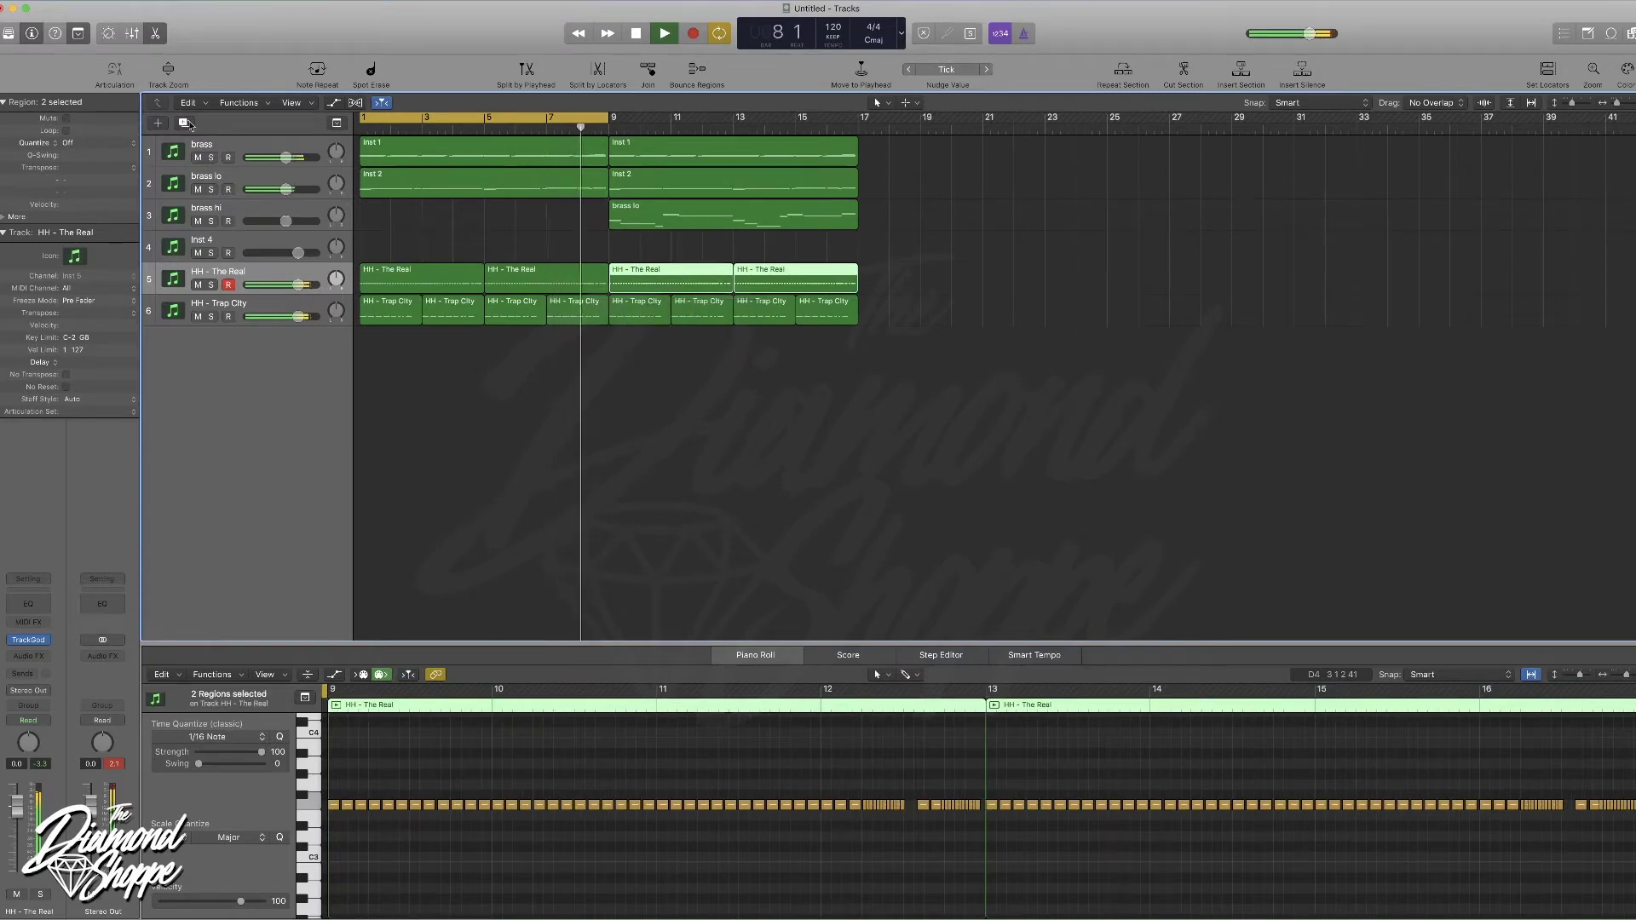
# - Open the Inst 4 track's Kontakt instrument and add a second track with the same instrument below it
pyautogui.click(239, 246)
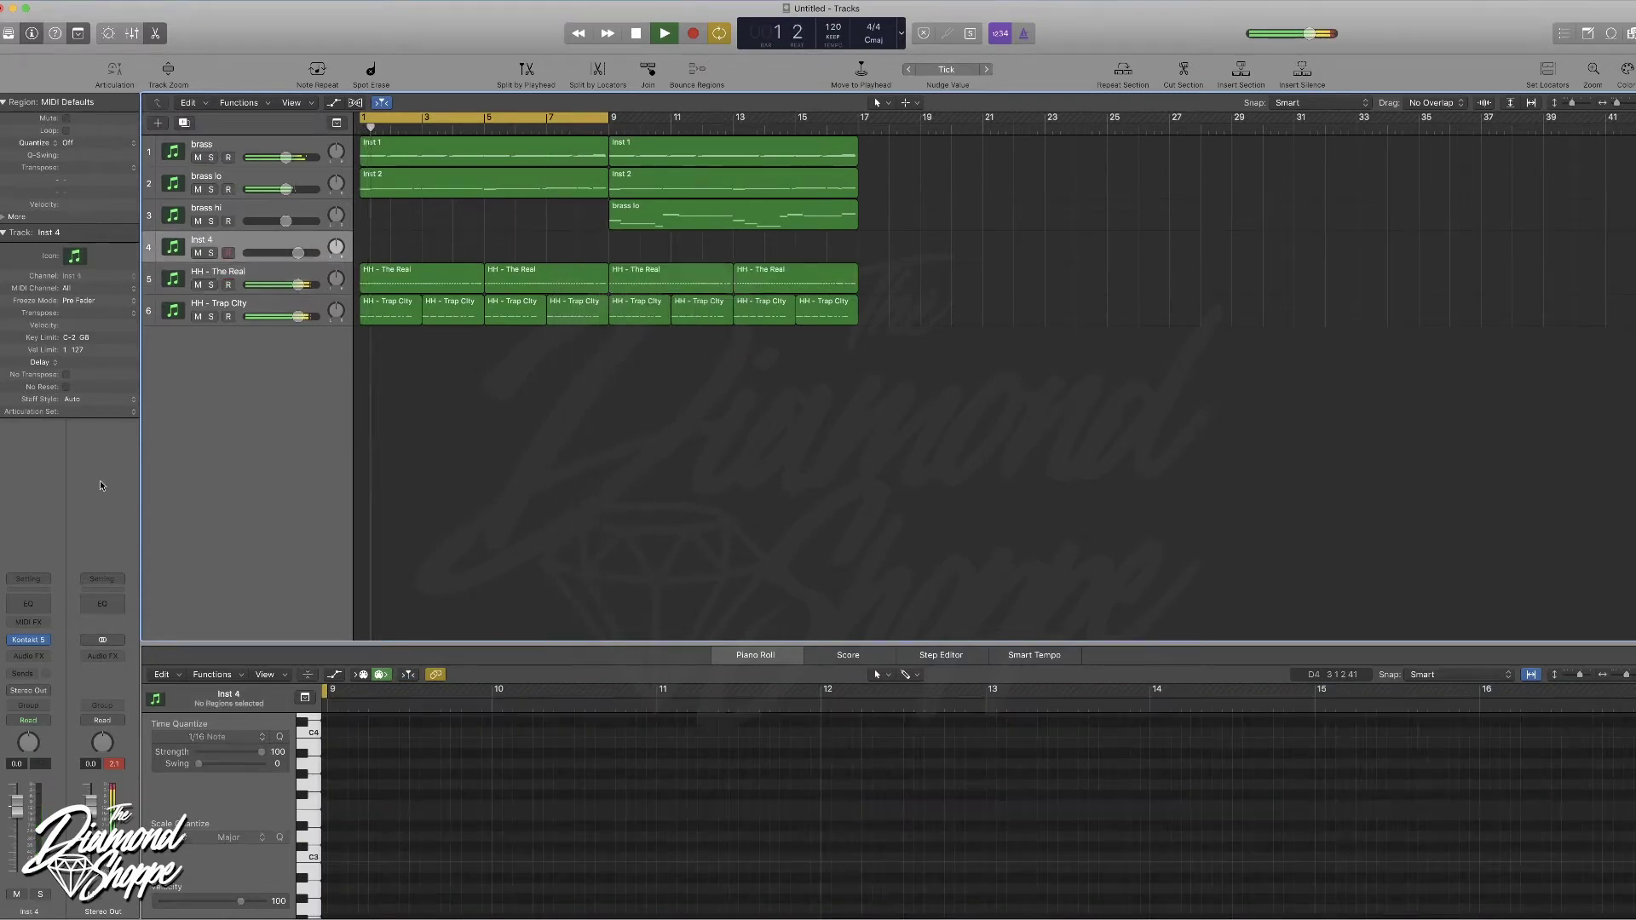
pyautogui.click(30, 641)
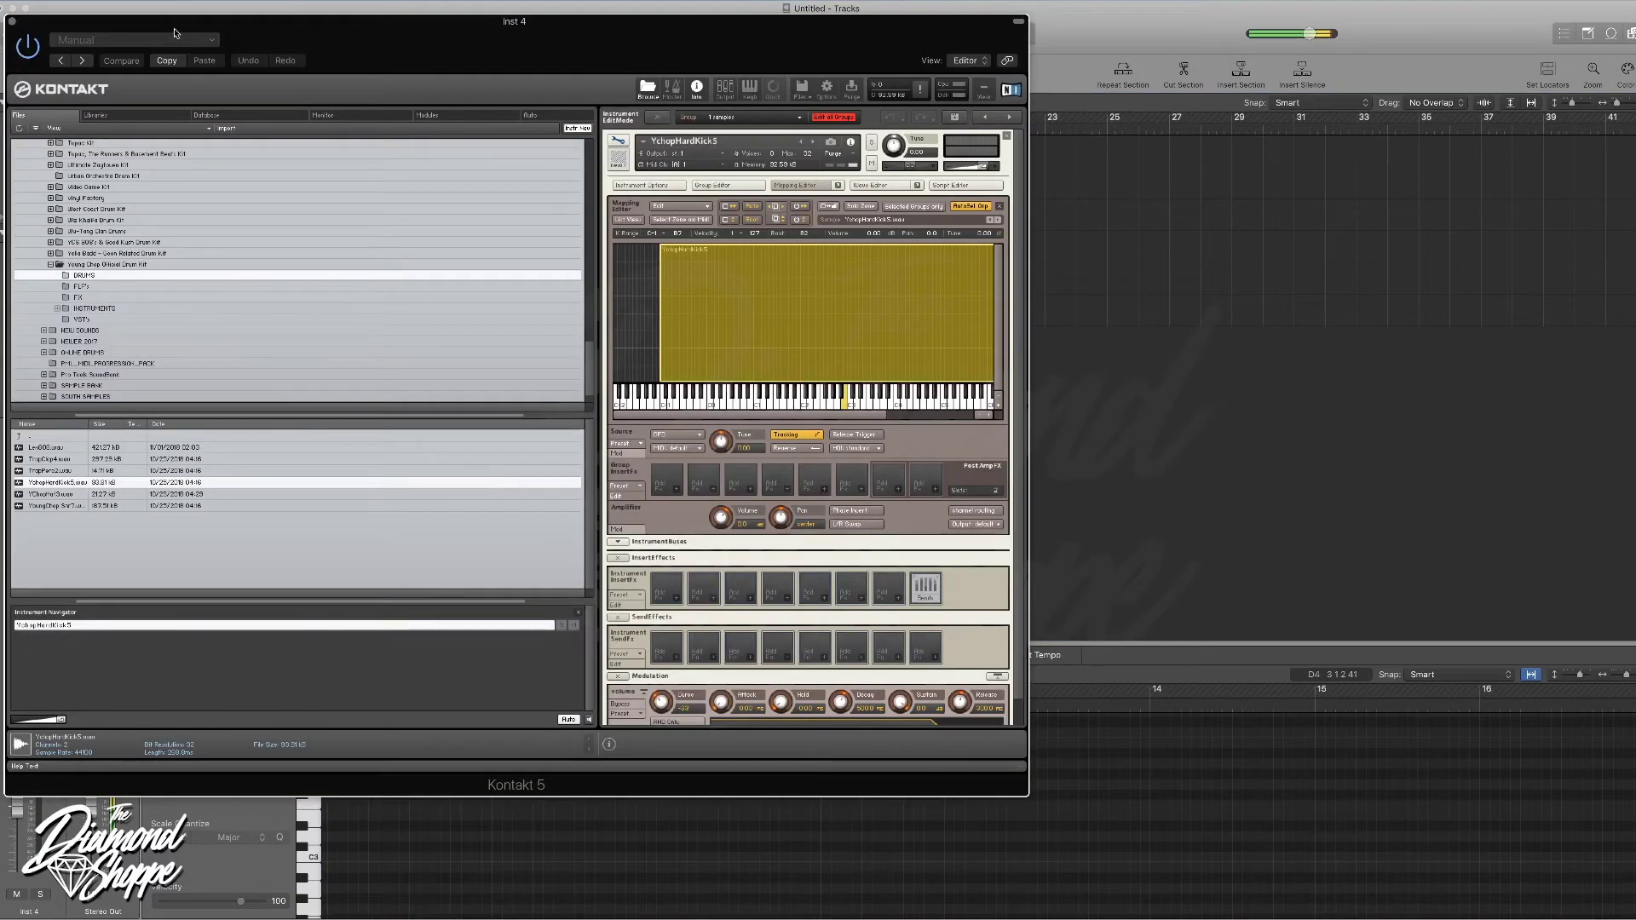
pyautogui.moveTo(175, 33); pyautogui.dragTo(676, 20)
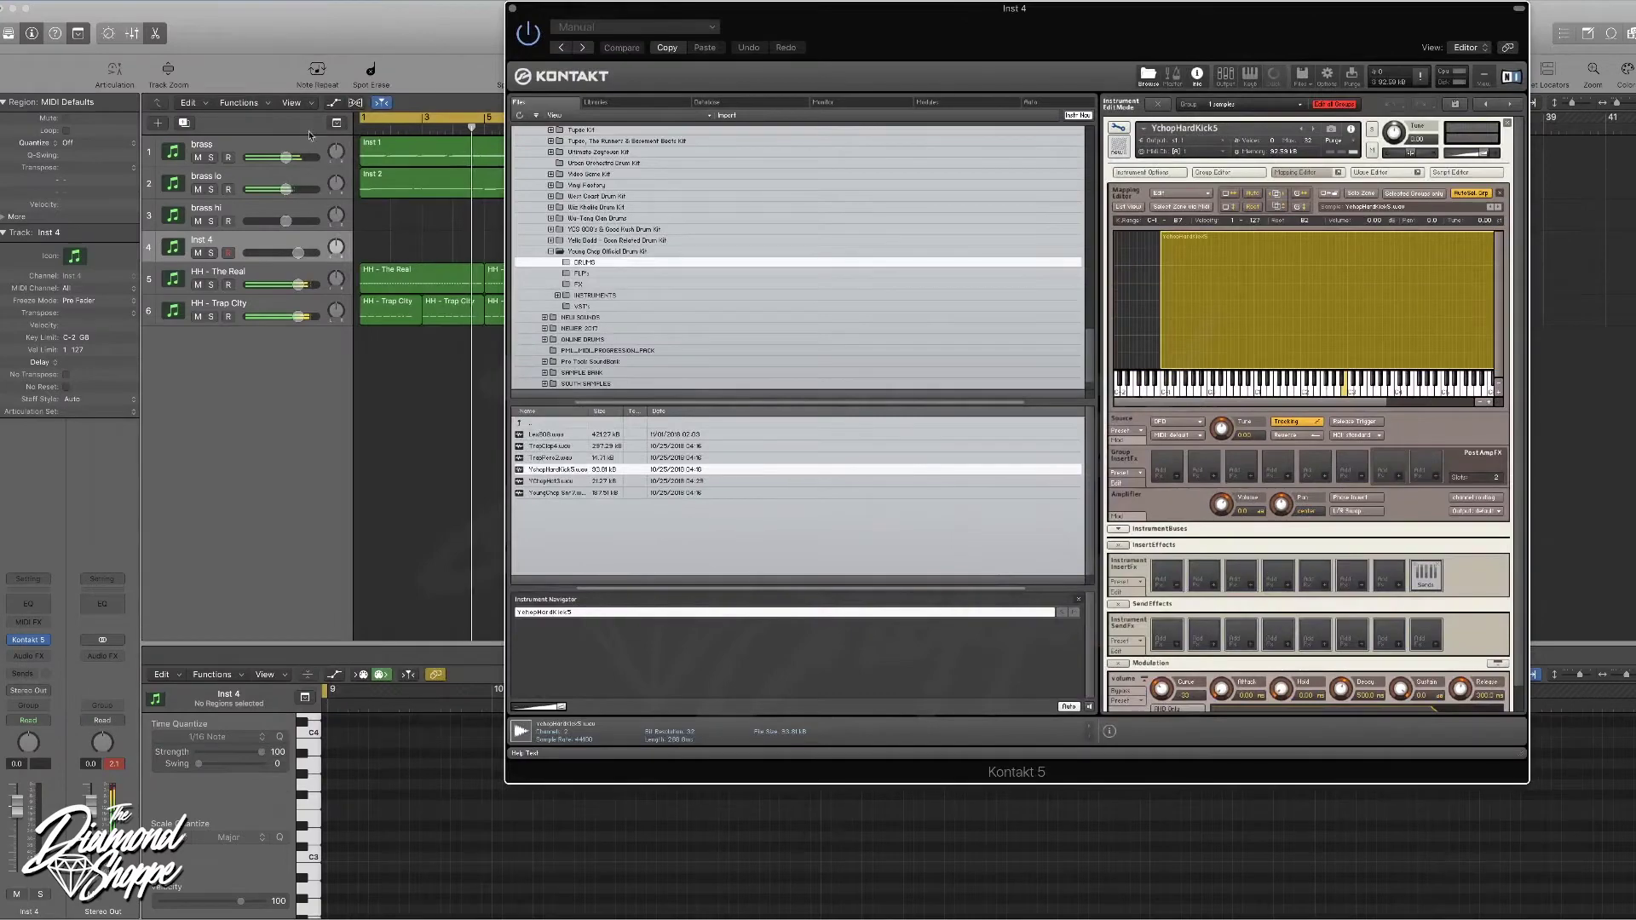
pyautogui.click(190, 124)
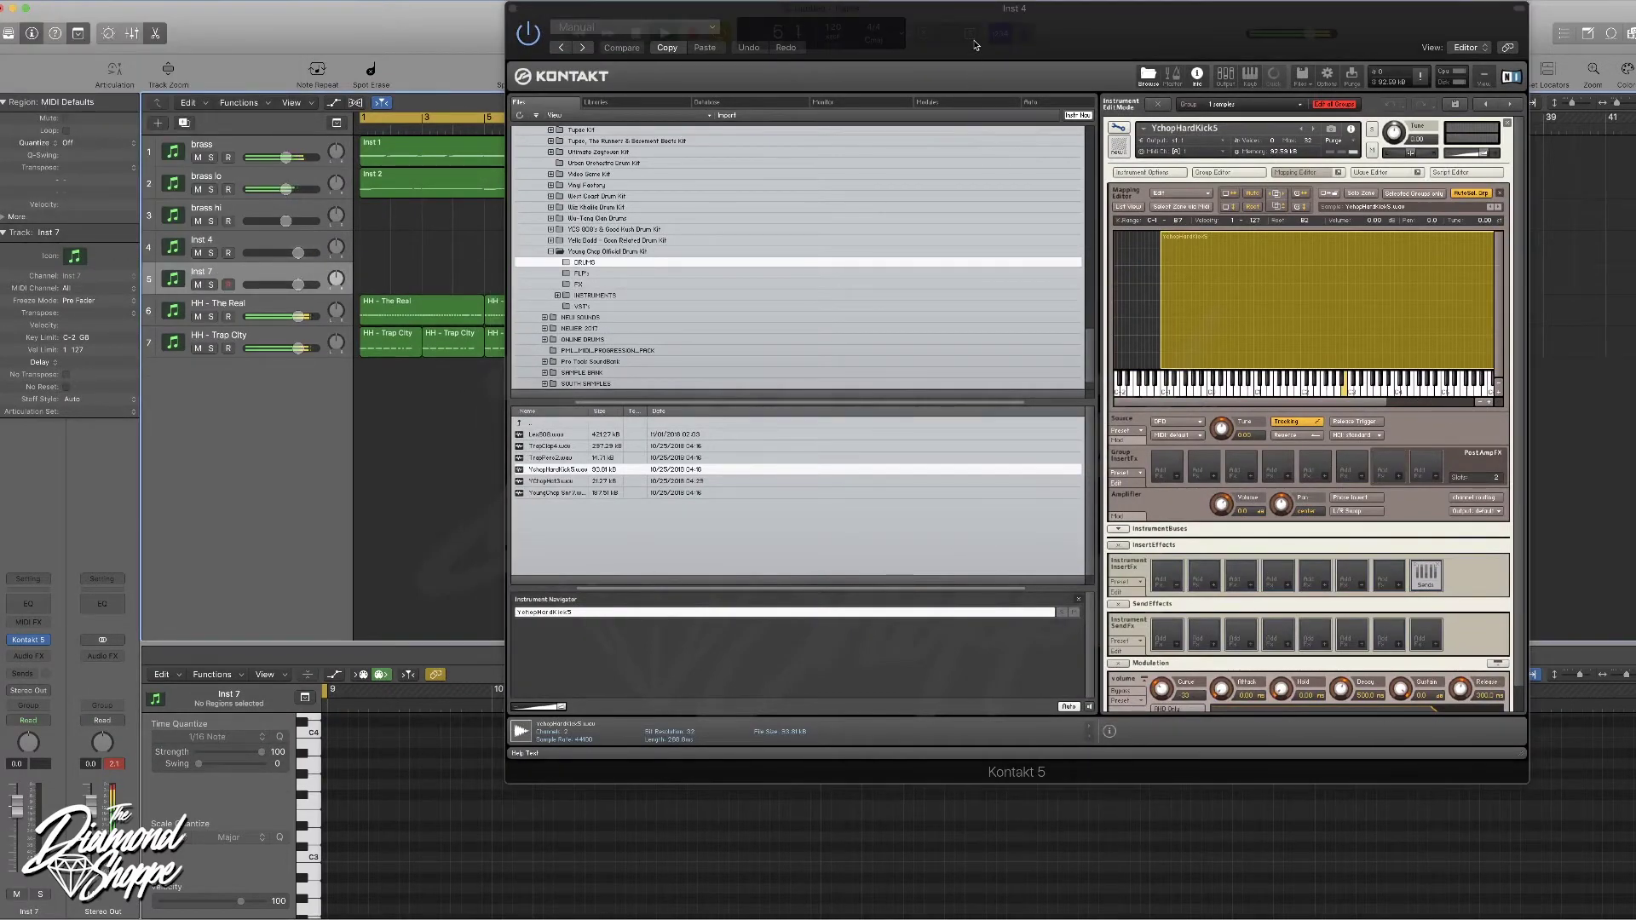
# - Browse all files on the Untitled volume to the Gucci Kit folder in SOUNDS > ALL KITS and close the Kontakt window
pyautogui.moveTo(976, 45); pyautogui.dragTo(465, 47)
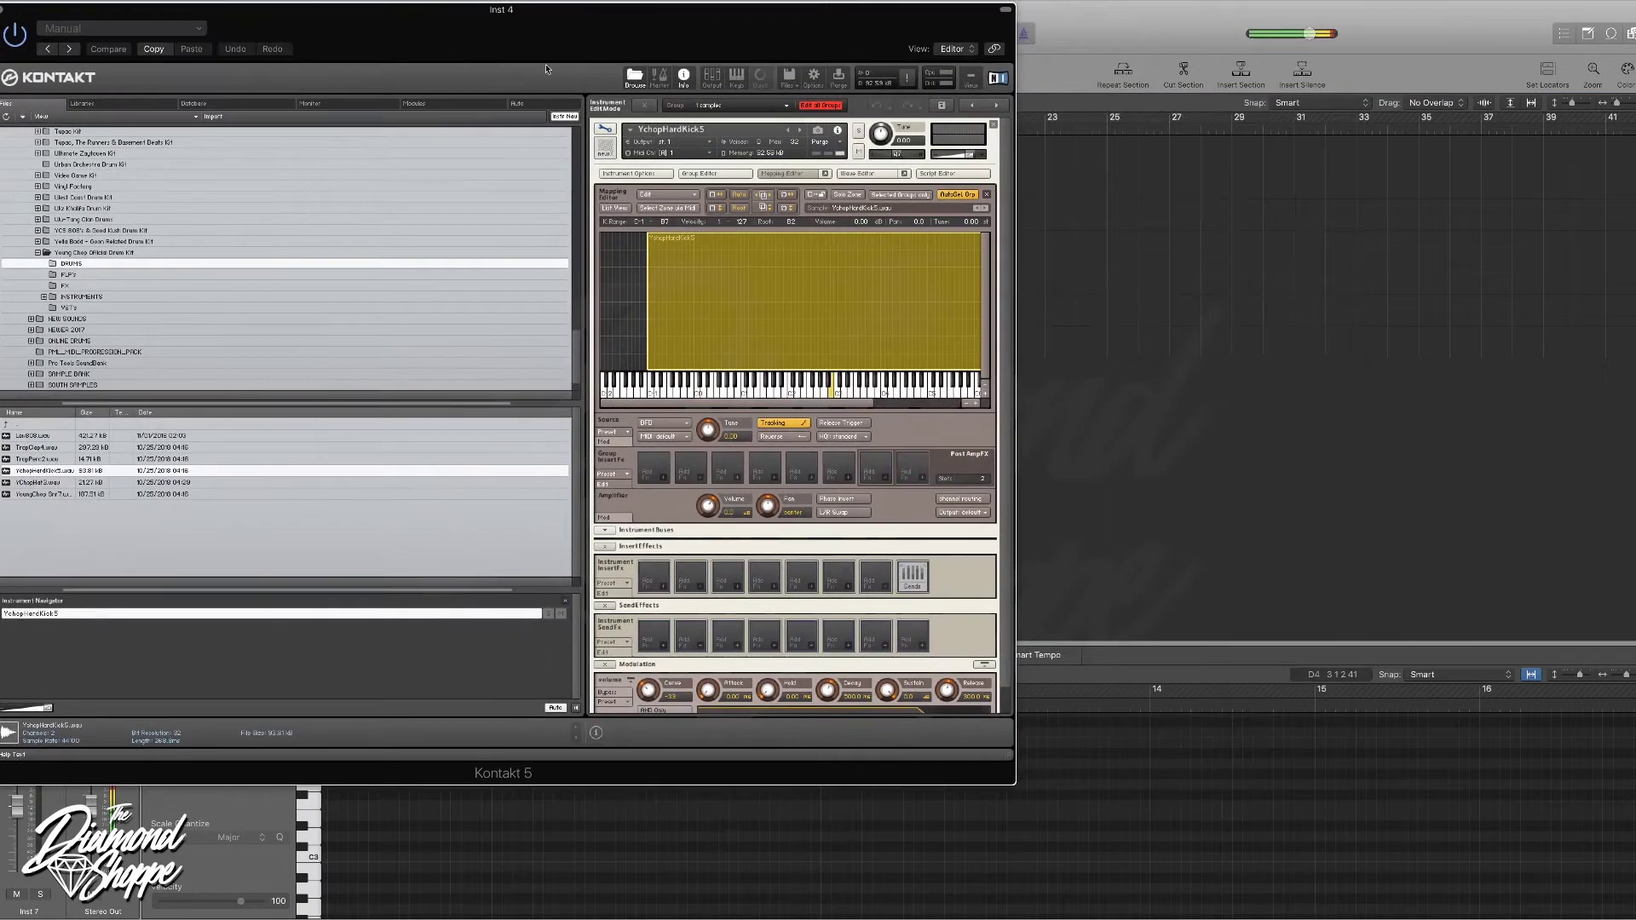
pyautogui.click(1629, 32)
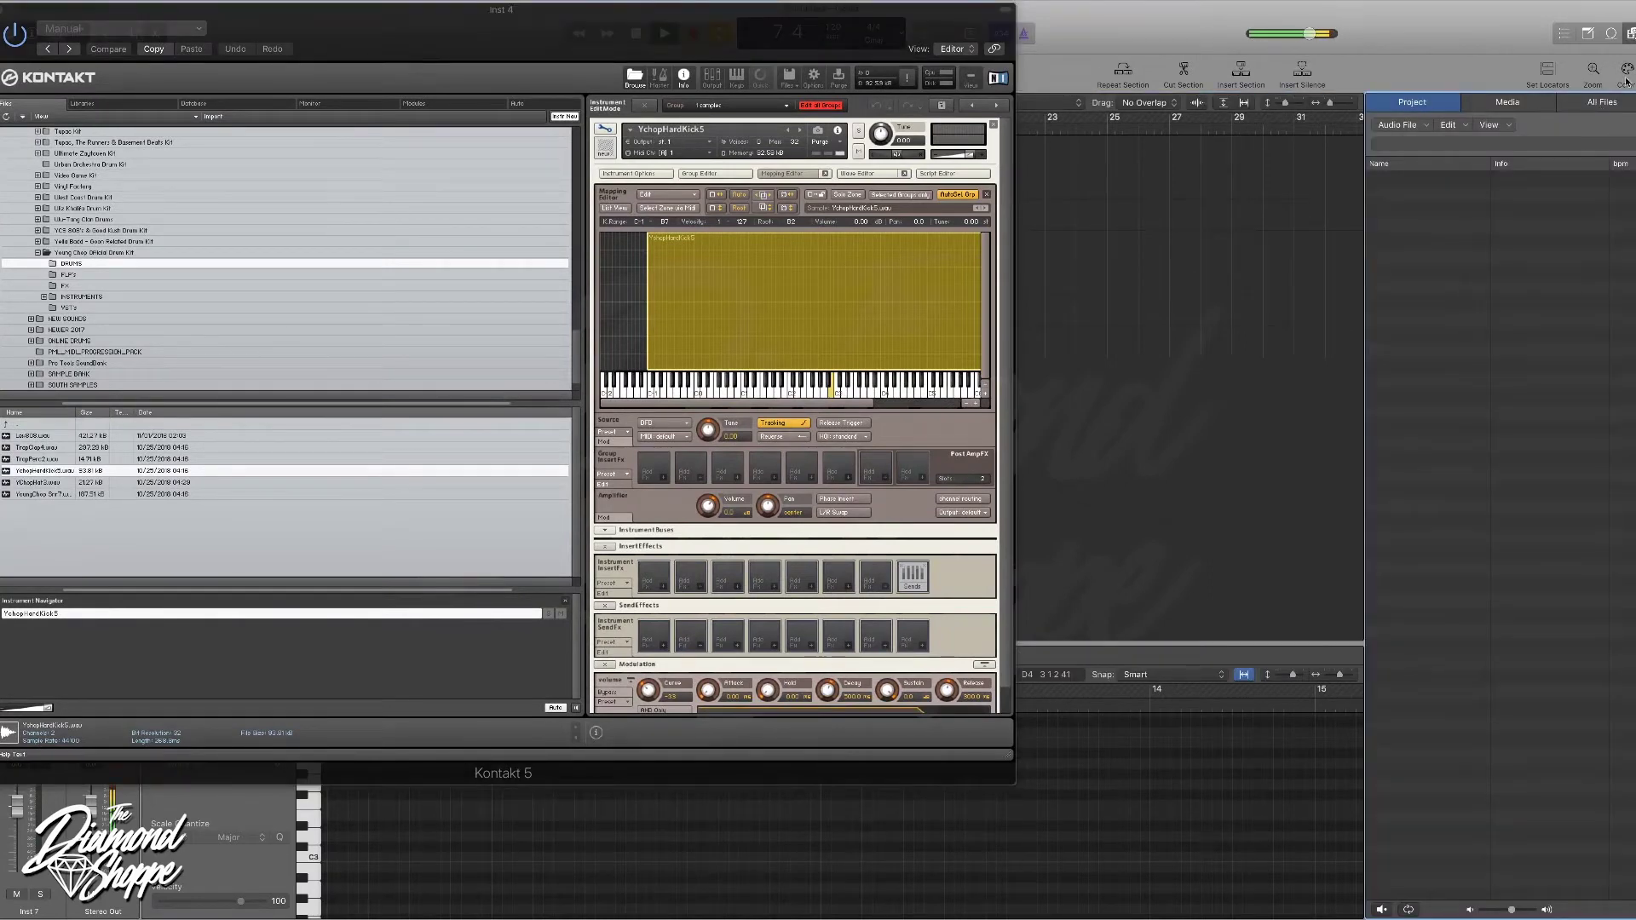
pyautogui.click(1602, 102)
pyautogui.click(1486, 126)
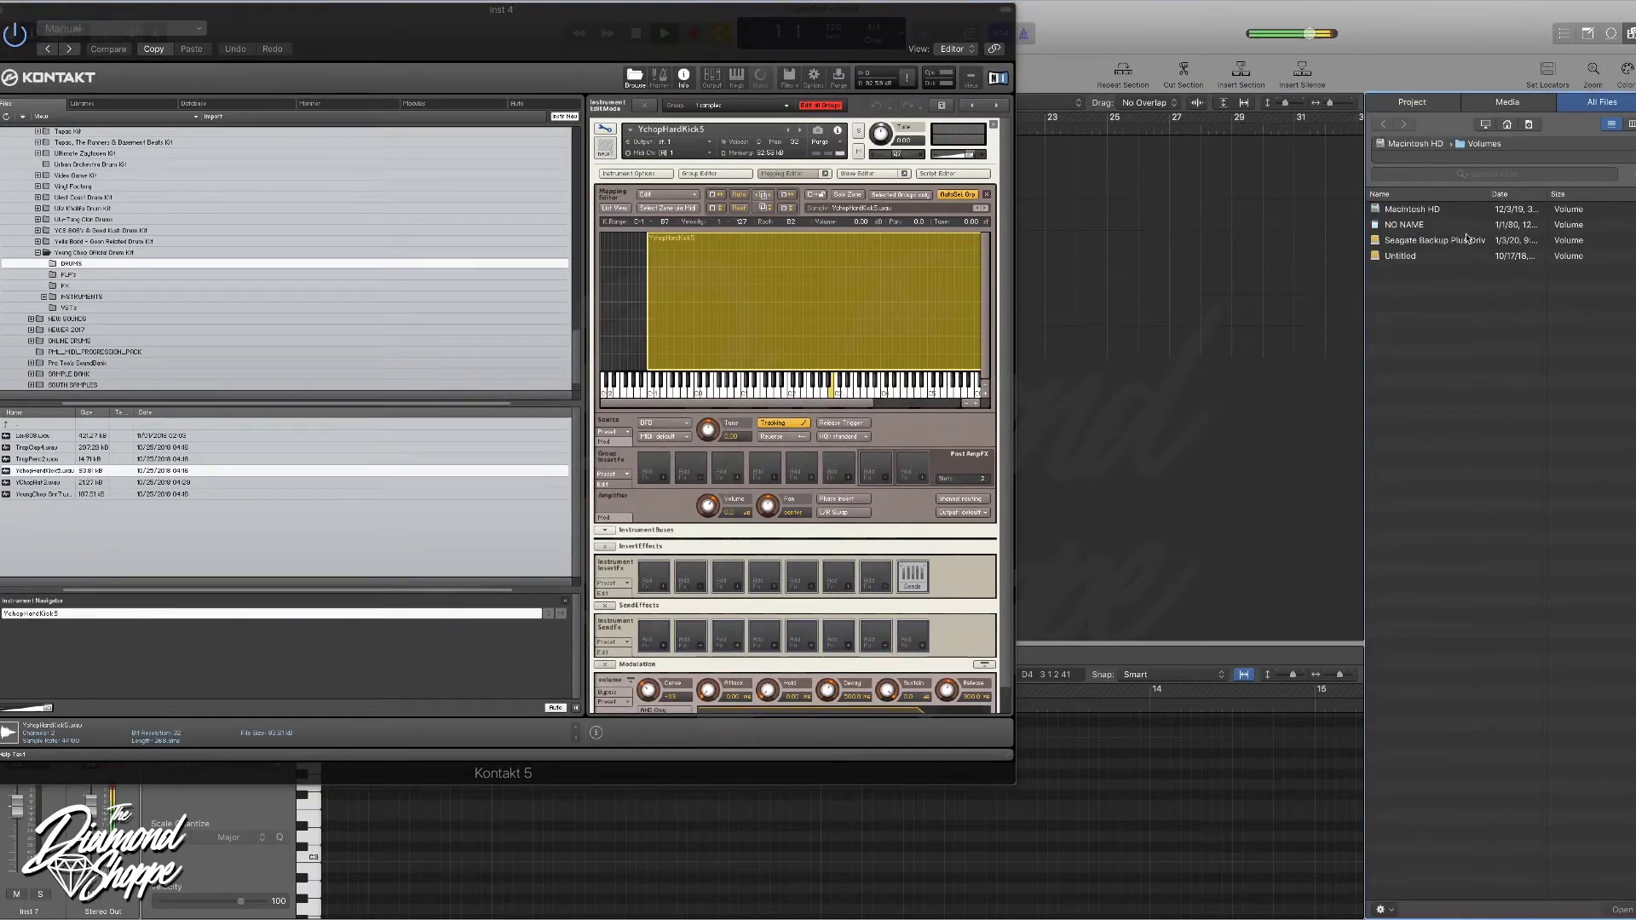
pyautogui.doubleClick(1438, 257)
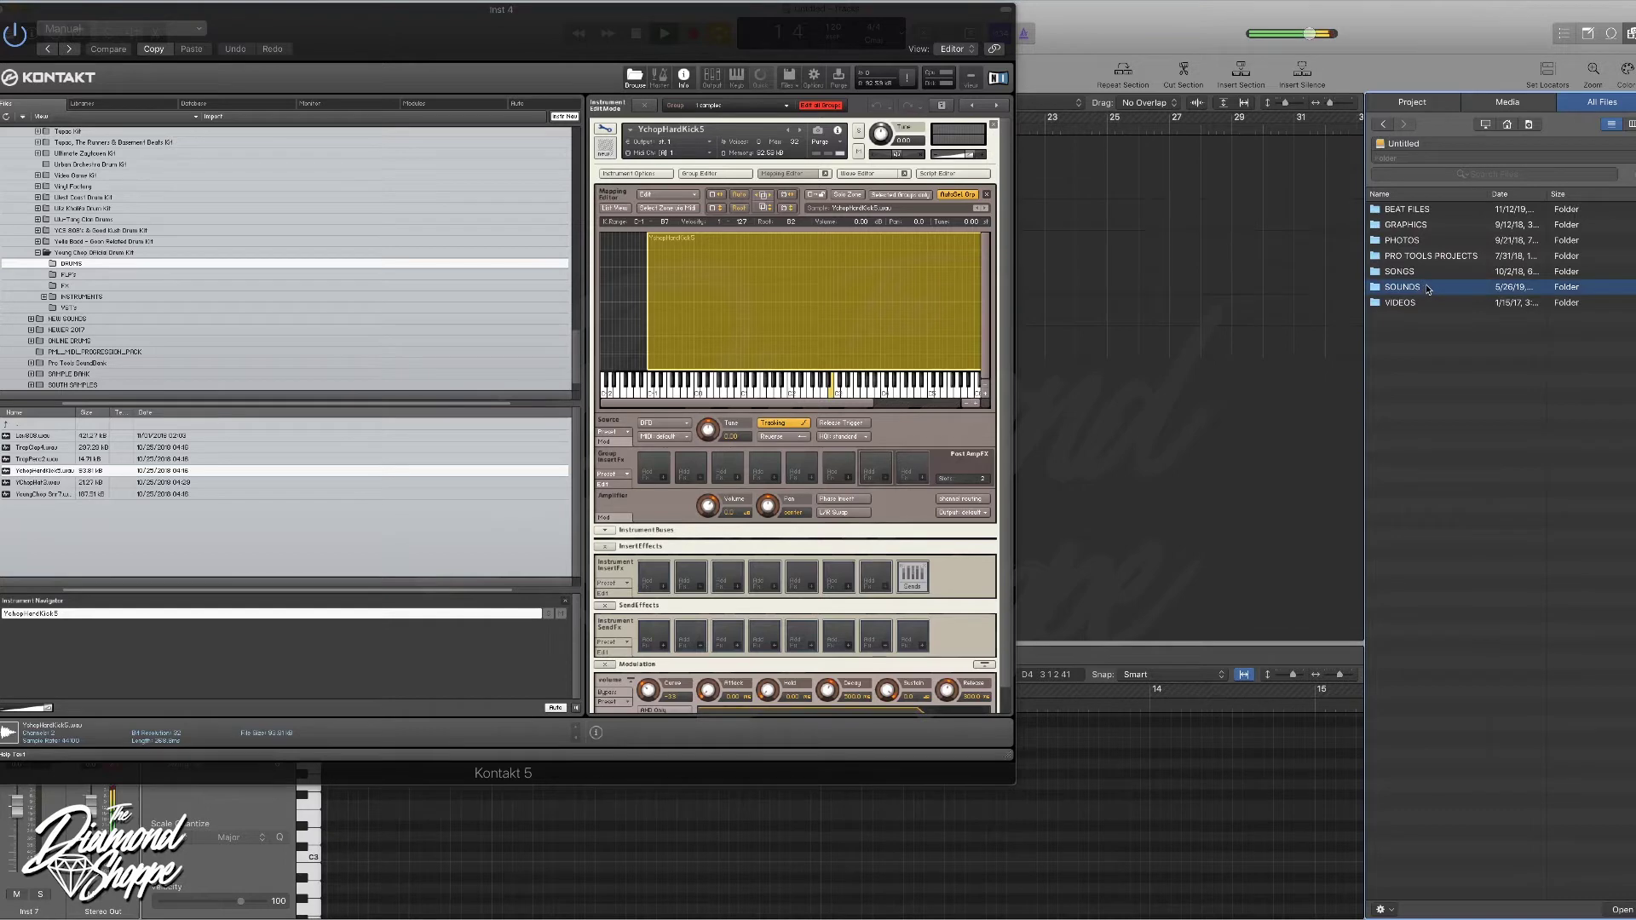
pyautogui.doubleClick(1429, 288)
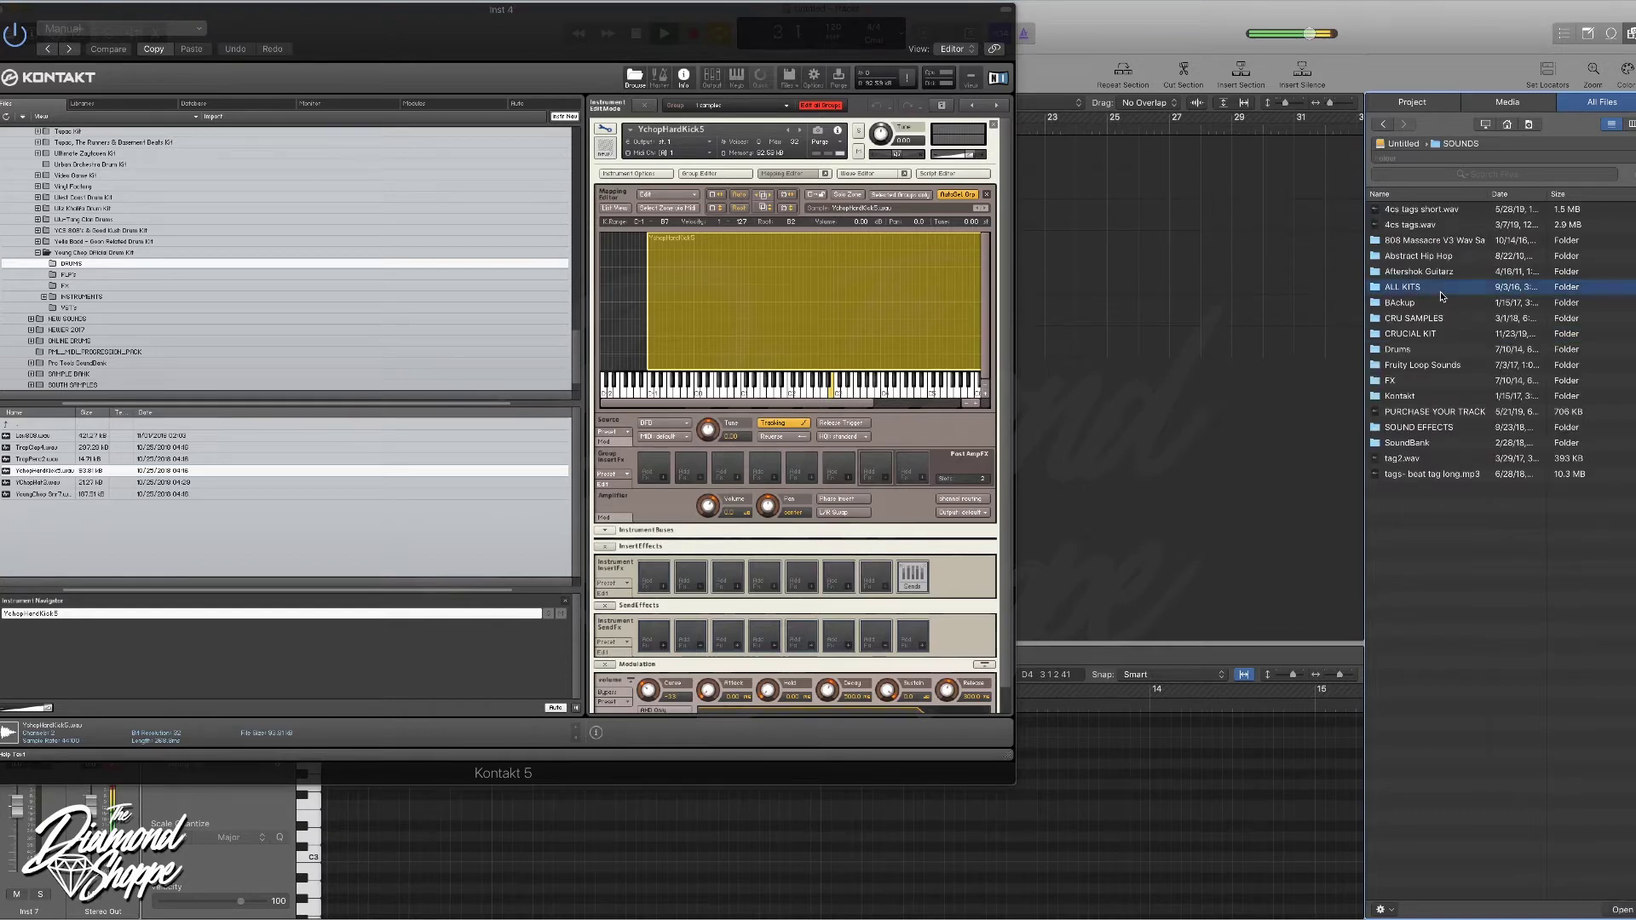
pyautogui.doubleClick(1440, 292)
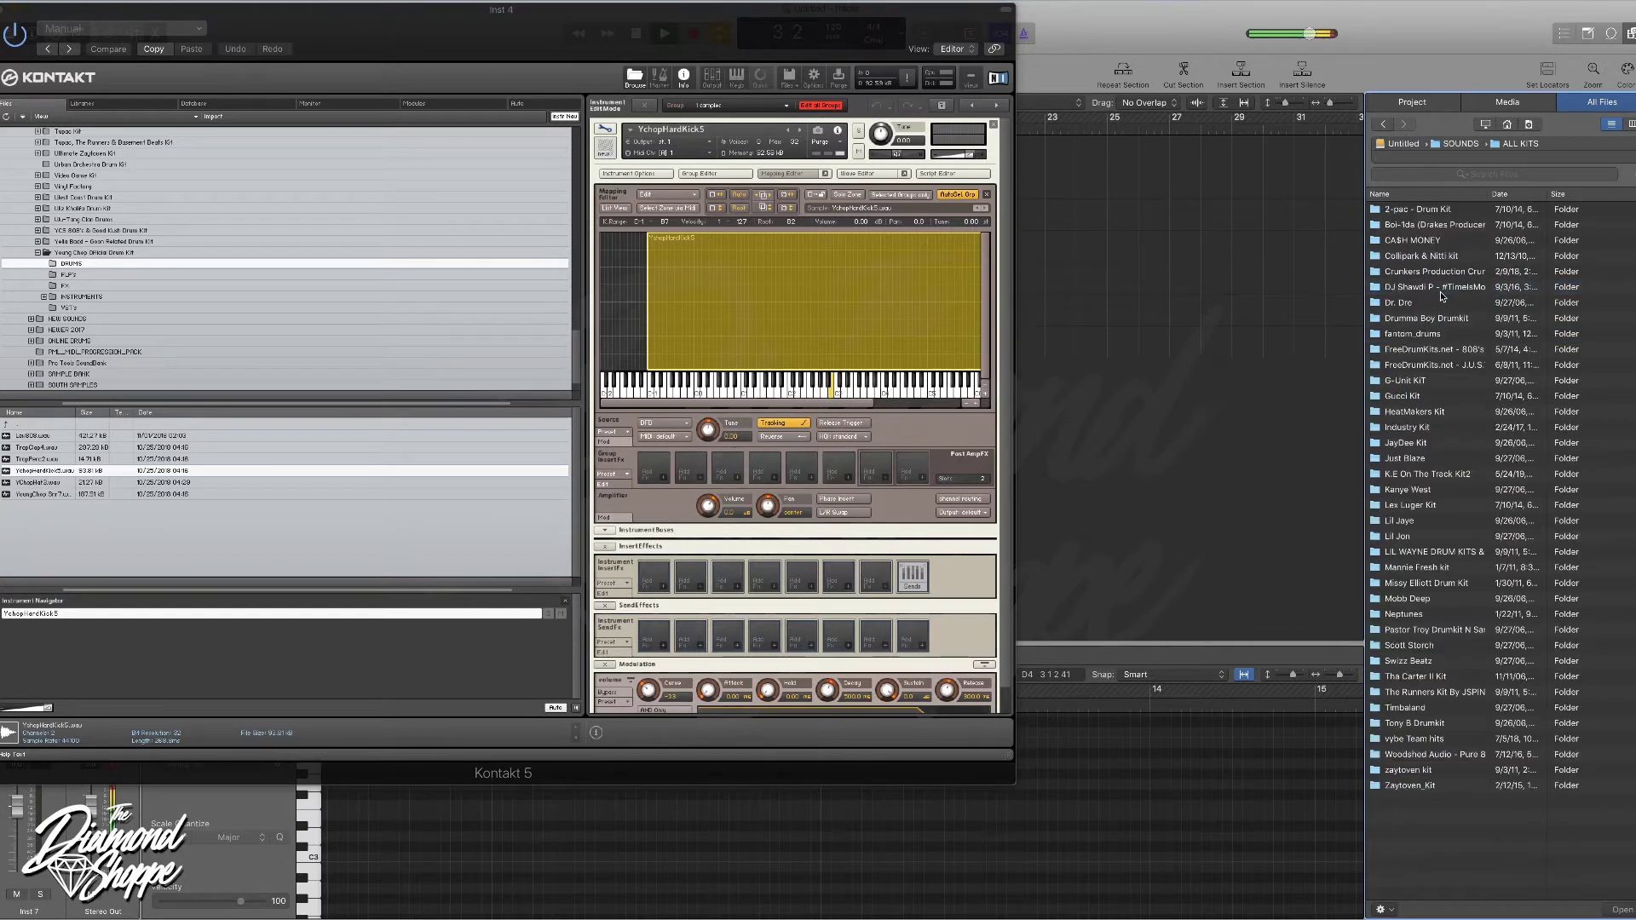
pyautogui.doubleClick(1429, 399)
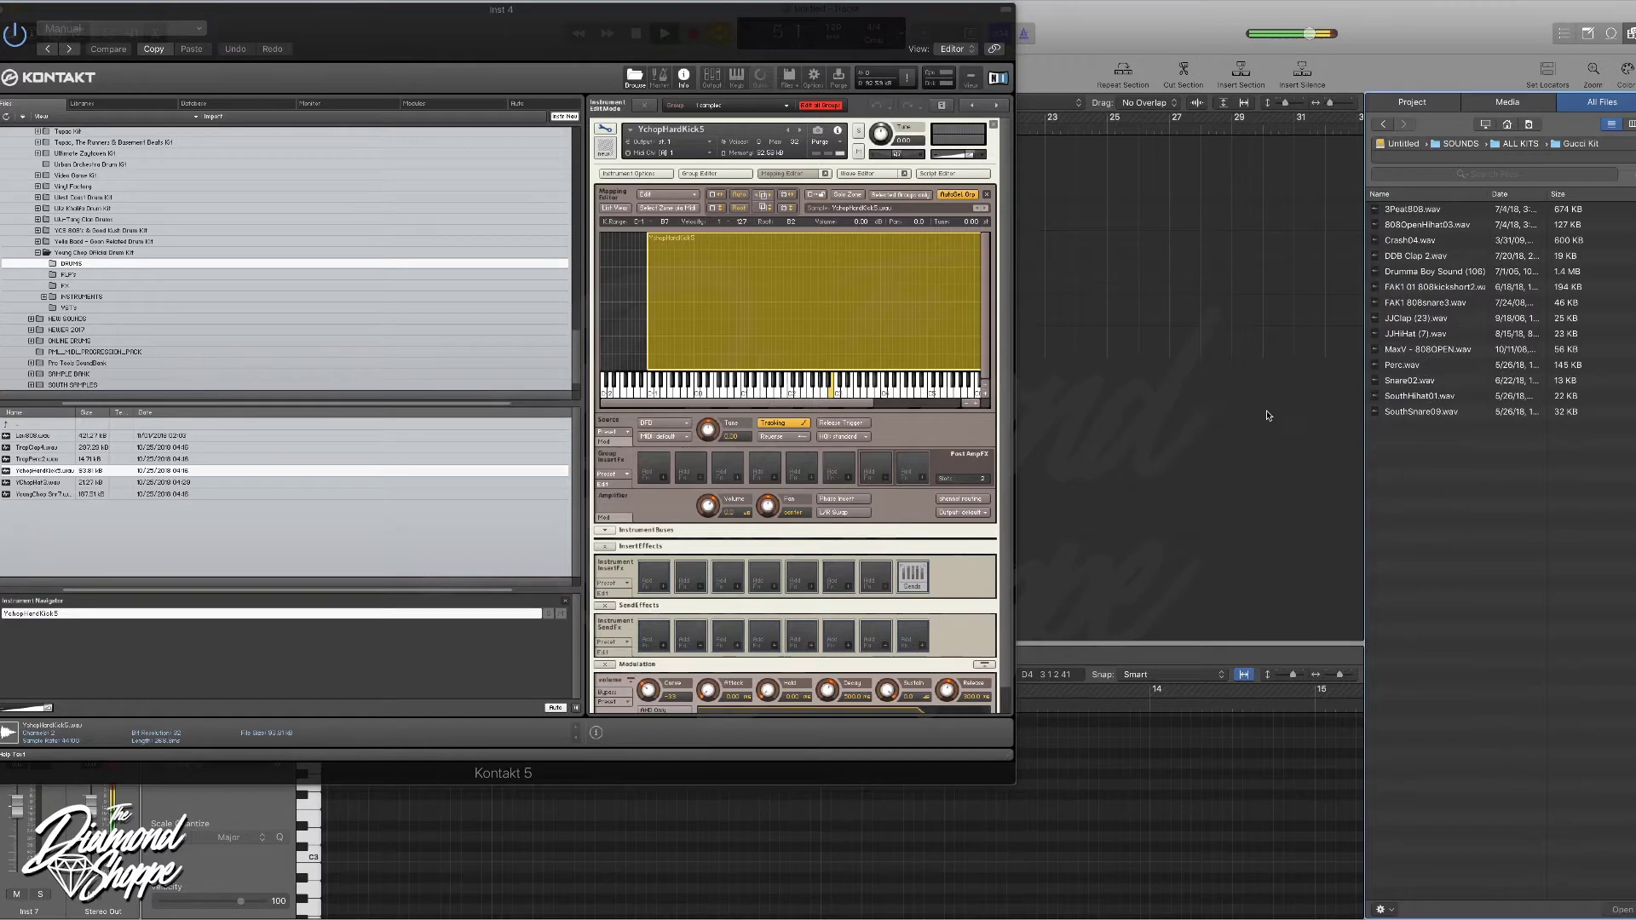
pyautogui.press('super+w')
# - Record a pattern of four long notes, one per bar, over bars 1 to 4 on the Inst 4 track
pyautogui.click(253, 244)
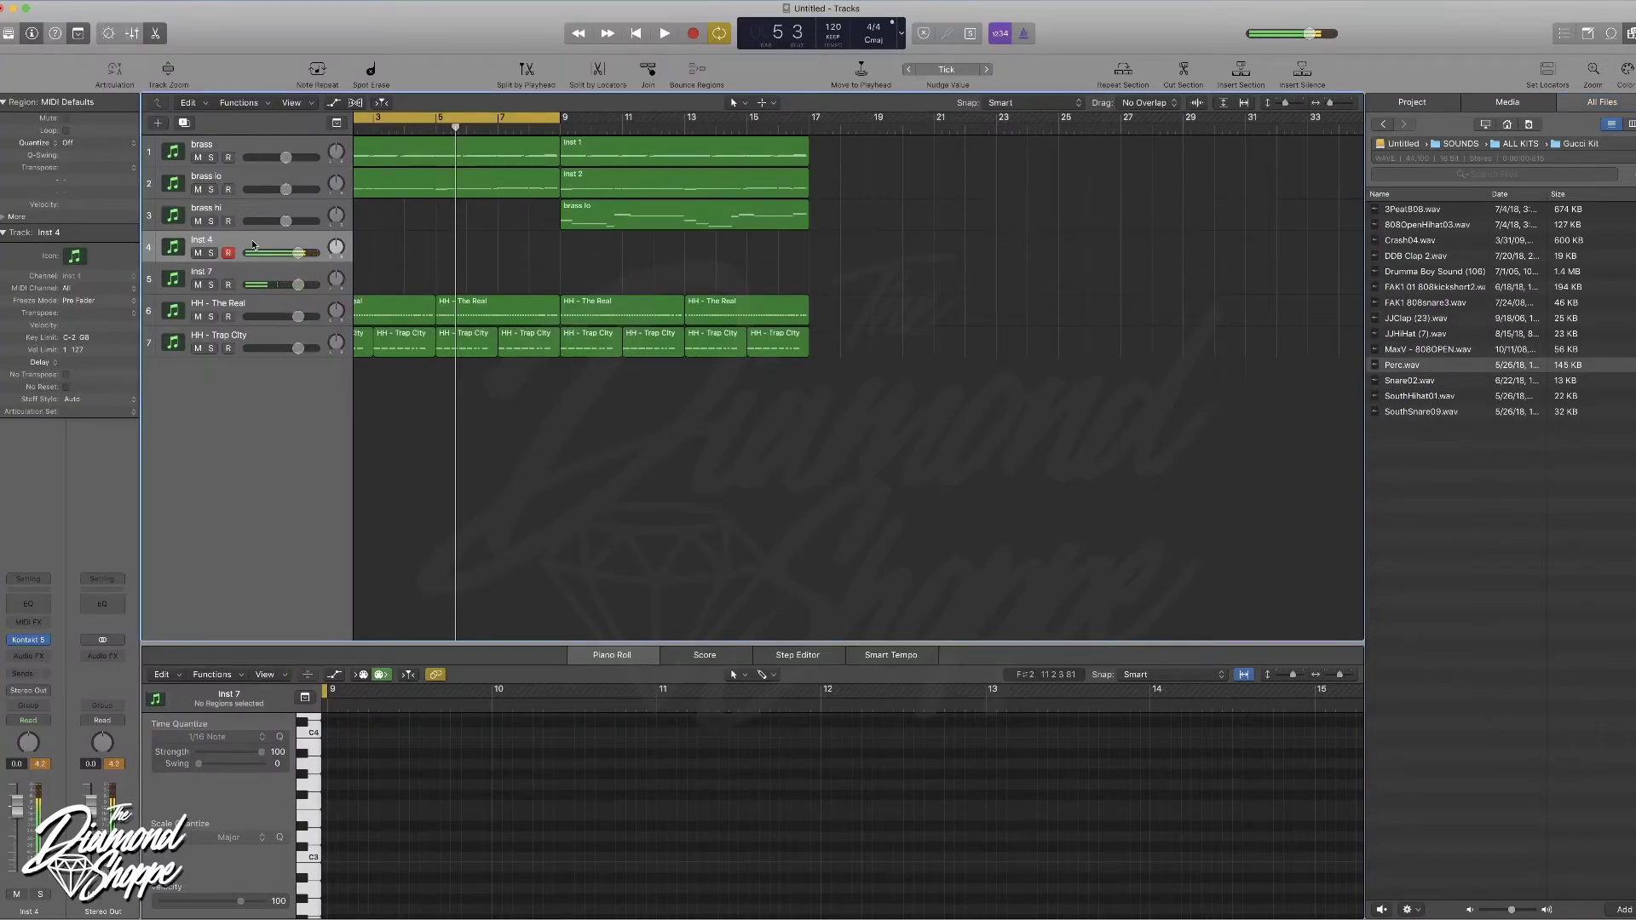
pyautogui.press('r')
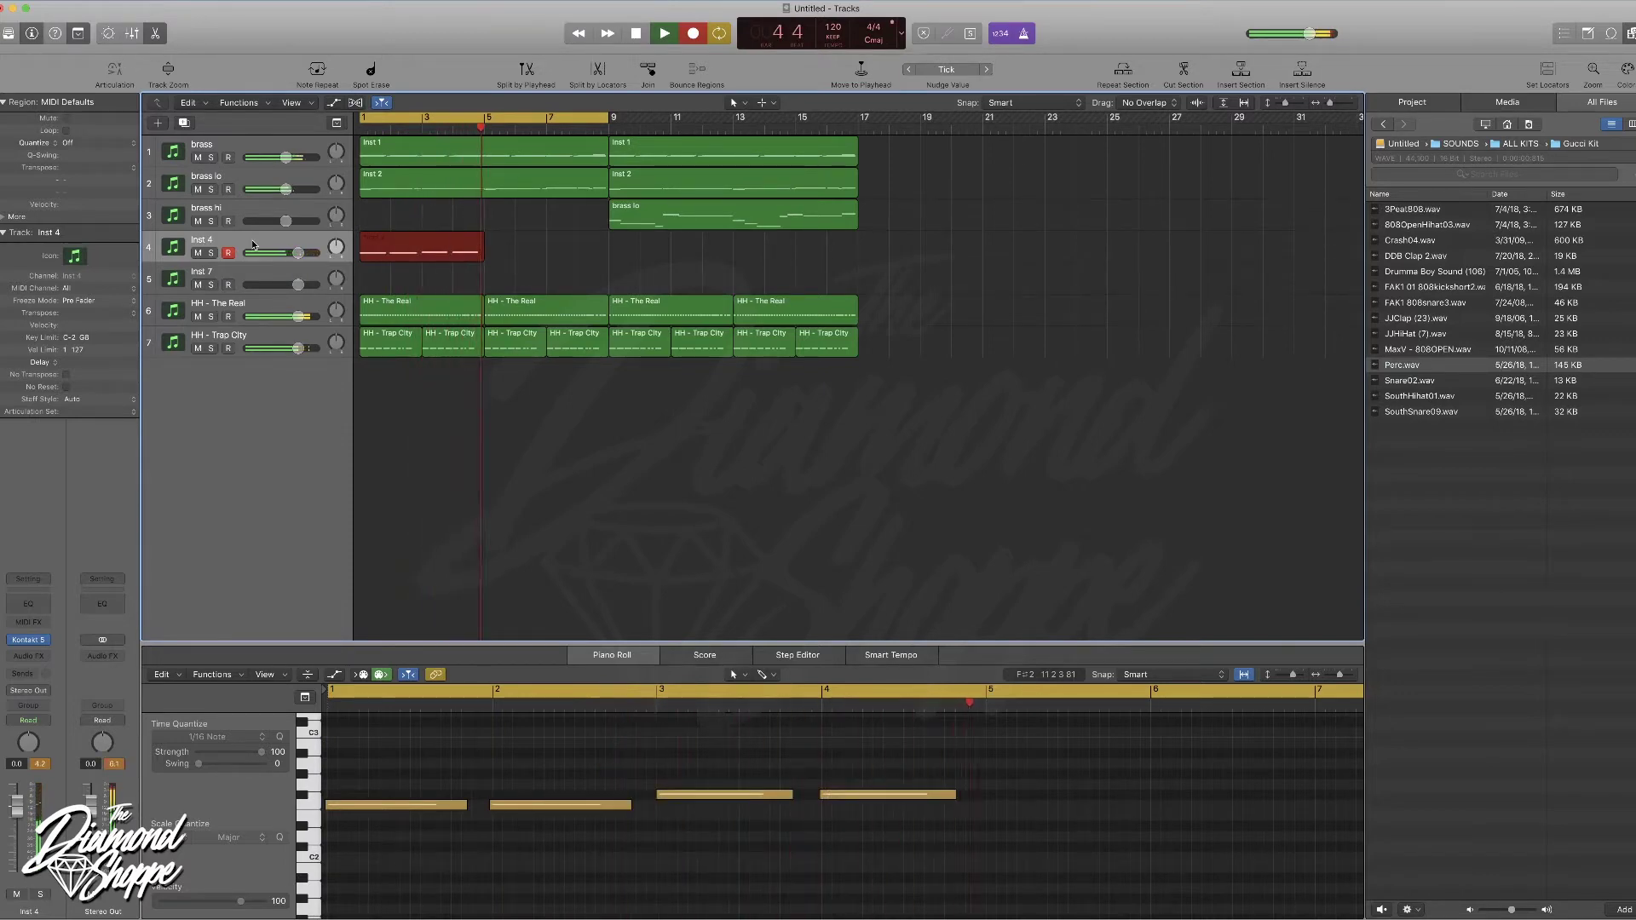
pyautogui.press('space')
pyautogui.press('space')
# - Quantize the recorded Inst 4 region to 1/8 Swing A and copy it to bars 5, 9 and 13
pyautogui.click(84, 143)
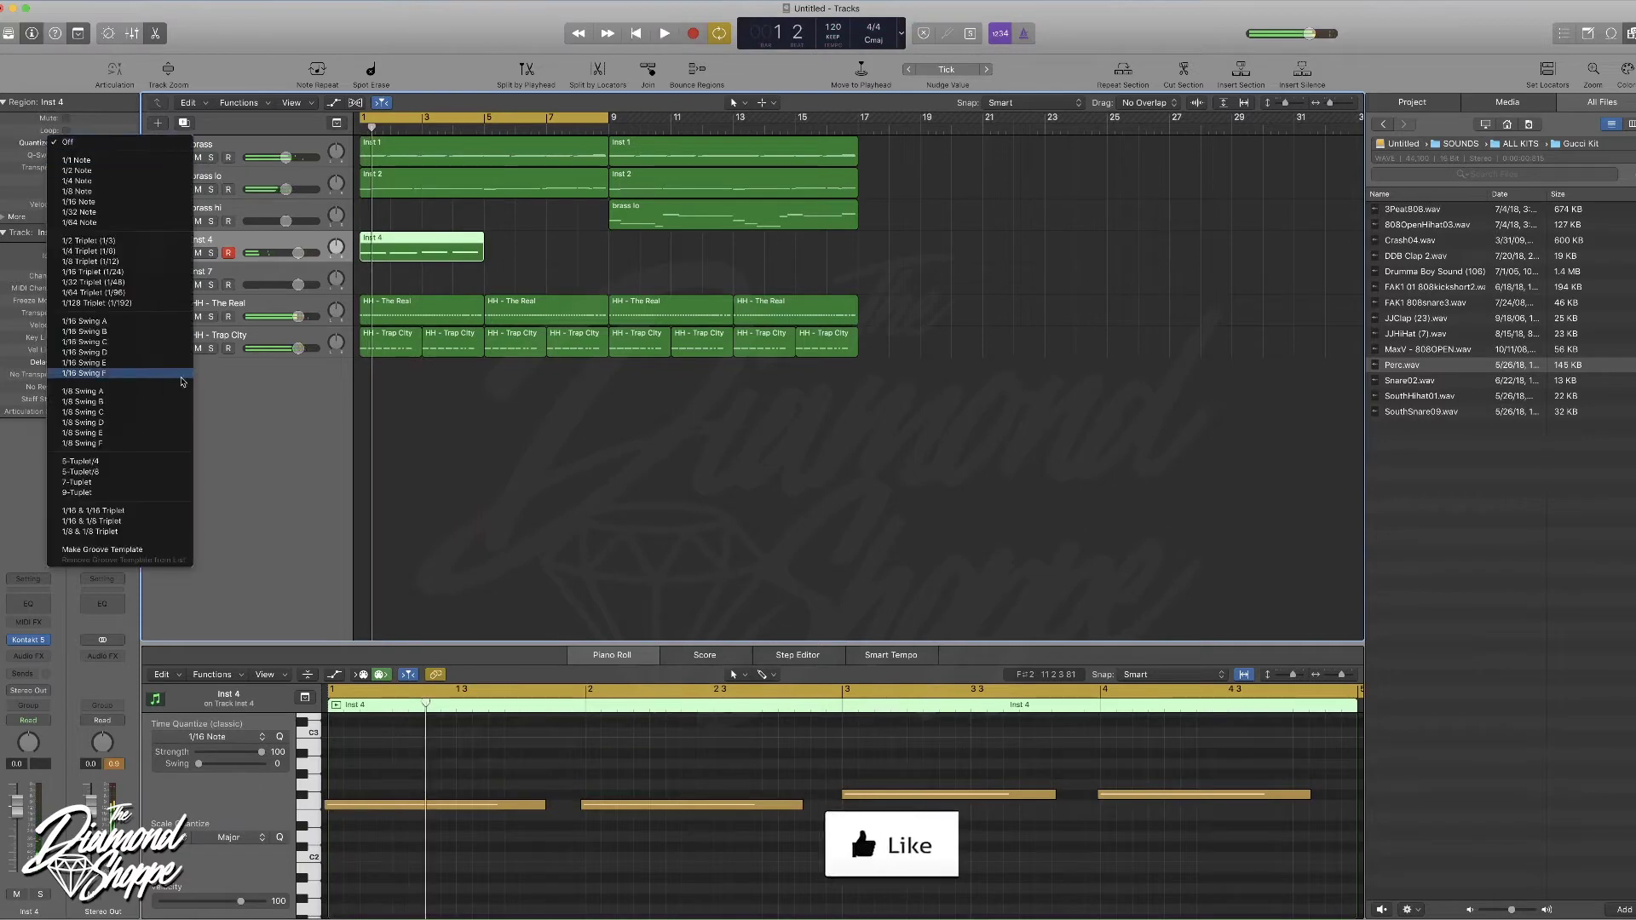
pyautogui.click(94, 397)
pyautogui.moveTo(465, 254); pyautogui.dragTo(649, 253)
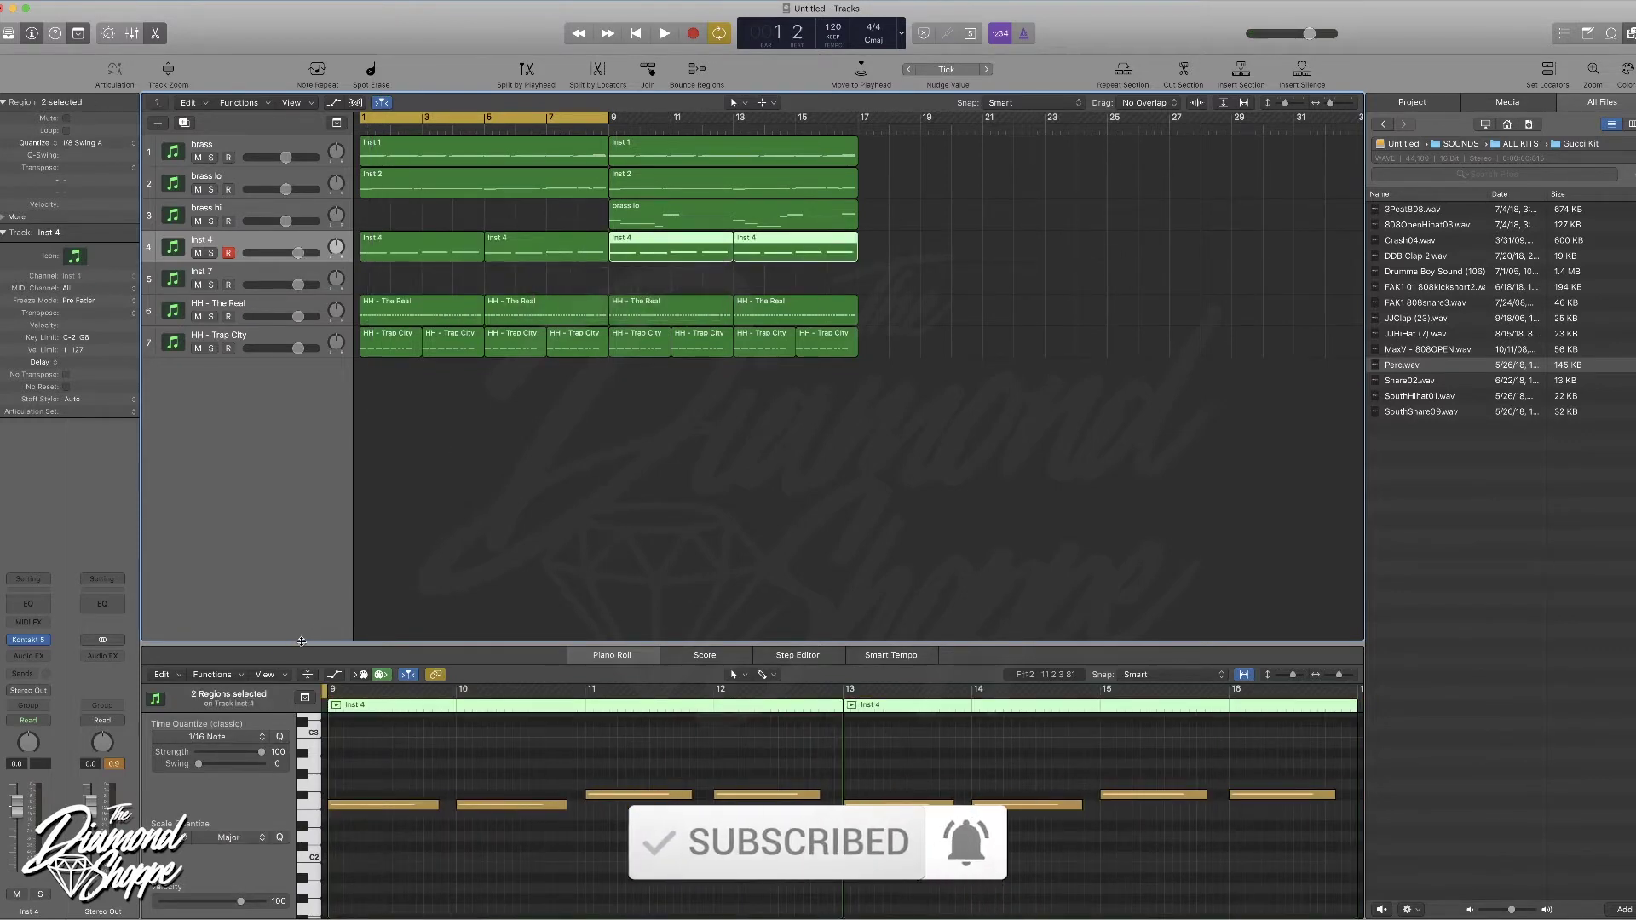
# - Hide the Piano Roll and file browser, and set the project tempo to 128 during playback
pyautogui.moveTo(302, 641); pyautogui.dragTo(302, 916)
pyautogui.press('space')
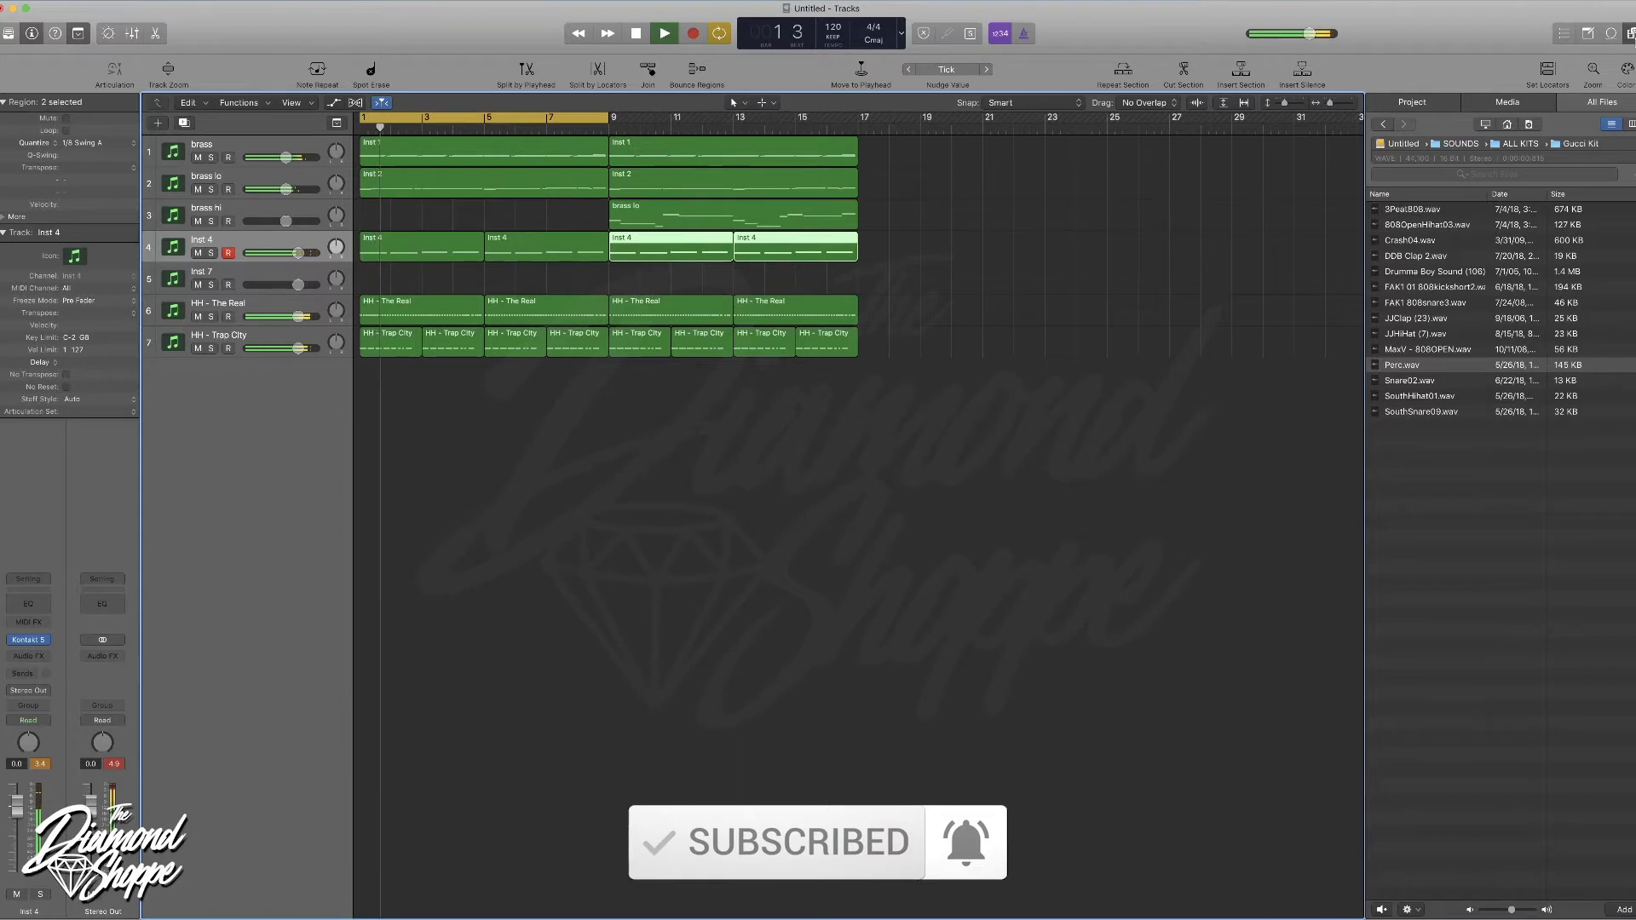
pyautogui.press('f')
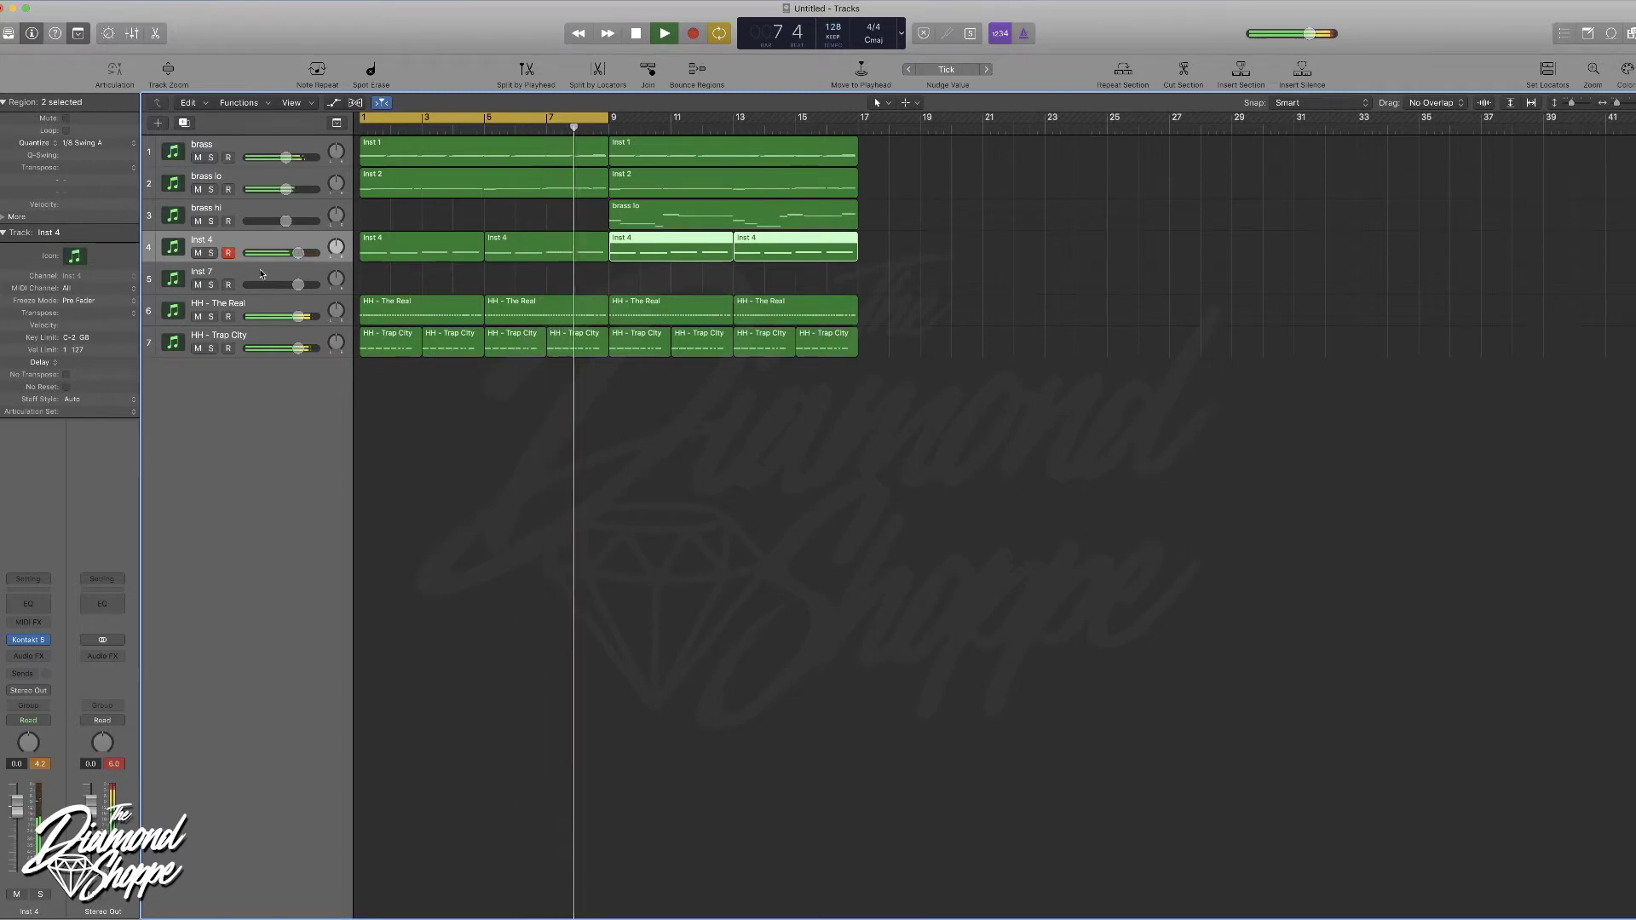
# - Add another track with the HH - Trap City instrument and load TrackGod's OHH - Dirty Heir sound from the NEW RULEZ bank
pyautogui.click(256, 341)
pyautogui.click(188, 124)
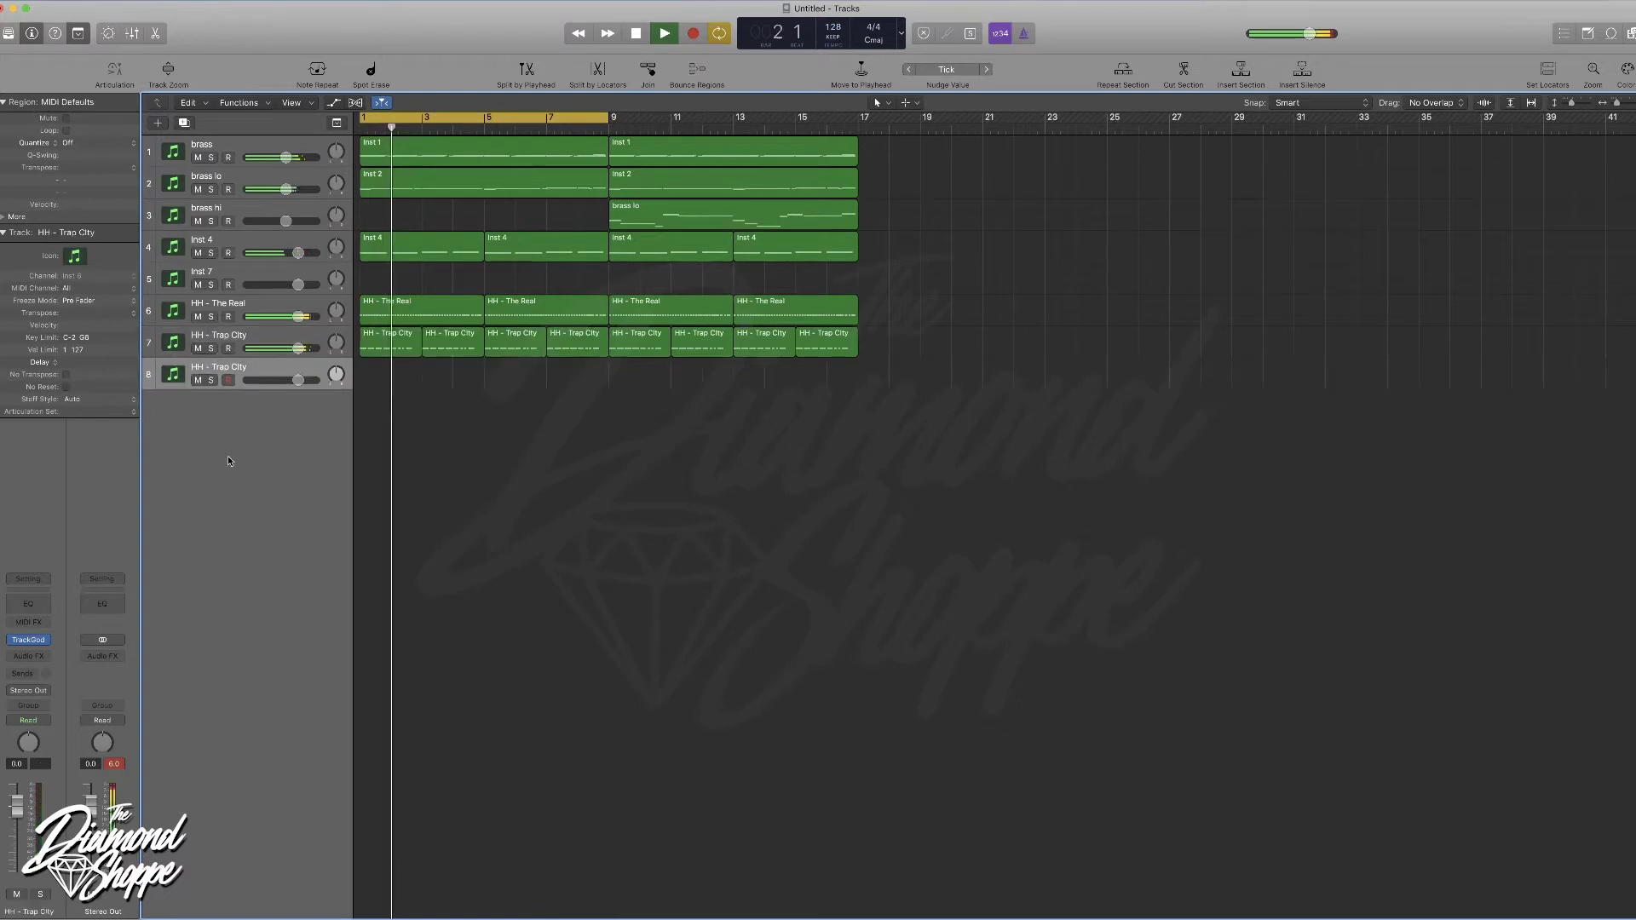
pyautogui.click(32, 641)
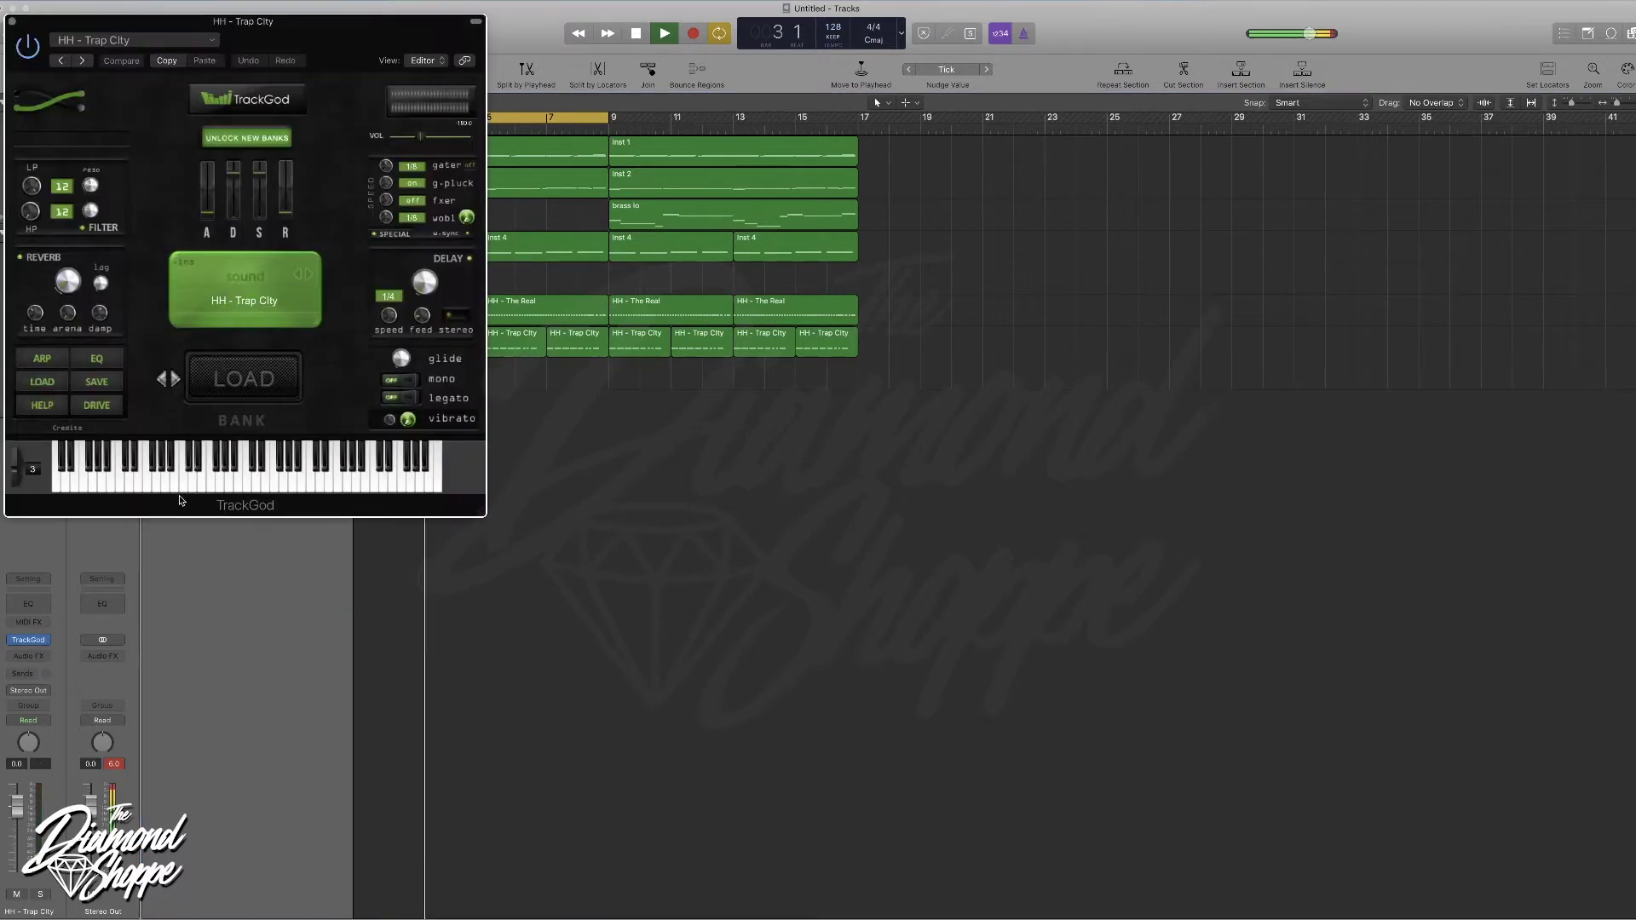
pyautogui.click(264, 367)
pyautogui.click(256, 317)
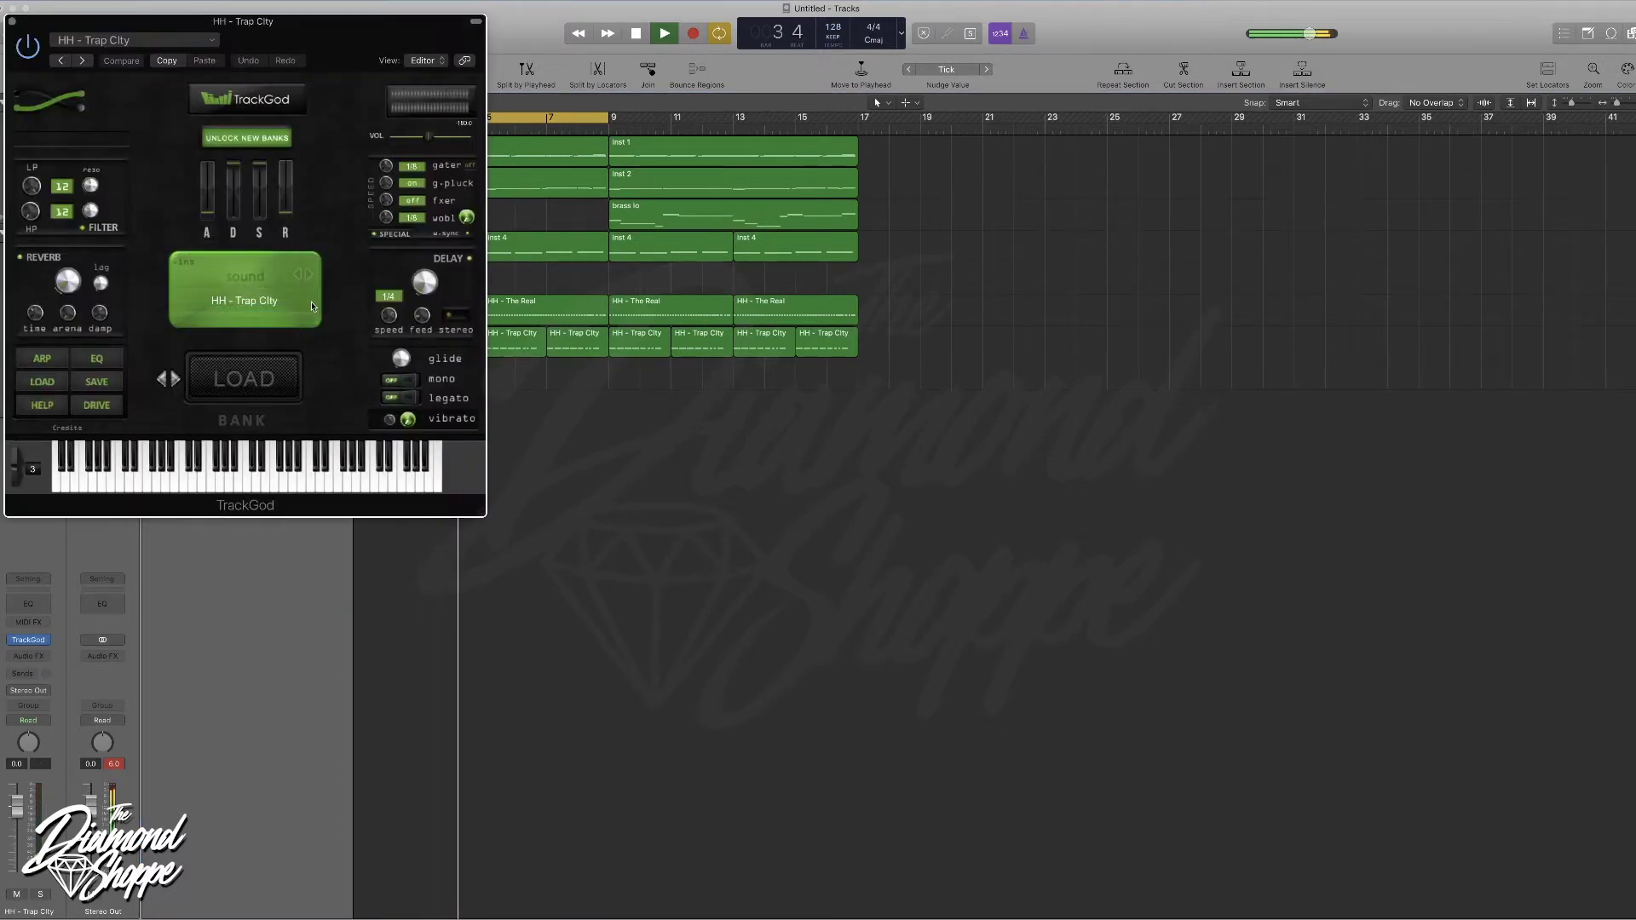
pyautogui.click(307, 302)
pyautogui.scroll(-2, 330, 489)
pyautogui.scroll(-5, 358, 511)
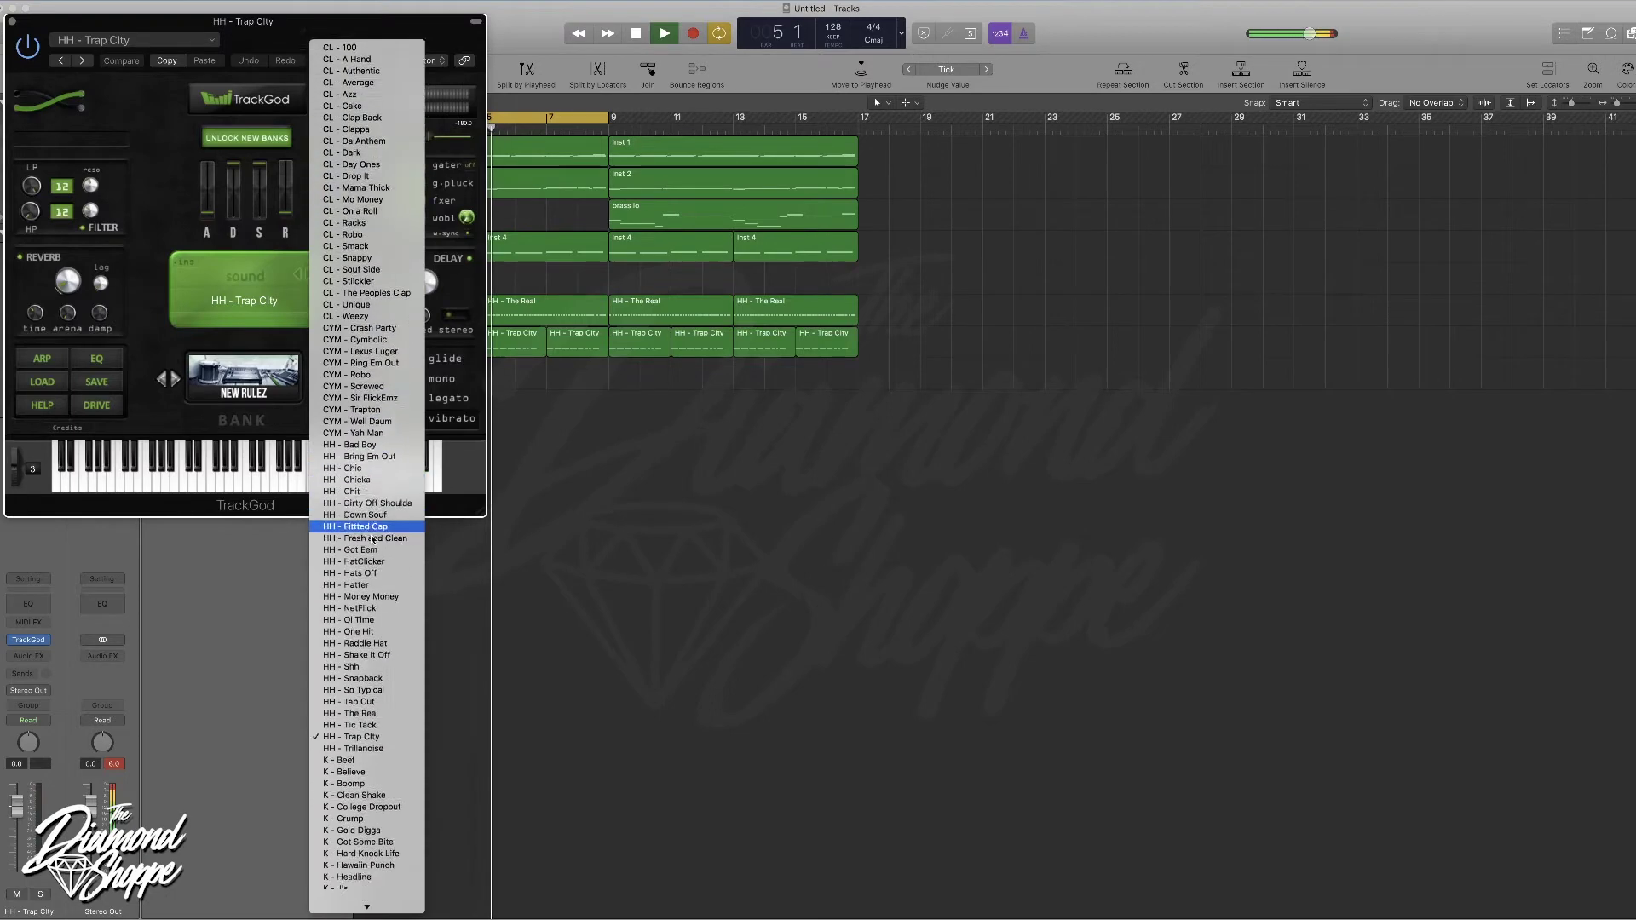
pyautogui.scroll(-10, 372, 539)
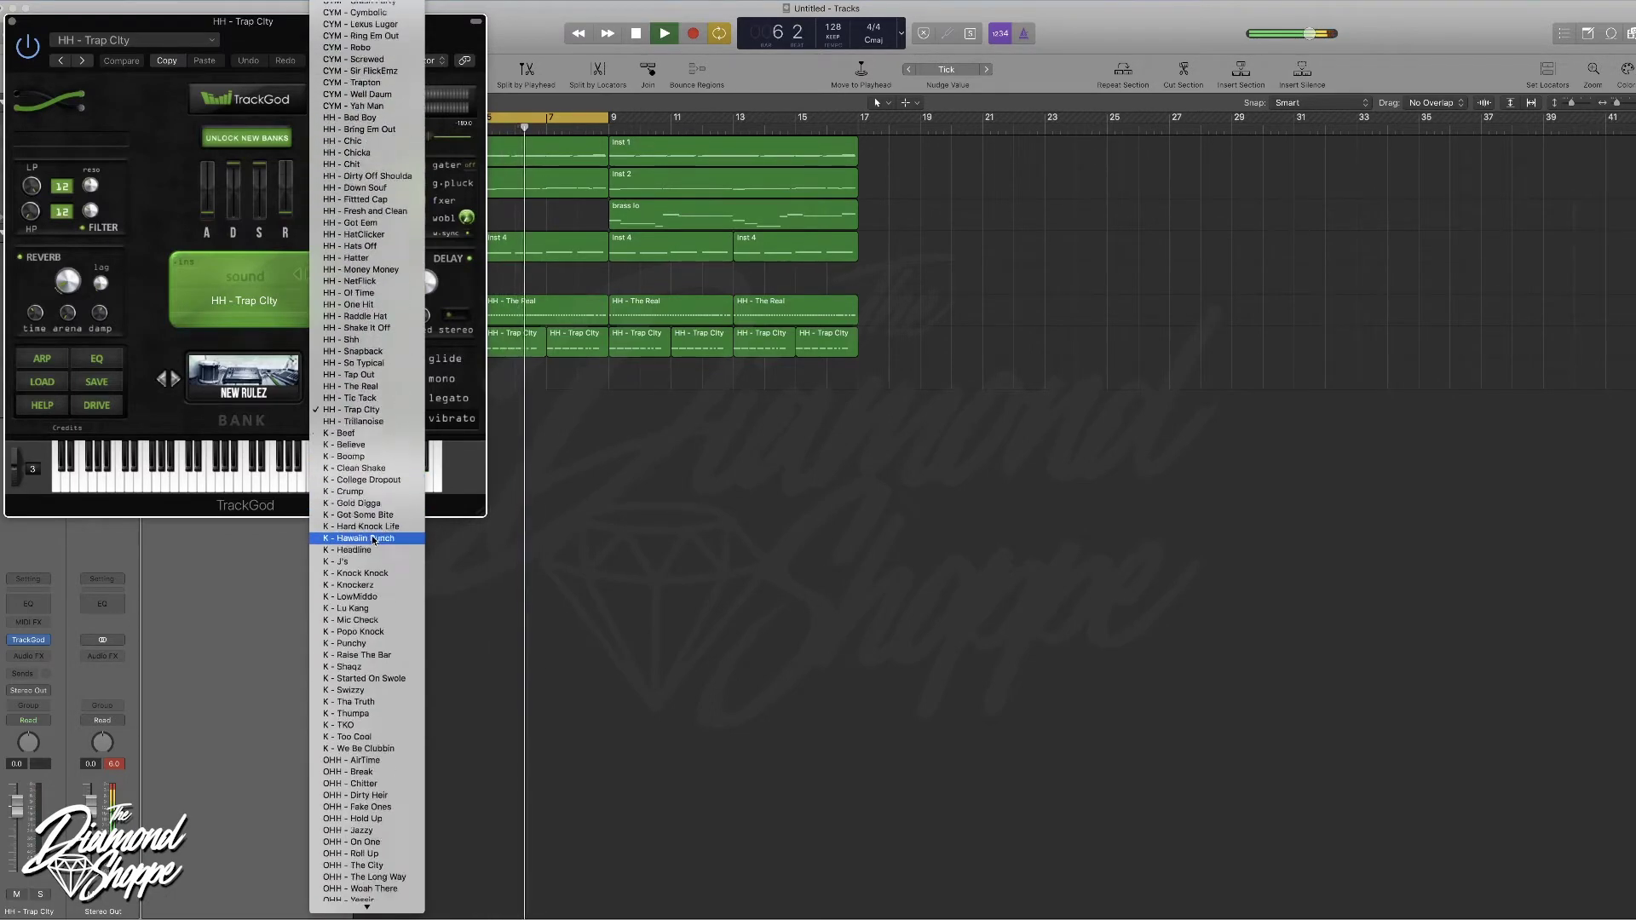
pyautogui.click(398, 725)
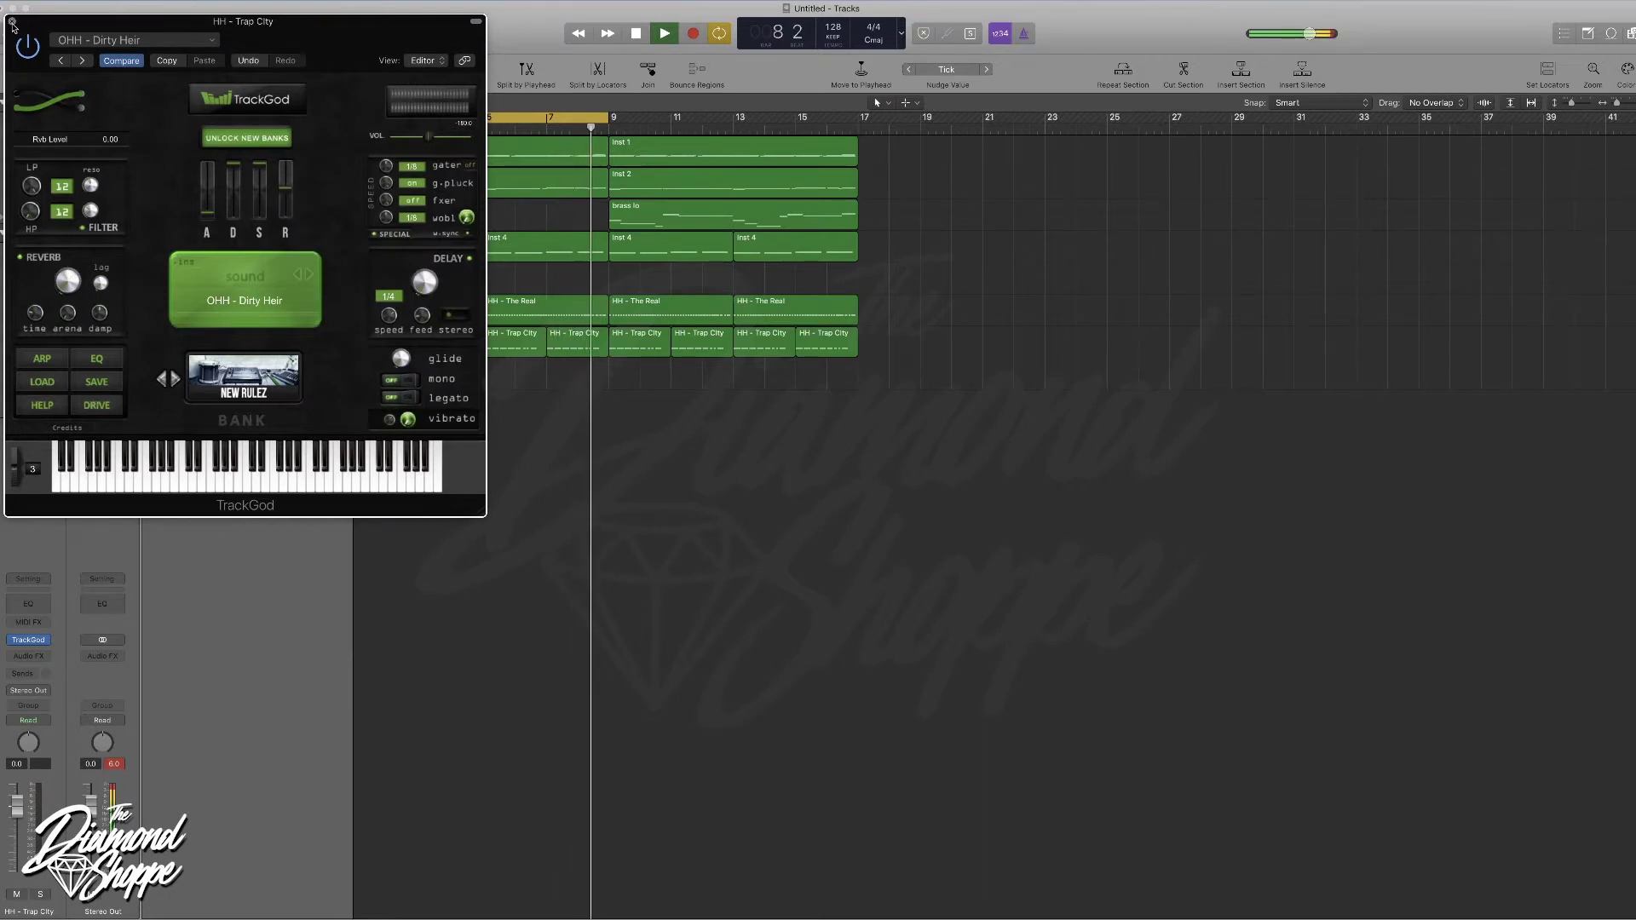
pyautogui.click(12, 21)
# - Record sparse open hi-hat hits over bars 2 to 8 on the new track and quantize the region to 1/8 Swing A
pyautogui.press('r')
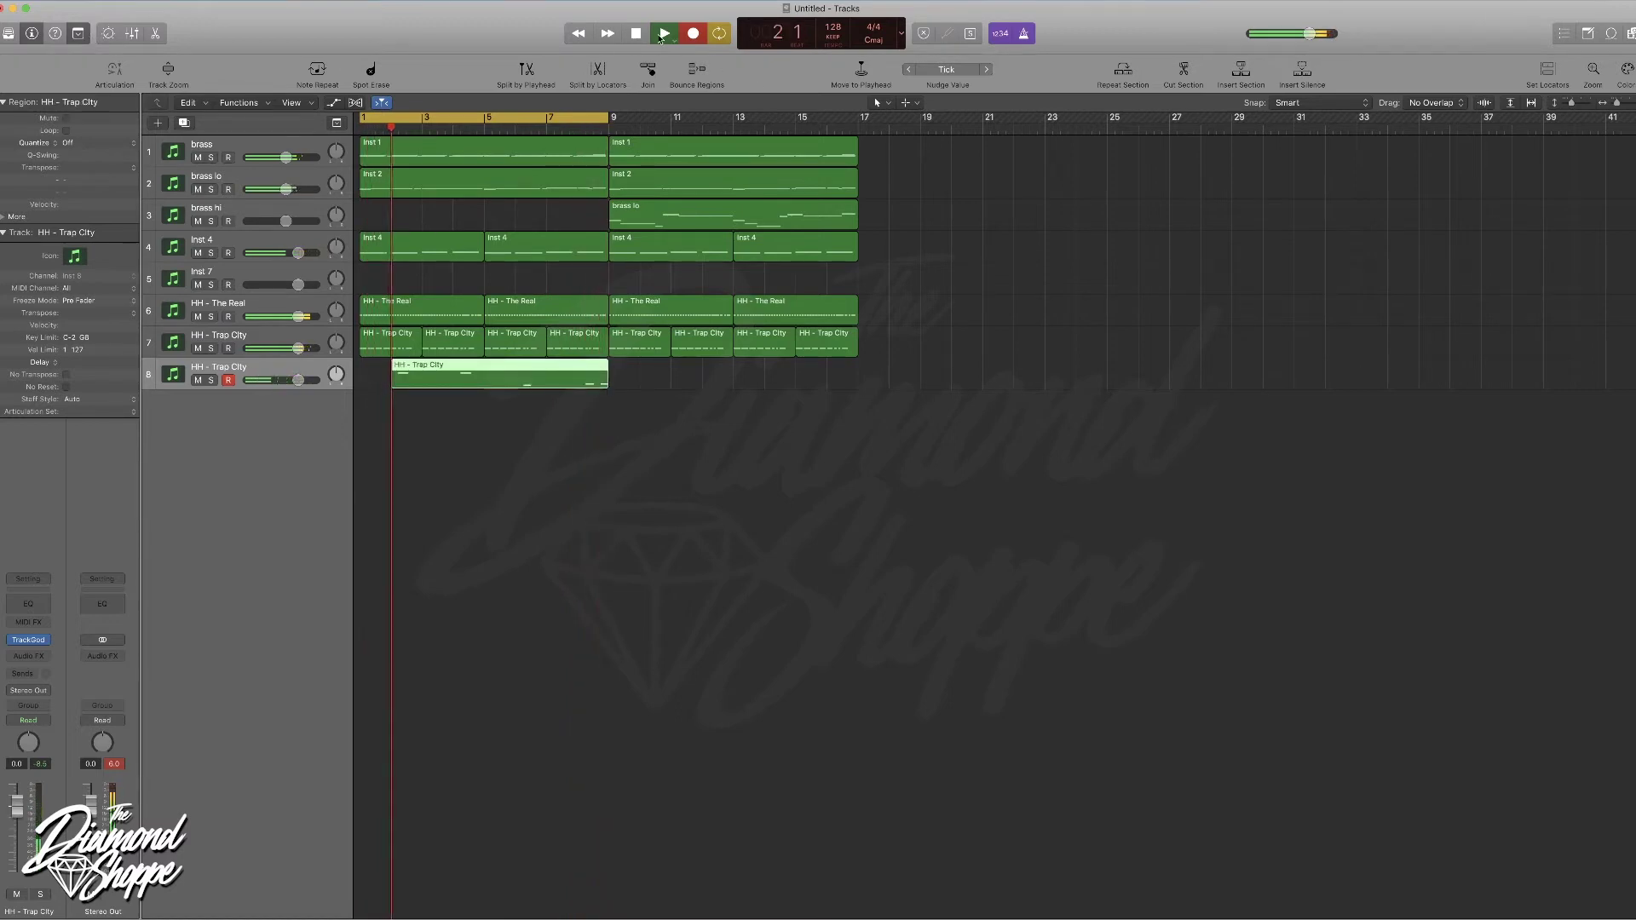
pyautogui.hotkey('shift', 'r')
pyautogui.click(85, 142)
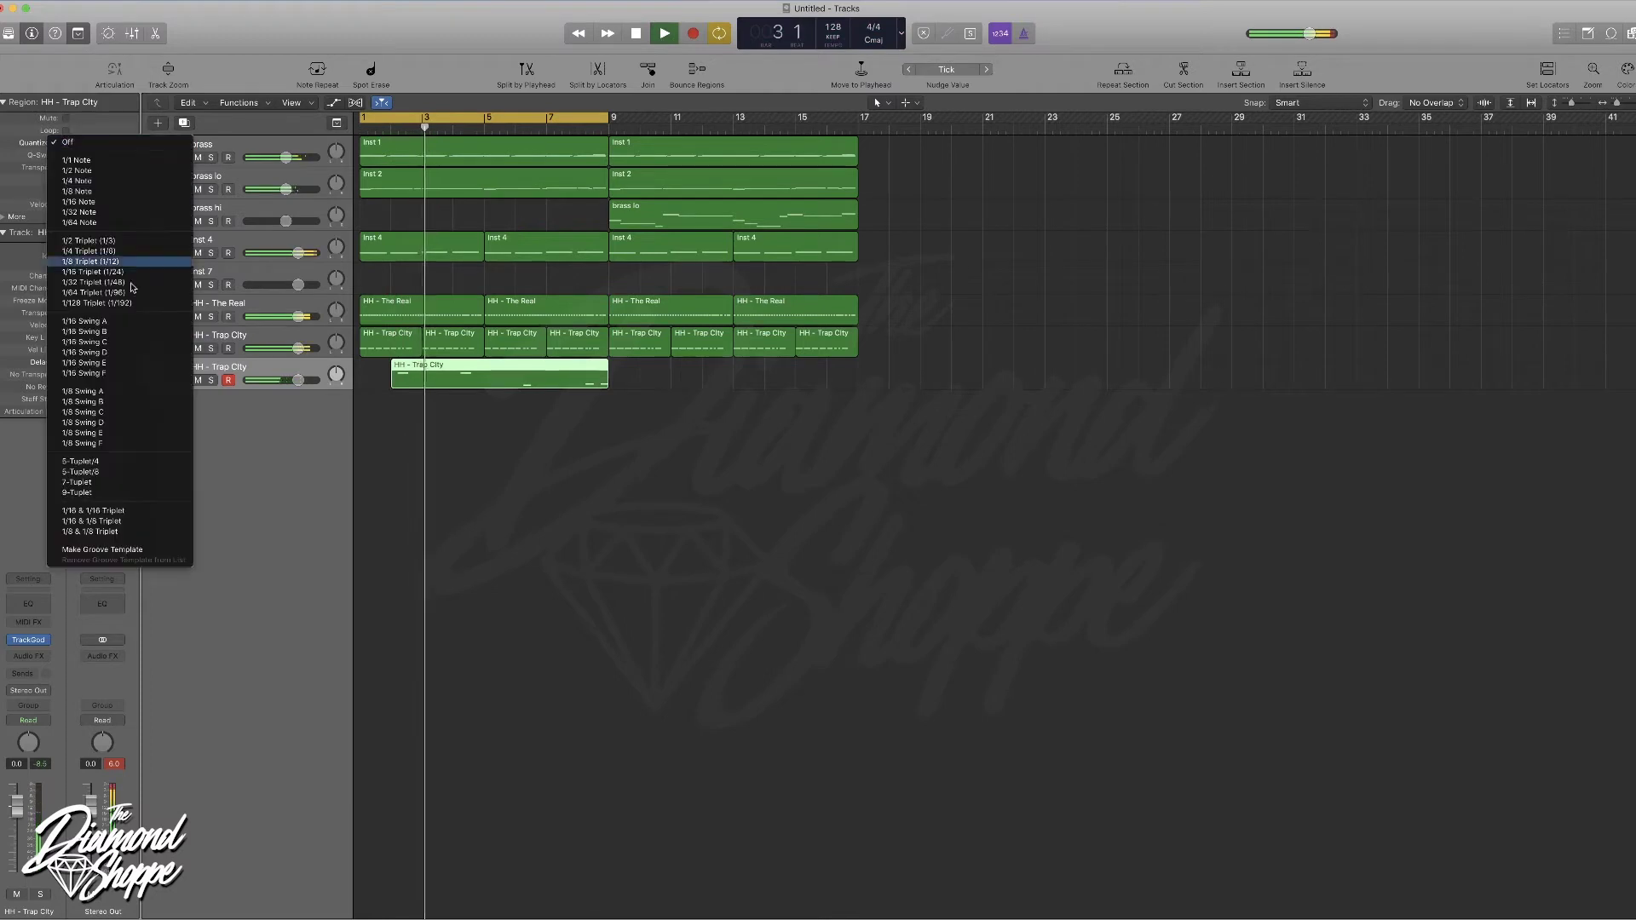
pyautogui.click(93, 391)
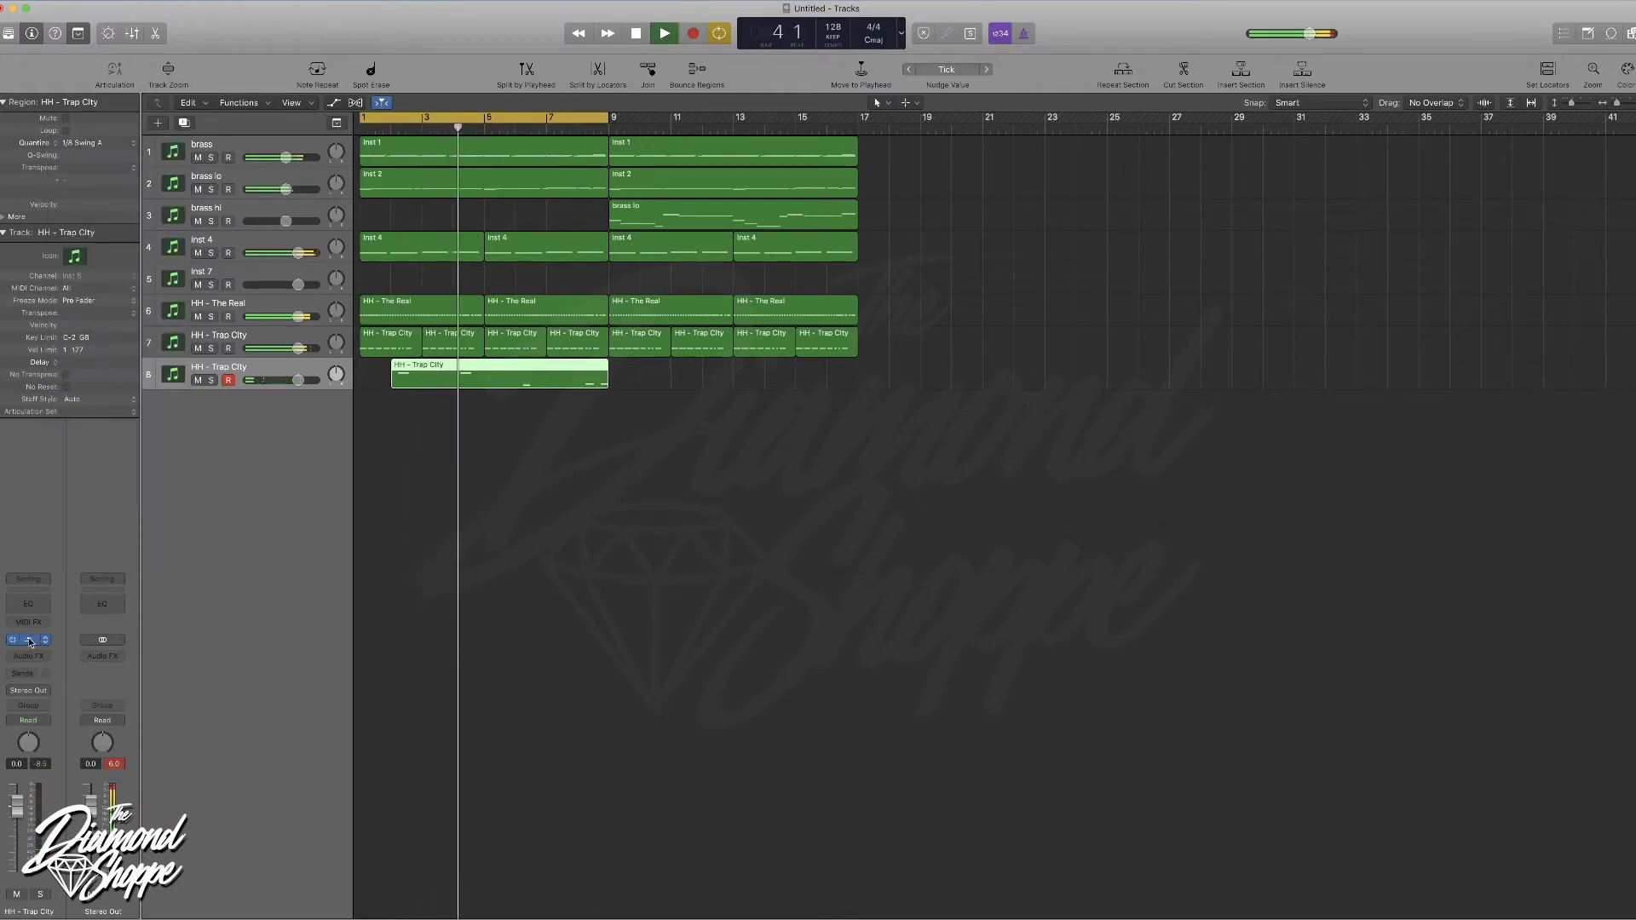
# - Transpose the first two notes of the open hi-hat region down one octave in the Piano Roll
pyautogui.doubleClick(490, 384)
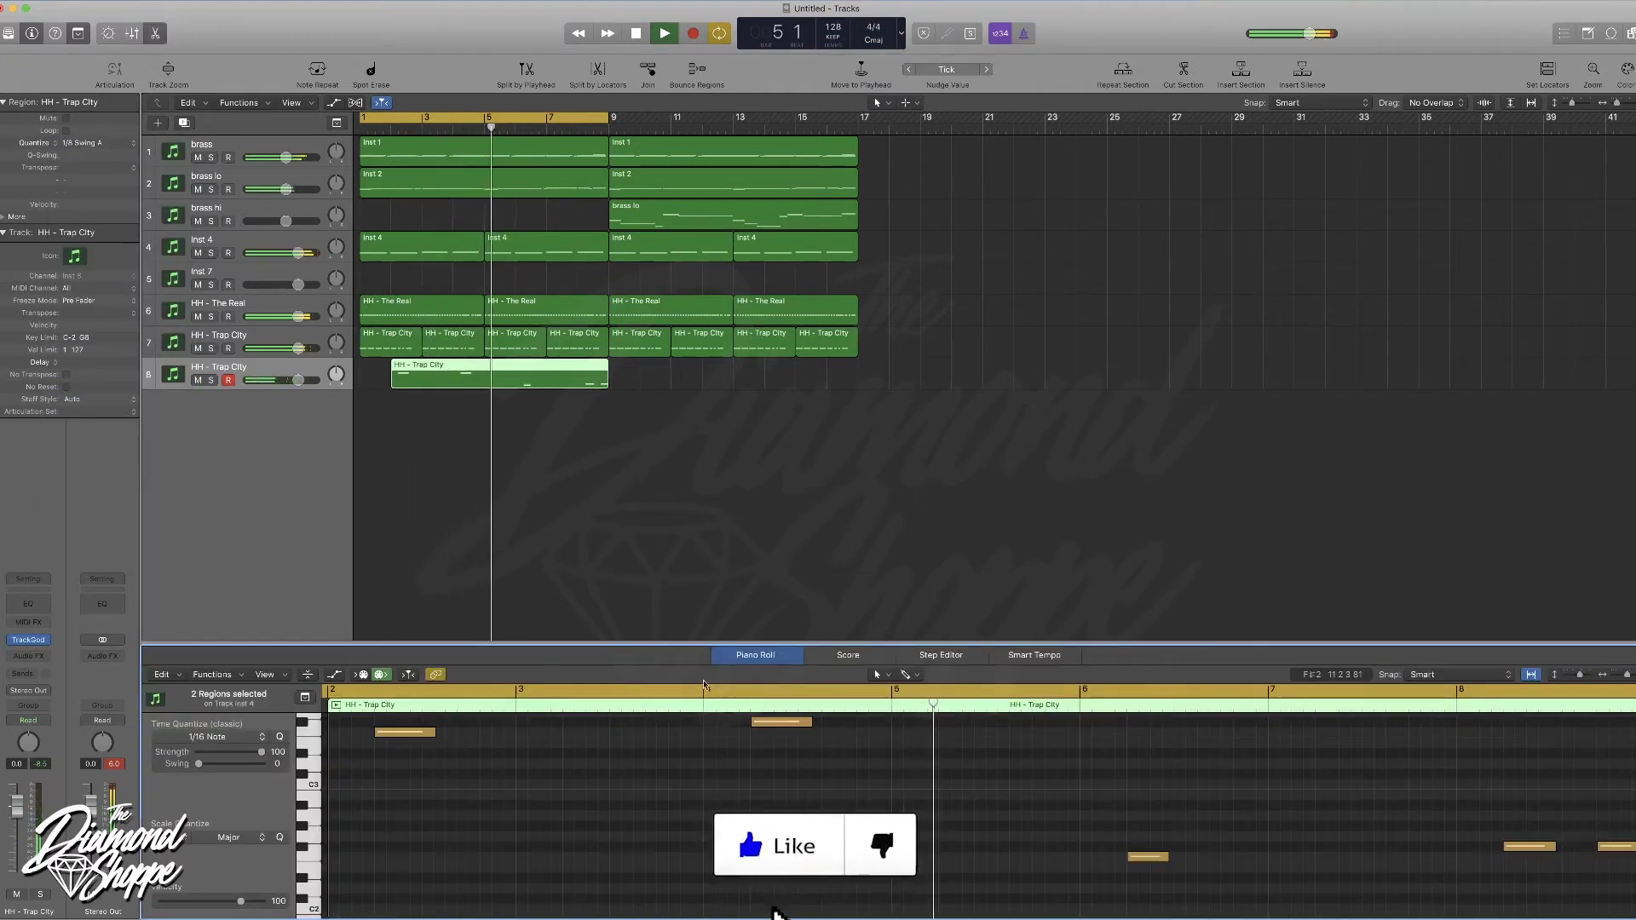
pyautogui.moveTo(825, 772); pyautogui.dragTo(372, 726)
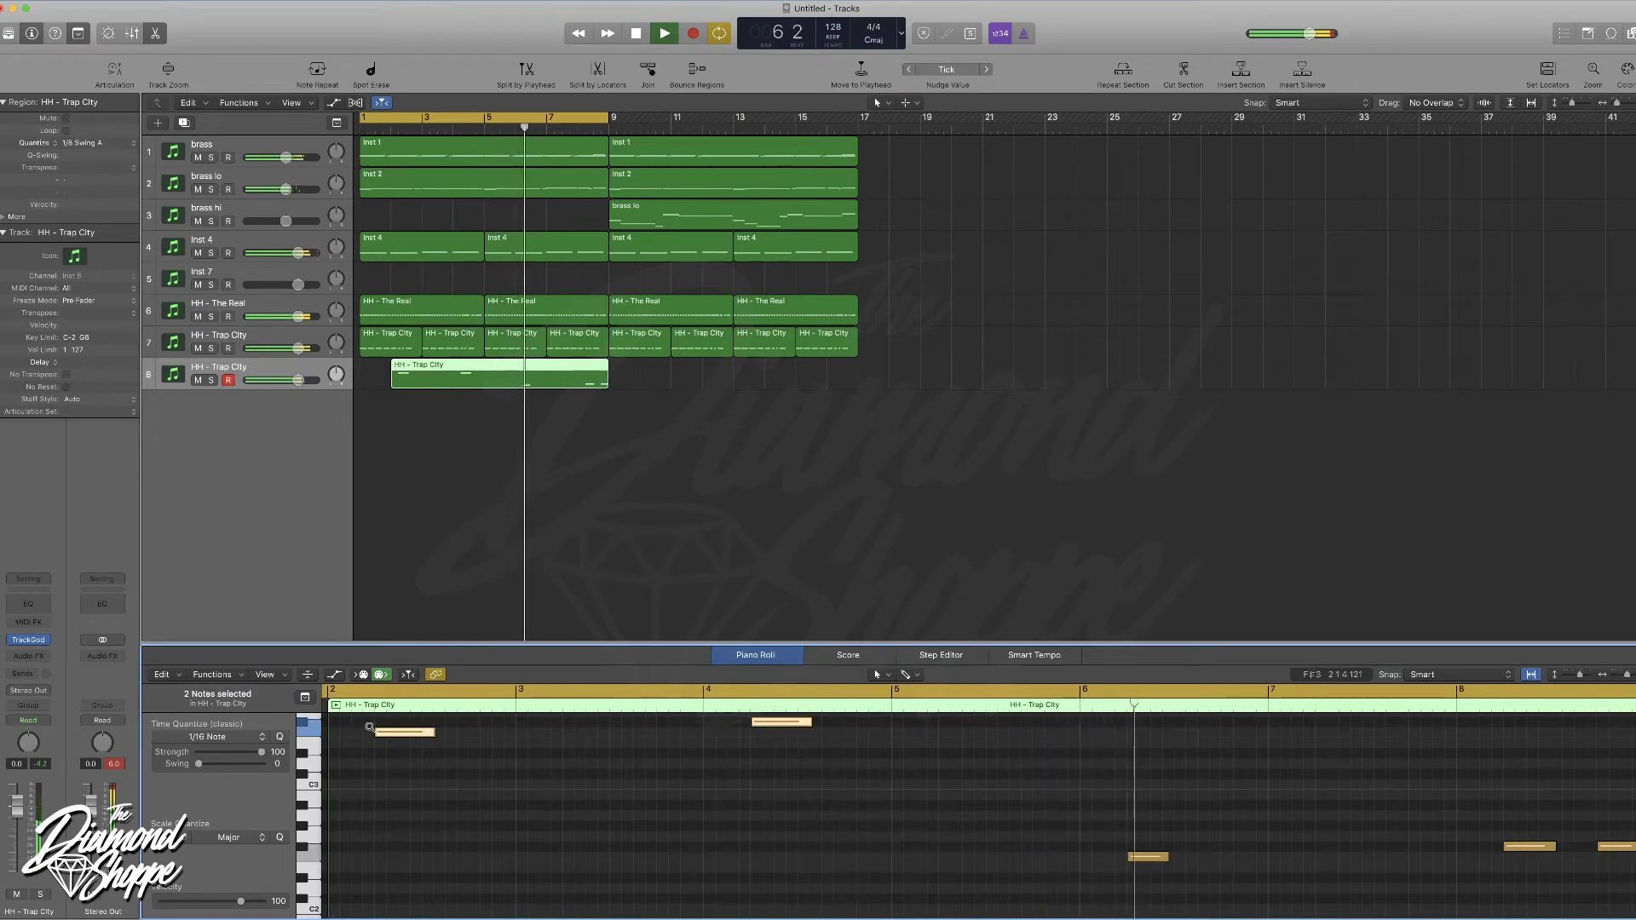
pyautogui.hotkey('shift', 'alt', 'Down')
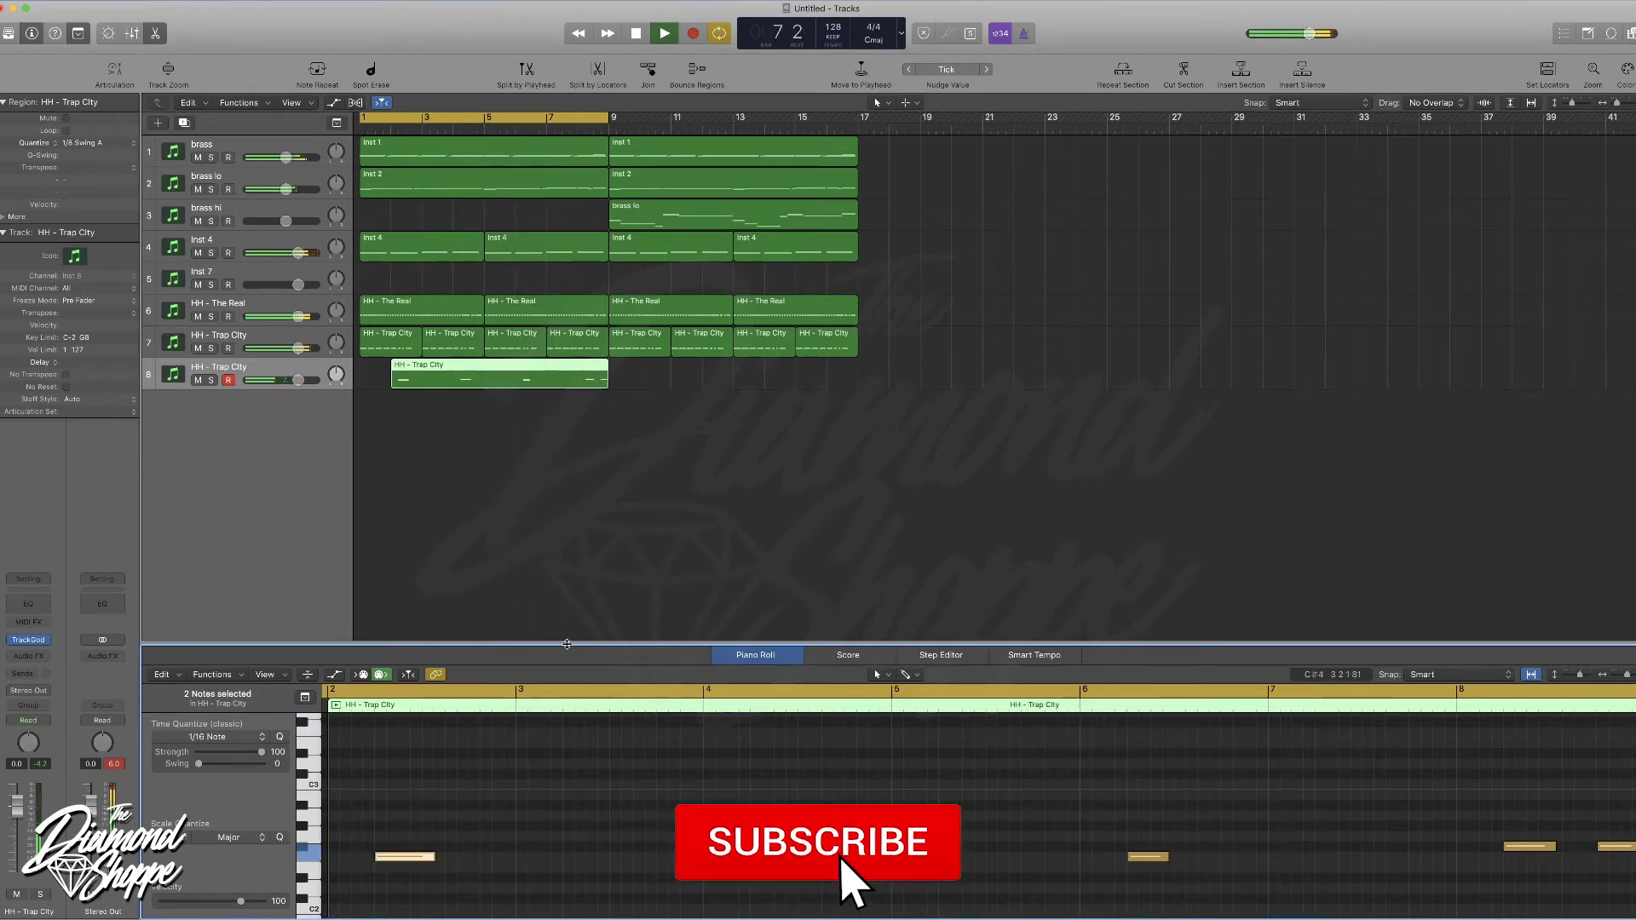
# - Hide the Piano Roll and copy the open hi-hat region into the second section, starting at bar 10
pyautogui.press('p')
pyautogui.moveTo(497, 375); pyautogui.dragTo(745, 376)
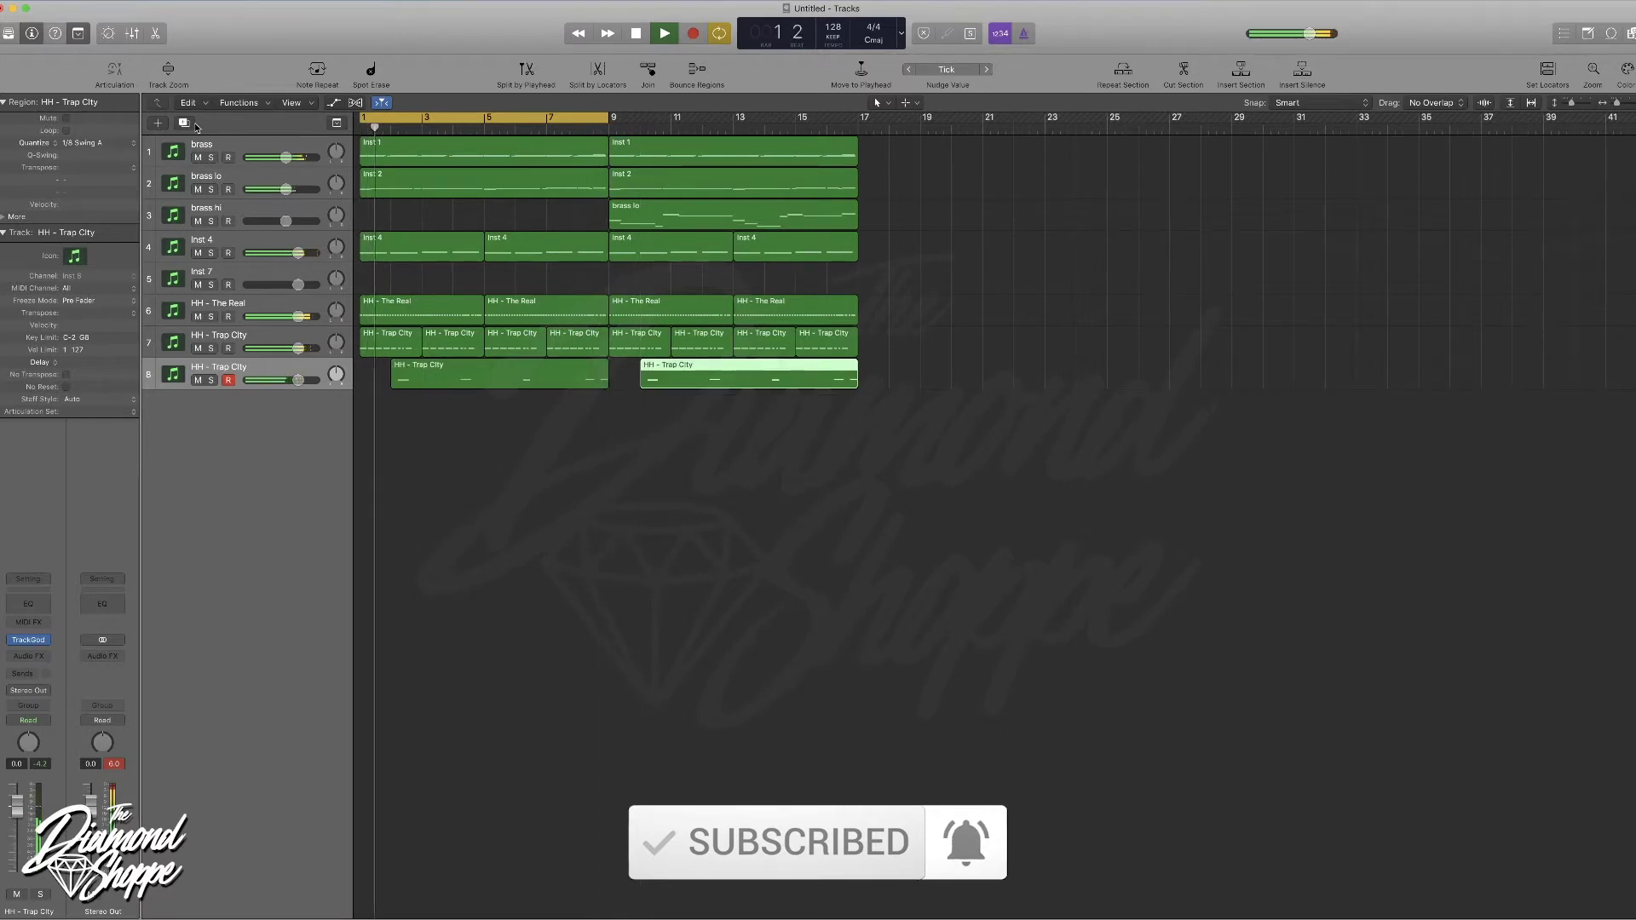
# - Duplicate the open hi-hat track and load TrackGod's CYM - Crash Party sound from the NEW RULEZ bank
pyautogui.press('super+d')
pyautogui.click(23, 642)
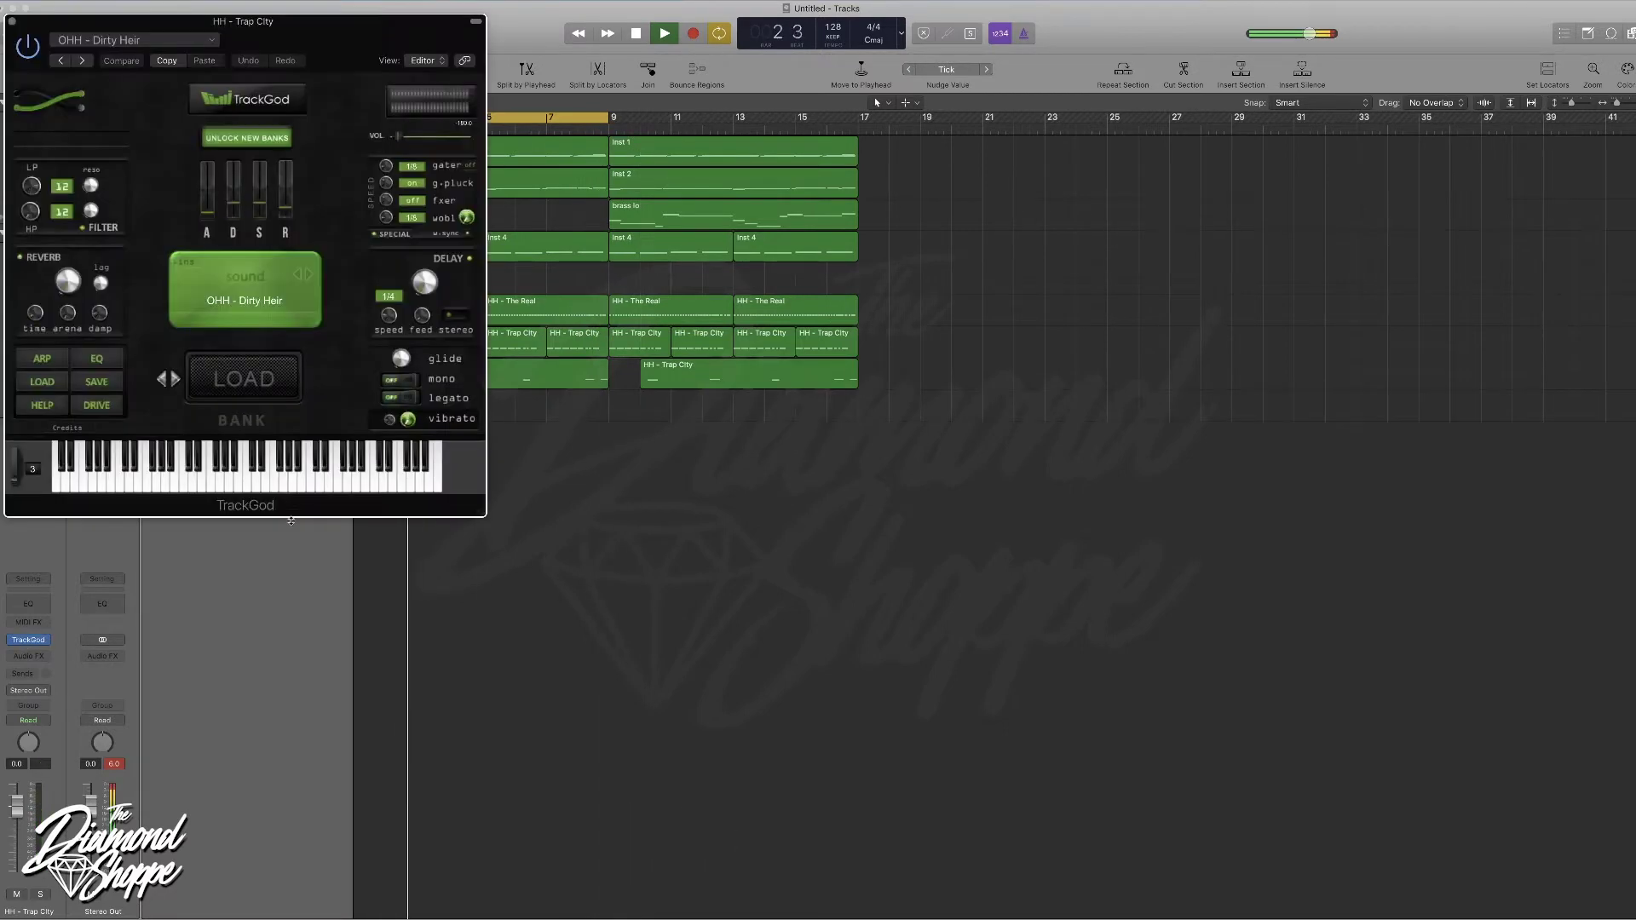
pyautogui.click(265, 386)
pyautogui.click(247, 329)
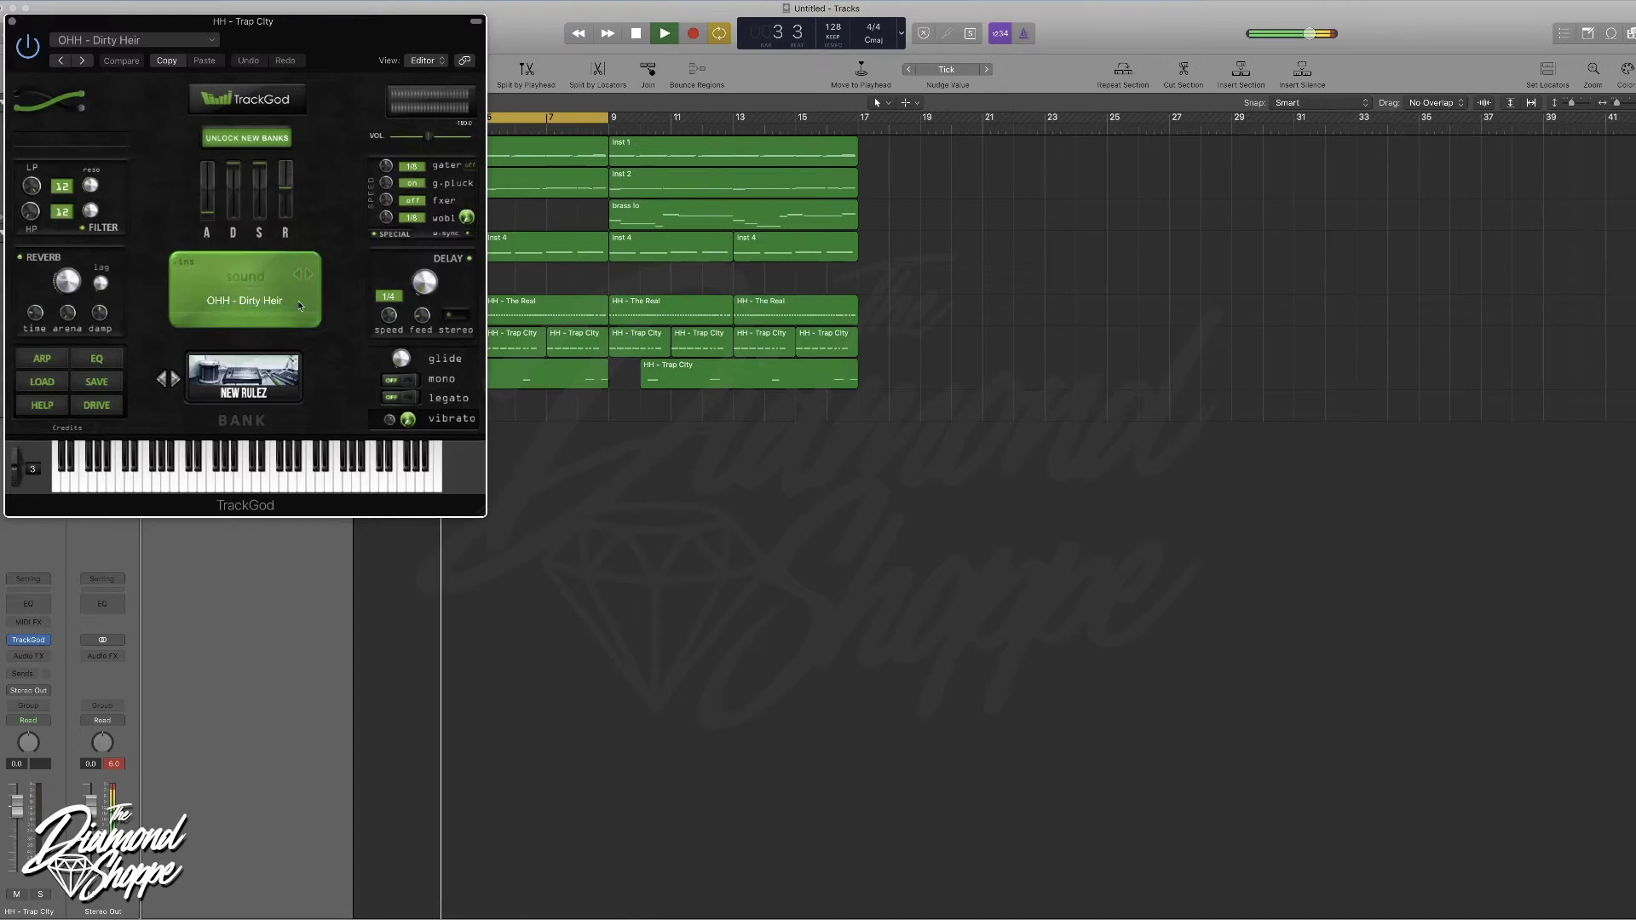
pyautogui.click(316, 383)
pyautogui.click(341, 597)
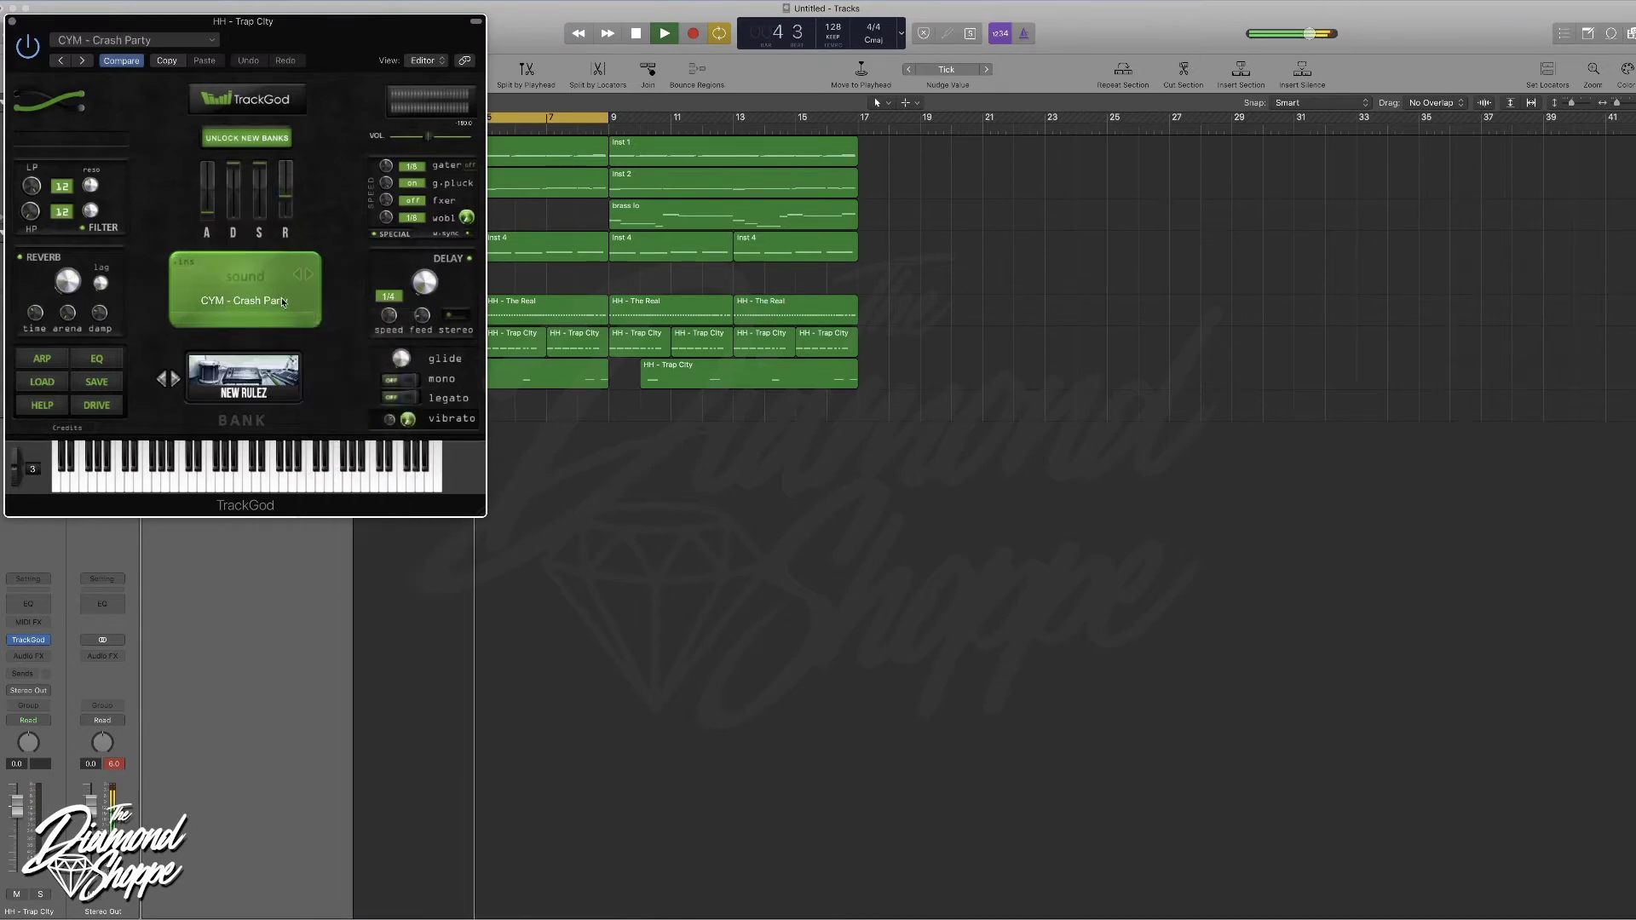
# - Raise the Crash Party sound's volume to 100 and its release to 15.00 in TrackGod
pyautogui.moveTo(427, 136); pyautogui.dragTo(467, 136)
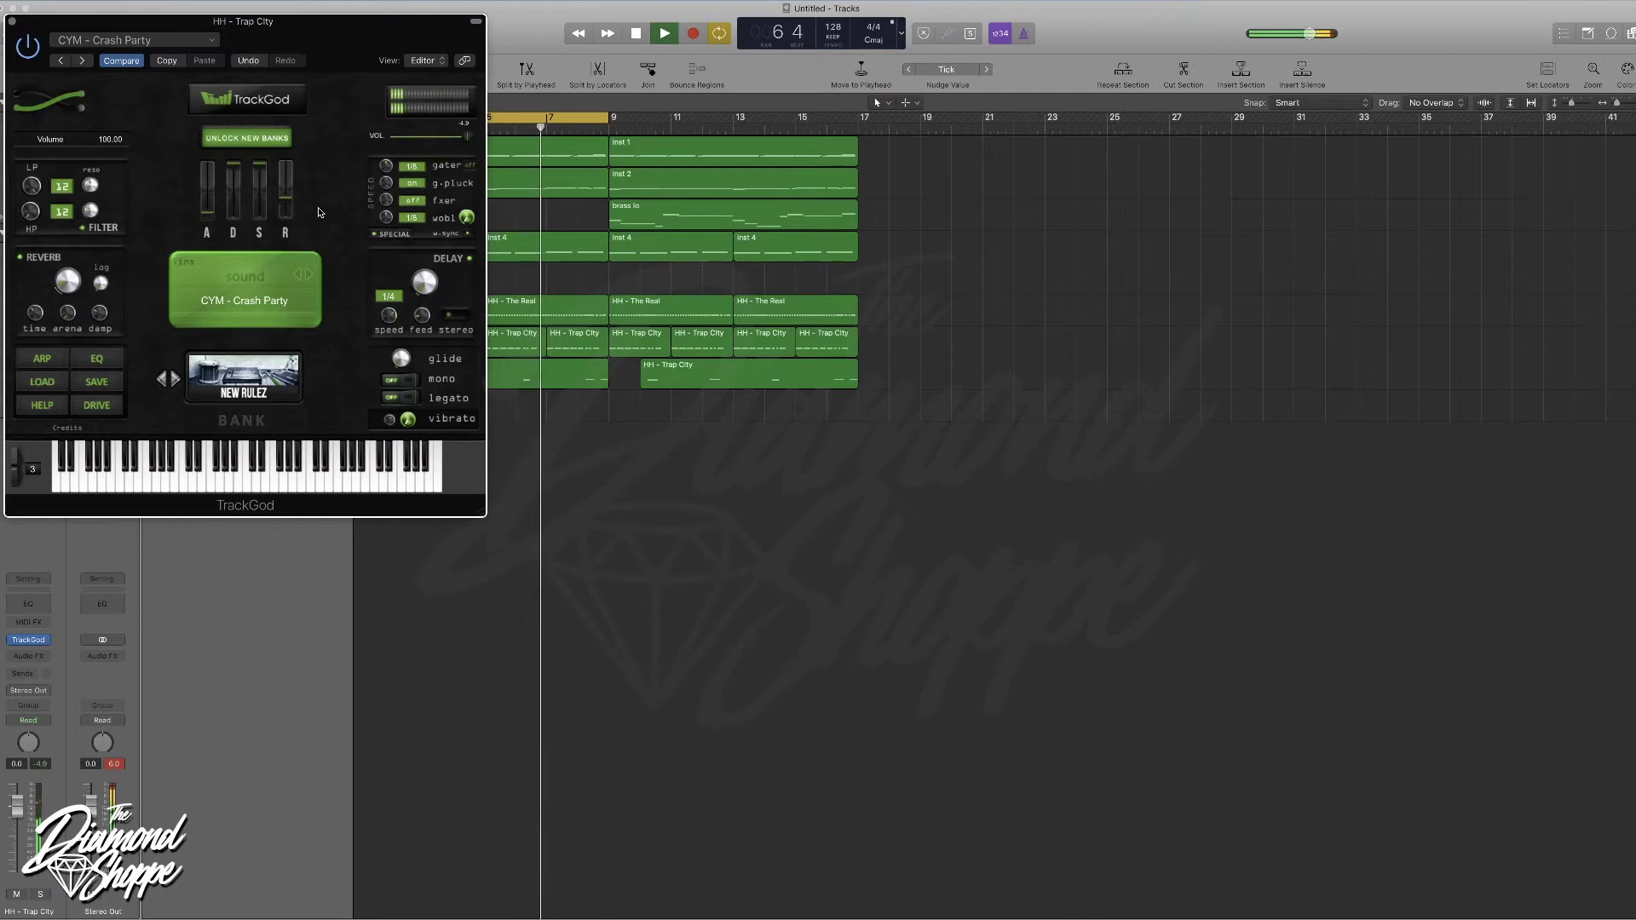
pyautogui.click(285, 191)
pyautogui.moveTo(285, 190); pyautogui.dragTo(312, 120)
# - Record a single crash hit at bar 1 on the new track and quantize the region to 1/1 Note
pyautogui.press('space')
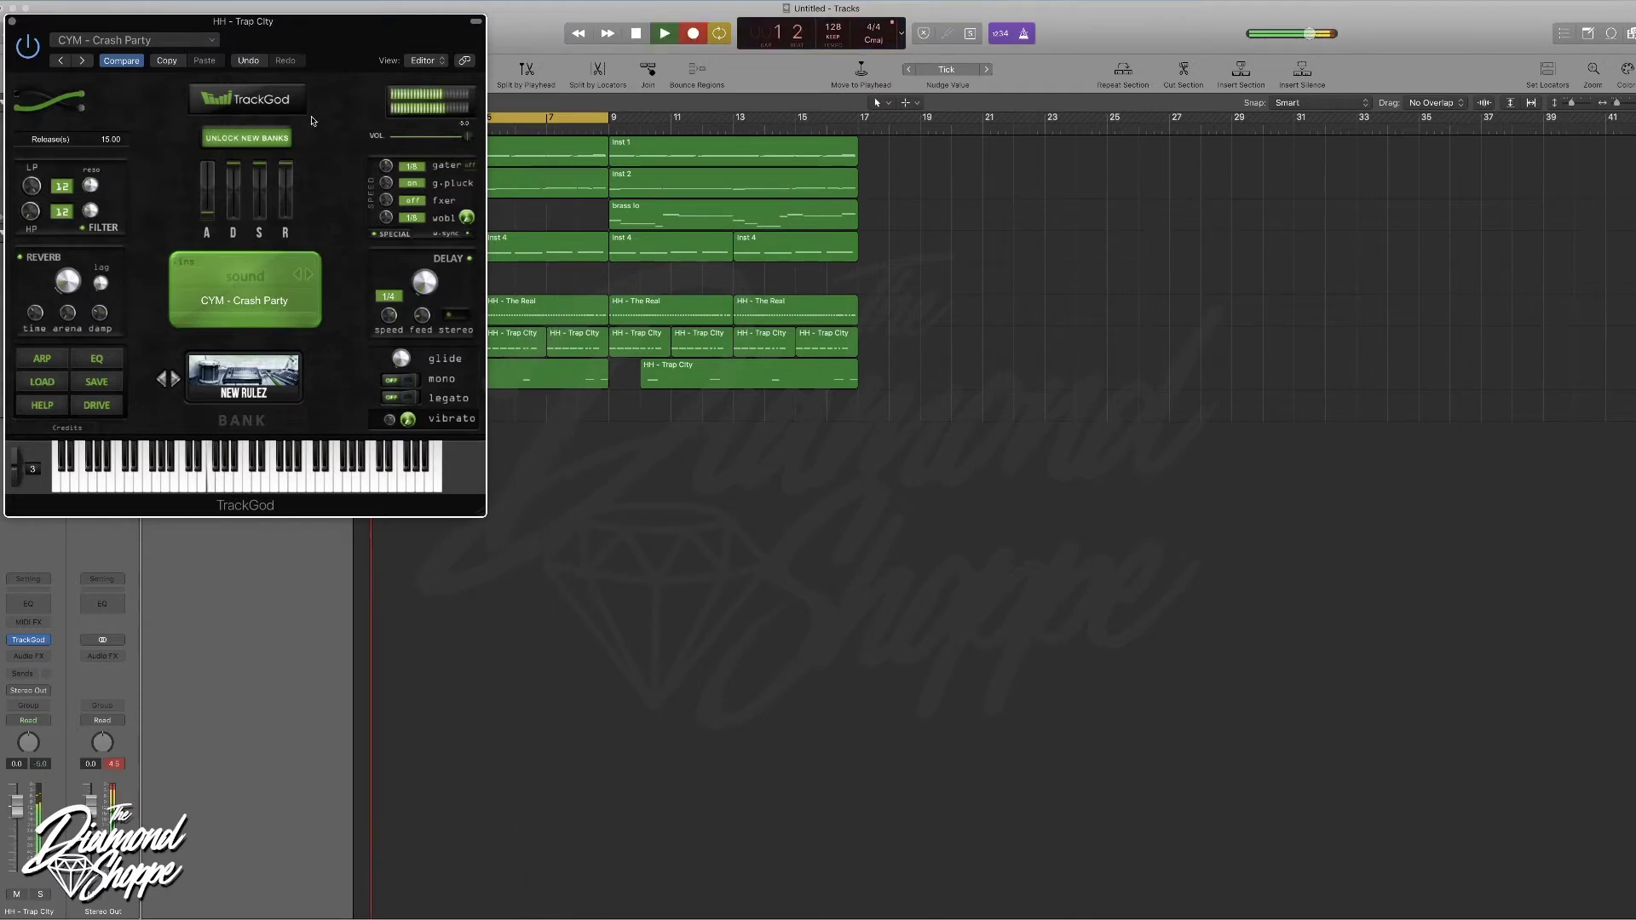
pyautogui.click(12, 21)
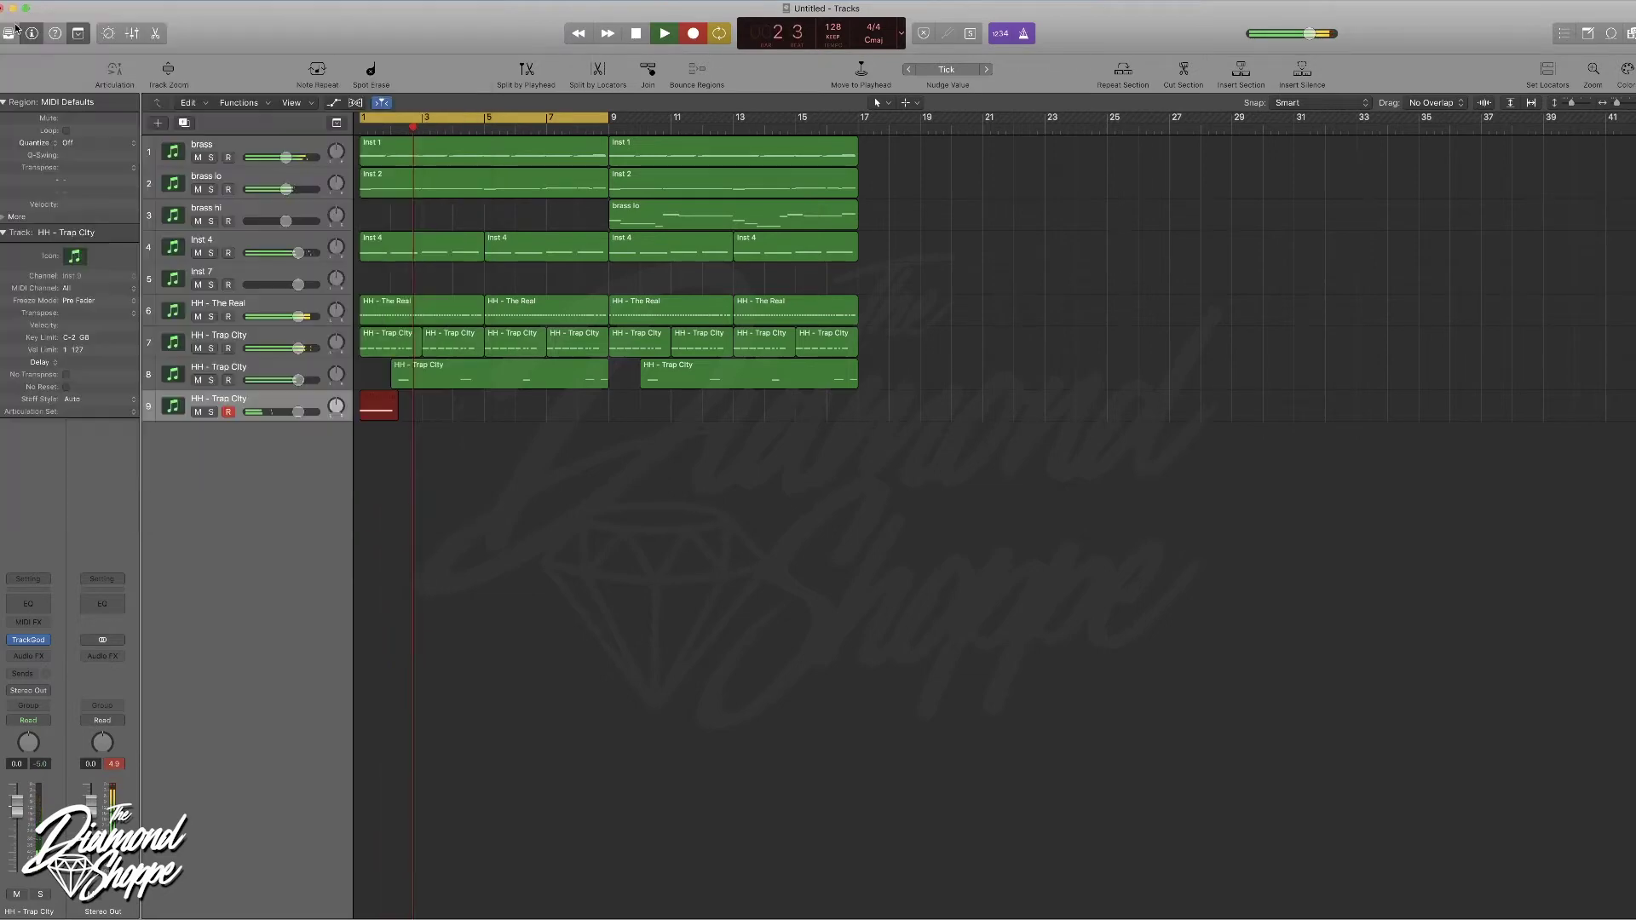
pyautogui.click(102, 143)
pyautogui.click(102, 160)
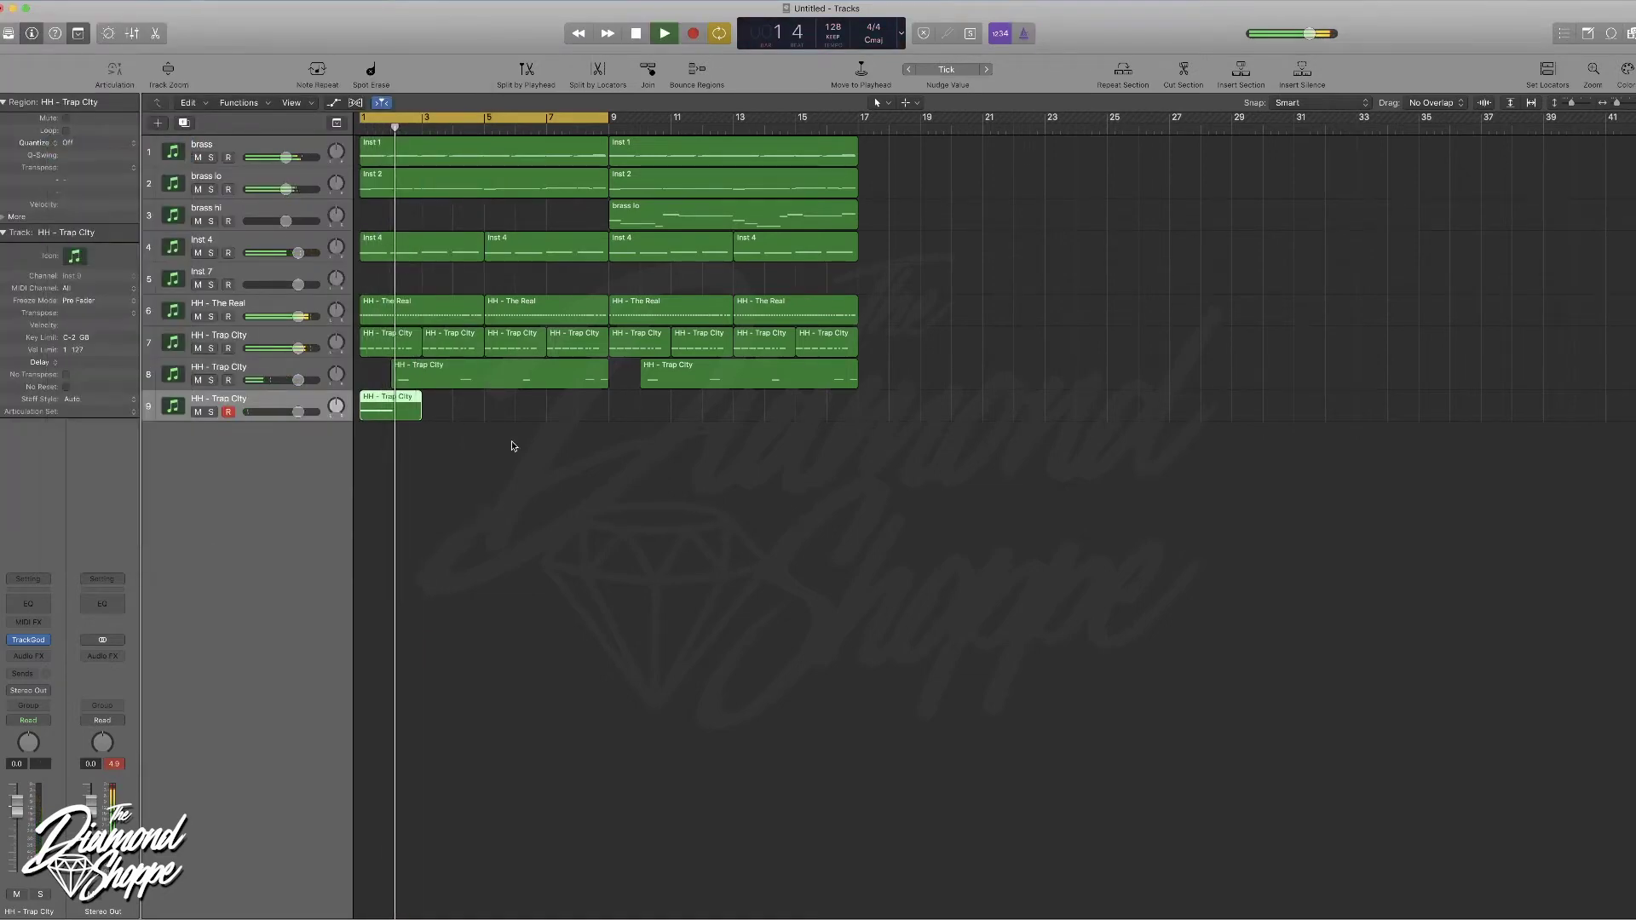
# - Rename the cymbal track crash and the open hi-hat track above it openhat
pyautogui.doubleClick(222, 399)
pyautogui.write('crash')
pyautogui.press('Return')
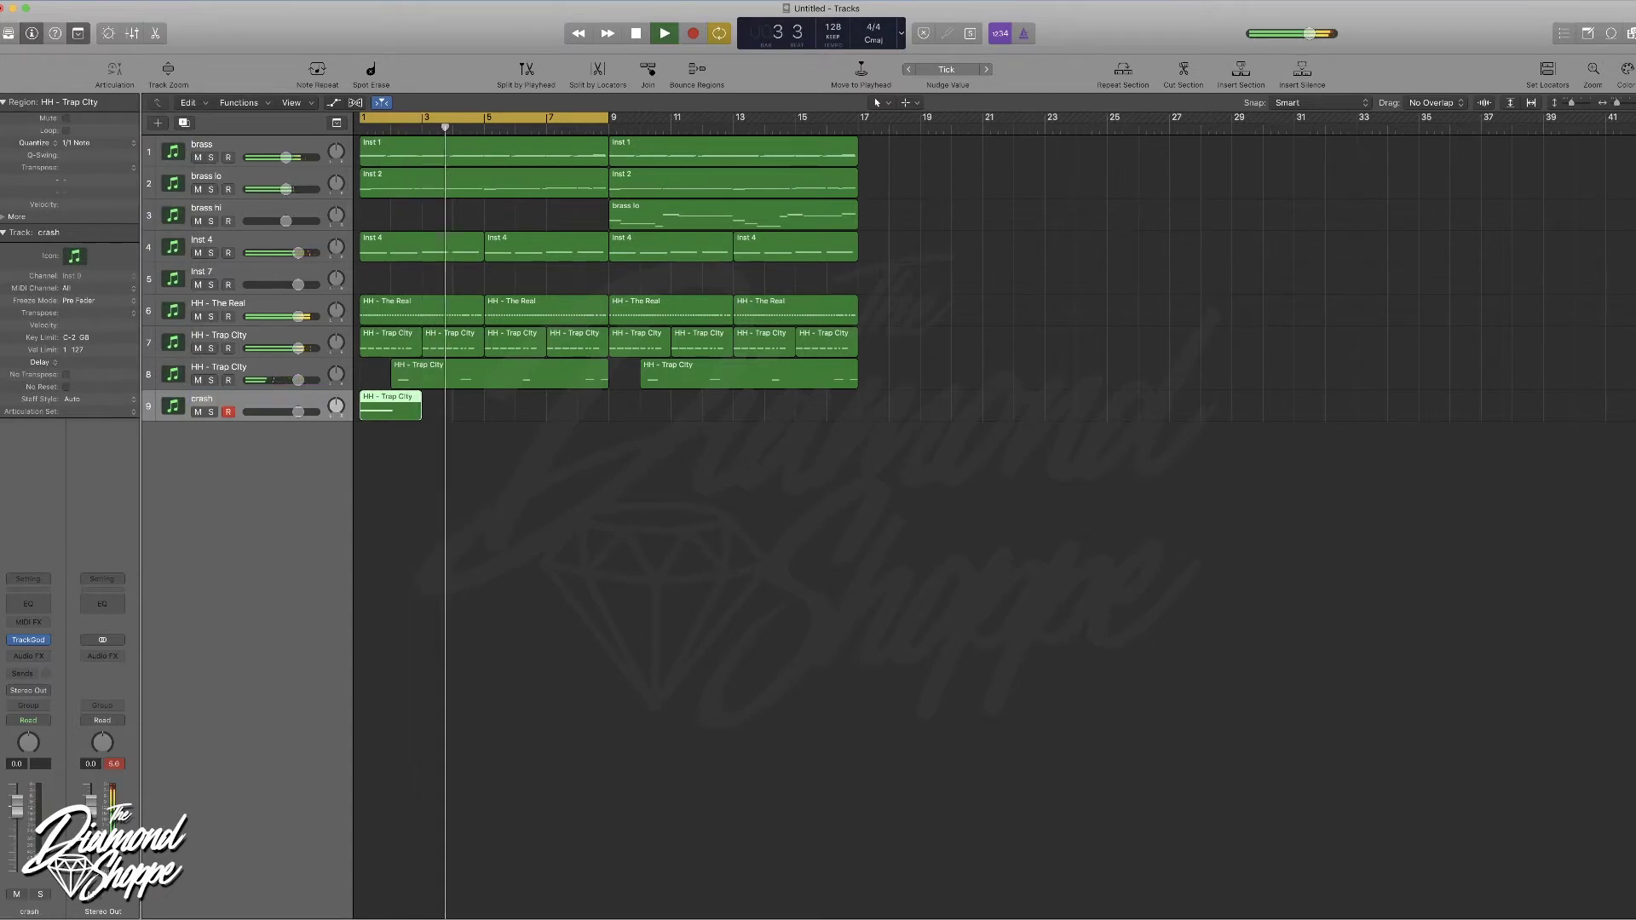
pyautogui.click(478, 375)
pyautogui.doubleClick(217, 366)
pyautogui.write('opc')
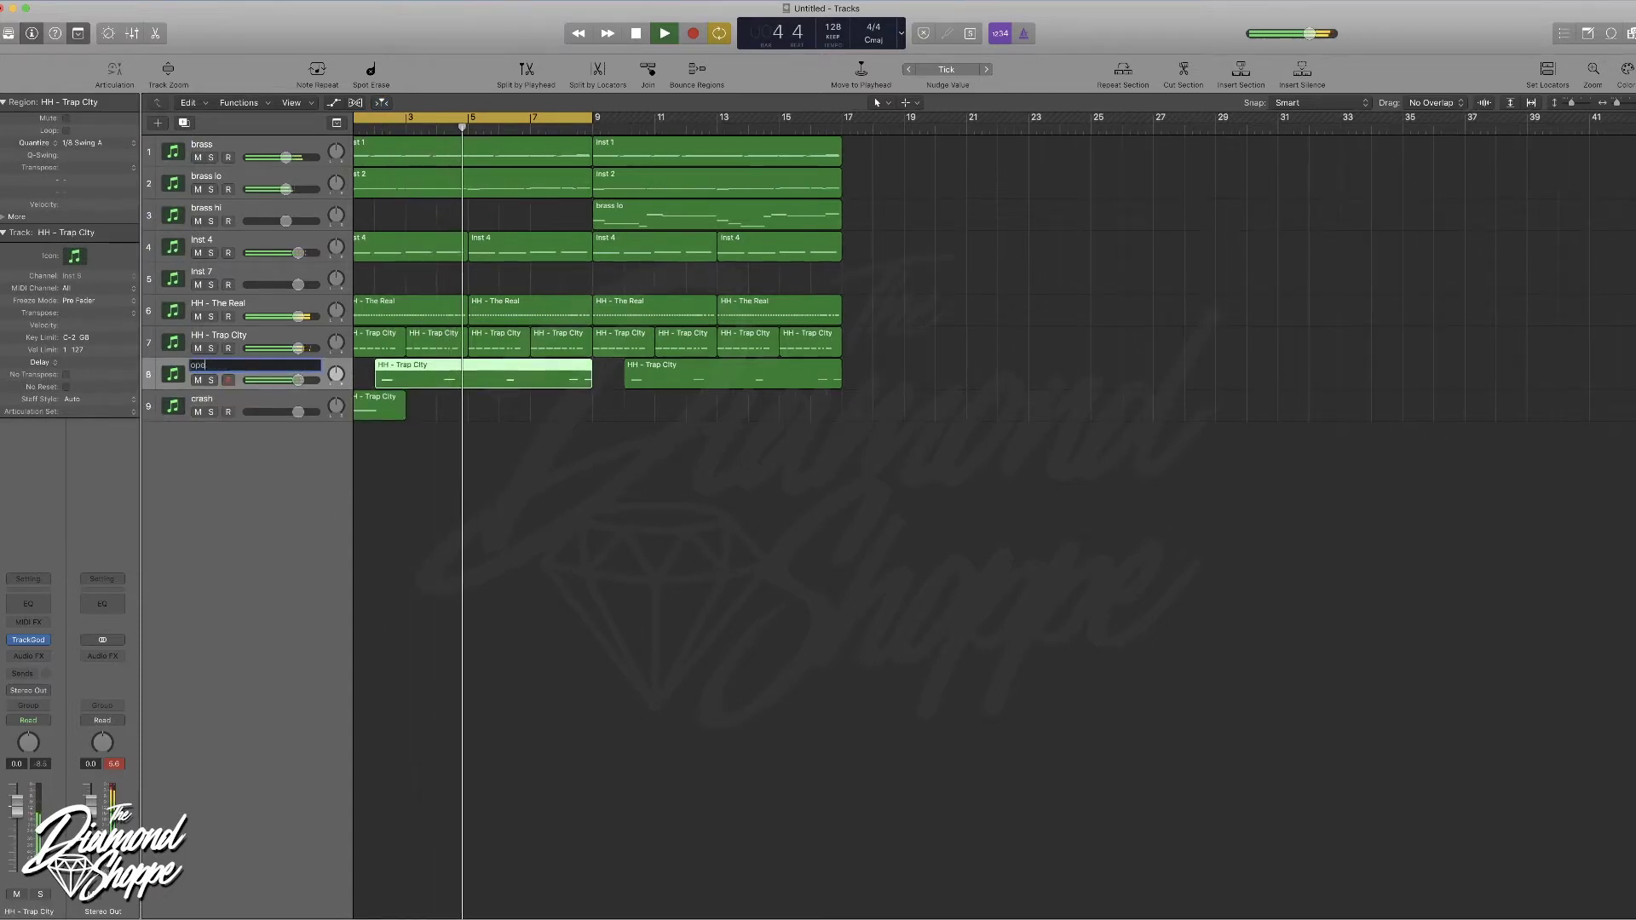
pyautogui.write('nhat')
pyautogui.press('Return')
pyautogui.hscroll(-2, 445, 503)
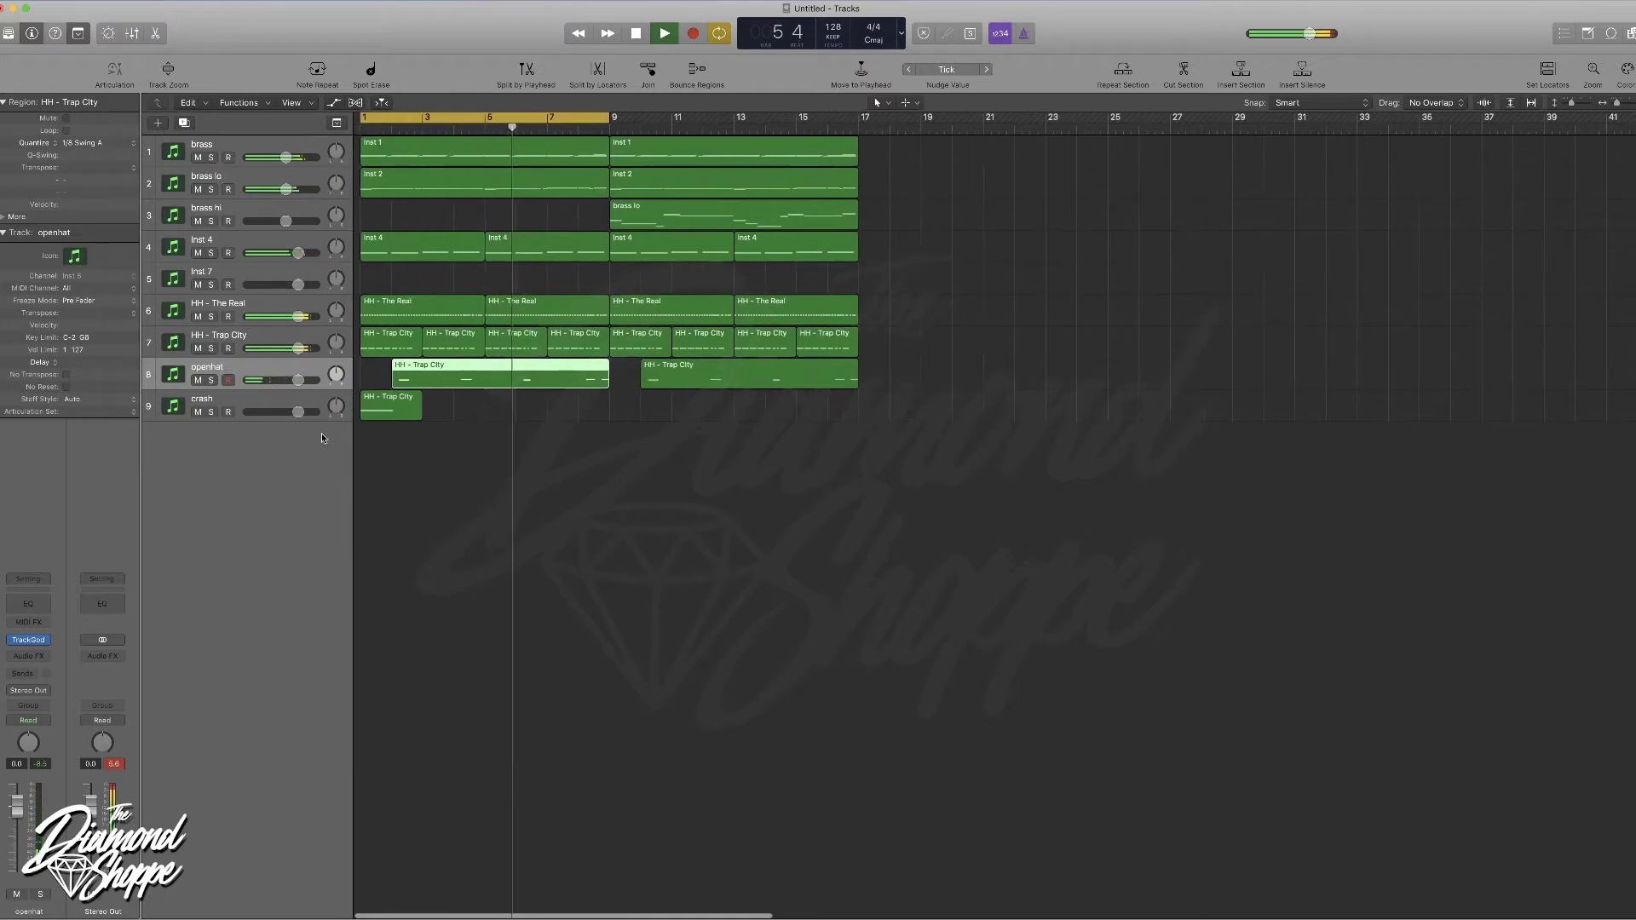
# - Replace the crash track's TrackGod sound with CYM - Cymbolic and audition it from bar 1
pyautogui.click(264, 406)
pyautogui.press('Return')
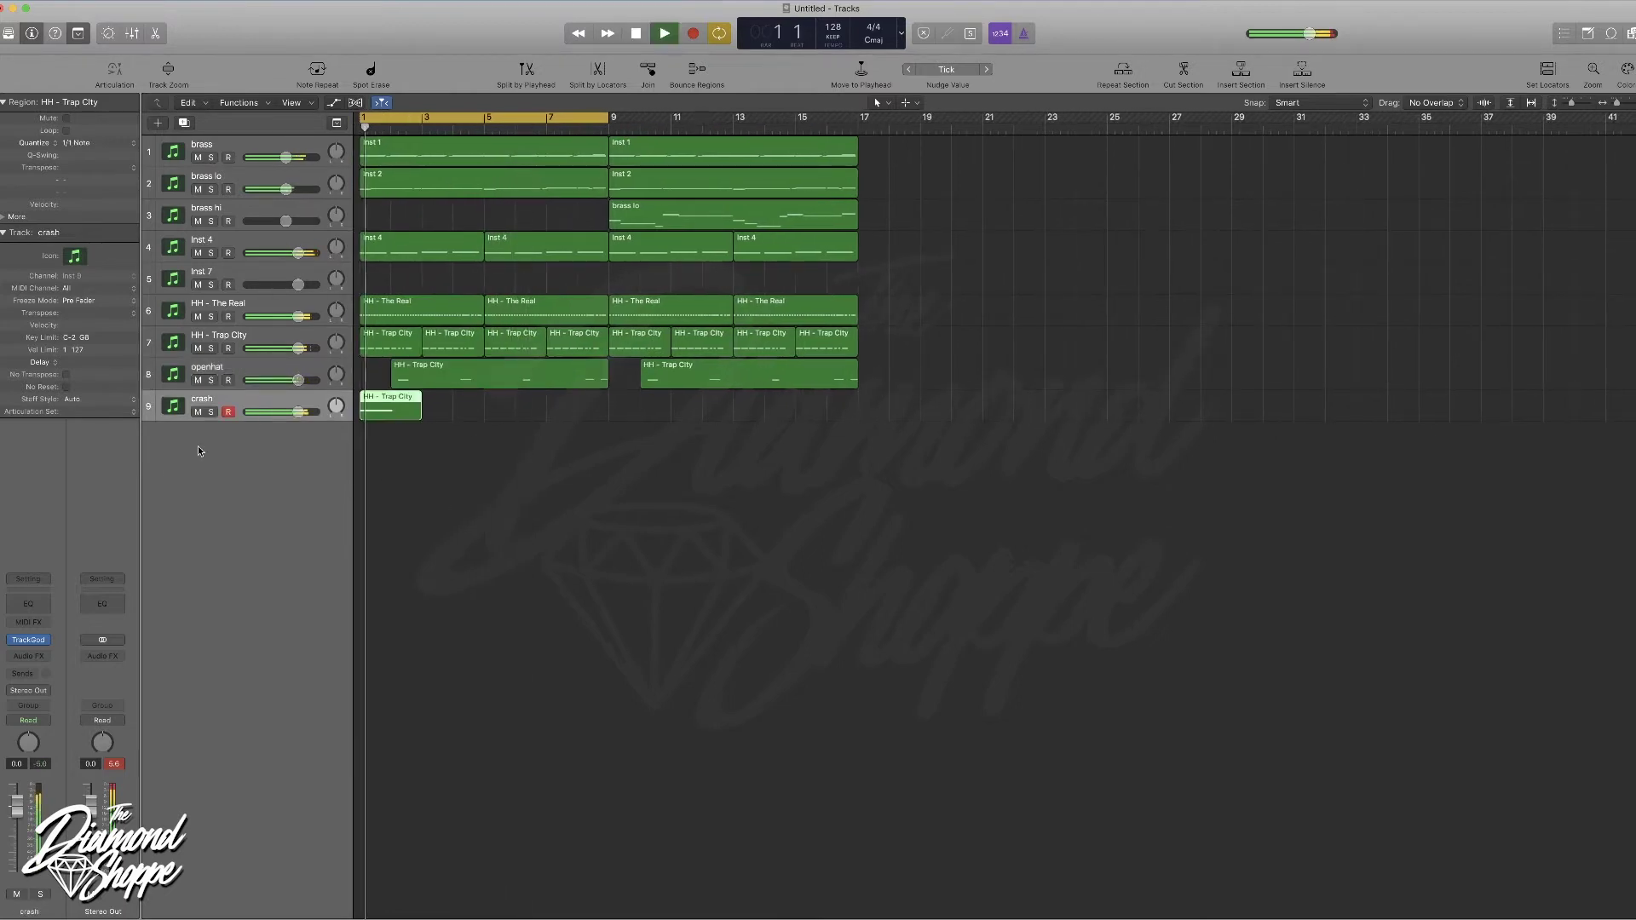
pyautogui.click(32, 641)
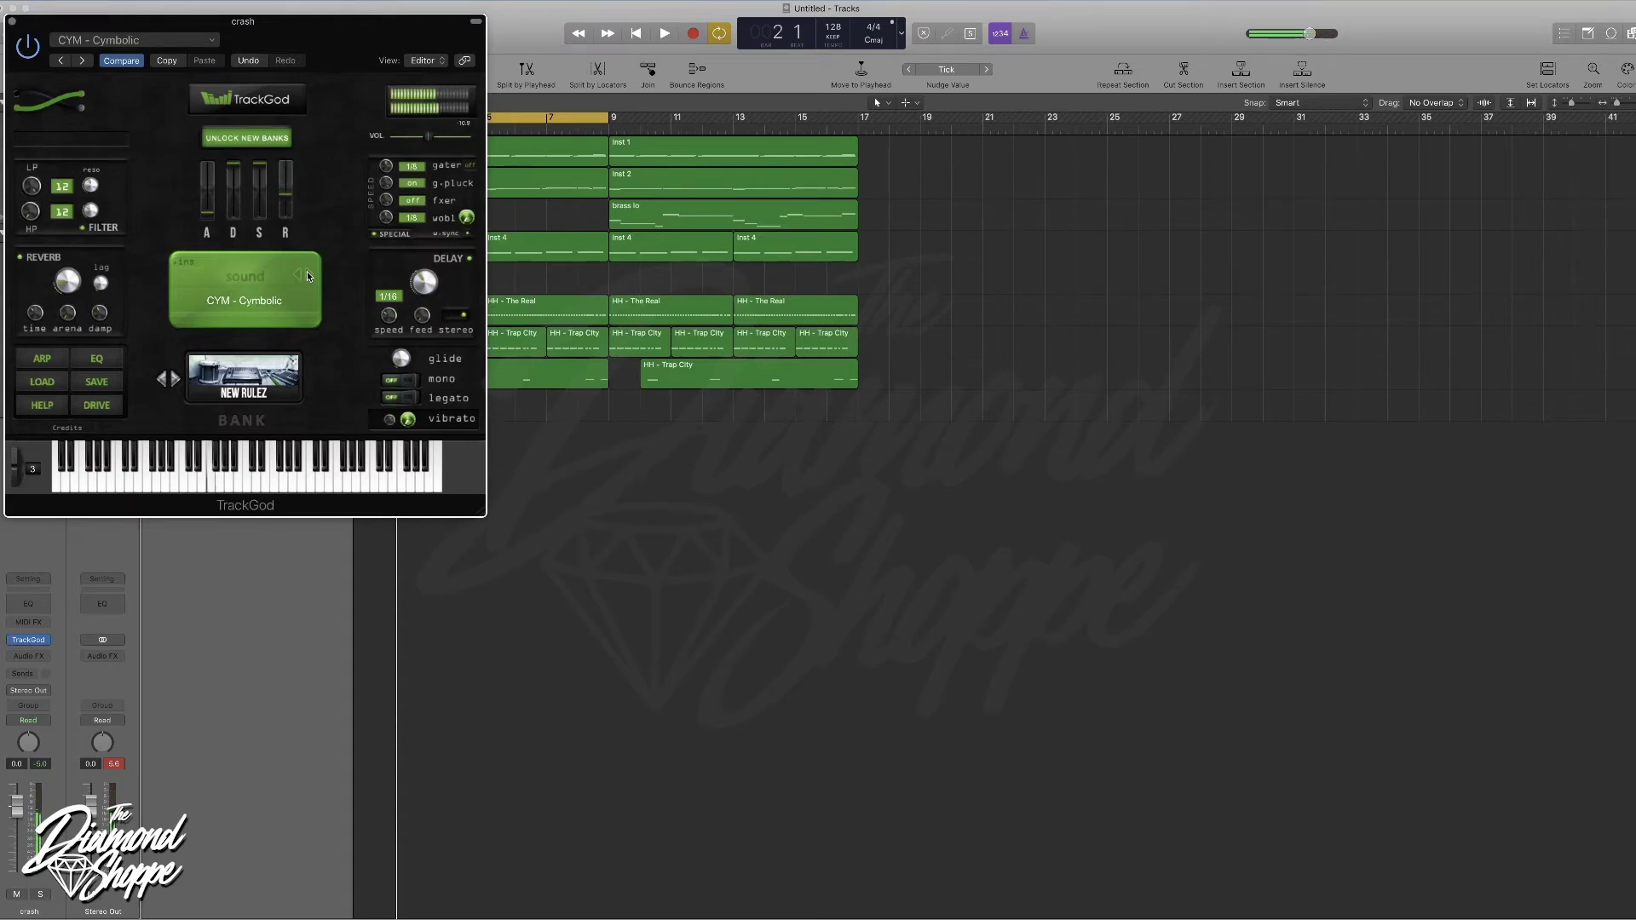
pyautogui.press('space')
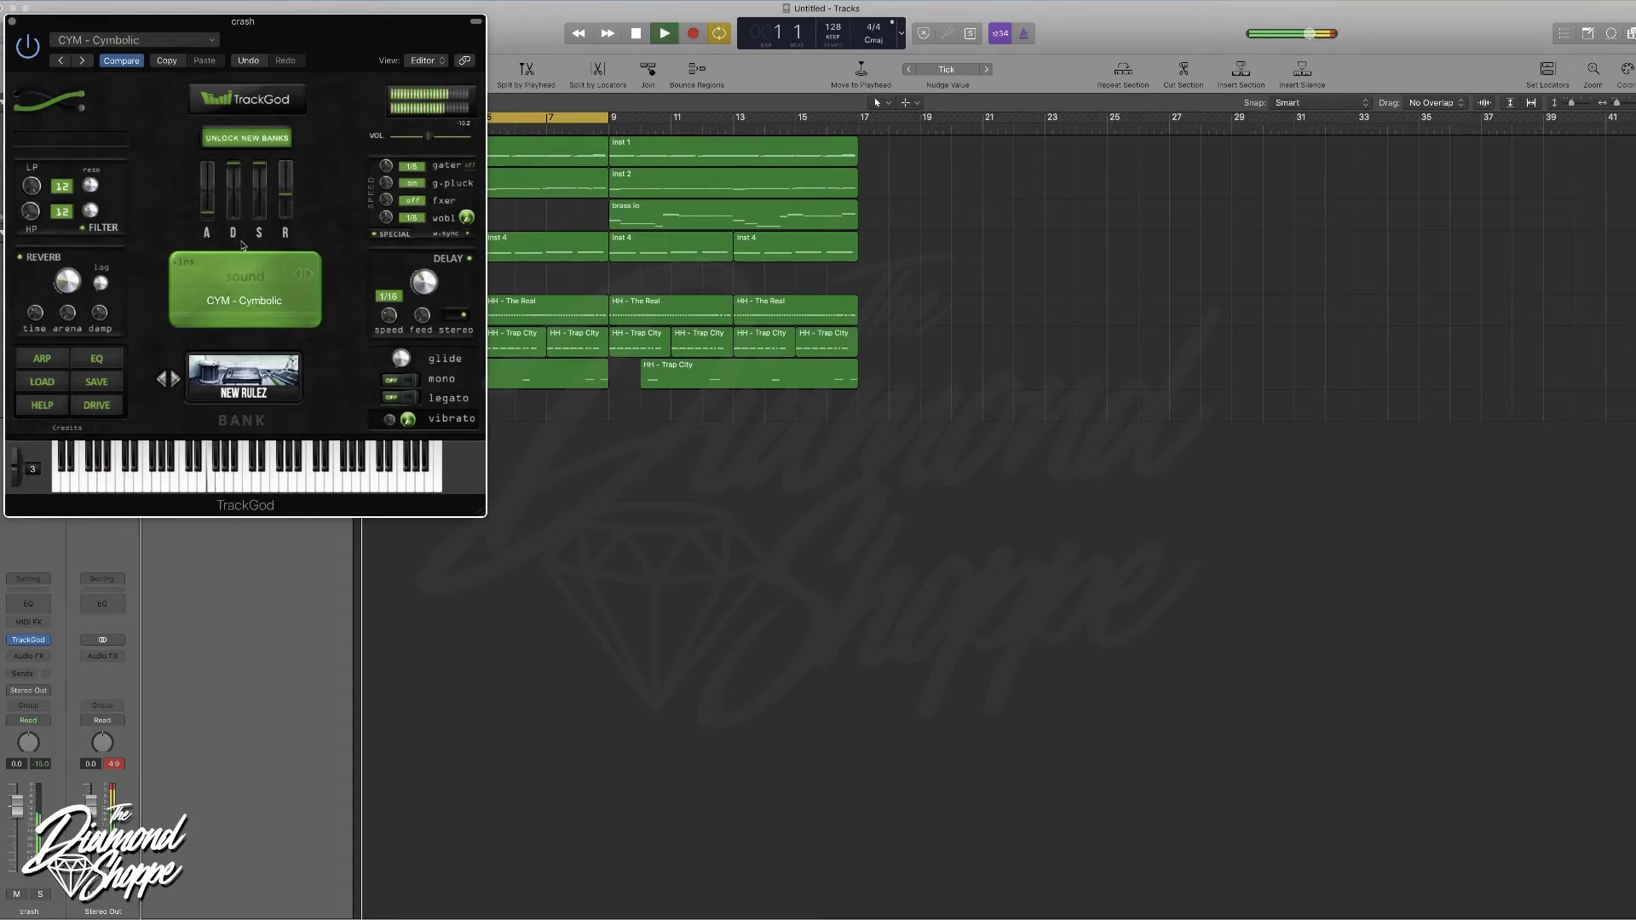
pyautogui.click(11, 21)
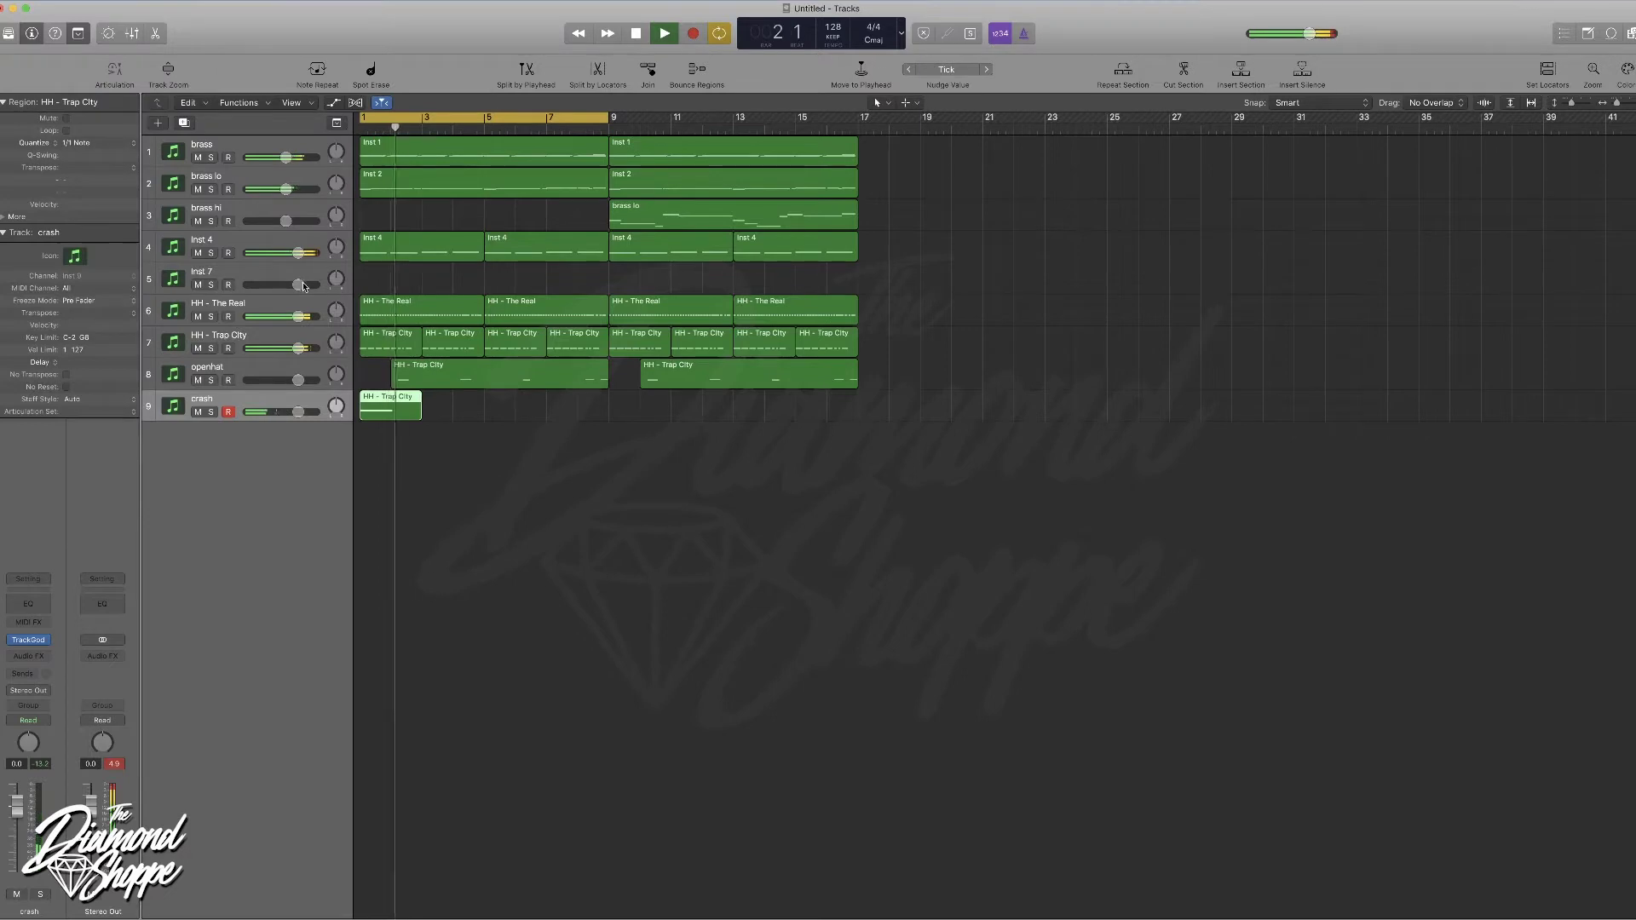
# - Rename the Inst 4 track triopenhat and move it directly above the openhat track
pyautogui.doubleClick(204, 238)
pyautogui.write('tr')
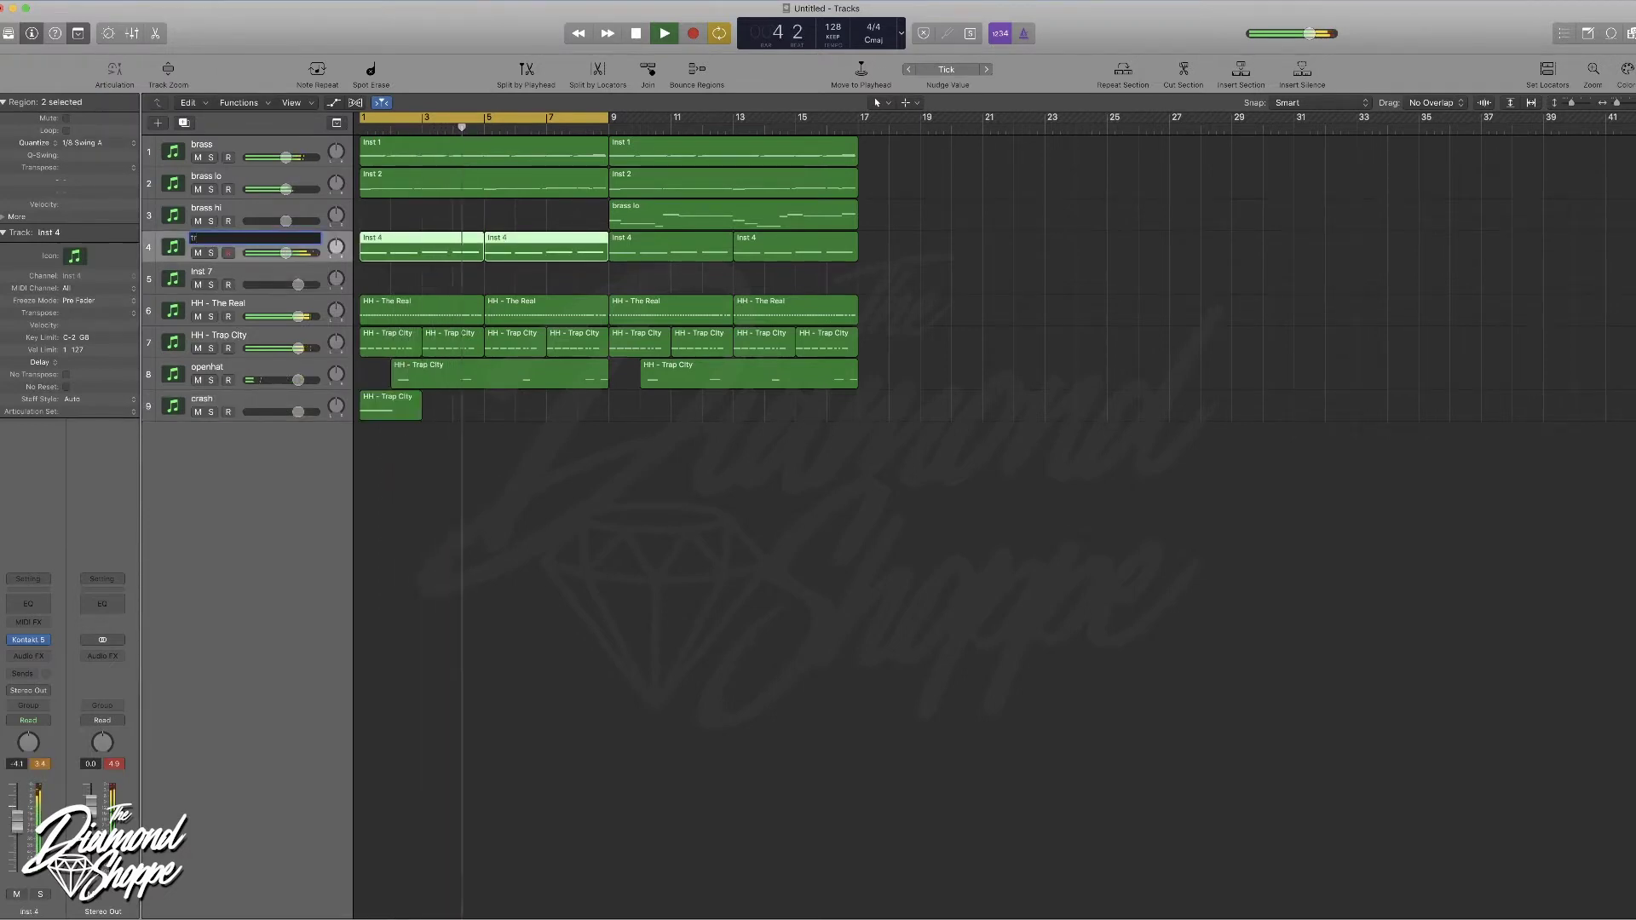
pyautogui.write('i')
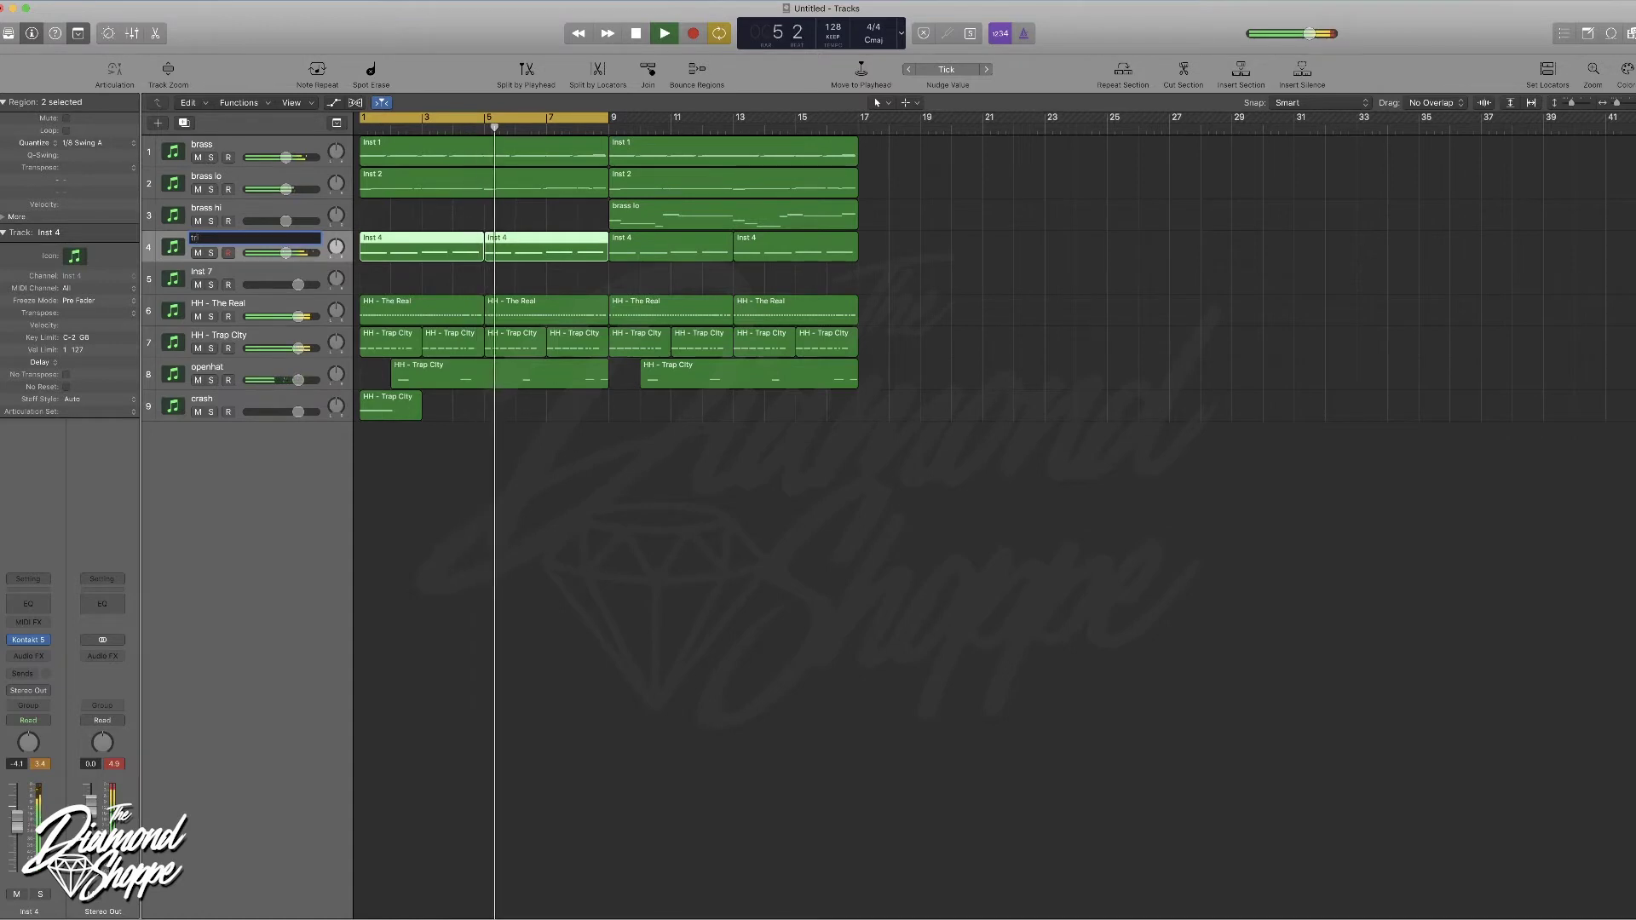
pyautogui.write('poenhat')
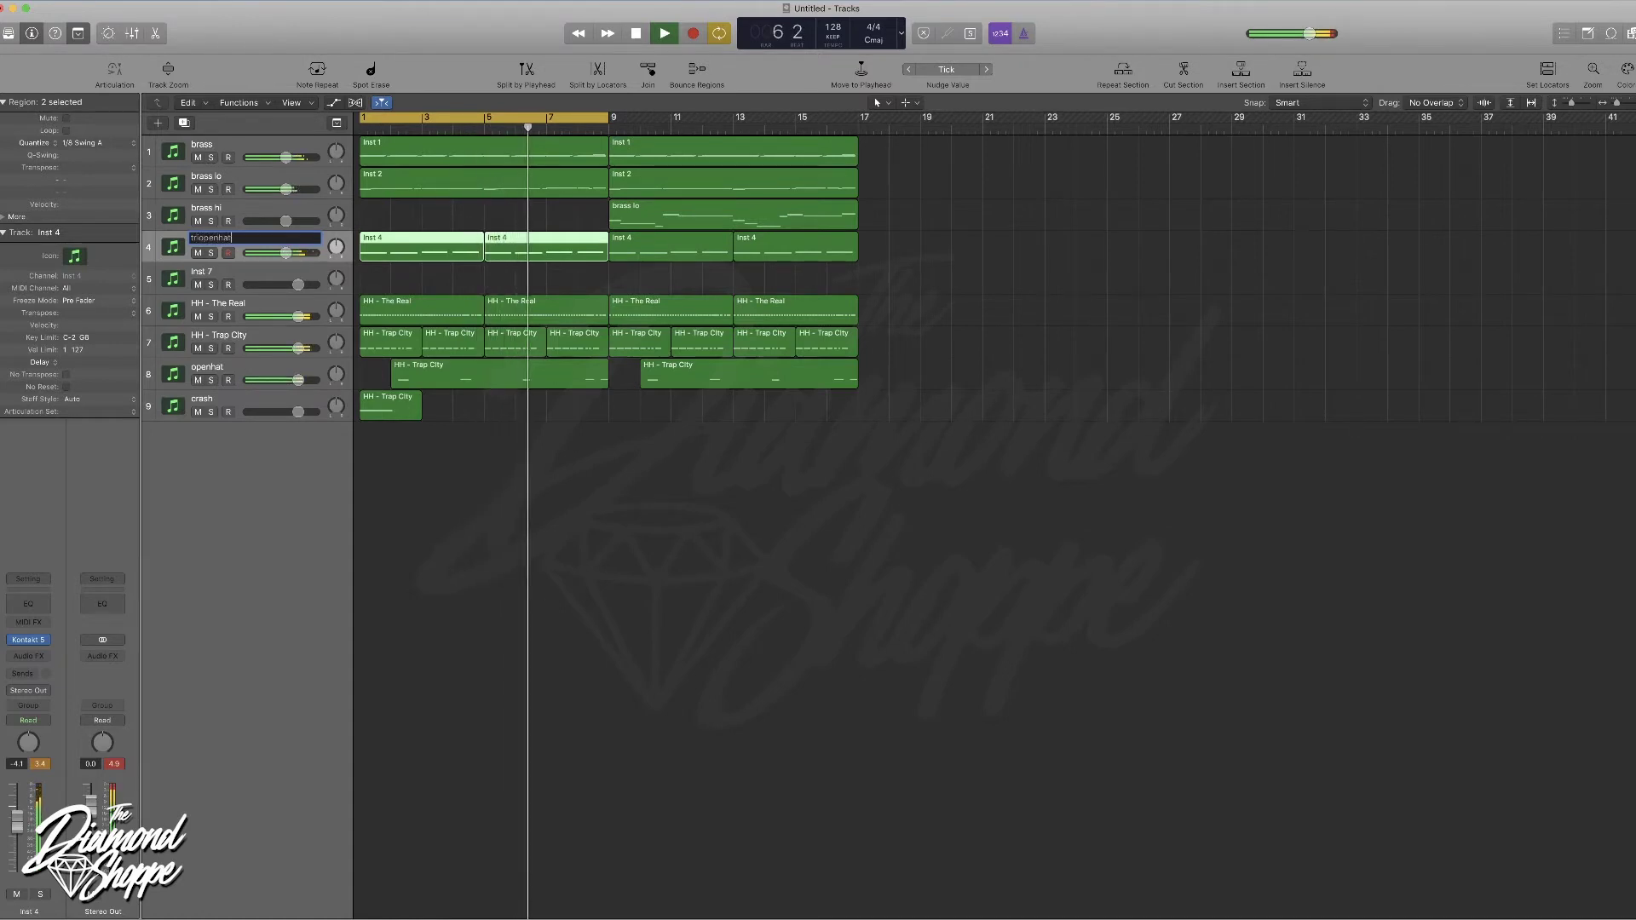
pyautogui.press('Return')
pyautogui.moveTo(232, 236); pyautogui.dragTo(265, 345)
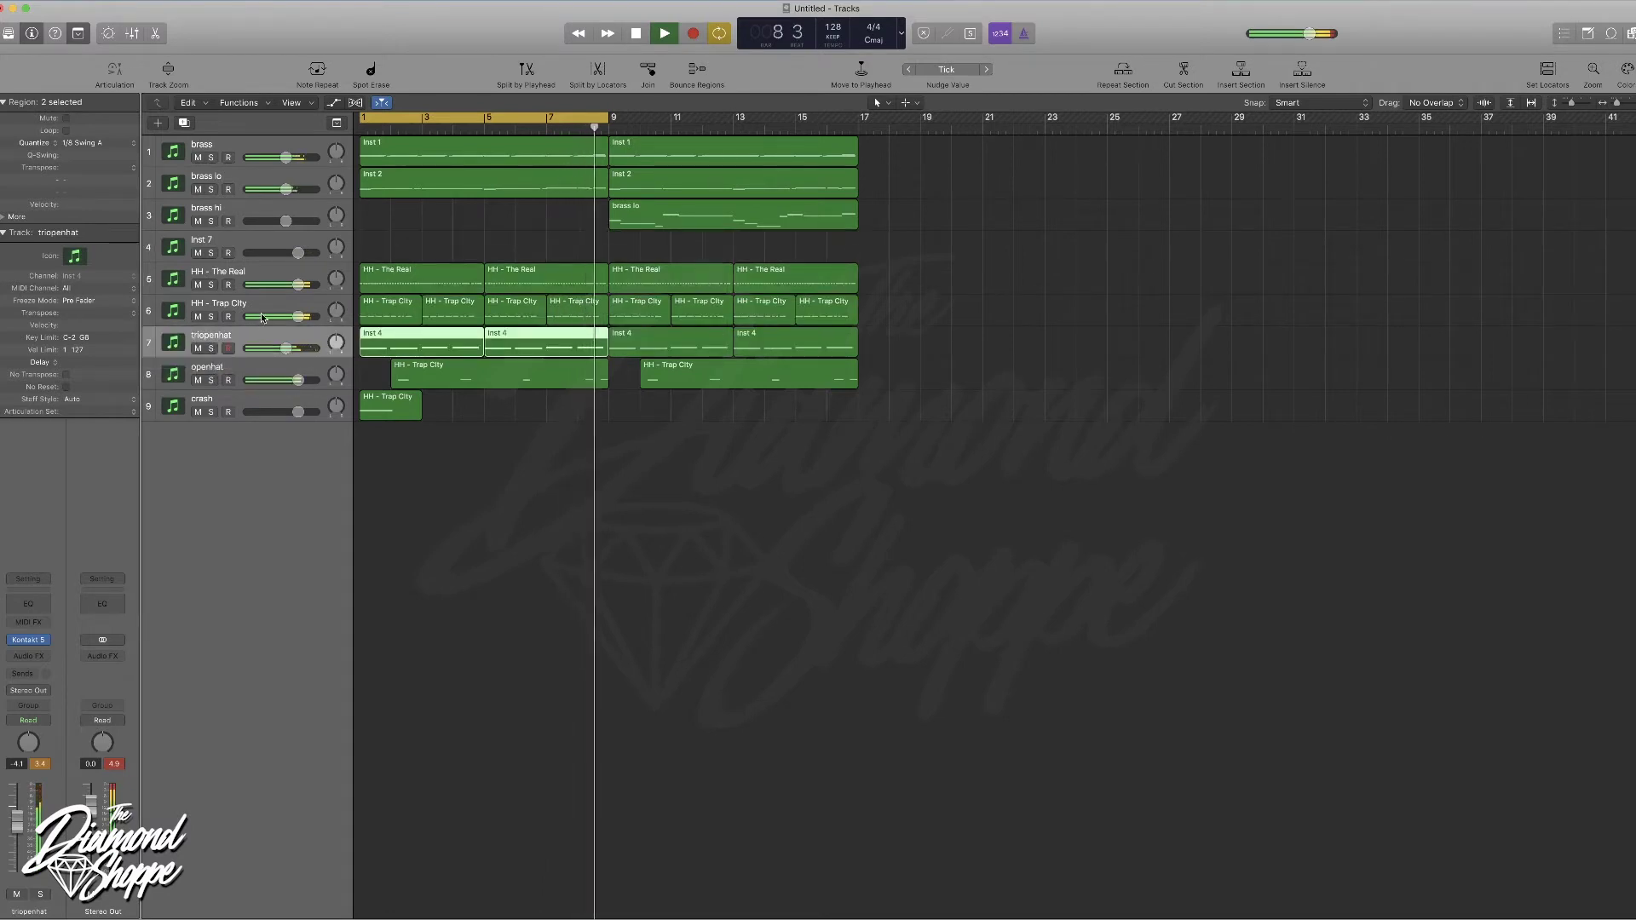
# - Rename the HH - The Real track hihat and the HH - Trap City track hats
pyautogui.doubleClick(224, 273)
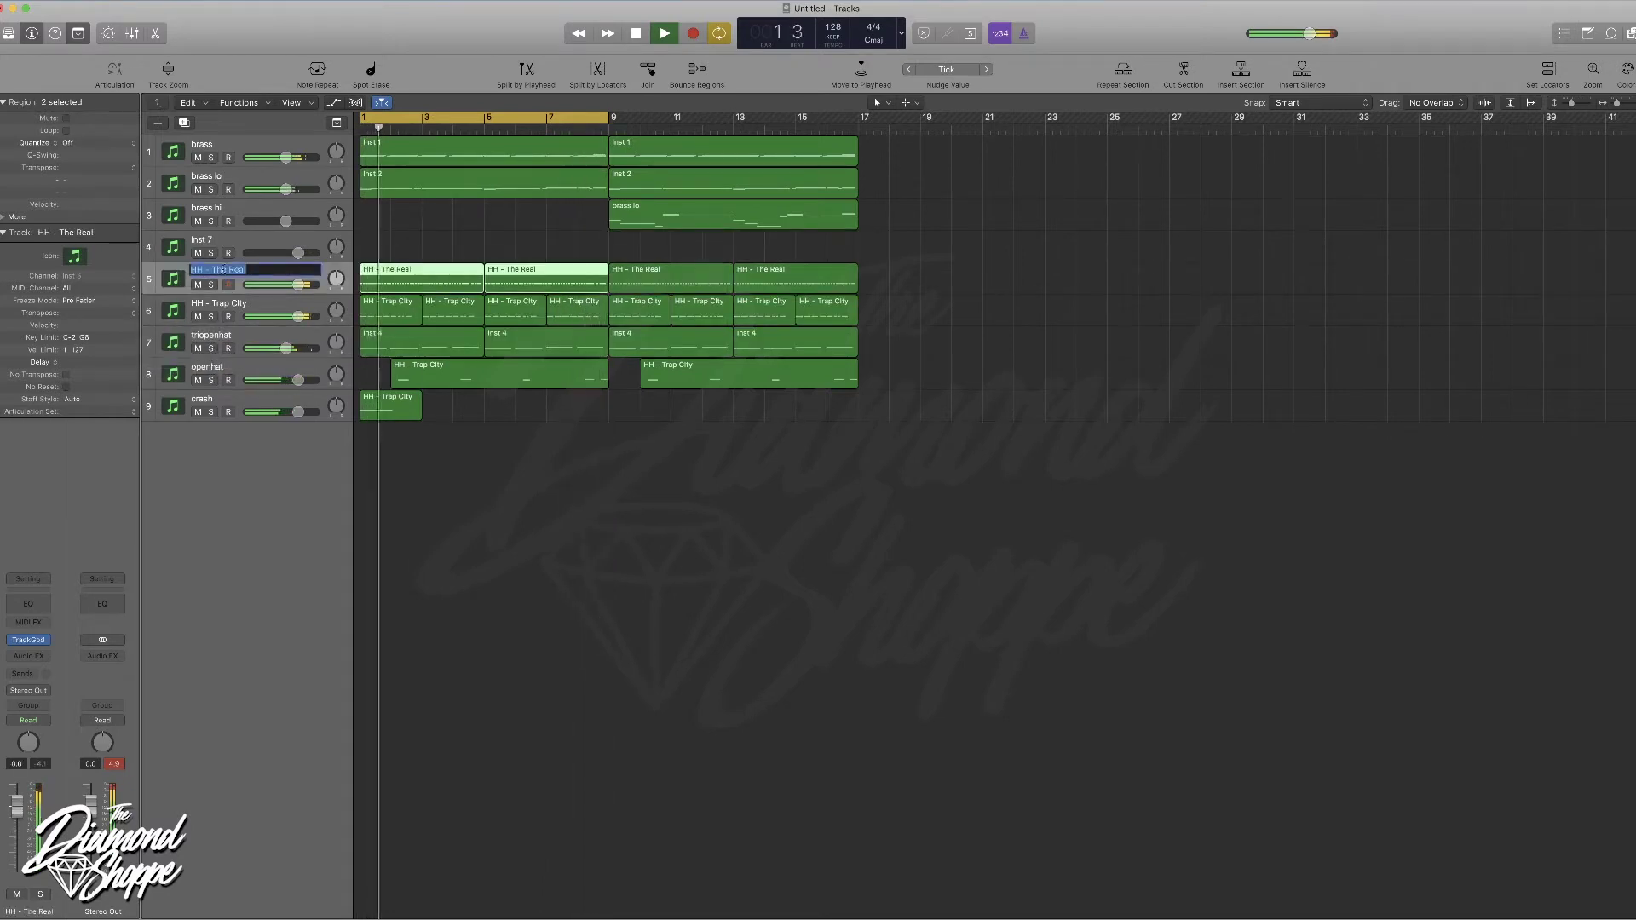
pyautogui.write('hihat')
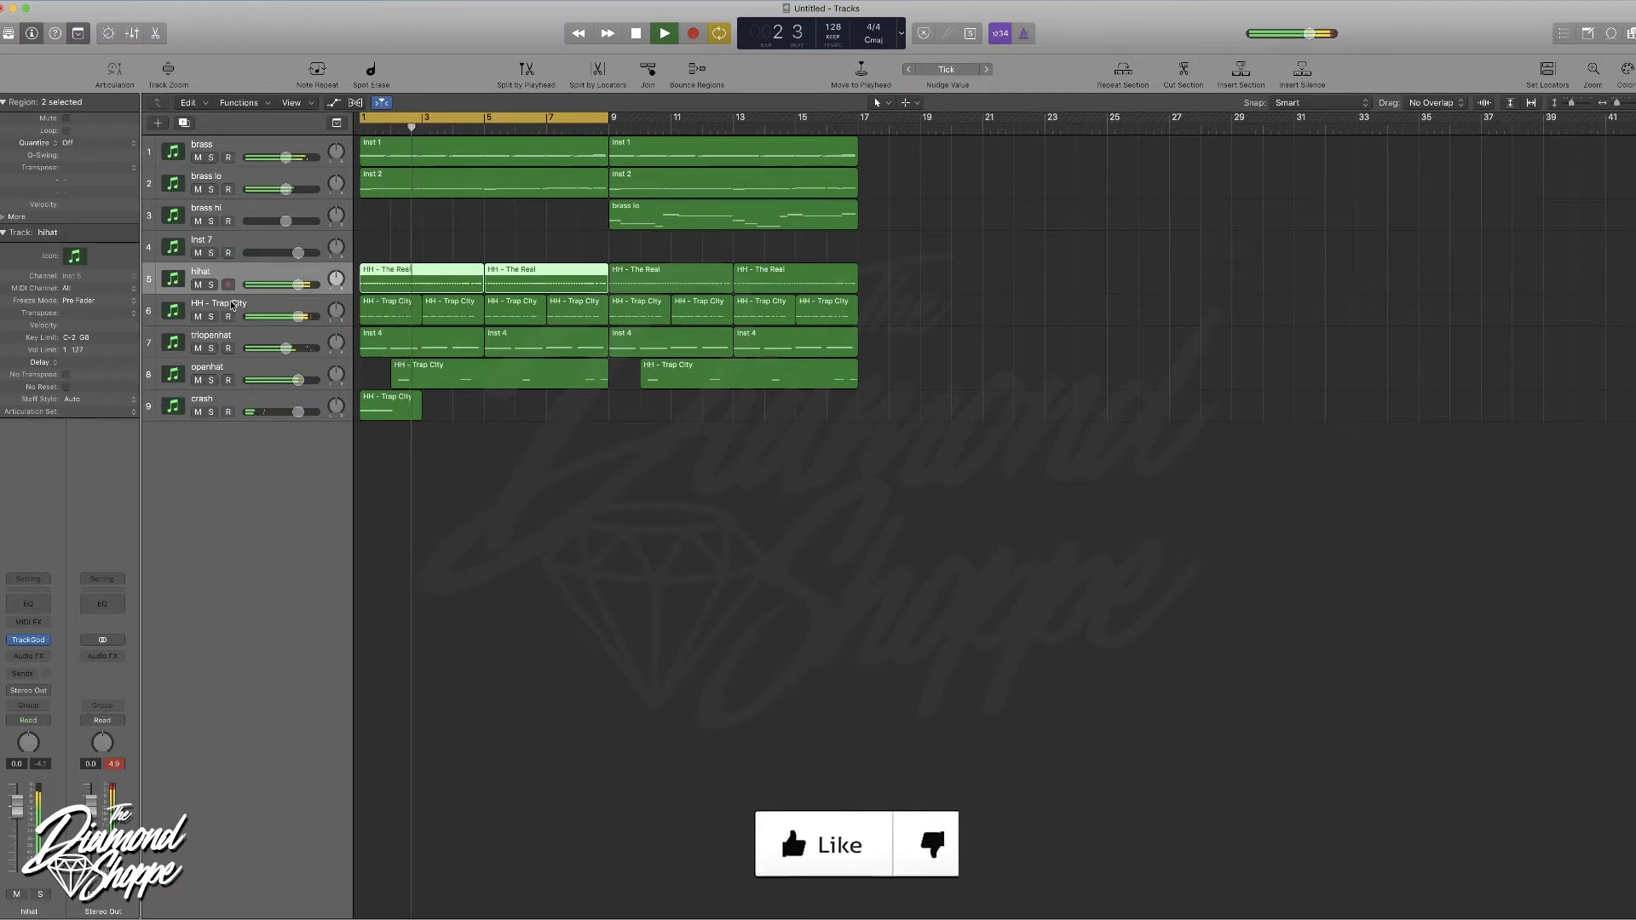
pyautogui.press('Tab')
pyautogui.write('hats')
pyautogui.press('Return')
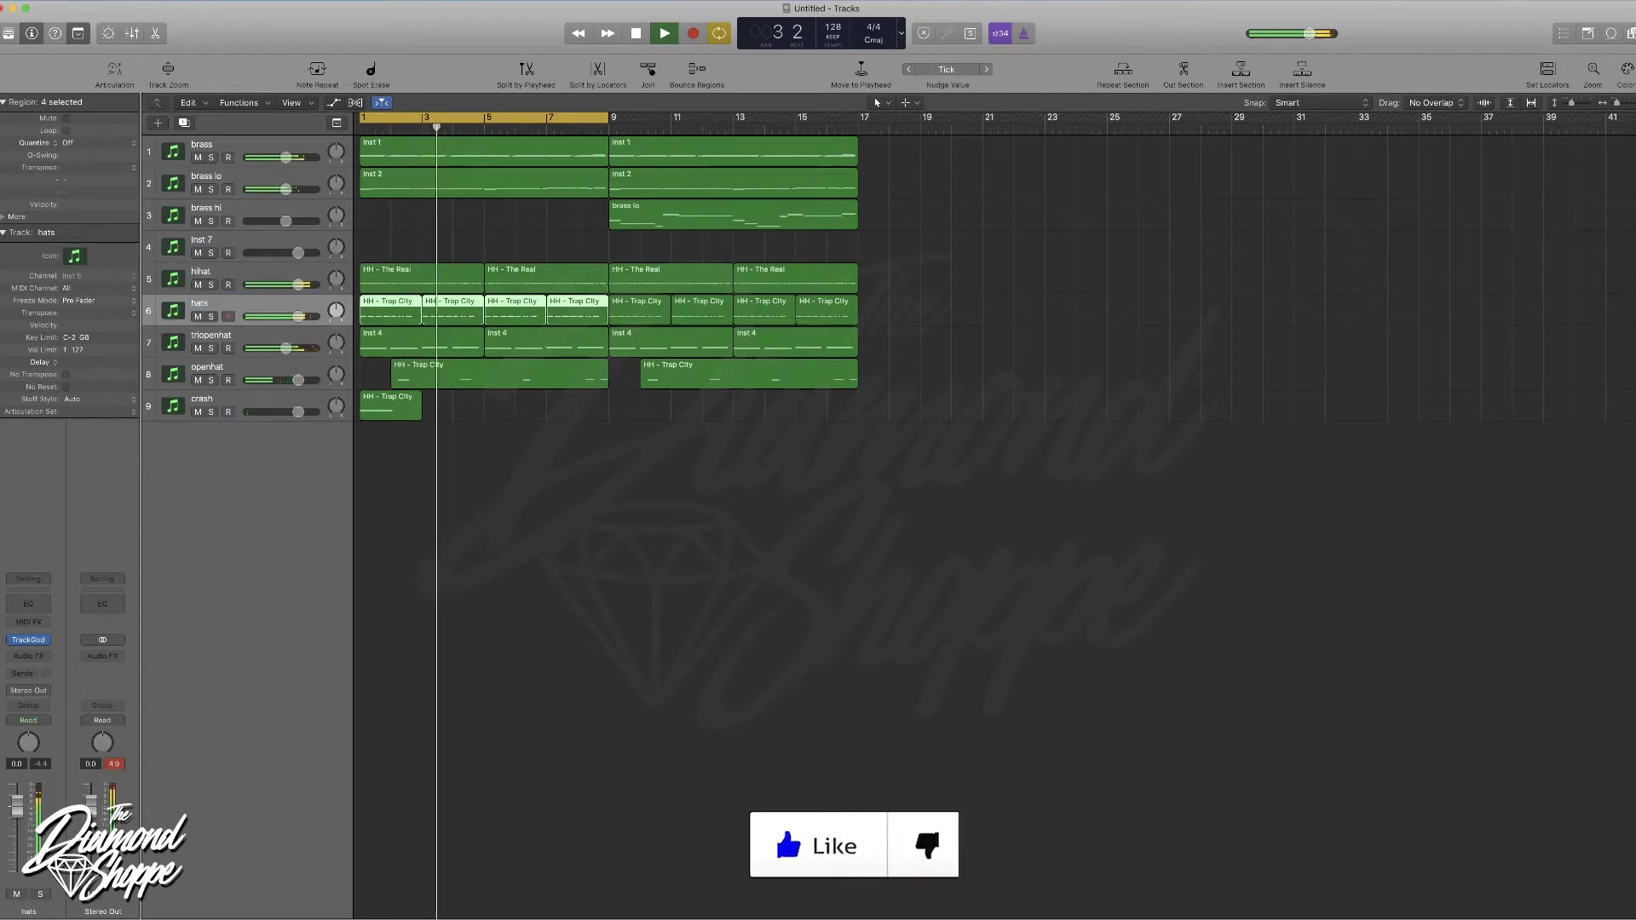
# - Rename the empty Inst 7 track kick
pyautogui.doubleClick(230, 239)
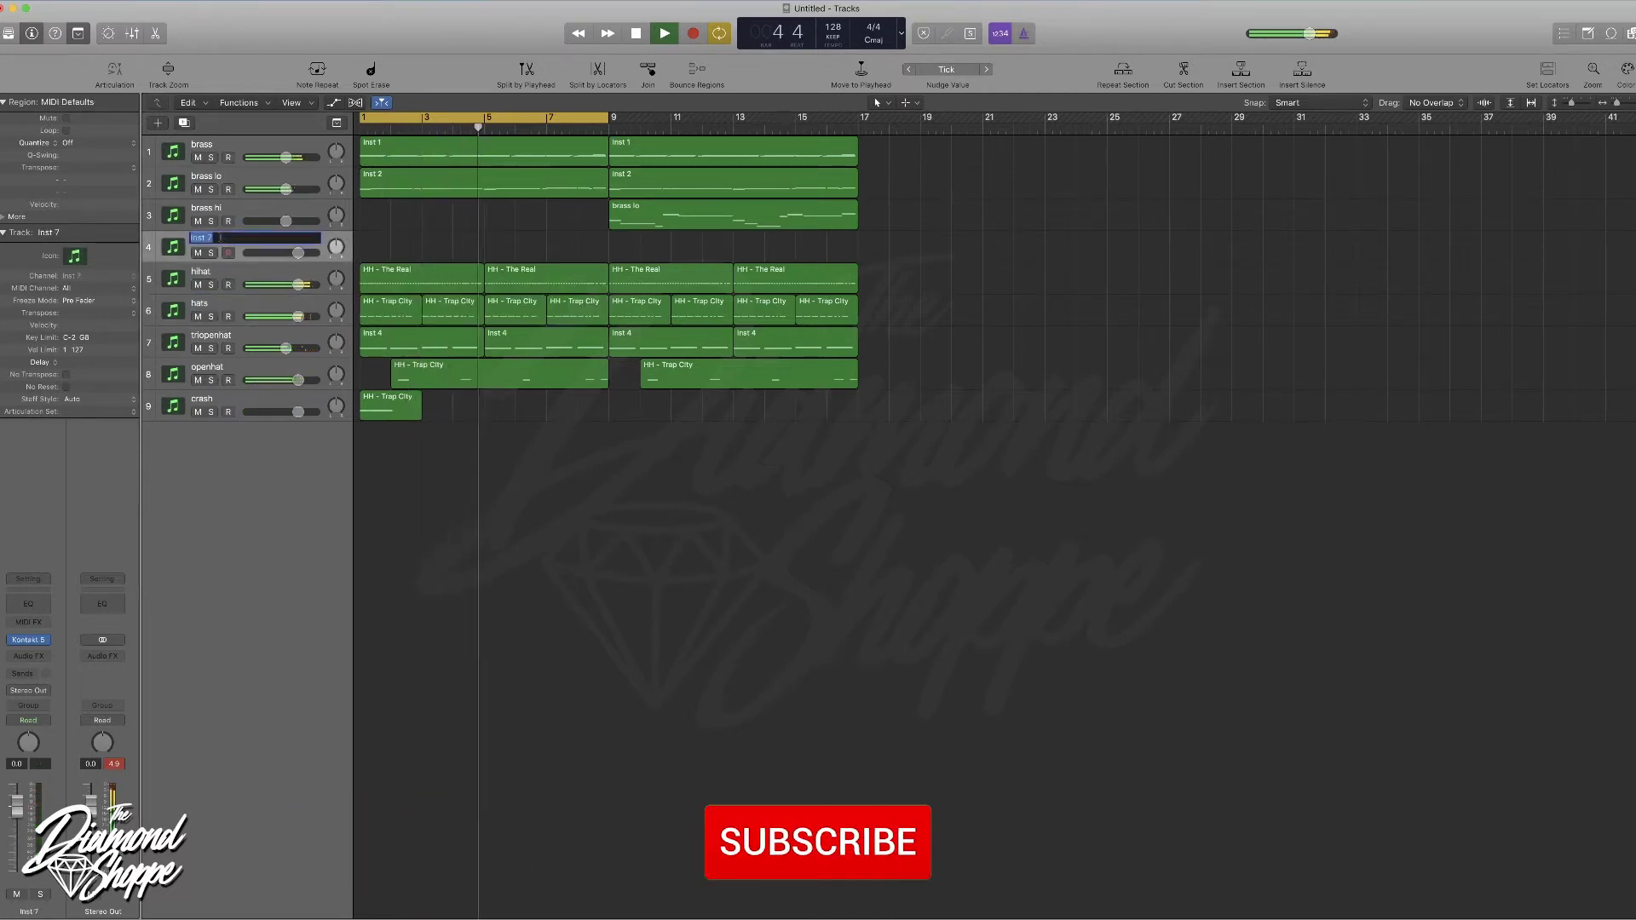
pyautogui.write('kick')
pyautogui.press('Return')
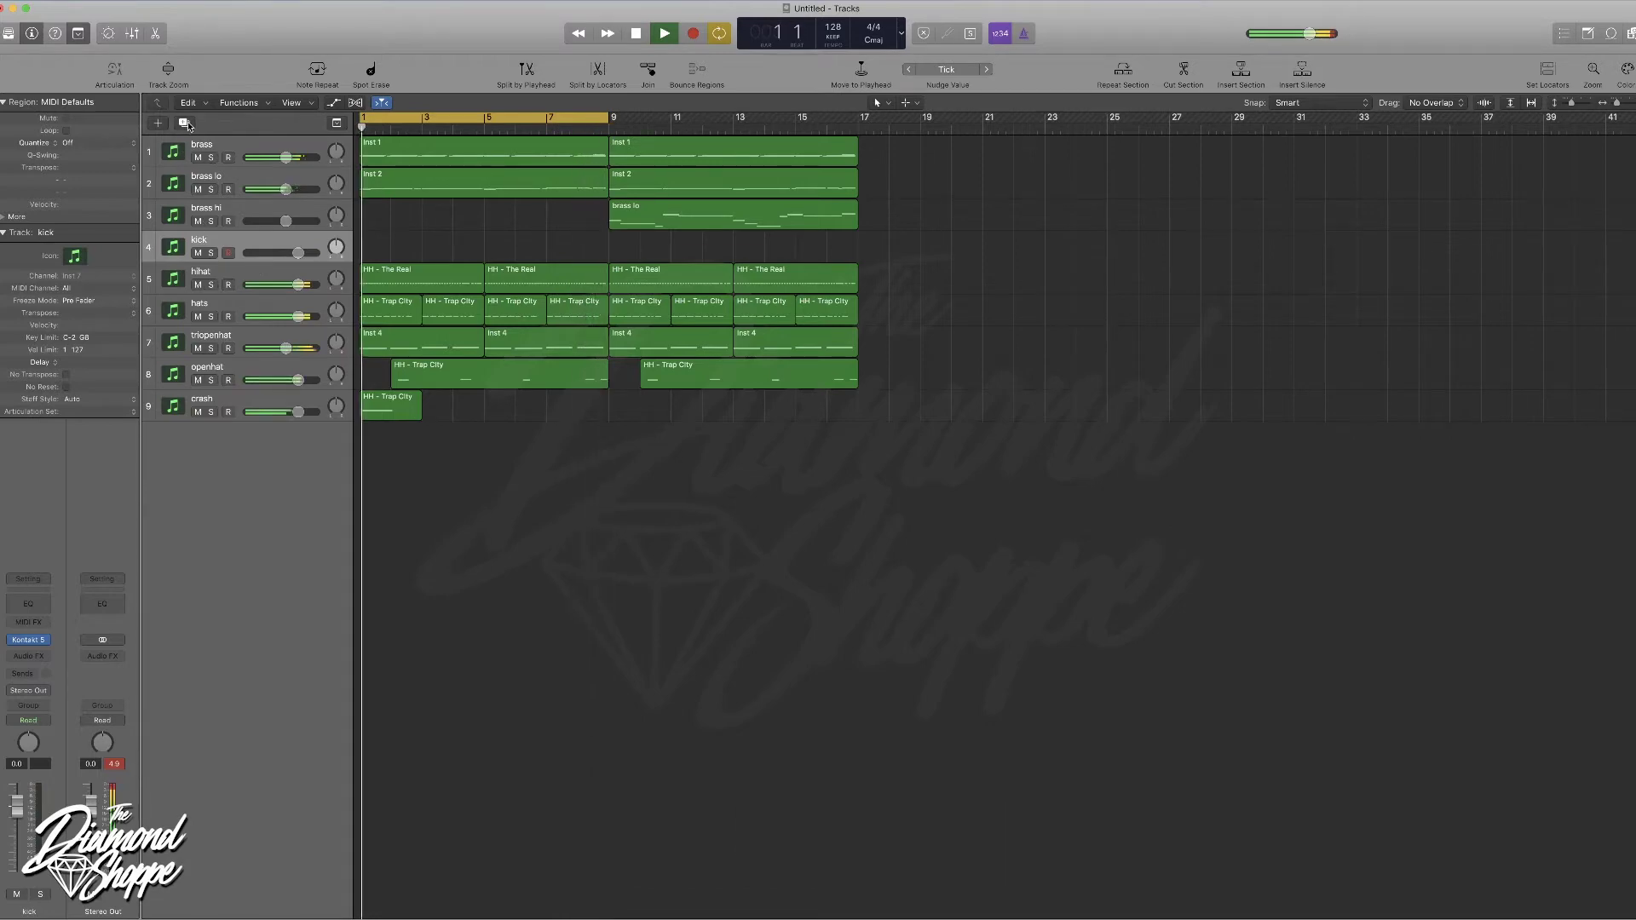
# - Duplicate the kick track, load 010 Long C.wav from the Pure 808 samples into its Kontakt, and name the track 808
pyautogui.press('space')
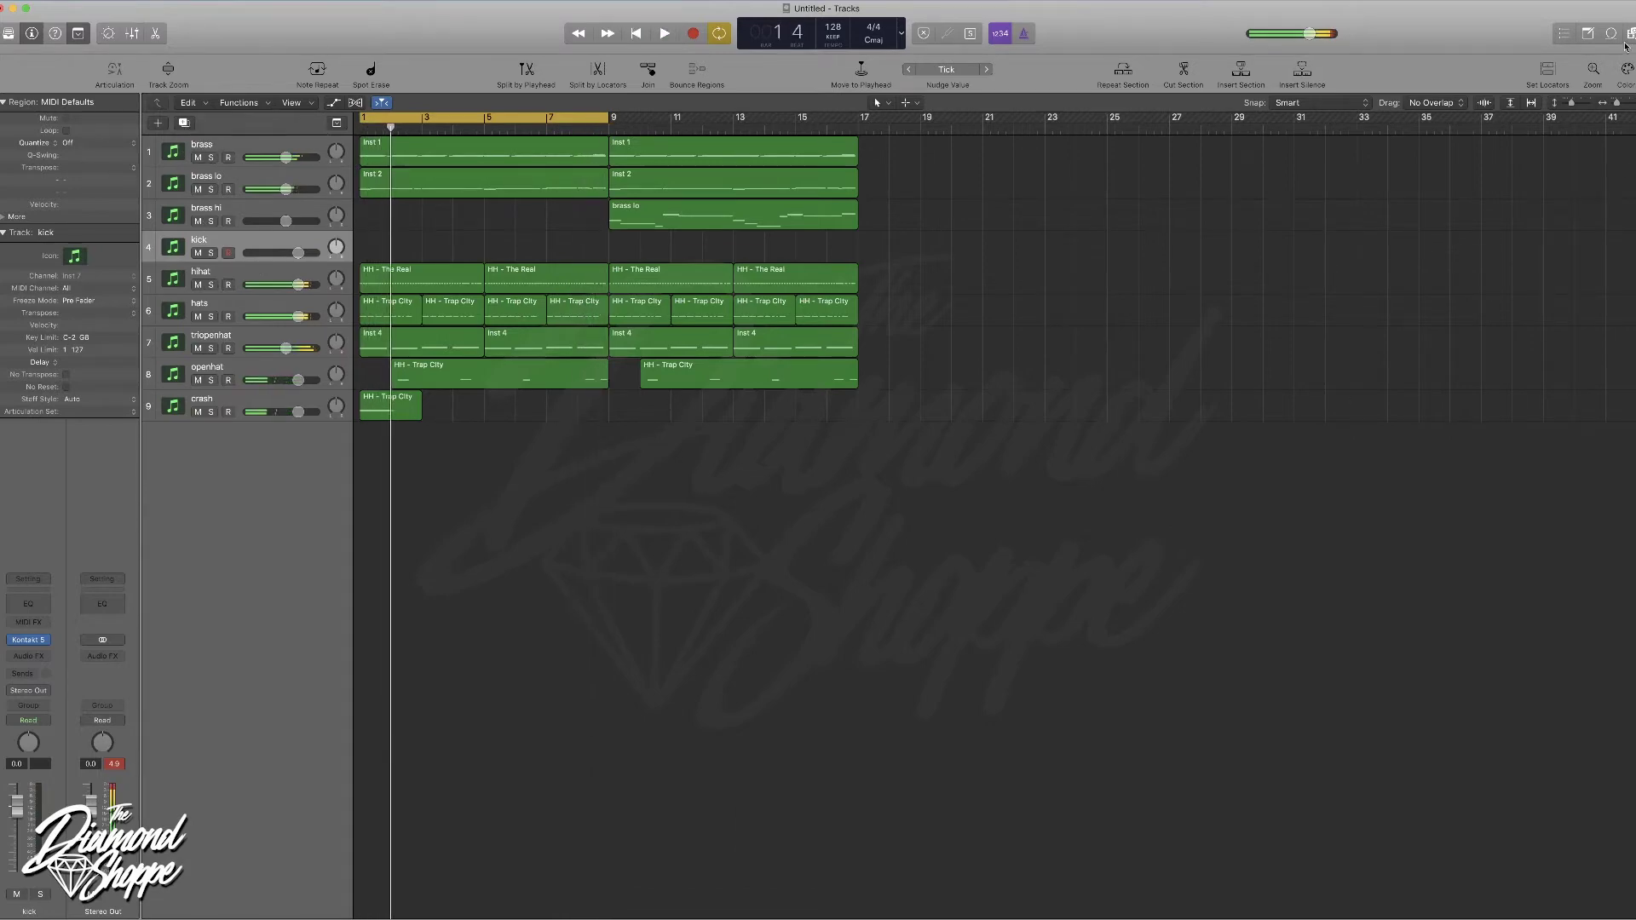
pyautogui.click(1630, 34)
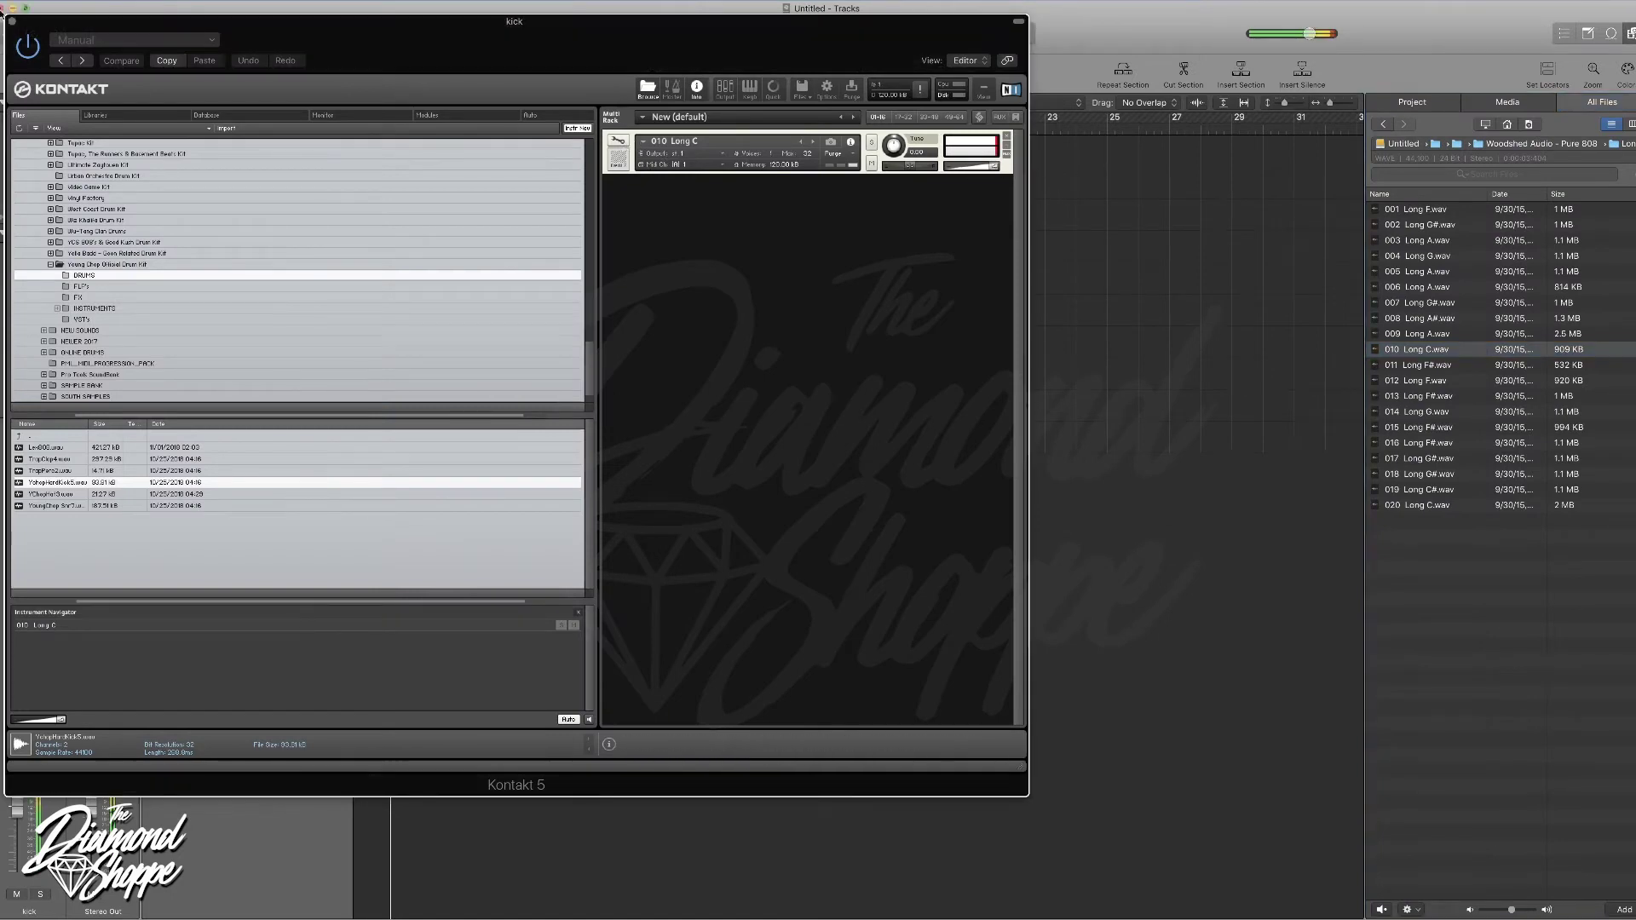
pyautogui.click(12, 22)
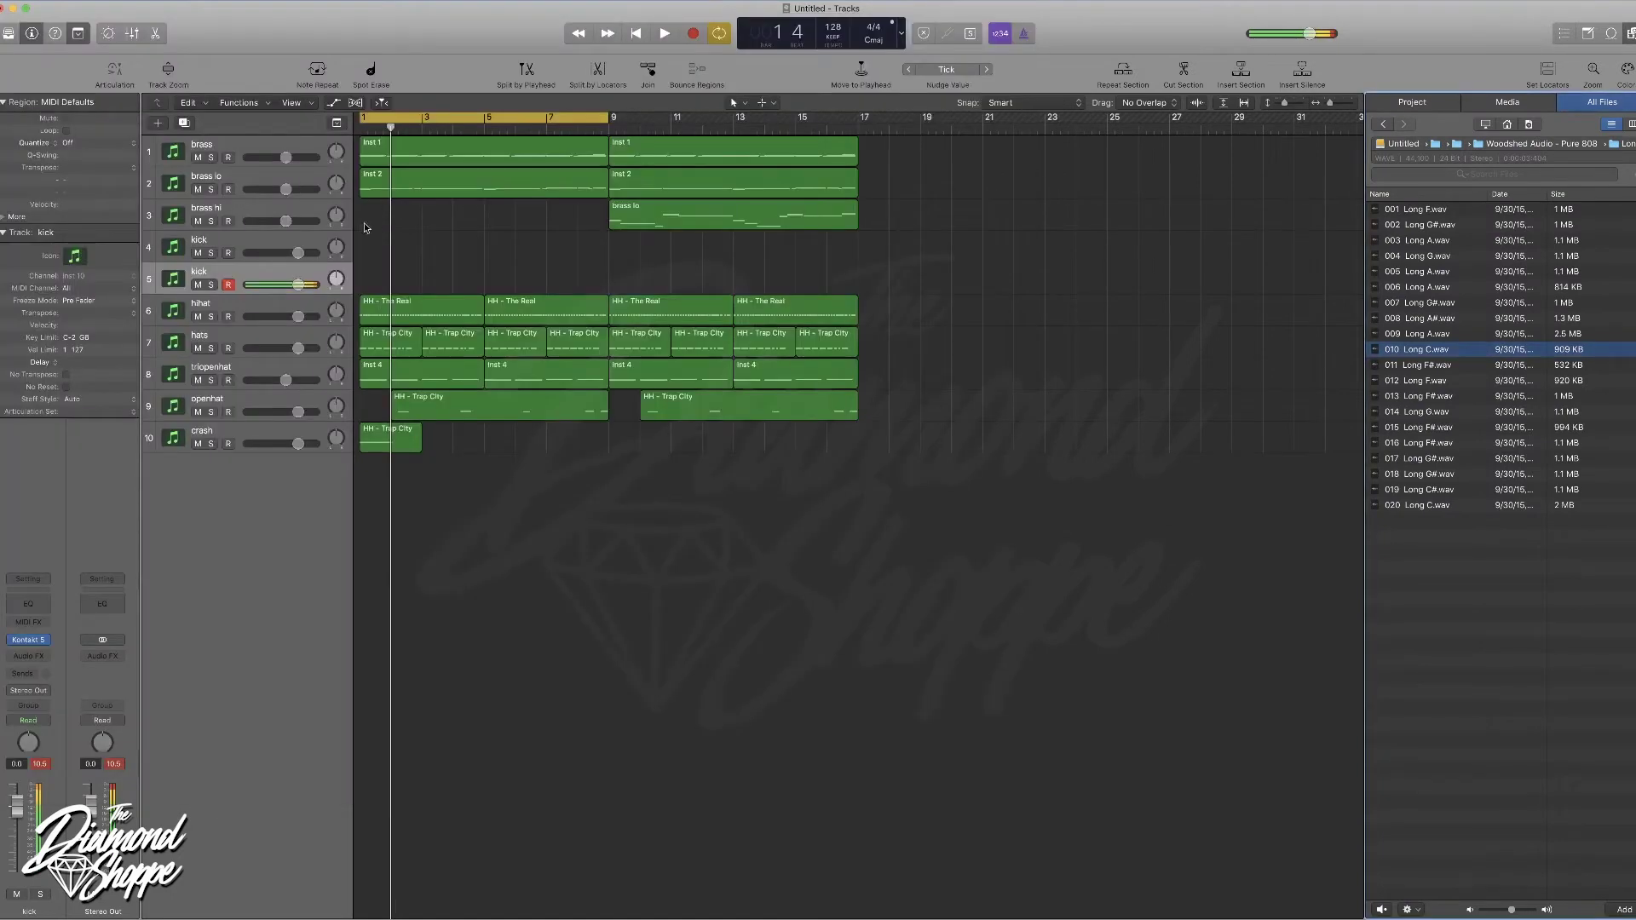
pyautogui.click(203, 277)
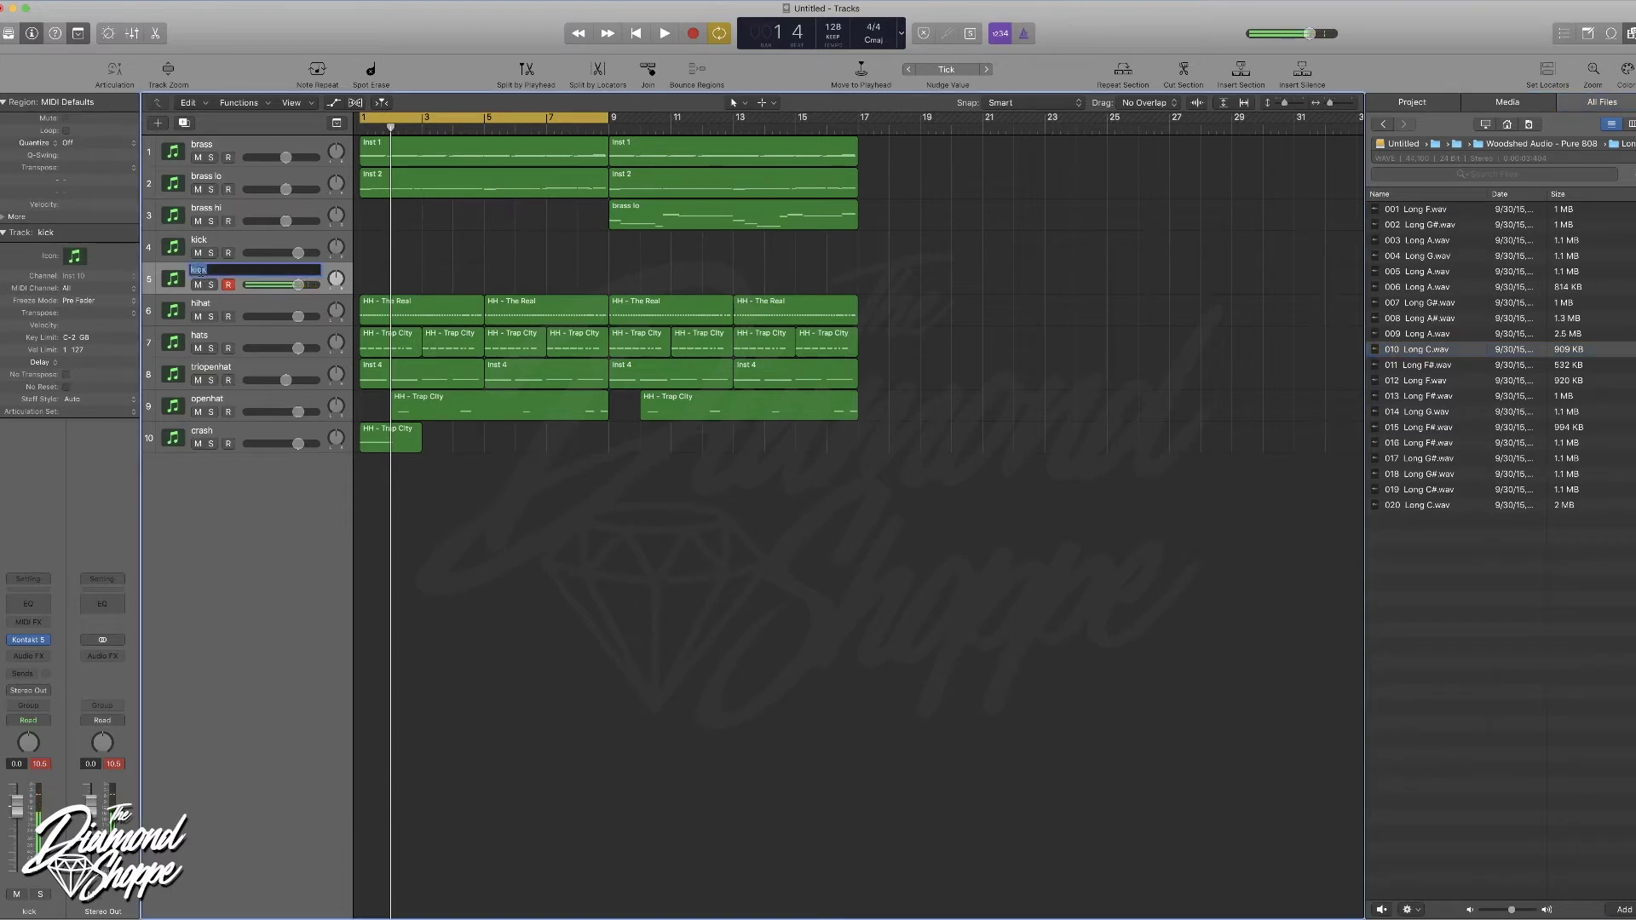
# - Record an 808 pattern over bars 1 to 8 and quantize the region to 1/8 Swing A
pyautogui.press('space')
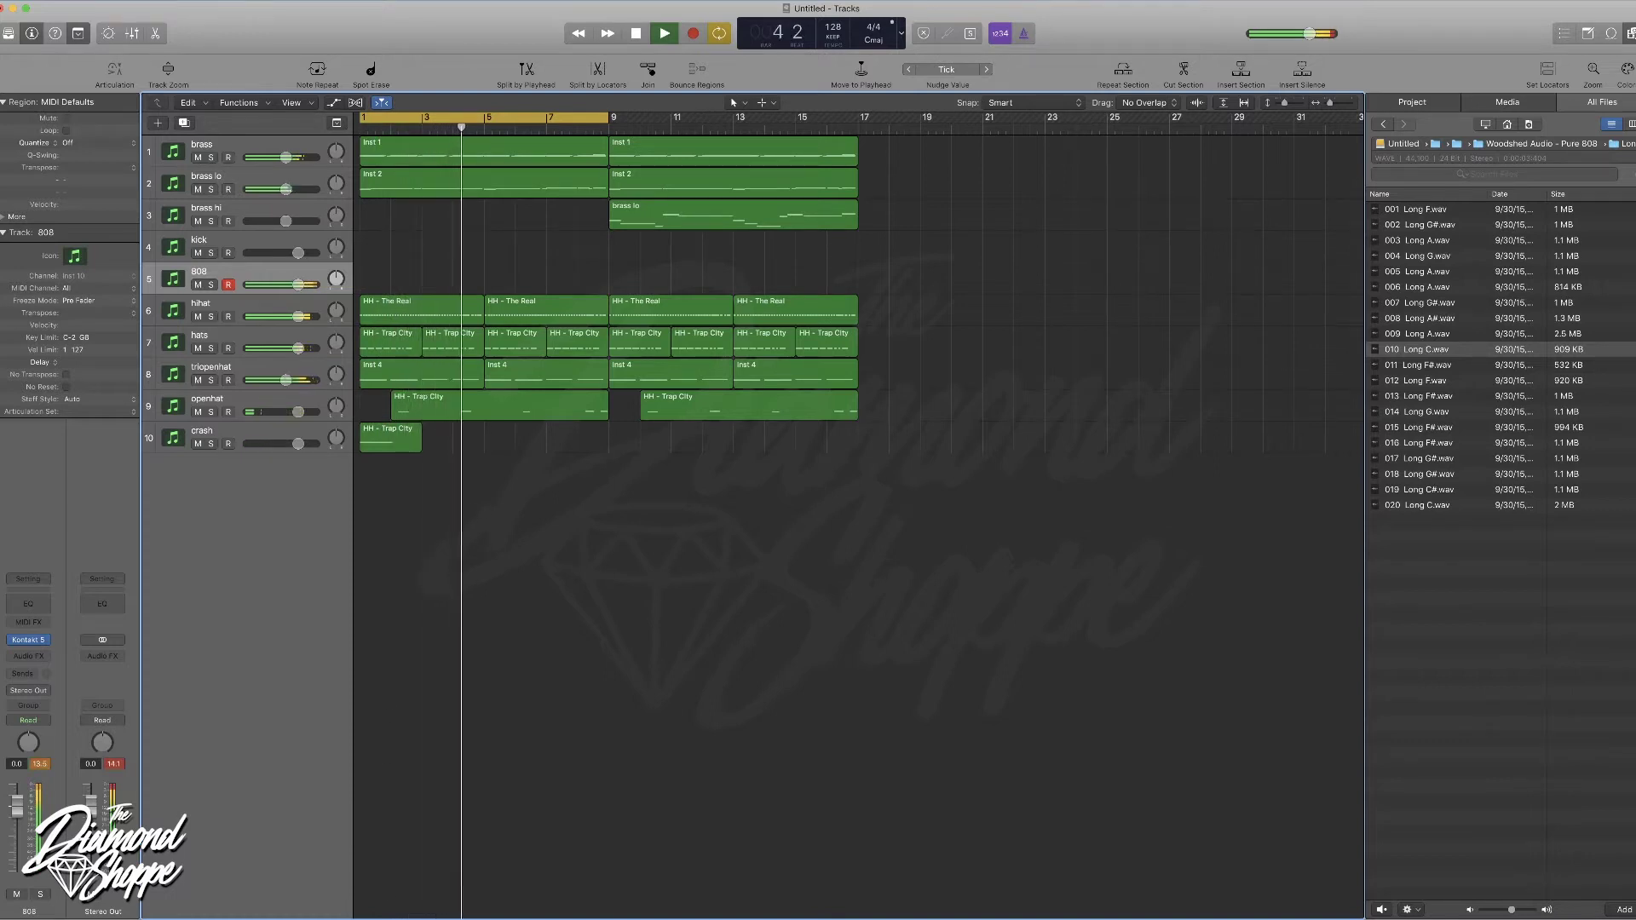
pyautogui.press('r')
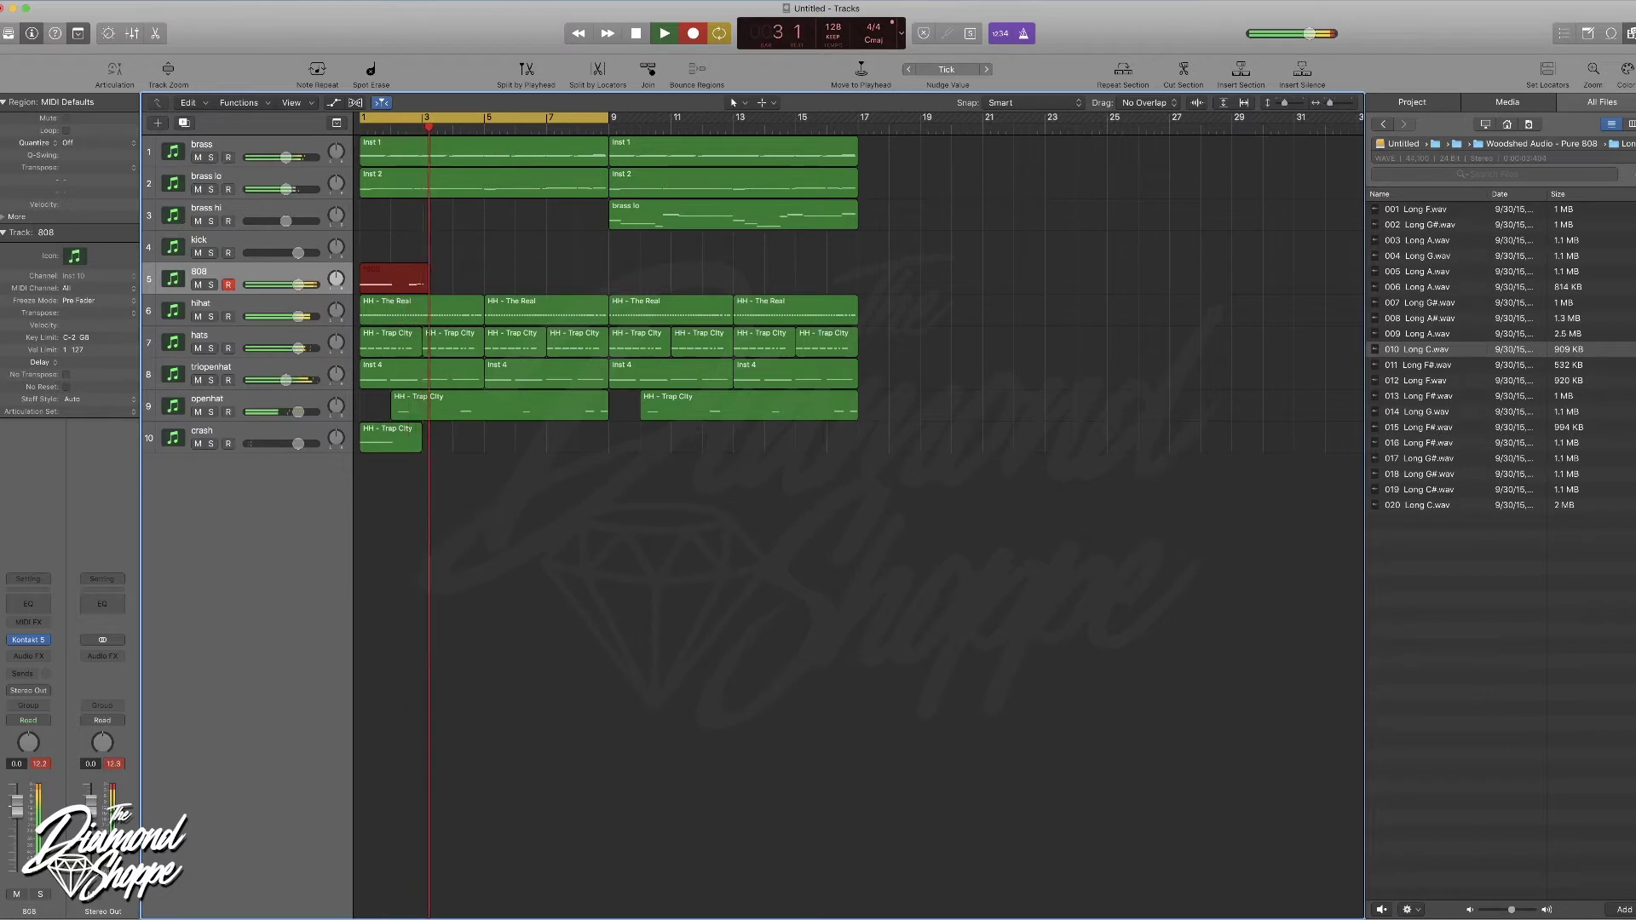
pyautogui.press('super+period')
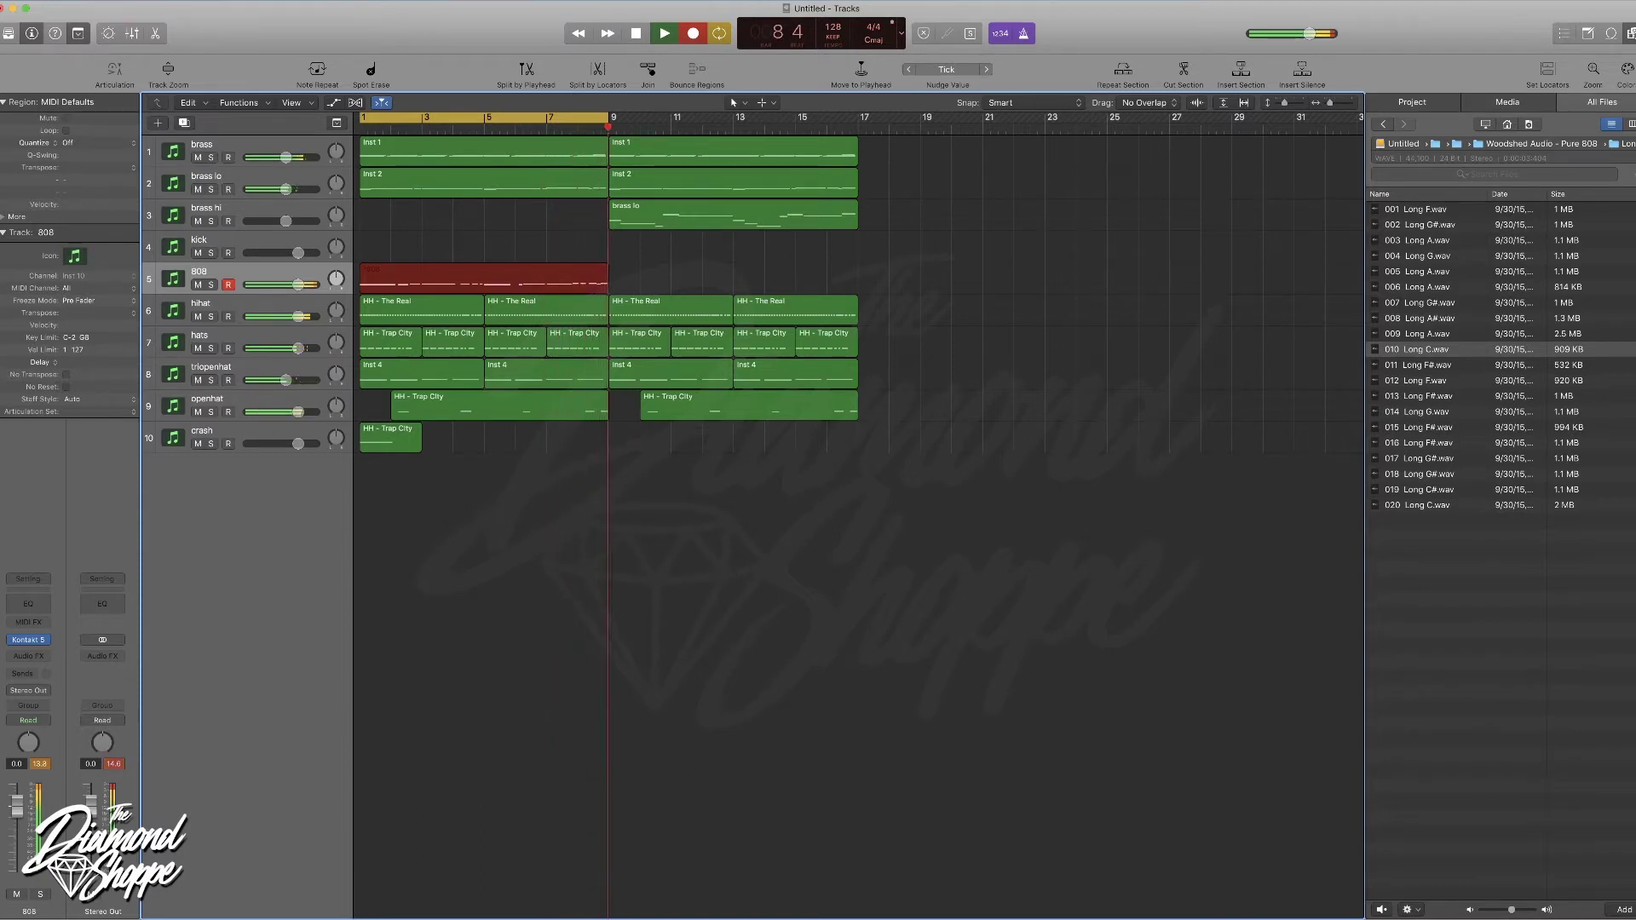
pyautogui.click(67, 144)
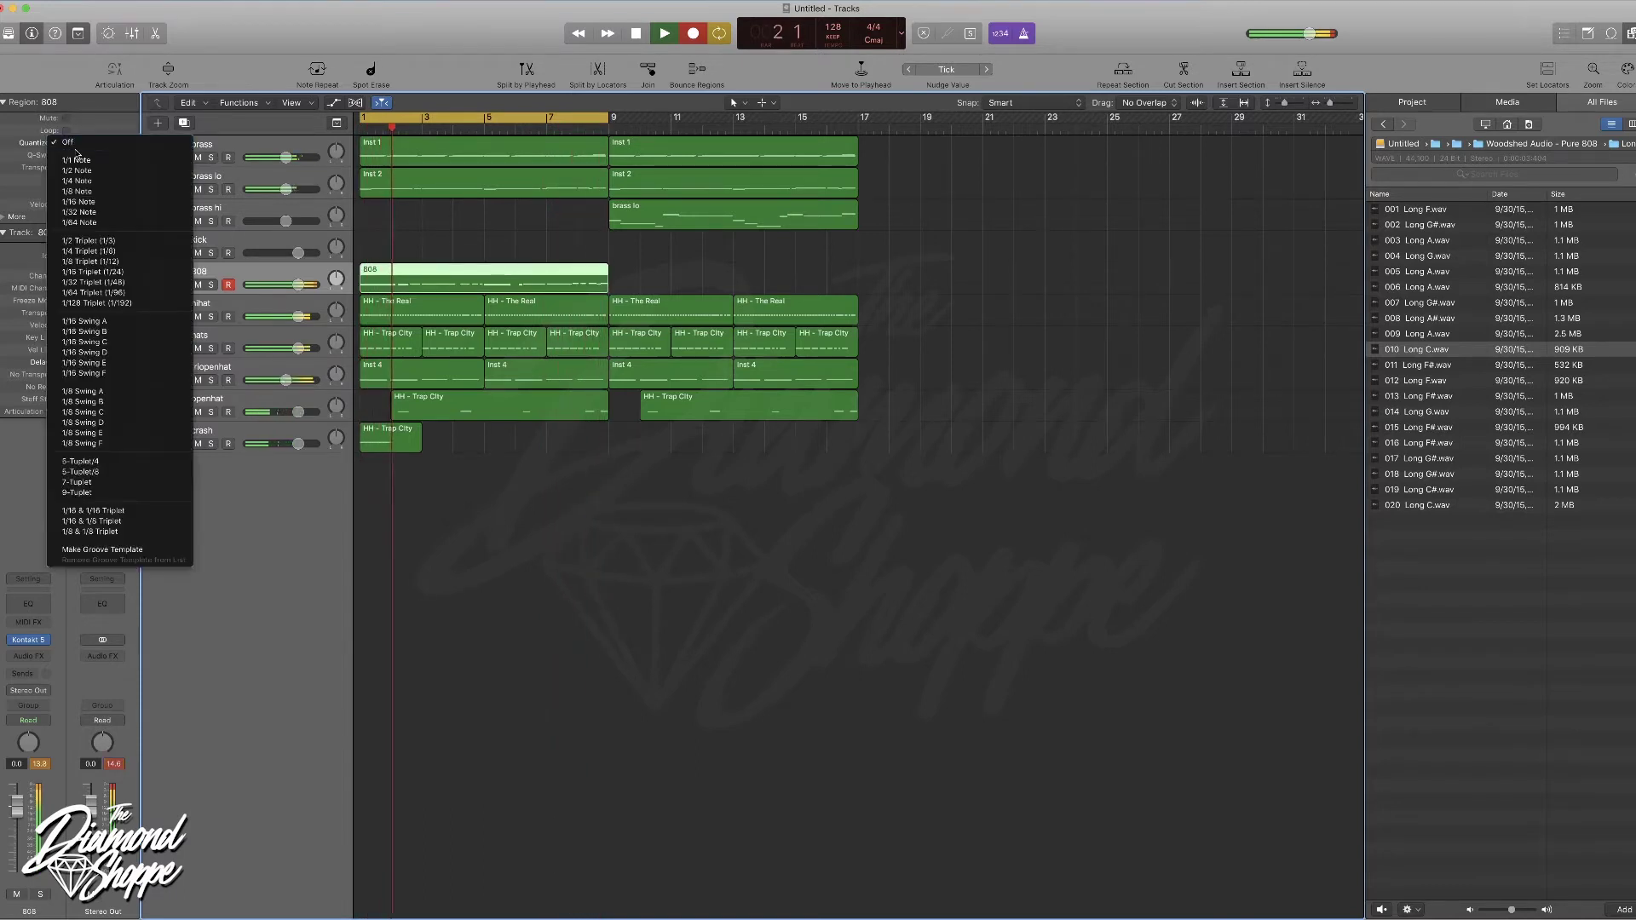
pyautogui.click(121, 391)
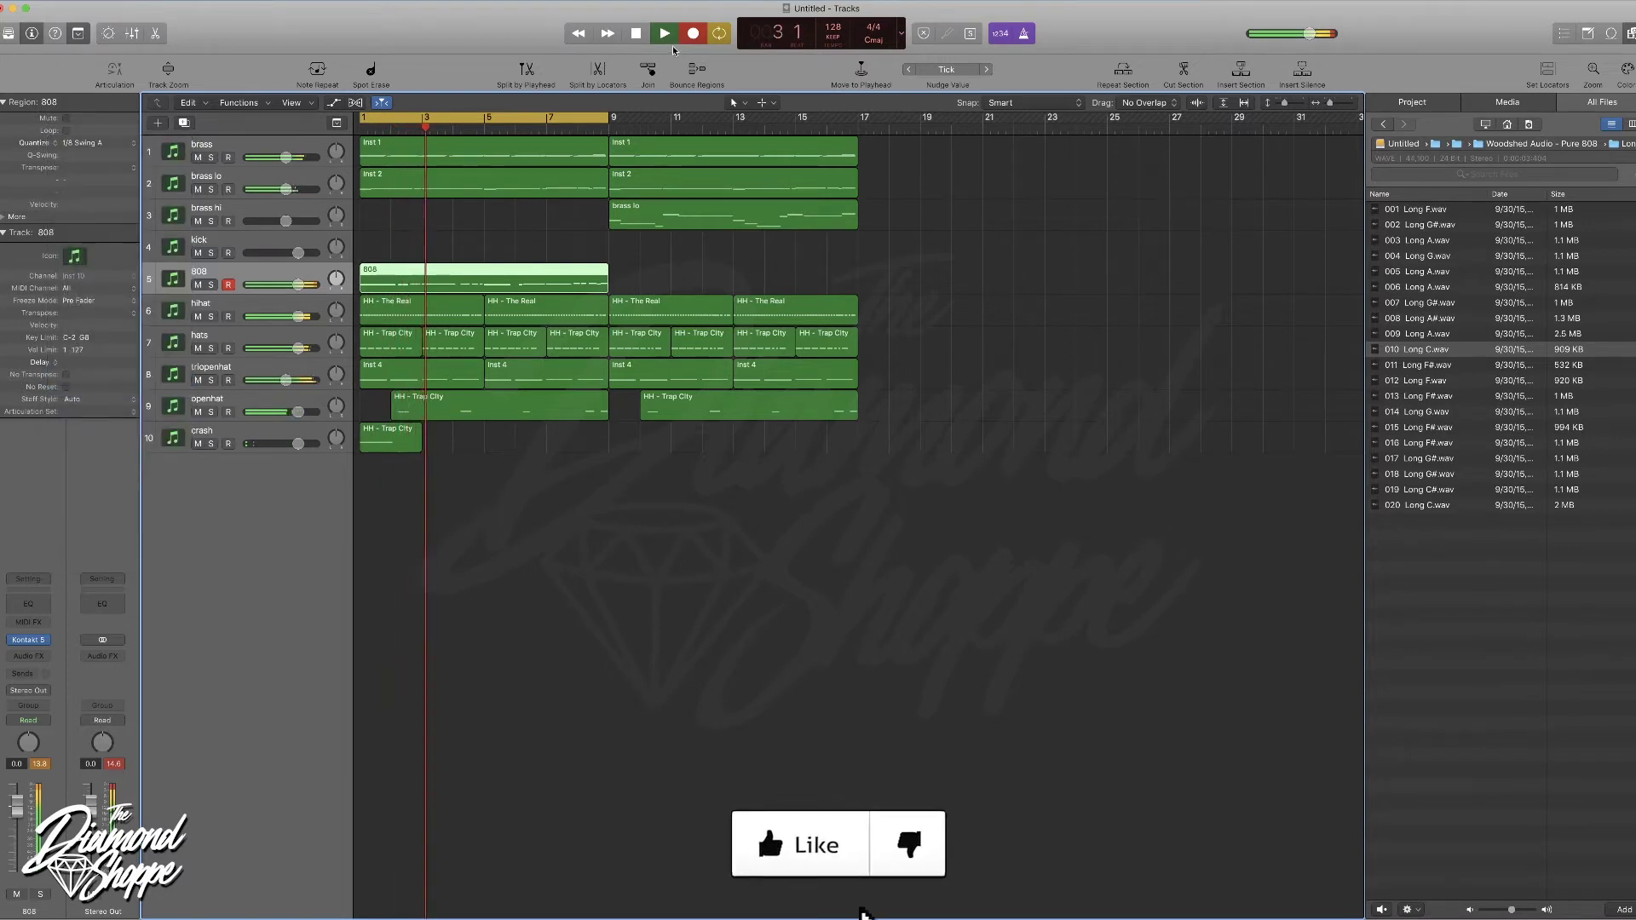
# - Hide the file browser and copy the 808 region to bar 9 for the second section
pyautogui.press('f')
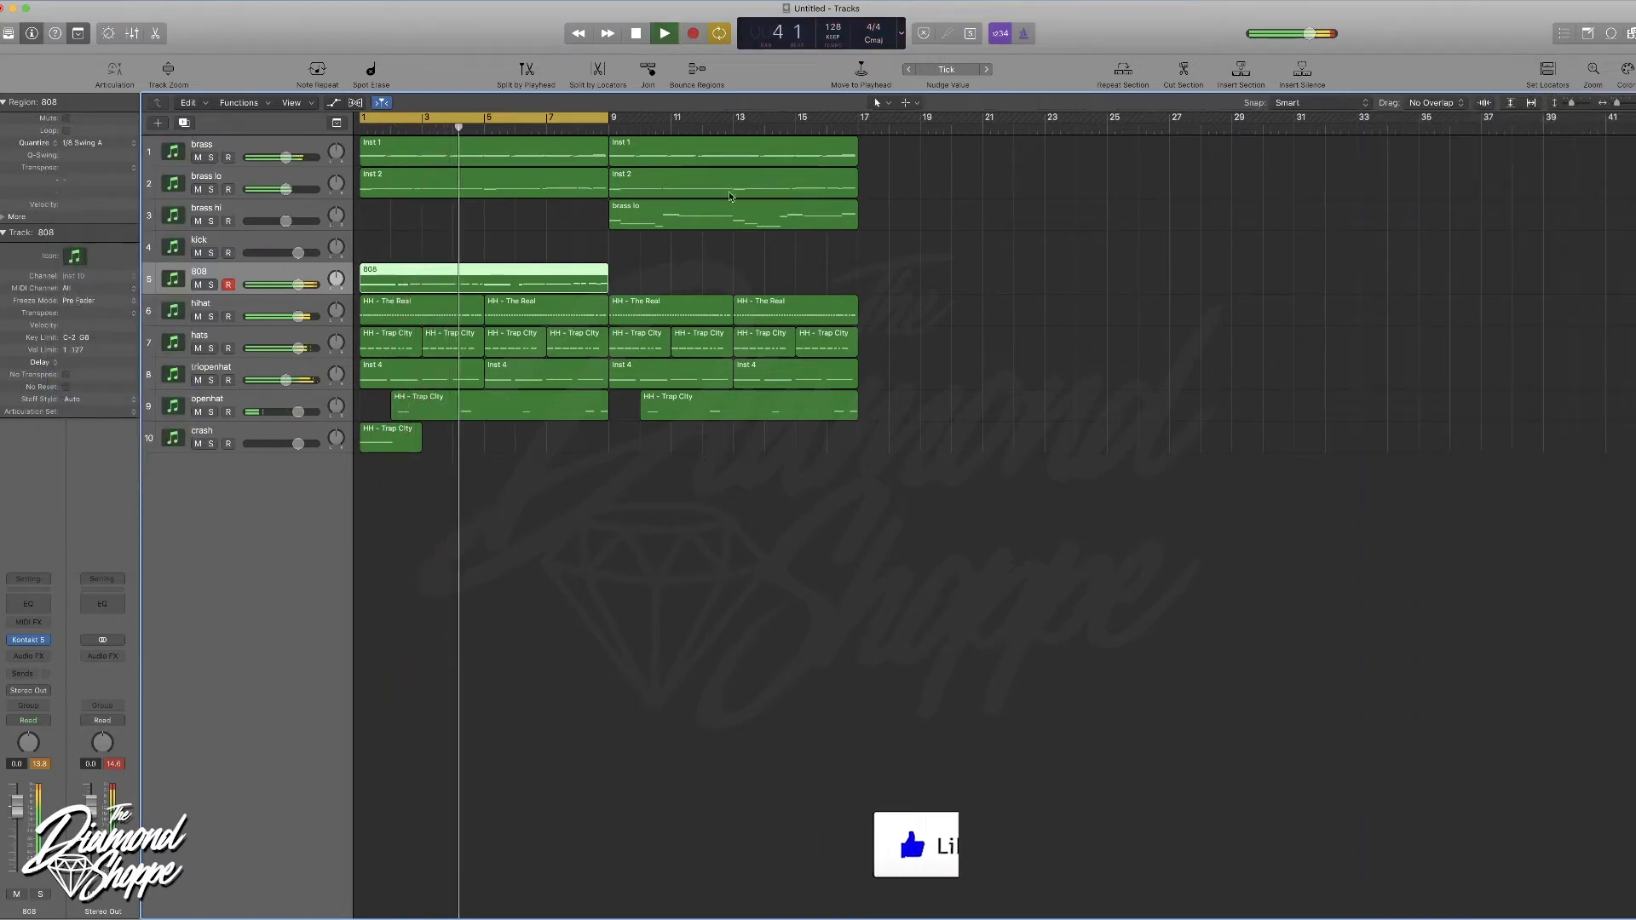
pyautogui.moveTo(442, 279); pyautogui.dragTo(694, 286)
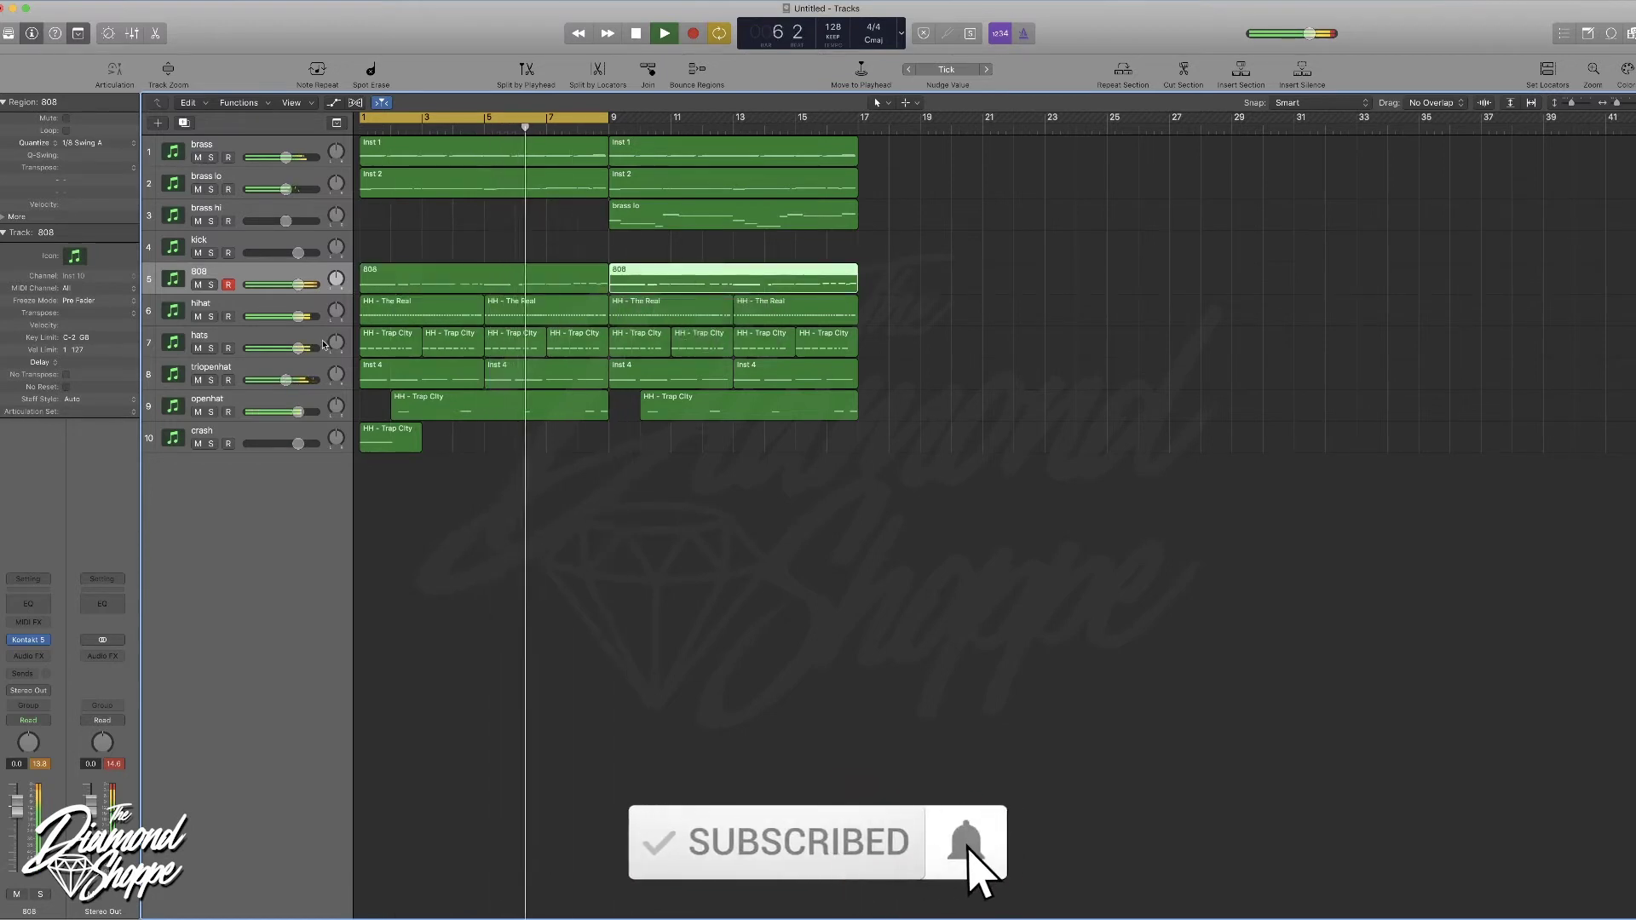
# - Raise the kick track's volume to about maximum and record a kick pattern over bars 1 to 8
pyautogui.click(259, 252)
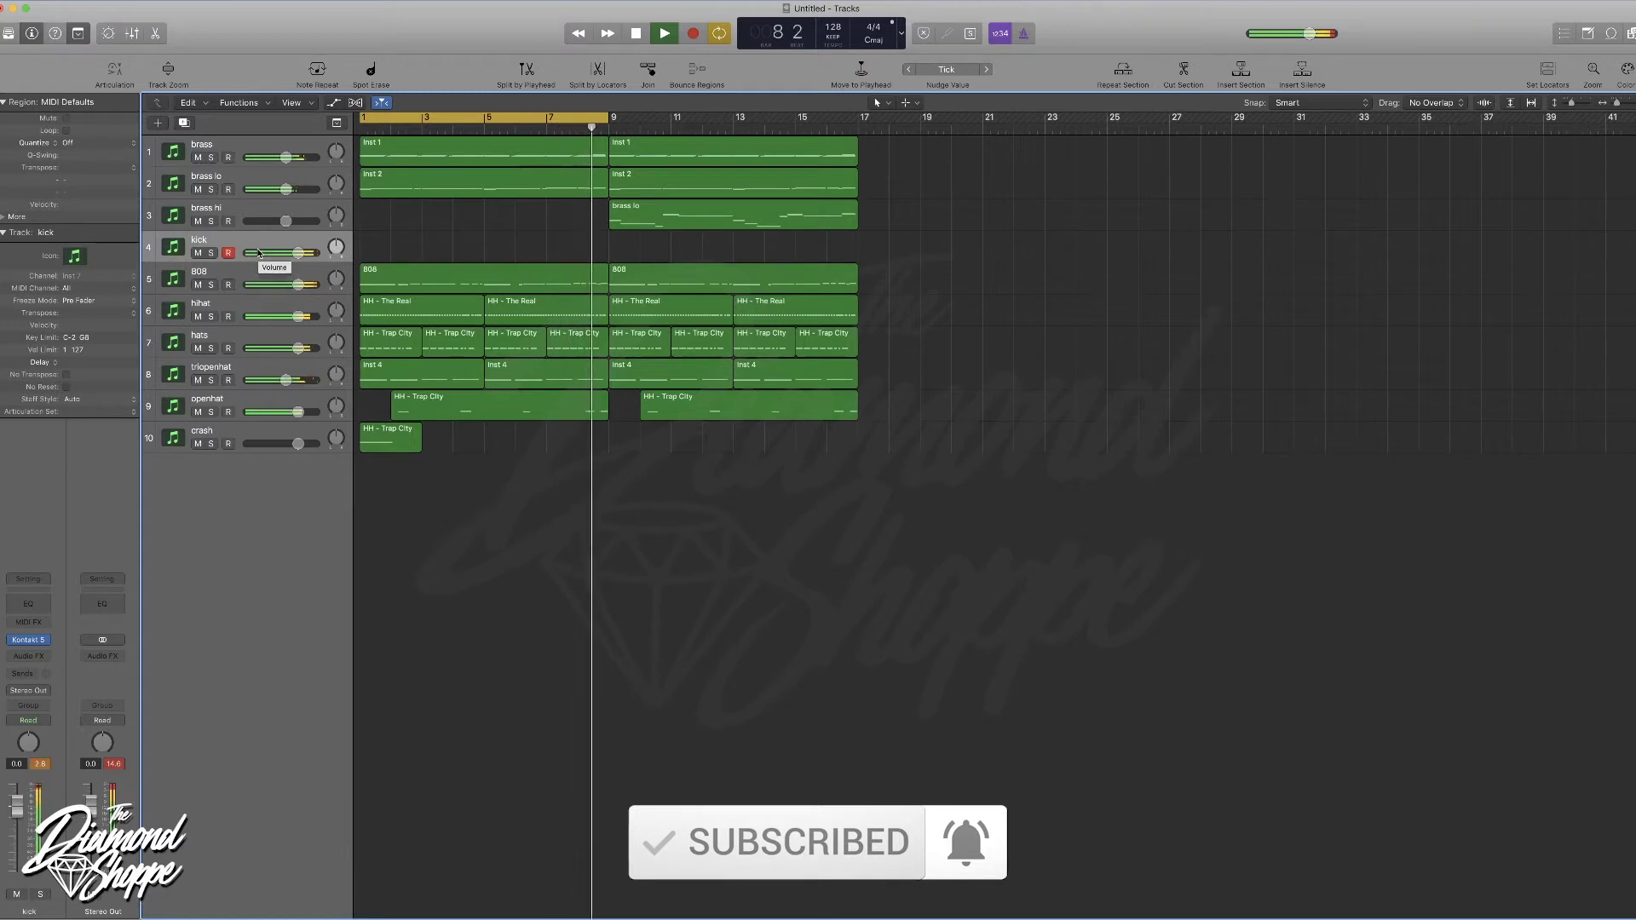
pyautogui.moveTo(288, 267); pyautogui.dragTo(319, 267)
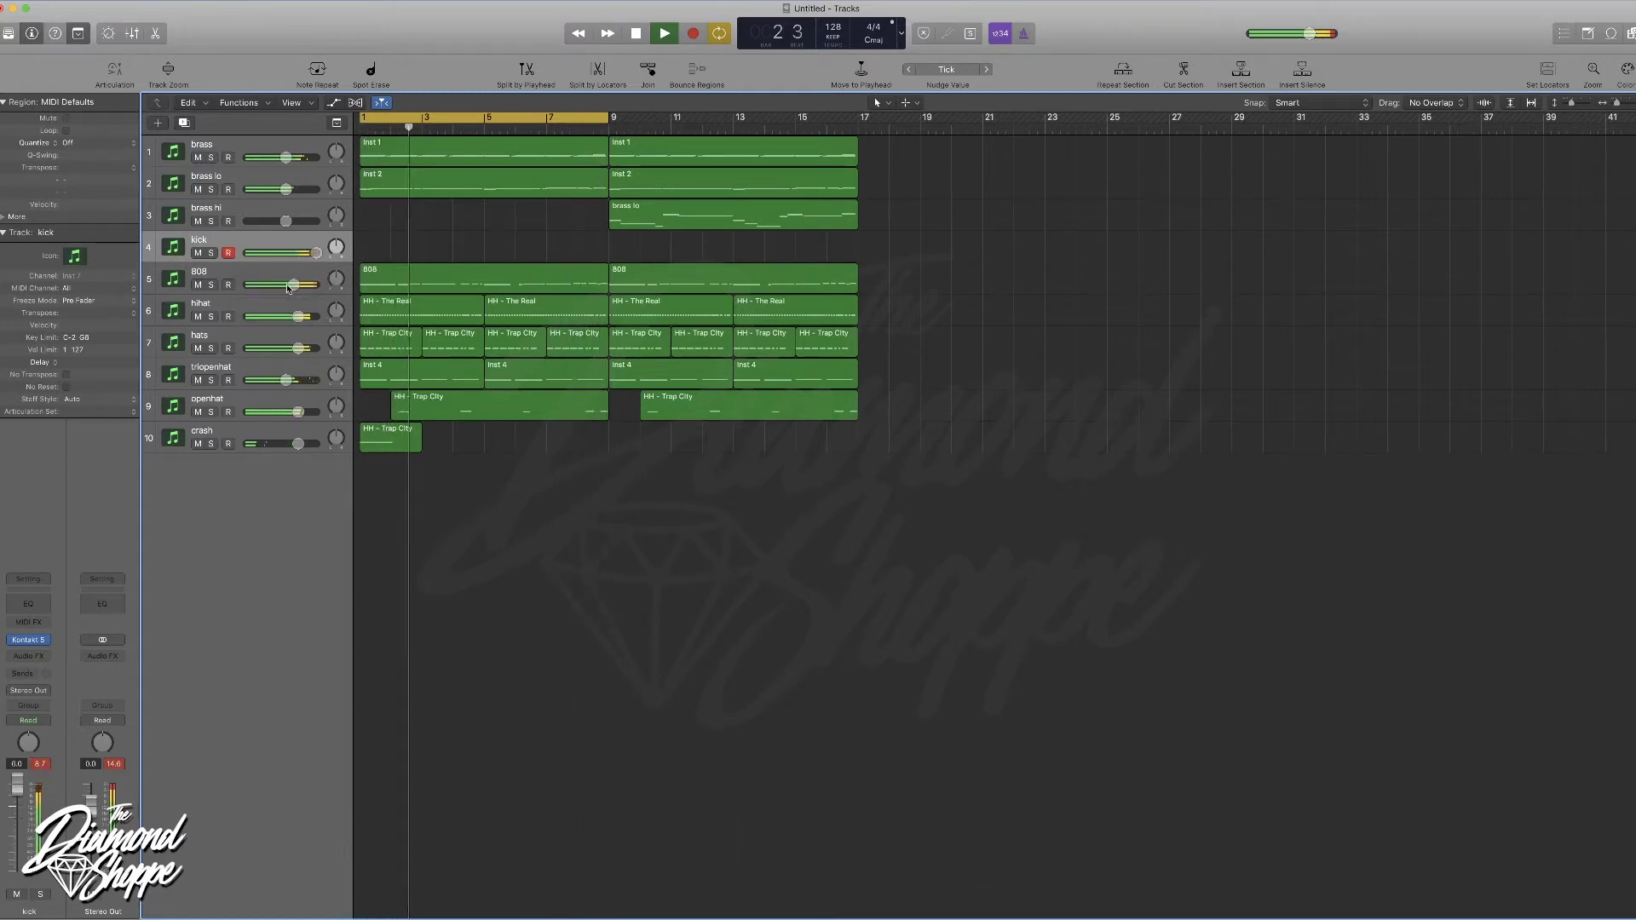
pyautogui.press('space')
pyautogui.press('space')
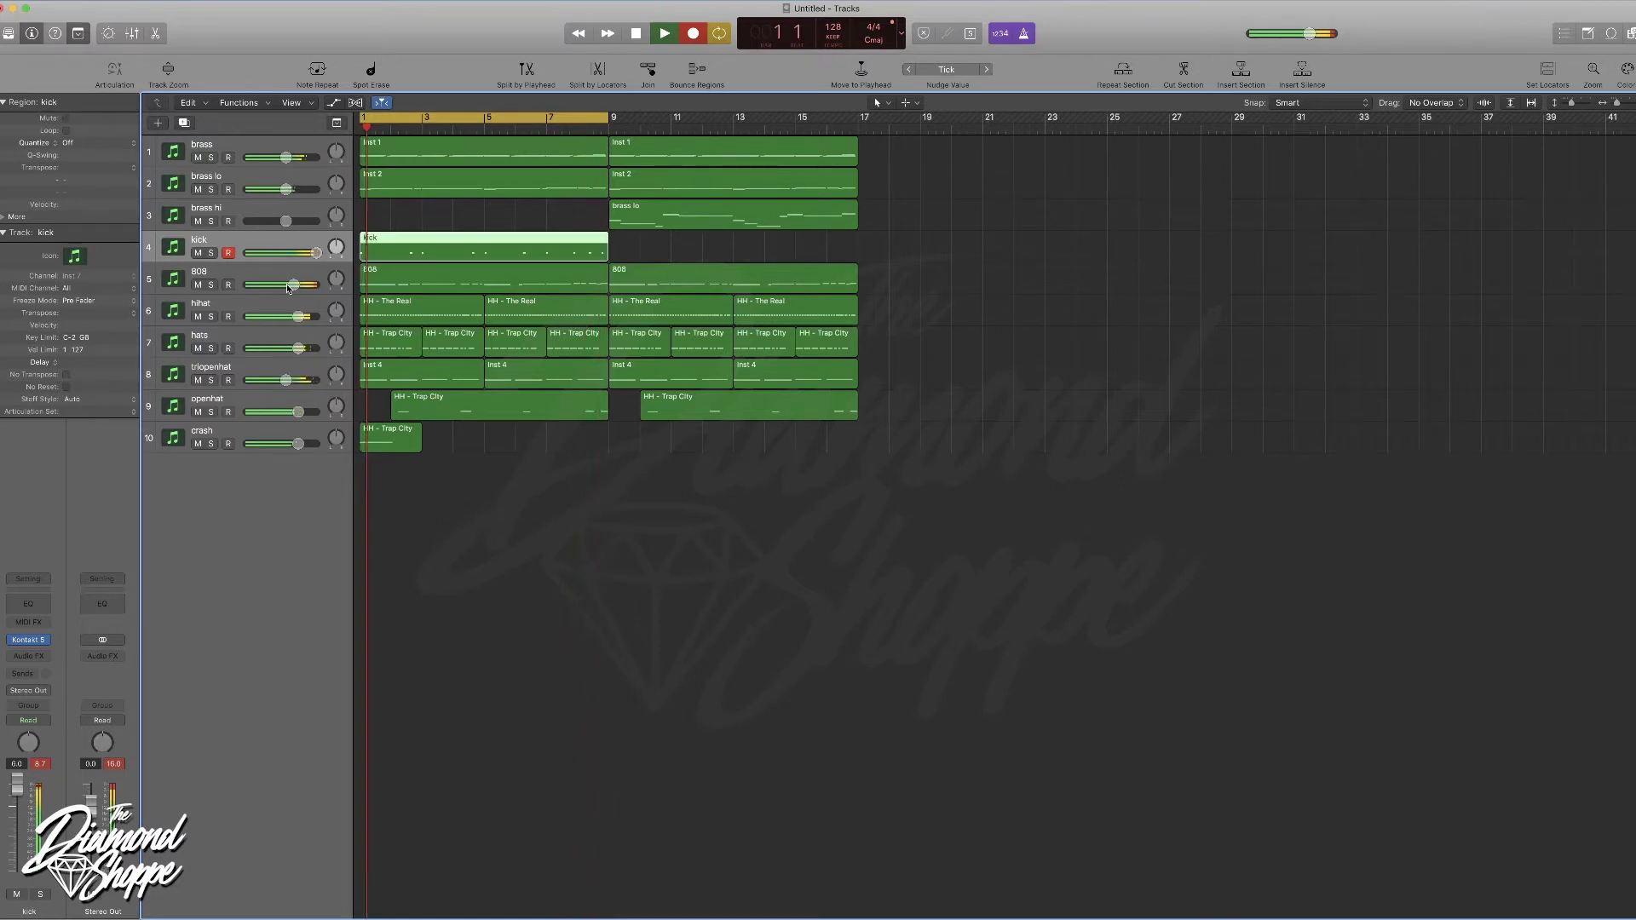
pyautogui.hotkey('shift', 'r')
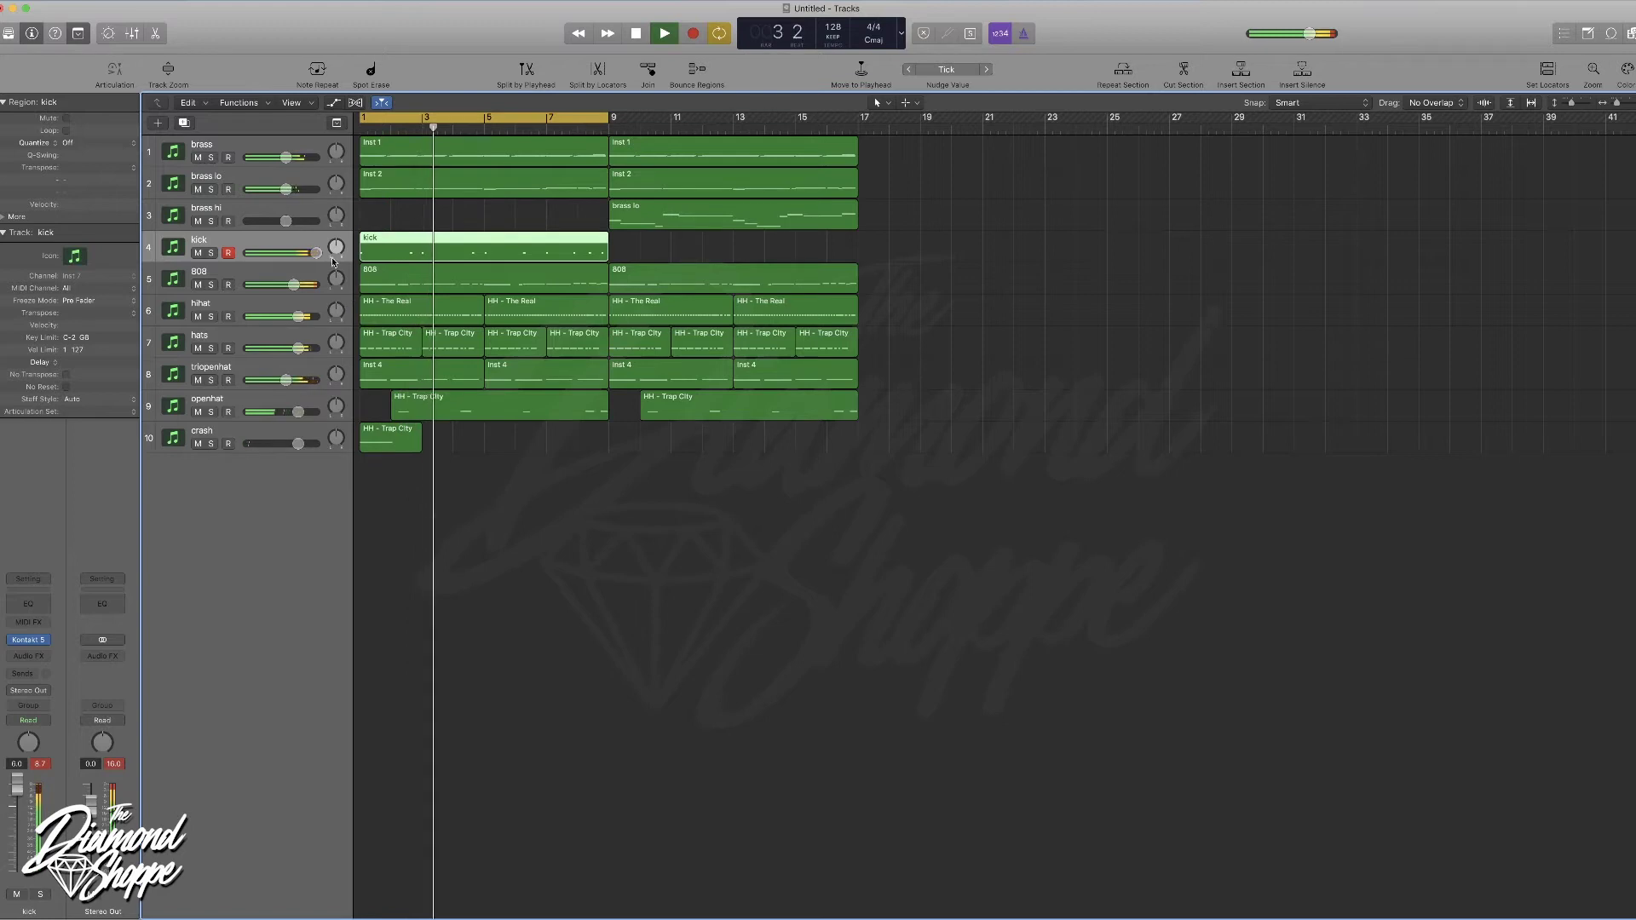
# - Open the kick region in the Piano Roll and quantize the region to 1/8 Swing A
pyautogui.doubleClick(427, 252)
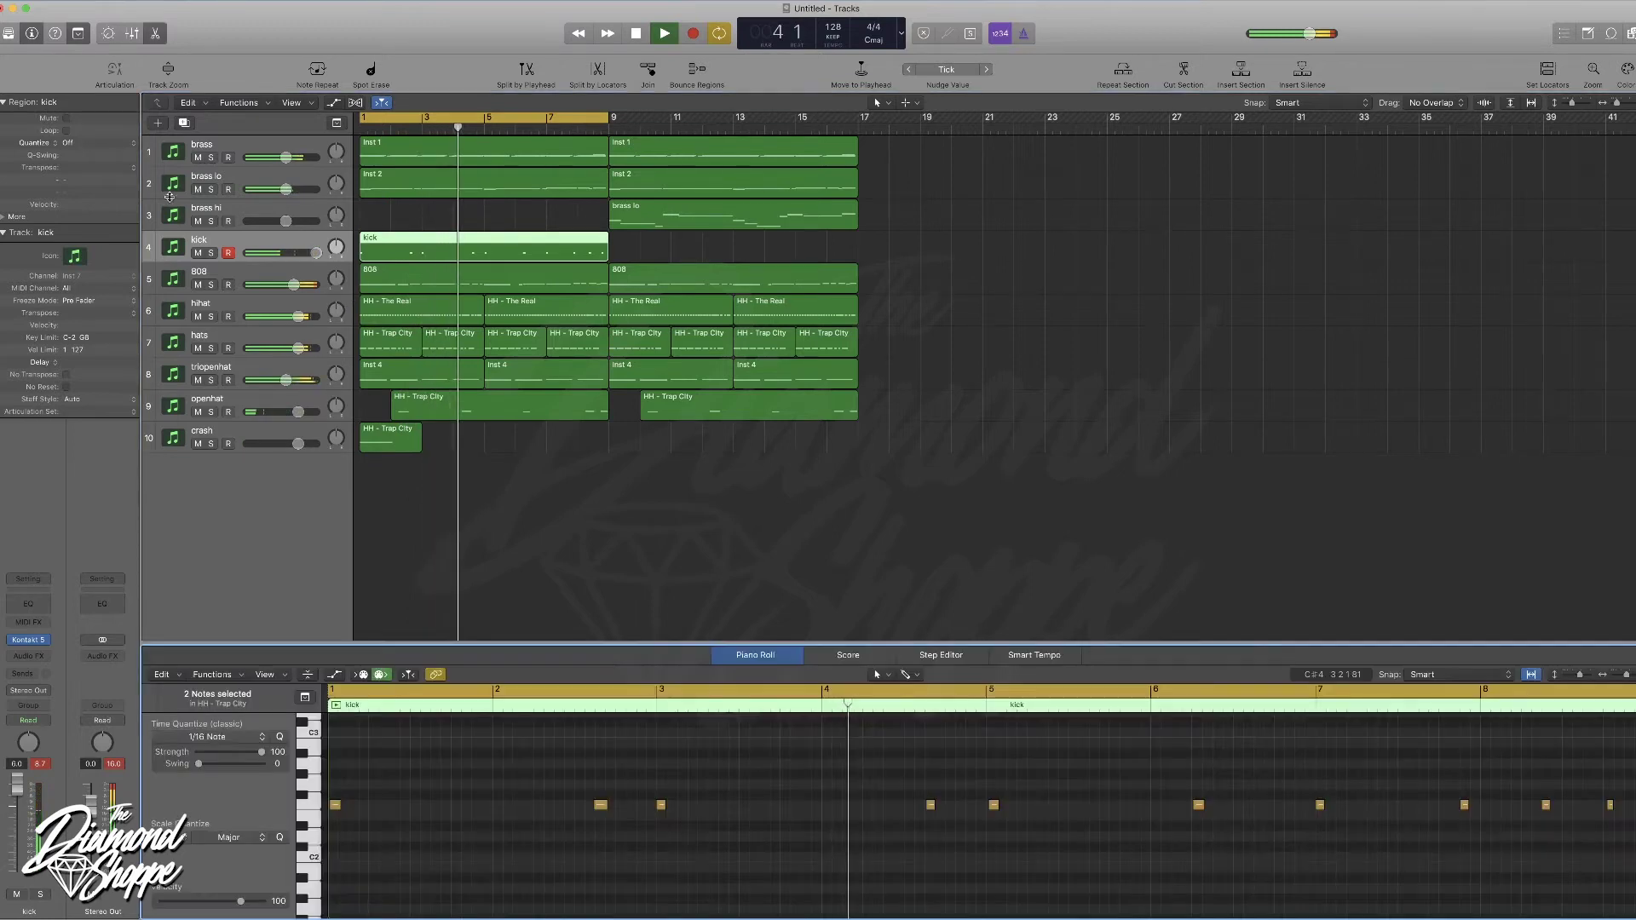
pyautogui.click(110, 145)
pyautogui.click(115, 391)
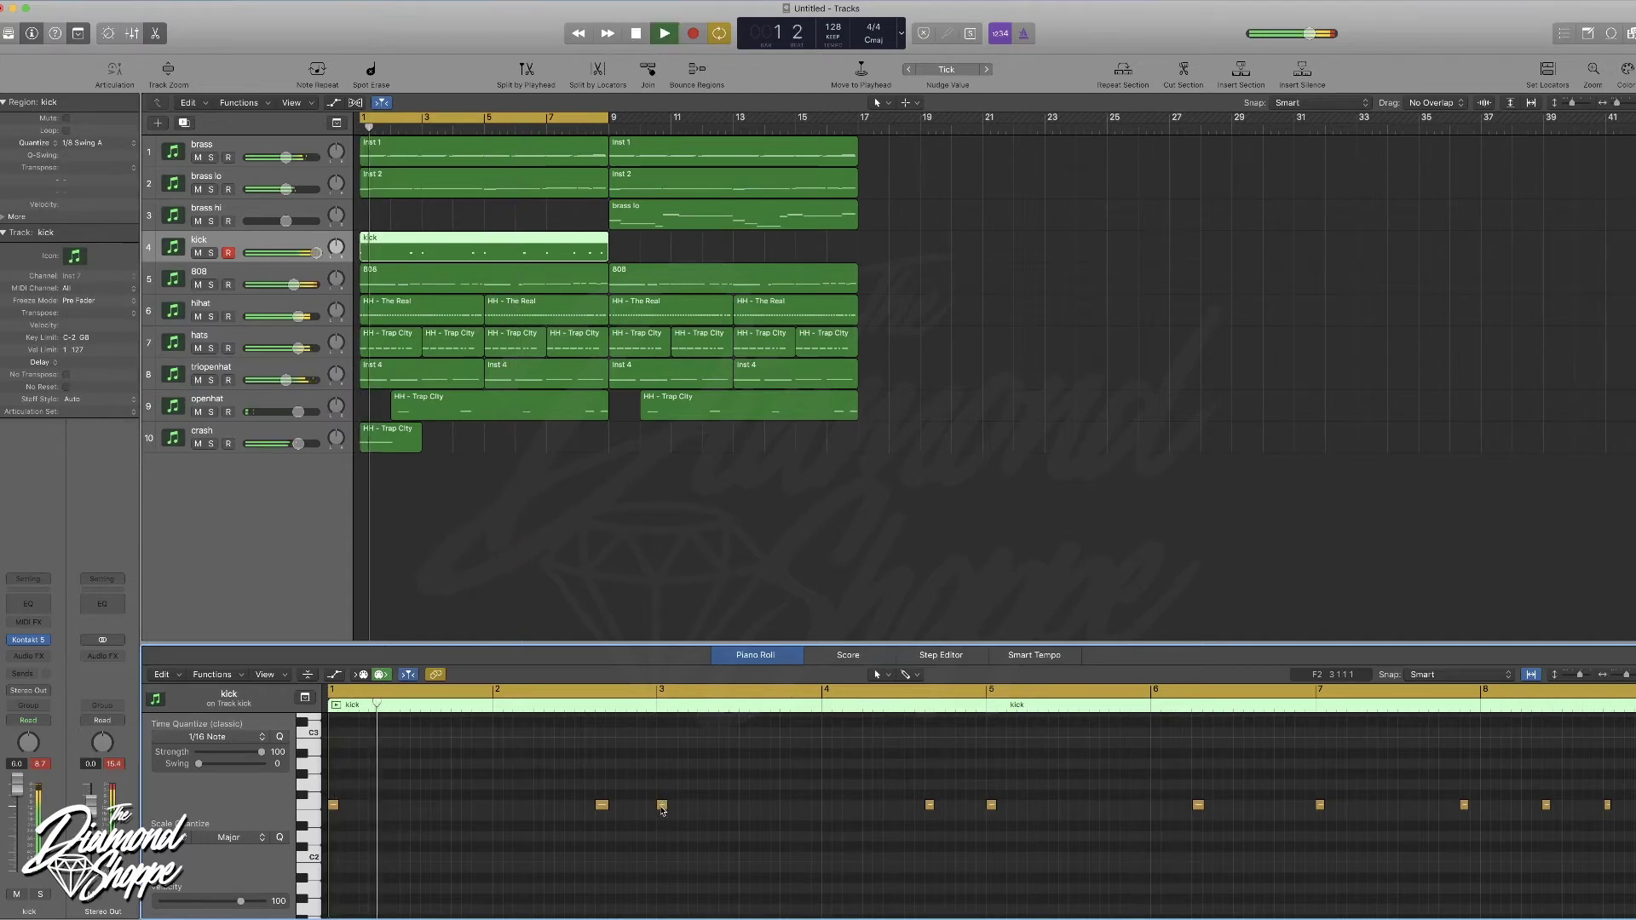
# - Raise the kick notes at bar 3, late in bar 4, and the last four from bar 7 onward by one semitone
pyautogui.moveTo(662, 805); pyautogui.dragTo(663, 795)
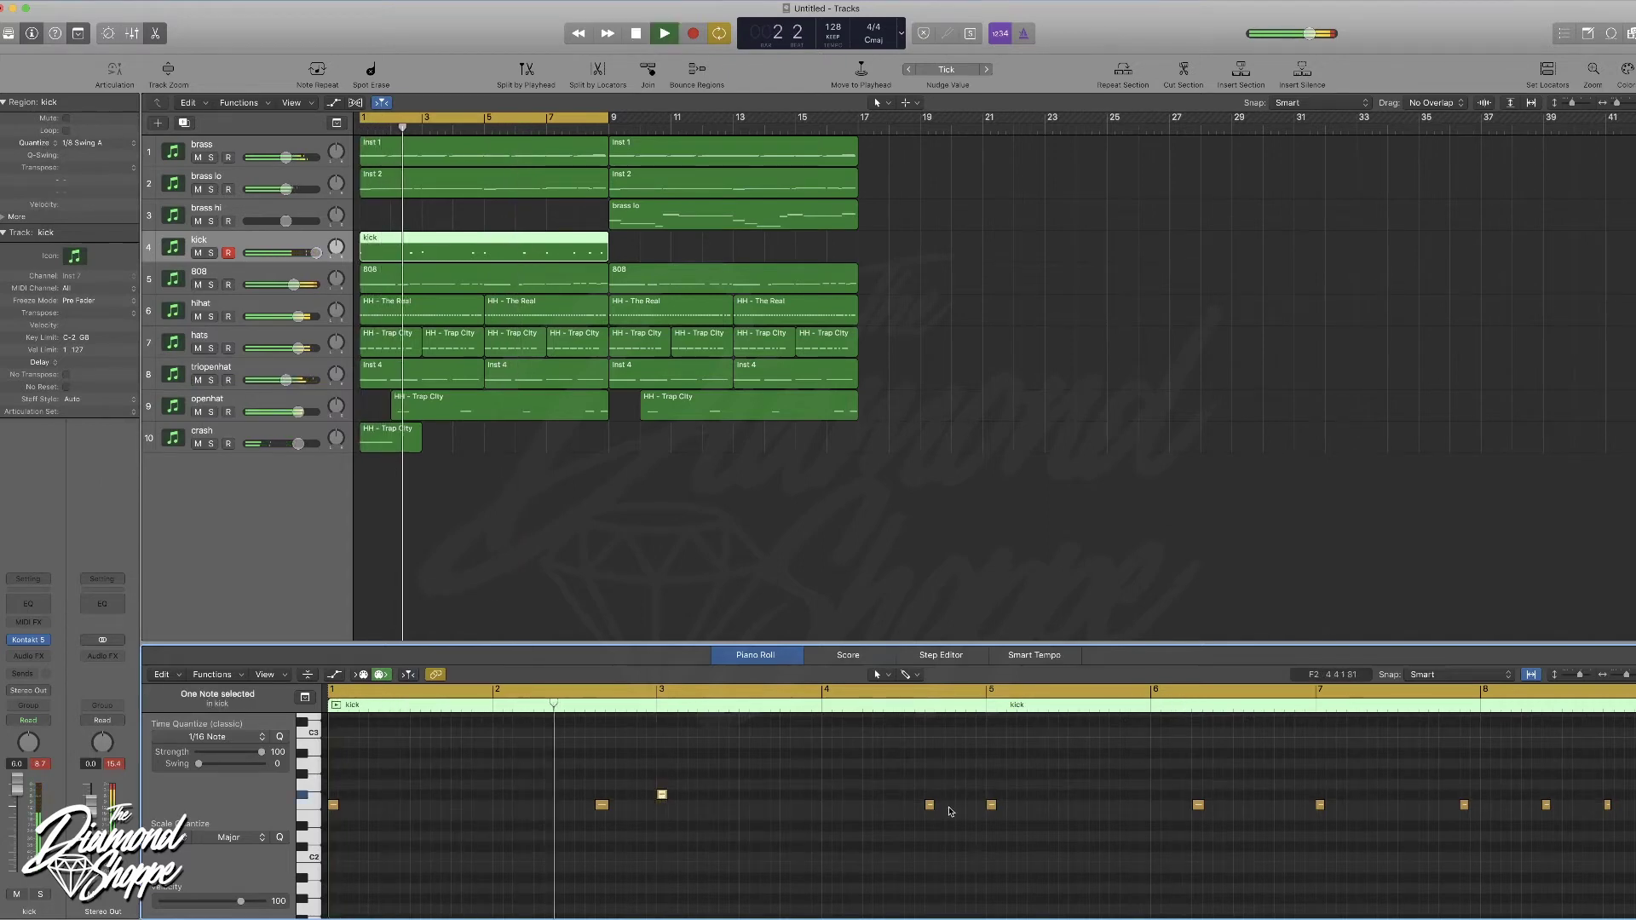
pyautogui.moveTo(929, 805); pyautogui.dragTo(931, 799)
pyautogui.hscroll(5, 1022, 818)
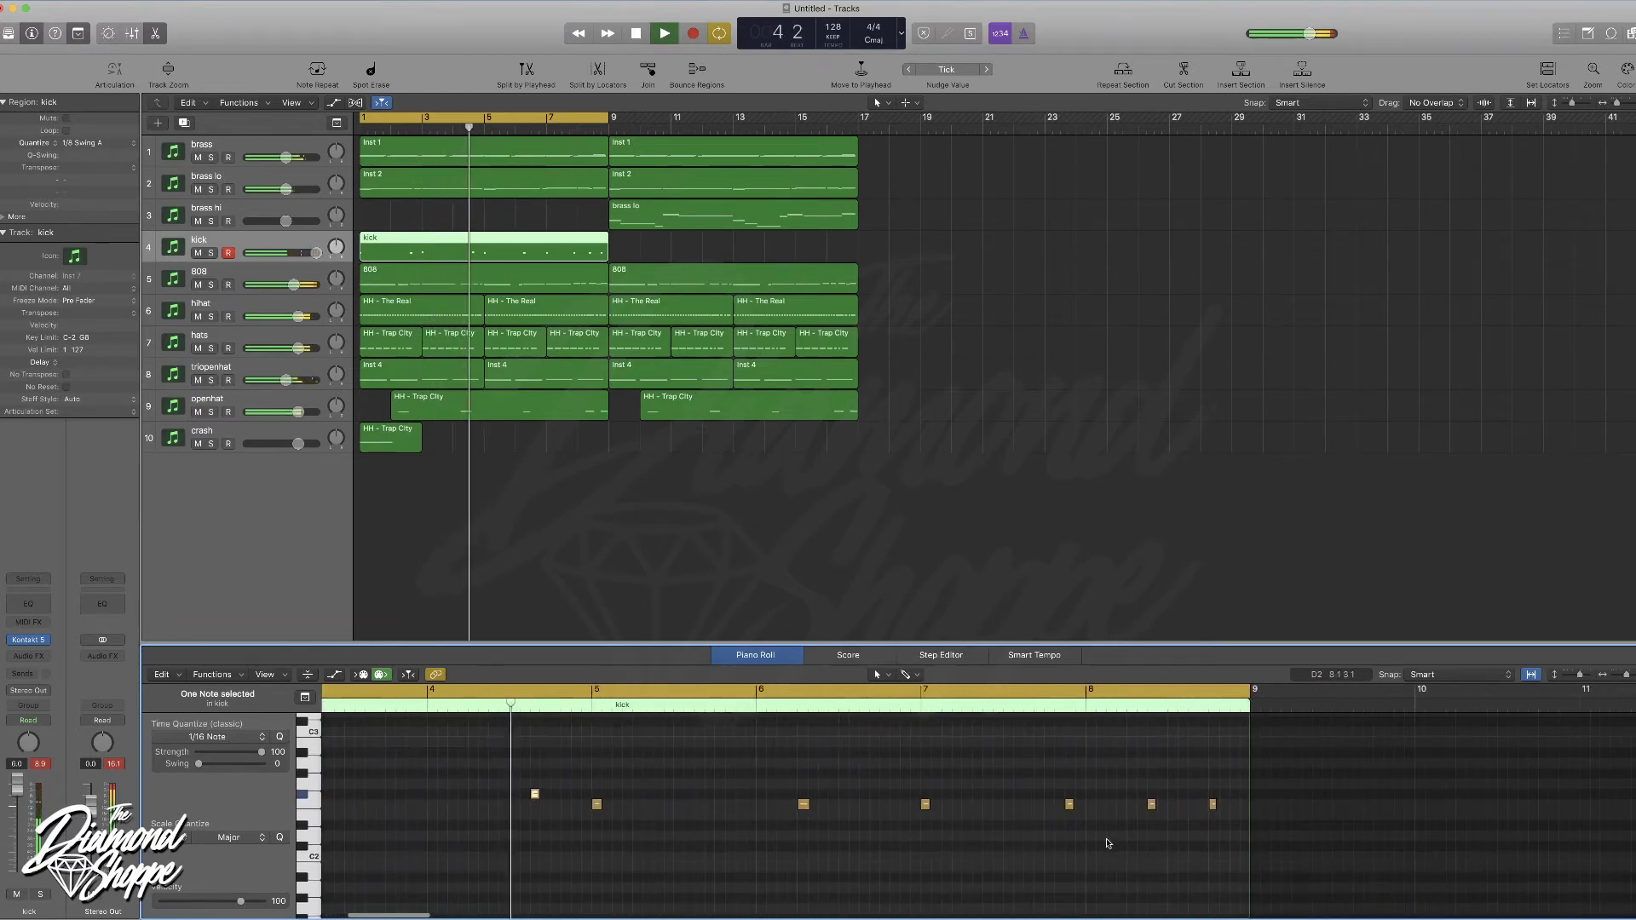
pyautogui.hscroll(3, 1082, 823)
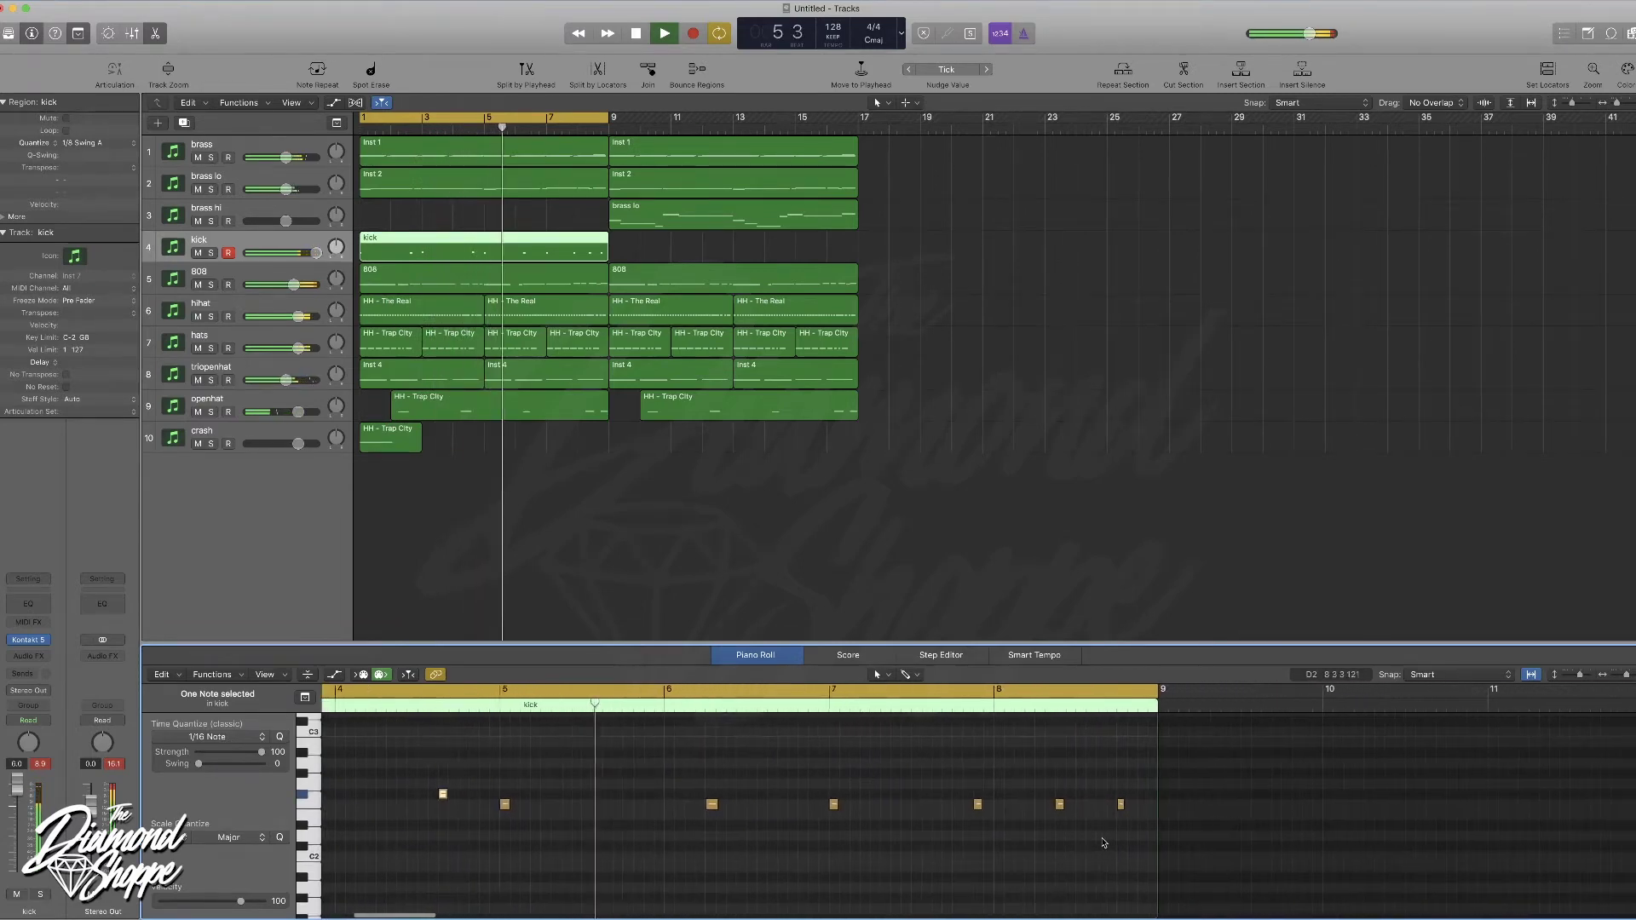
pyautogui.moveTo(1131, 802); pyautogui.dragTo(803, 820)
pyautogui.hscroll(-10, 852, 823)
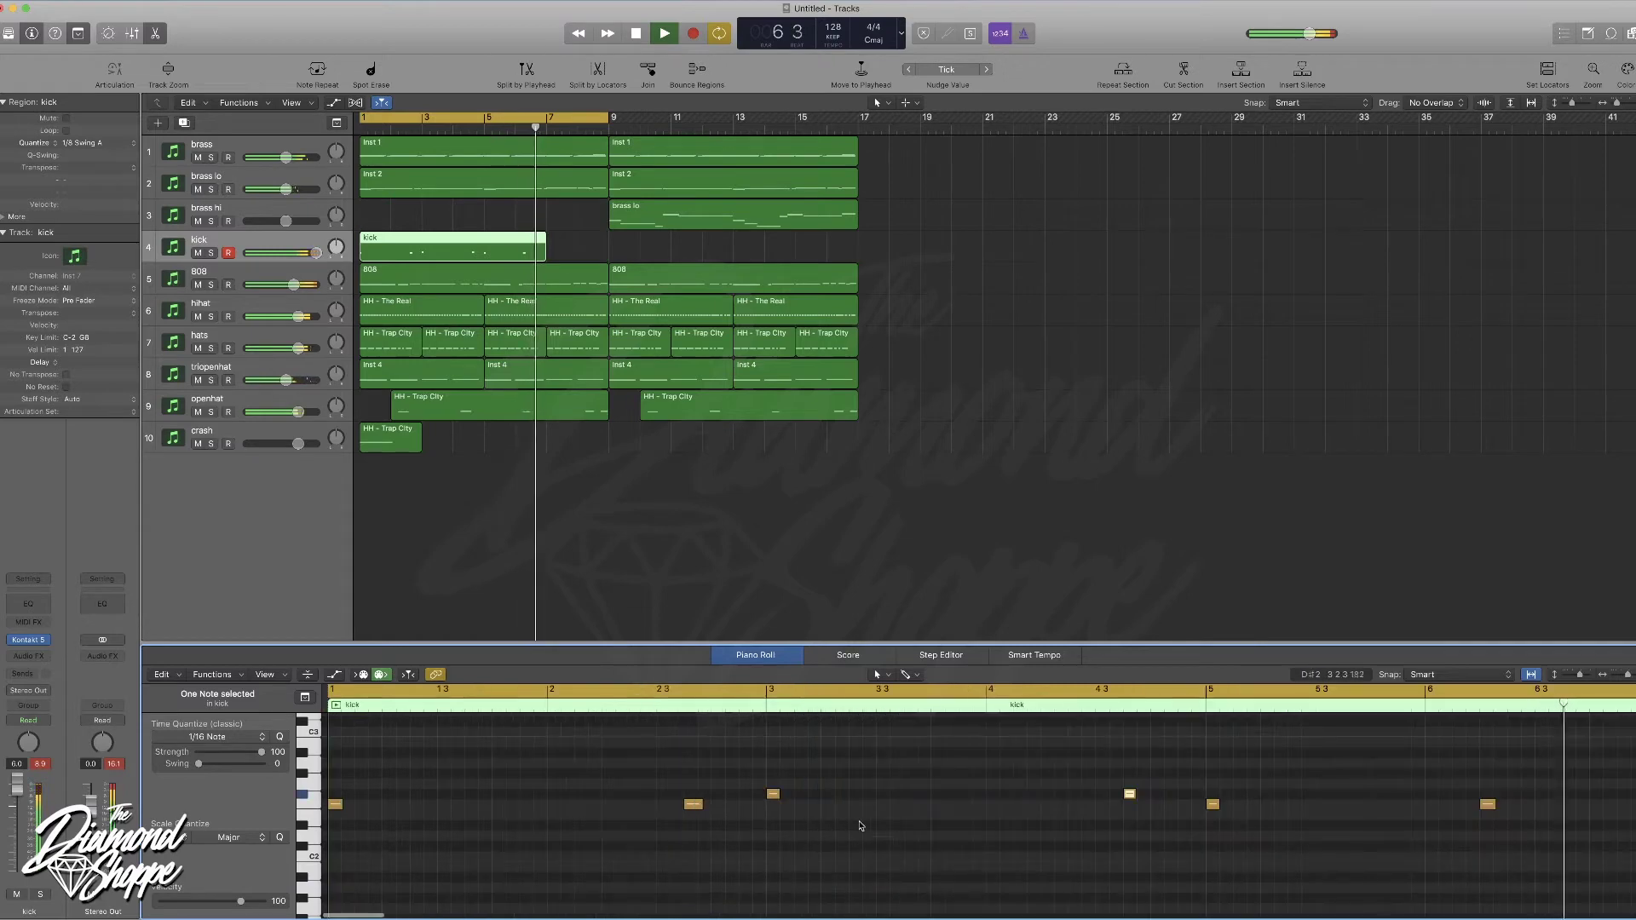
pyautogui.hscroll(5, 1023, 818)
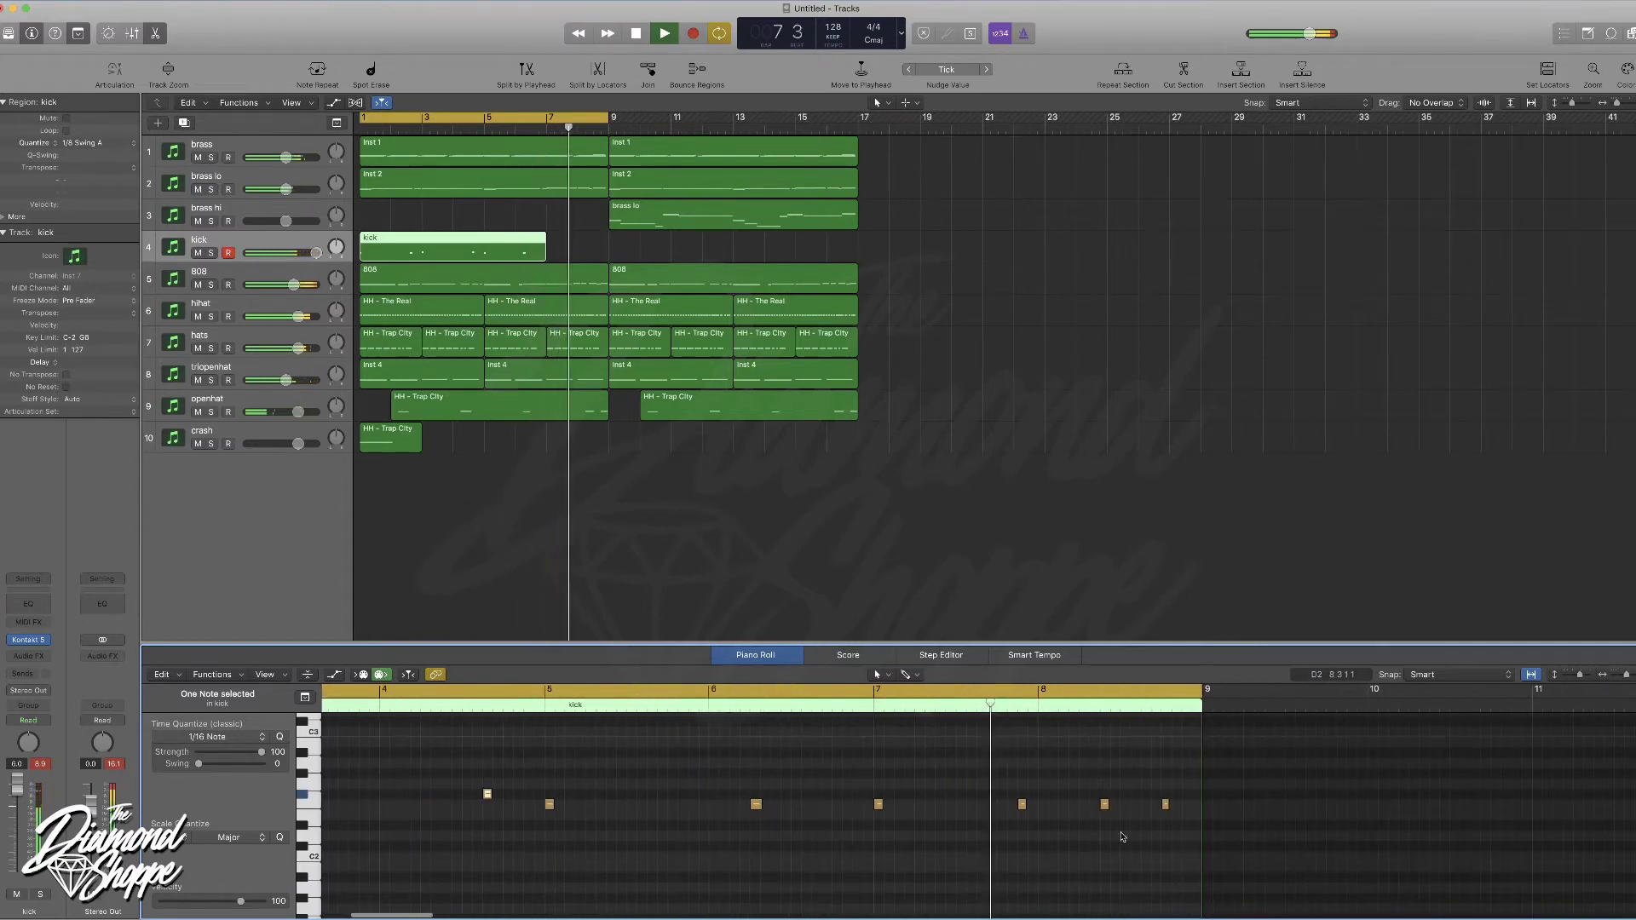
pyautogui.moveTo(1185, 775); pyautogui.dragTo(878, 841)
pyautogui.hotkey('alt', 'Up')
pyautogui.hscroll(-5, 865, 767)
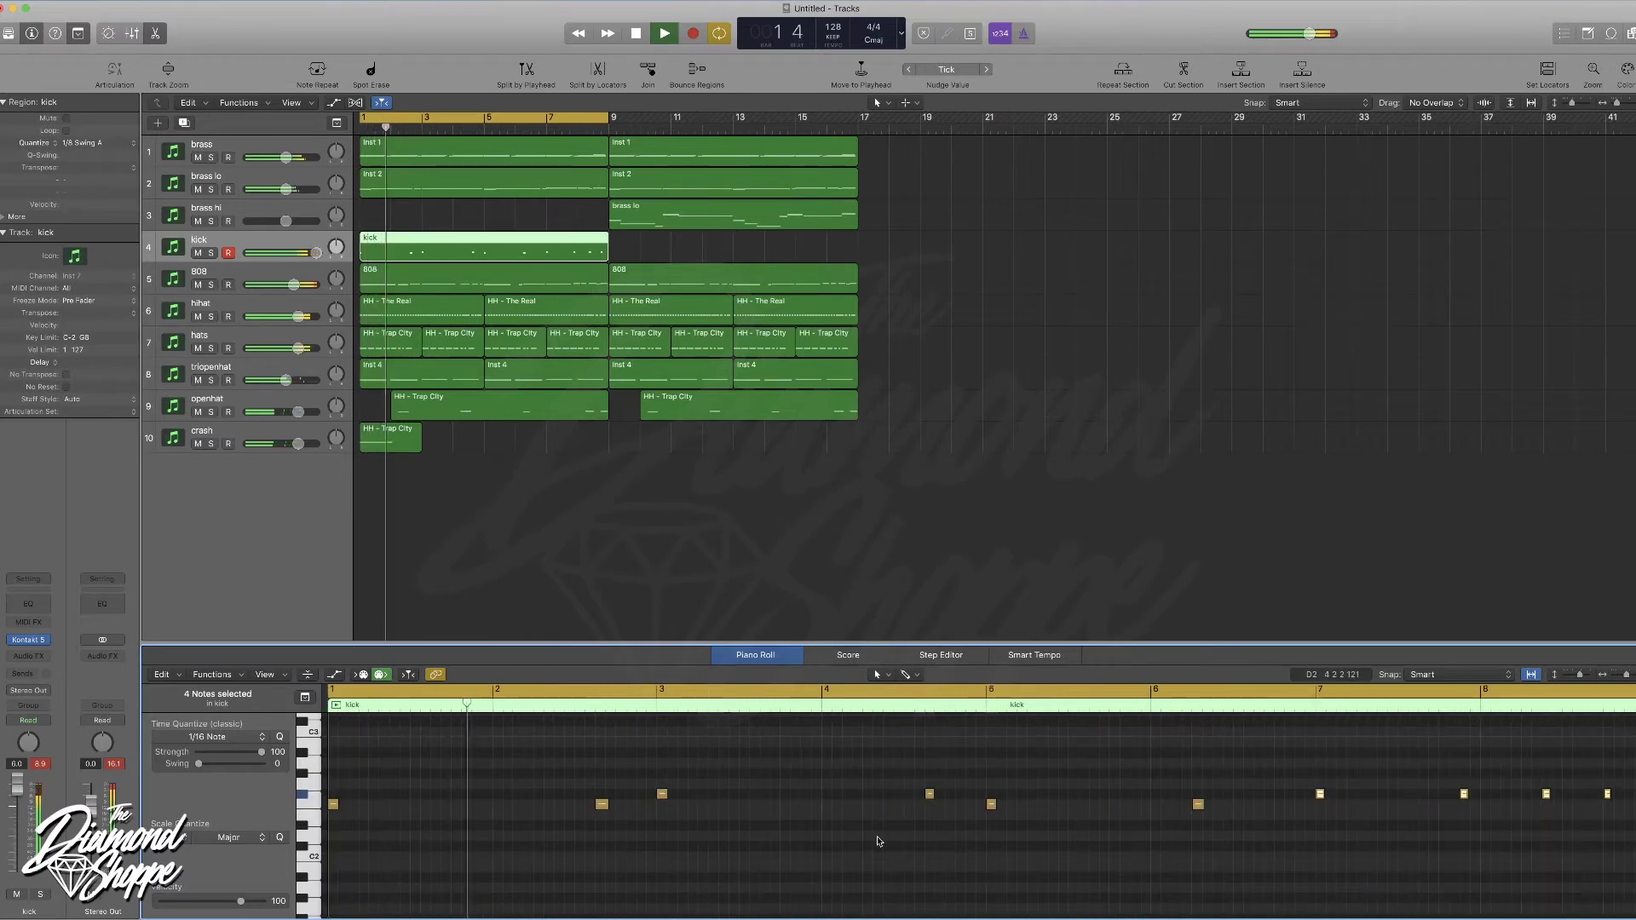
# - Close the note editor and copy the kick region to bar 9 for the second section
pyautogui.press('e')
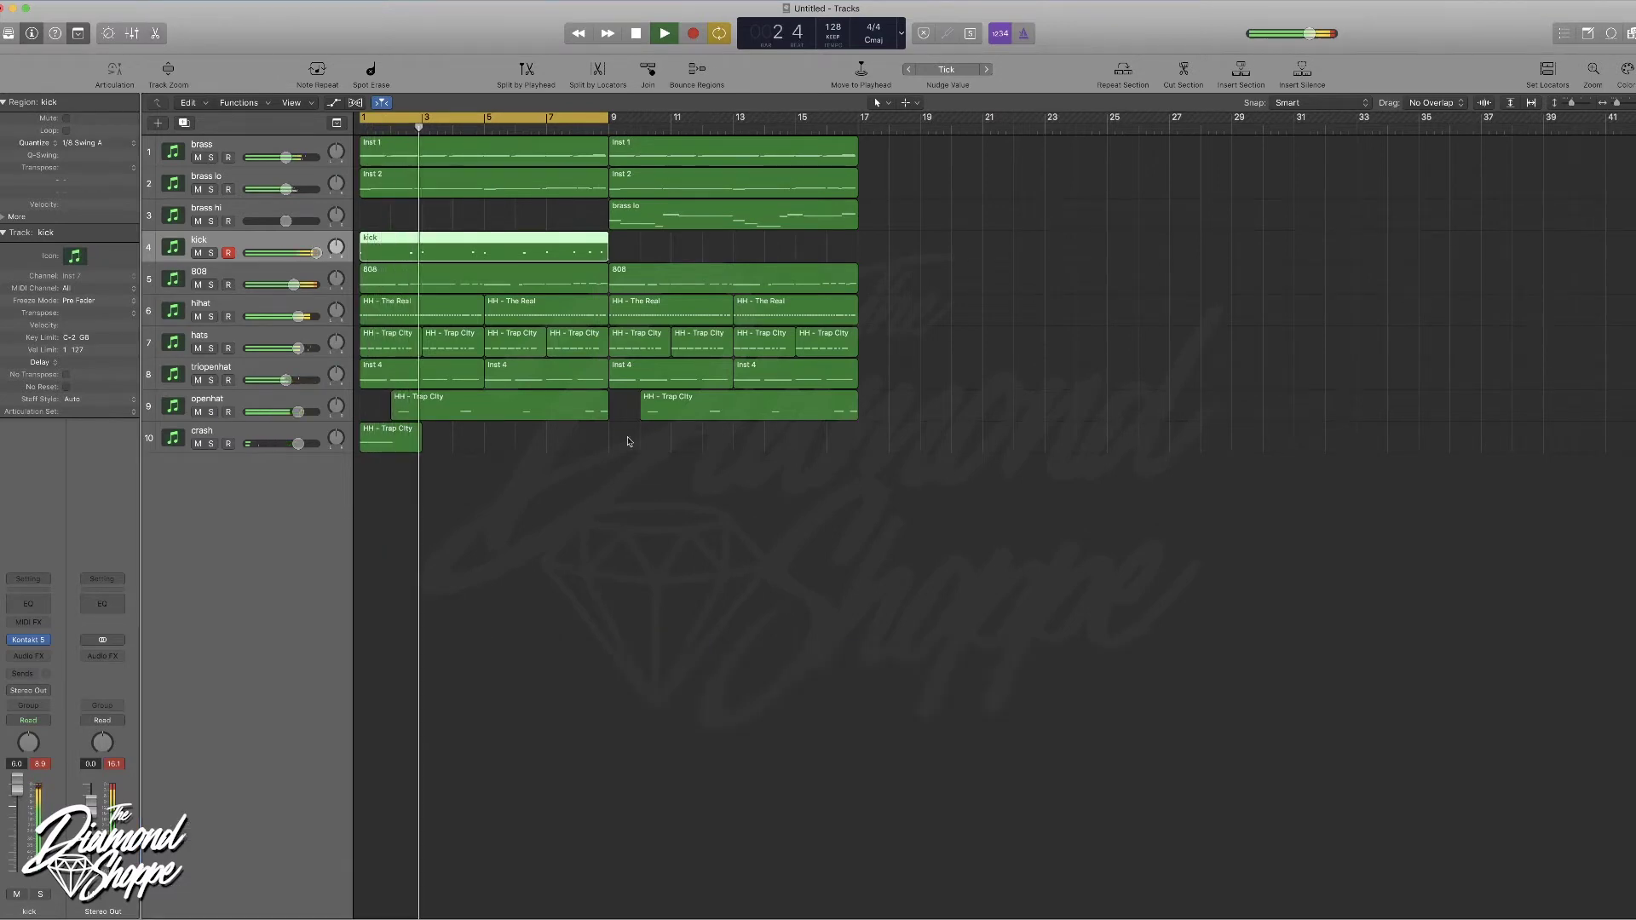
pyautogui.moveTo(481, 262); pyautogui.dragTo(718, 253)
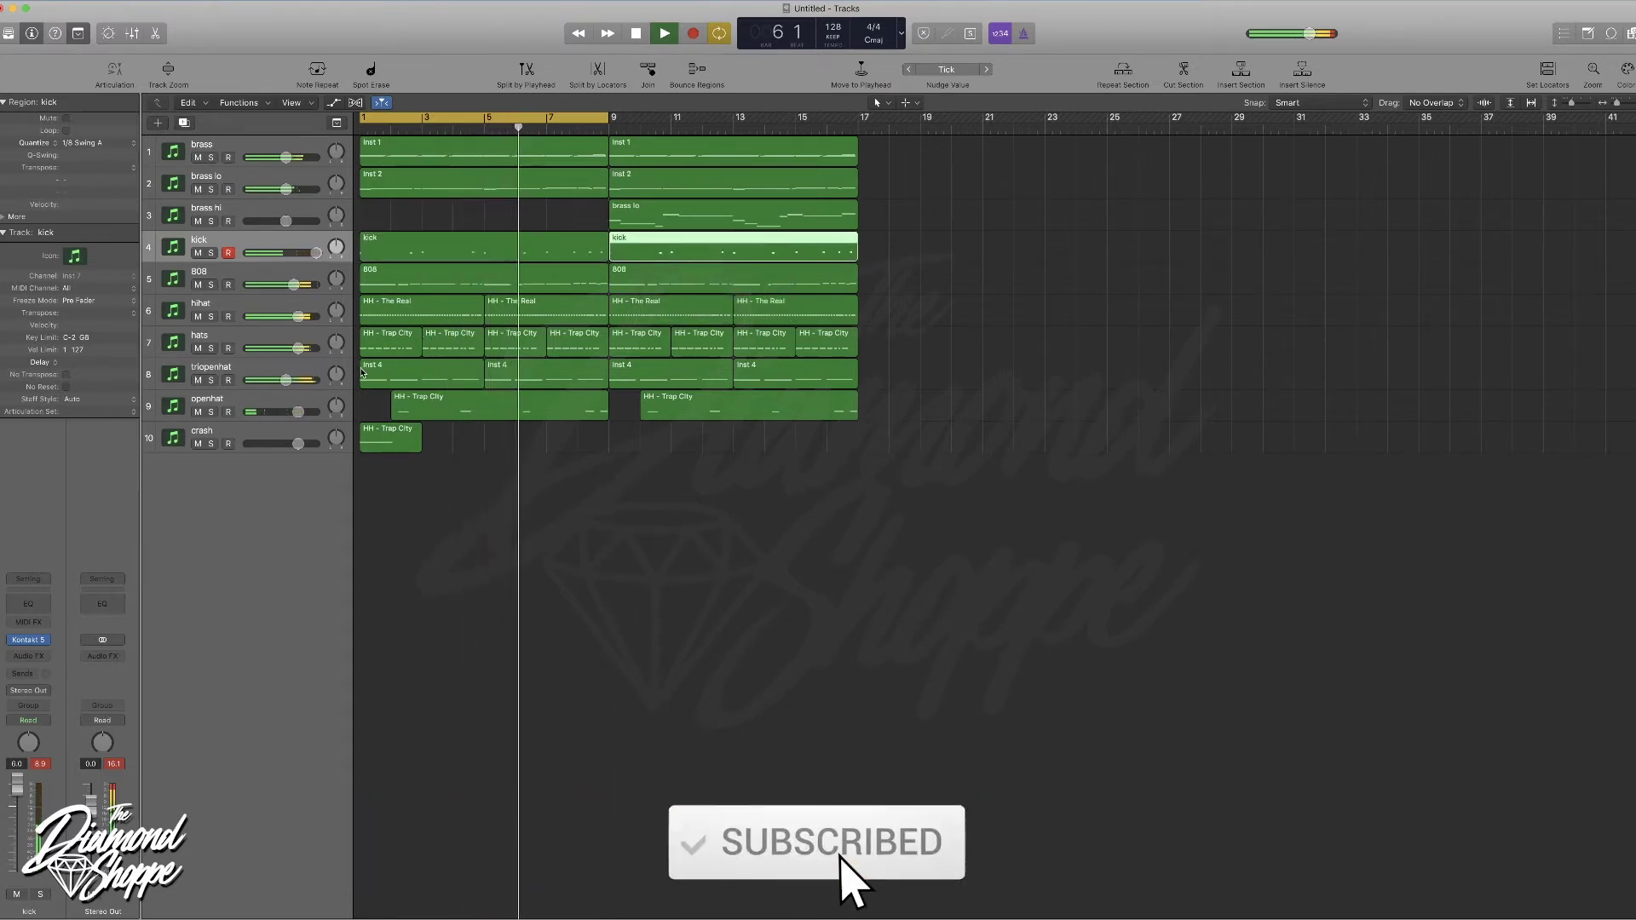
# - Mute the hihat track and duplicate it as a new empty track
pyautogui.click(198, 317)
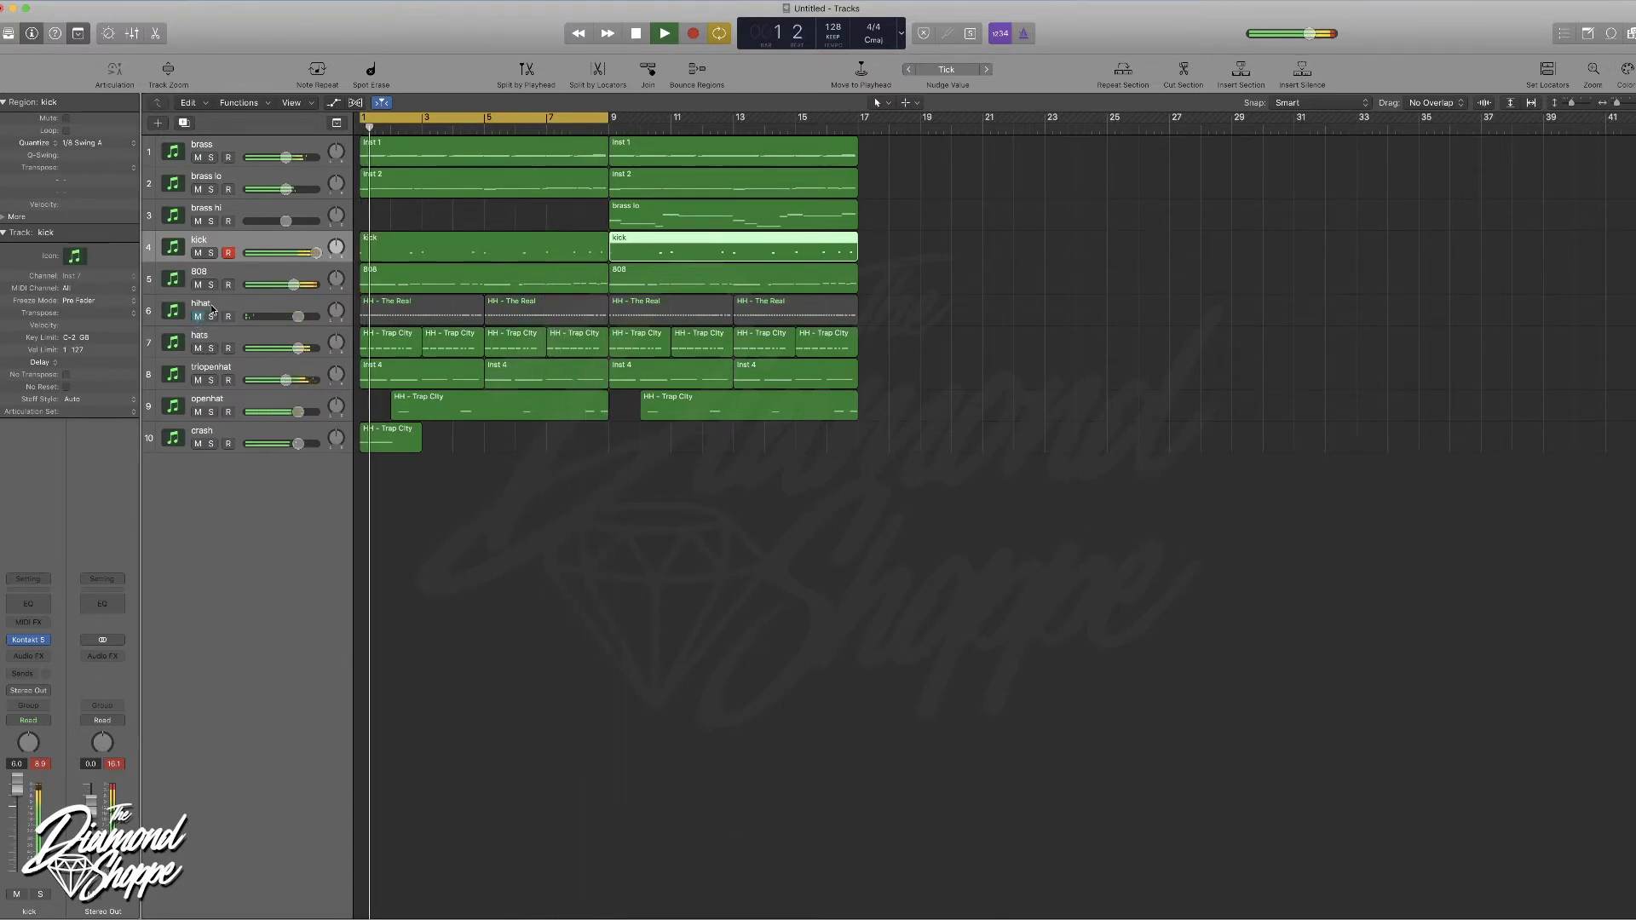
pyautogui.click(199, 324)
pyautogui.click(184, 122)
# - Unmute the duplicated hihat track and set the Note Repeat rate to 1/16 Note
pyautogui.click(318, 69)
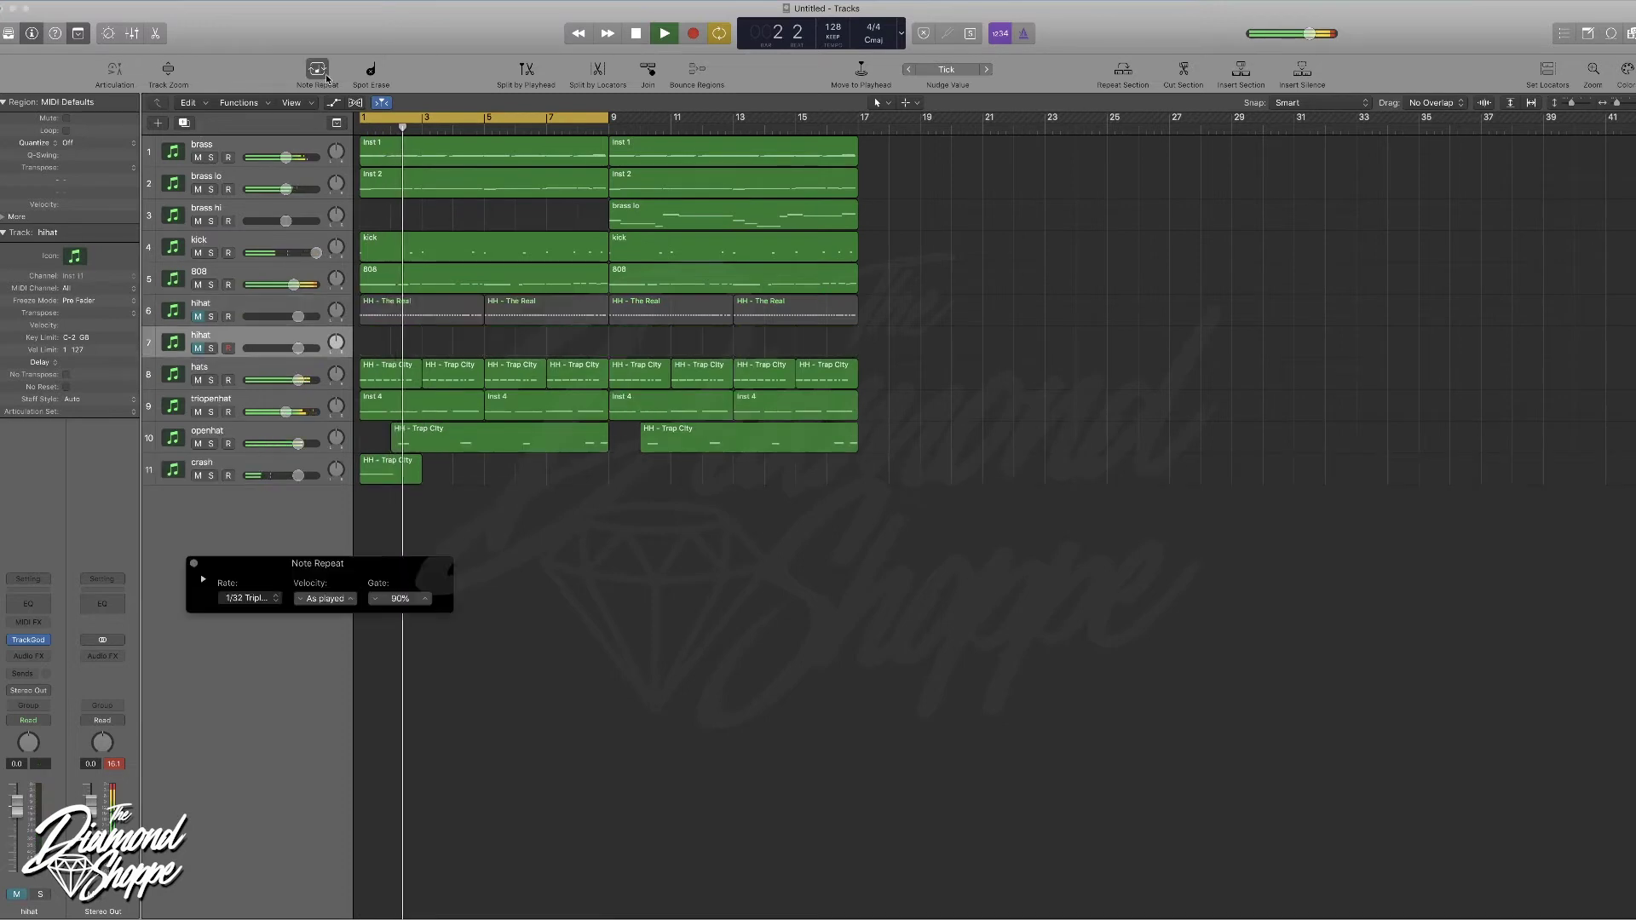
pyautogui.click(271, 599)
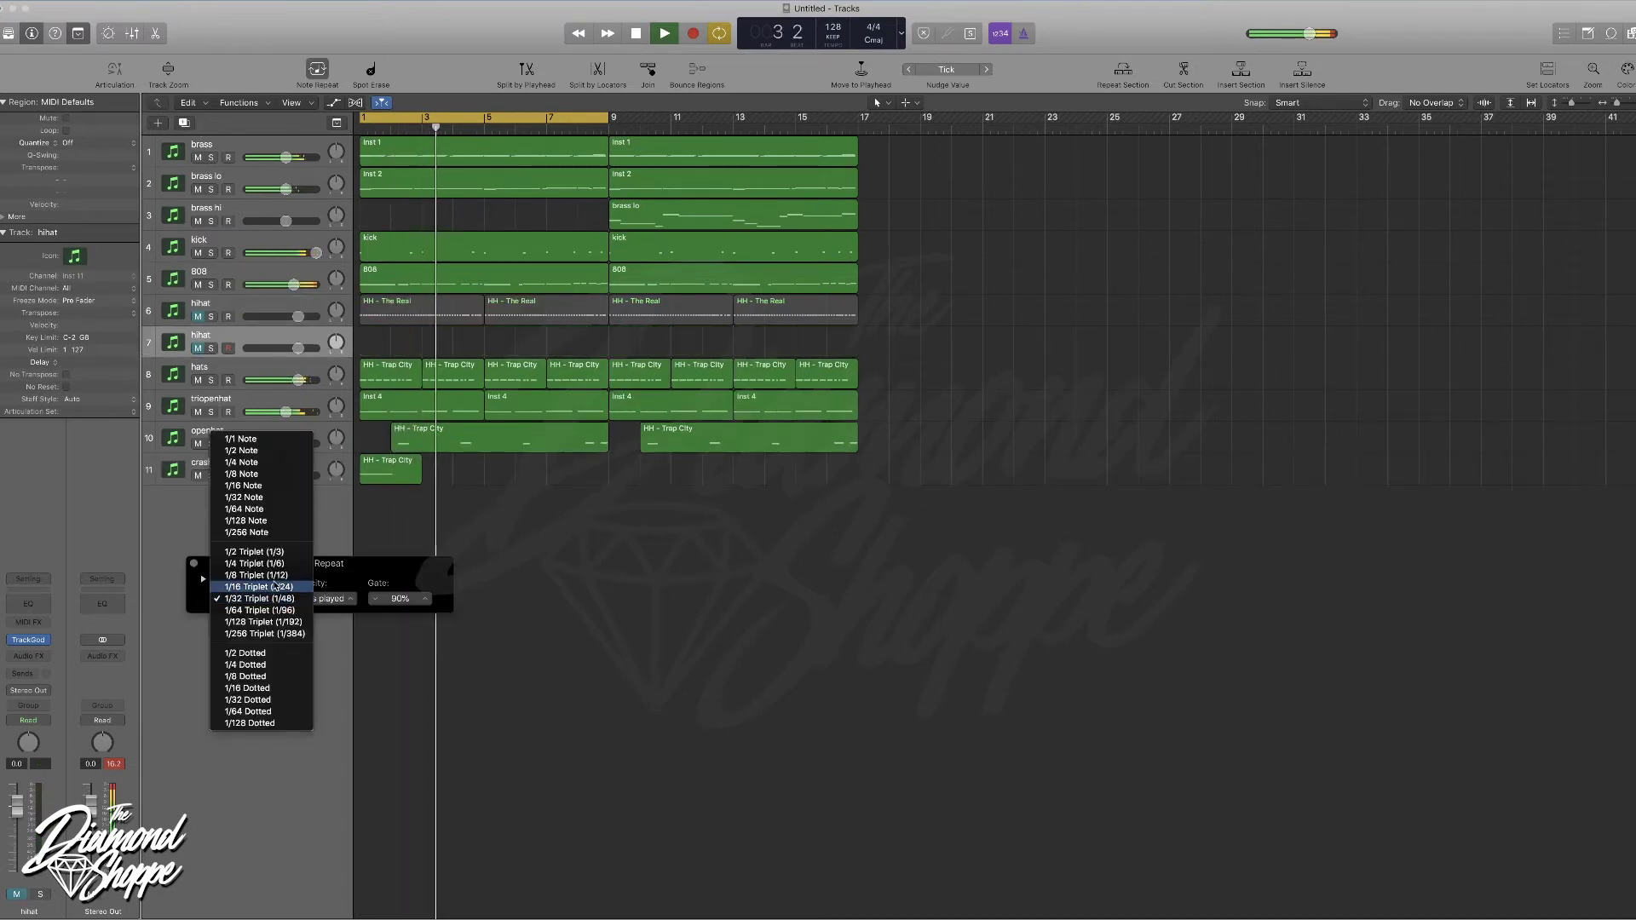
pyautogui.click(258, 588)
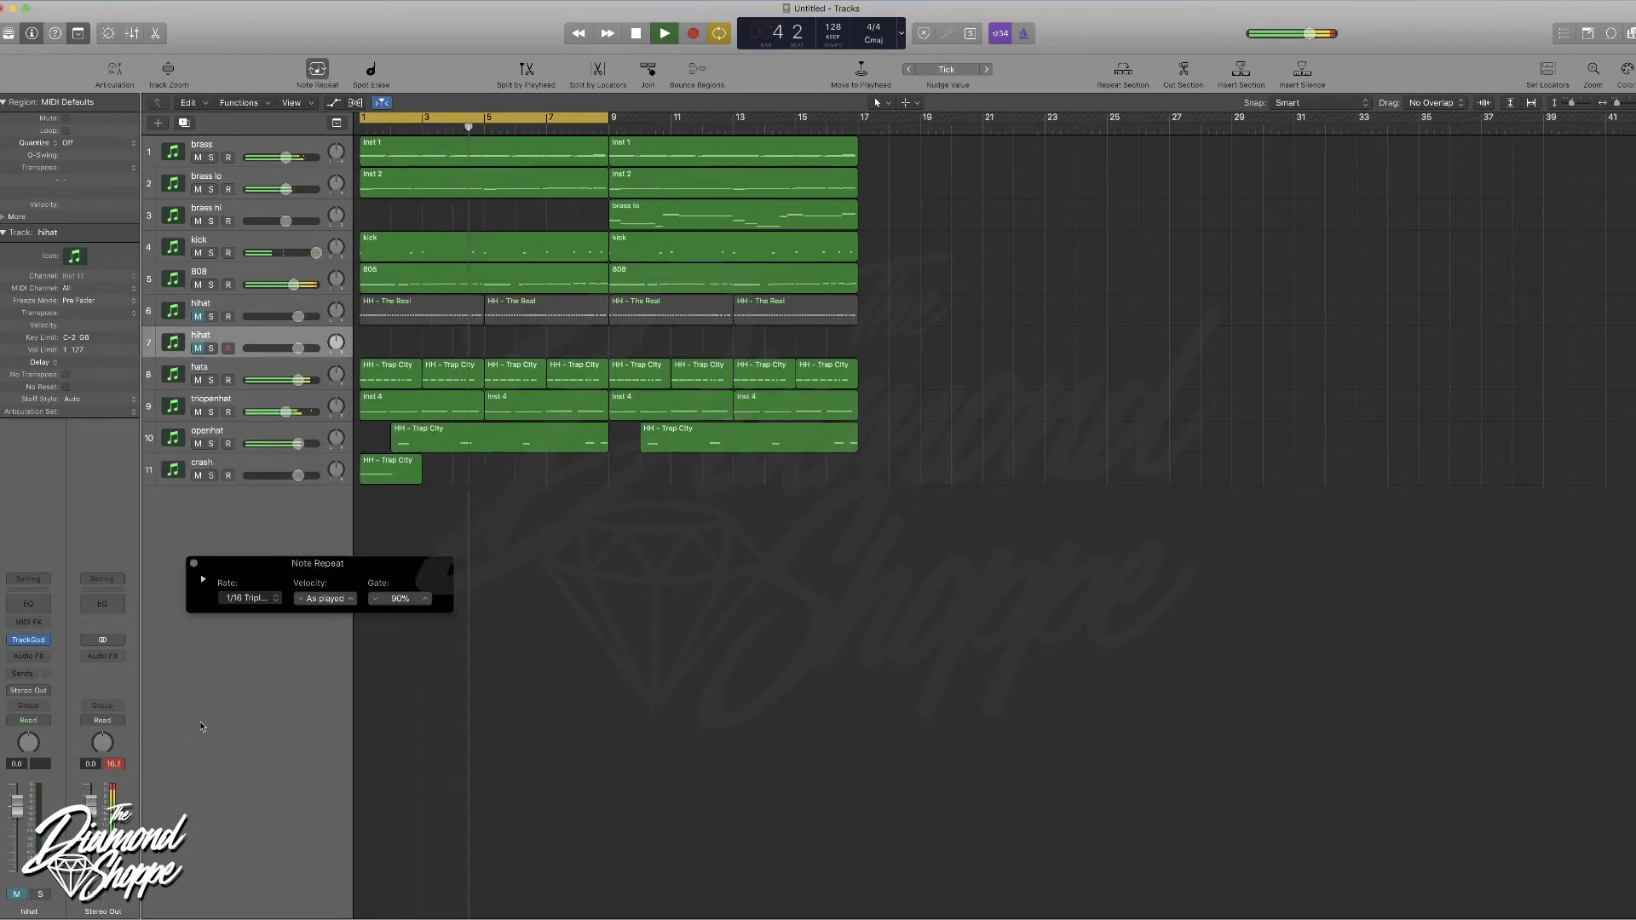
pyautogui.hotkey('ctrl', 'm')
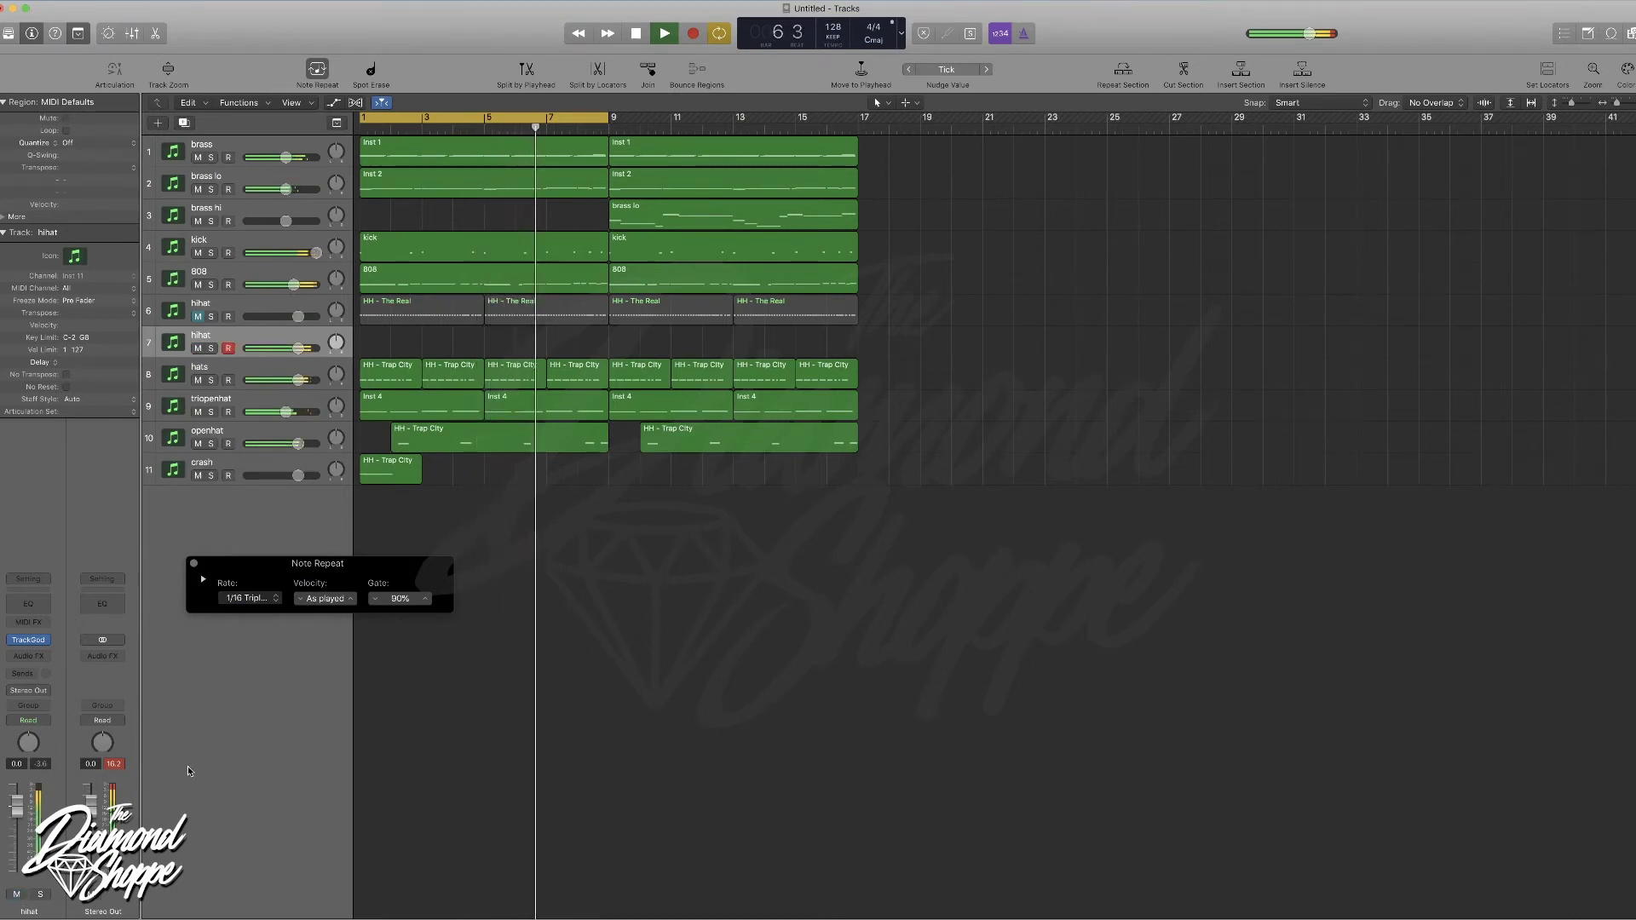
pyautogui.click(260, 599)
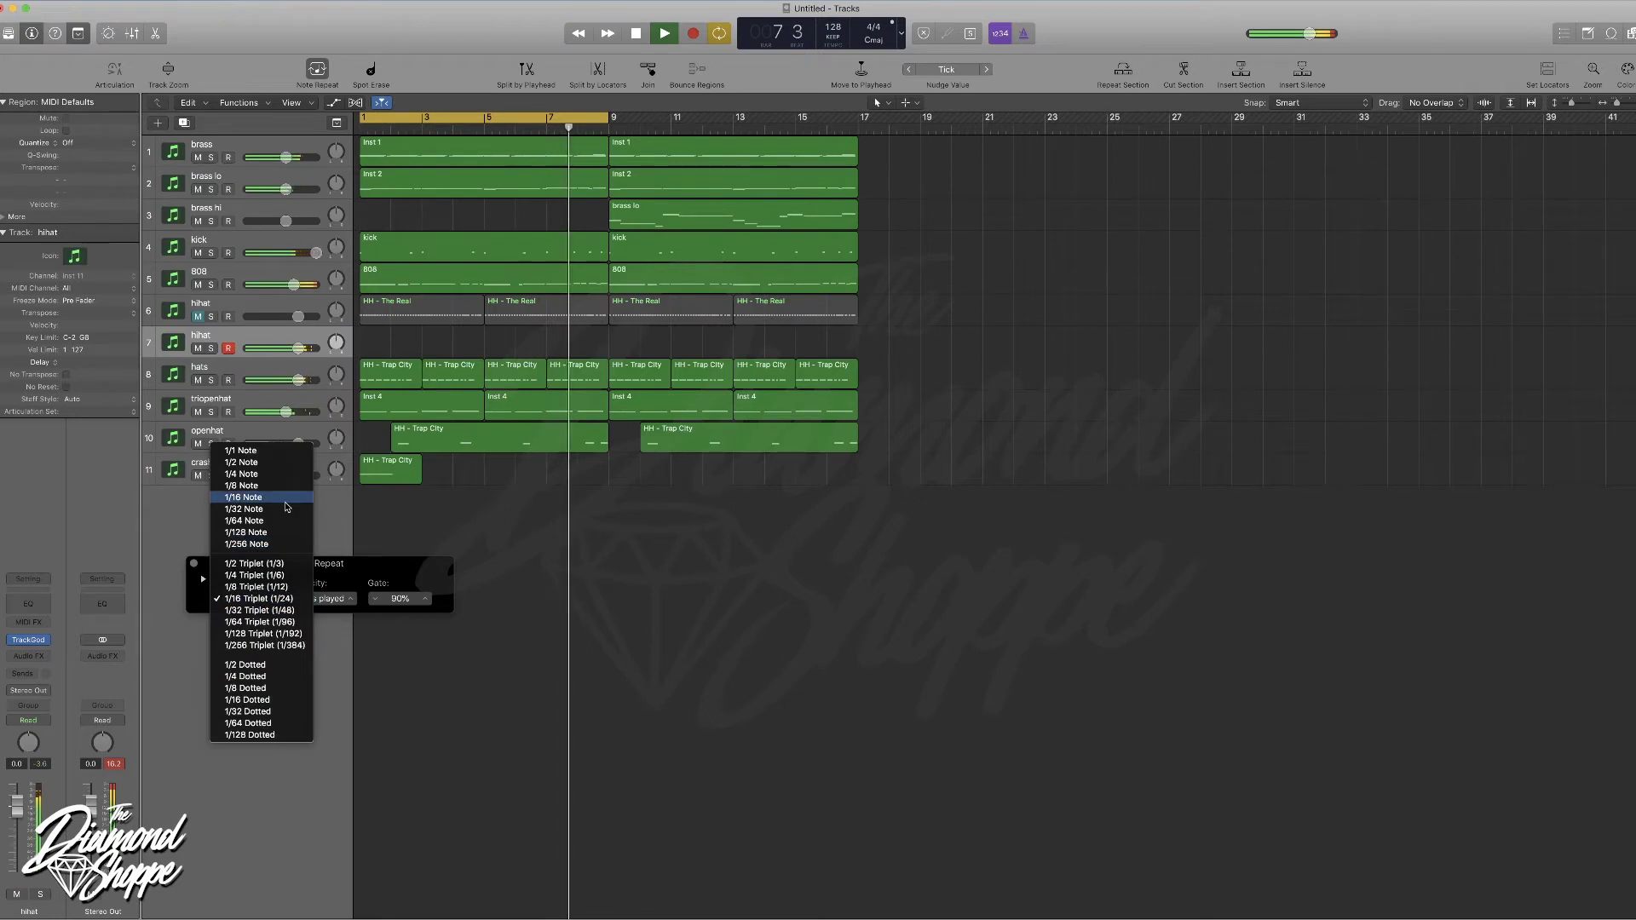
pyautogui.click(243, 498)
pyautogui.click(193, 565)
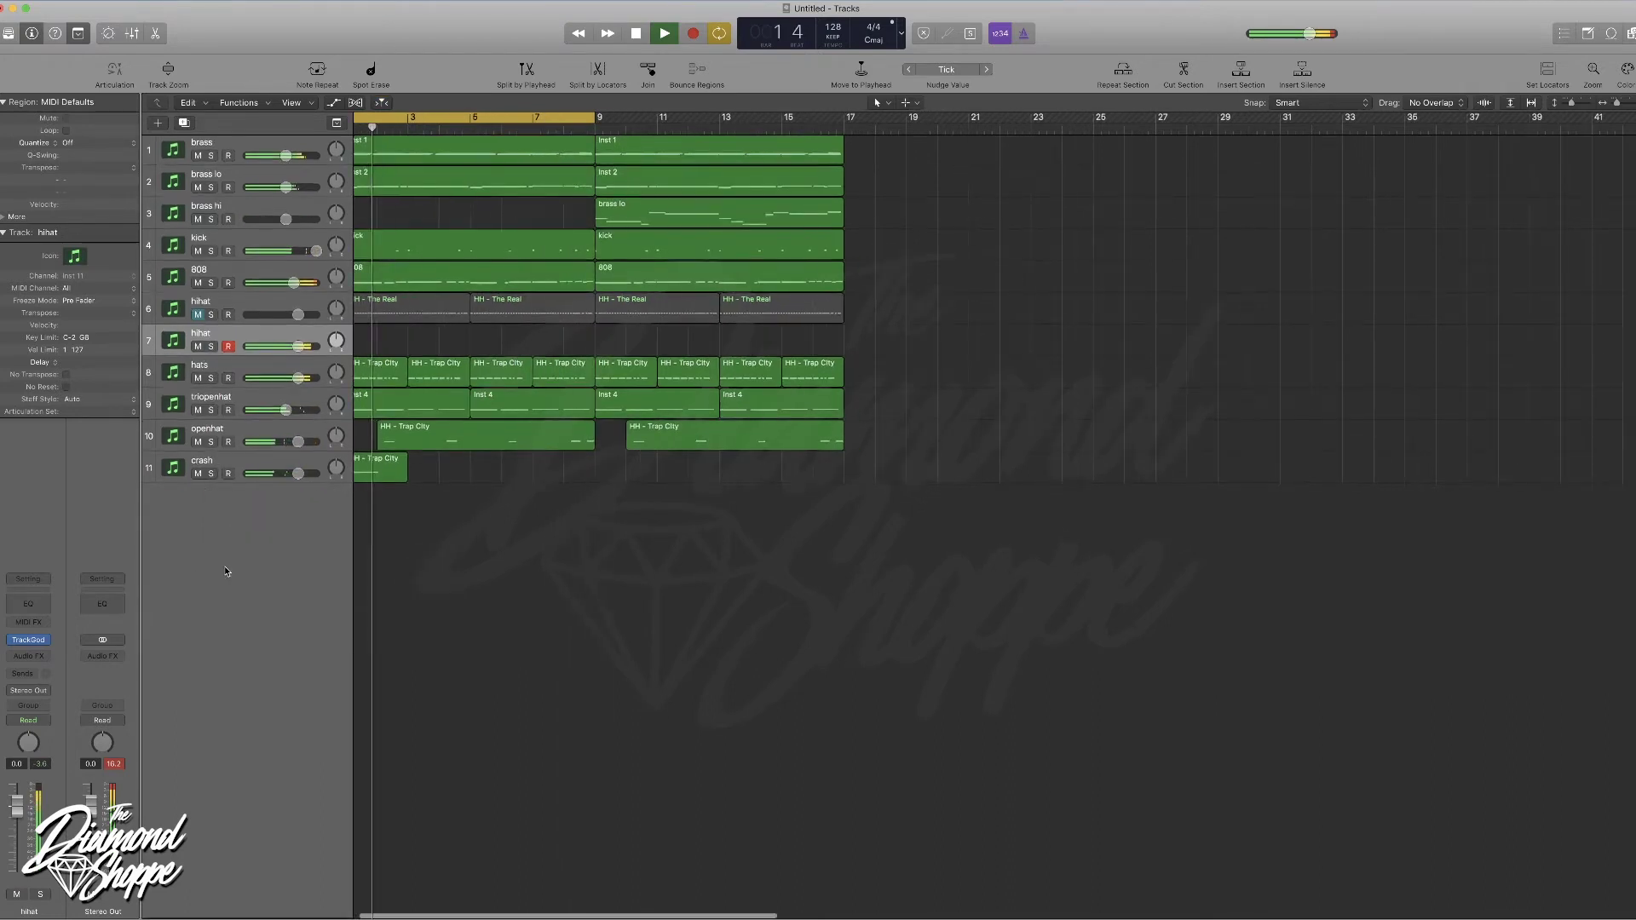
# - Record hi-hats over bars 1 to 8 with Note Repeat at 1/16 Note, adding rolls at 1/32 Note
pyautogui.click(323, 72)
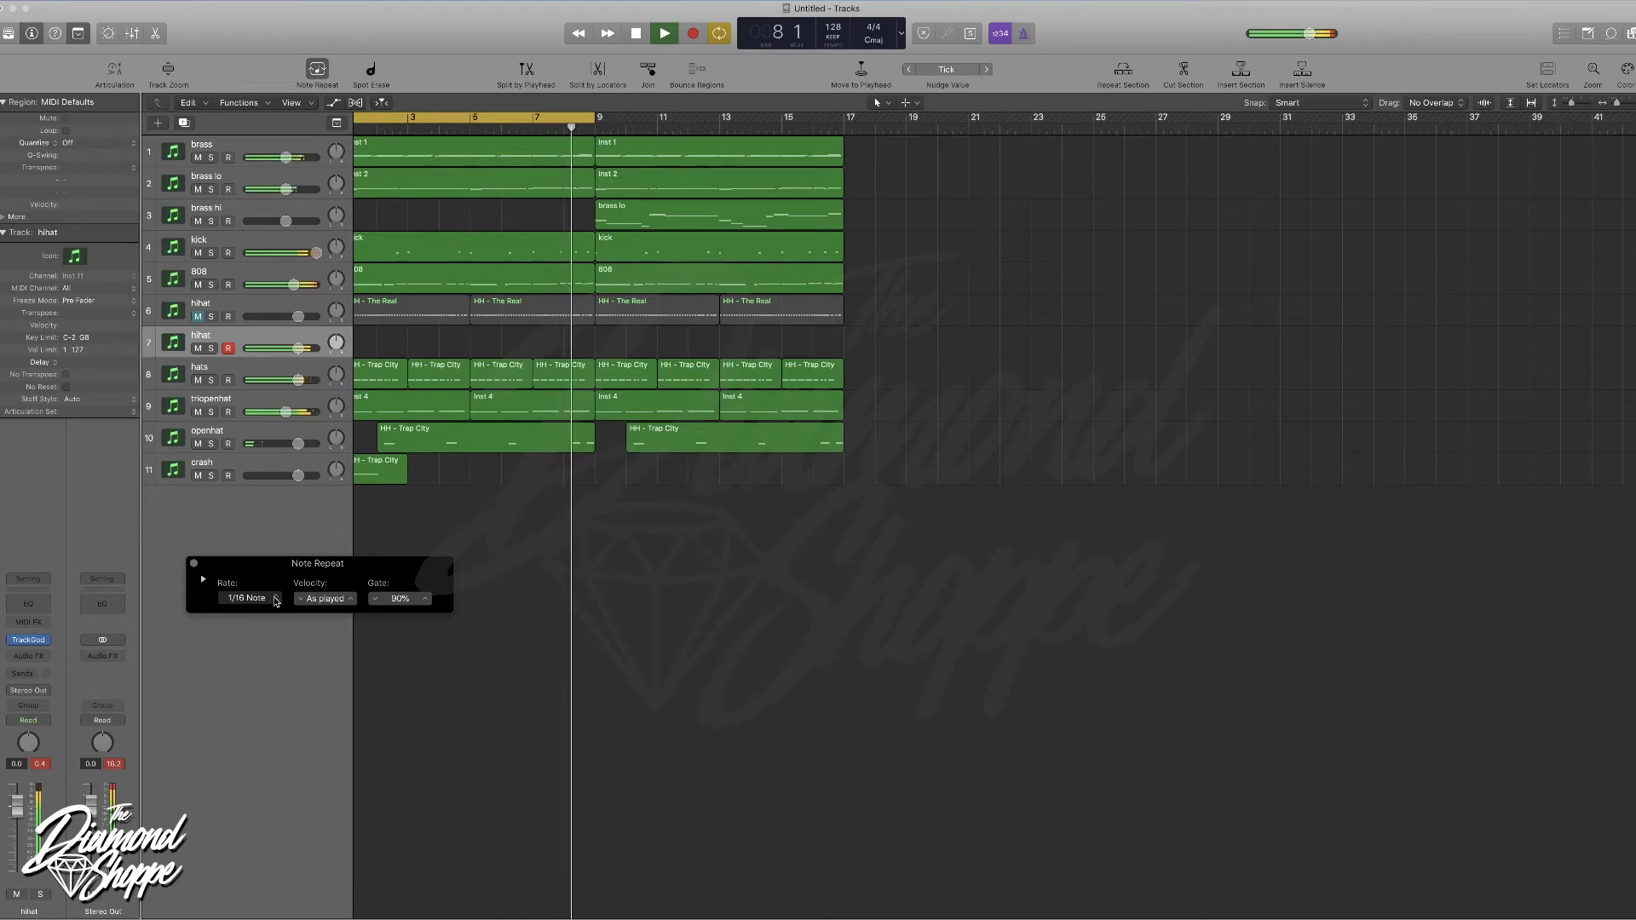
pyautogui.press('space')
pyautogui.press('space')
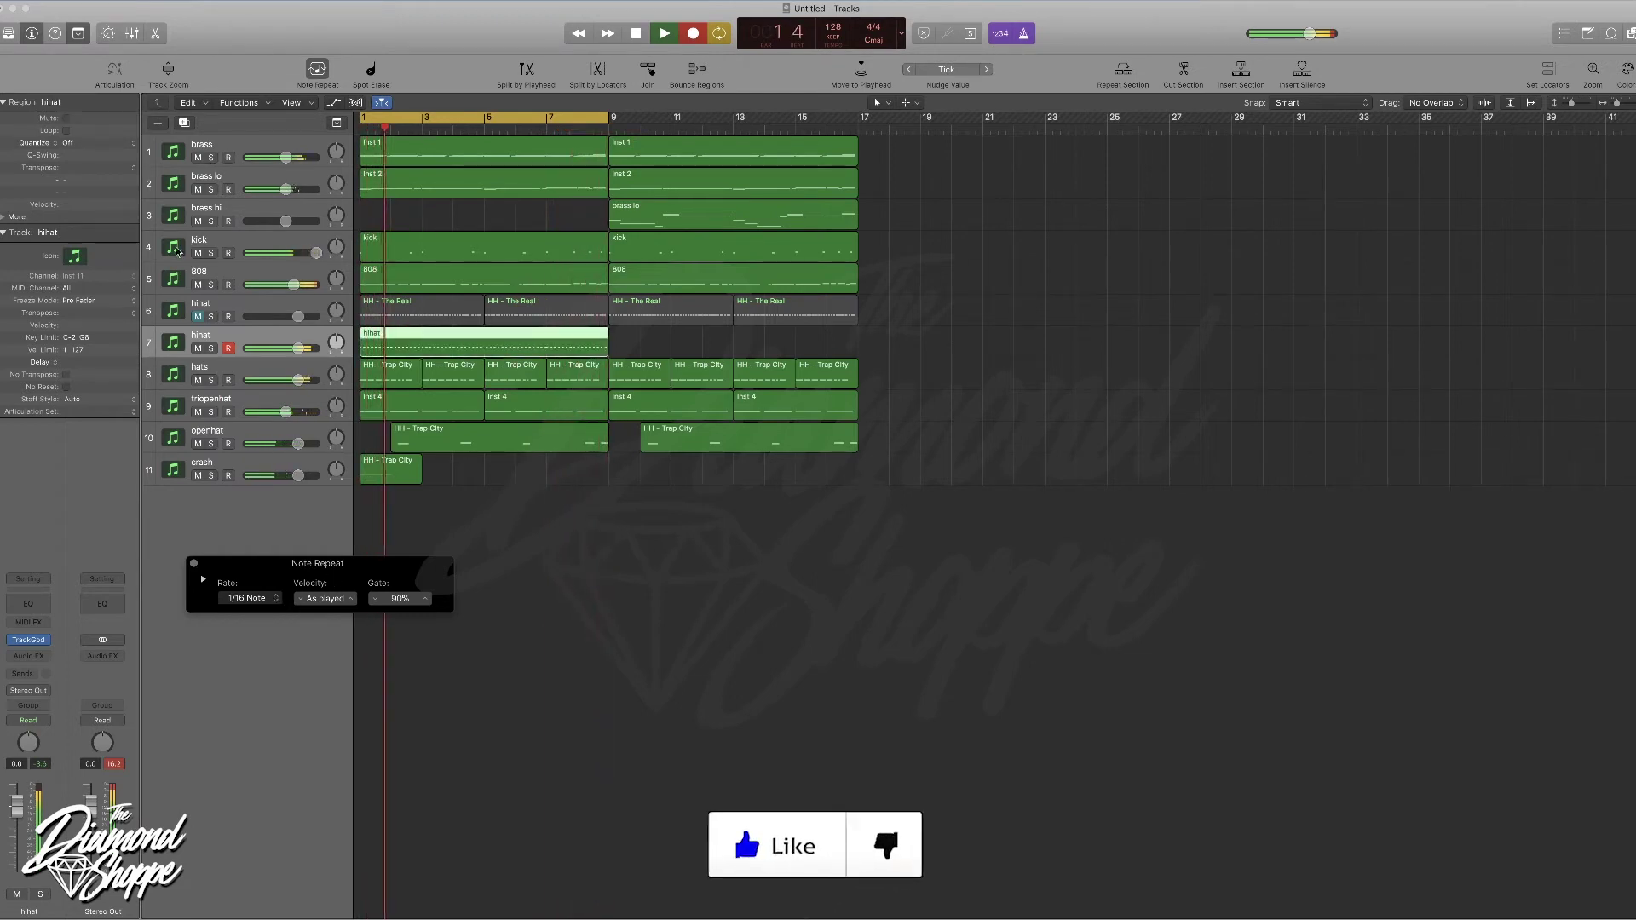
pyautogui.click(256, 598)
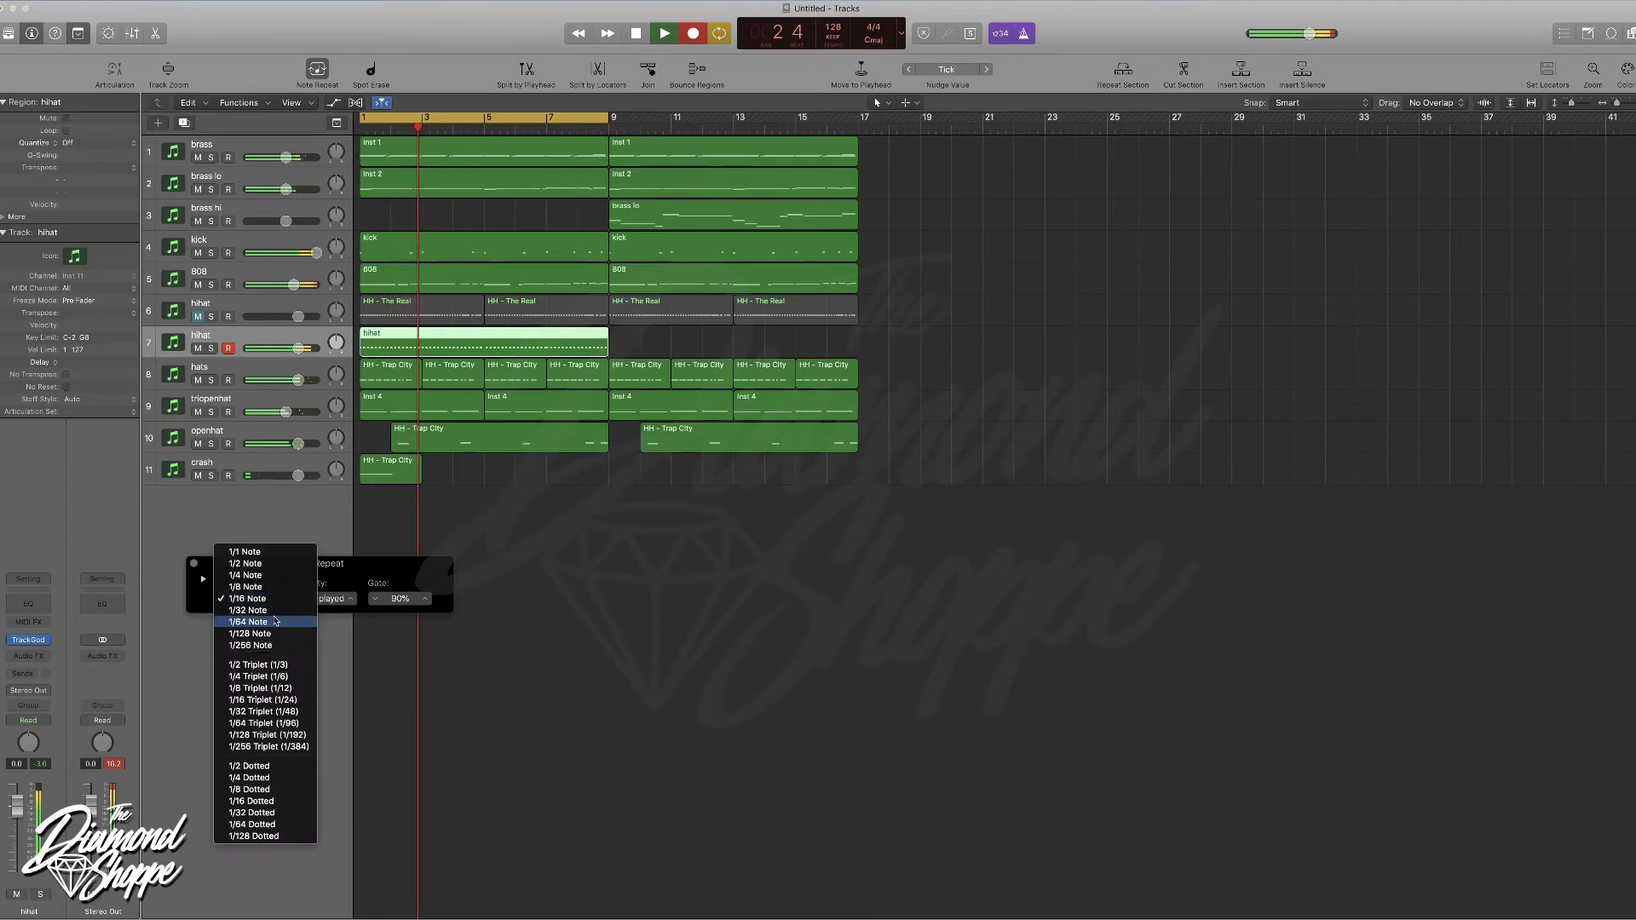
pyautogui.click(279, 610)
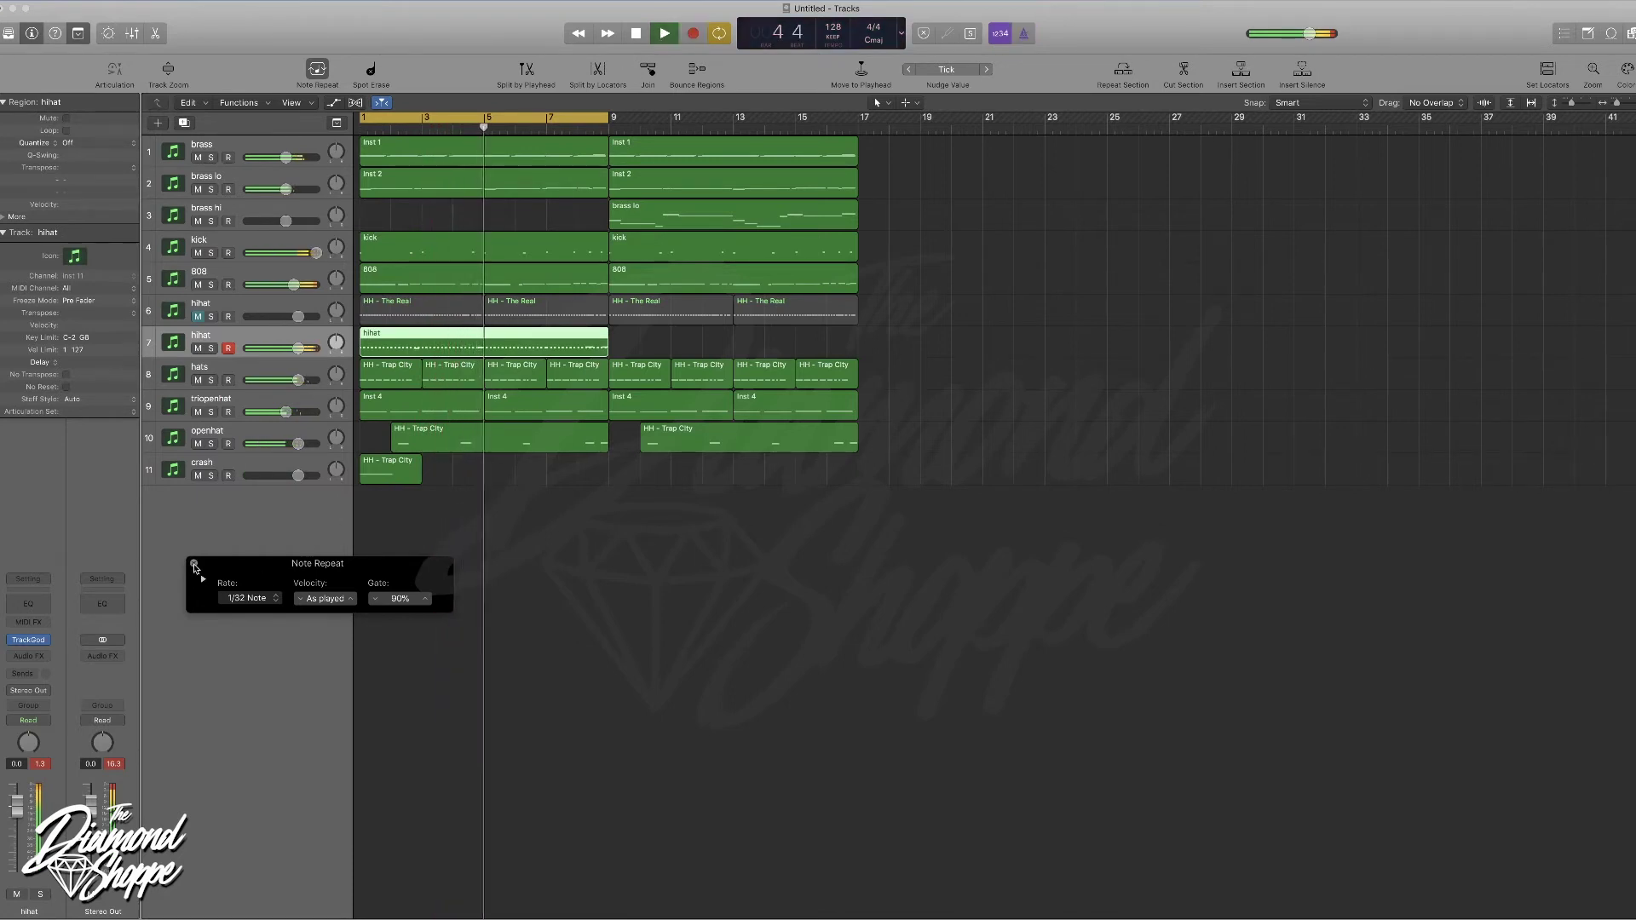
# - Close Note Repeat and copy the new hihat region to bar 9
pyautogui.click(195, 564)
pyautogui.moveTo(477, 345); pyautogui.dragTo(726, 352)
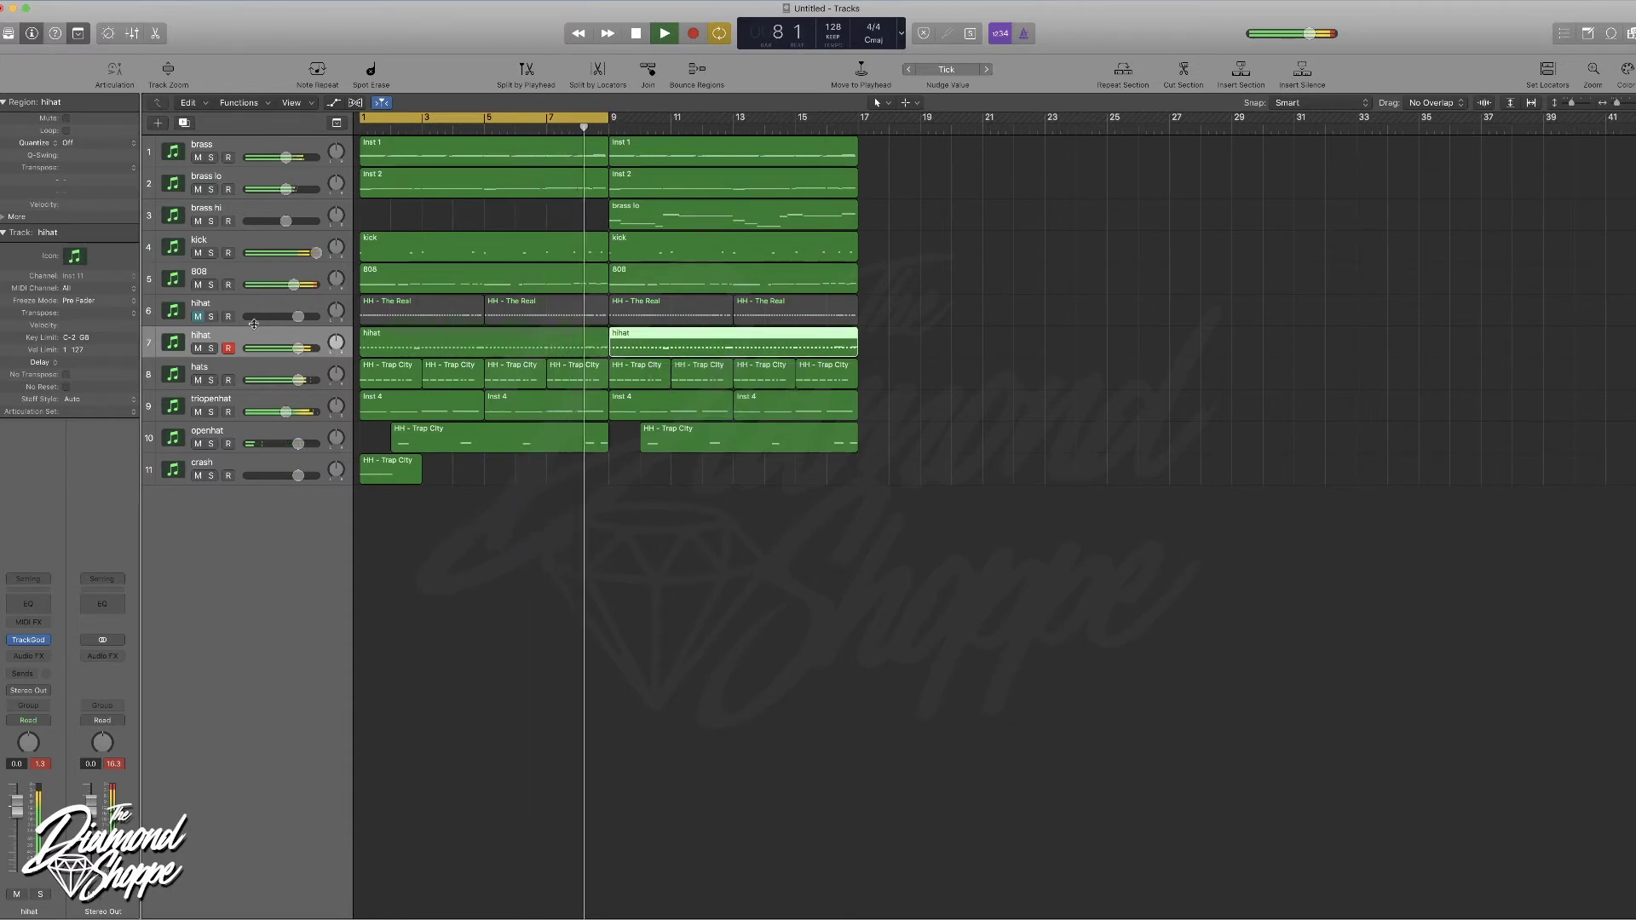
# - Duplicate the 808 track and name the copy snare
pyautogui.click(265, 275)
pyautogui.click(192, 122)
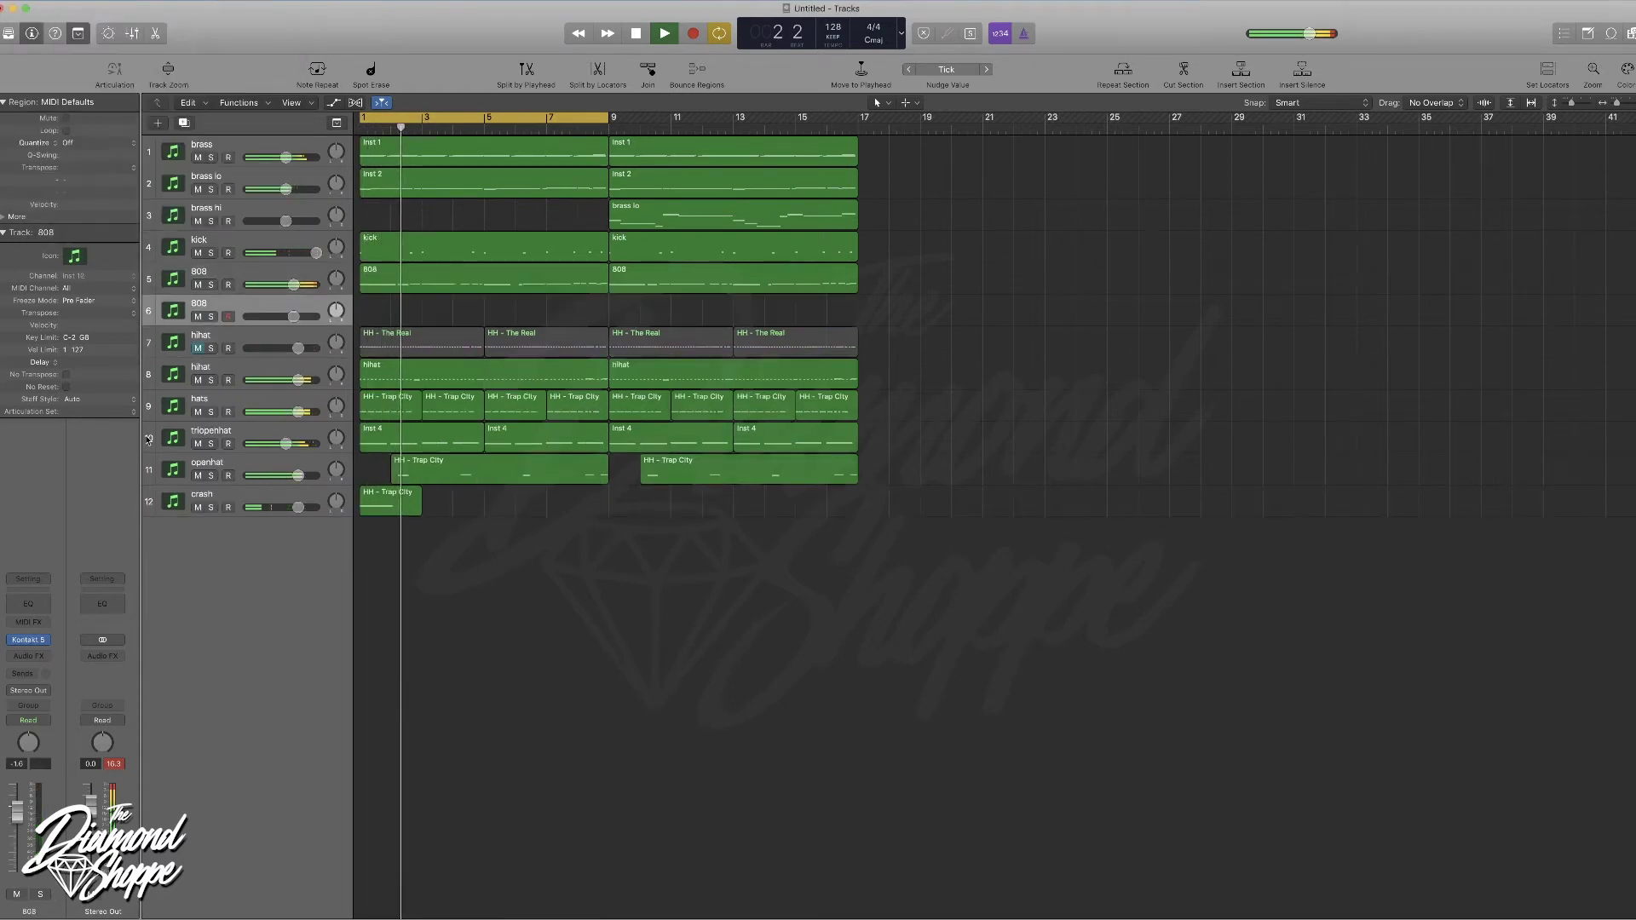
pyautogui.doubleClick(199, 303)
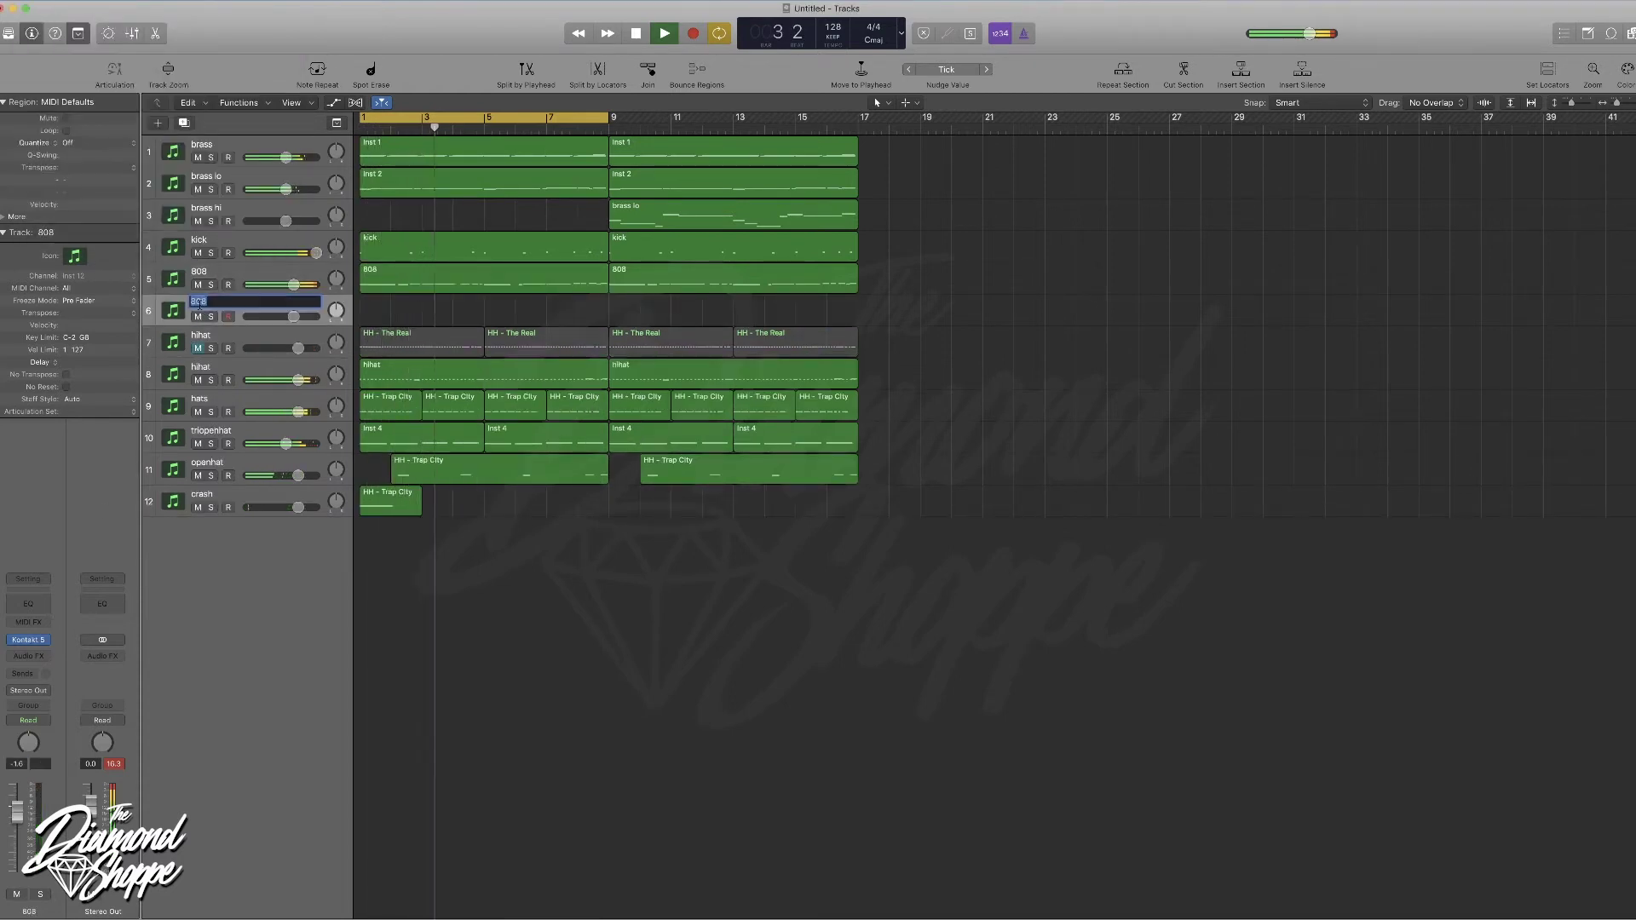
pyautogui.write('snare')
pyautogui.press('Return')
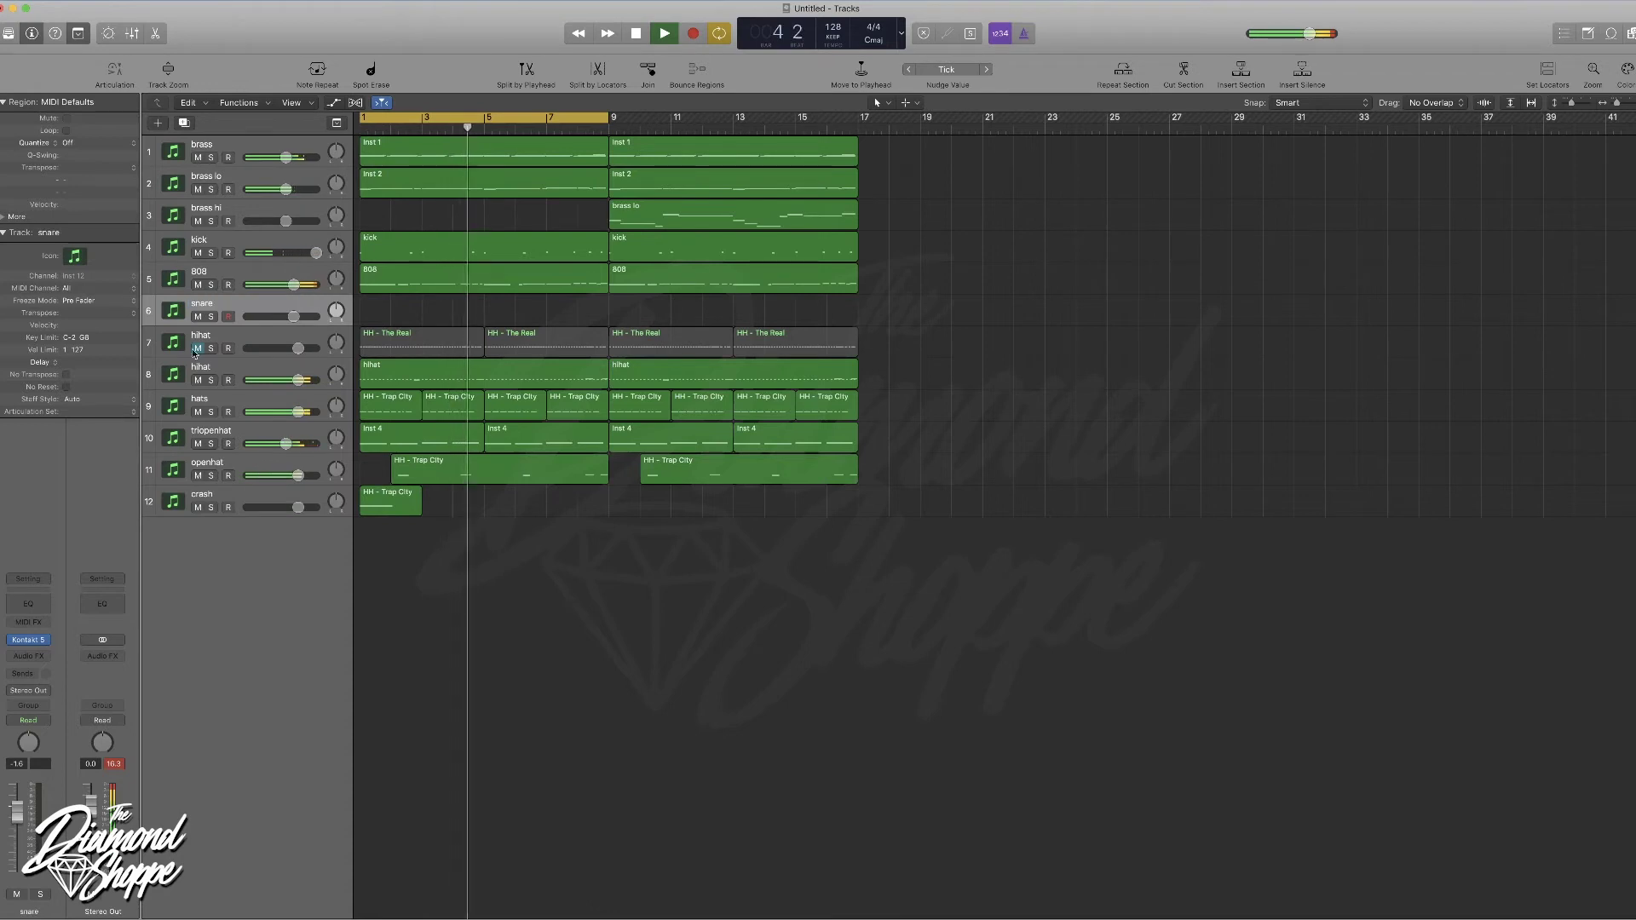
# - Duplicate the crash track and name the copy clap
pyautogui.click(247, 492)
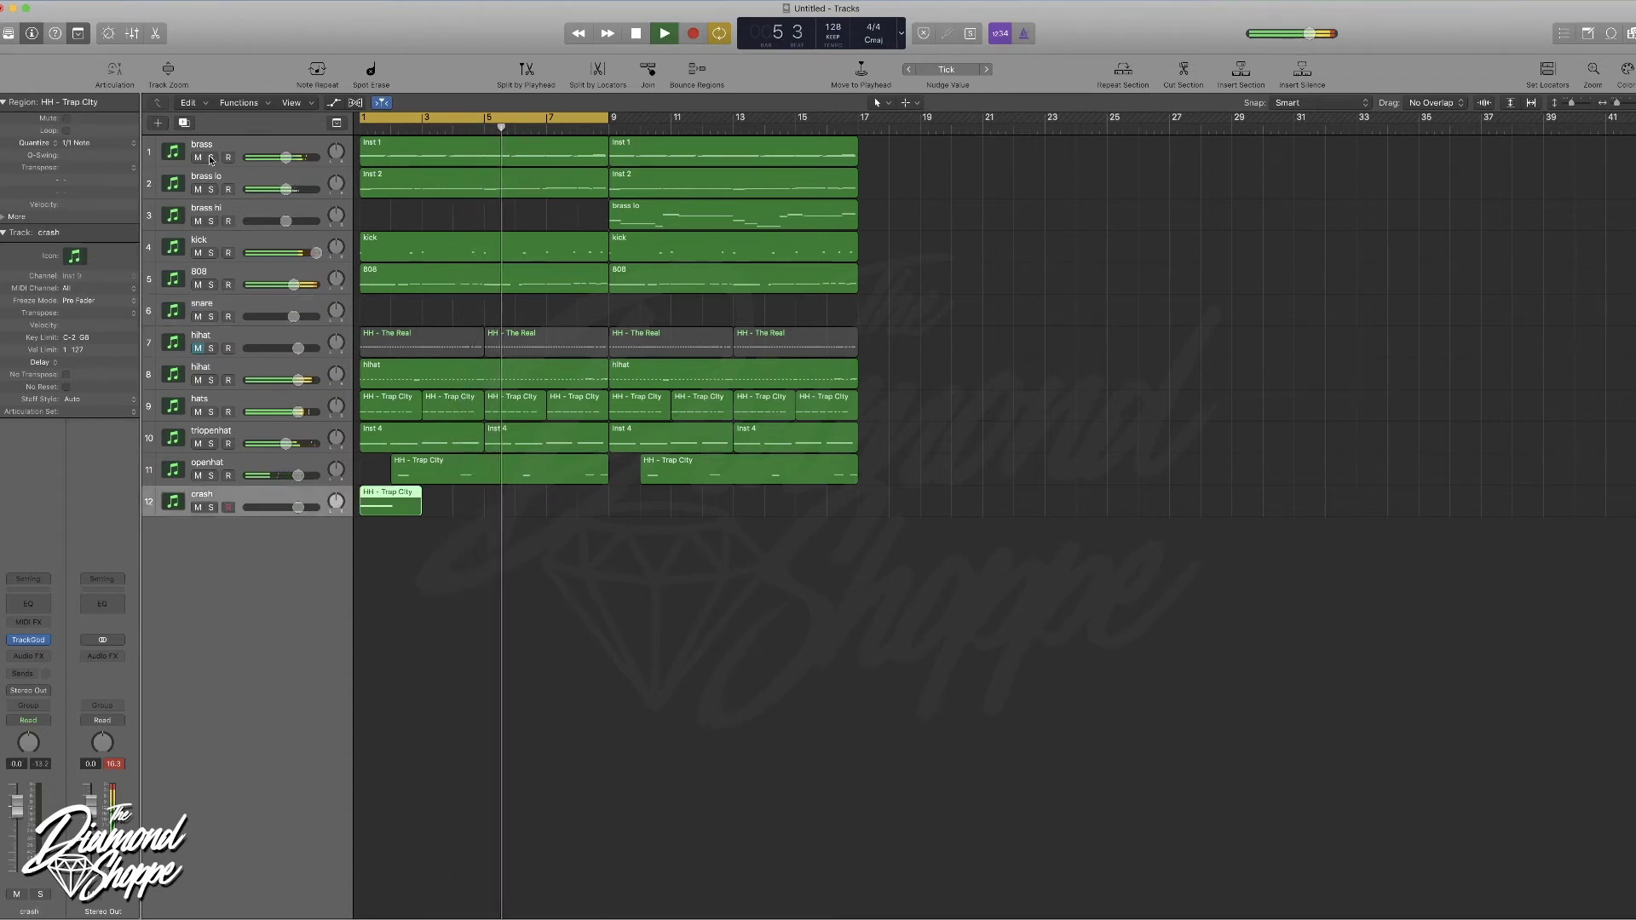
pyautogui.click(193, 122)
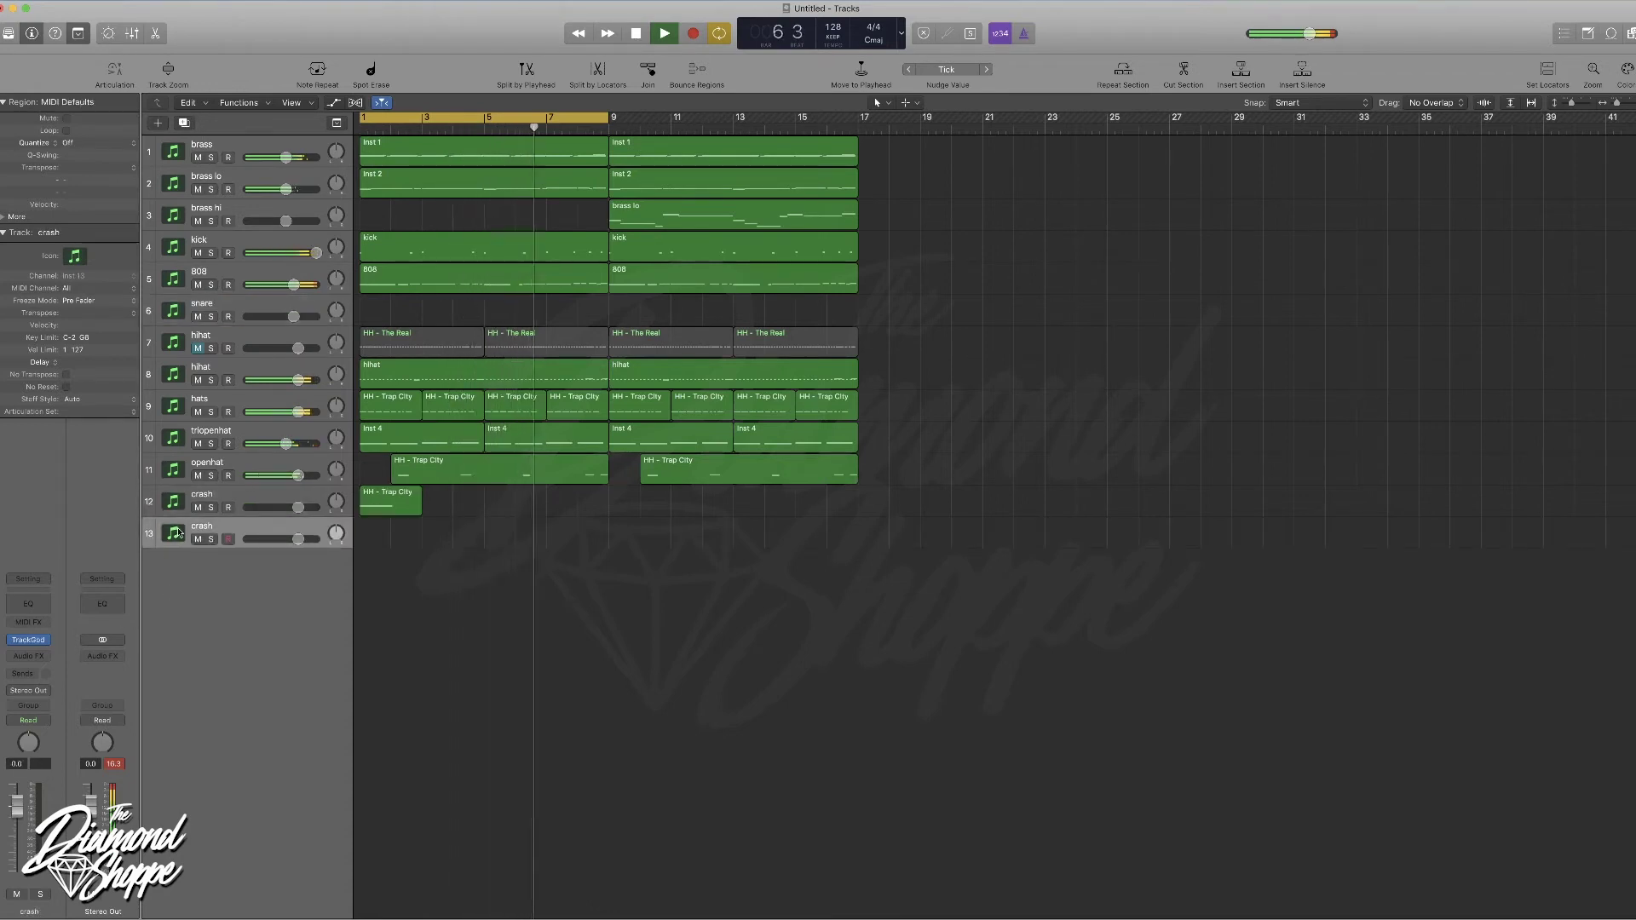
pyautogui.doubleClick(200, 526)
pyautogui.write('clap')
pyautogui.press('Return')
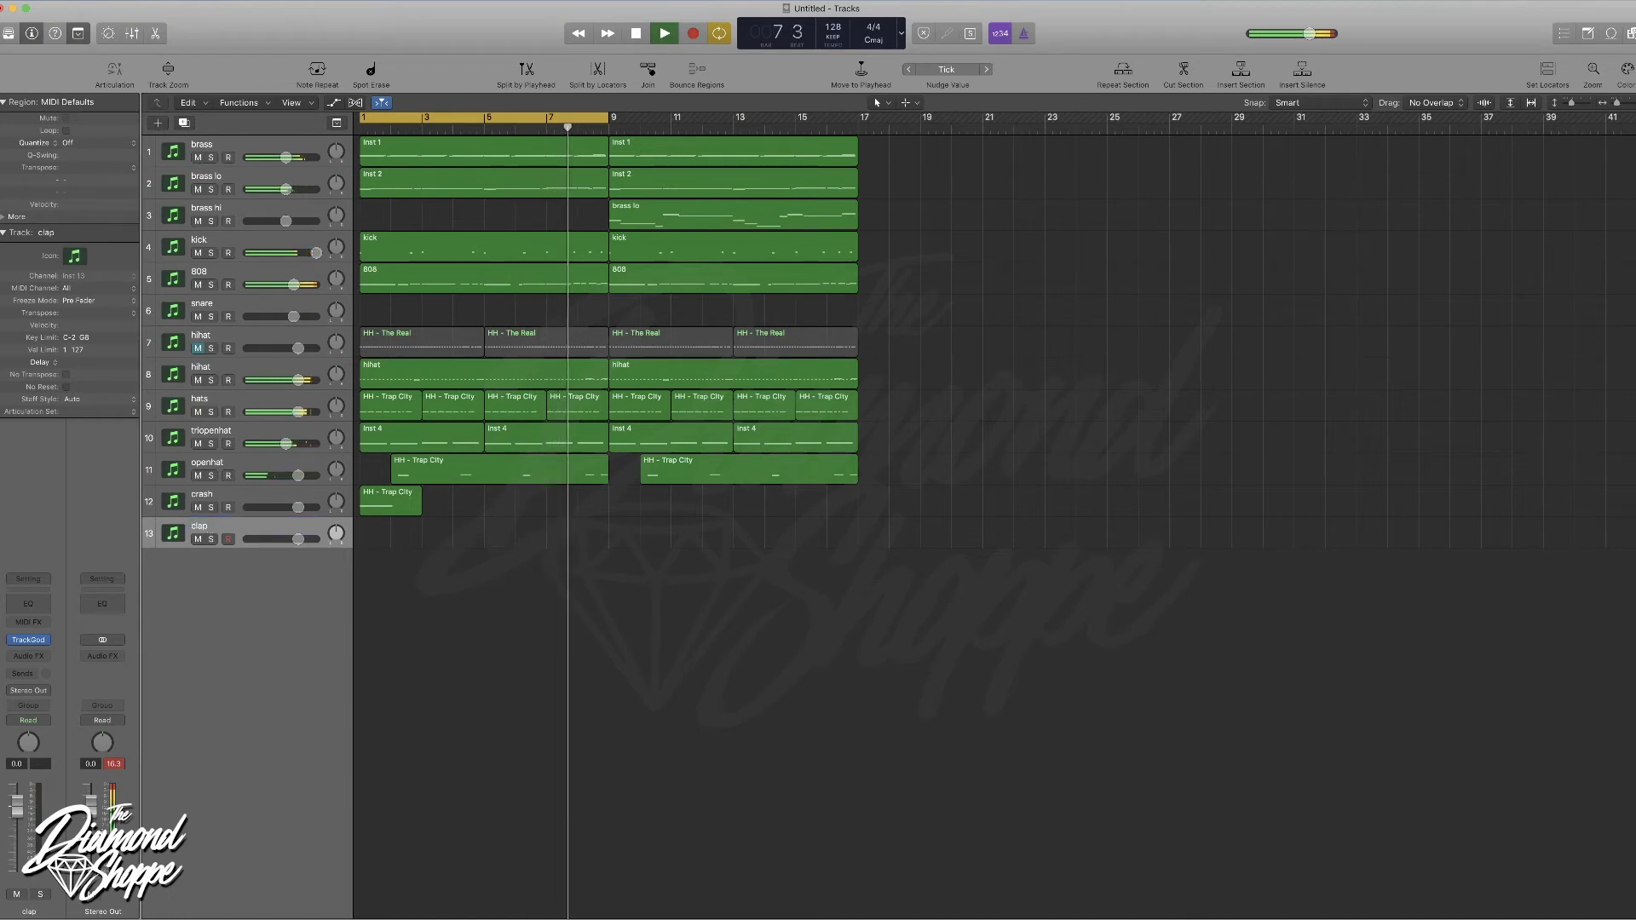
# - Raise the clap track's volume, then load the New Rulez bank and the CL - Souf Side sound in its TrackGod instrument
pyautogui.moveTo(298, 539); pyautogui.dragTo(316, 539)
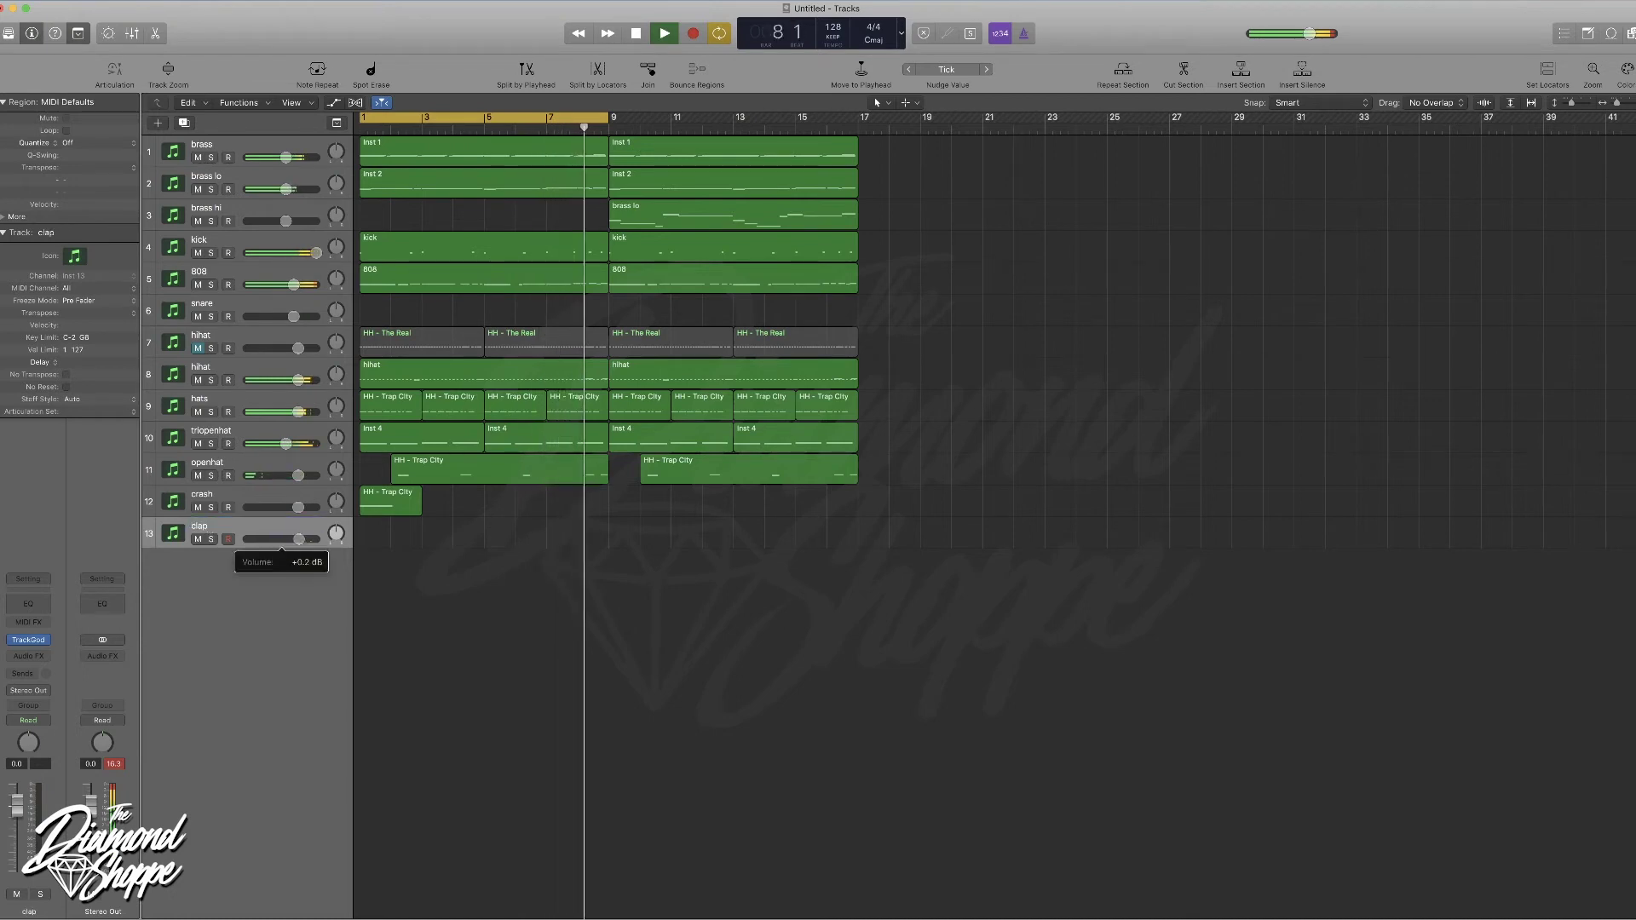
pyautogui.click(38, 640)
pyautogui.click(267, 299)
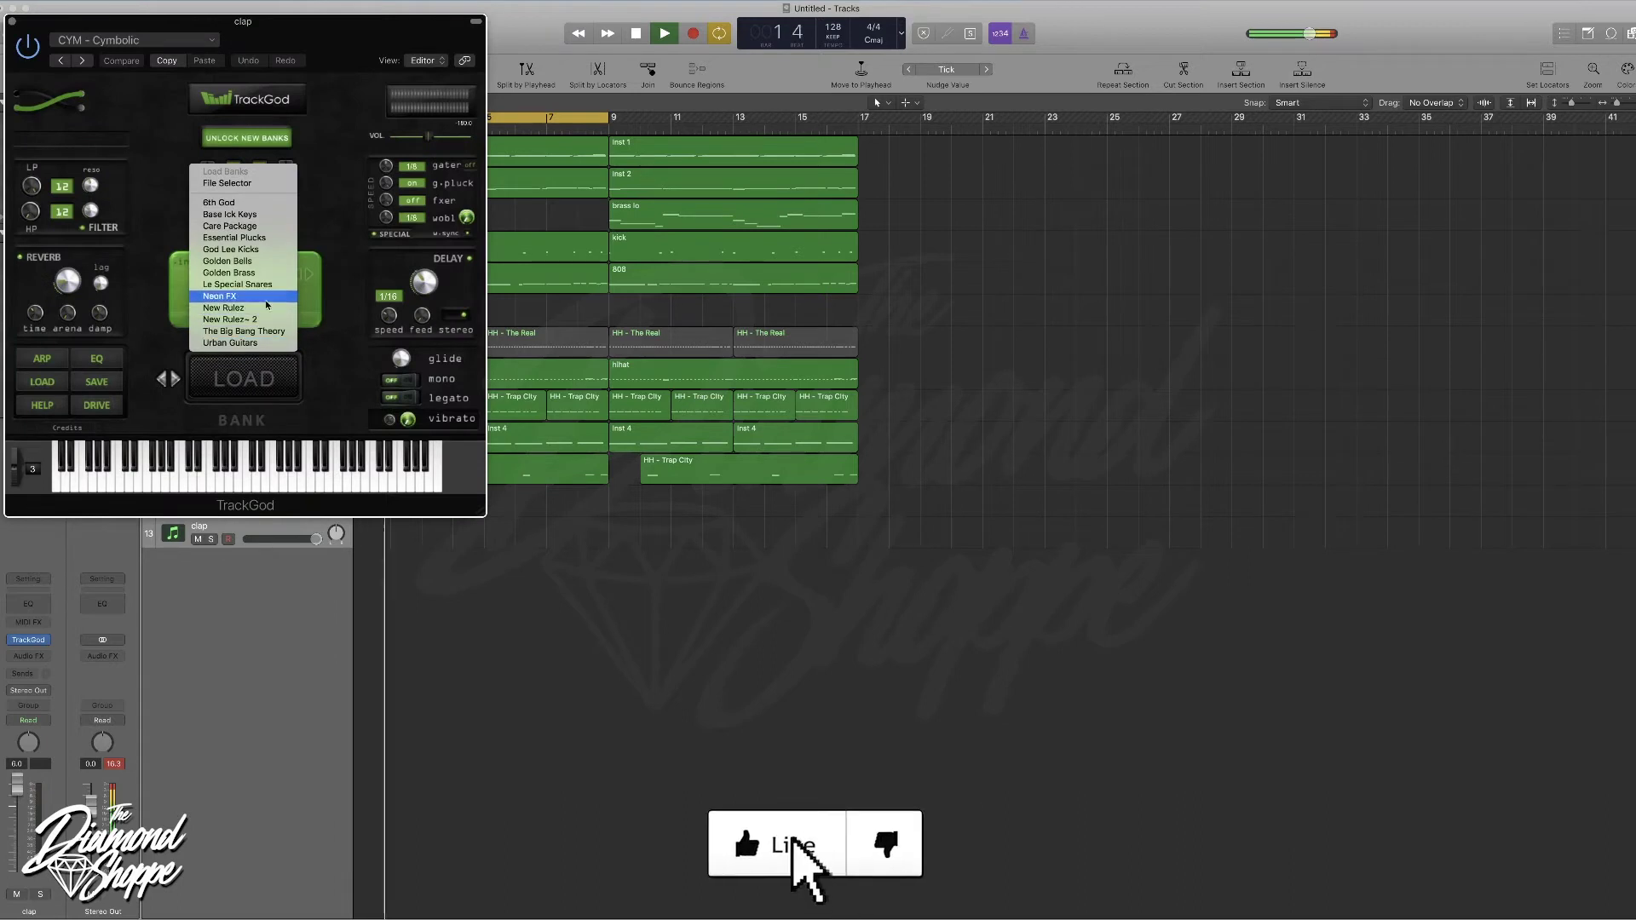
pyautogui.click(267, 307)
pyautogui.click(303, 312)
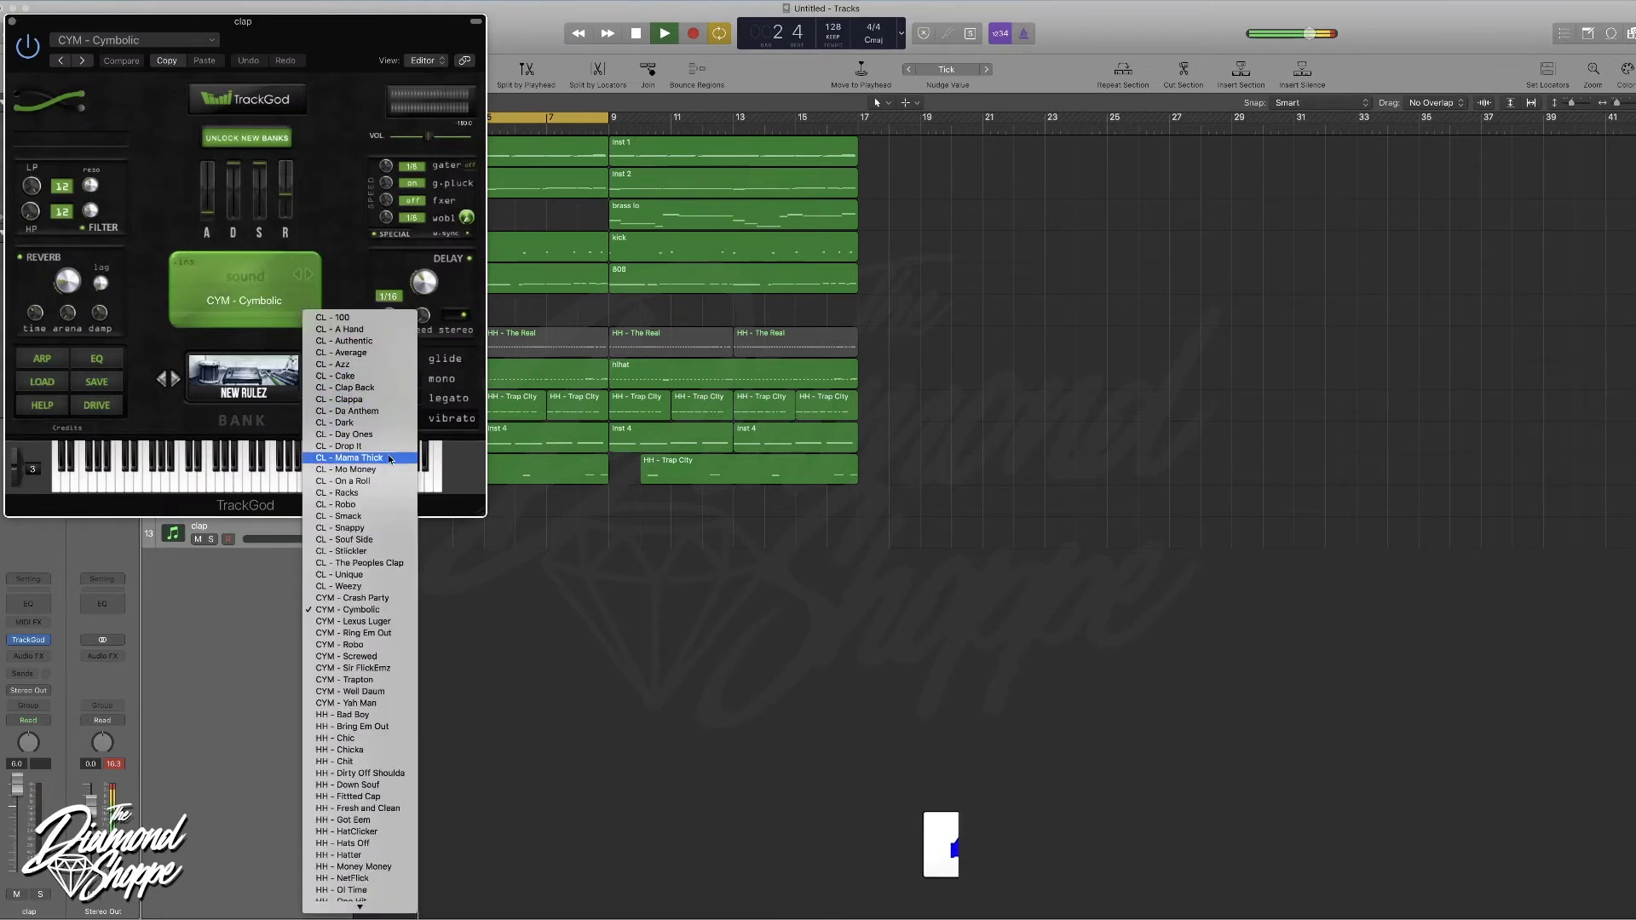
pyautogui.click(394, 542)
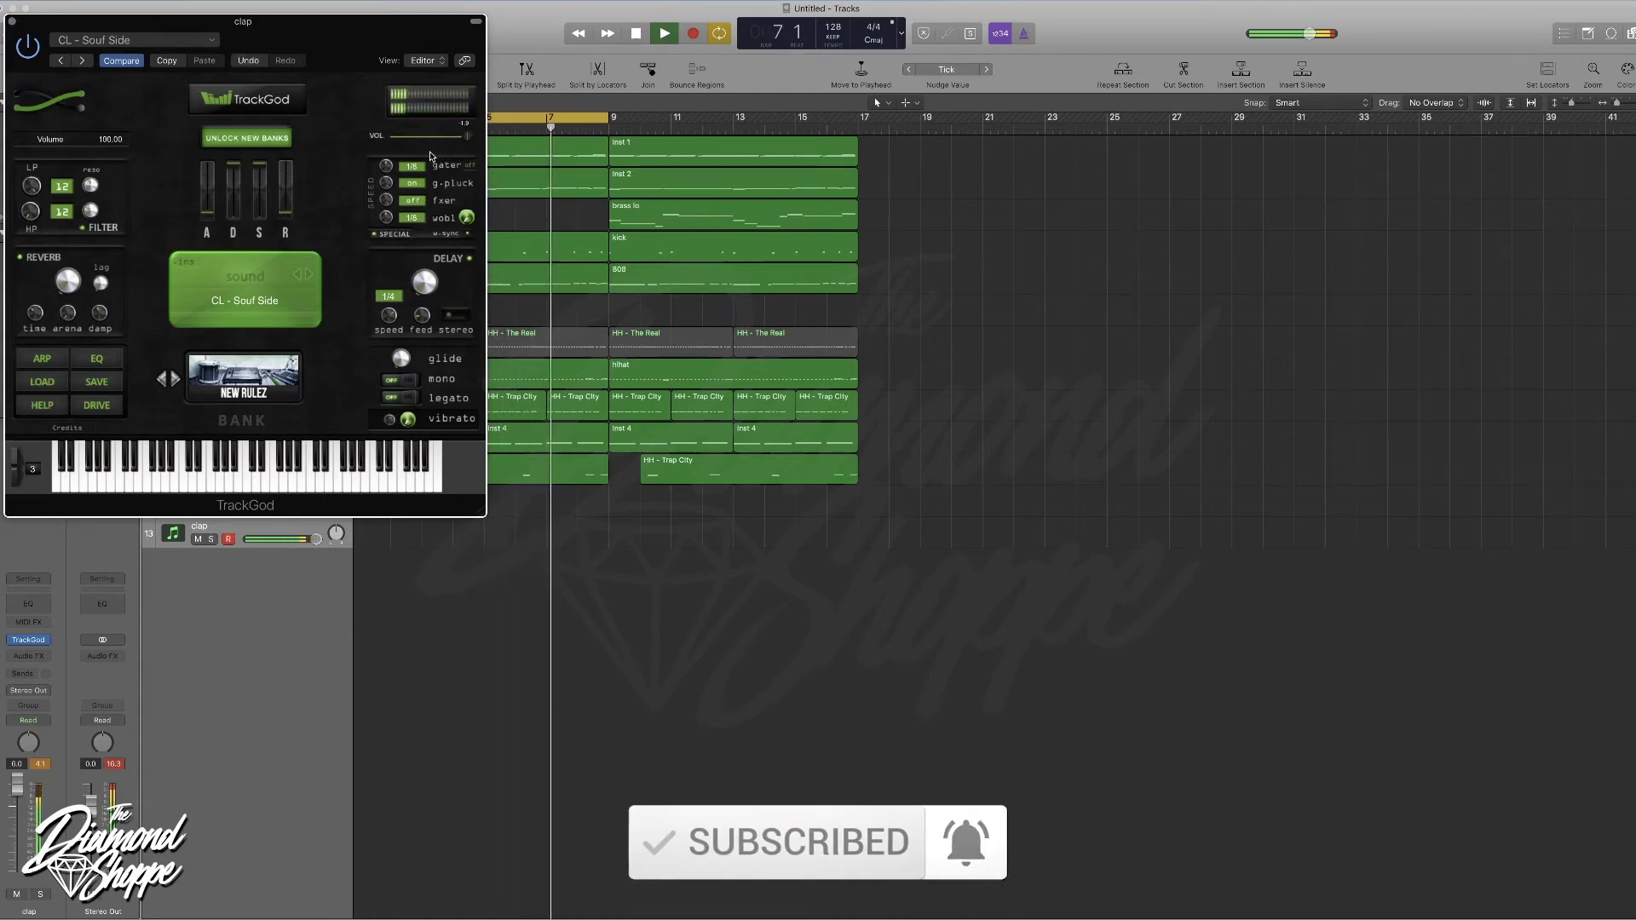
# - Audition alternative clap sounds such as CL - Racks, CL - Mama Thick and CL - Mo Money, then close the instrument
pyautogui.click(301, 277)
pyautogui.click(299, 278)
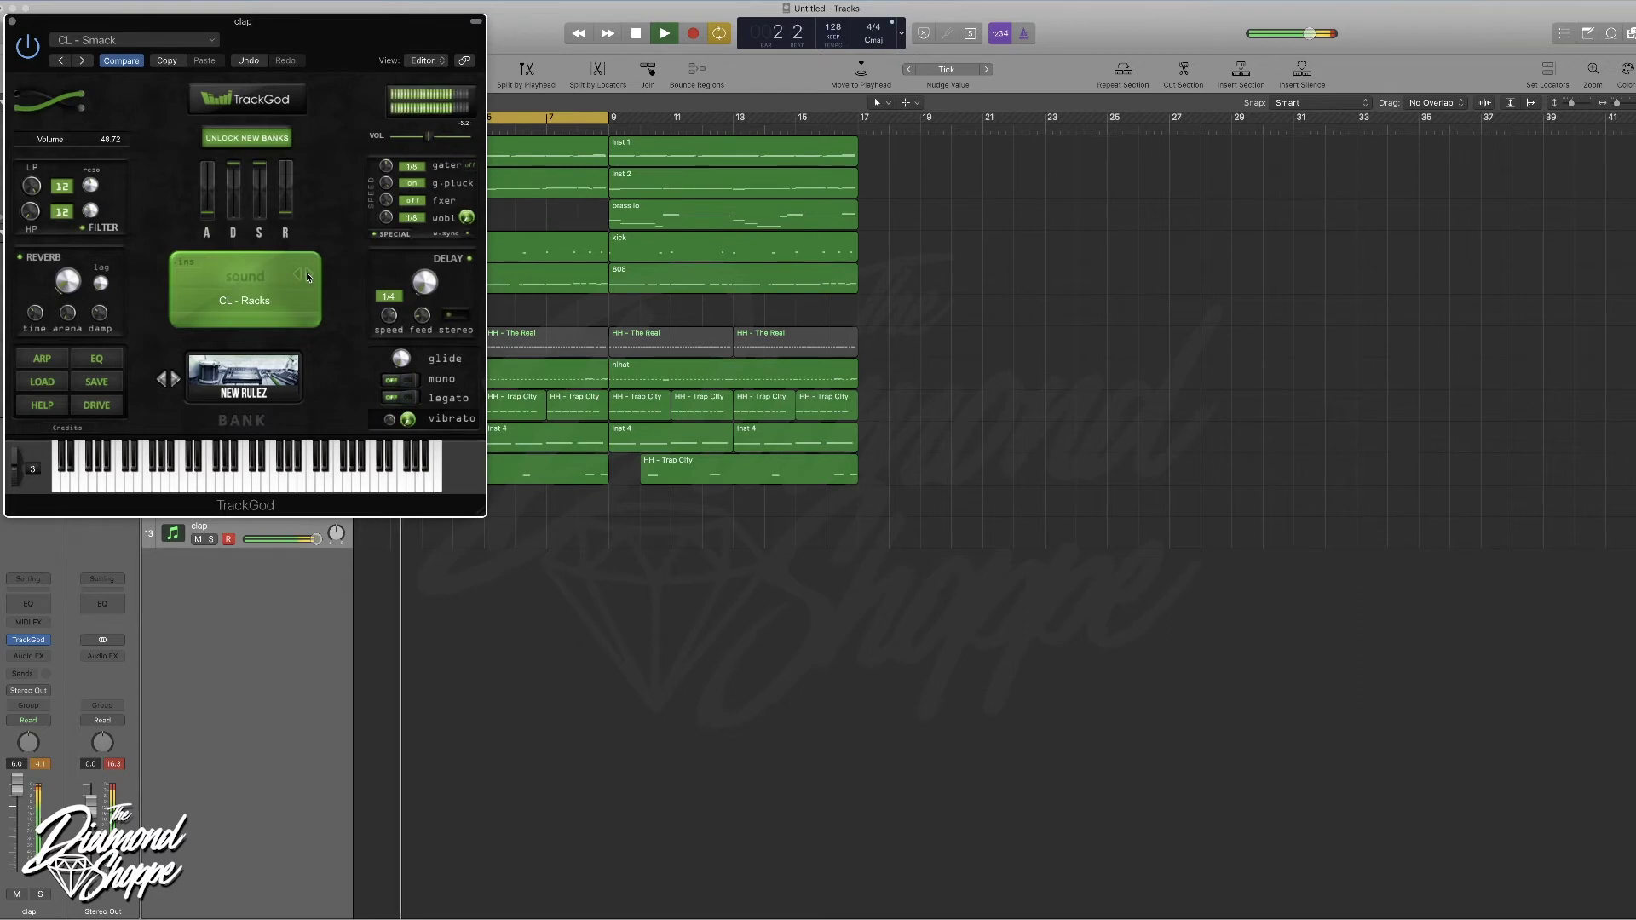
pyautogui.click(300, 278)
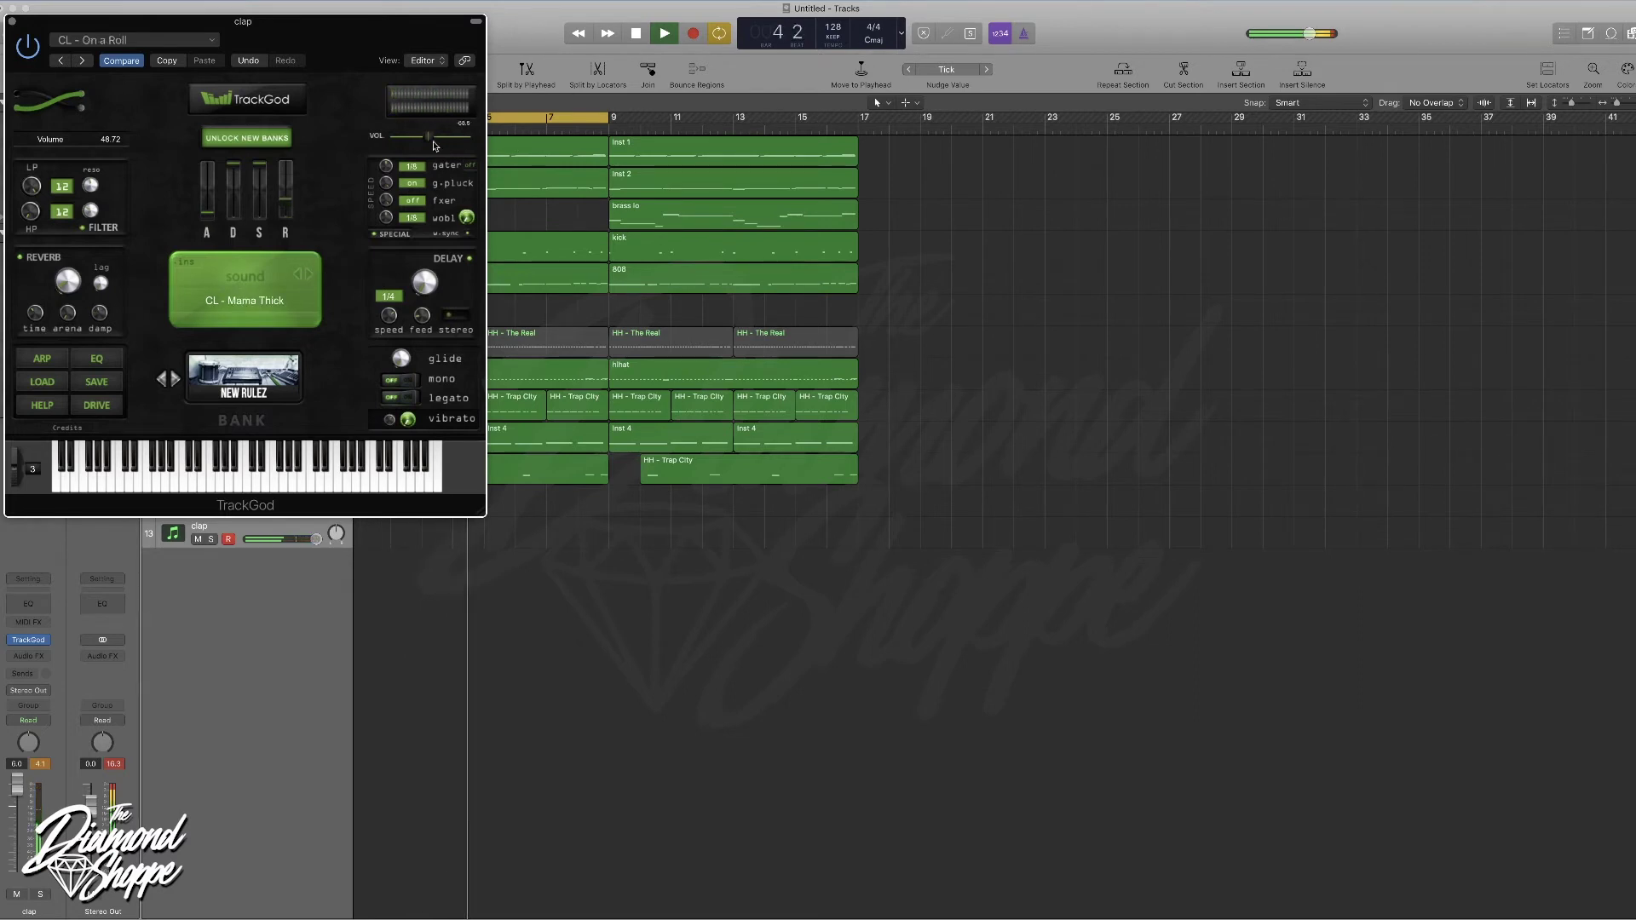
pyautogui.click(299, 273)
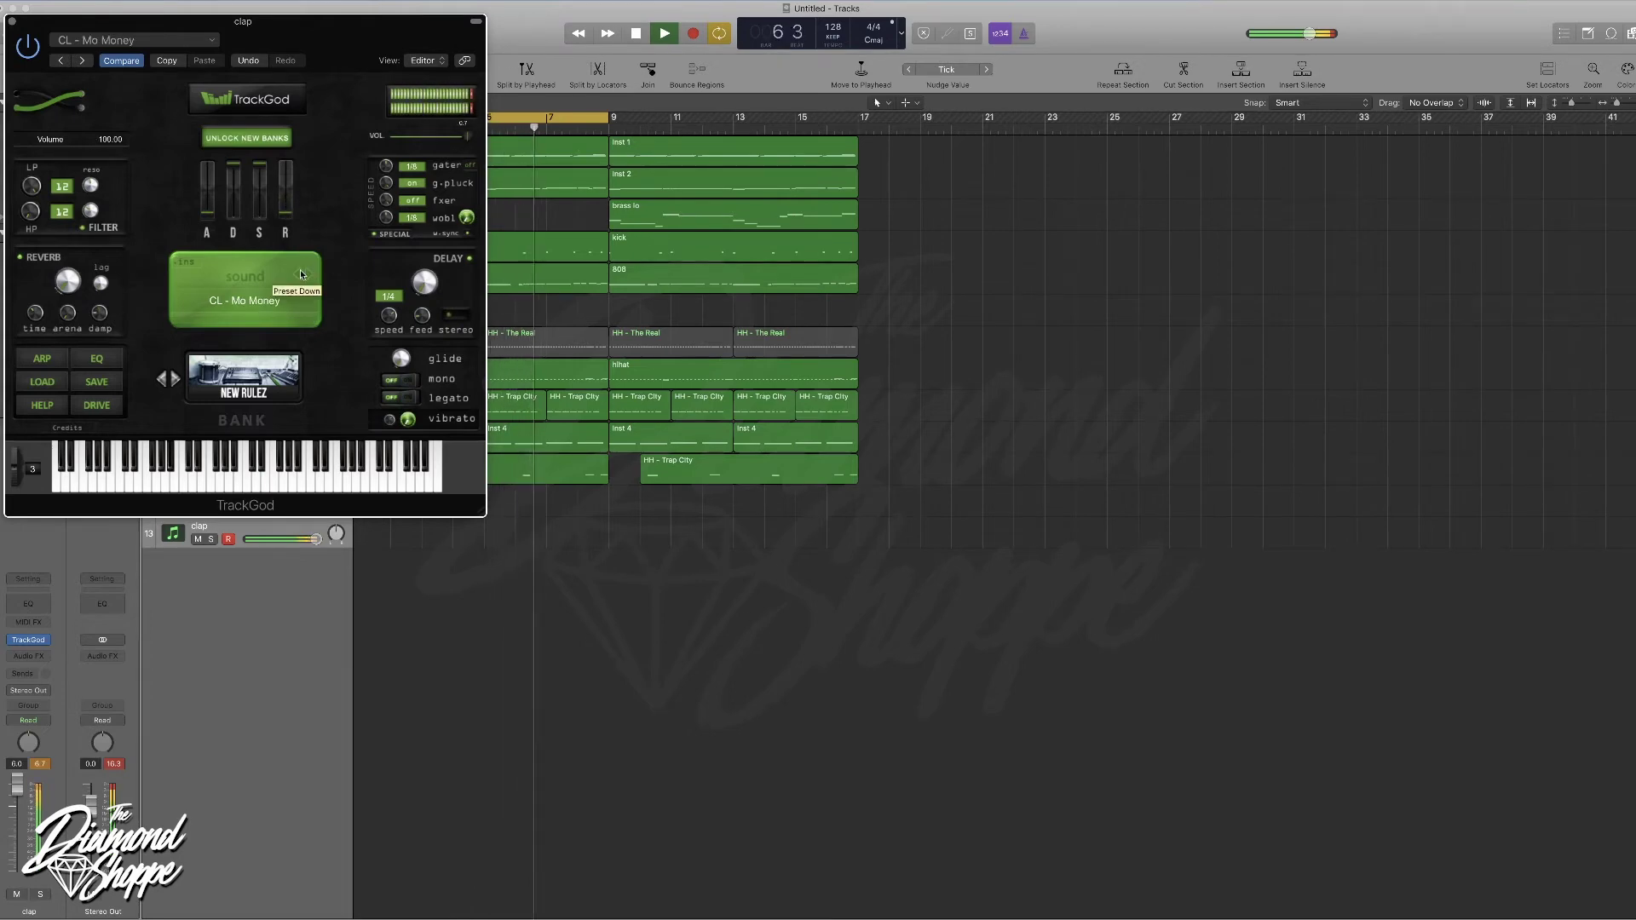
pyautogui.click(12, 21)
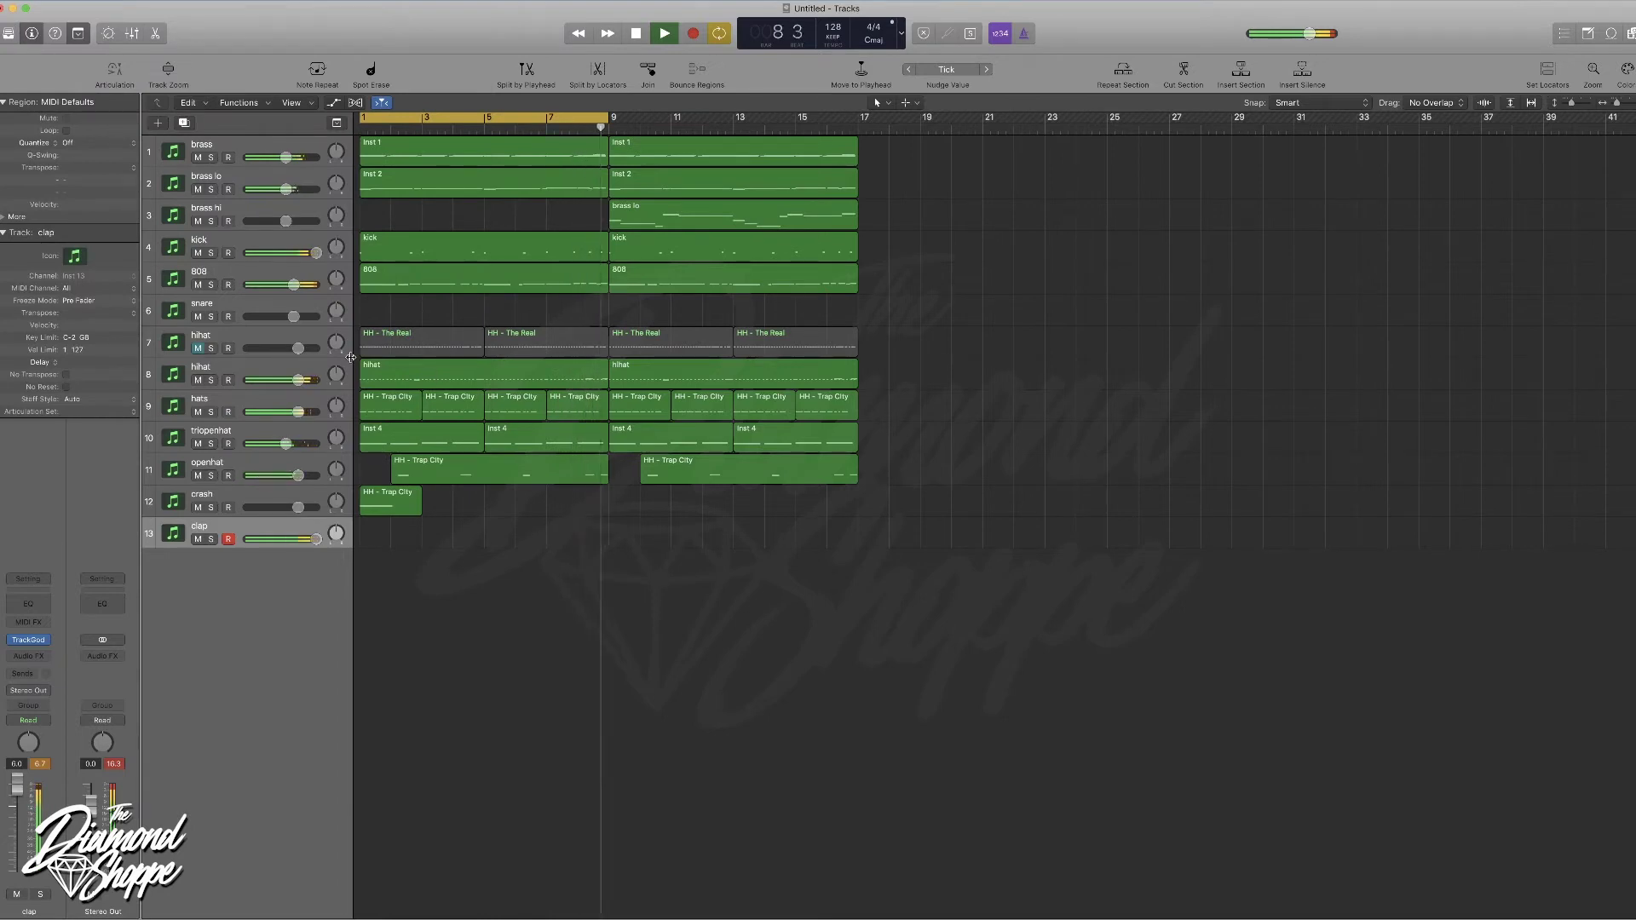
# - Record a clap pattern over bars 1 to 4 and copy the region to bar 5
pyautogui.press('r')
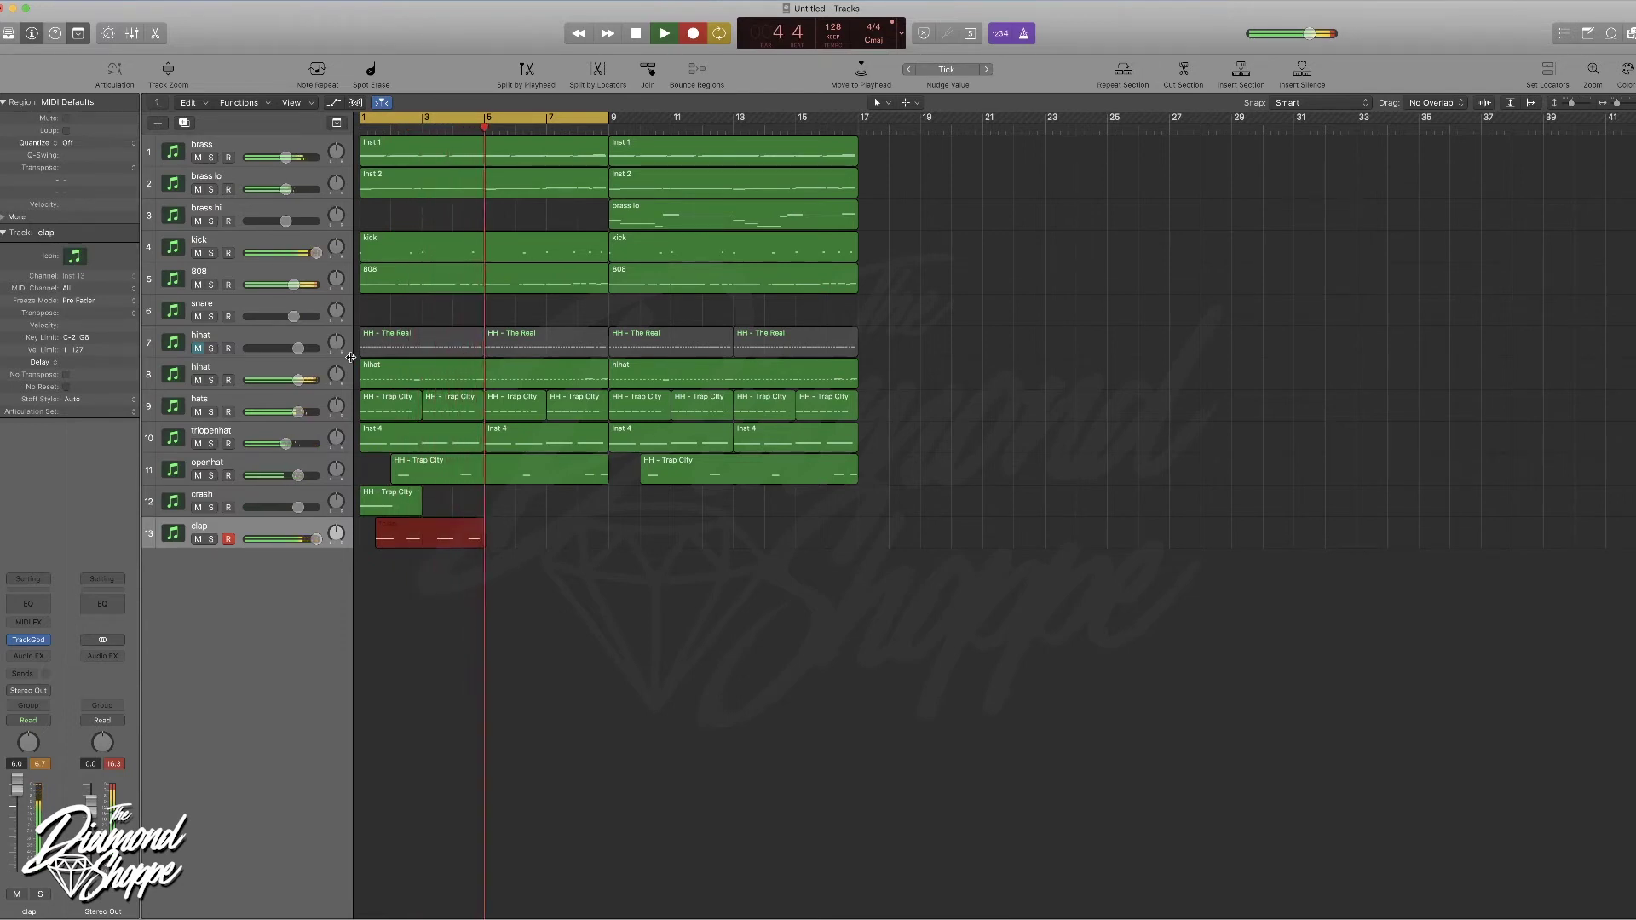
pyautogui.press('r')
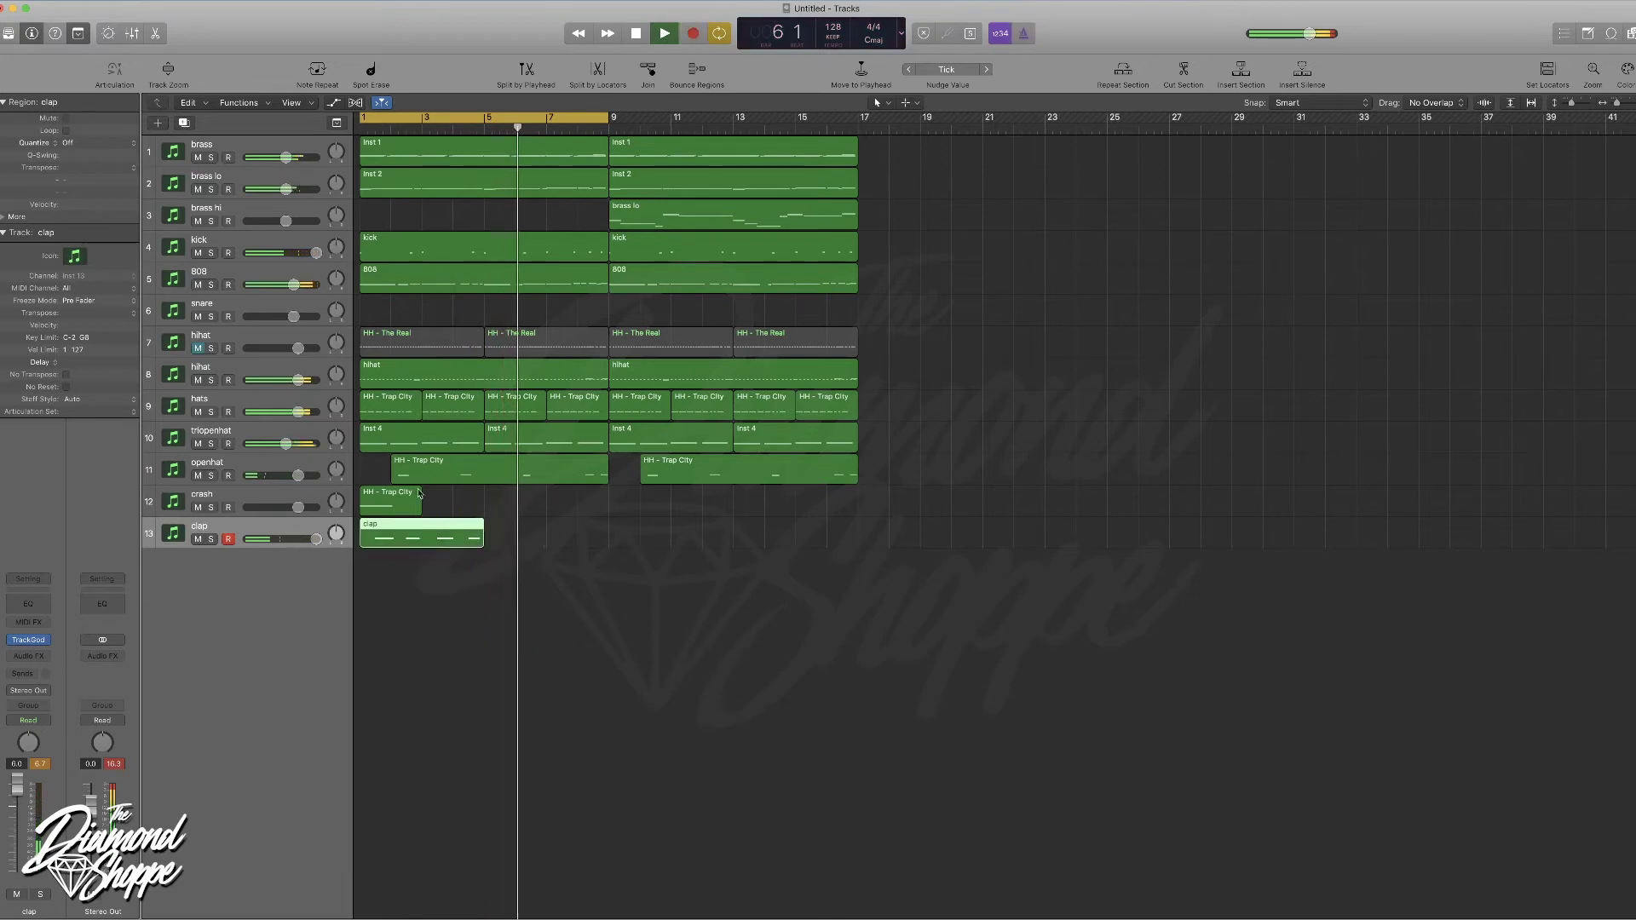
pyautogui.moveTo(434, 535); pyautogui.dragTo(559, 534)
# - Quantize both clap regions to 1/8 Swing A
pyautogui.moveTo(613, 584); pyautogui.dragTo(373, 546)
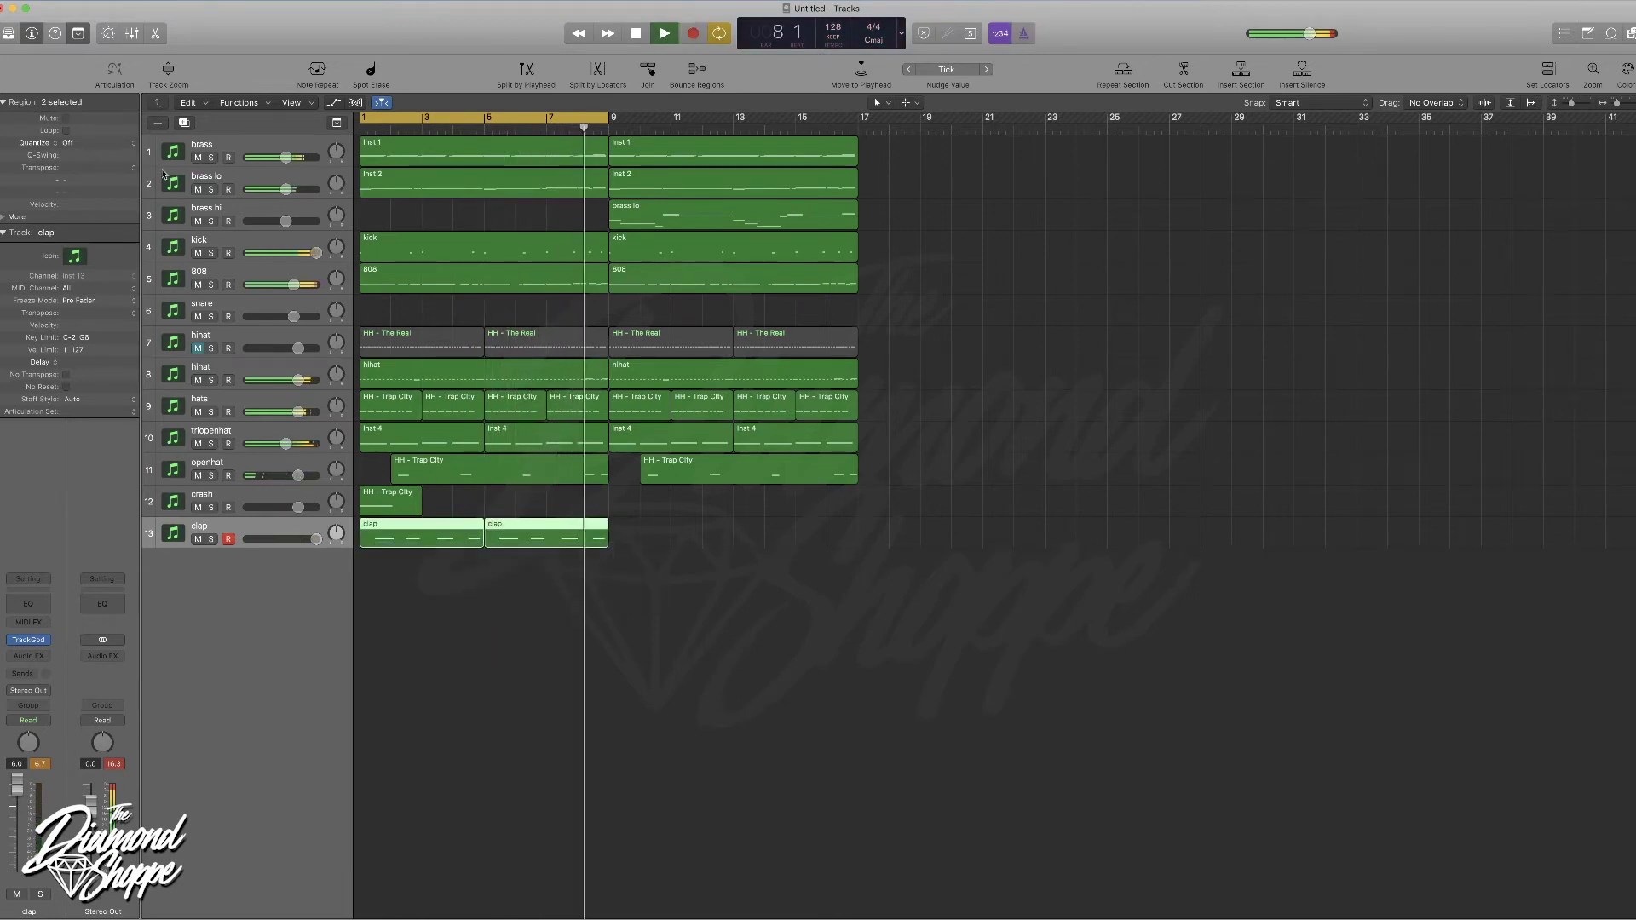
pyautogui.click(69, 142)
pyautogui.click(142, 512)
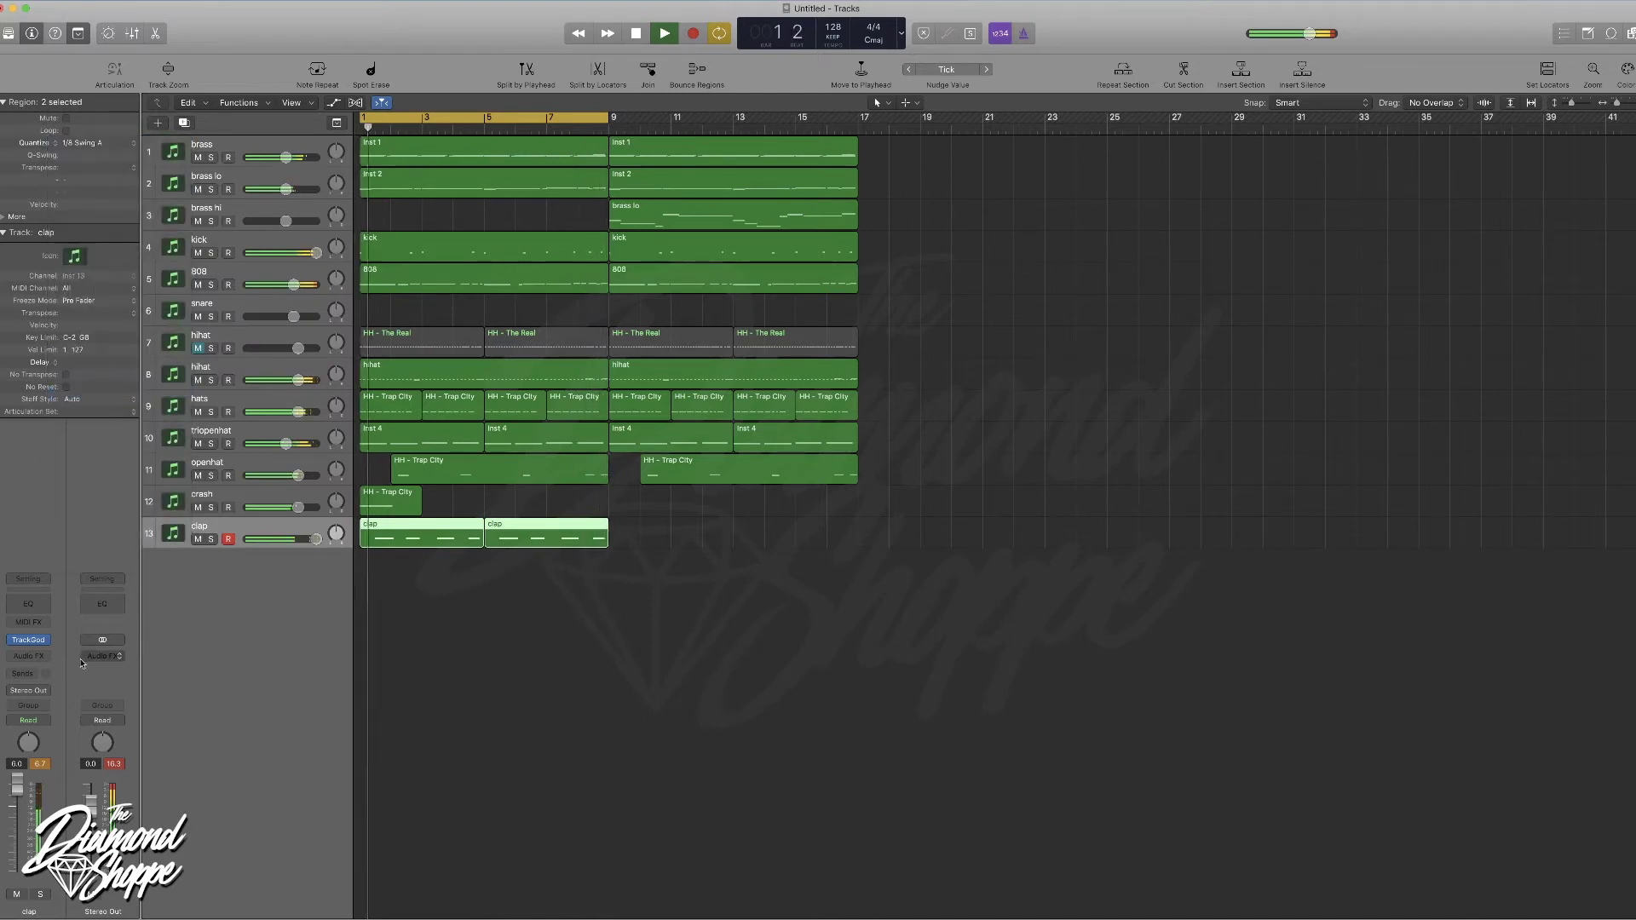
# - Switch the clap instrument to the CL - Average sound with its volume at 100, then close the instrument
pyautogui.click(28, 639)
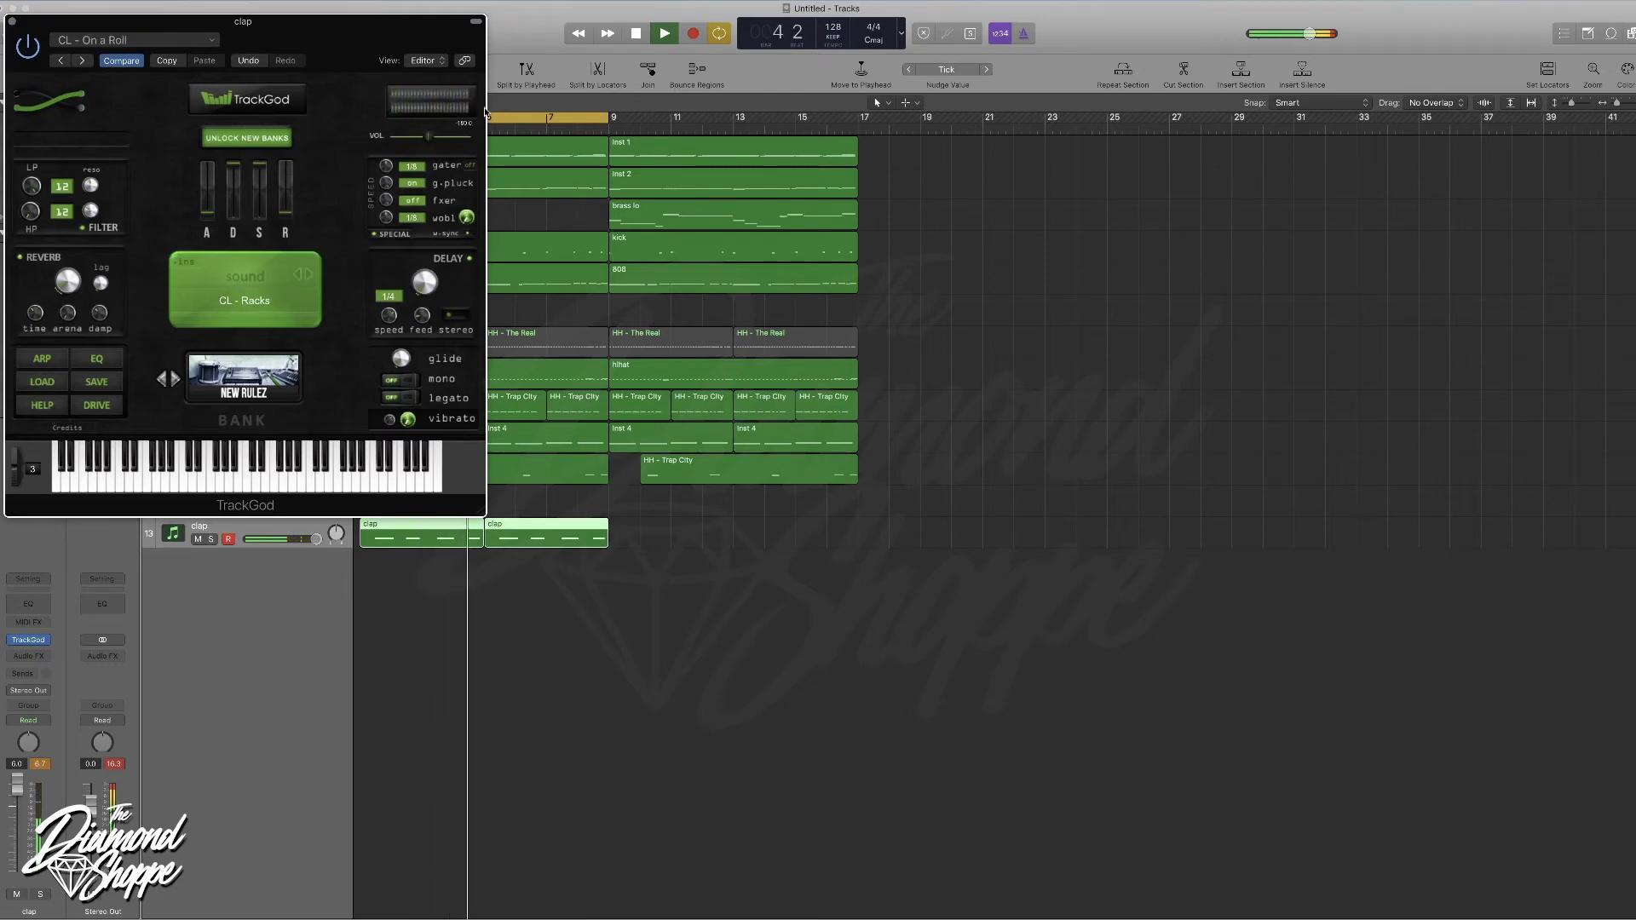
pyautogui.click(283, 305)
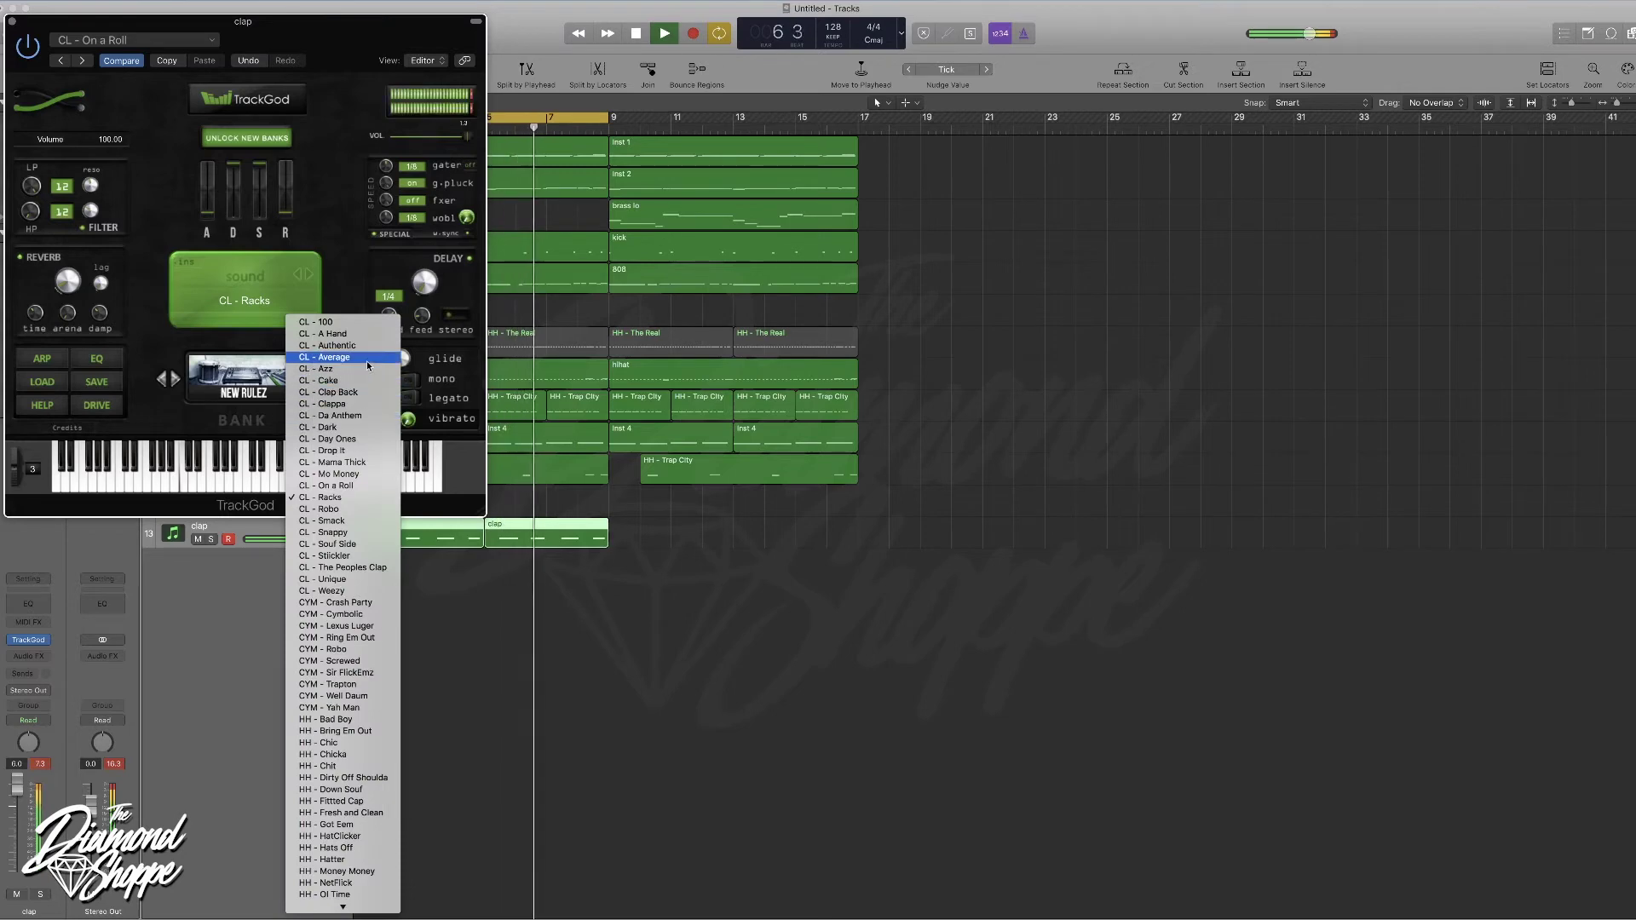
pyautogui.click(341, 357)
pyautogui.moveTo(467, 136); pyautogui.dragTo(435, 138)
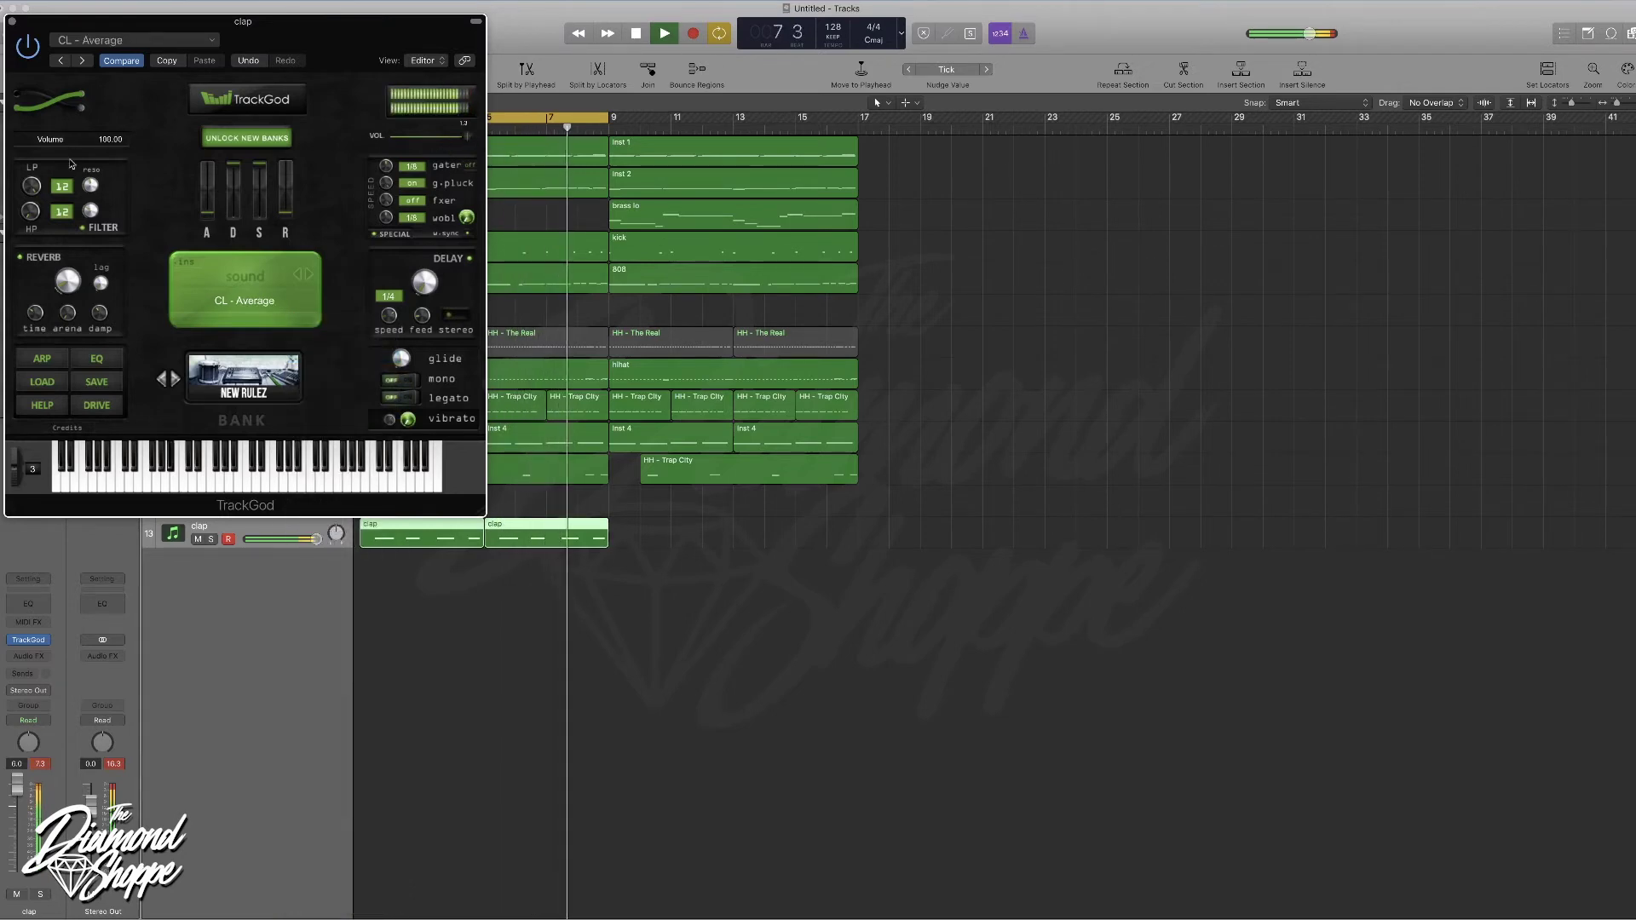
pyautogui.click(12, 8)
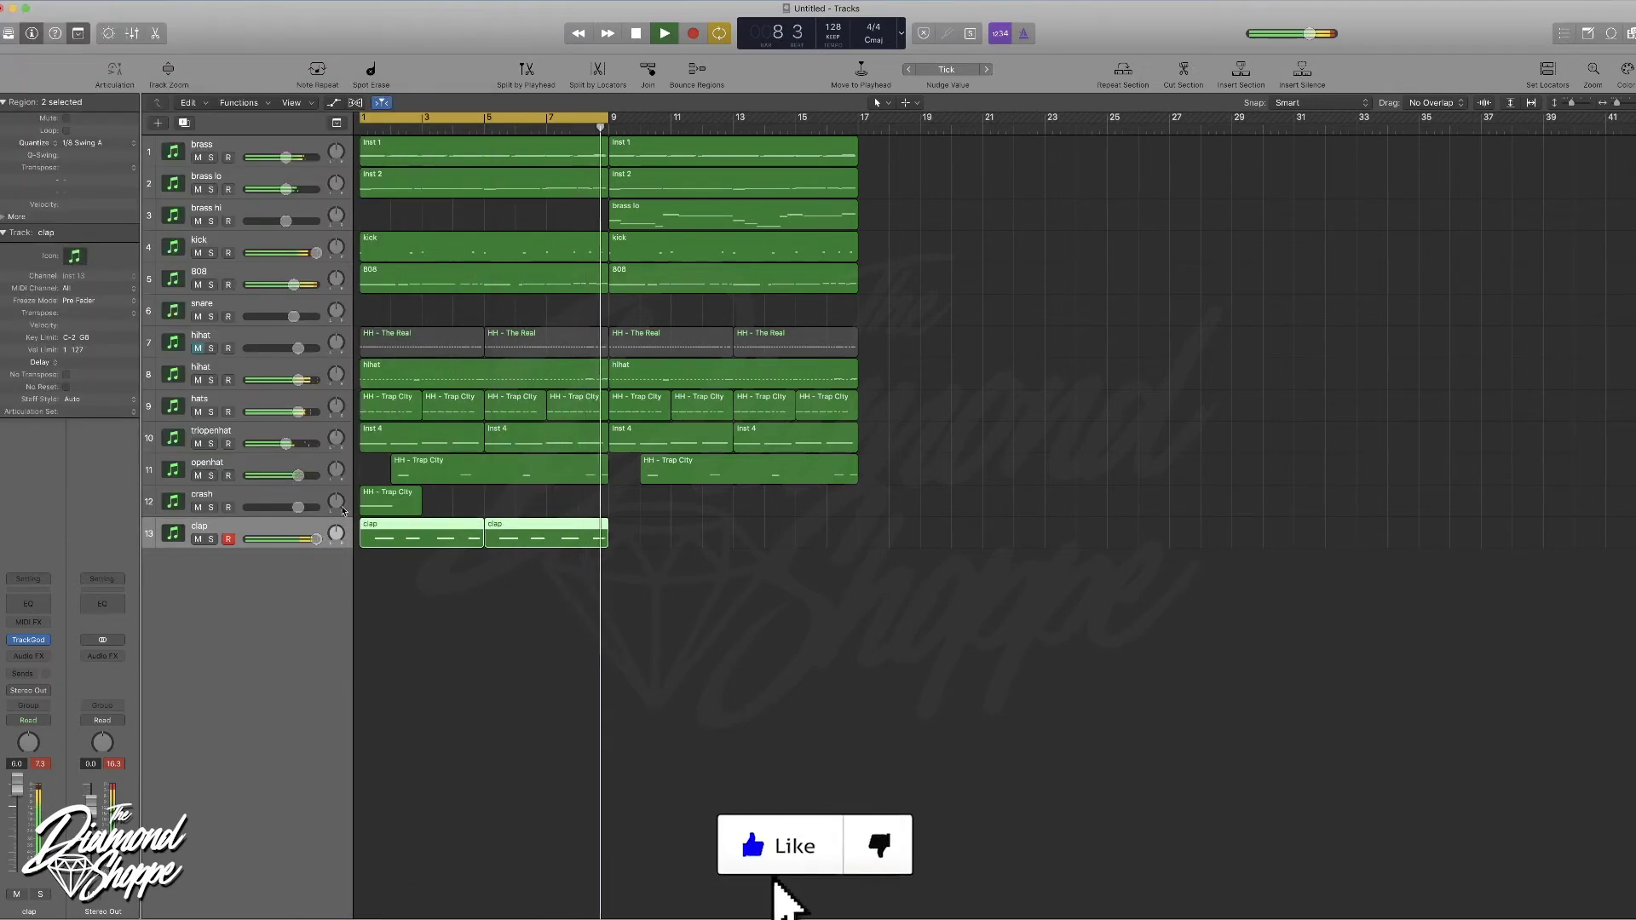
# - Select the snare track and copy the crash region and both clap regions to bar 9
pyautogui.click(268, 306)
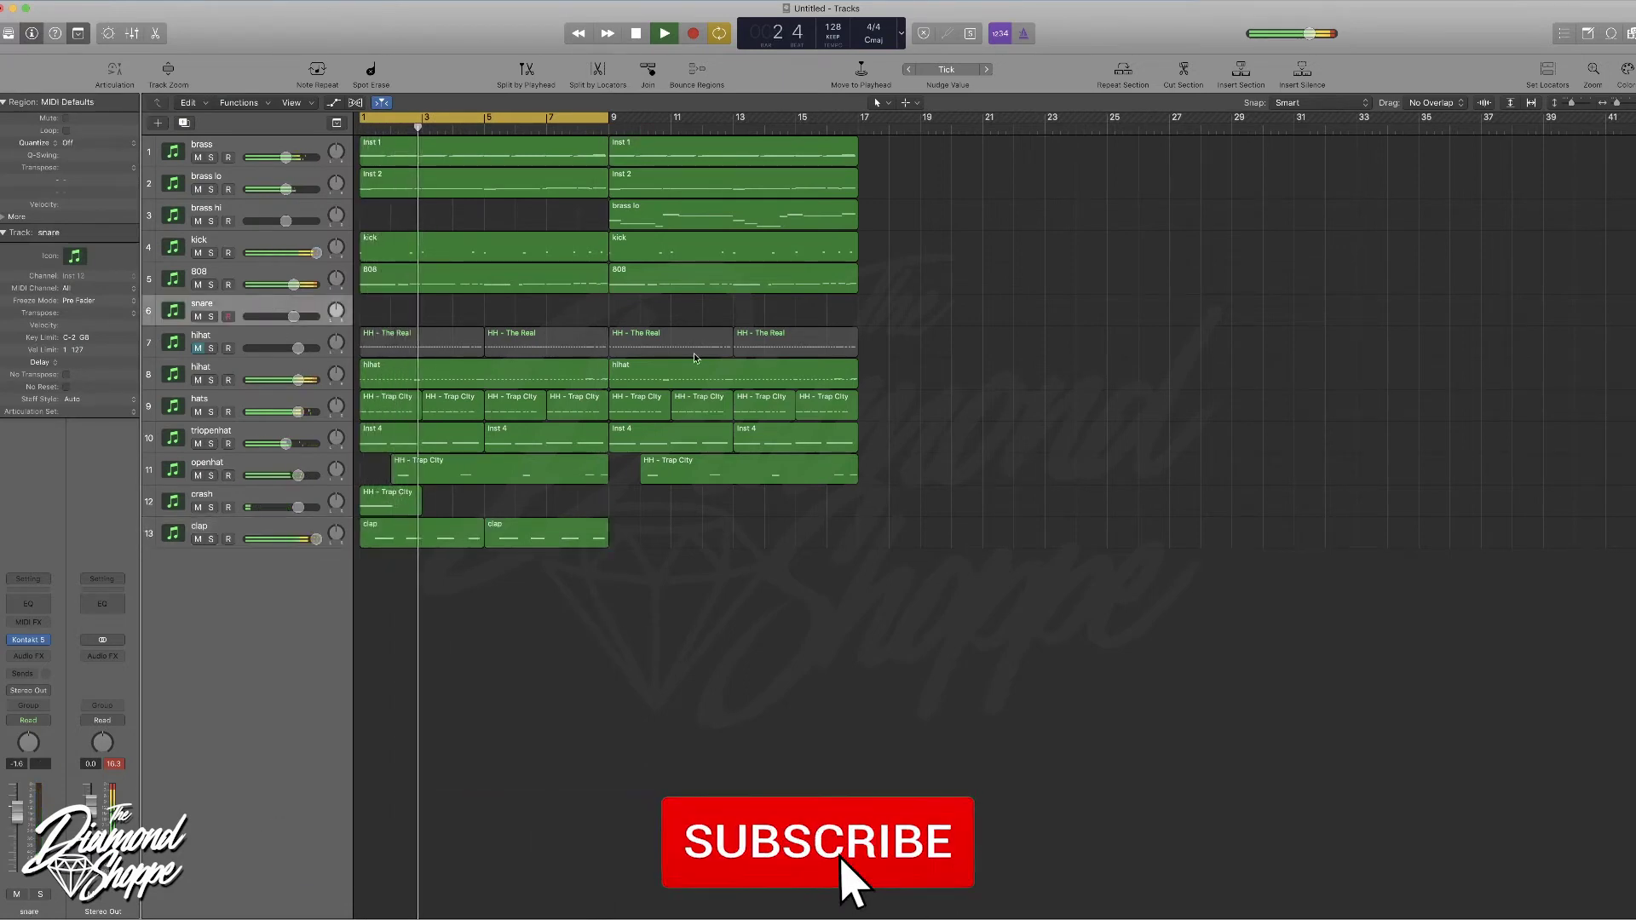
pyautogui.moveTo(634, 530); pyautogui.dragTo(607, 512)
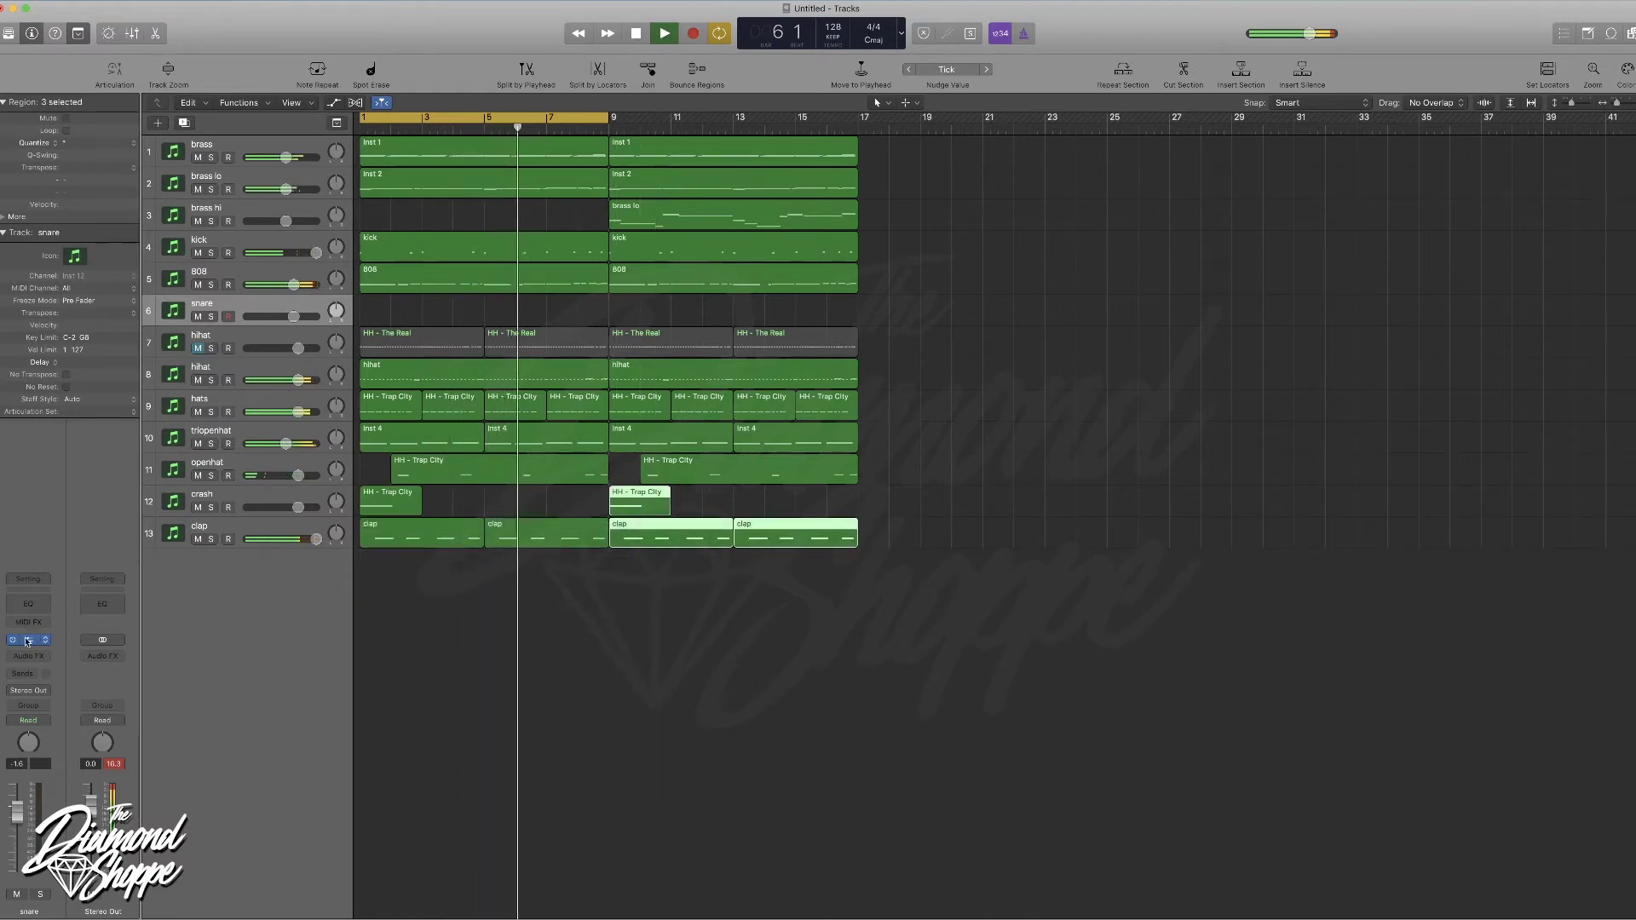
# - Open the snare track's Kontakt instrument and browse the project's sound files to the Zaytoven_Kit folder inside ALL KITS
pyautogui.moveTo(32, 644)
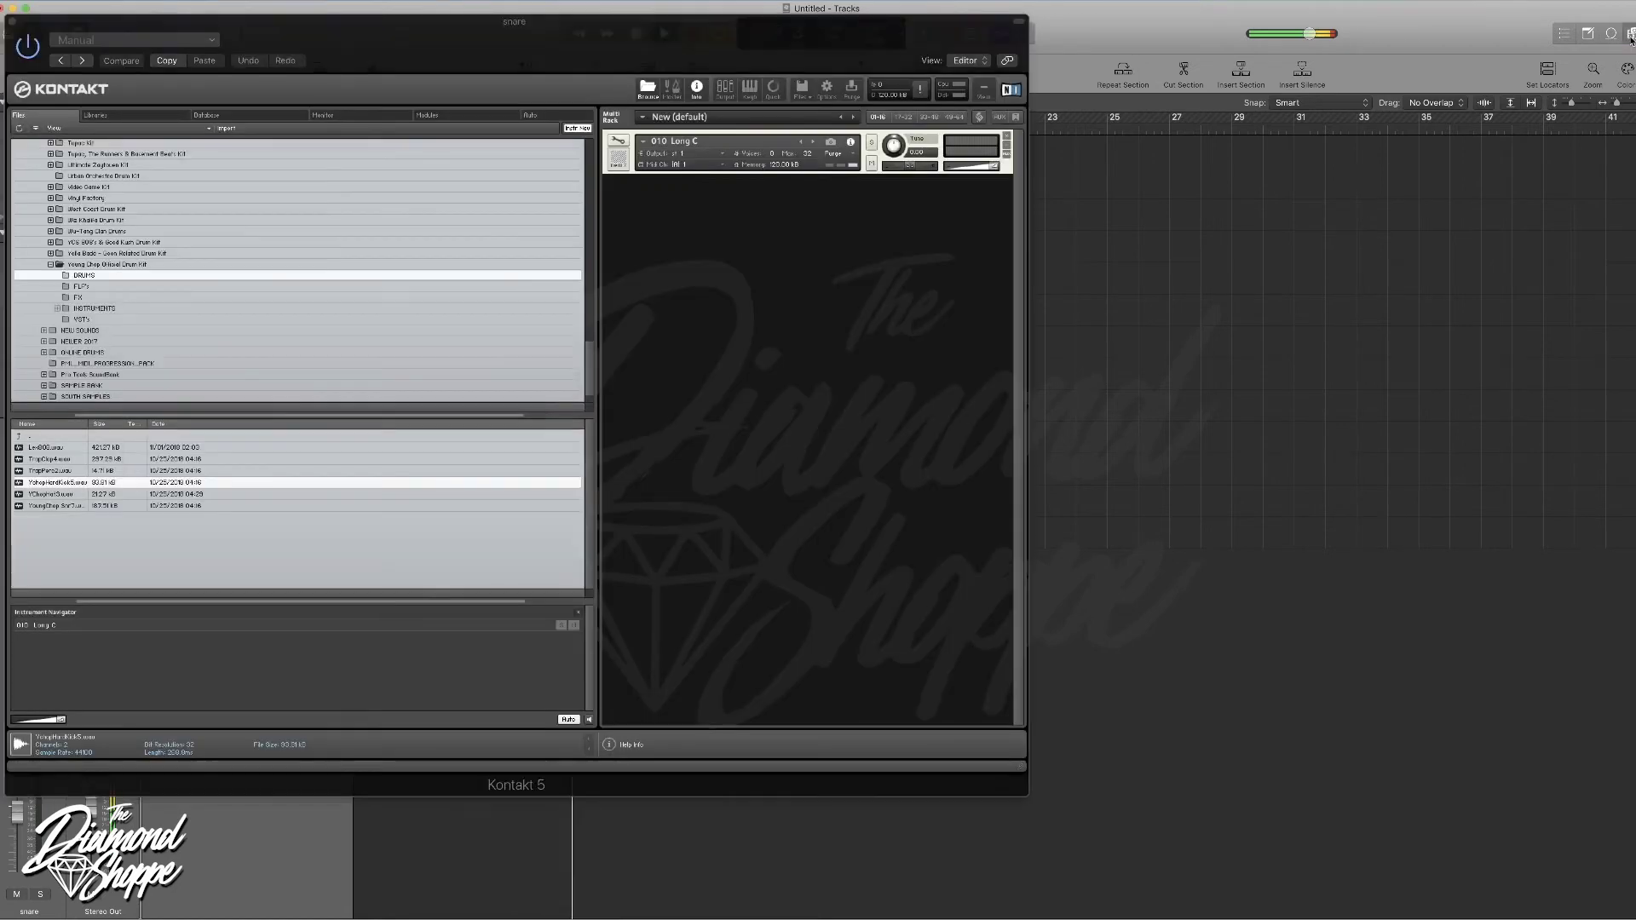
pyautogui.click(1630, 35)
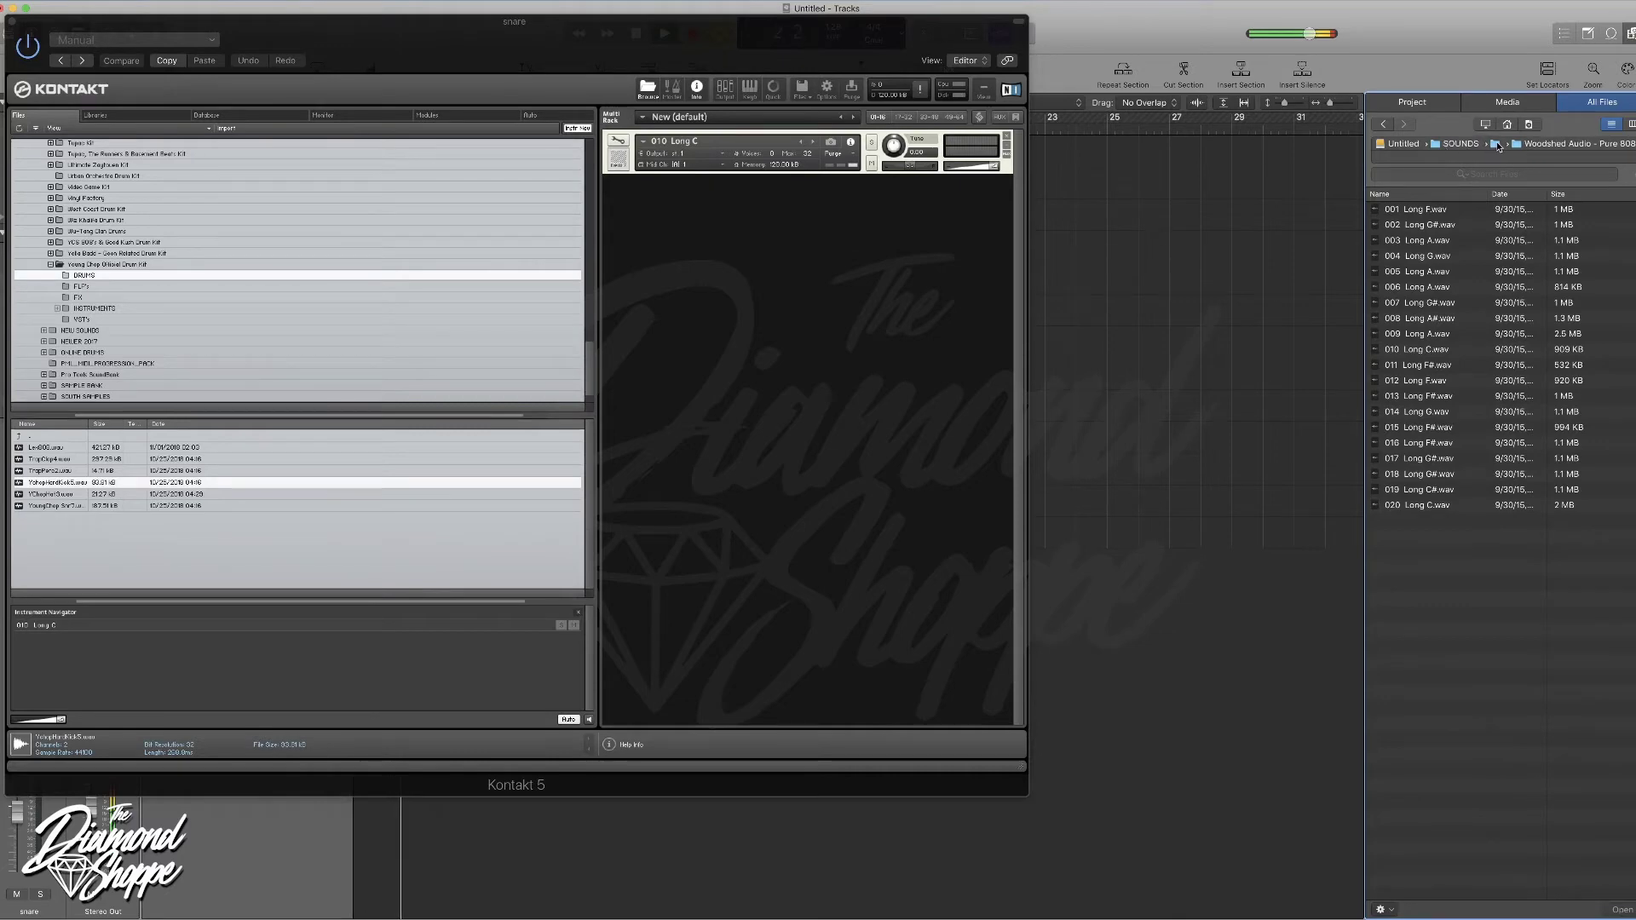
pyautogui.click(1500, 146)
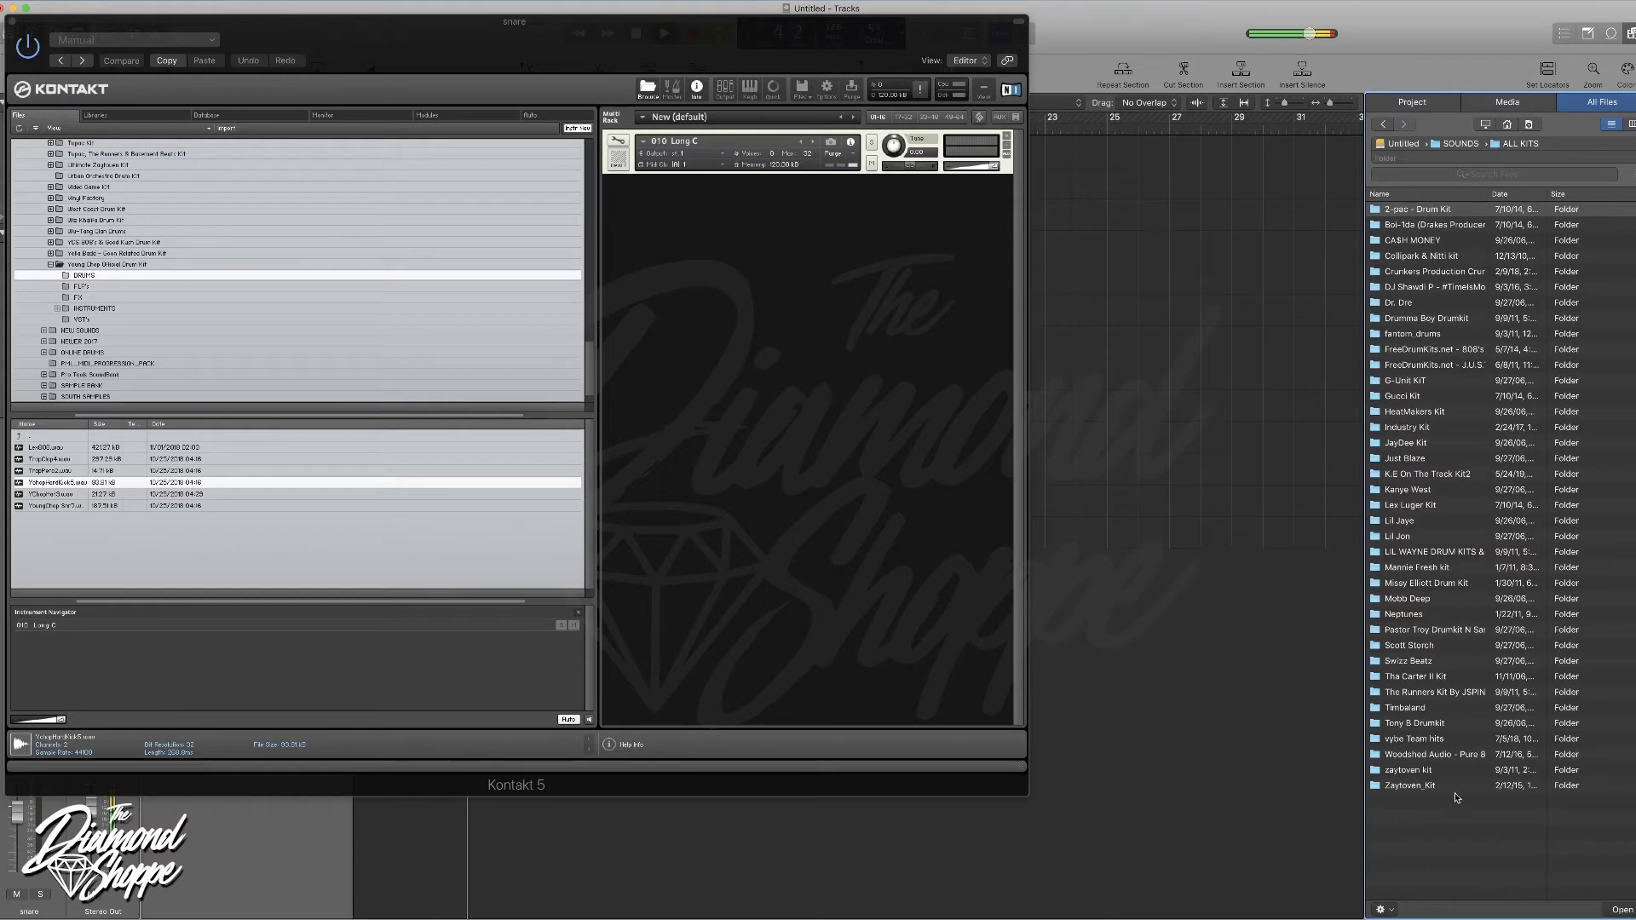
pyautogui.doubleClick(1410, 786)
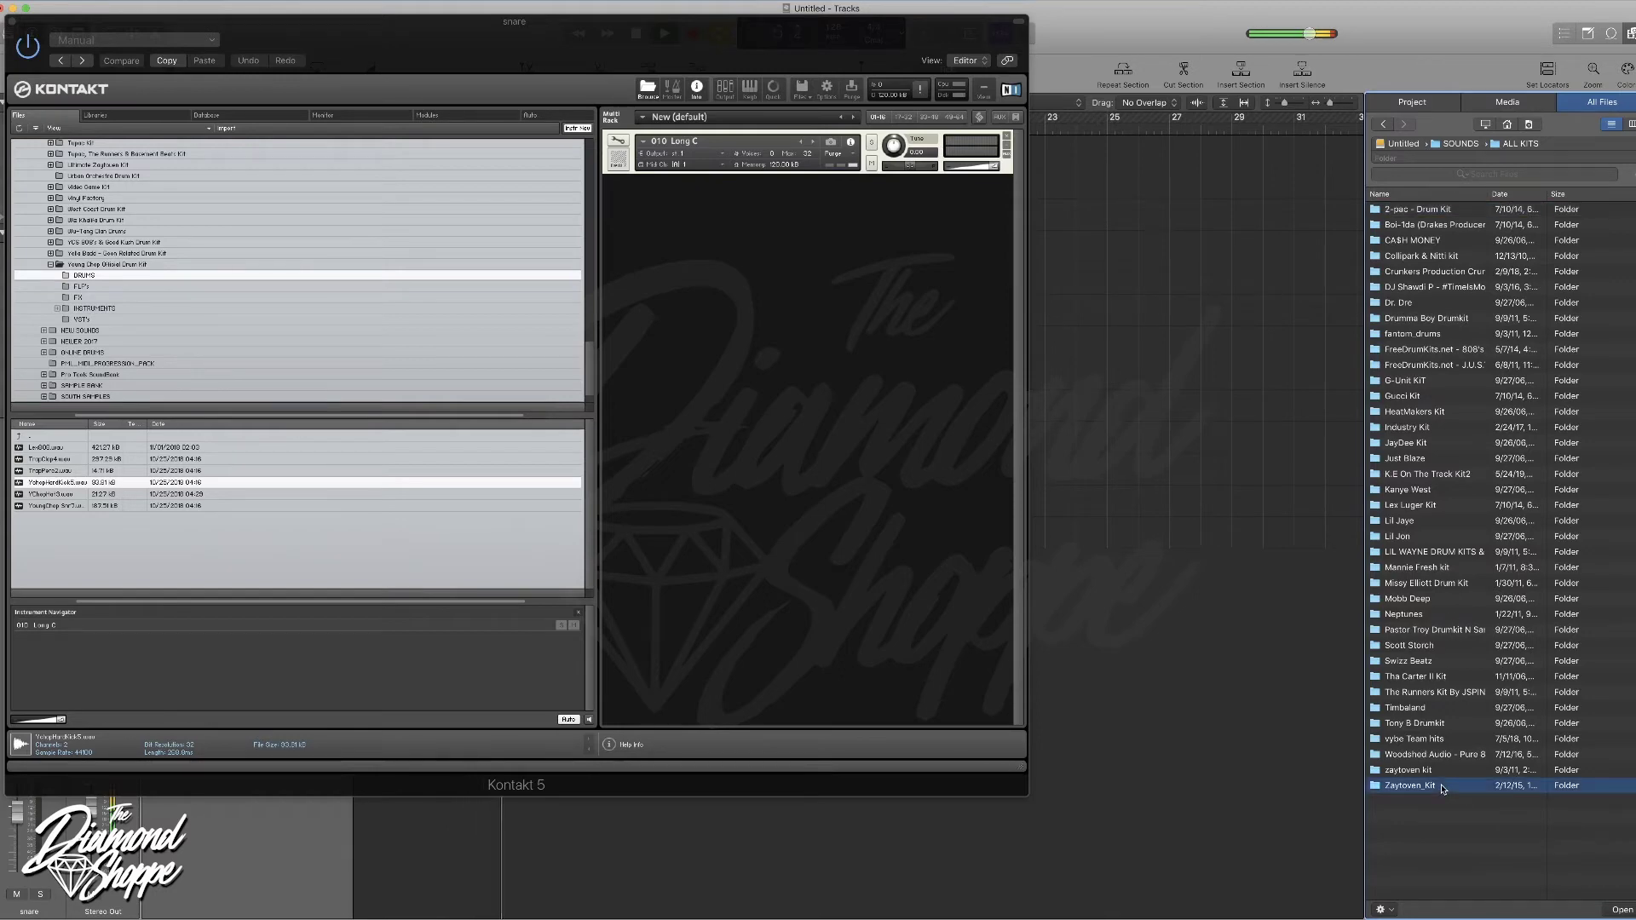
pyautogui.scroll(-5, 1446, 788)
pyautogui.scroll(-3, 1446, 787)
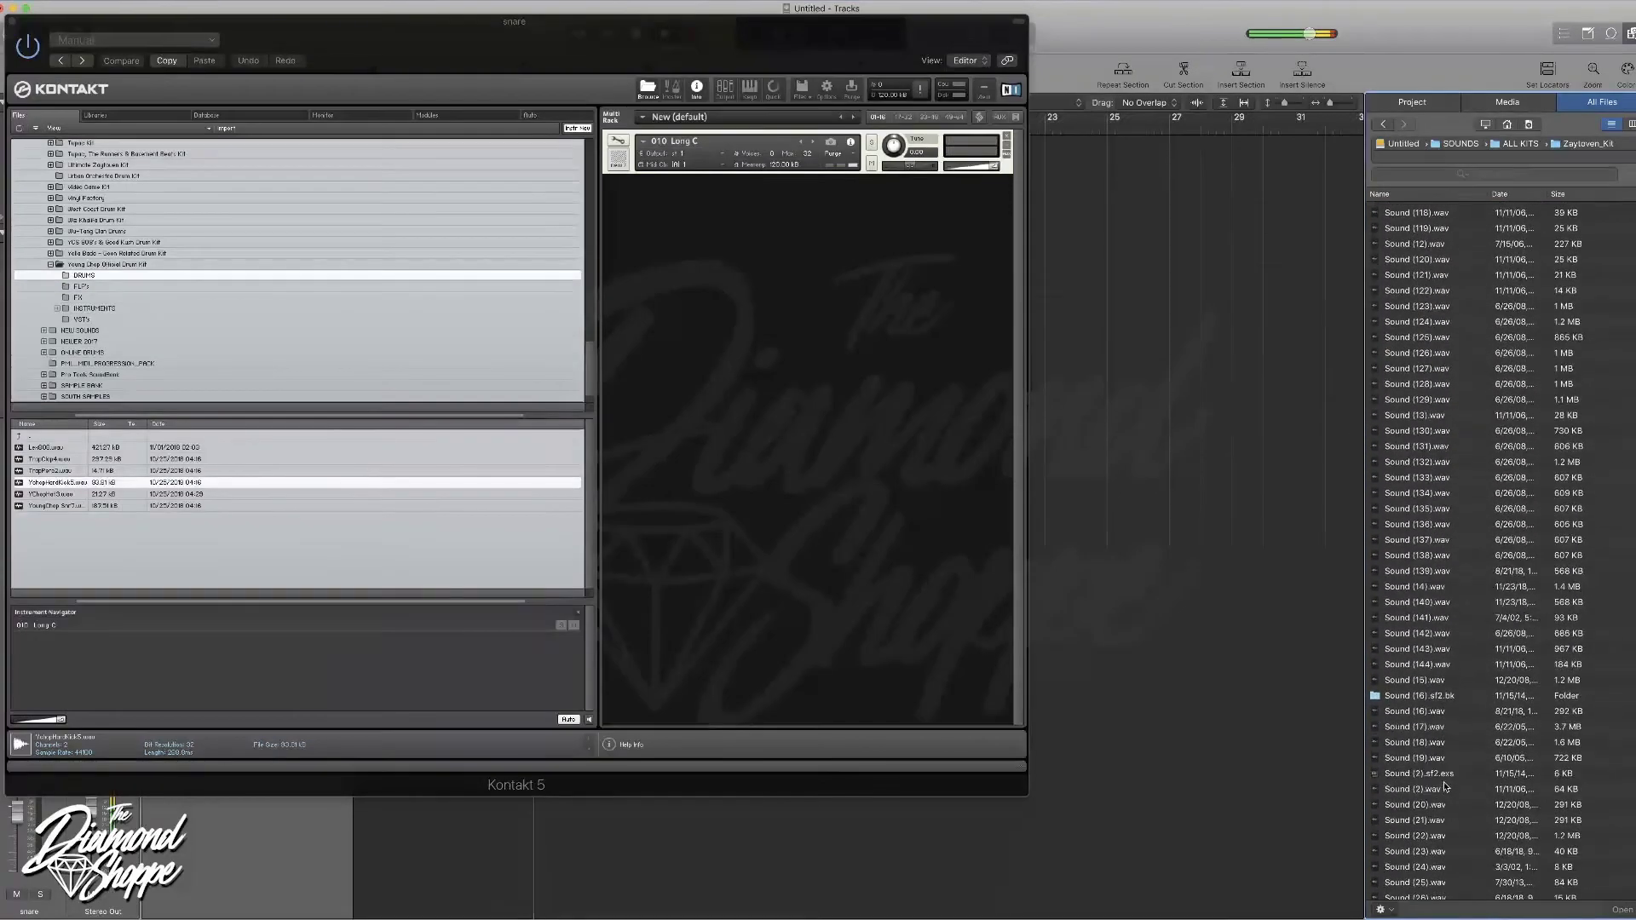
# - Load Sound (26).wav as the snare's Kontakt instrument in place of 010 Long C, show its key mapping, and close the instrument
pyautogui.moveTo(1423, 825); pyautogui.dragTo(788, 181)
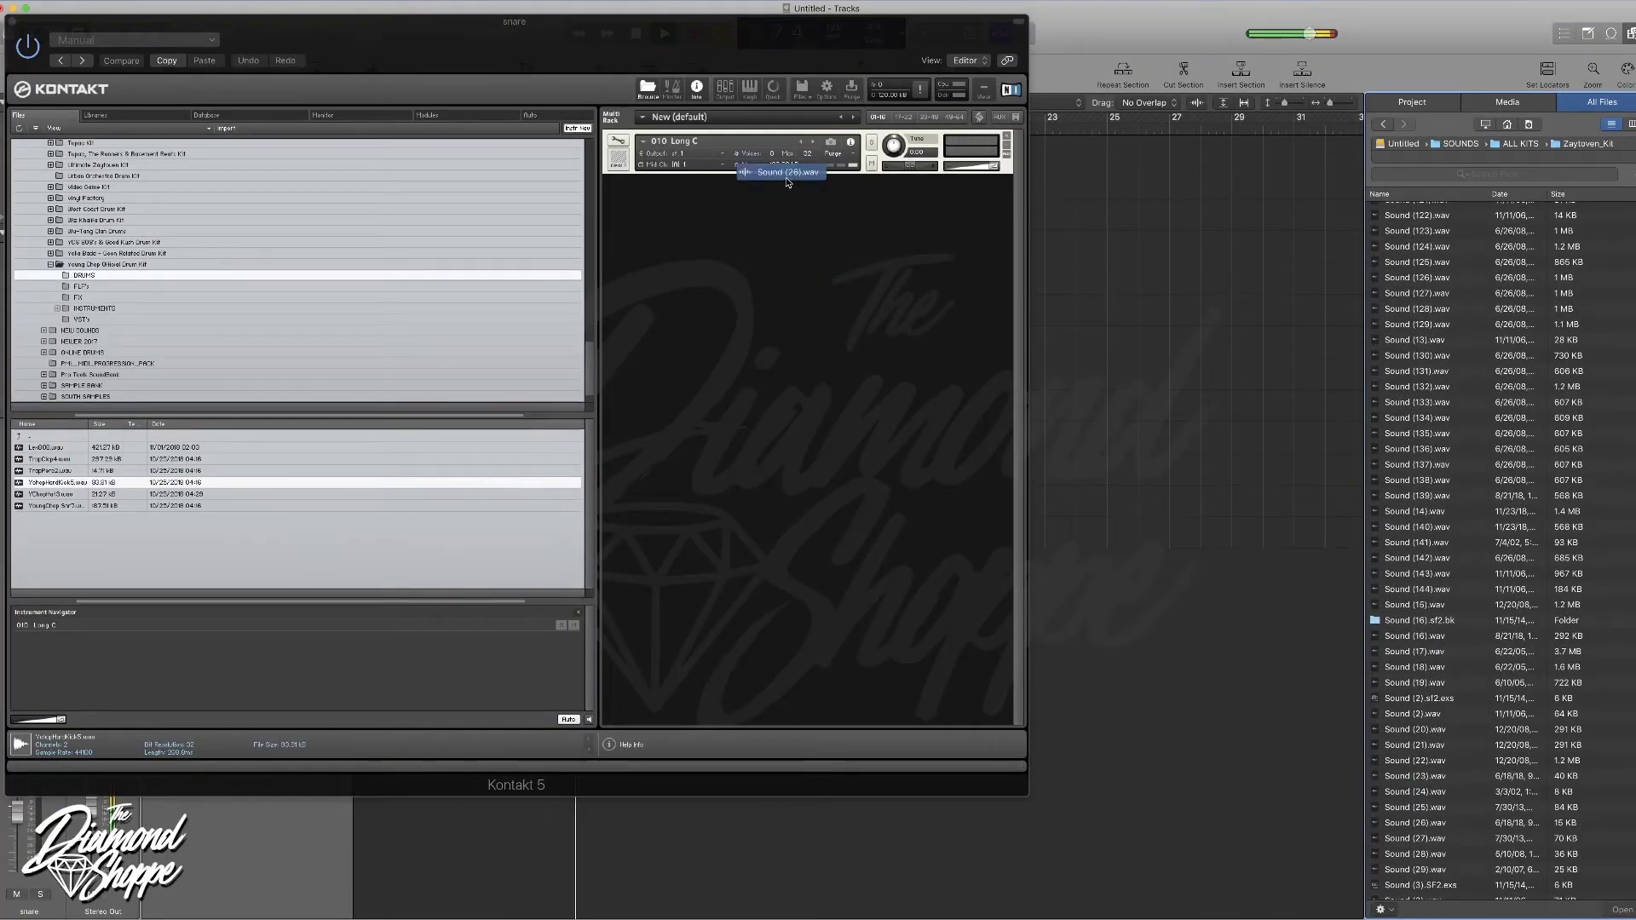
pyautogui.click(642, 144)
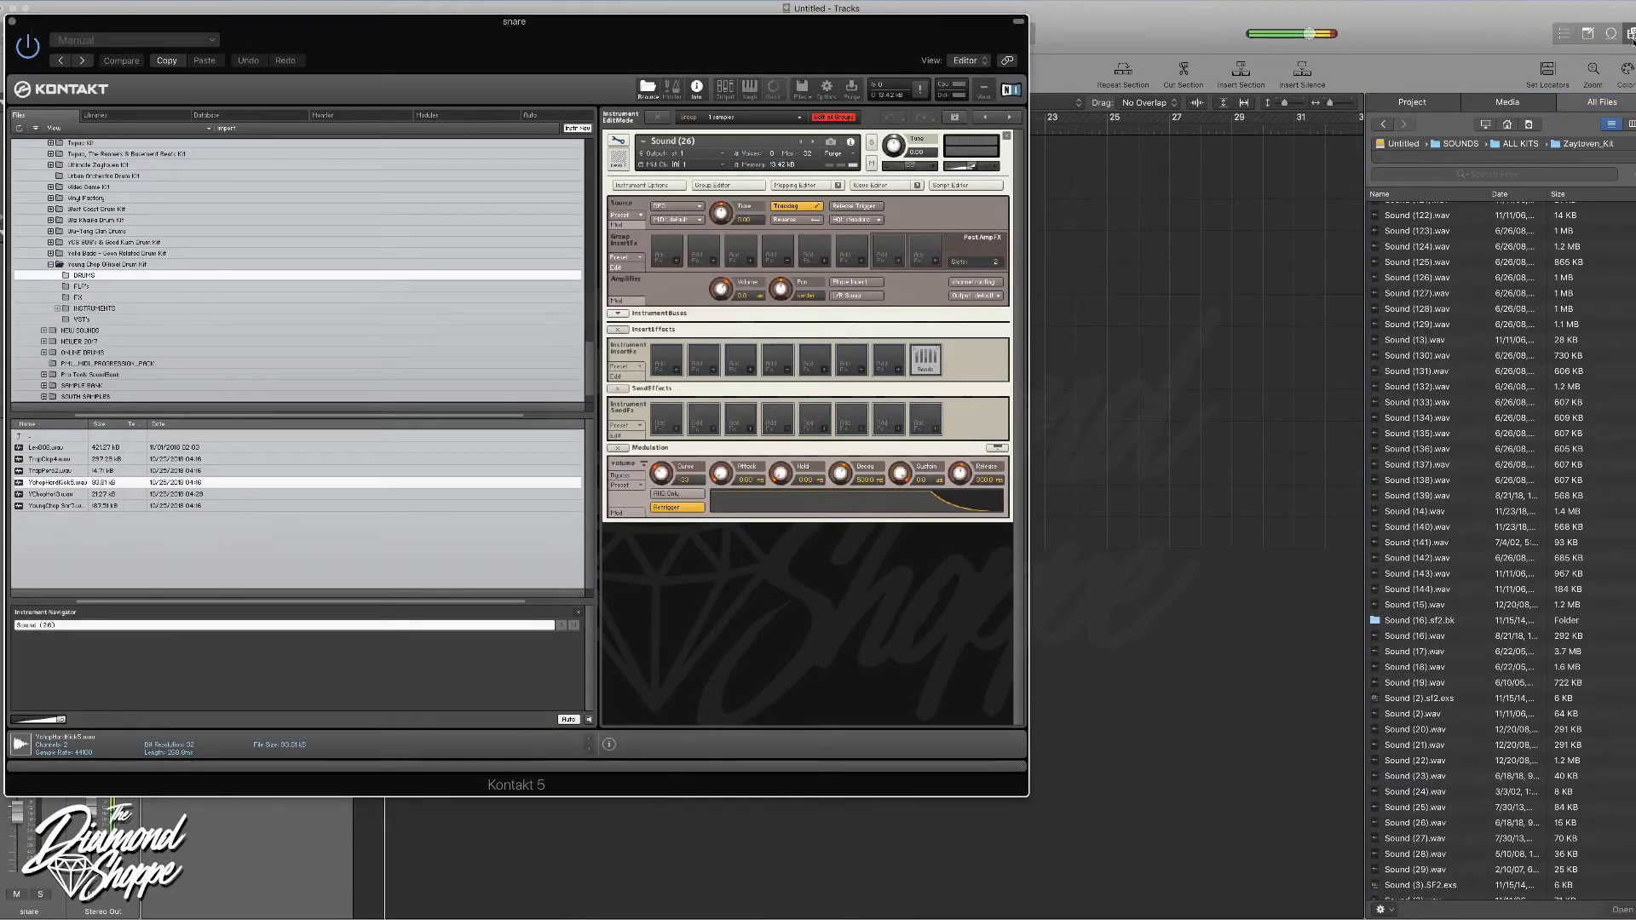
pyautogui.click(1630, 34)
pyautogui.click(795, 186)
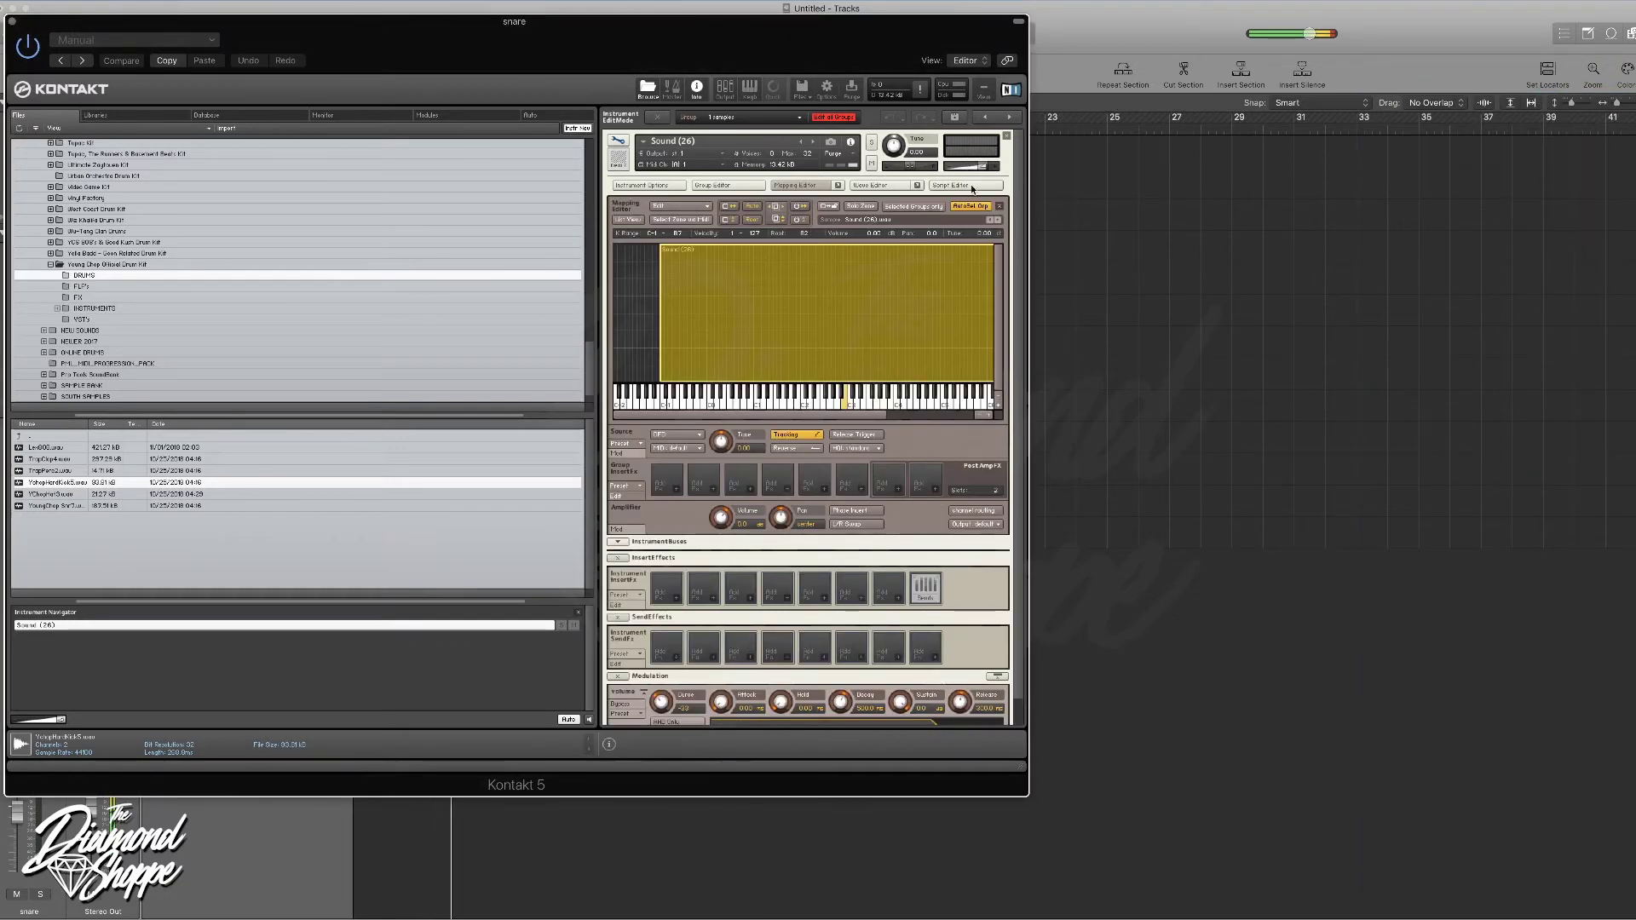
pyautogui.click(12, 21)
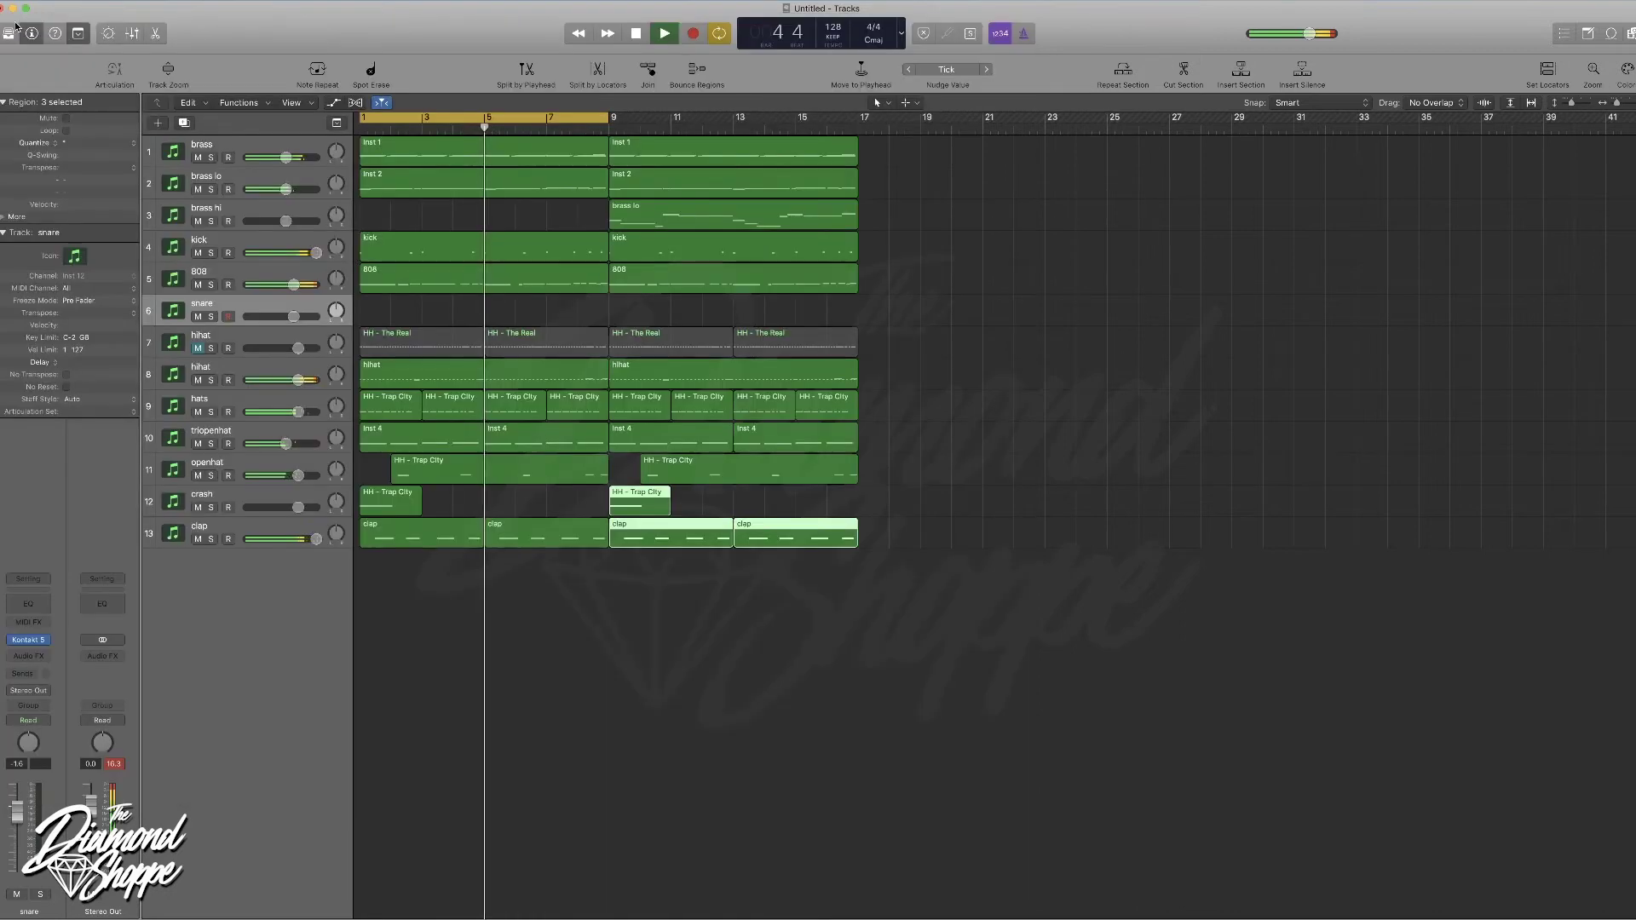
# - Extend the cycle range to bar 17 and record a snare pattern over bars 9 to 16
pyautogui.moveTo(610, 118); pyautogui.dragTo(857, 138)
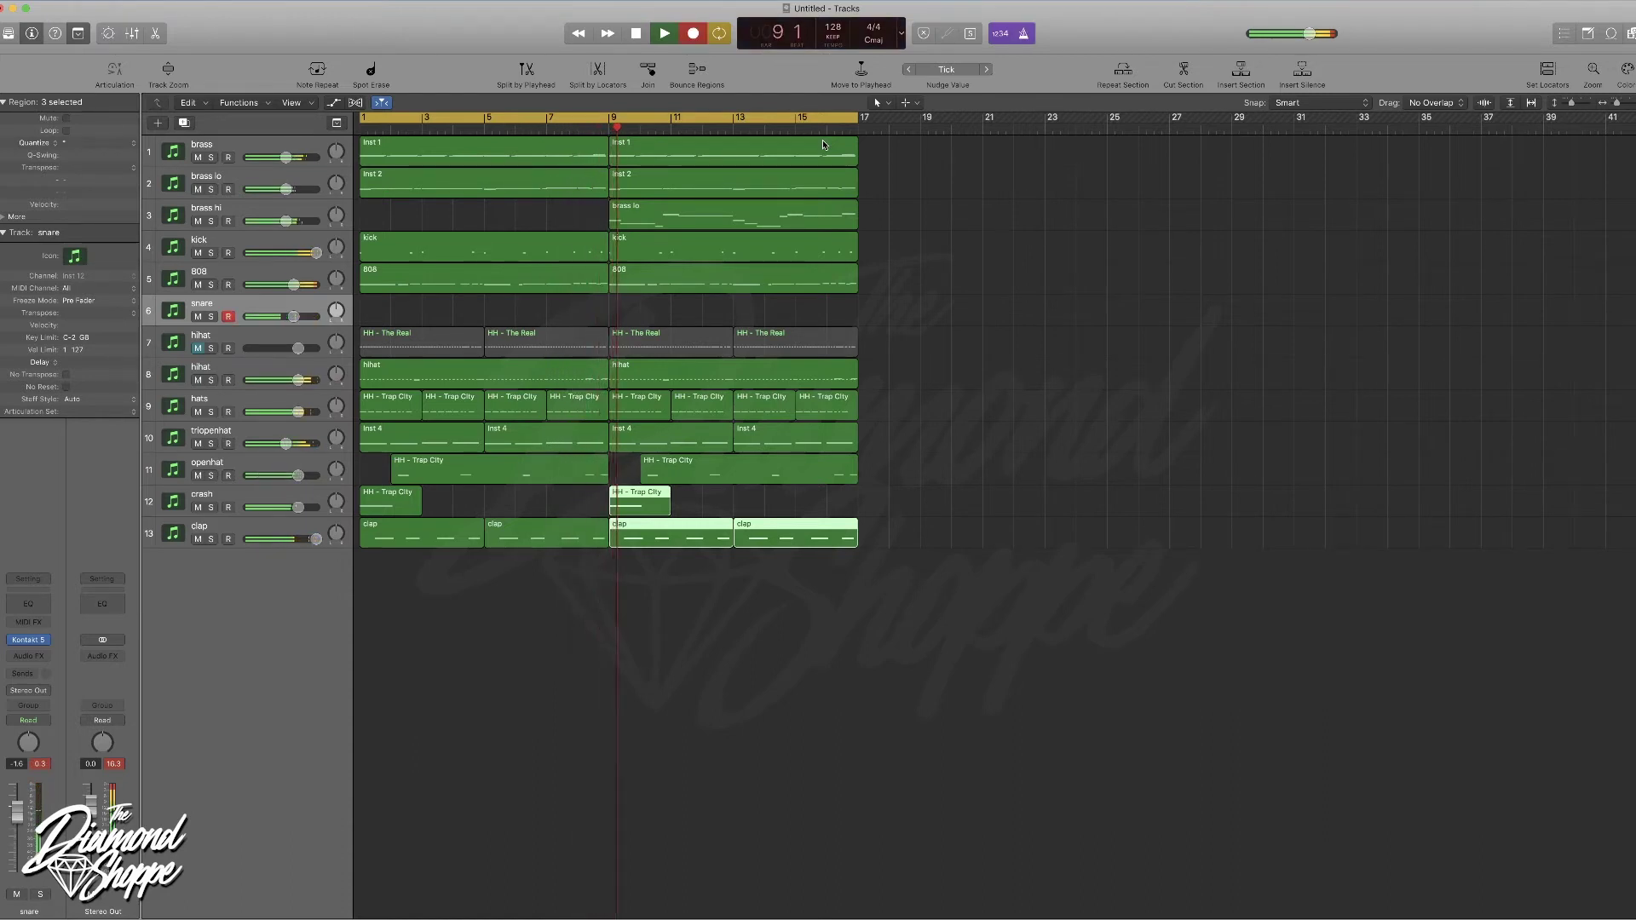
pyautogui.press('r')
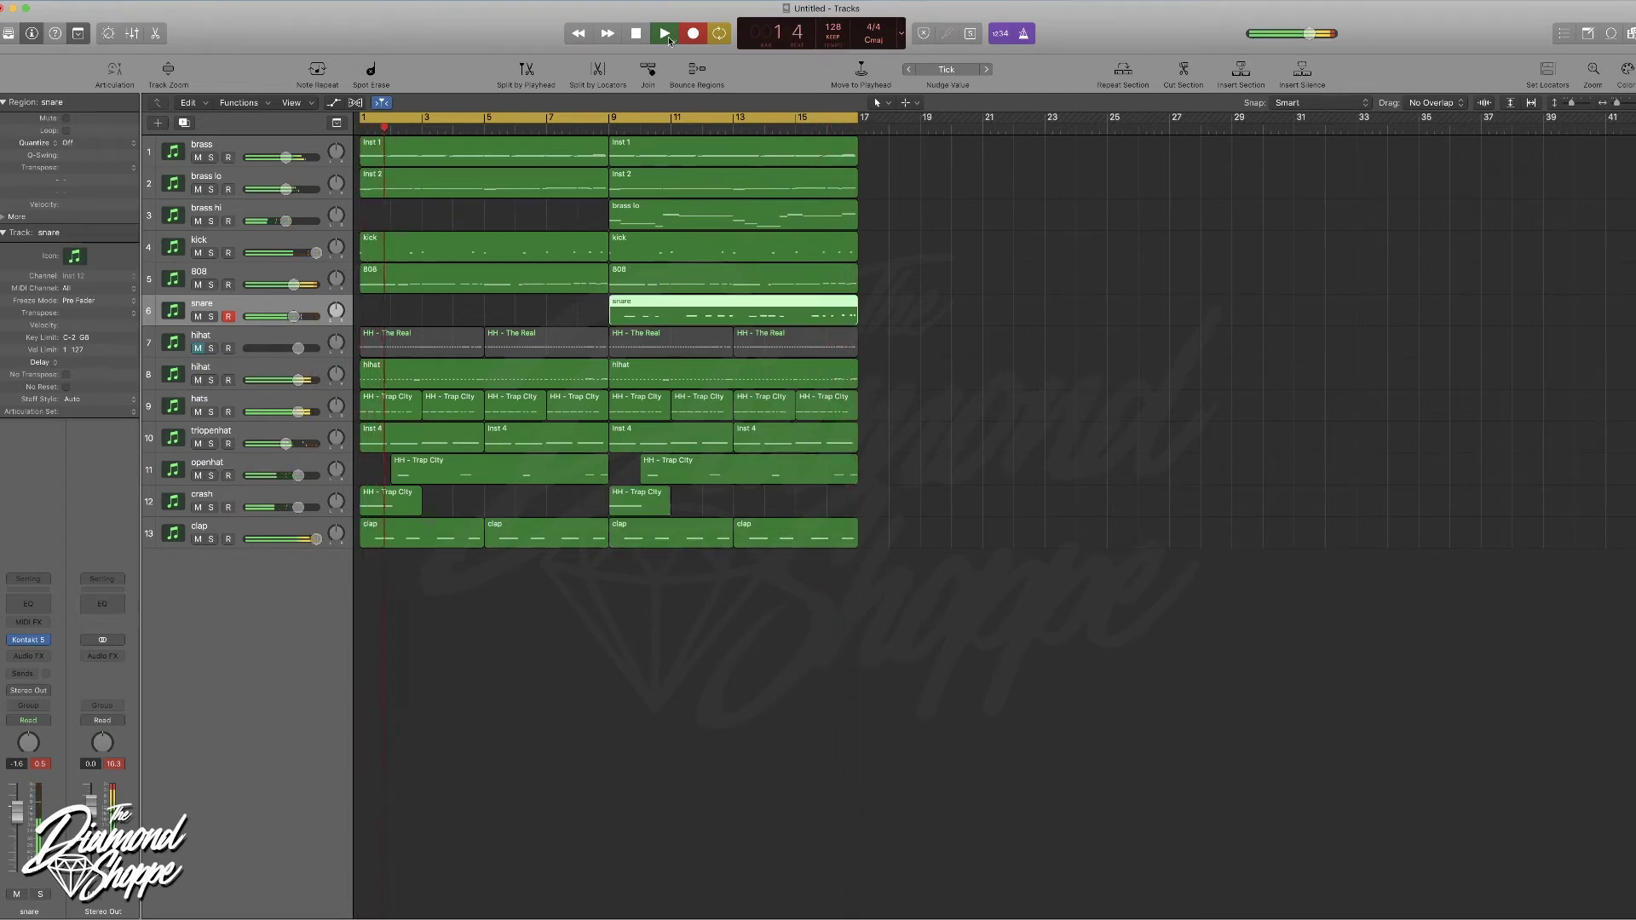
pyautogui.click(68, 143)
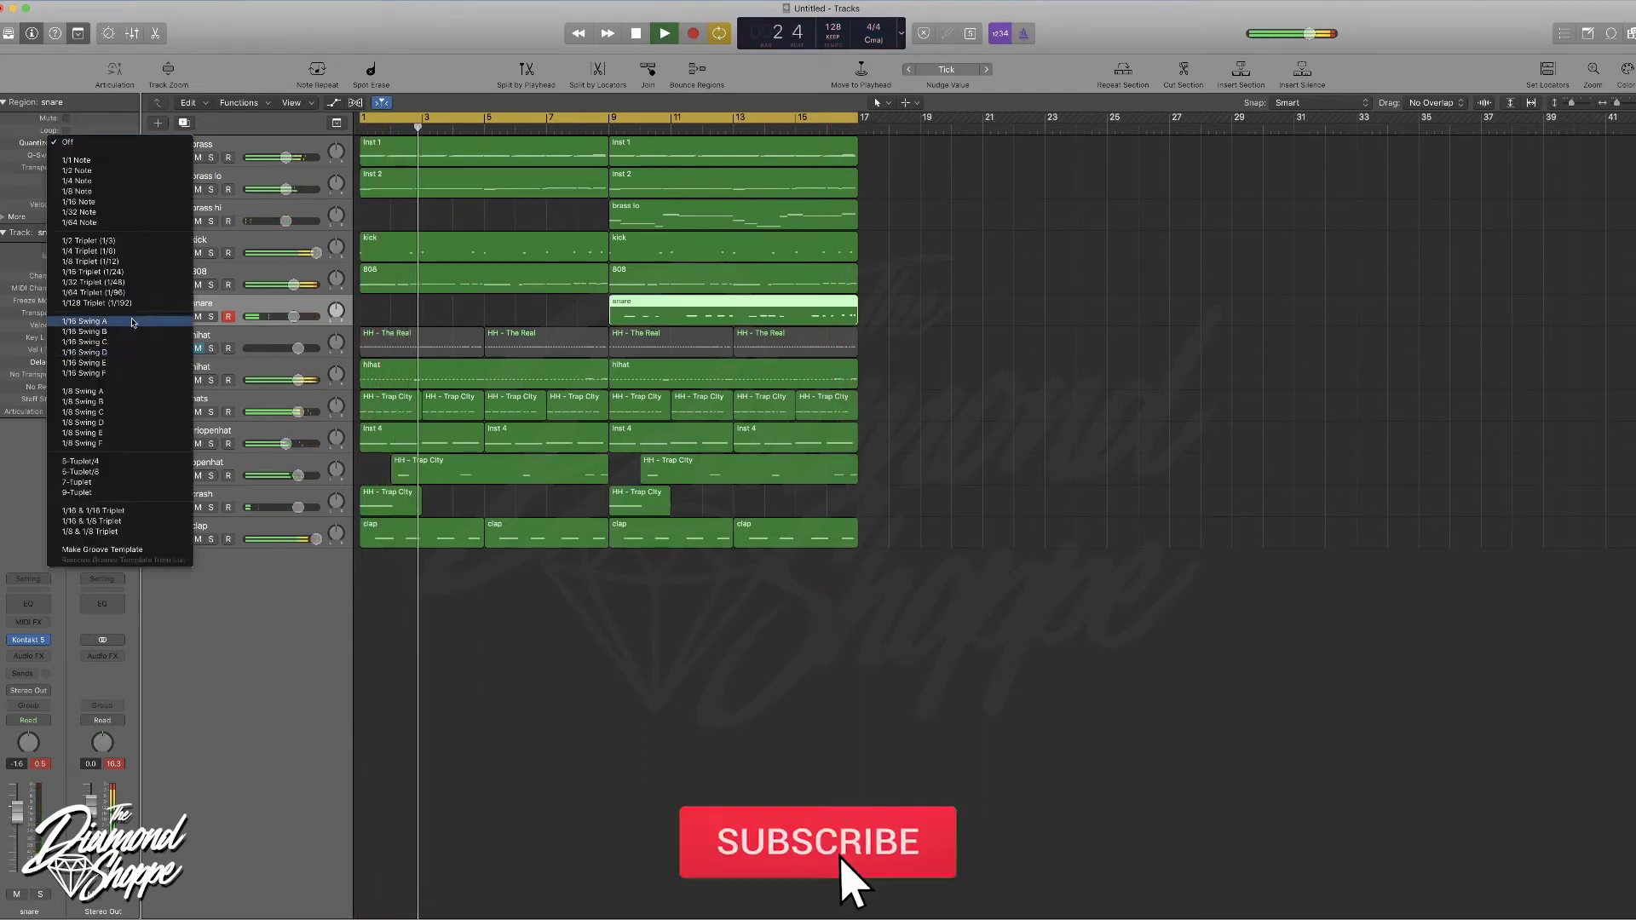
pyautogui.press('Escape')
# - Move all regions of the second section from bar 9 to bar 17, and copy the first section's regions to bar 9
pyautogui.moveTo(881, 149); pyautogui.dragTo(614, 545)
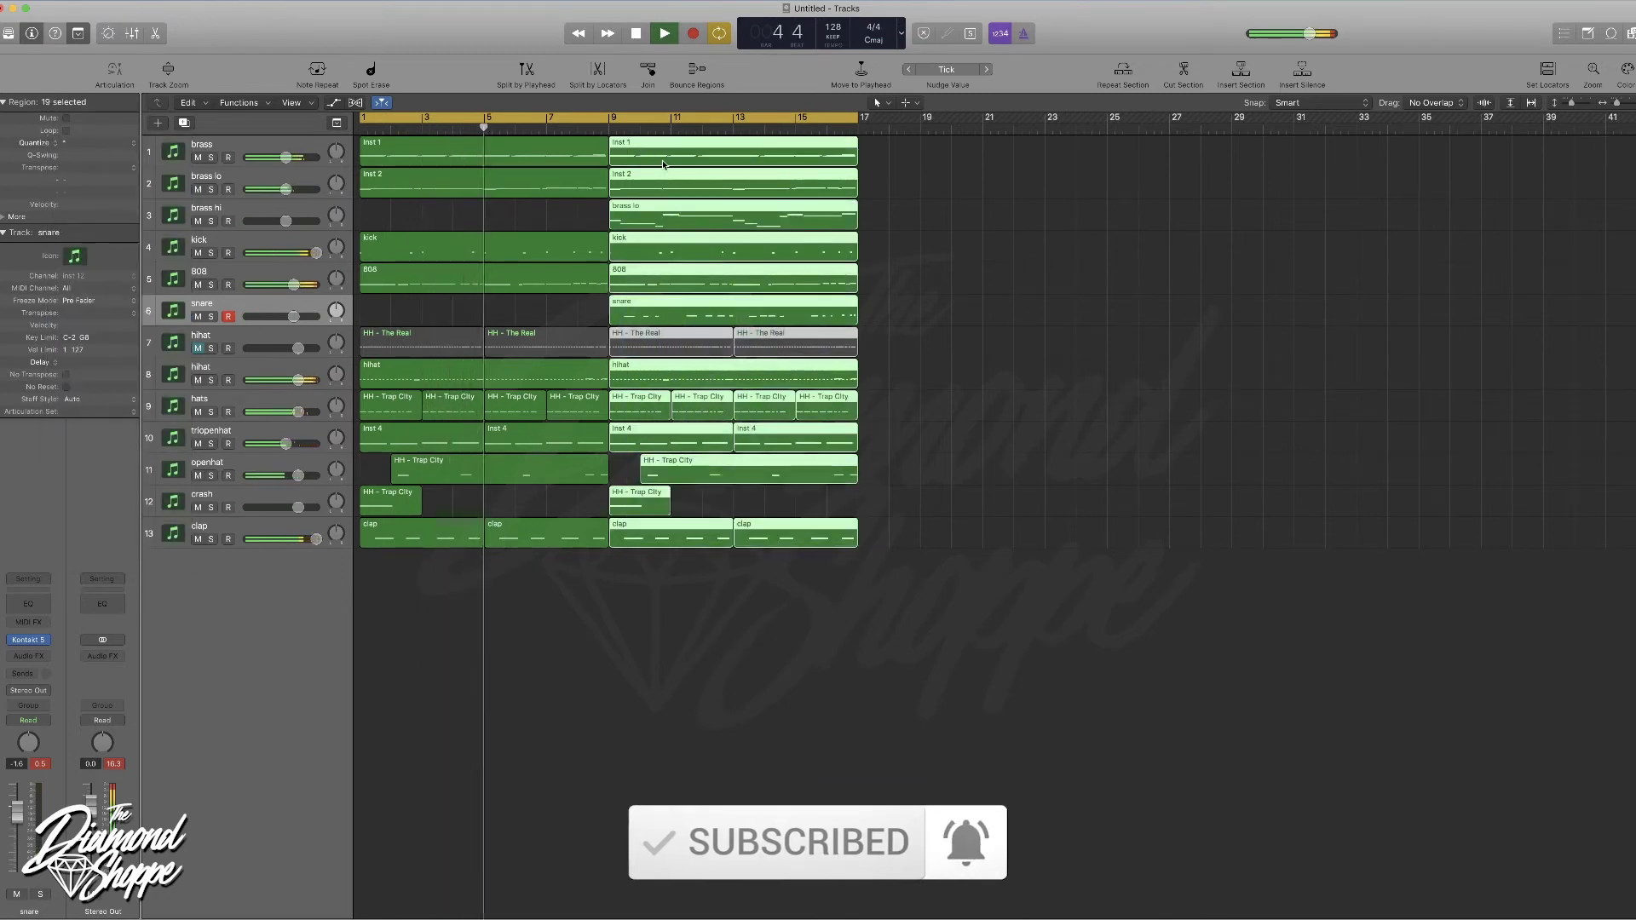
pyautogui.moveTo(664, 163); pyautogui.dragTo(416, 605)
pyautogui.moveTo(448, 154); pyautogui.dragTo(700, 154)
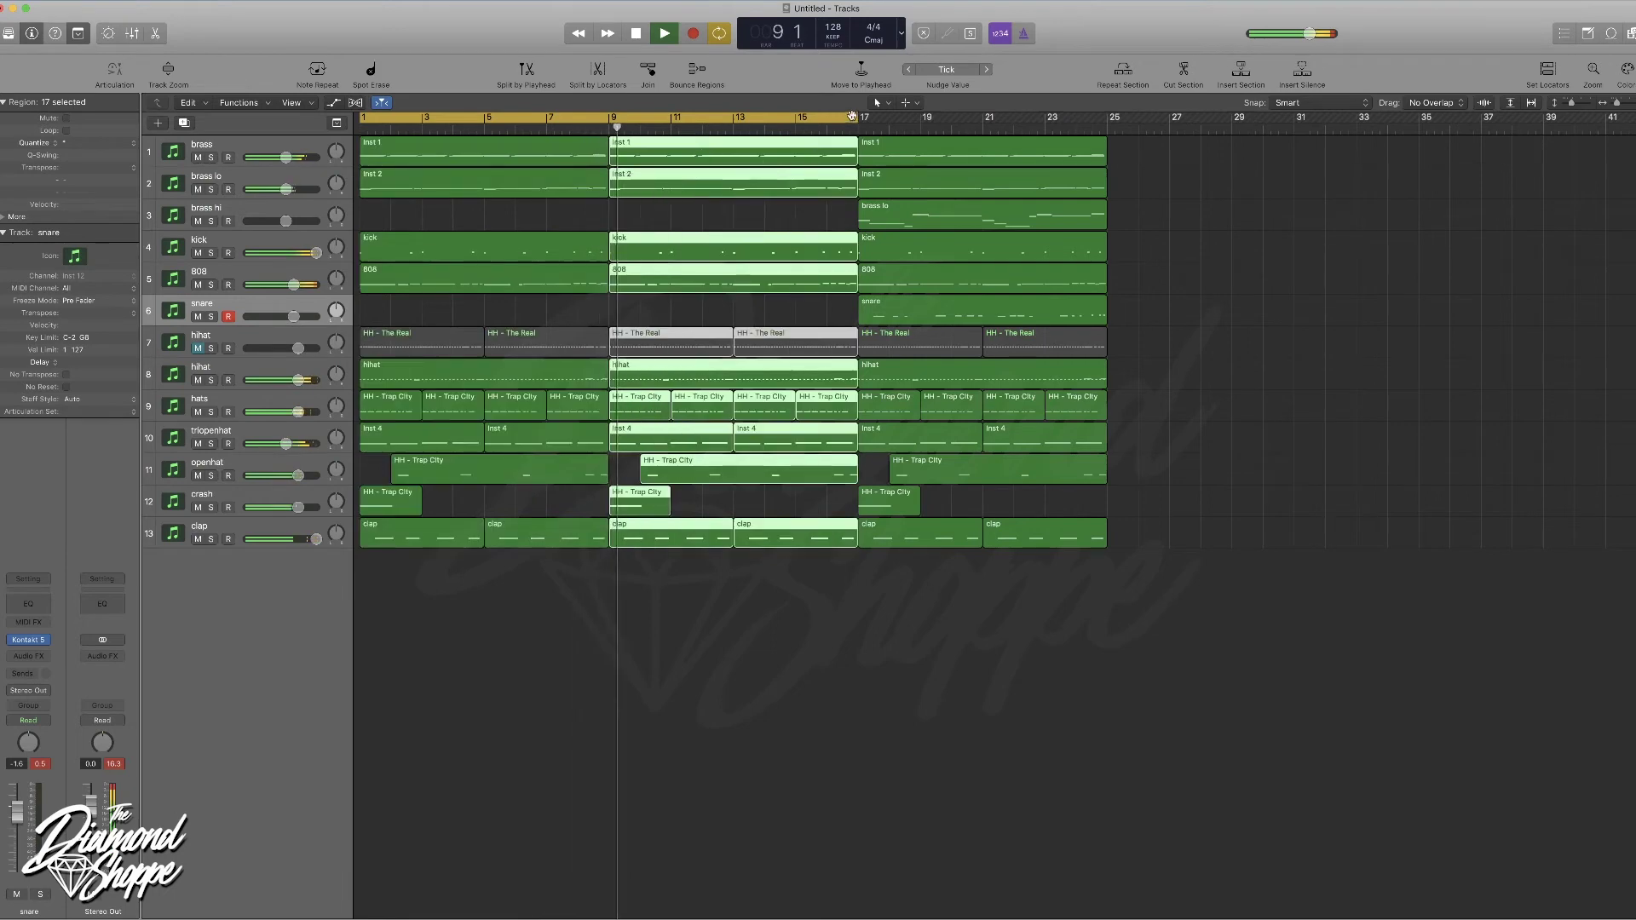
# - Extend the cycle range to bar 33 and copy all regions of bars 17 to 24 to bar 25
pyautogui.moveTo(852, 115); pyautogui.dragTo(1355, 211)
pyautogui.moveTo(1161, 156); pyautogui.dragTo(889, 575)
pyautogui.moveTo(979, 162); pyautogui.dragTo(1228, 160)
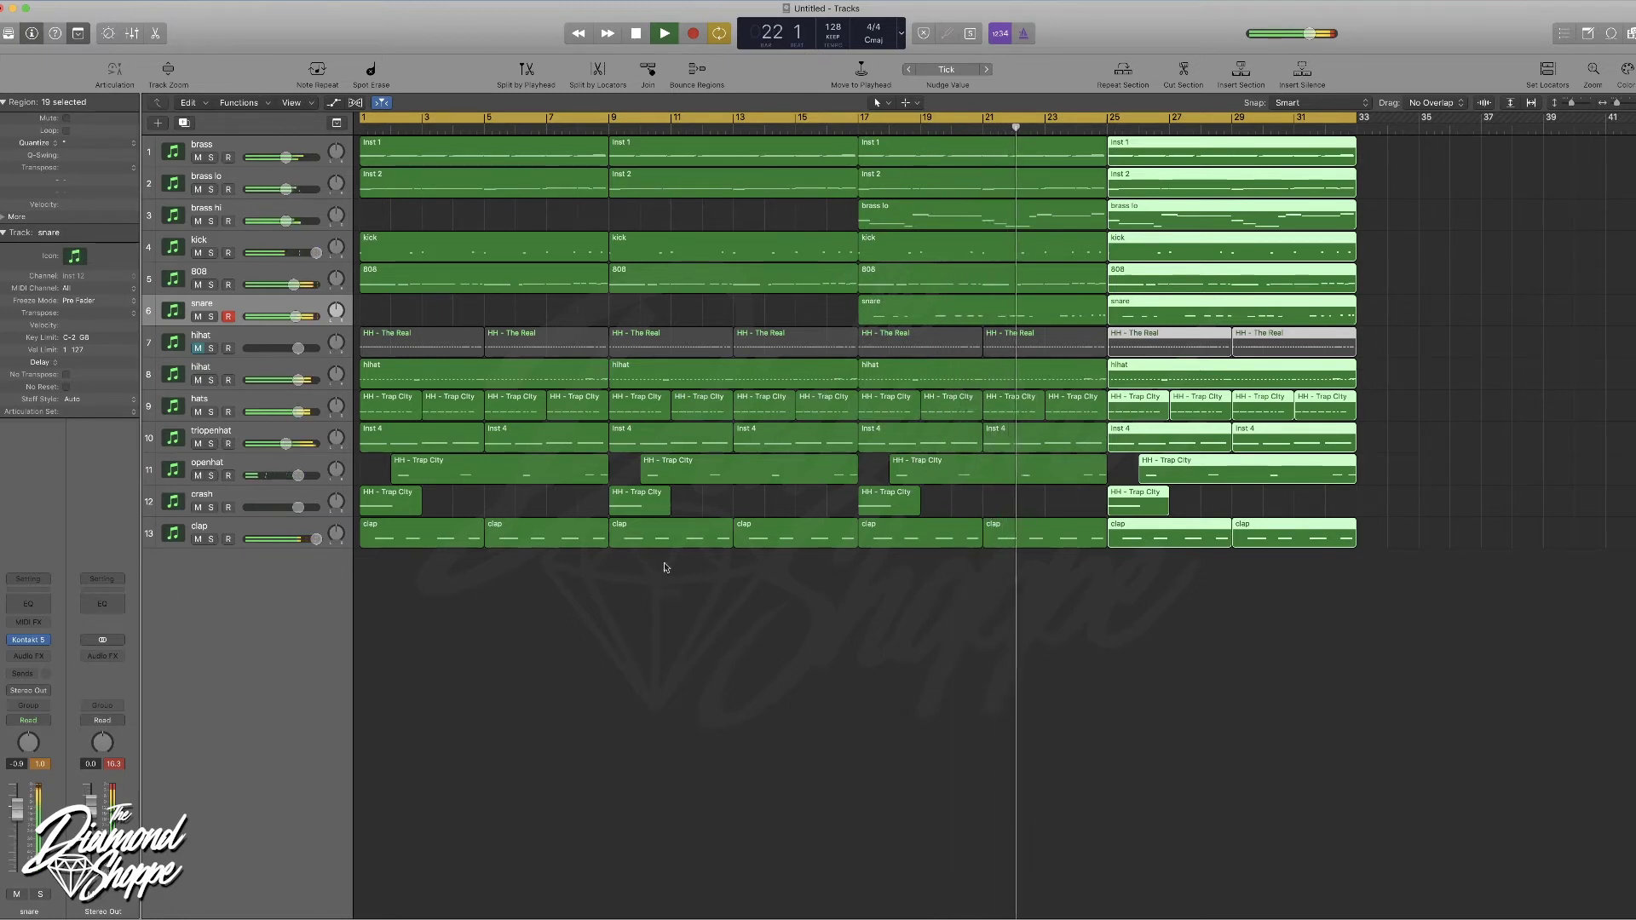
# - Browse to the CRUCIAL KIT folder within SOUNDS and audition its chant samples, ending on Crucial Chant 9.wav
pyautogui.click(1630, 35)
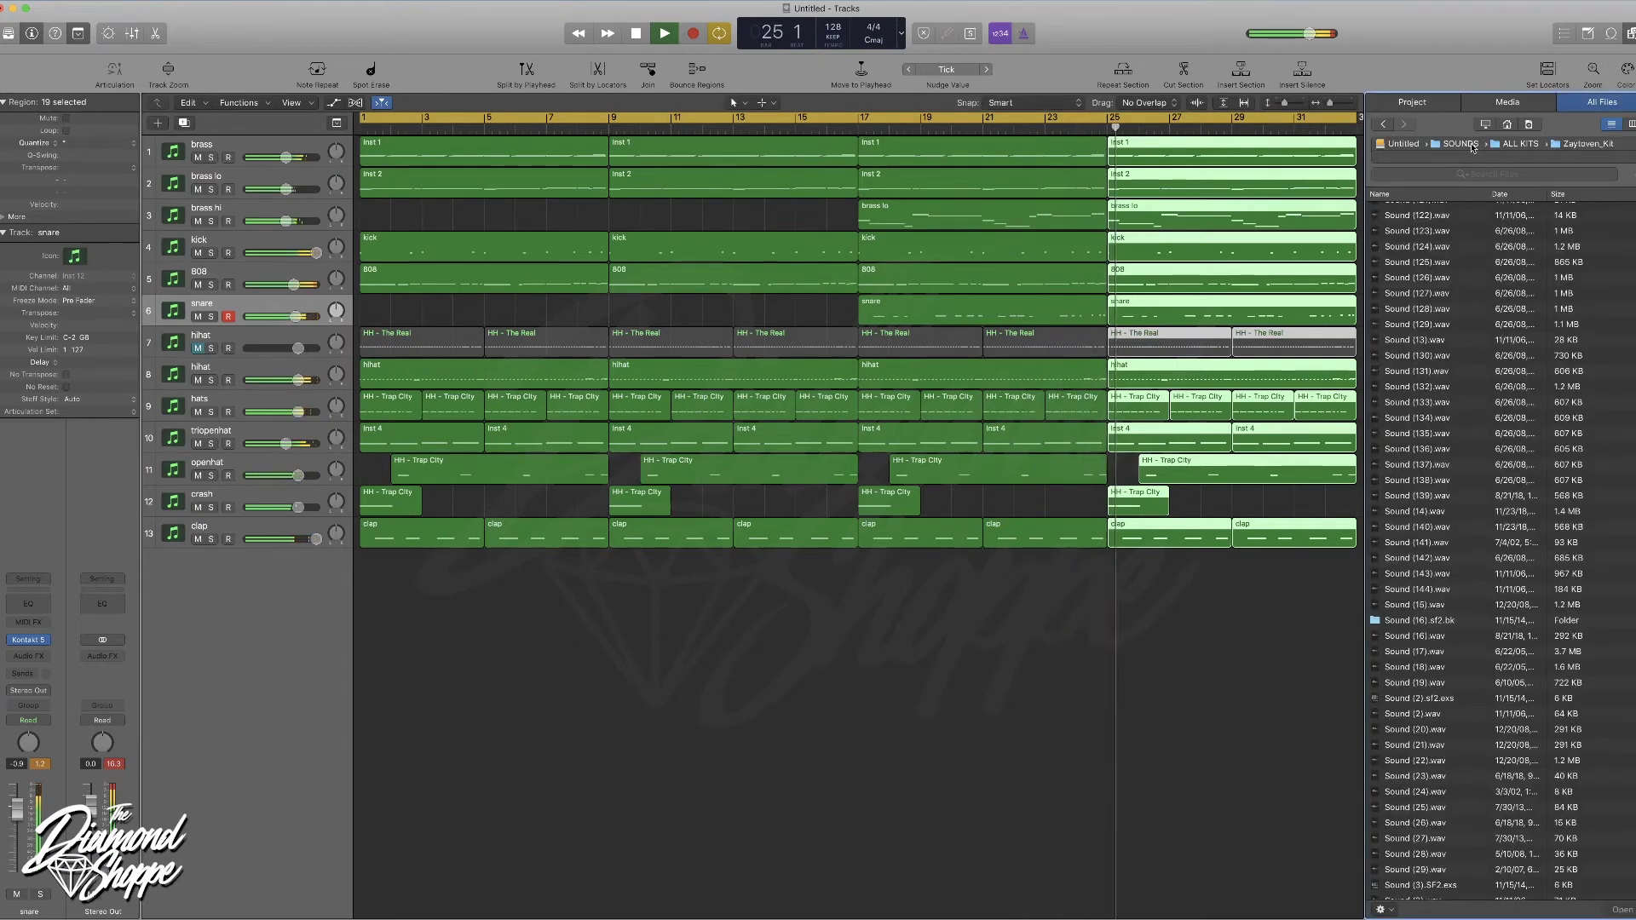
pyautogui.click(1462, 144)
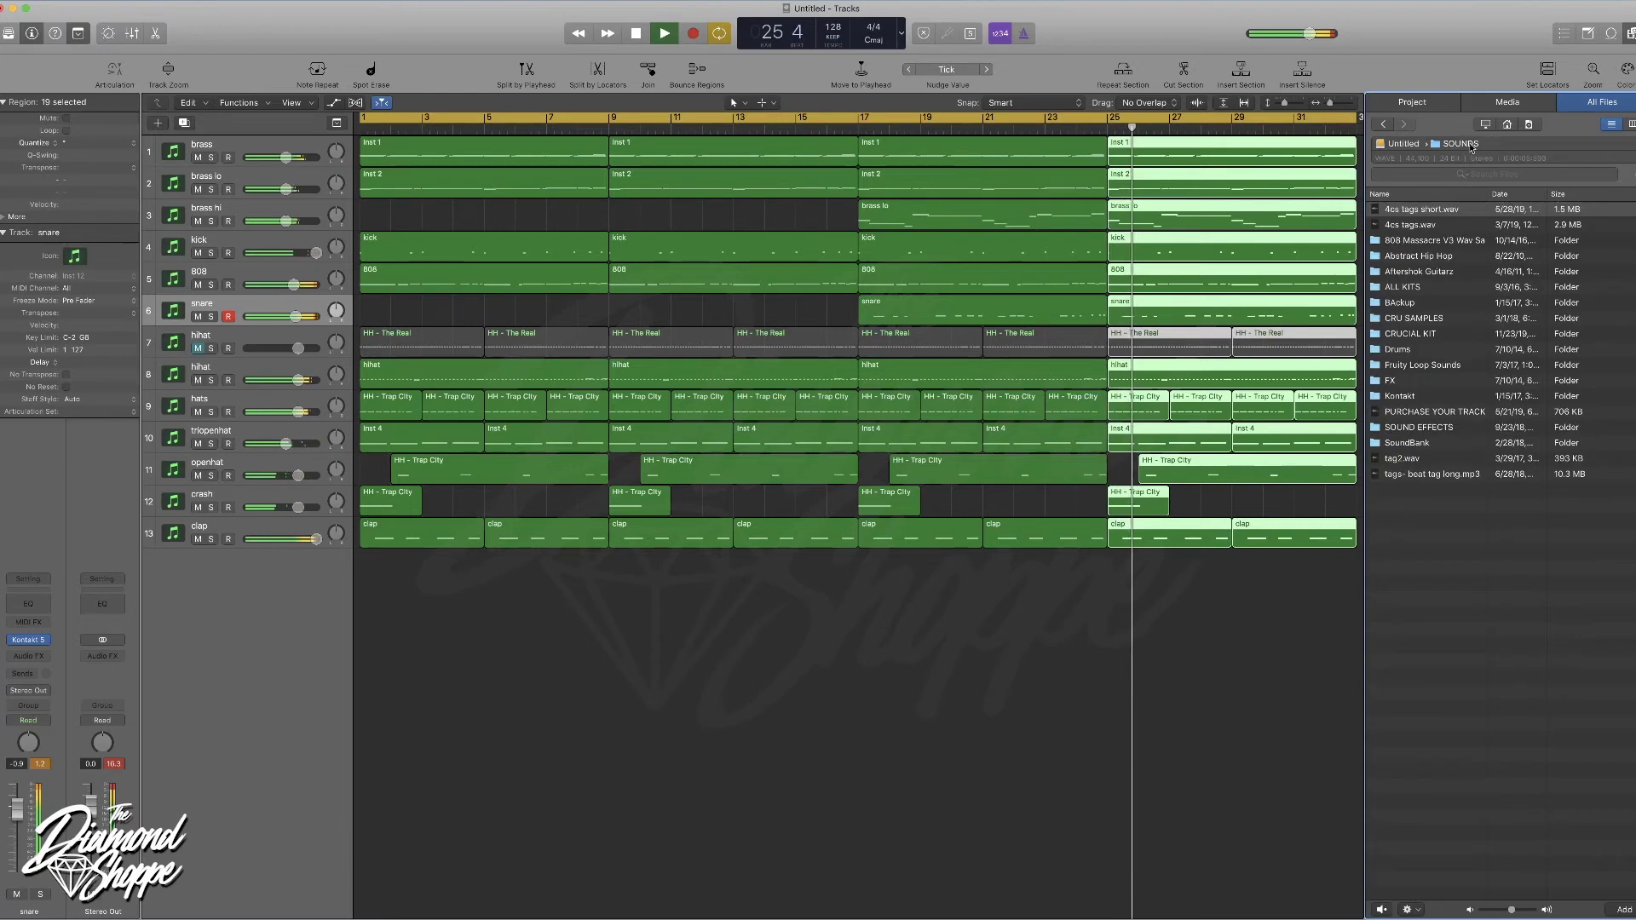
pyautogui.doubleClick(1440, 335)
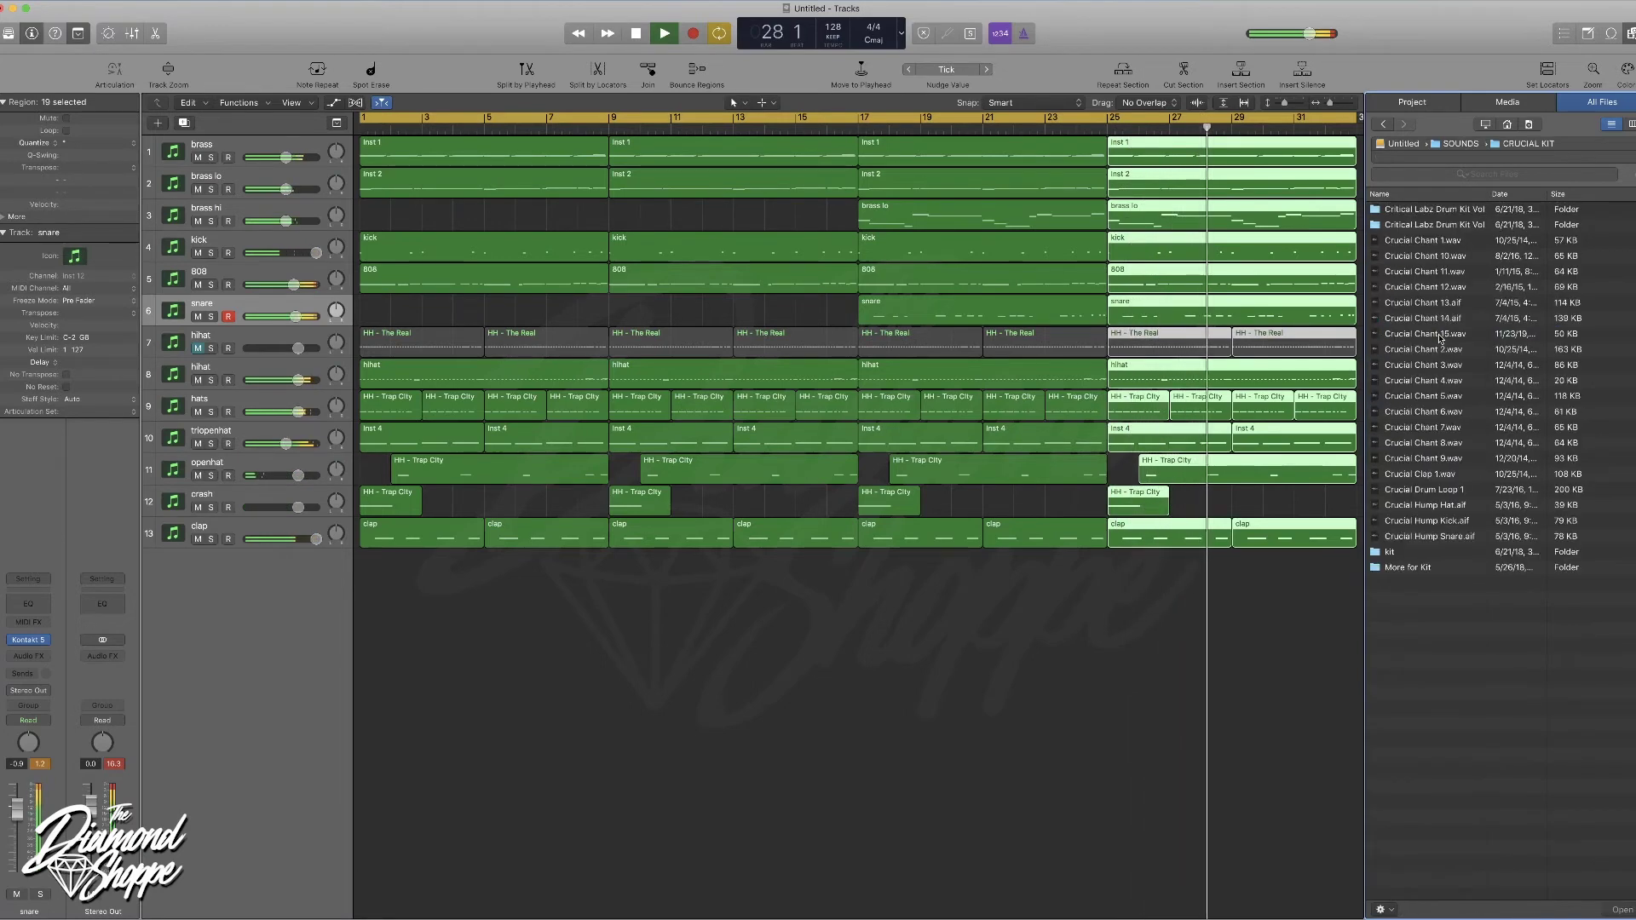
pyautogui.click(1449, 412)
pyautogui.press('space')
pyautogui.press('Up')
pyautogui.press('Up')
pyautogui.press('Up')
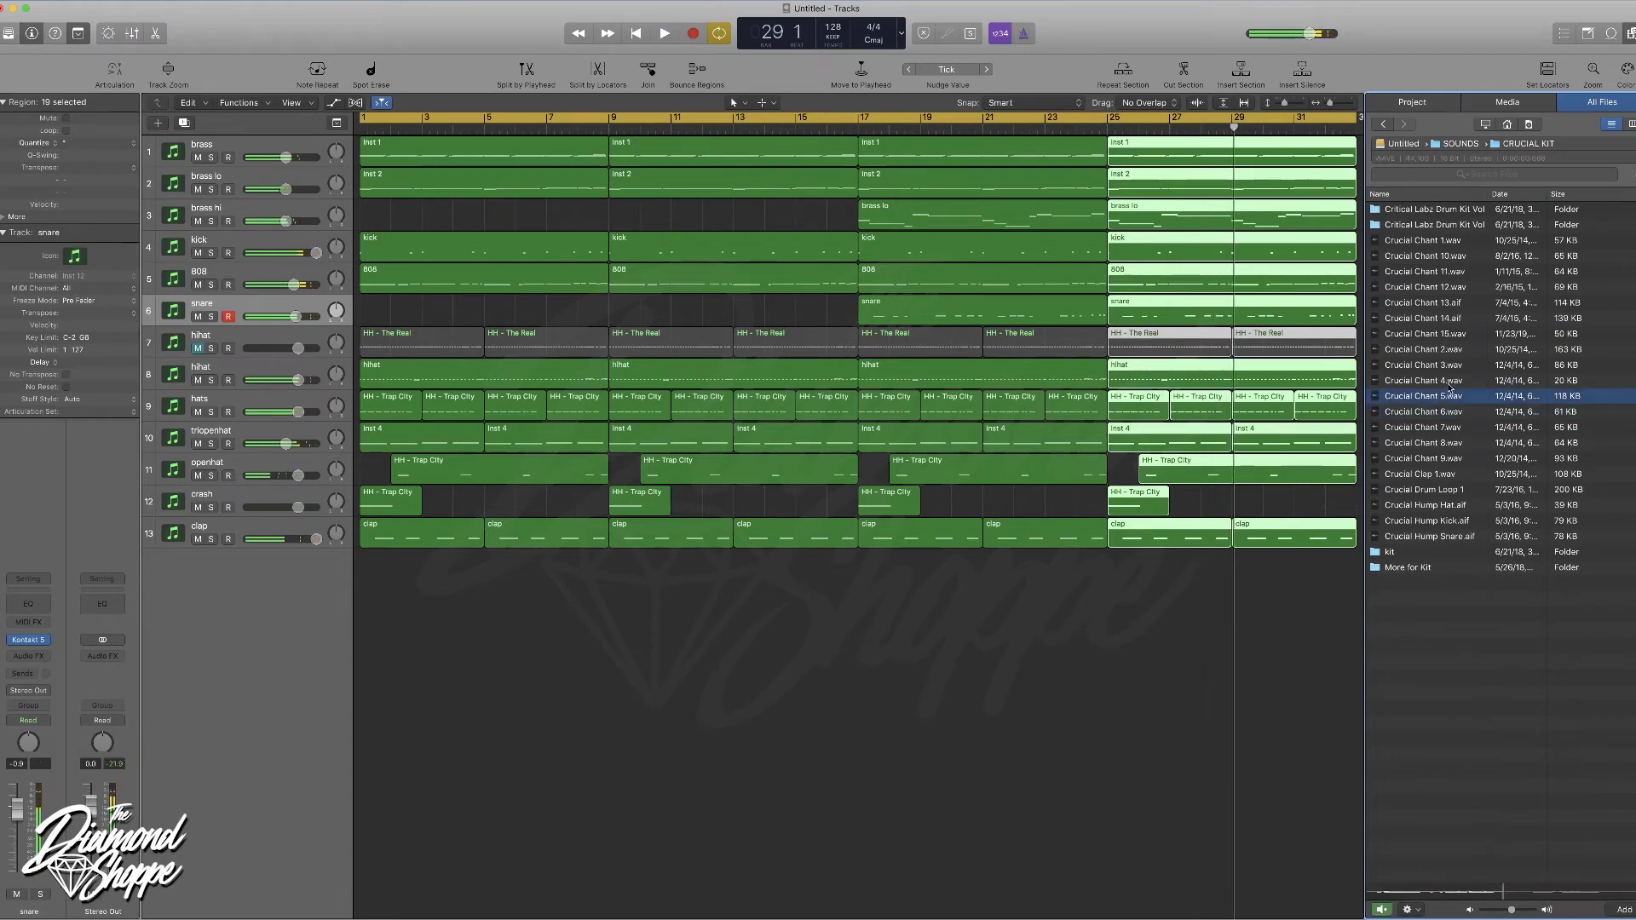
pyautogui.click(1458, 453)
# - Duplicate the snare track with its settings and record a short part on the new track over bars 2 and 3
pyautogui.press('super+d')
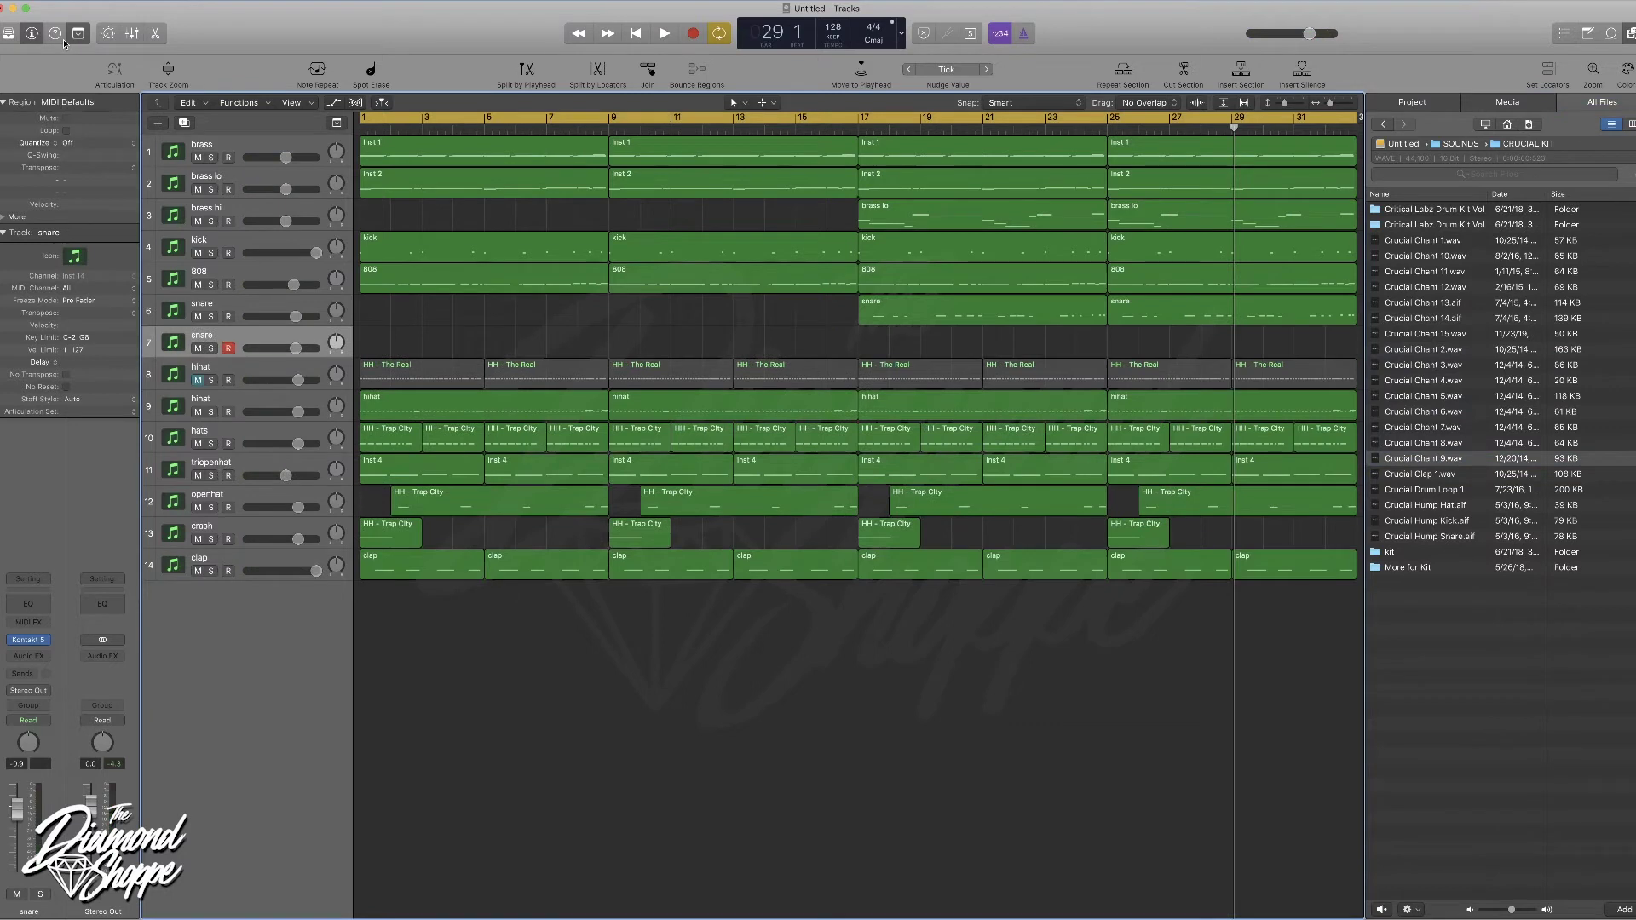
pyautogui.press('space')
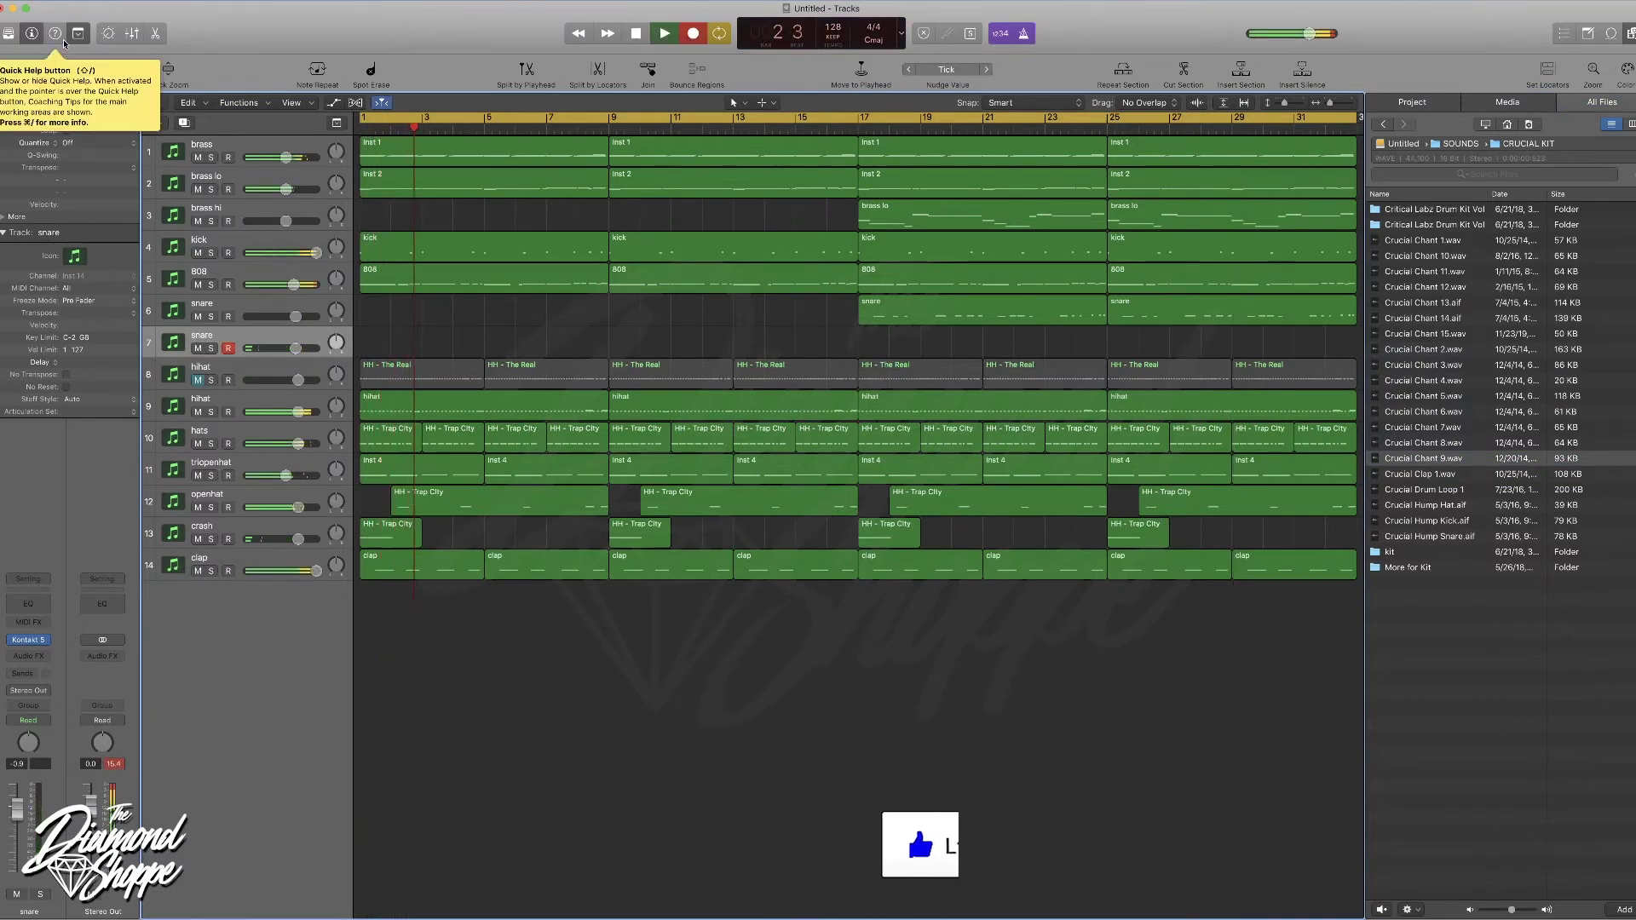
pyautogui.press('r')
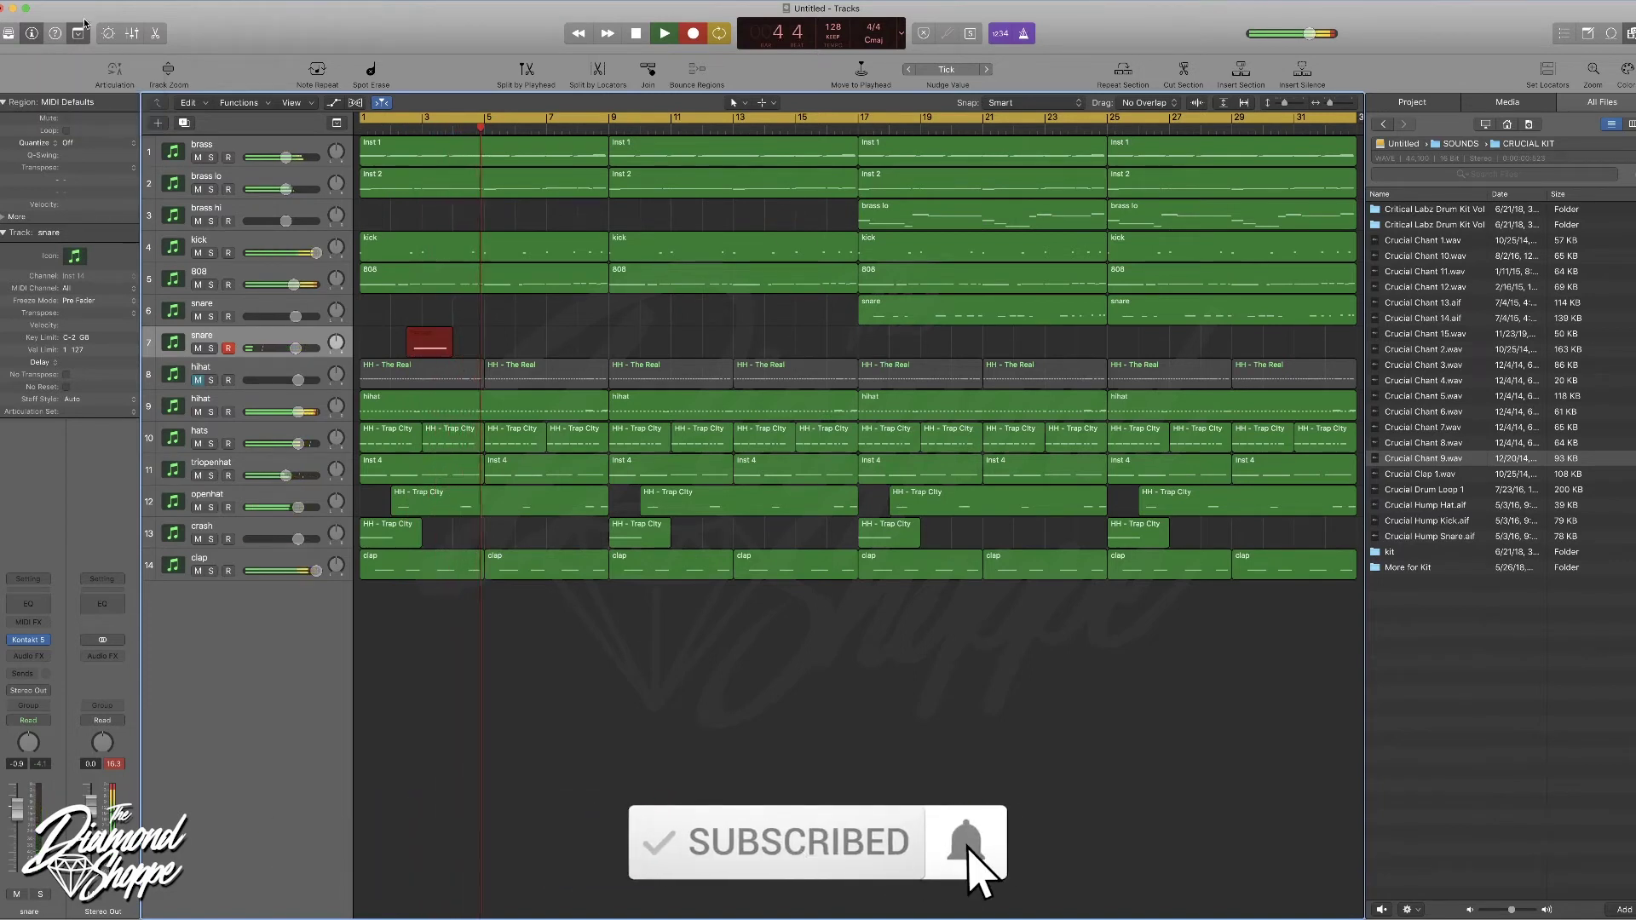
pyautogui.hotkey('shift', 'r')
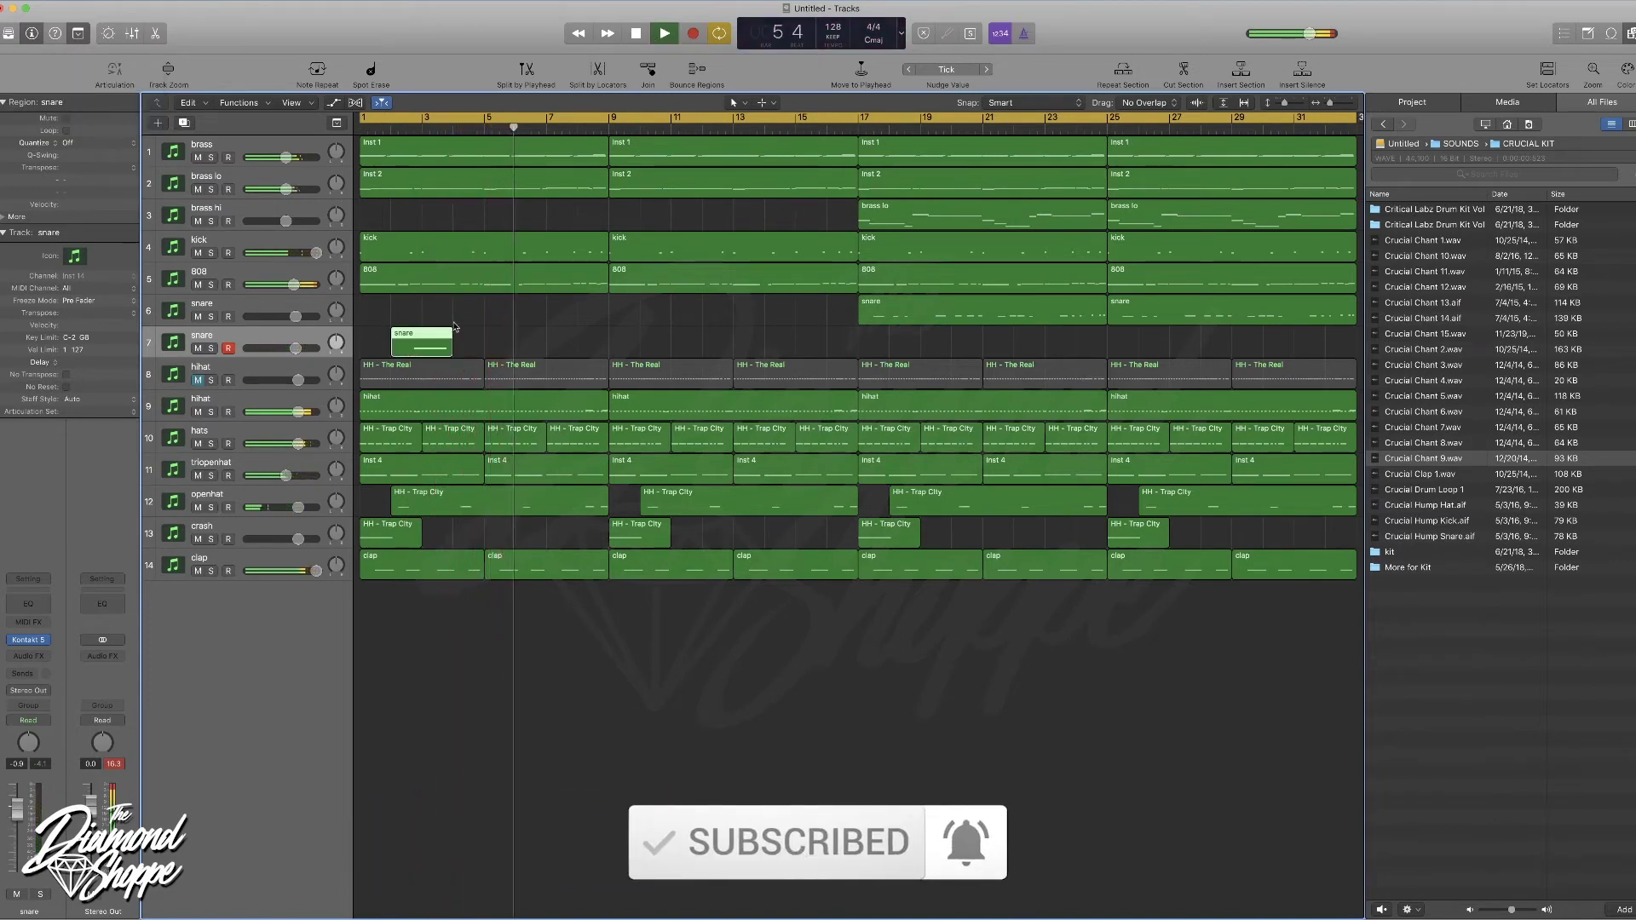
# - Quantize the newly recorded region to 1/8 Swing A and extend it to cover bars 1 to 4
pyautogui.click(103, 143)
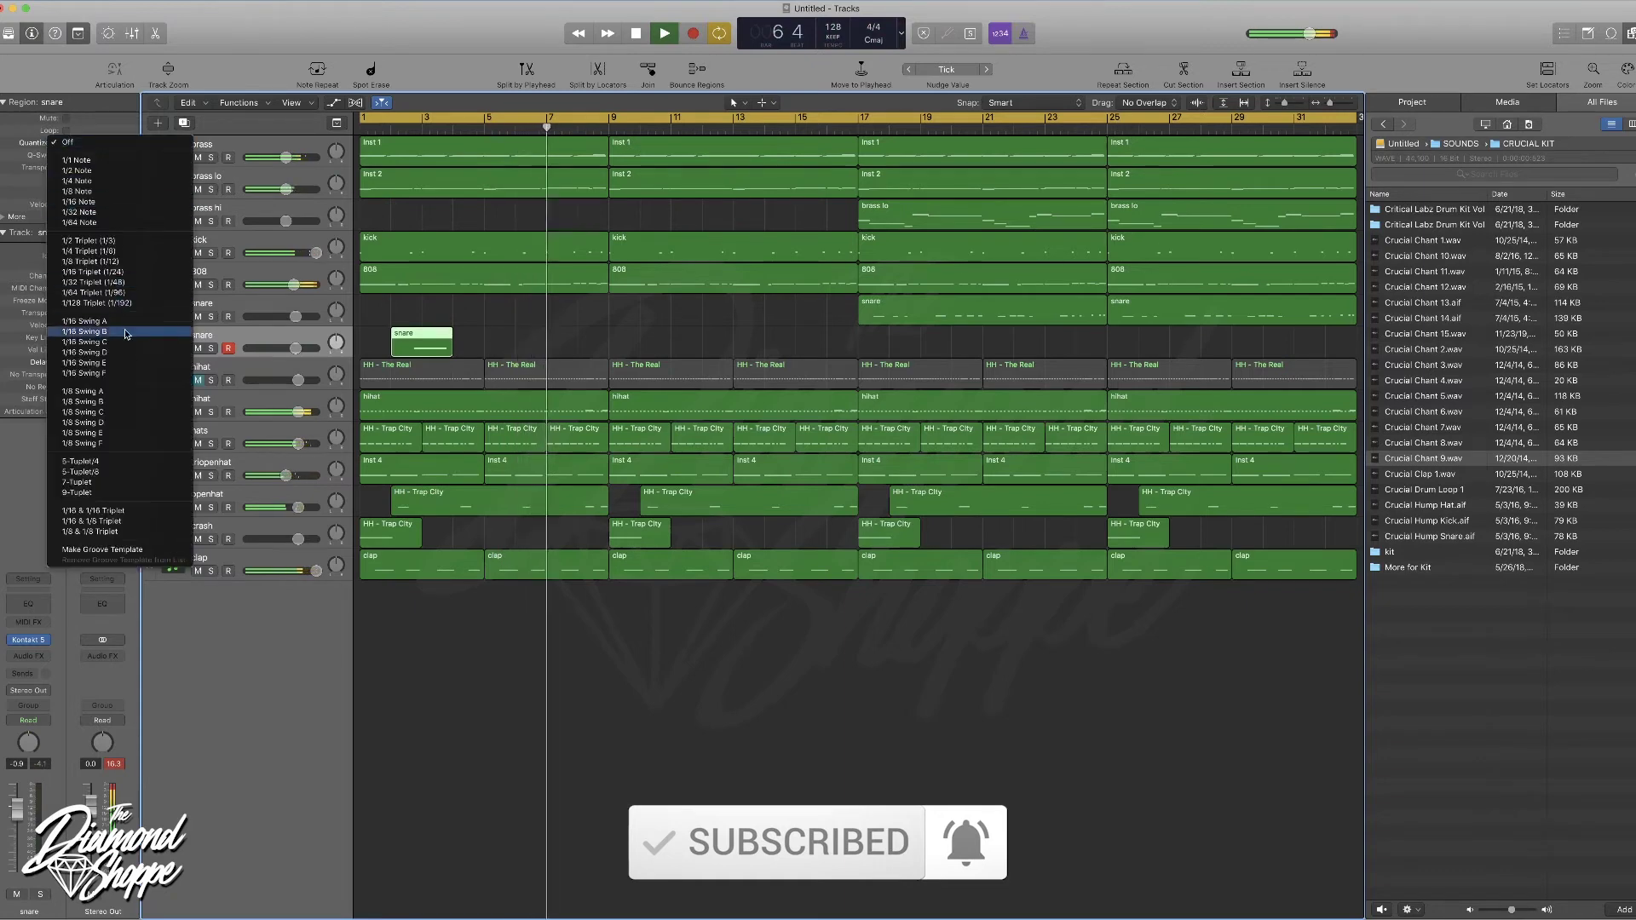
pyautogui.click(124, 392)
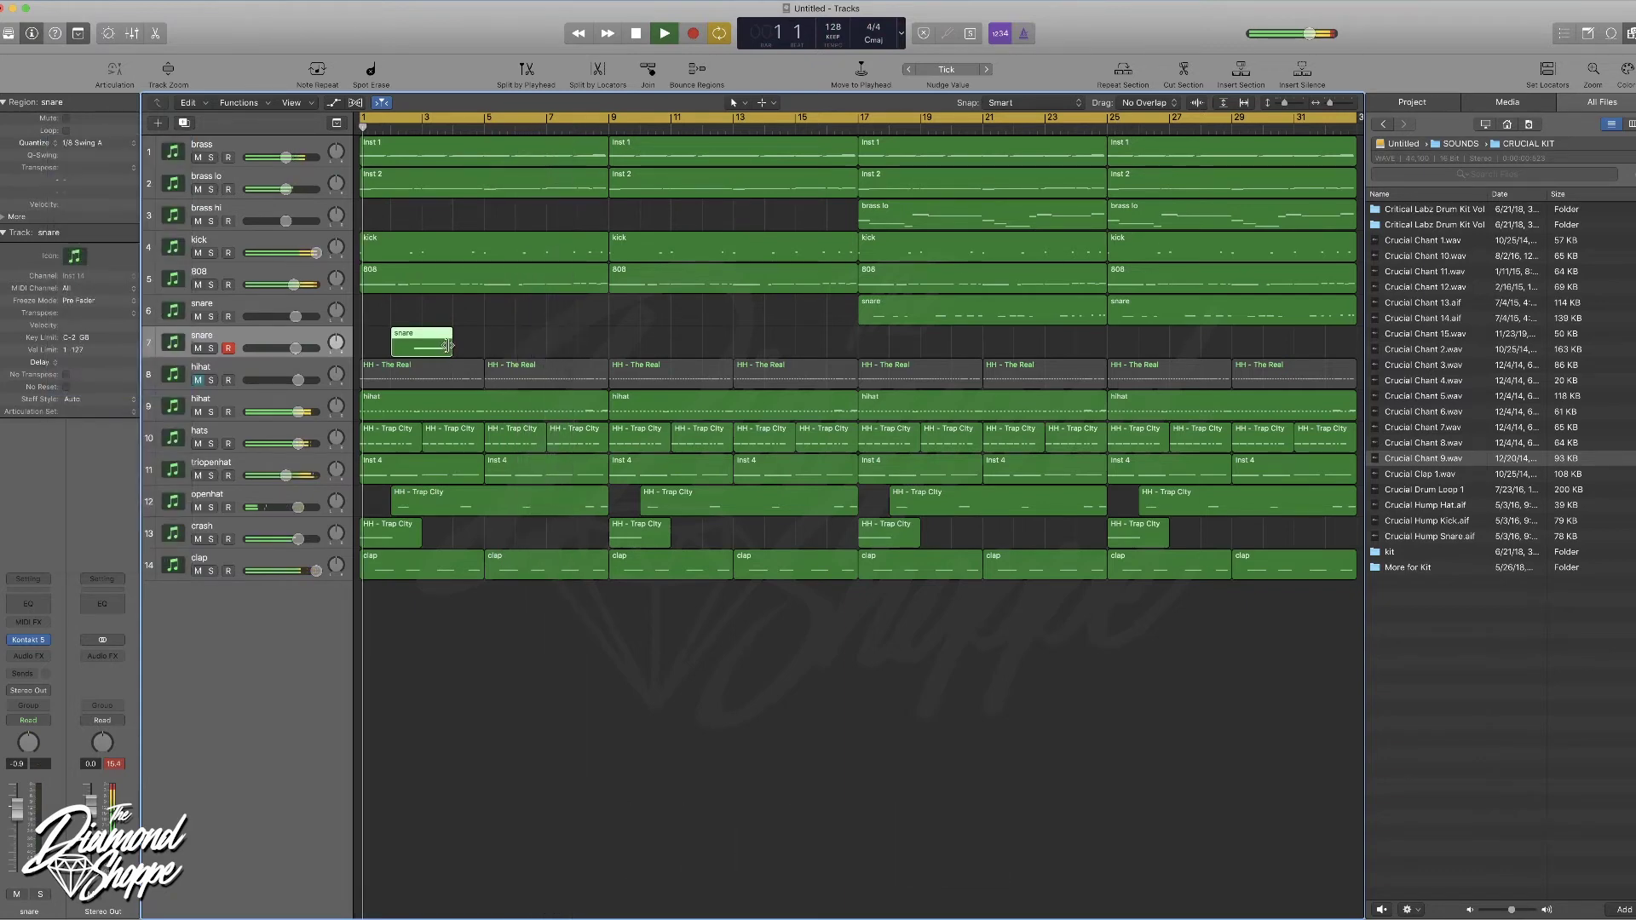
pyautogui.moveTo(451, 346); pyautogui.dragTo(361, 348)
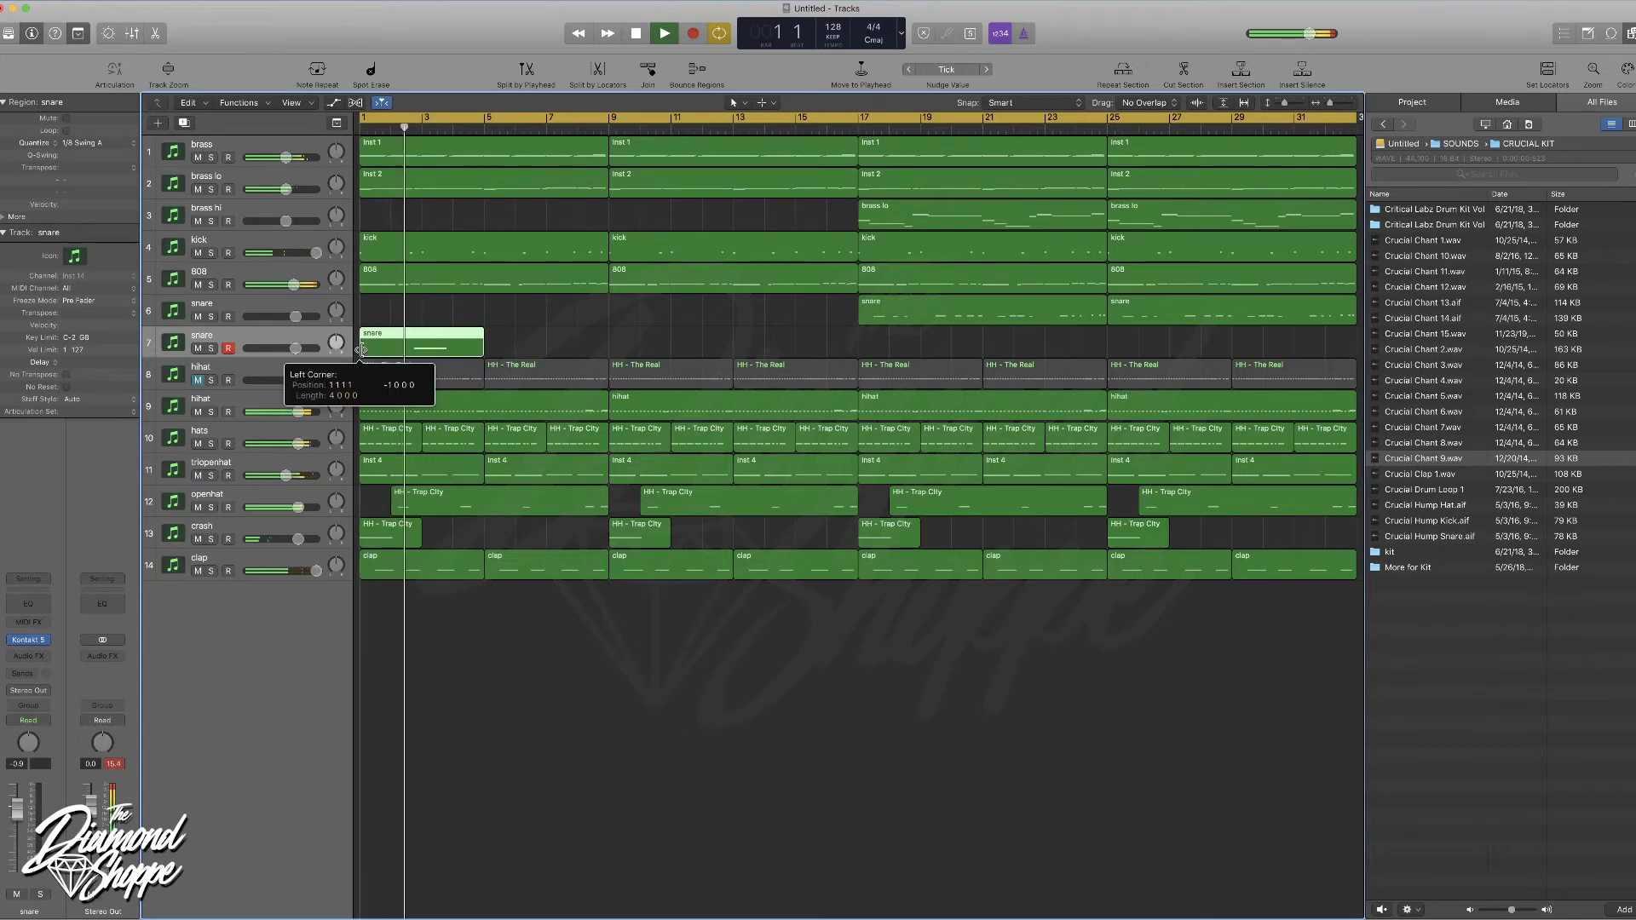
# - Rename the duplicated snare track as chant
pyautogui.doubleClick(204, 334)
pyautogui.write('chant')
pyautogui.press('Return')
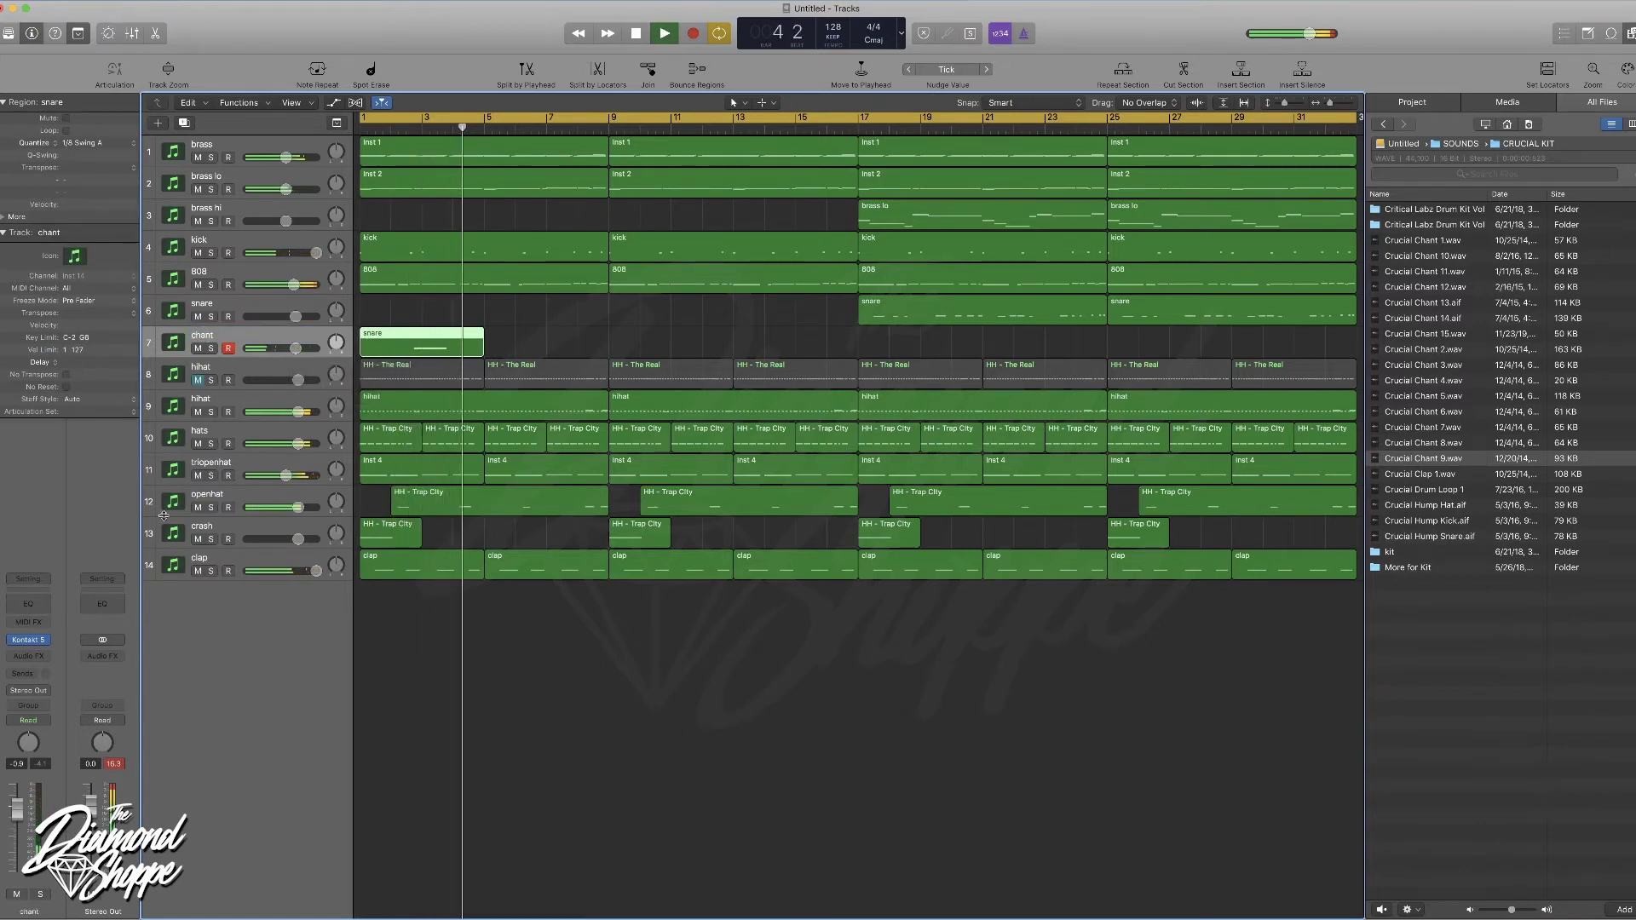
# - Add the H-Delay (s) effect to the chant track with a 1/2 delay time, adjust its dry/wet mix, and close the plug-in
pyautogui.click(53, 655)
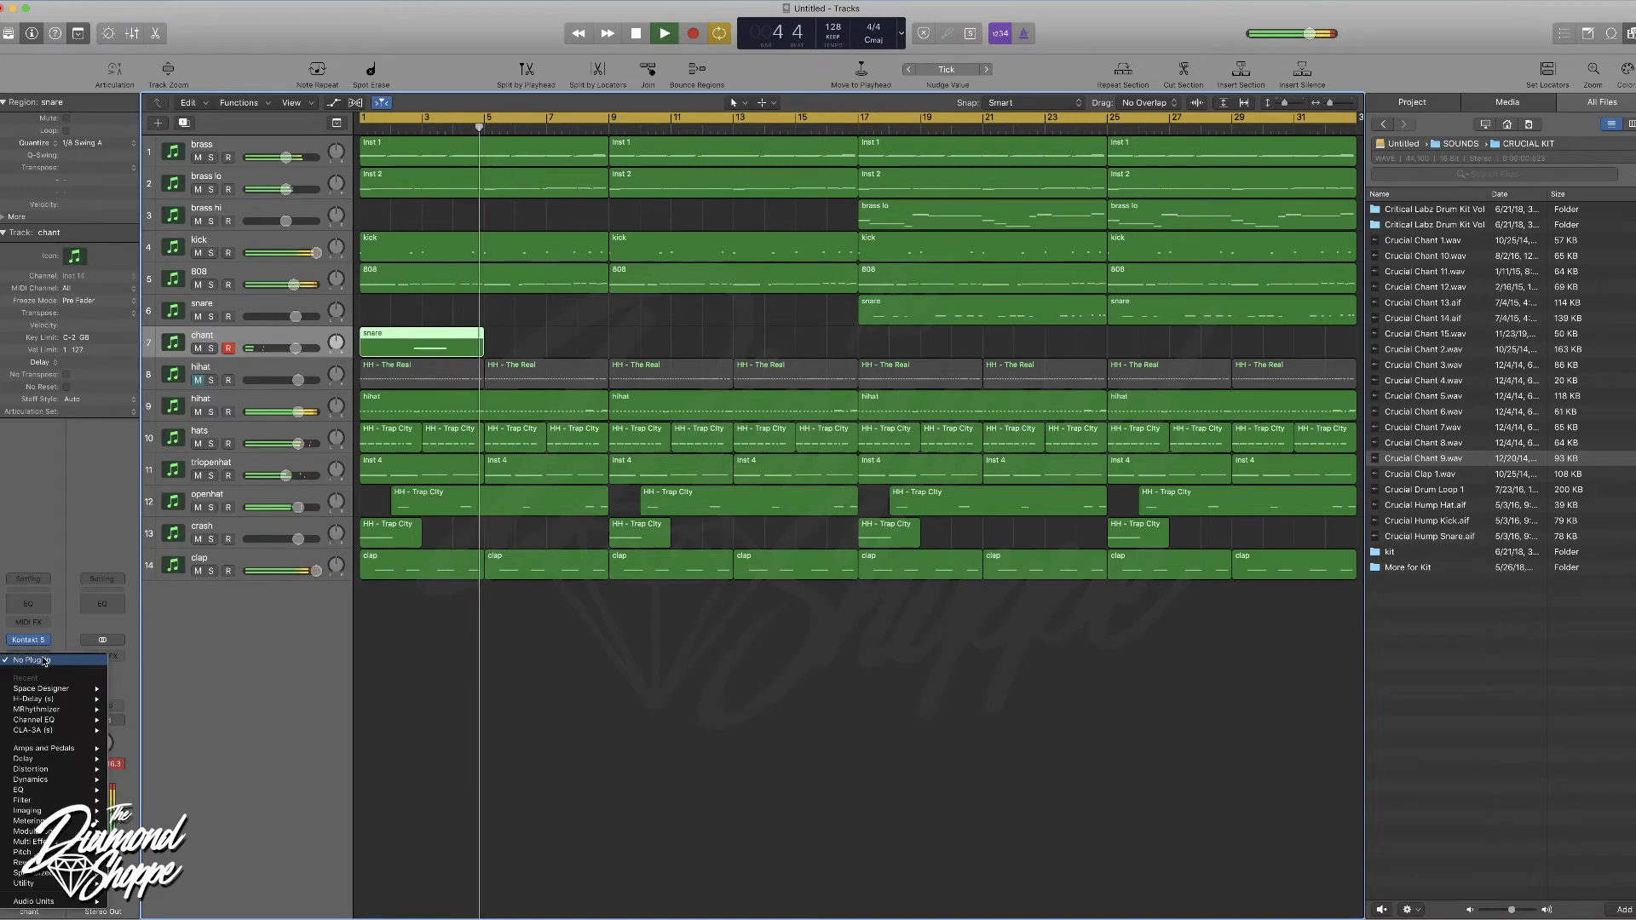
pyautogui.click(68, 698)
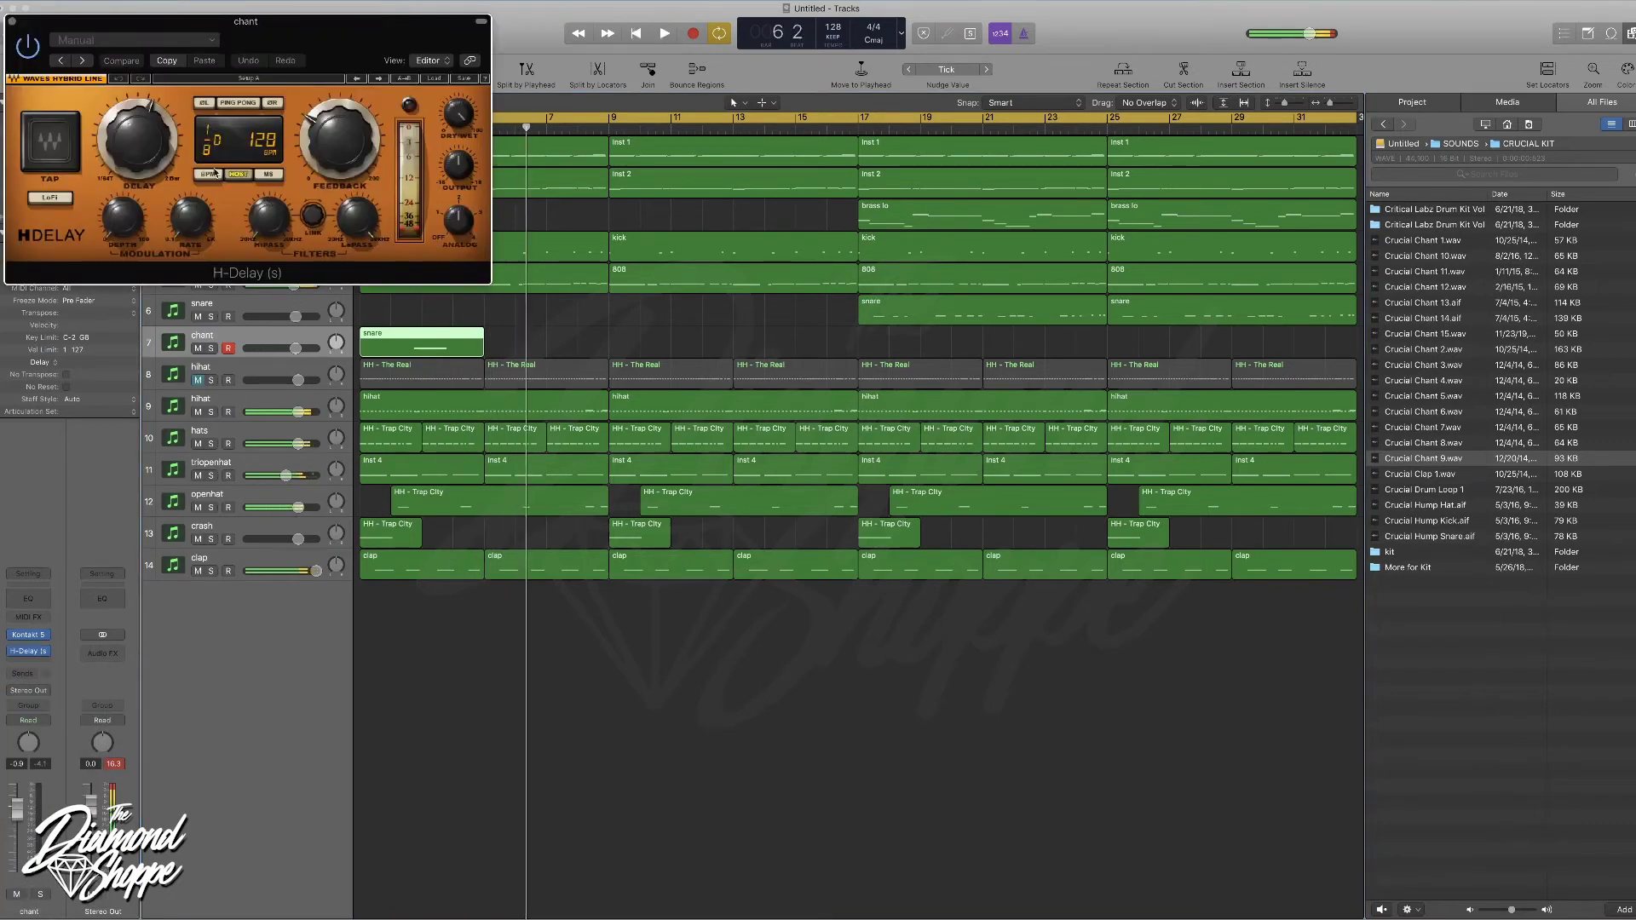
pyautogui.press('space')
pyautogui.moveTo(136, 138); pyautogui.dragTo(136, 128)
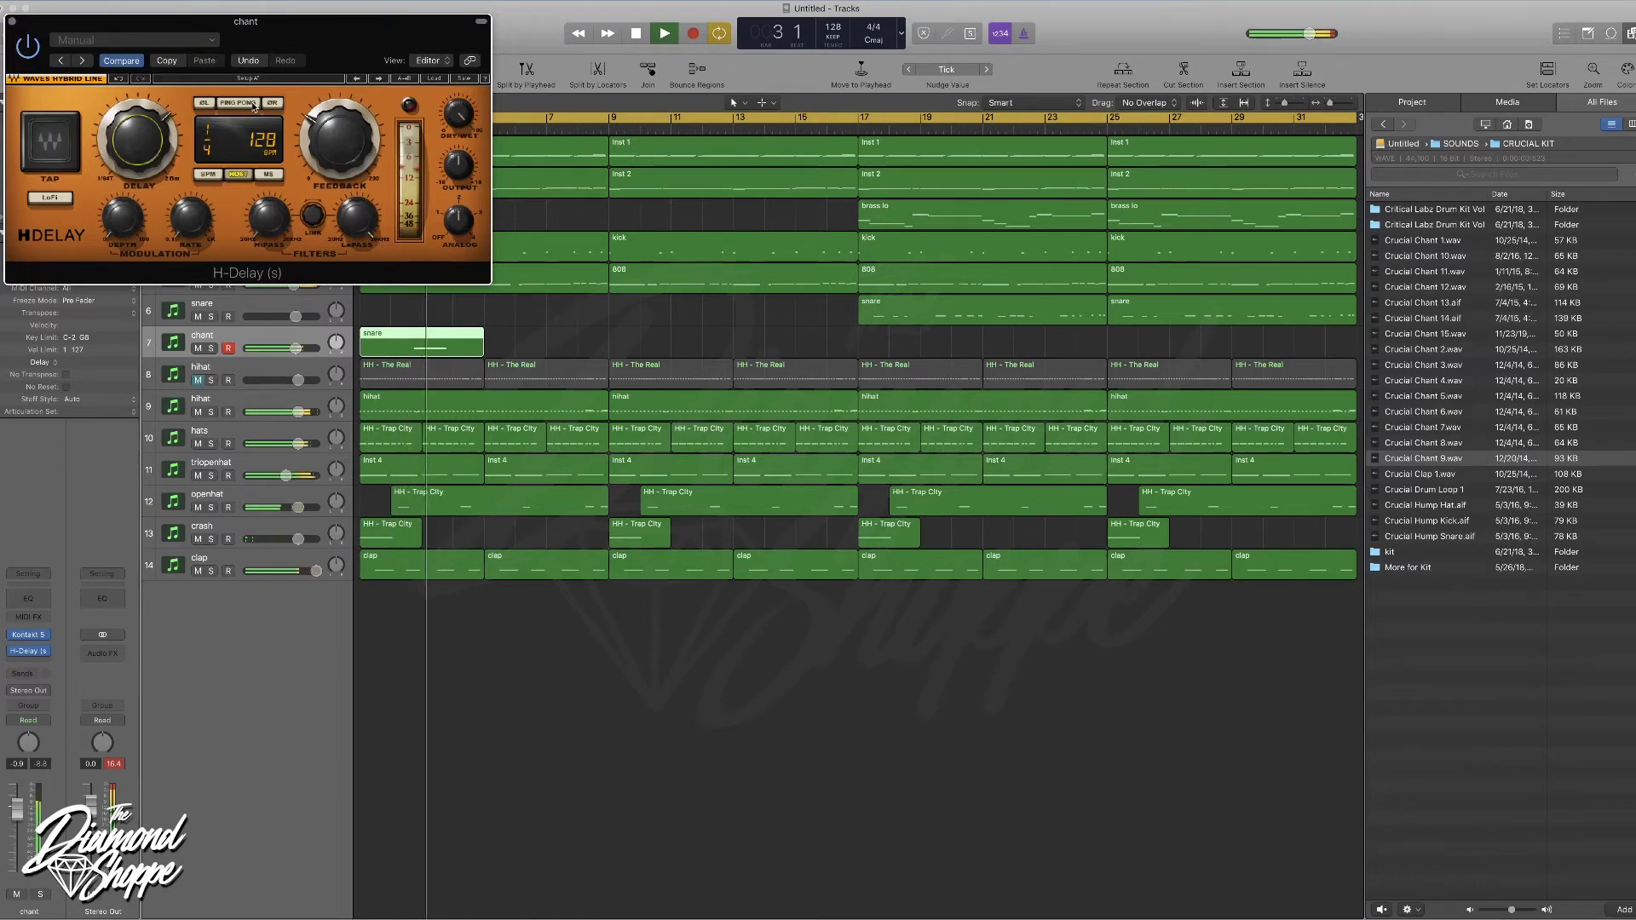
pyautogui.moveTo(460, 111); pyautogui.dragTo(459, 109)
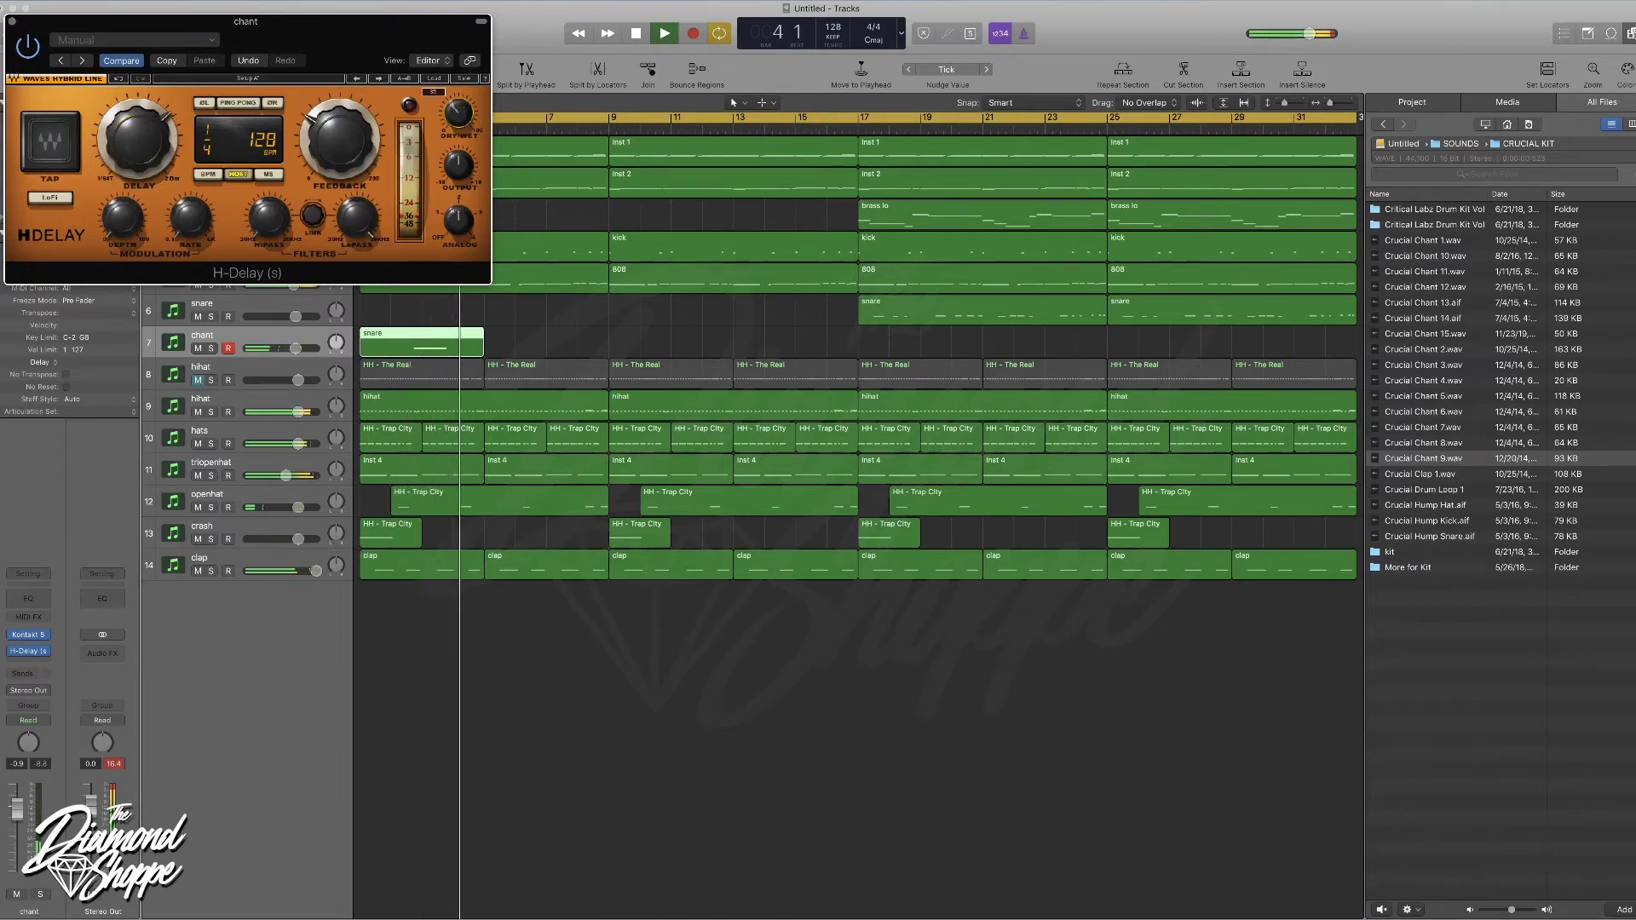
pyautogui.moveTo(136, 138); pyautogui.dragTo(136, 128)
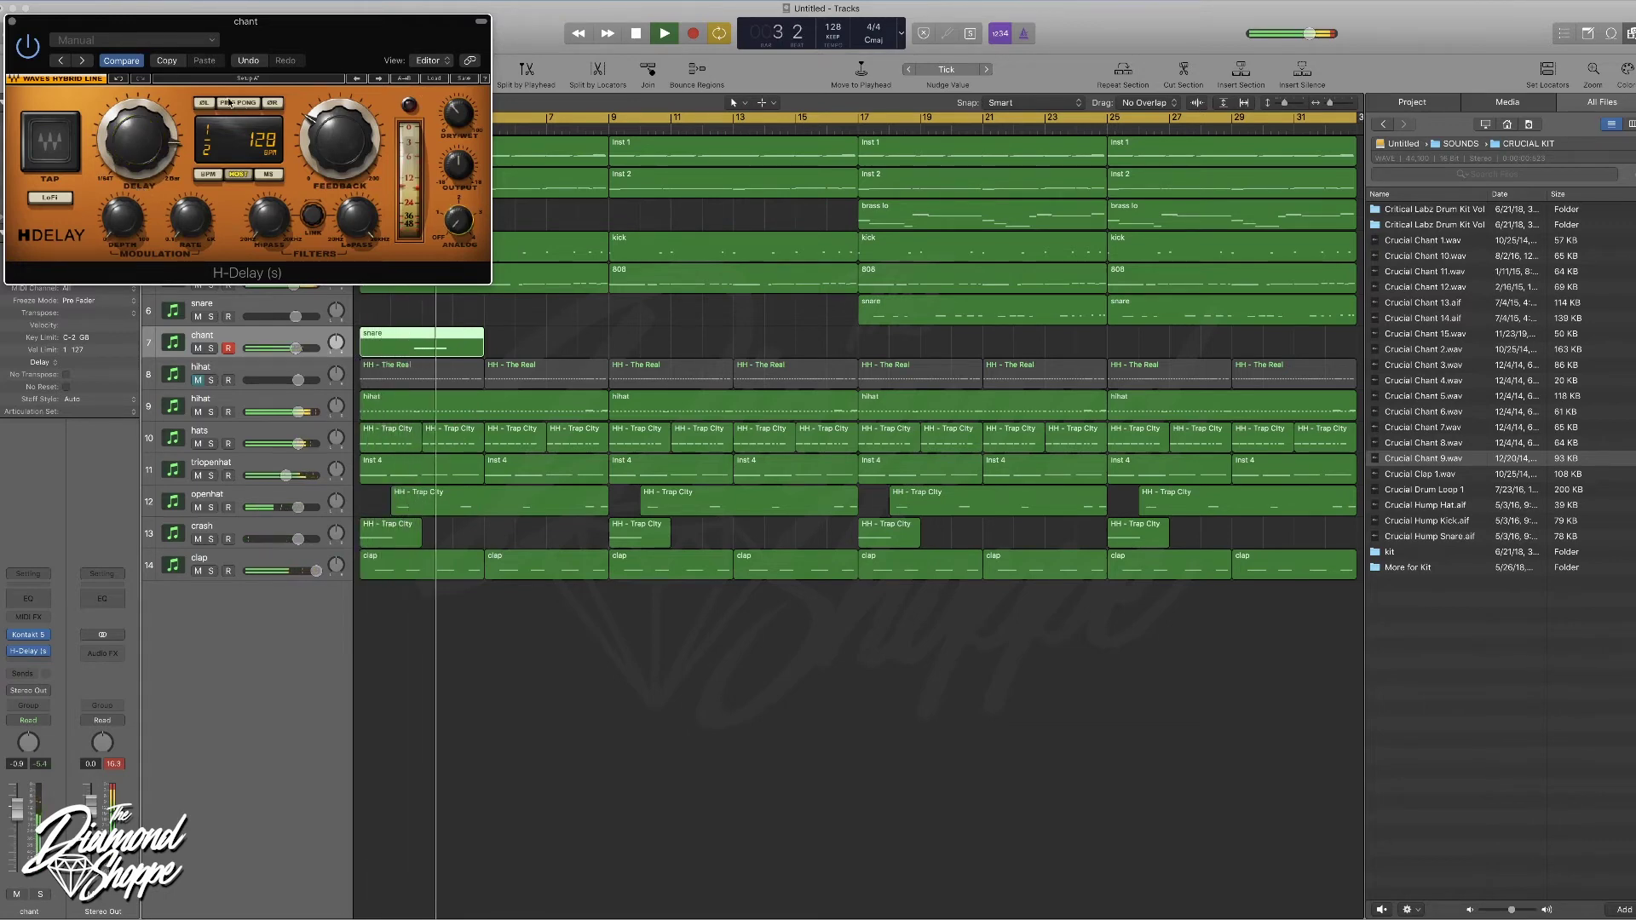
pyautogui.click(13, 20)
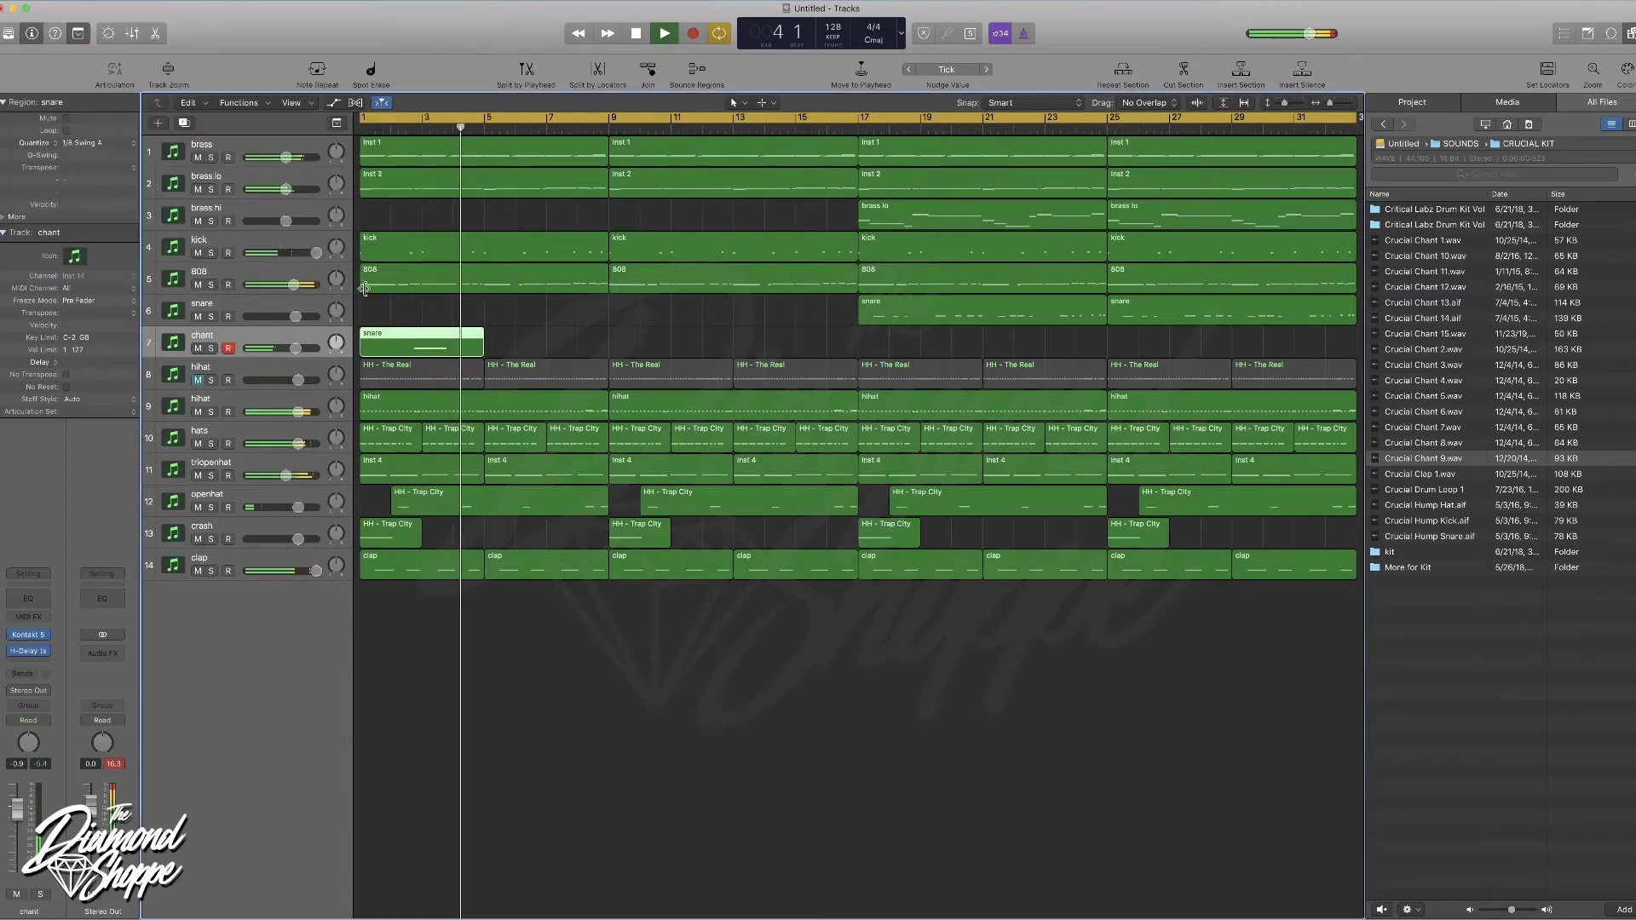
# - Copy the four-bar chant region repeatedly along its track to fill the arrangement up to bar 33
pyautogui.moveTo(410, 344); pyautogui.dragTo(534, 344)
pyautogui.keyDown('shift'); pyautogui.click(386, 335); pyautogui.keyUp('shift')
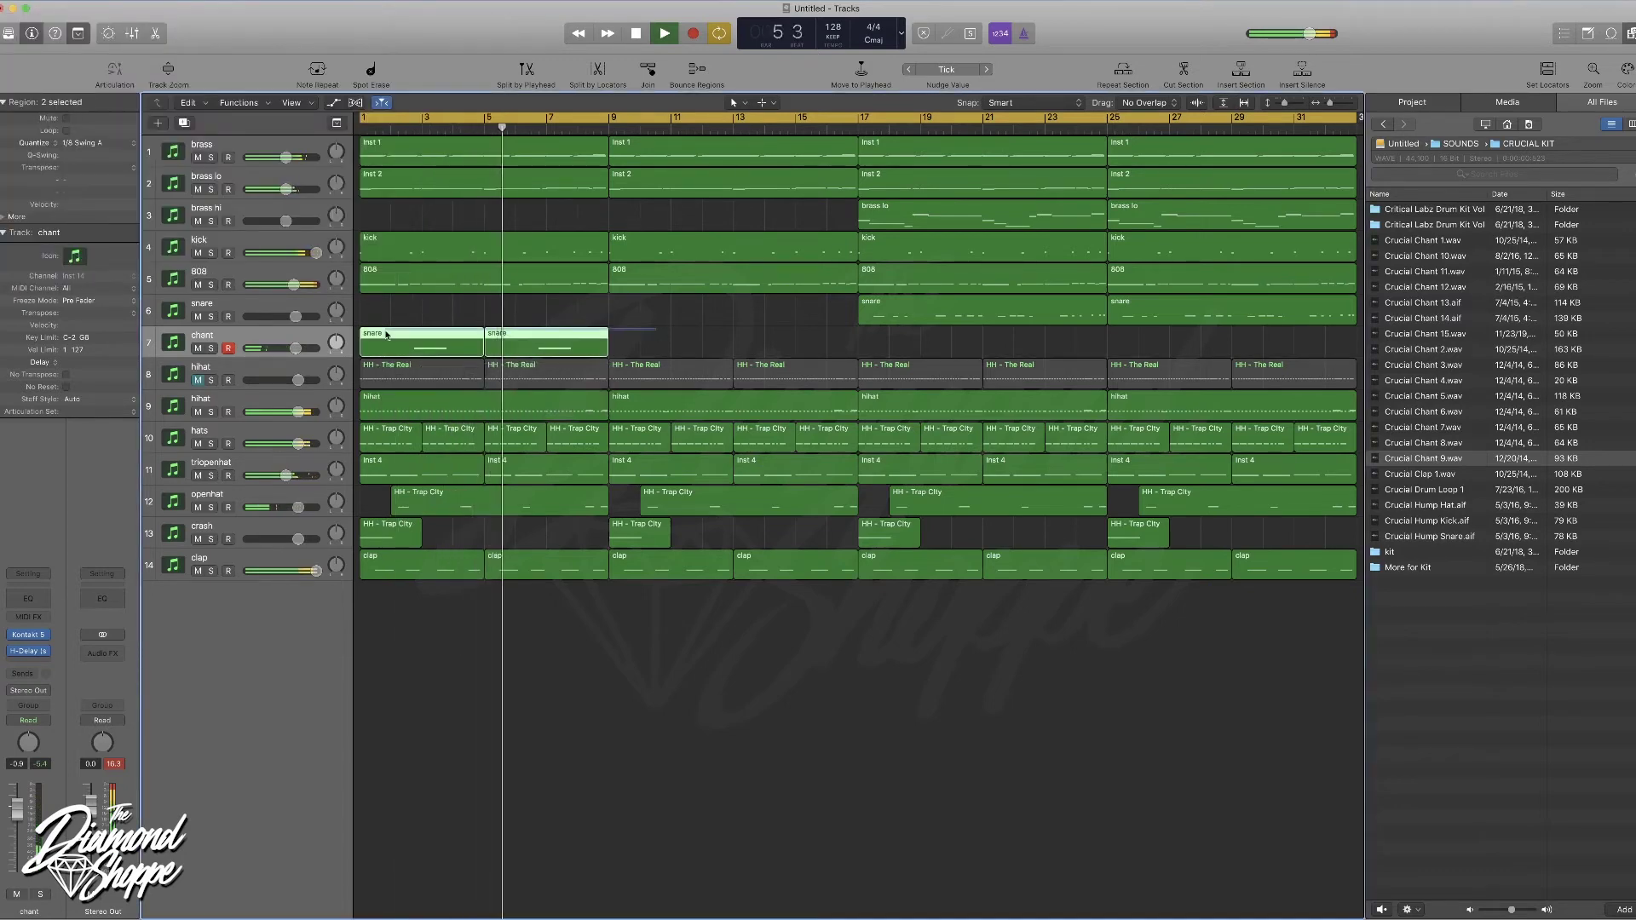
pyautogui.moveTo(386, 334); pyautogui.dragTo(654, 335)
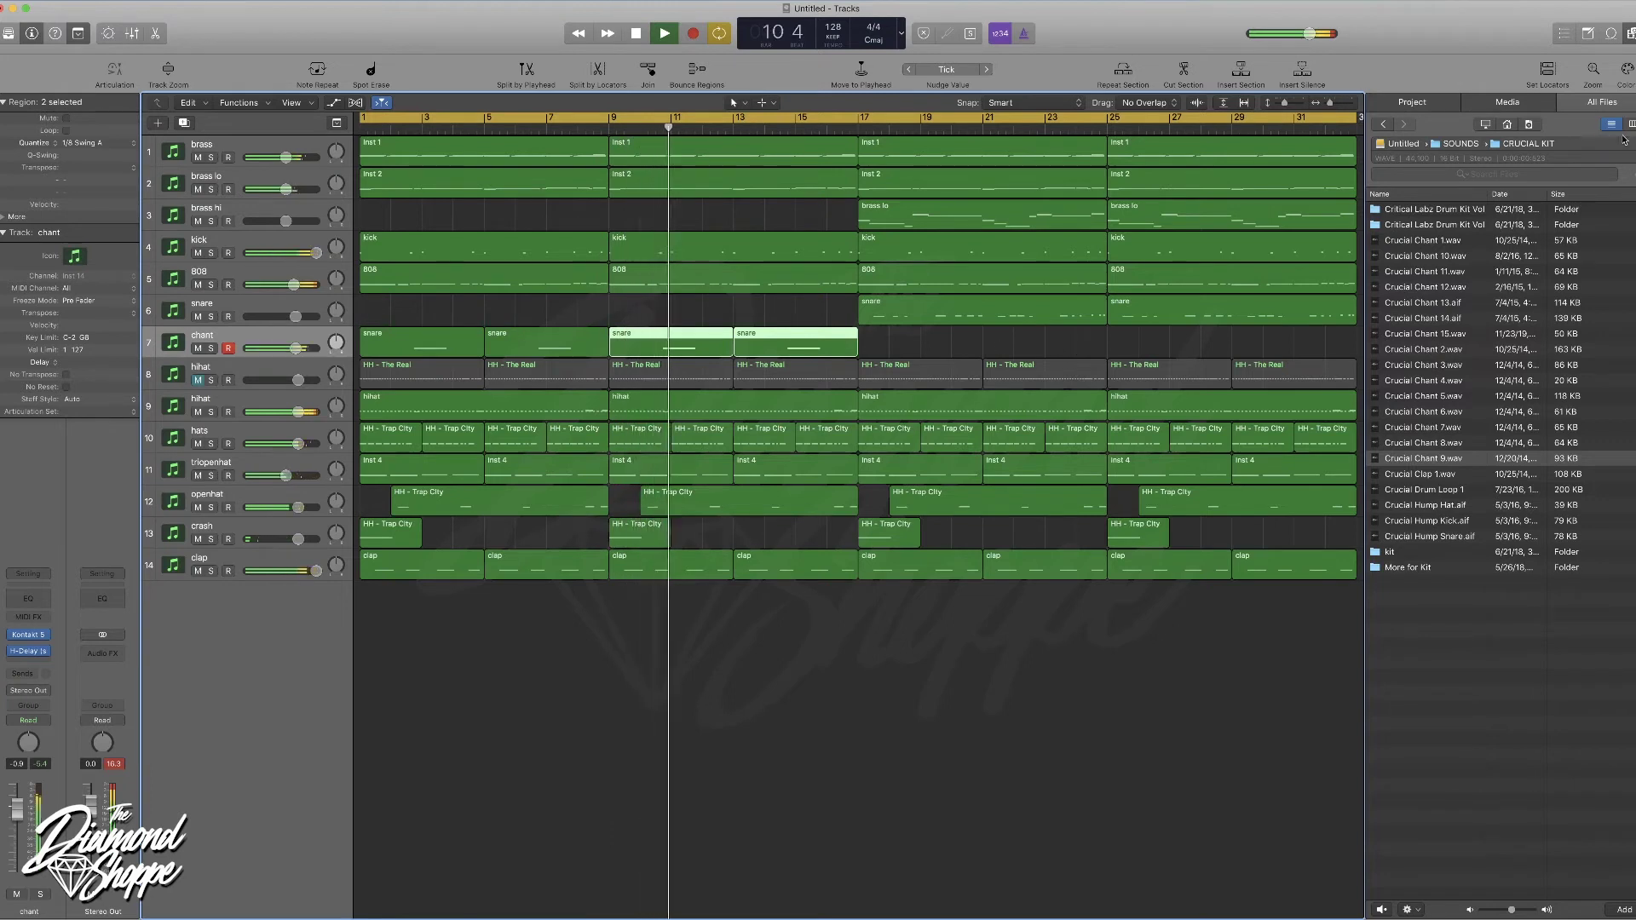
pyautogui.moveTo(892, 341); pyautogui.dragTo(941, 353)
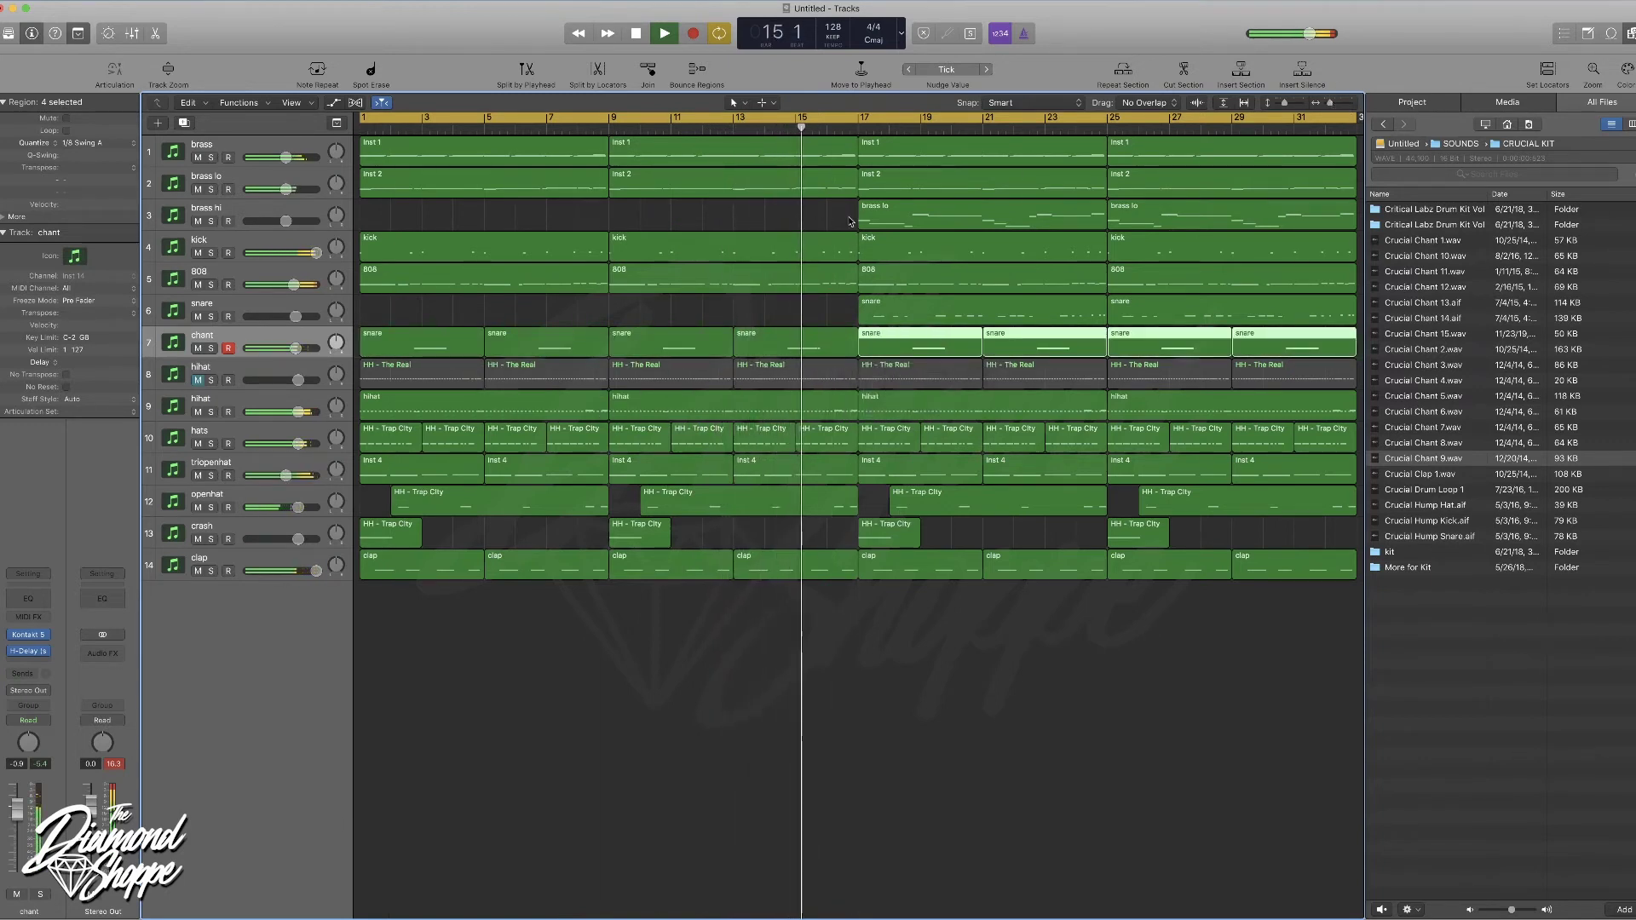
# - Select the snare track and hide the file browser to show the whole 32-bar arrangement
pyautogui.click(253, 311)
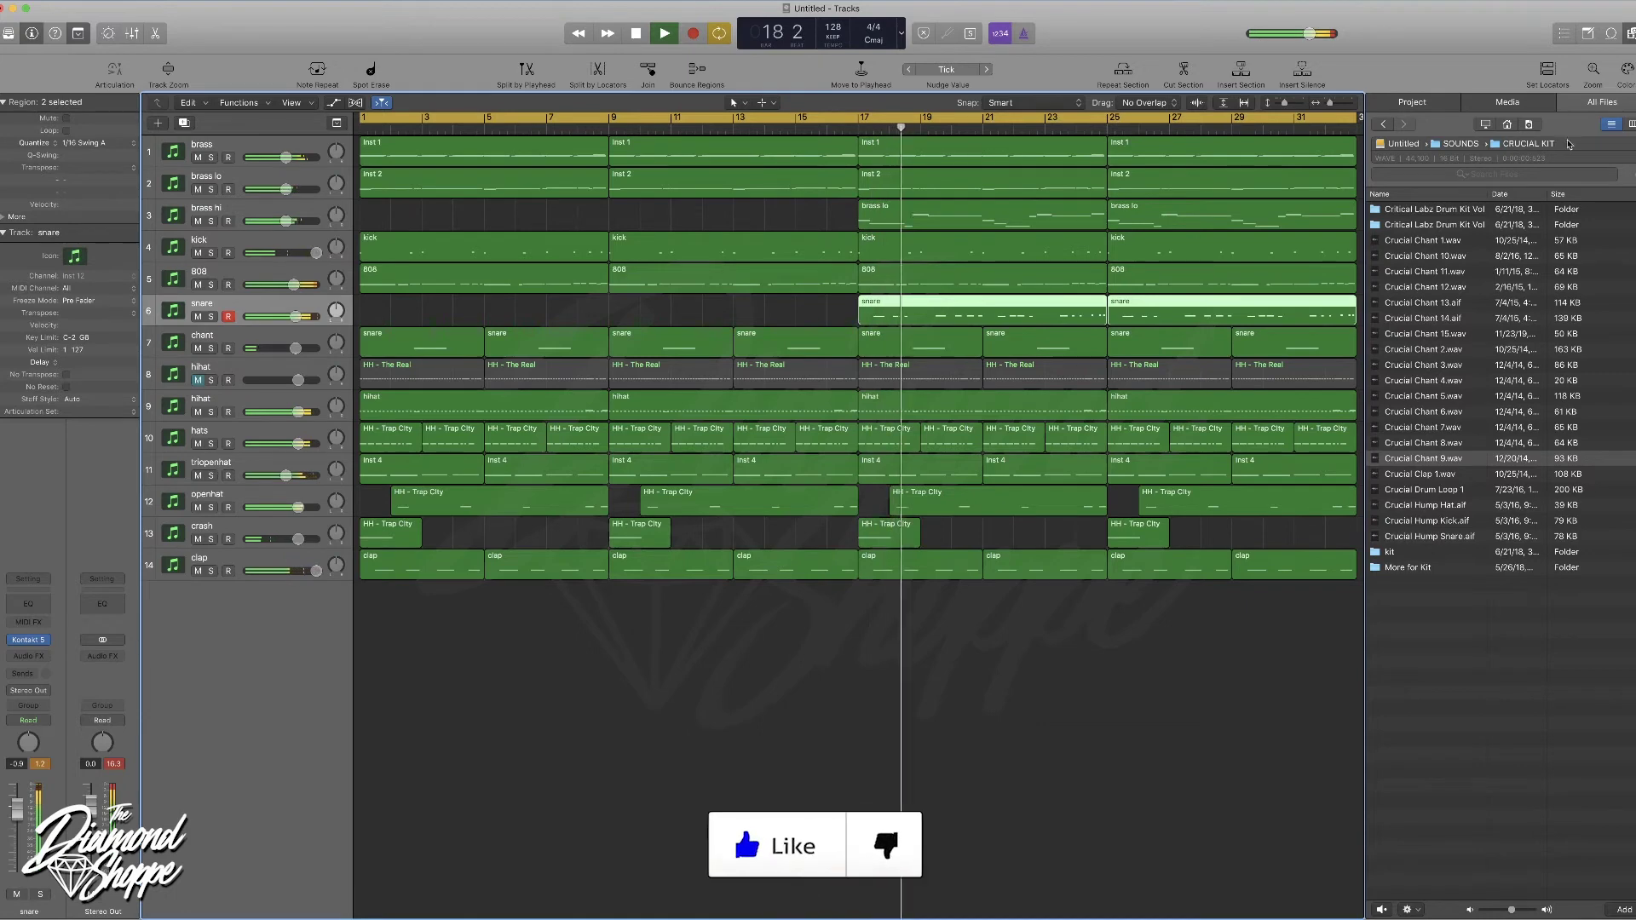
pyautogui.press('f')
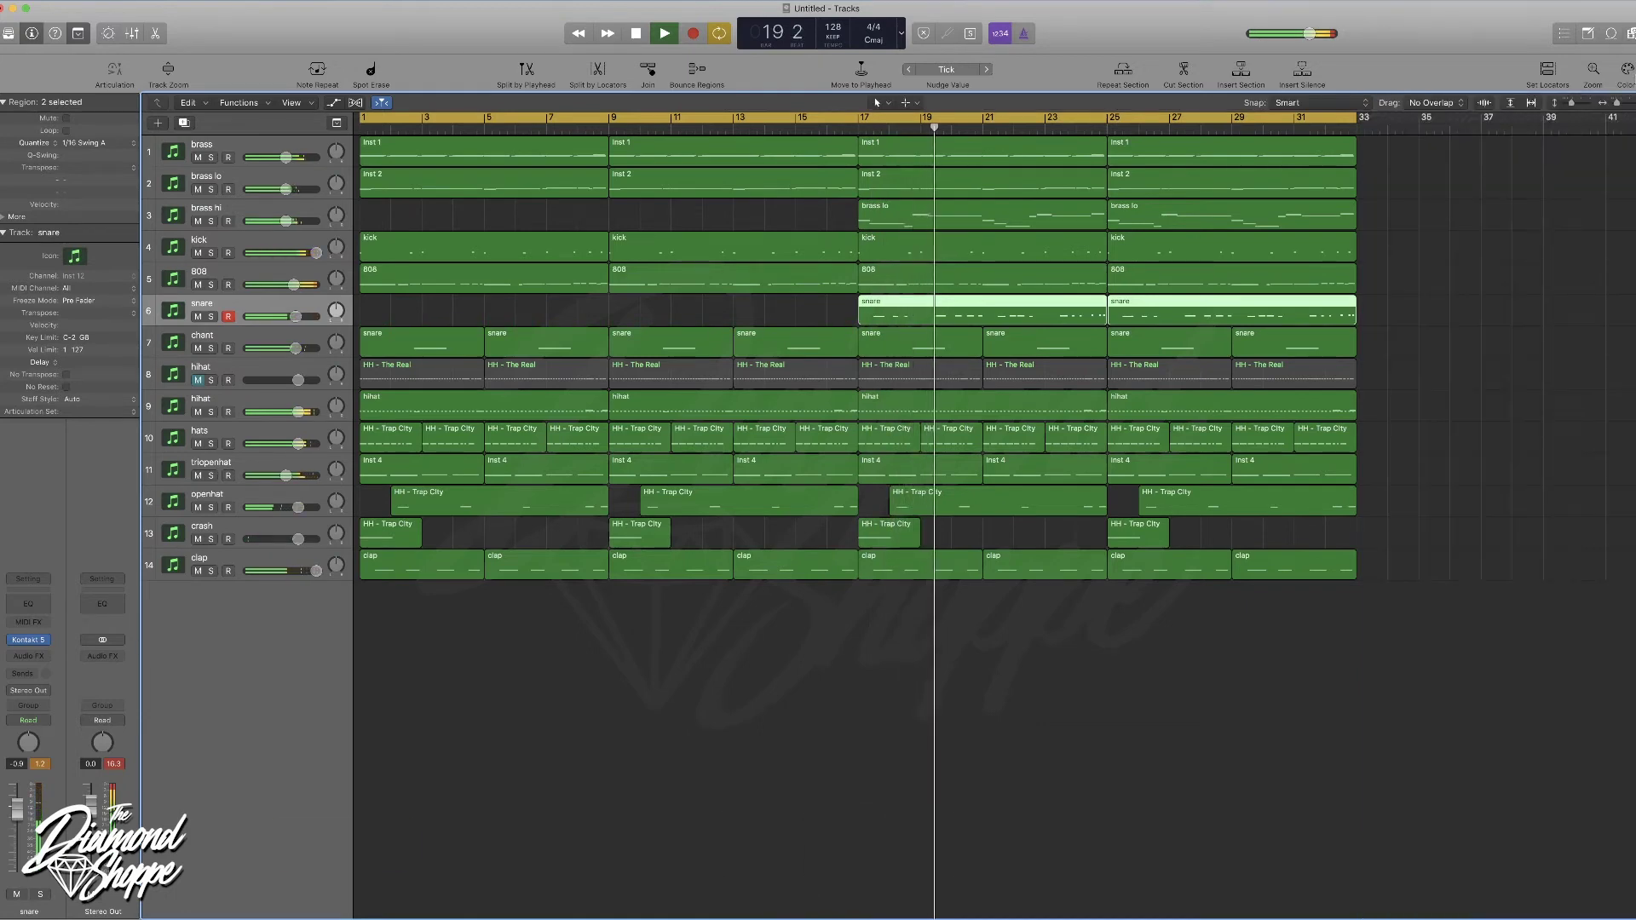
pyautogui.click(1617, 106)
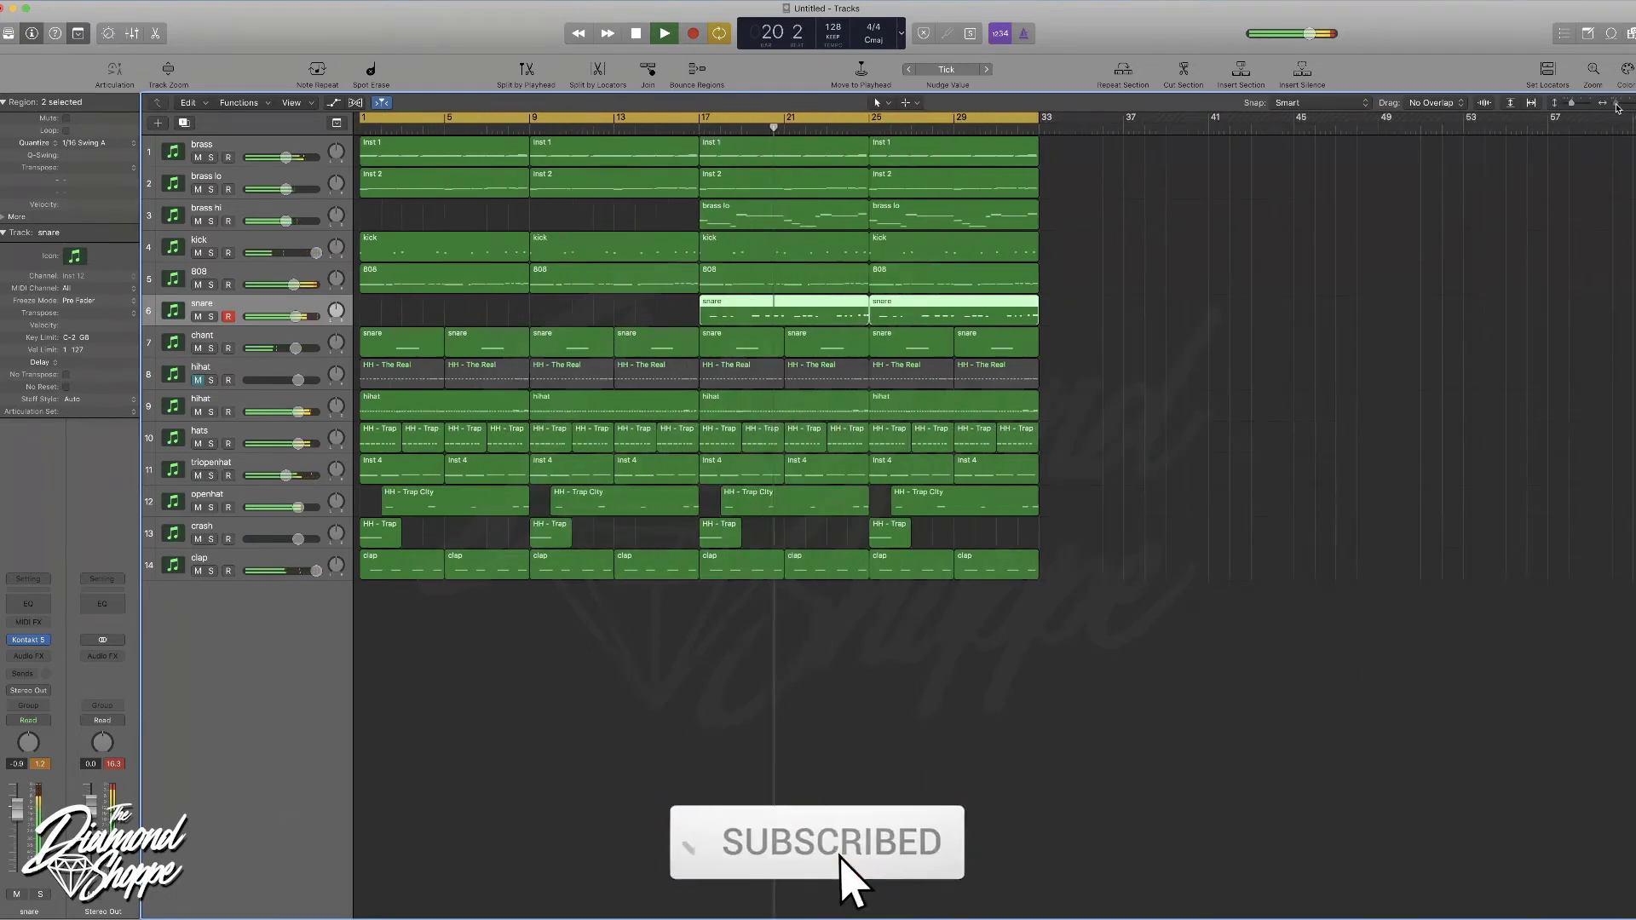
pyautogui.click(1616, 107)
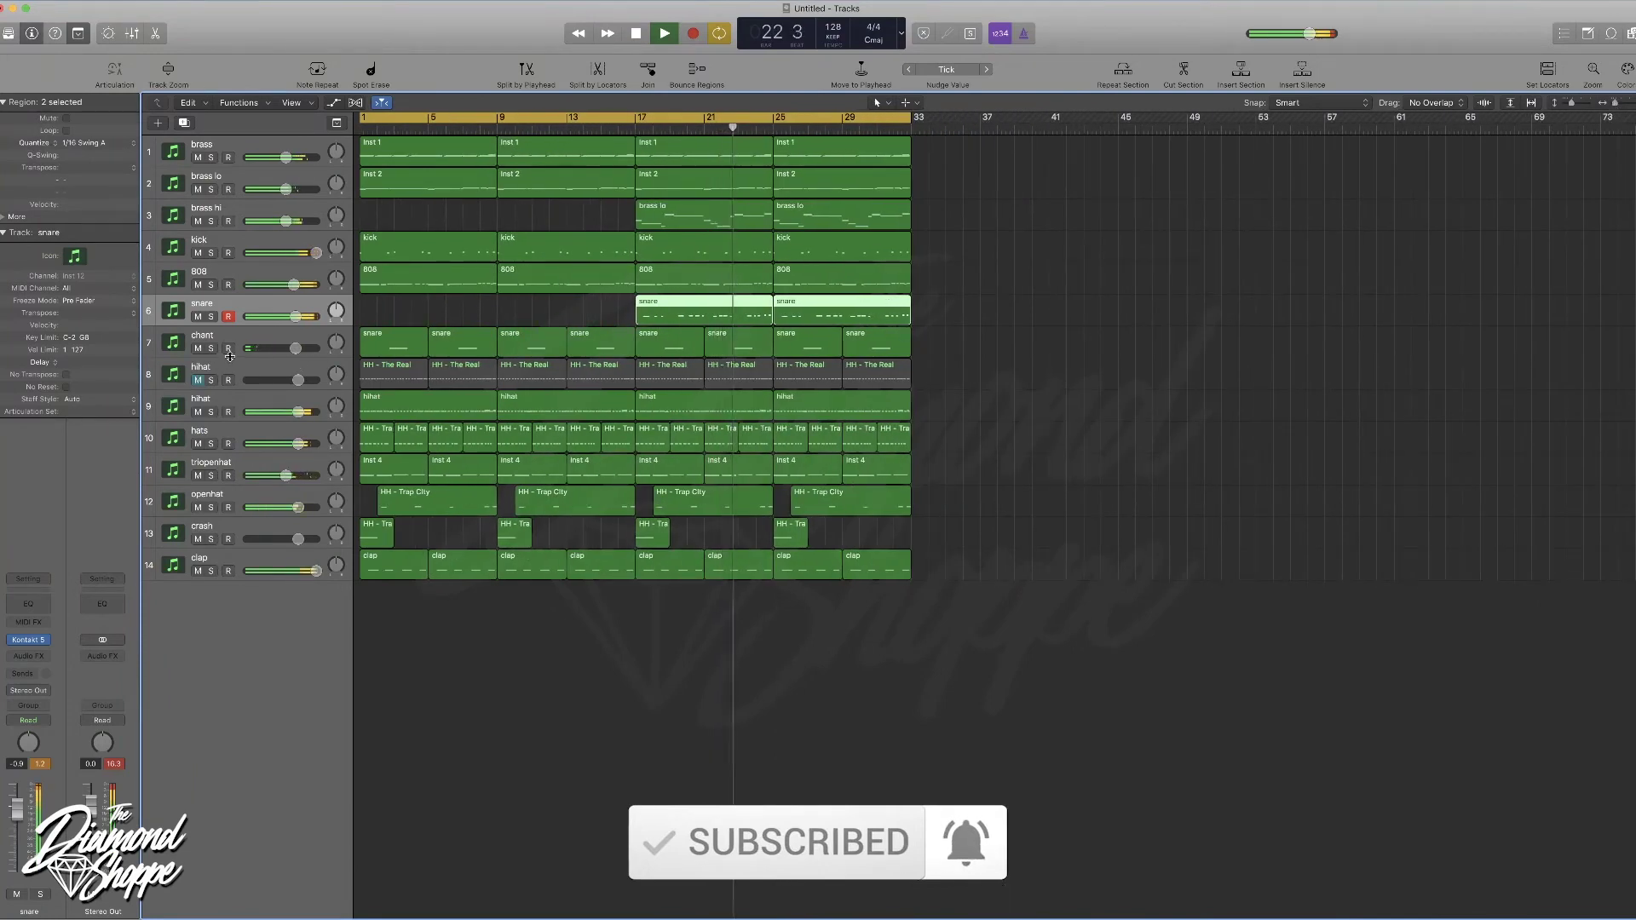
# - Compare the two hihat tracks by switching their mutes, leaving the upper hihat active and the lower one muted
pyautogui.click(199, 414)
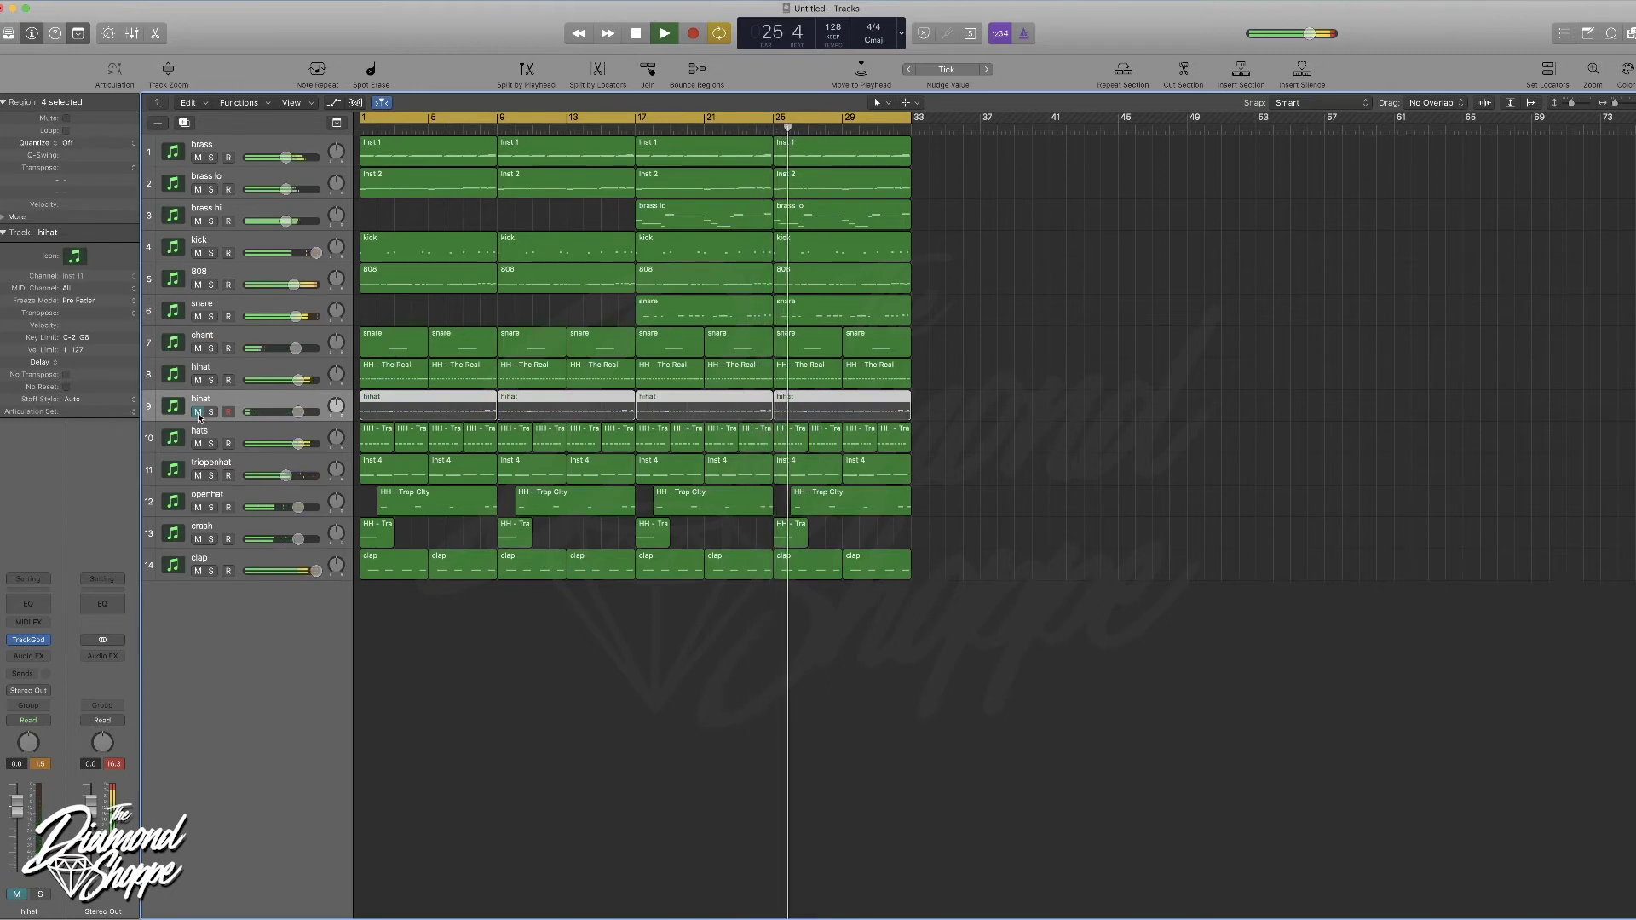
pyautogui.click(199, 414)
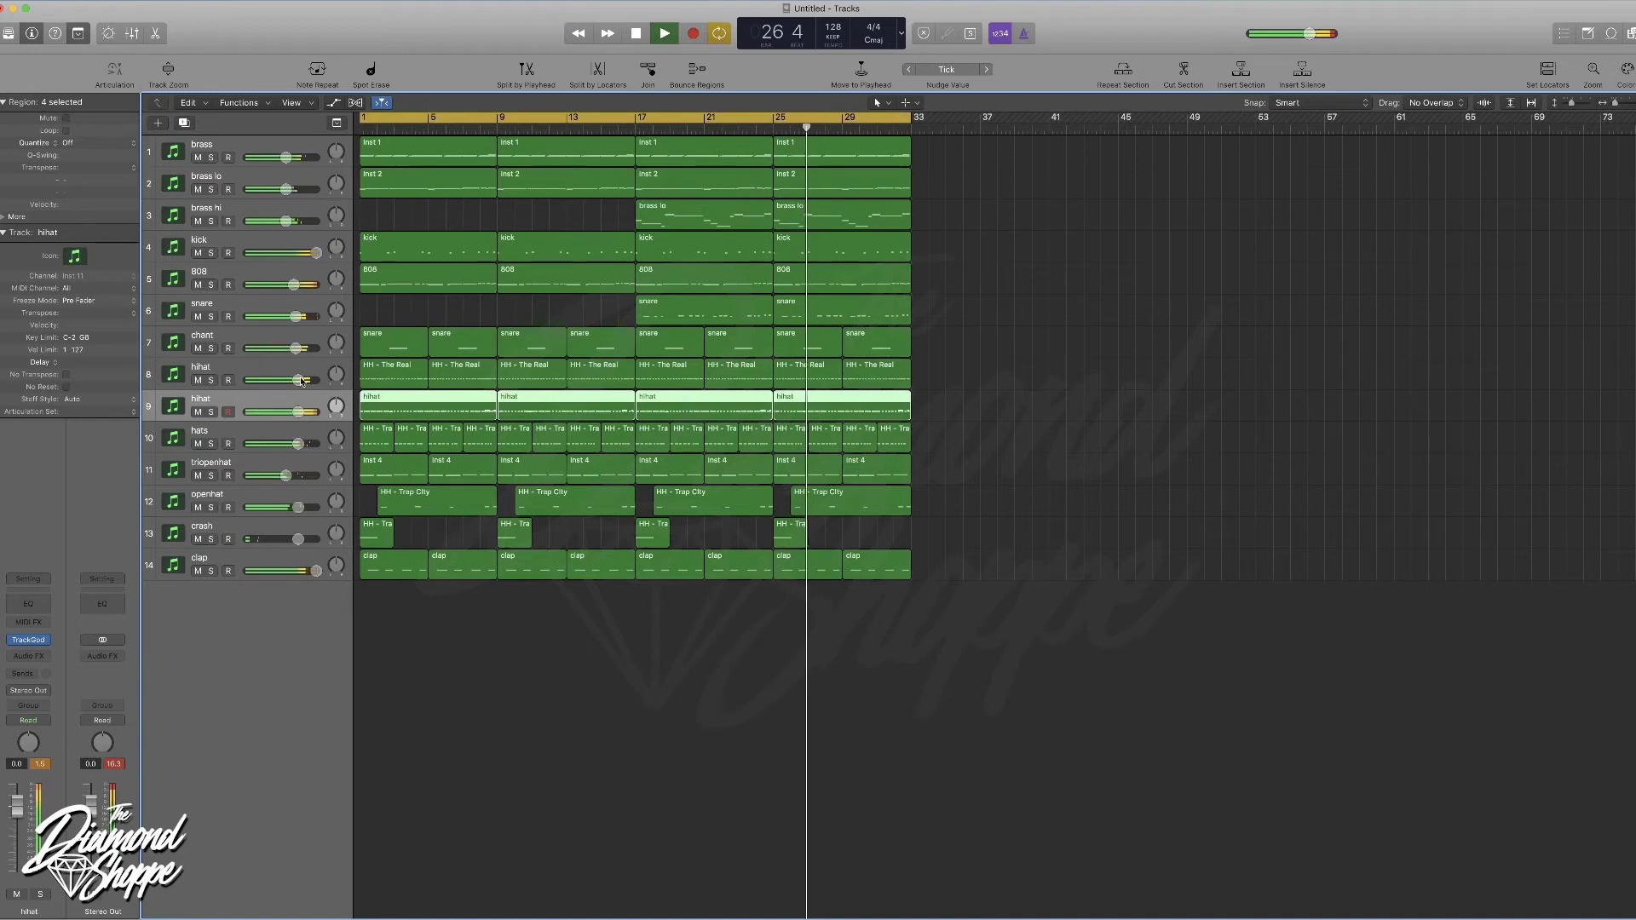
pyautogui.moveTo(298, 413); pyautogui.dragTo(295, 412)
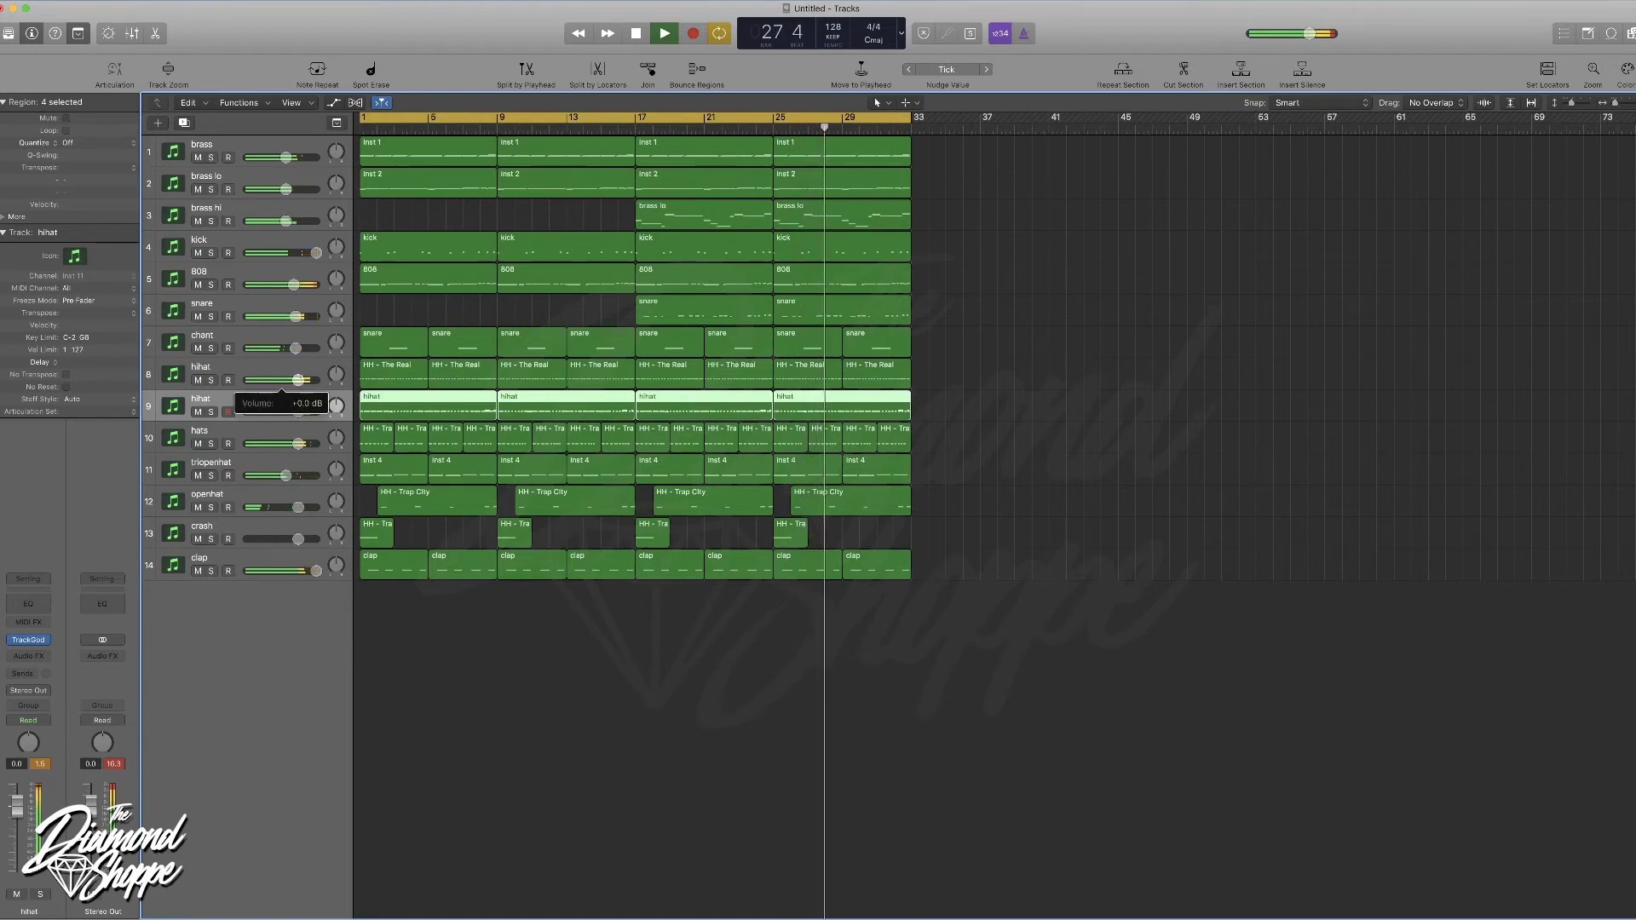
pyautogui.moveTo(299, 412); pyautogui.dragTo(290, 412)
pyautogui.click(198, 380)
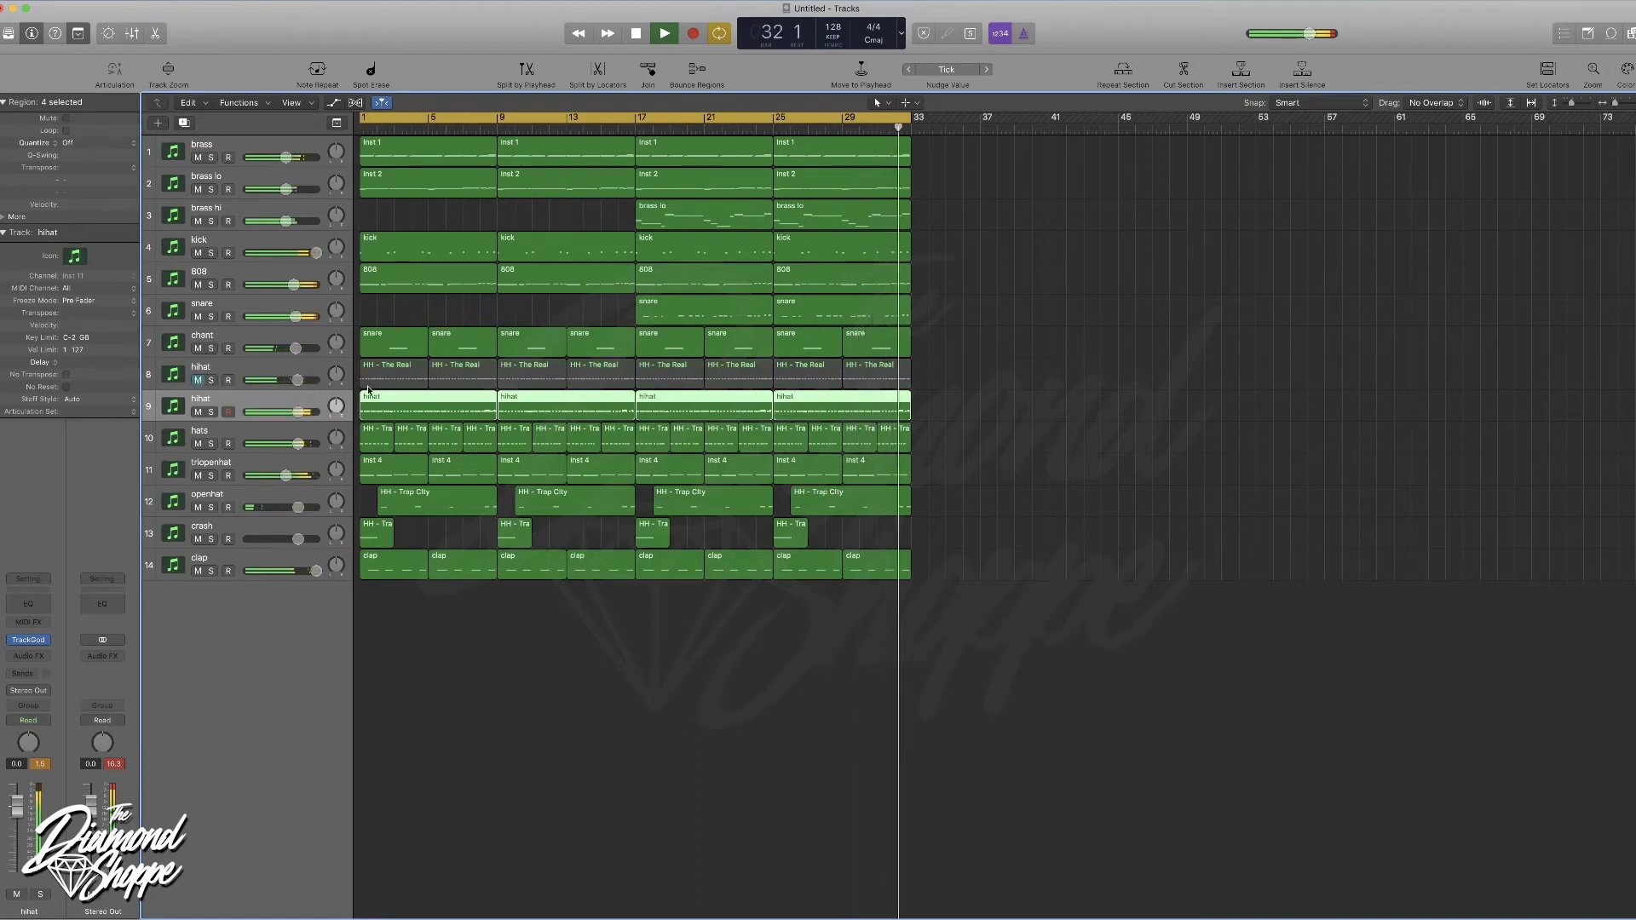
pyautogui.click(198, 380)
pyautogui.click(198, 413)
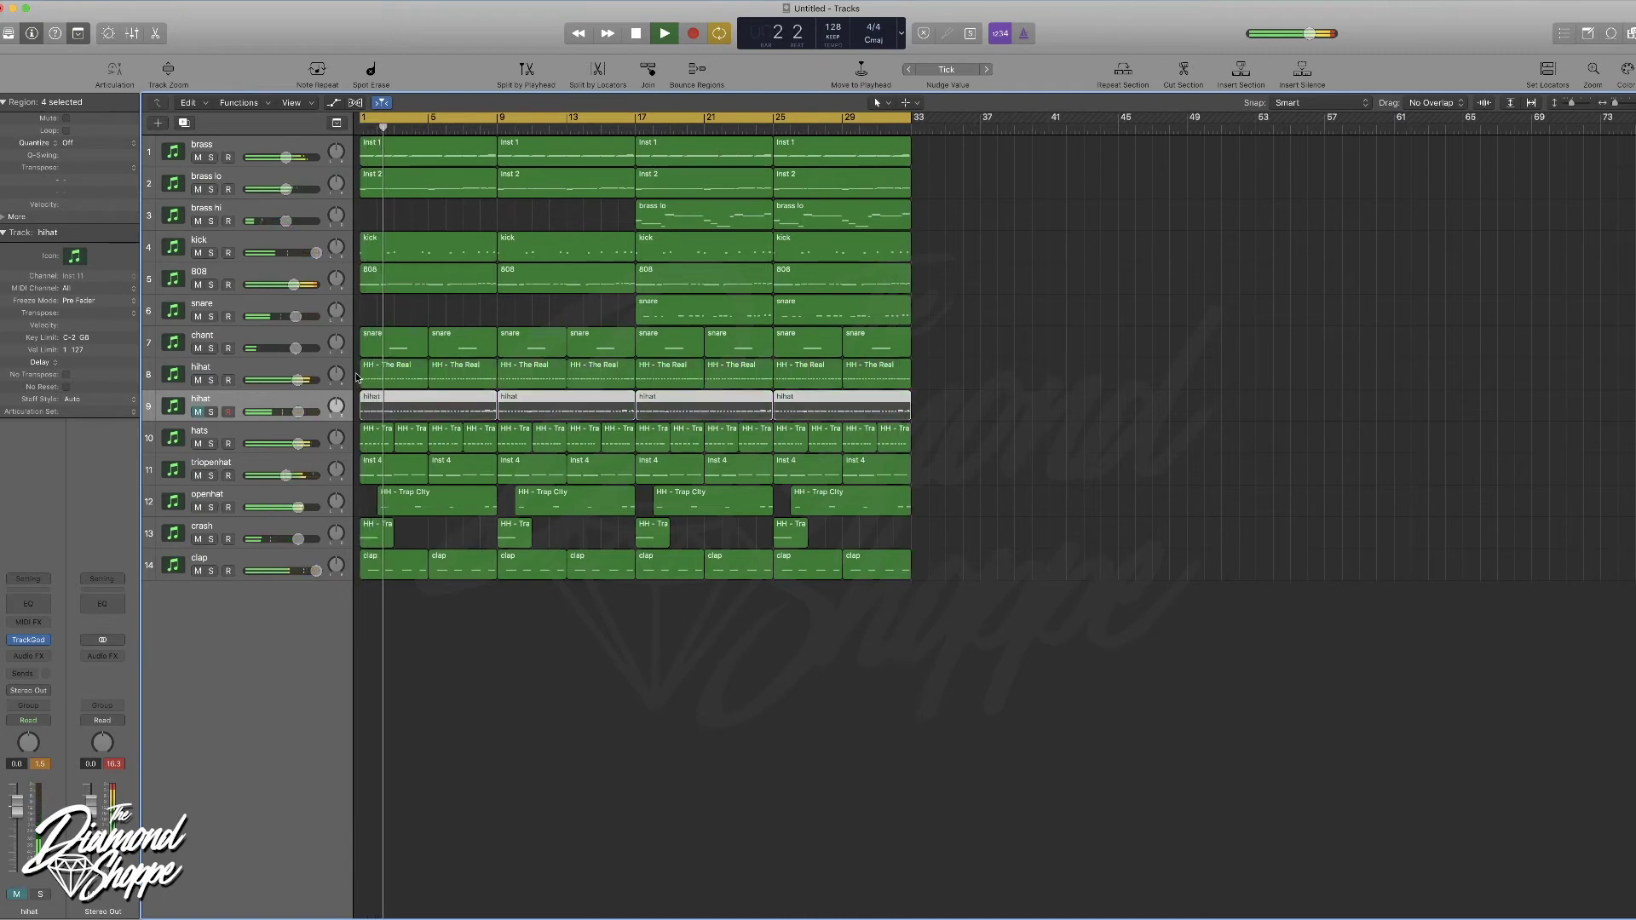
# - Open the upper hihat's first two regions in the Piano Roll and compare their notes with the lower hihat's first region
pyautogui.moveTo(358, 375); pyautogui.dragTo(479, 374)
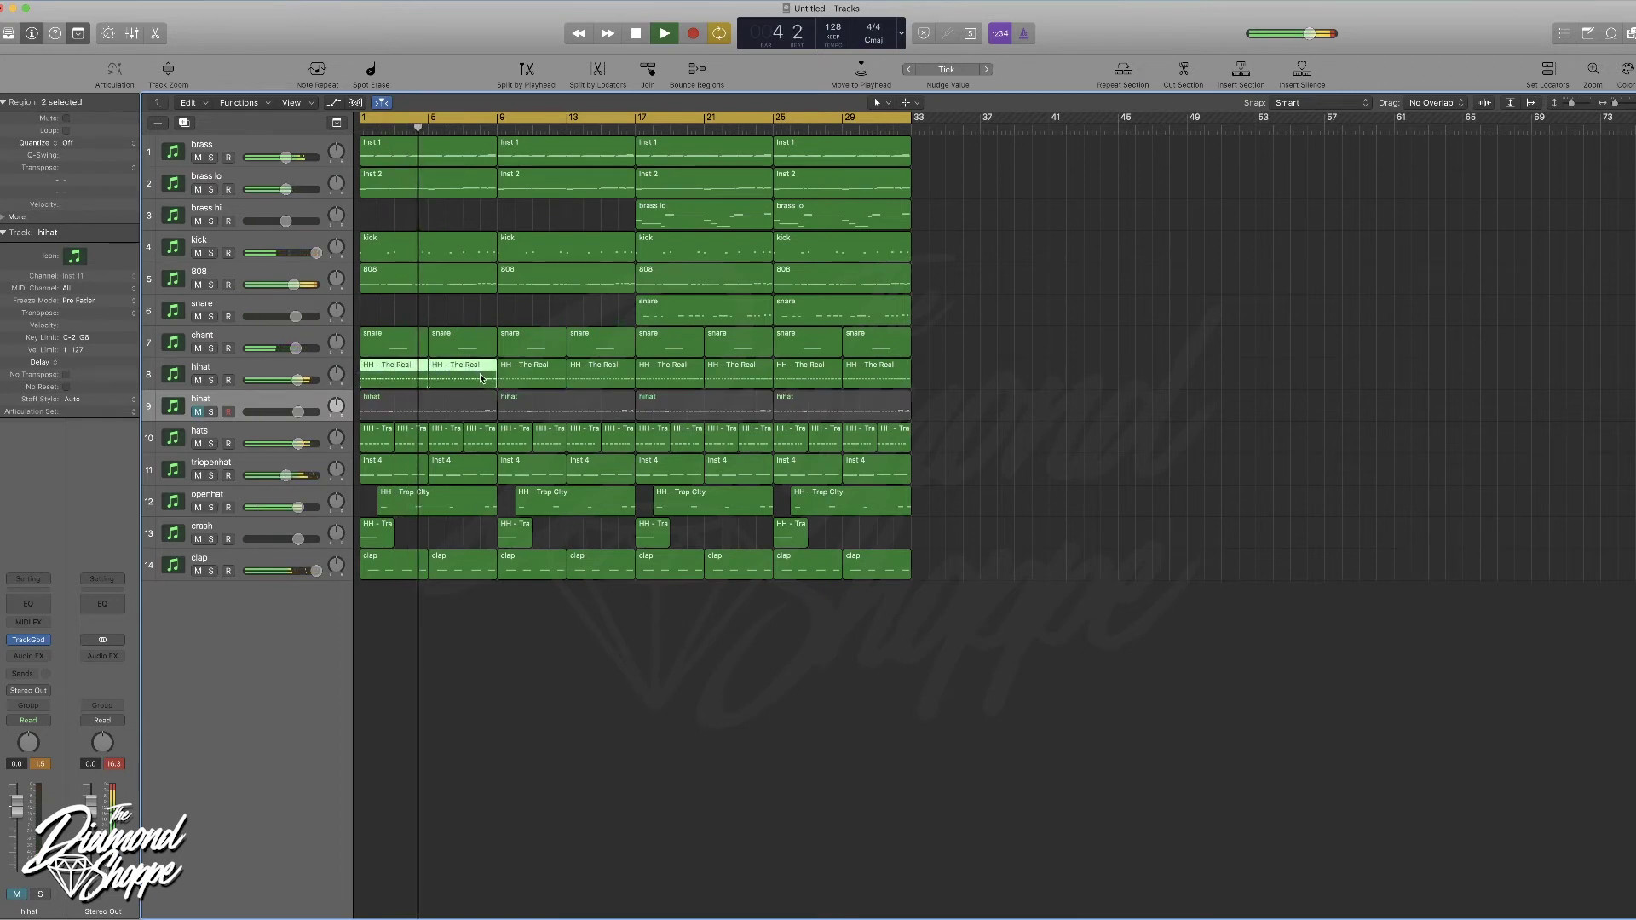
pyautogui.doubleClick(479, 373)
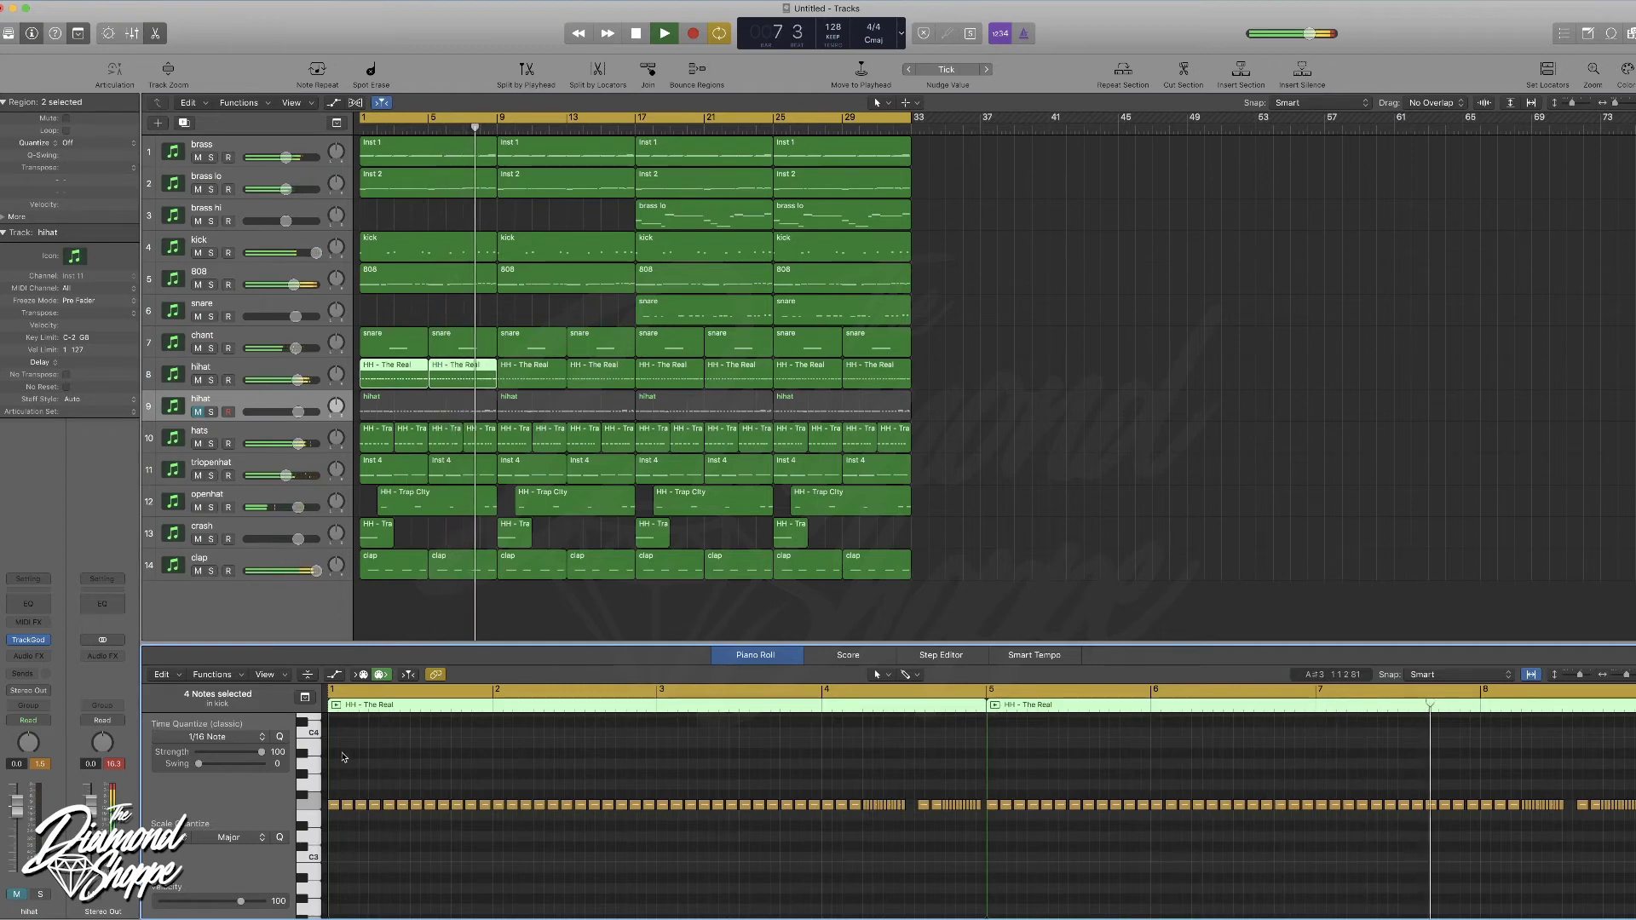
pyautogui.click(388, 409)
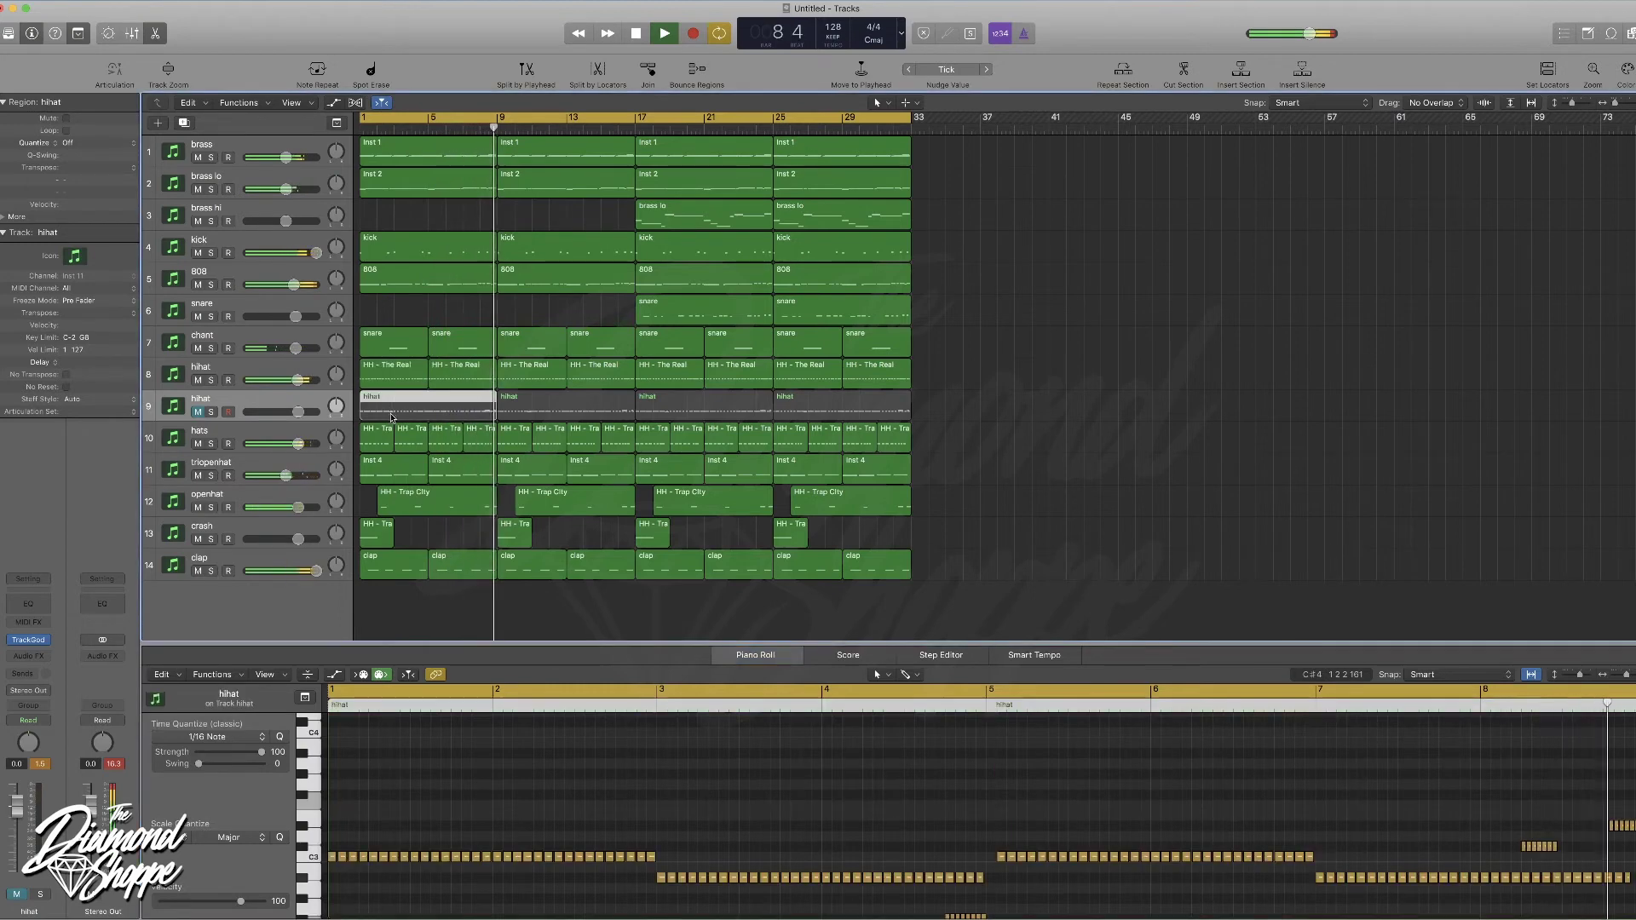
# - Transpose all notes in the upper hihat's four regions of bars 1 to 16 down five semitones to C3
pyautogui.moveTo(357, 381); pyautogui.dragTo(635, 379)
pyautogui.rightClick(435, 777)
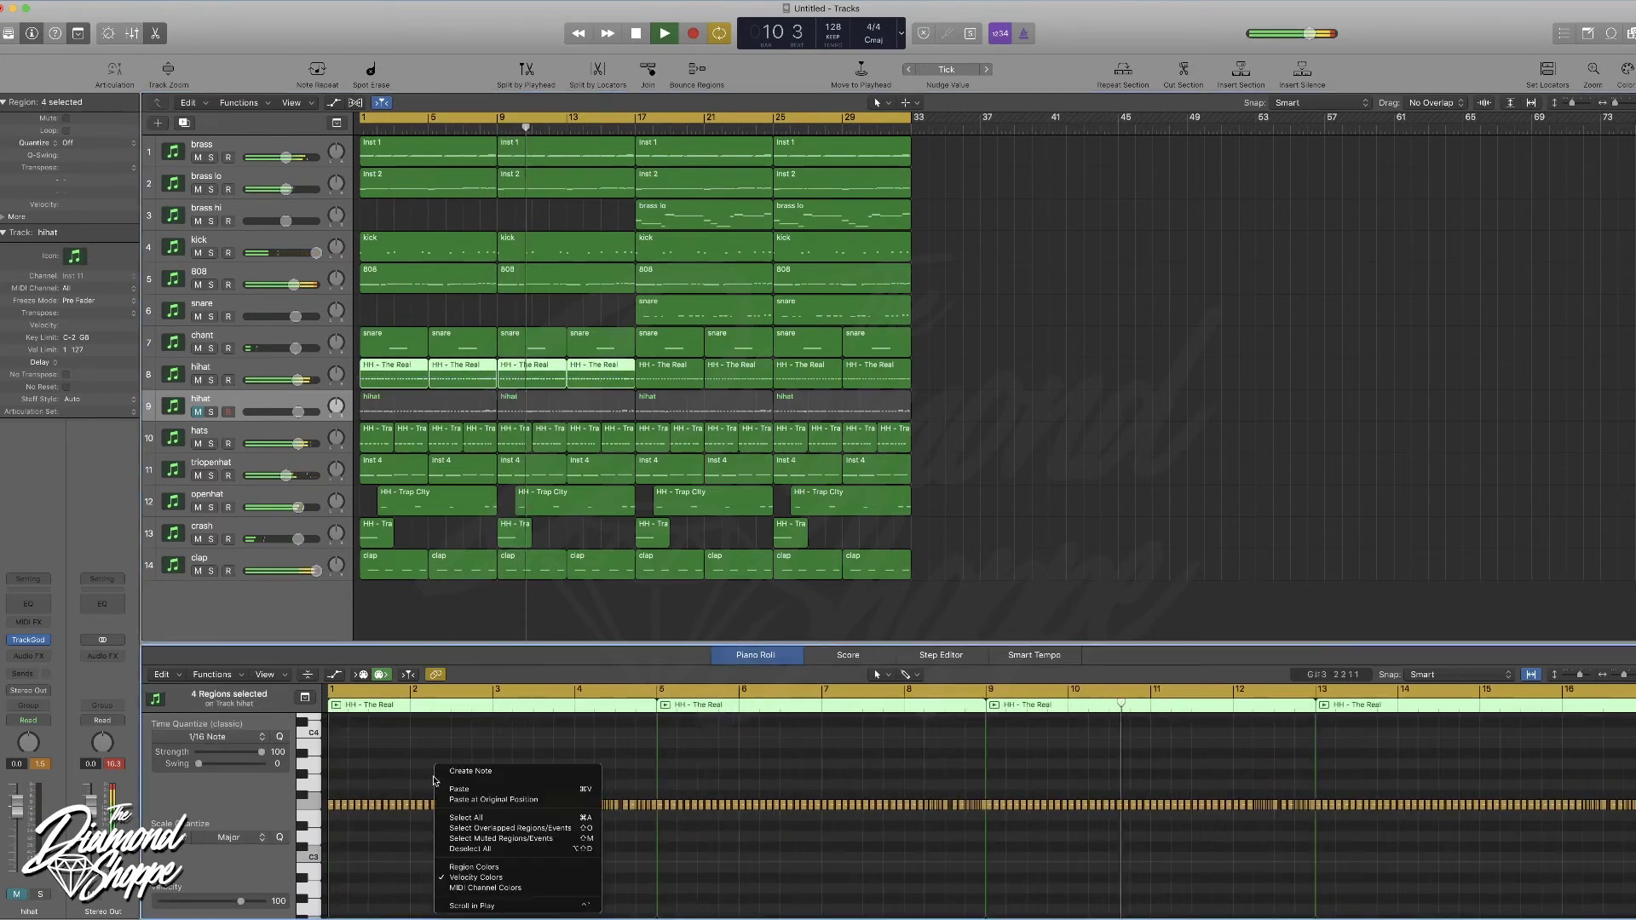
pyautogui.click(474, 818)
pyautogui.hotkey('alt', 'Down')
pyautogui.hotkey('alt', 'Down')
pyautogui.hotkey('alt', 'Down')
pyautogui.hotkey('alt', 'Down')
pyautogui.hotkey('alt', 'Down')
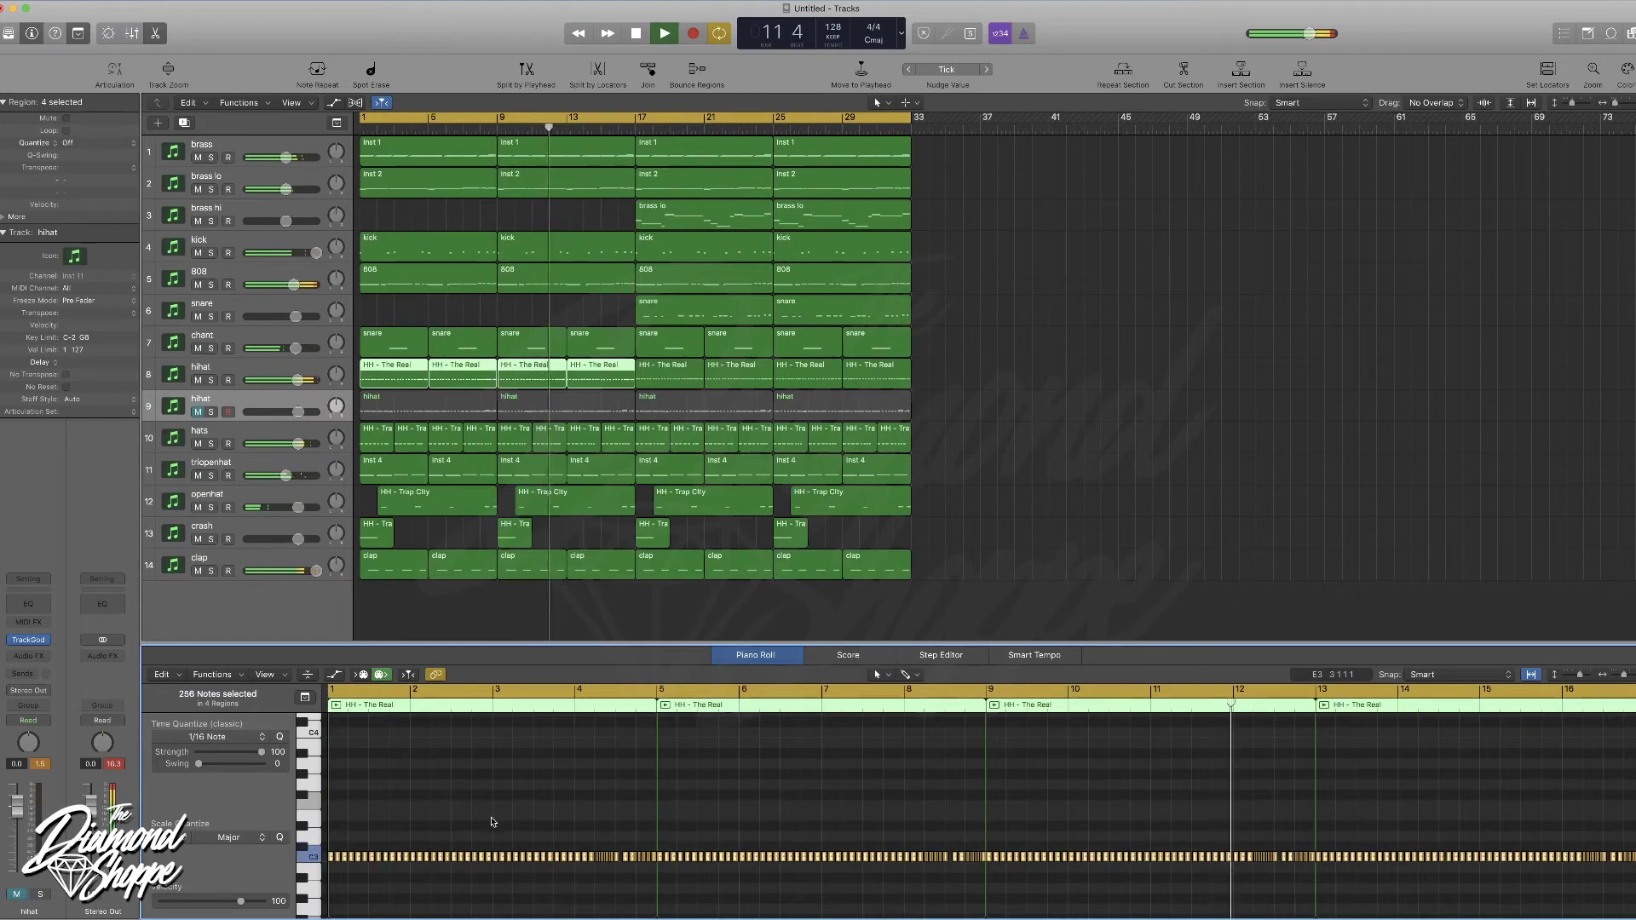
# - Mute the lower hihat's two regions of bars 1 to 16 individually, restarting playback from the beginning
pyautogui.press('Return')
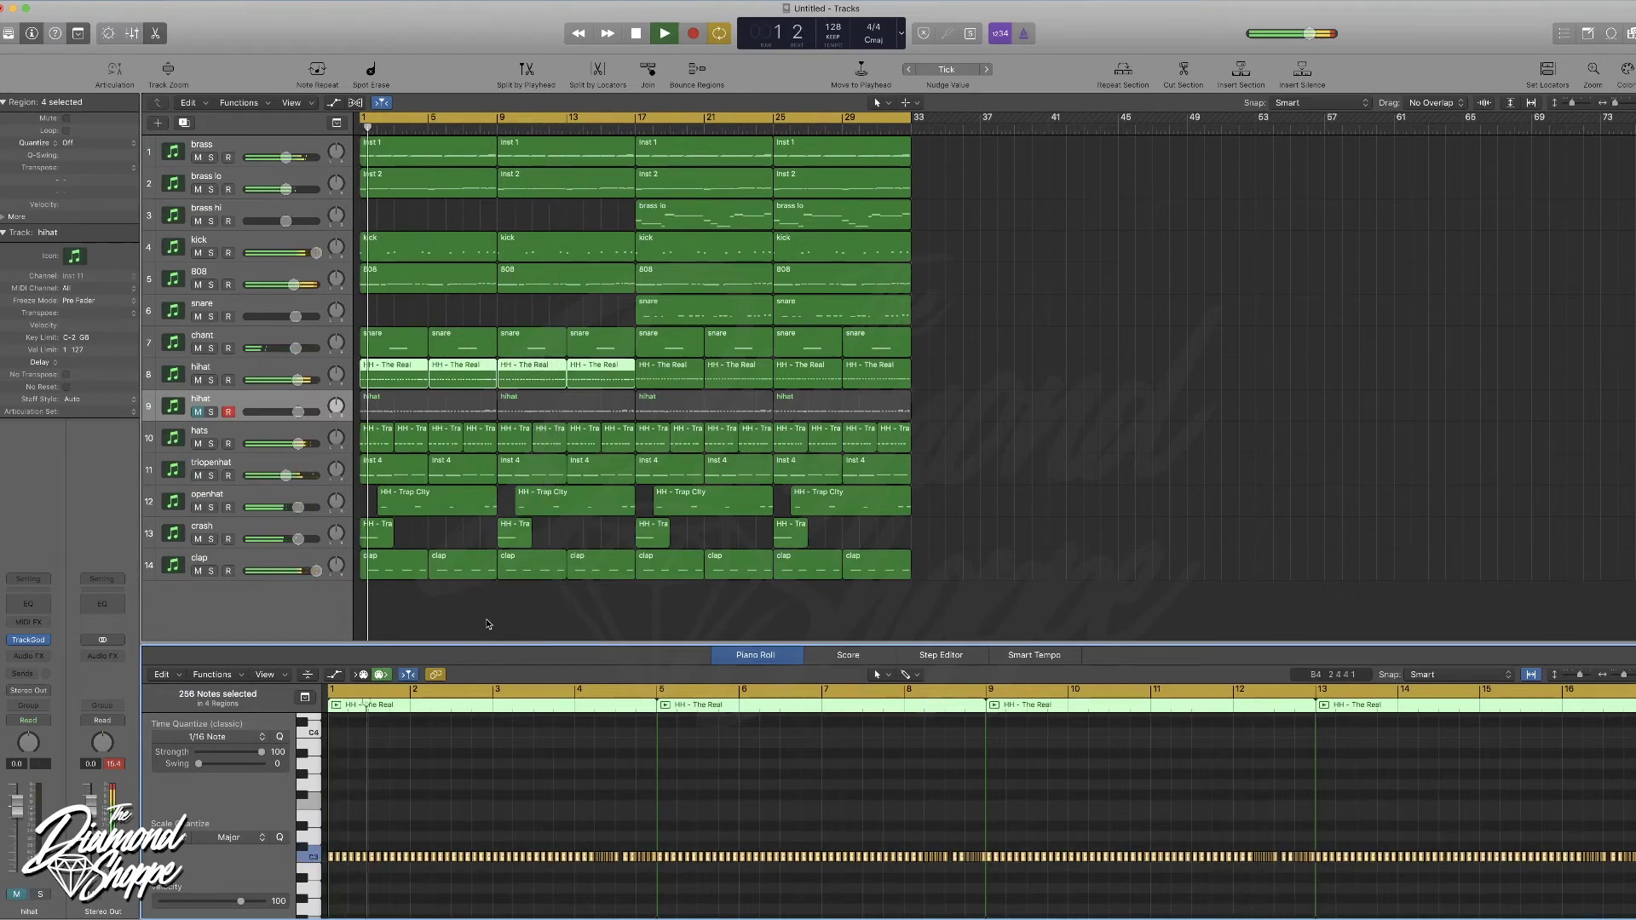
pyautogui.click(482, 616)
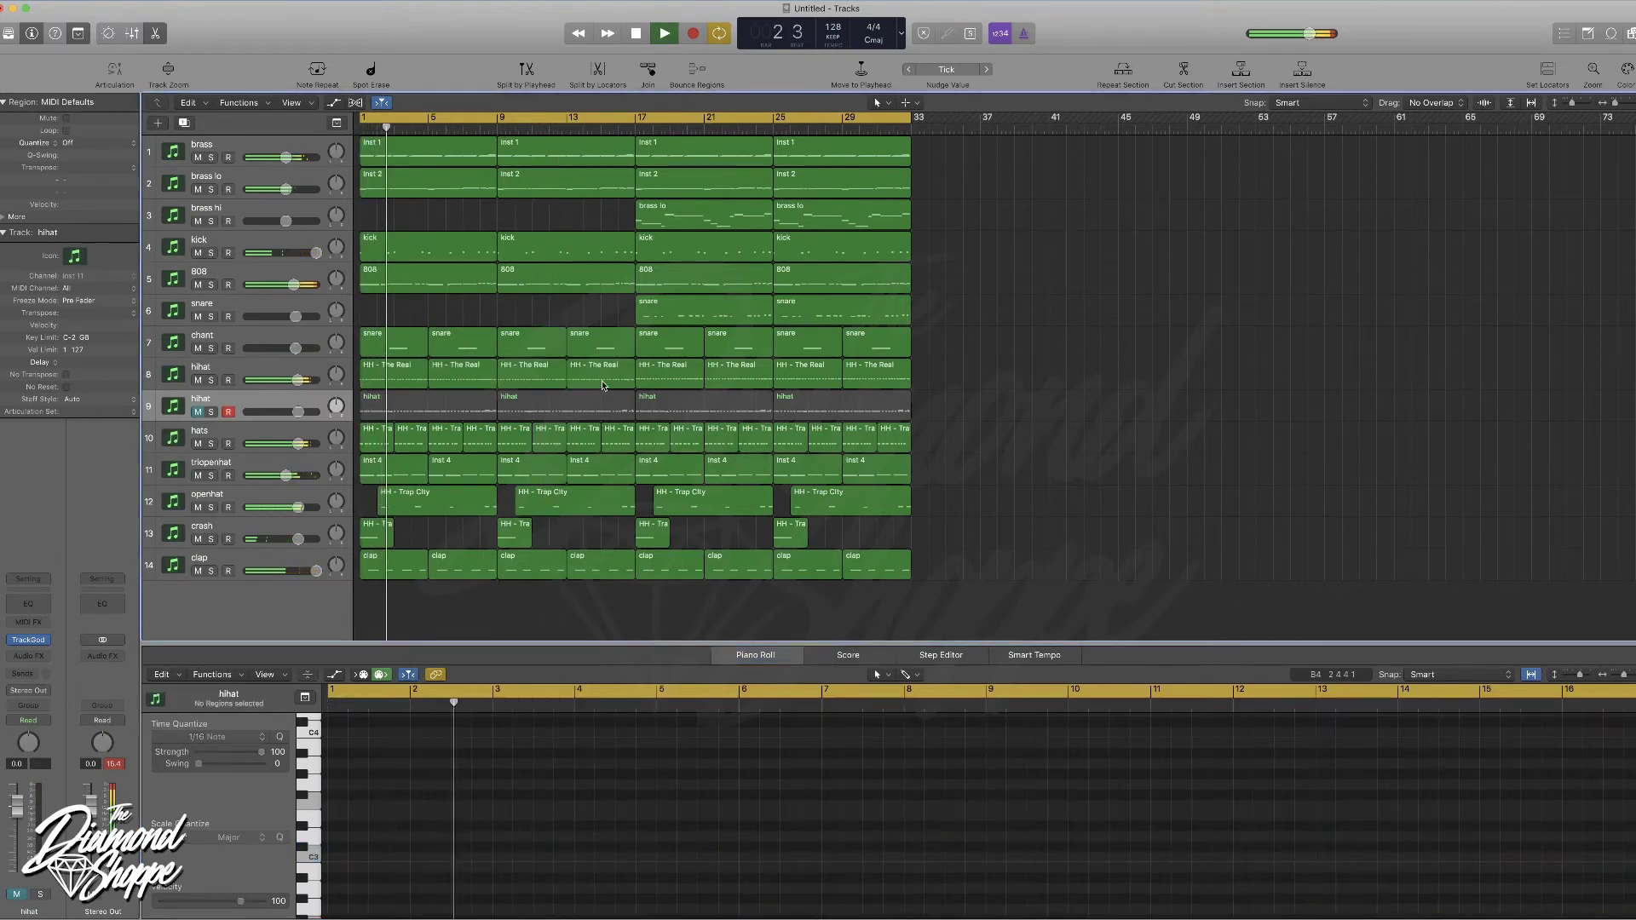
pyautogui.click(573, 381)
pyautogui.keyDown('shift'); pyautogui.click(558, 385); pyautogui.keyUp('shift')
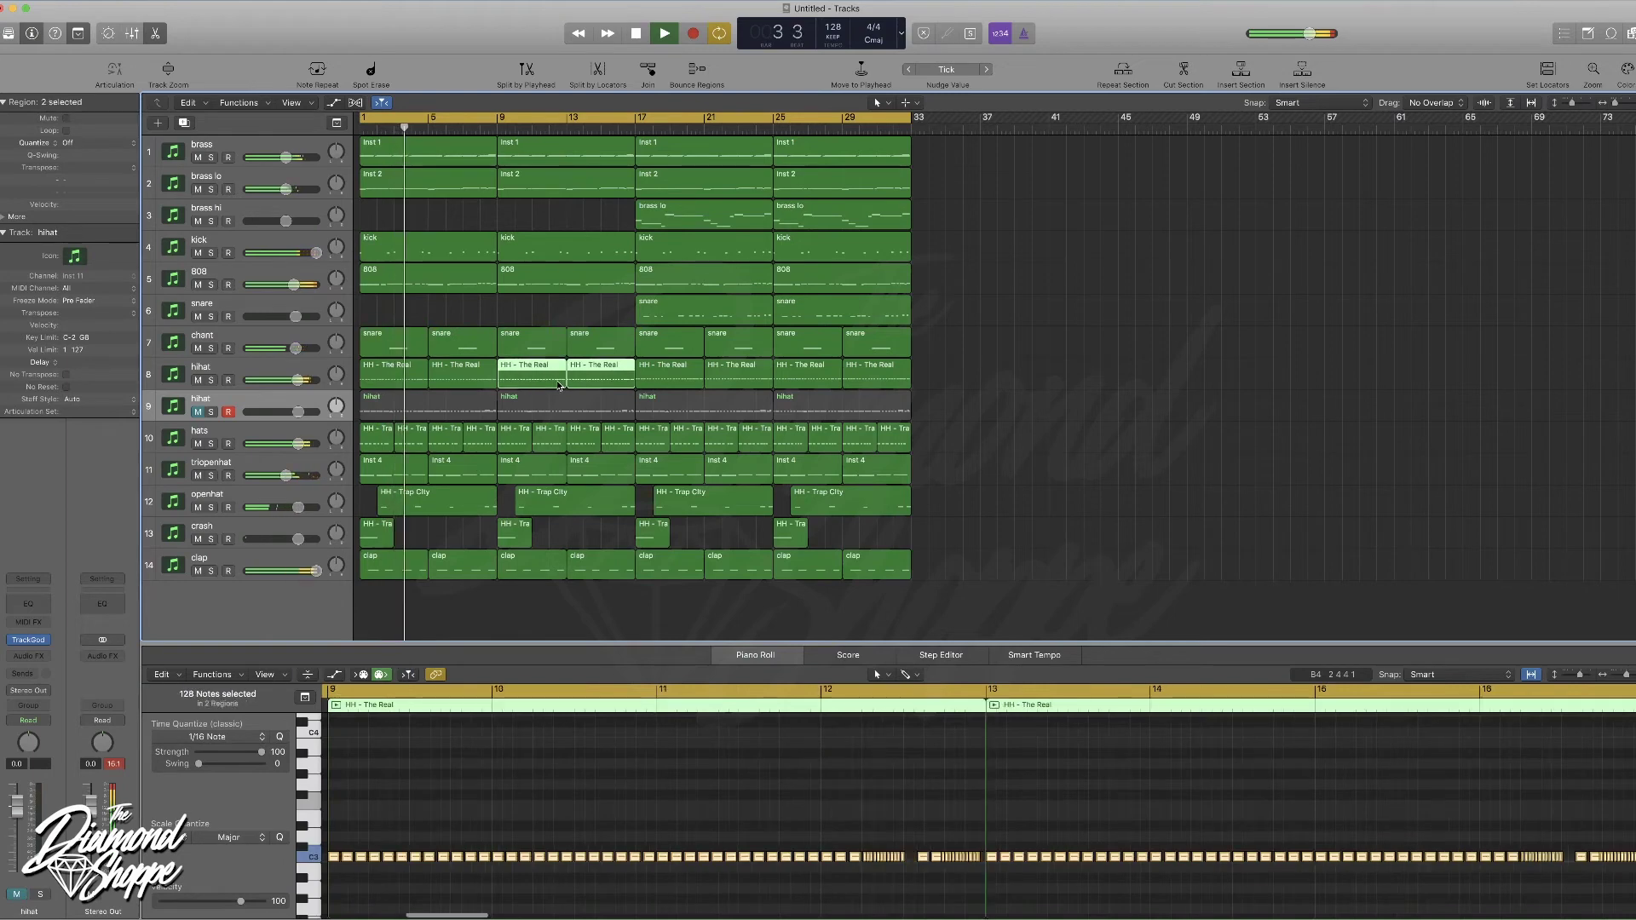
pyautogui.click(550, 409)
pyautogui.keyDown('shift'); pyautogui.click(468, 412); pyautogui.keyUp('shift')
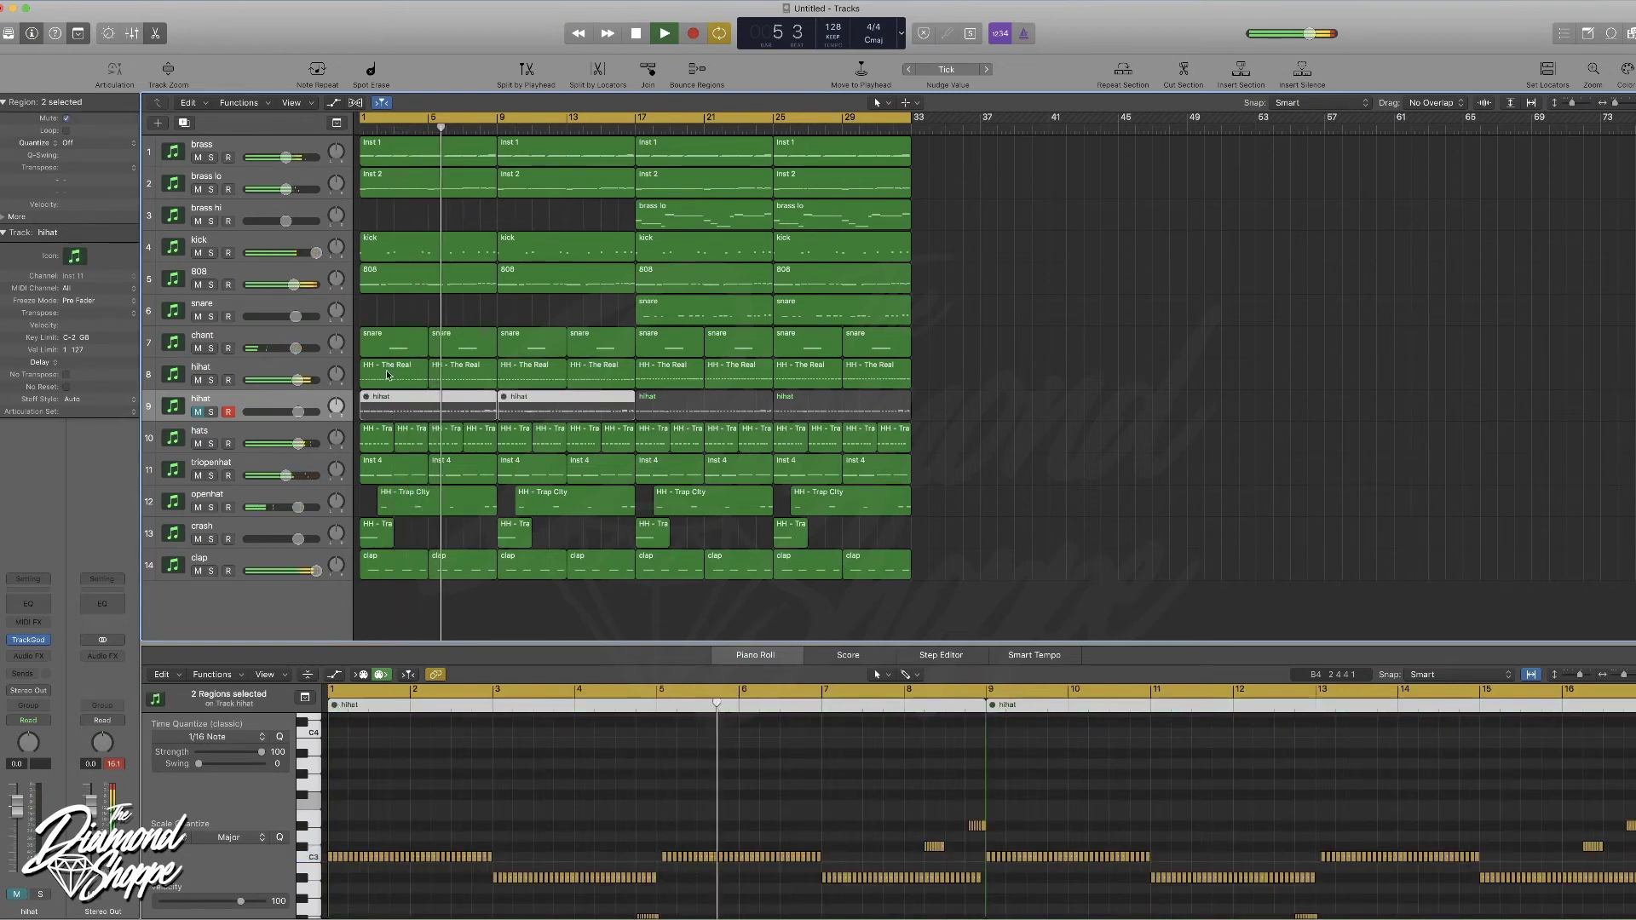
# - Mute the upper hihat's four regions of bars 17 to 32, unmute the lower hihat track, and close the Piano Roll
pyautogui.moveTo(923, 372); pyautogui.dragTo(692, 373)
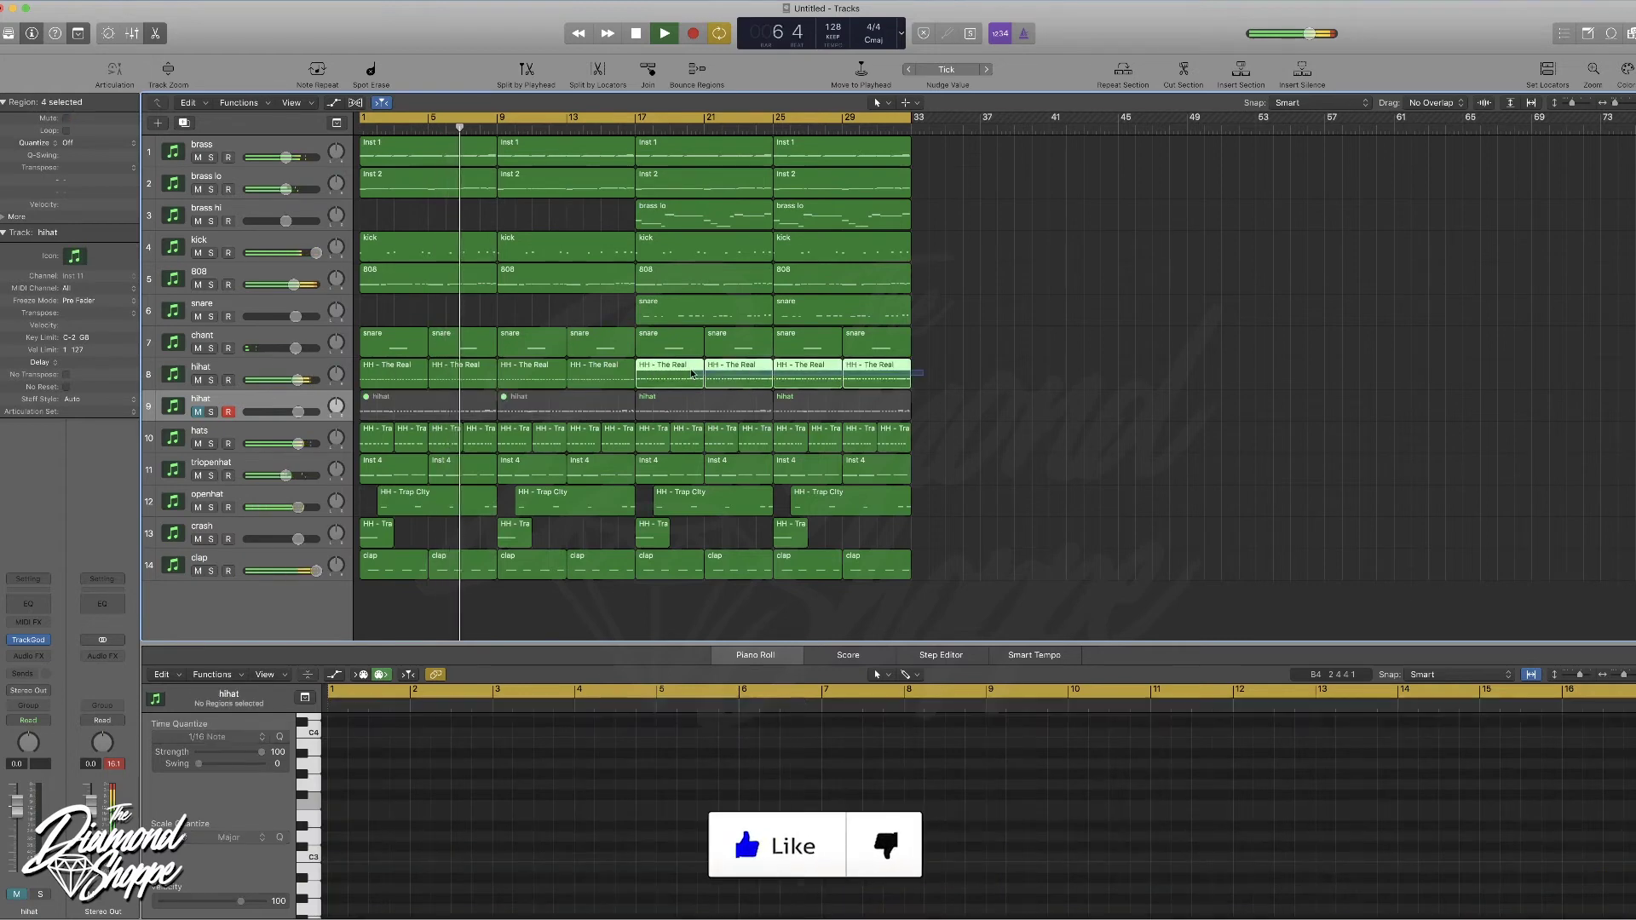
pyautogui.hotkey('ctrl', 'm')
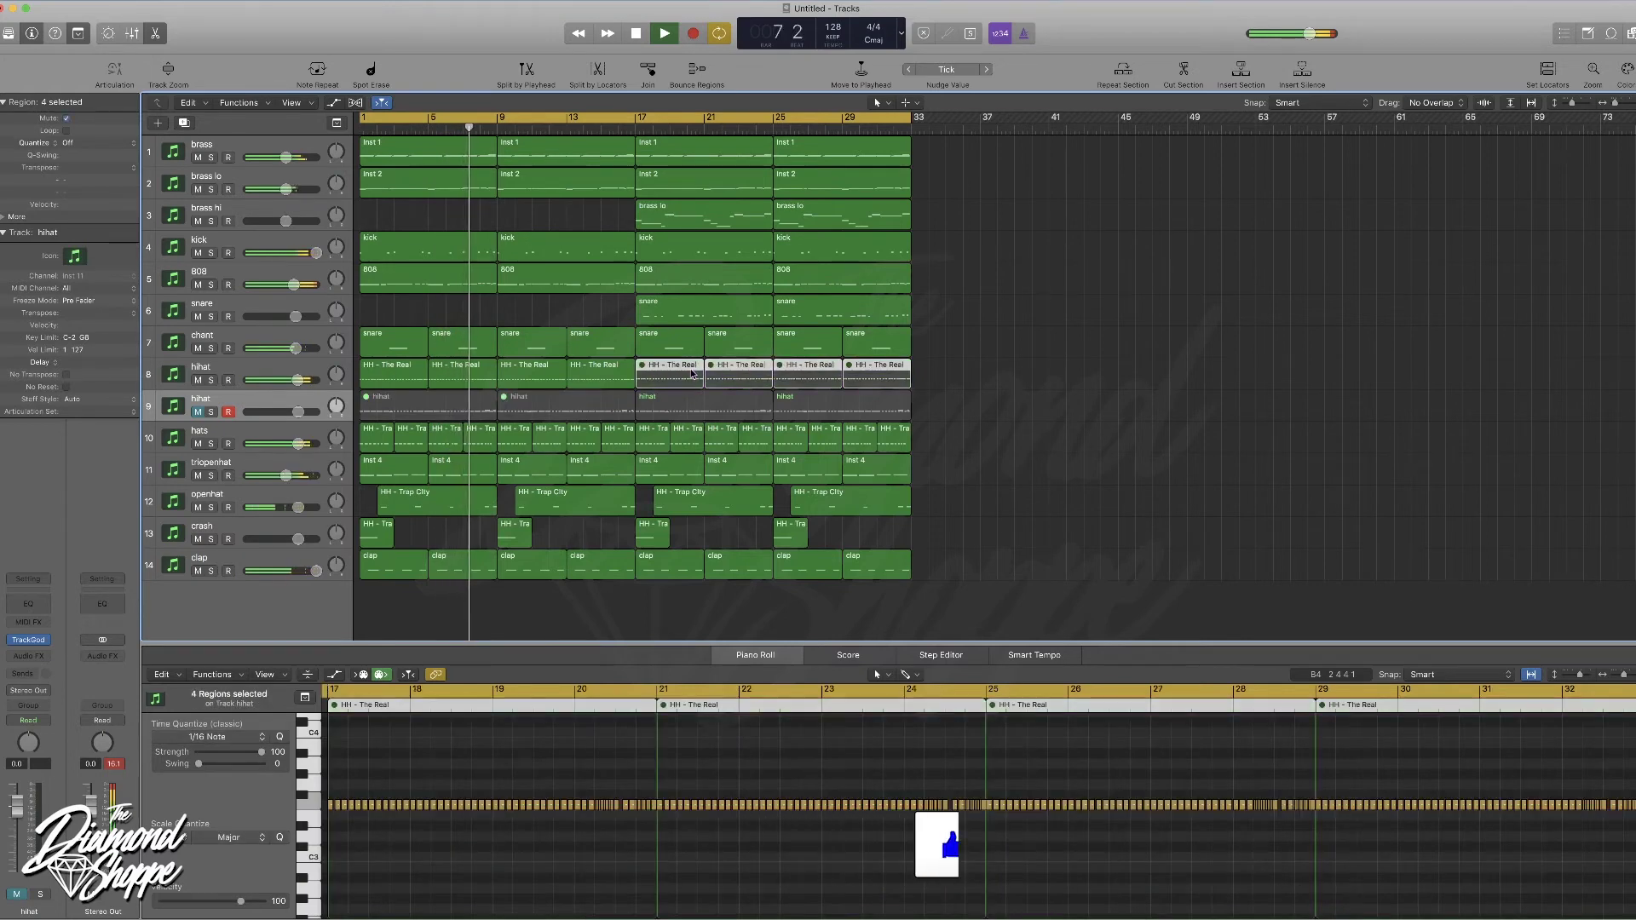
pyautogui.click(199, 412)
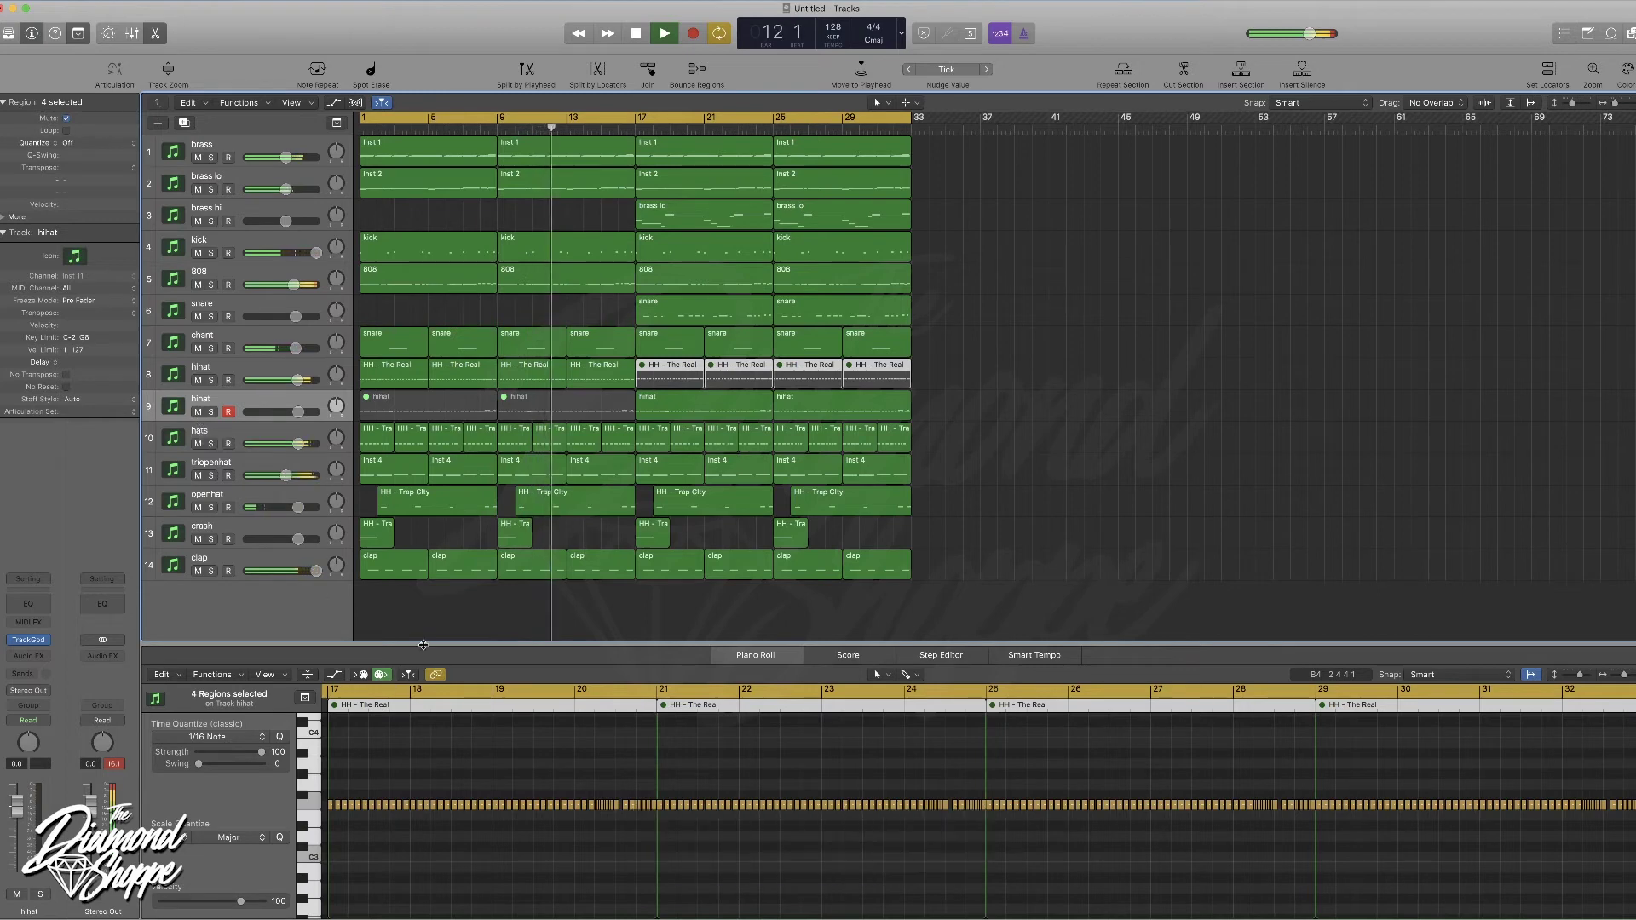
pyautogui.press('p')
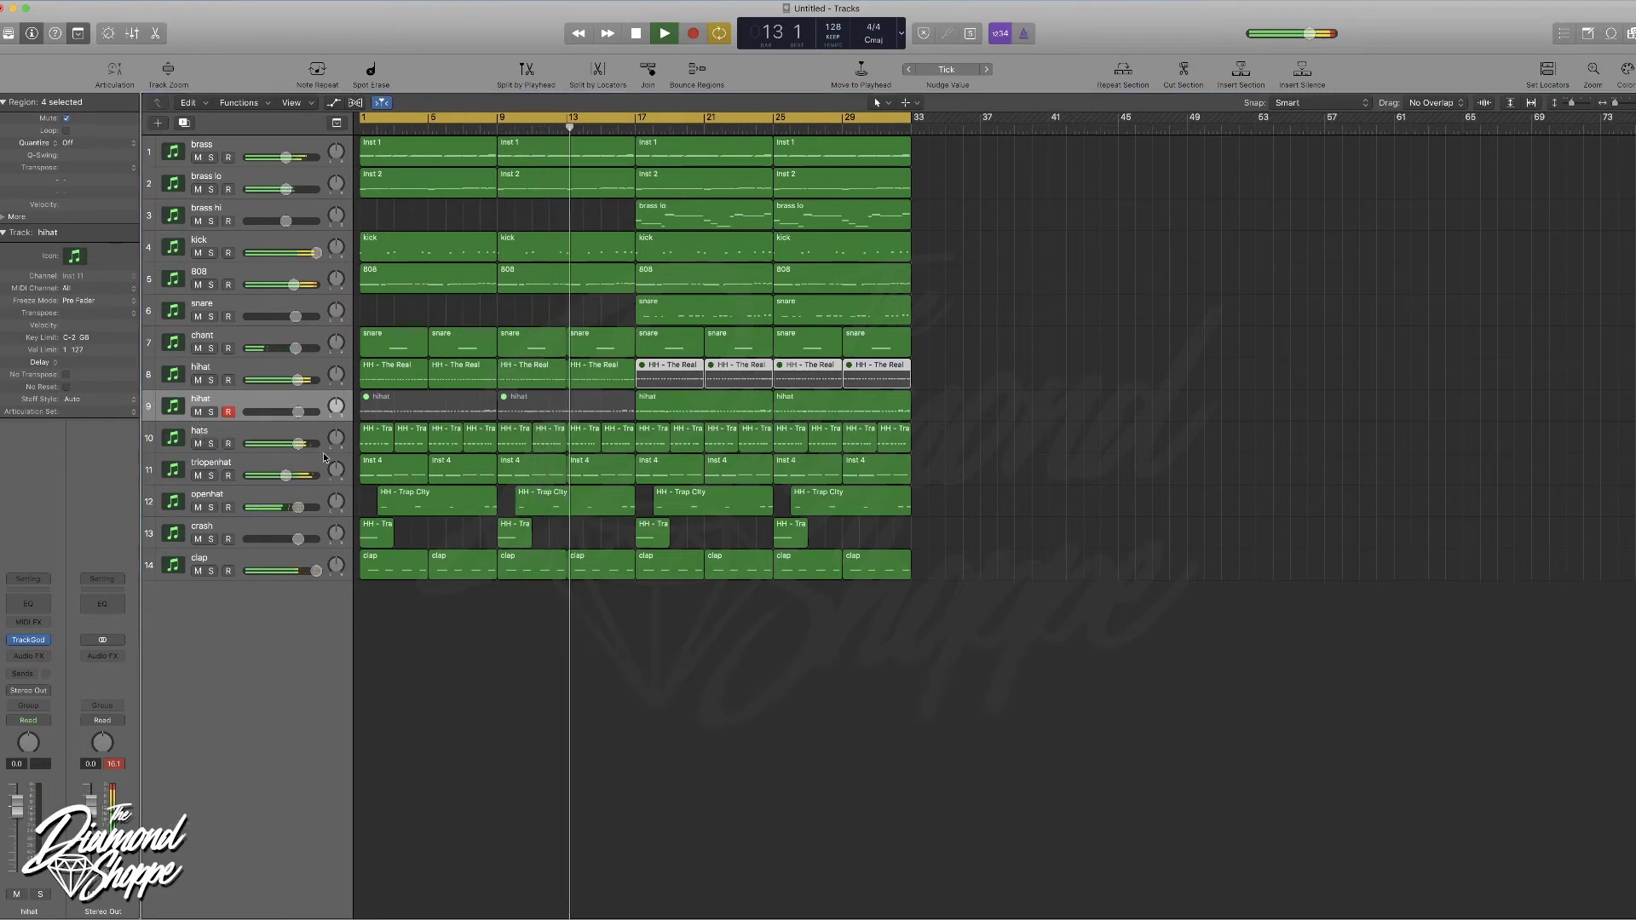
# - Select the snare track and lower the chant track's volume slightly
pyautogui.click(249, 310)
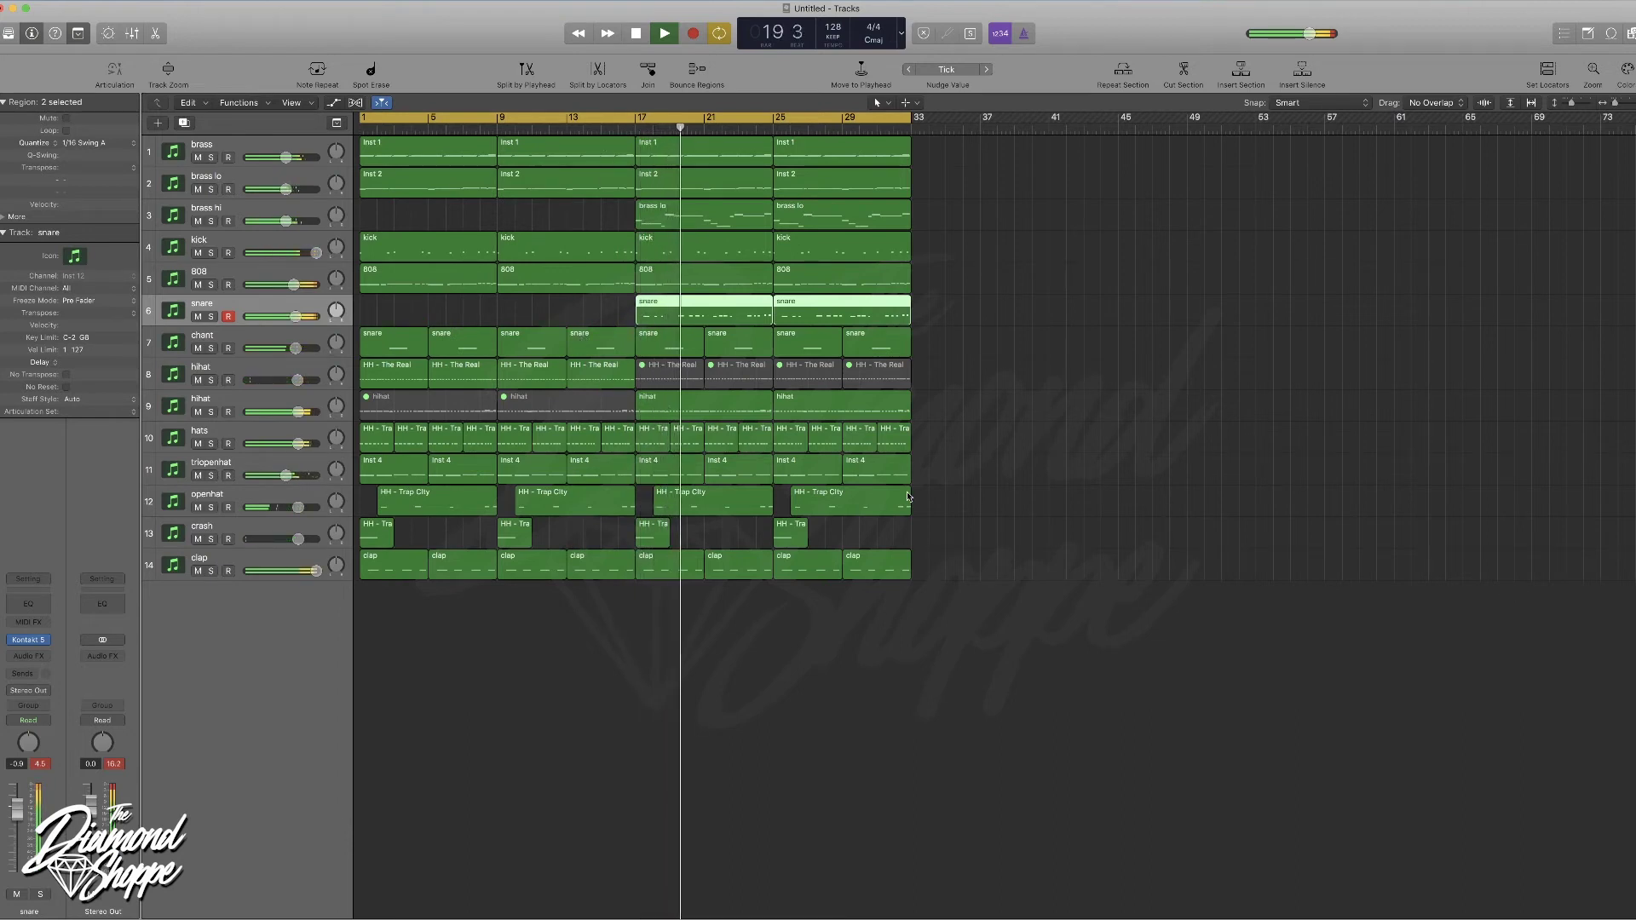
pyautogui.moveTo(295, 348); pyautogui.dragTo(281, 358)
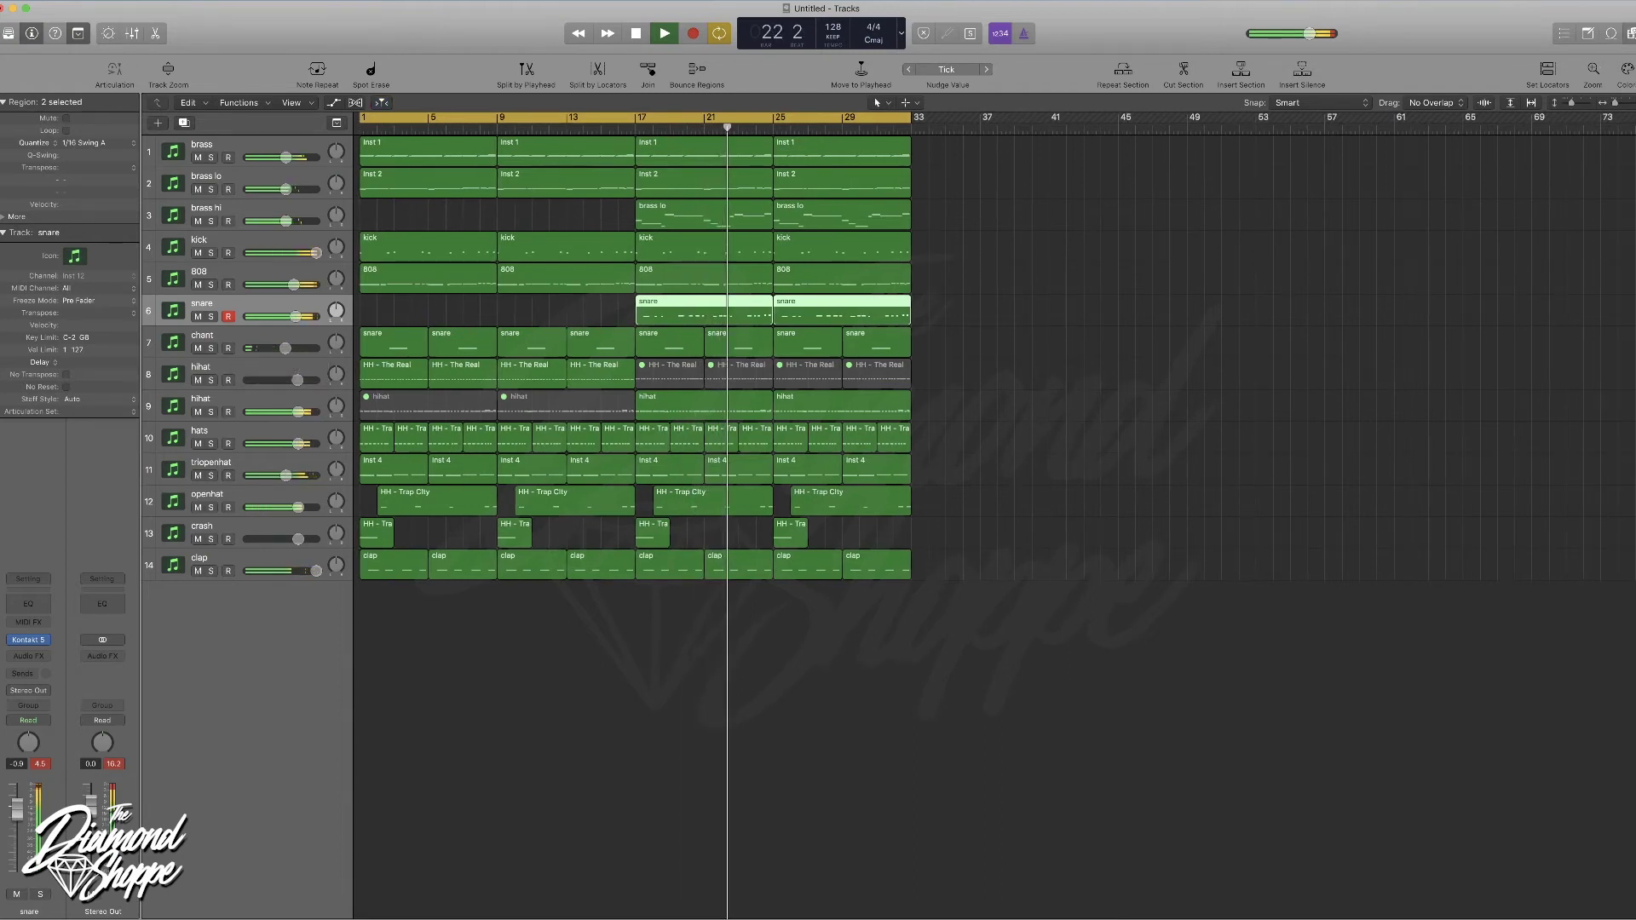
# - Add 4cs tags short.wav from the SOUNDS folder as a new audio track at bar 1 and hide the file browser
pyautogui.press('f')
pyautogui.click(1454, 145)
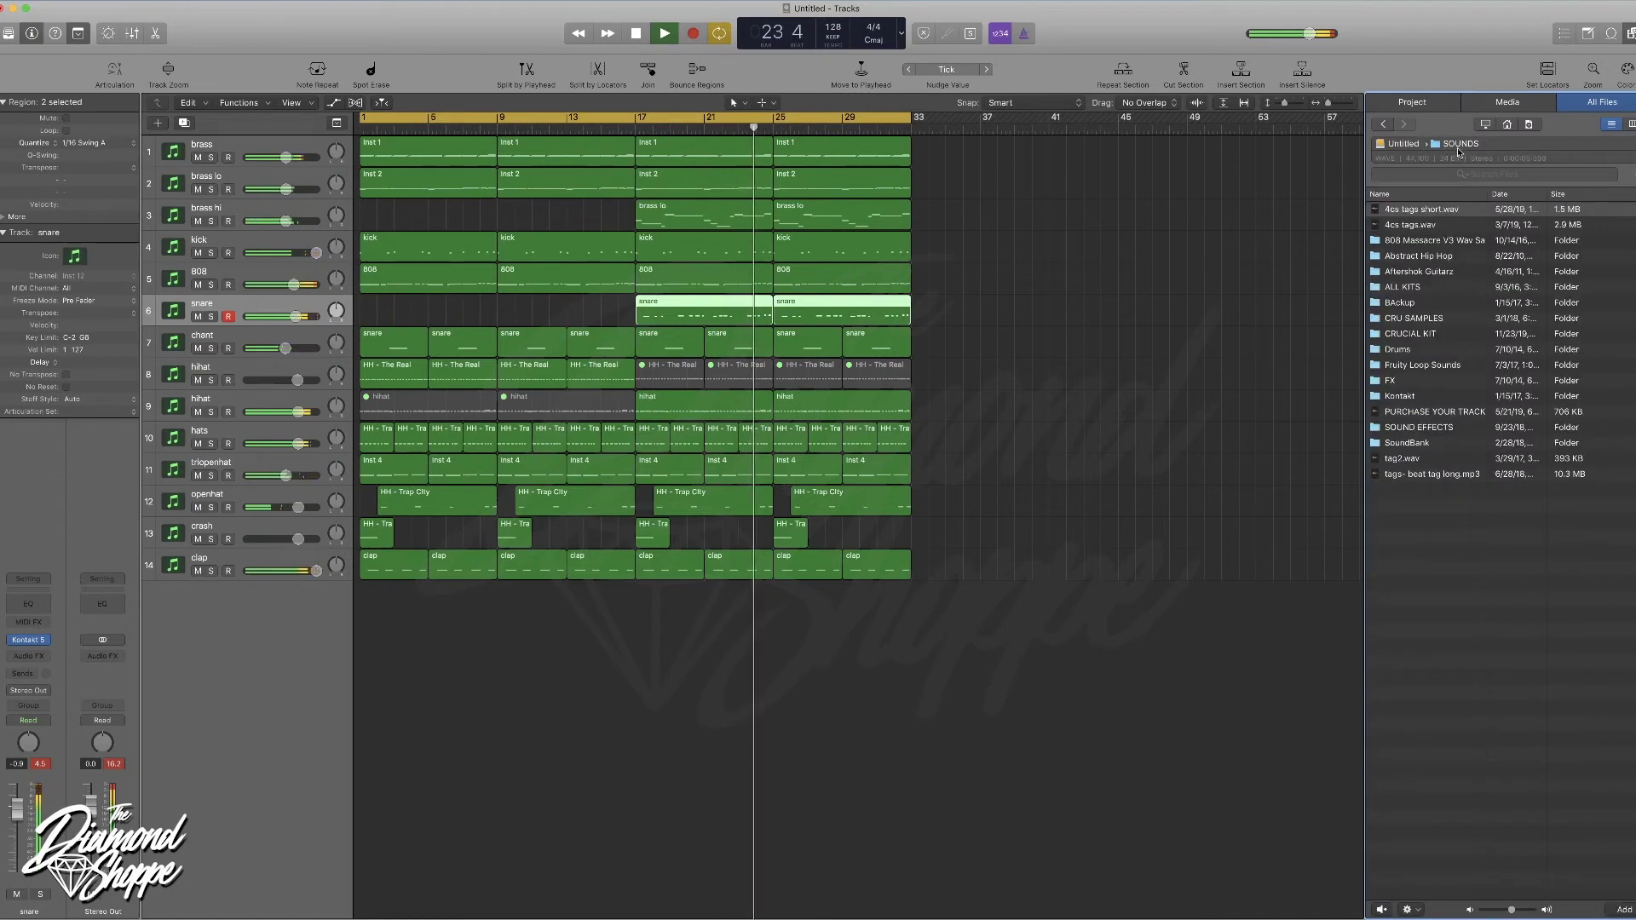
pyautogui.moveTo(1429, 212); pyautogui.dragTo(375, 649)
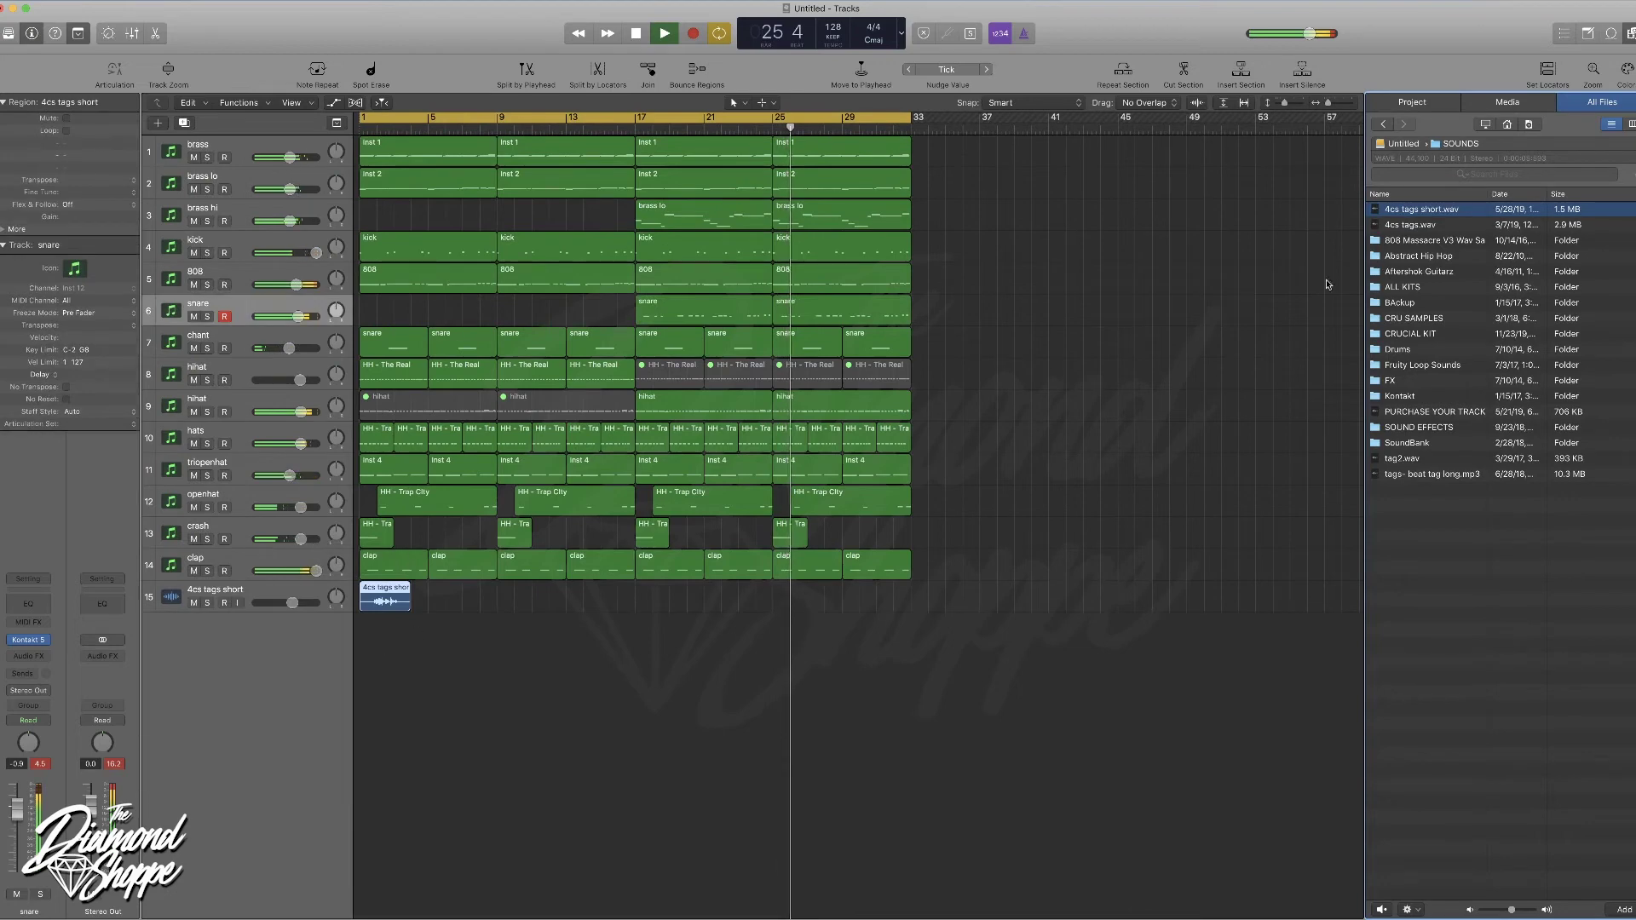
pyautogui.press('f')
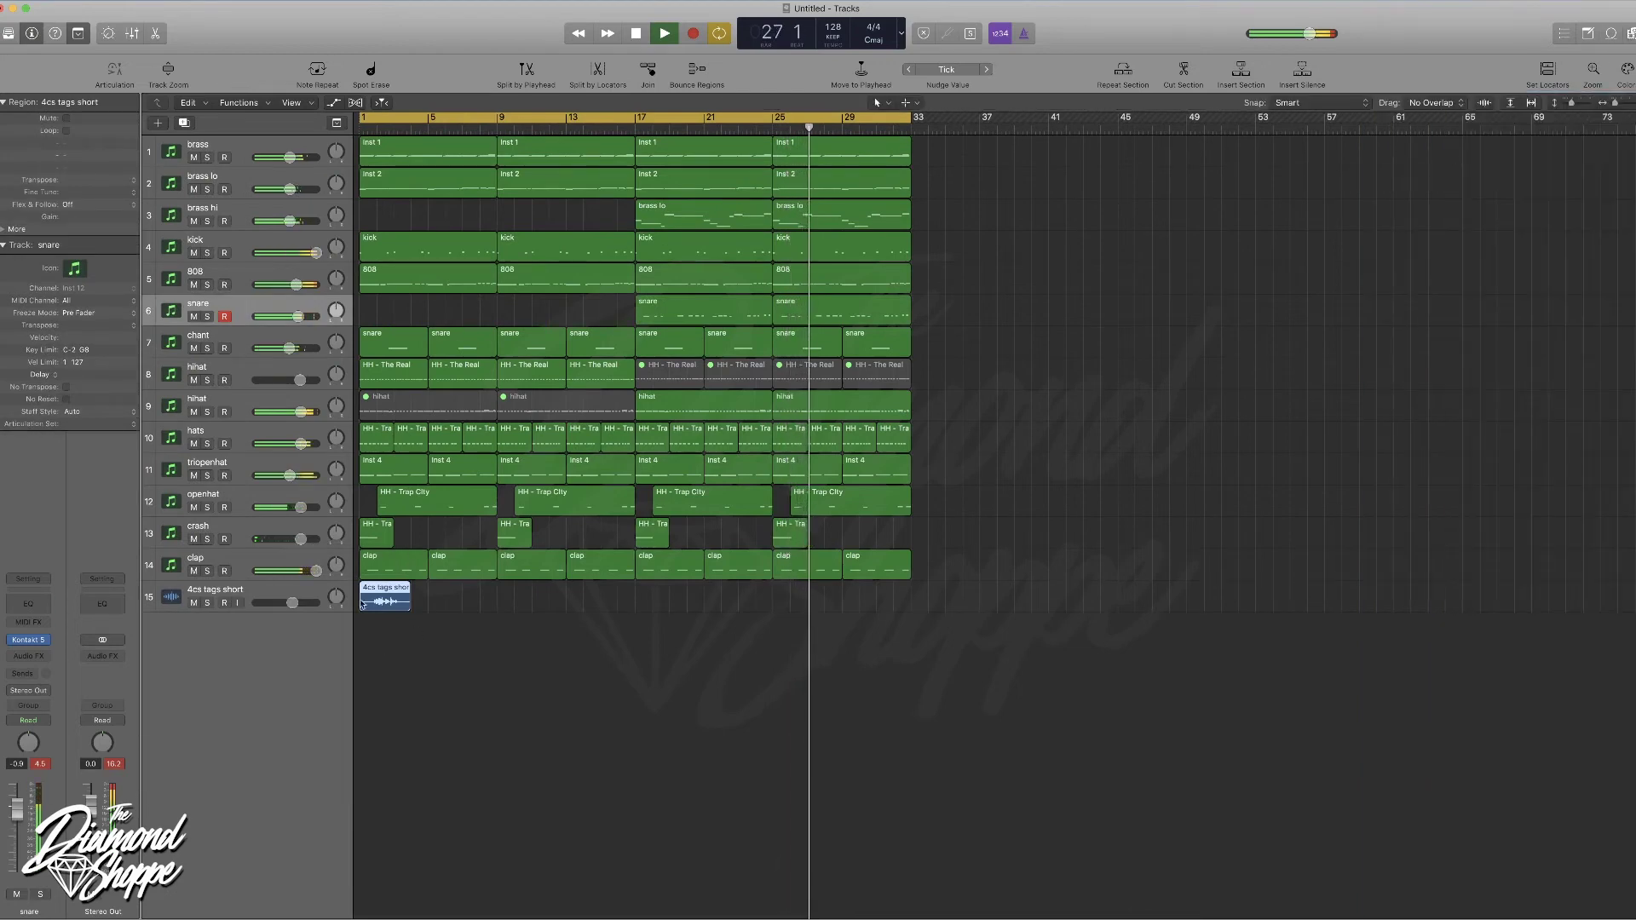
# - Set the tag track to Flex Time - Polyphonic and time-compress its region to about two and a half bars
pyautogui.click(270, 598)
pyautogui.click(356, 103)
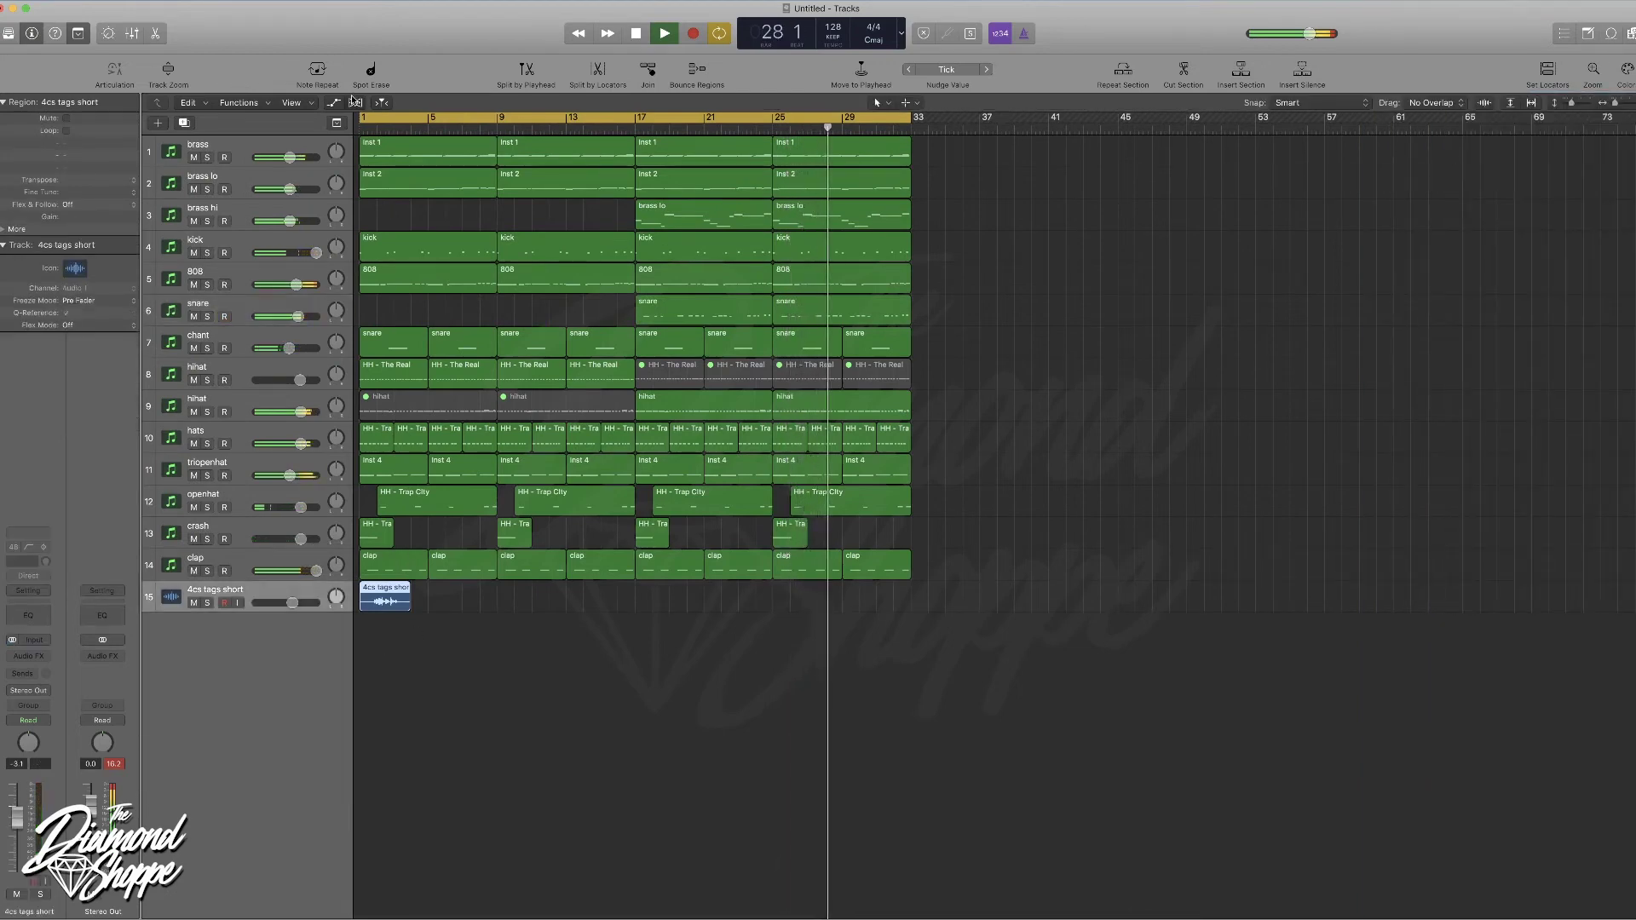
pyautogui.click(257, 859)
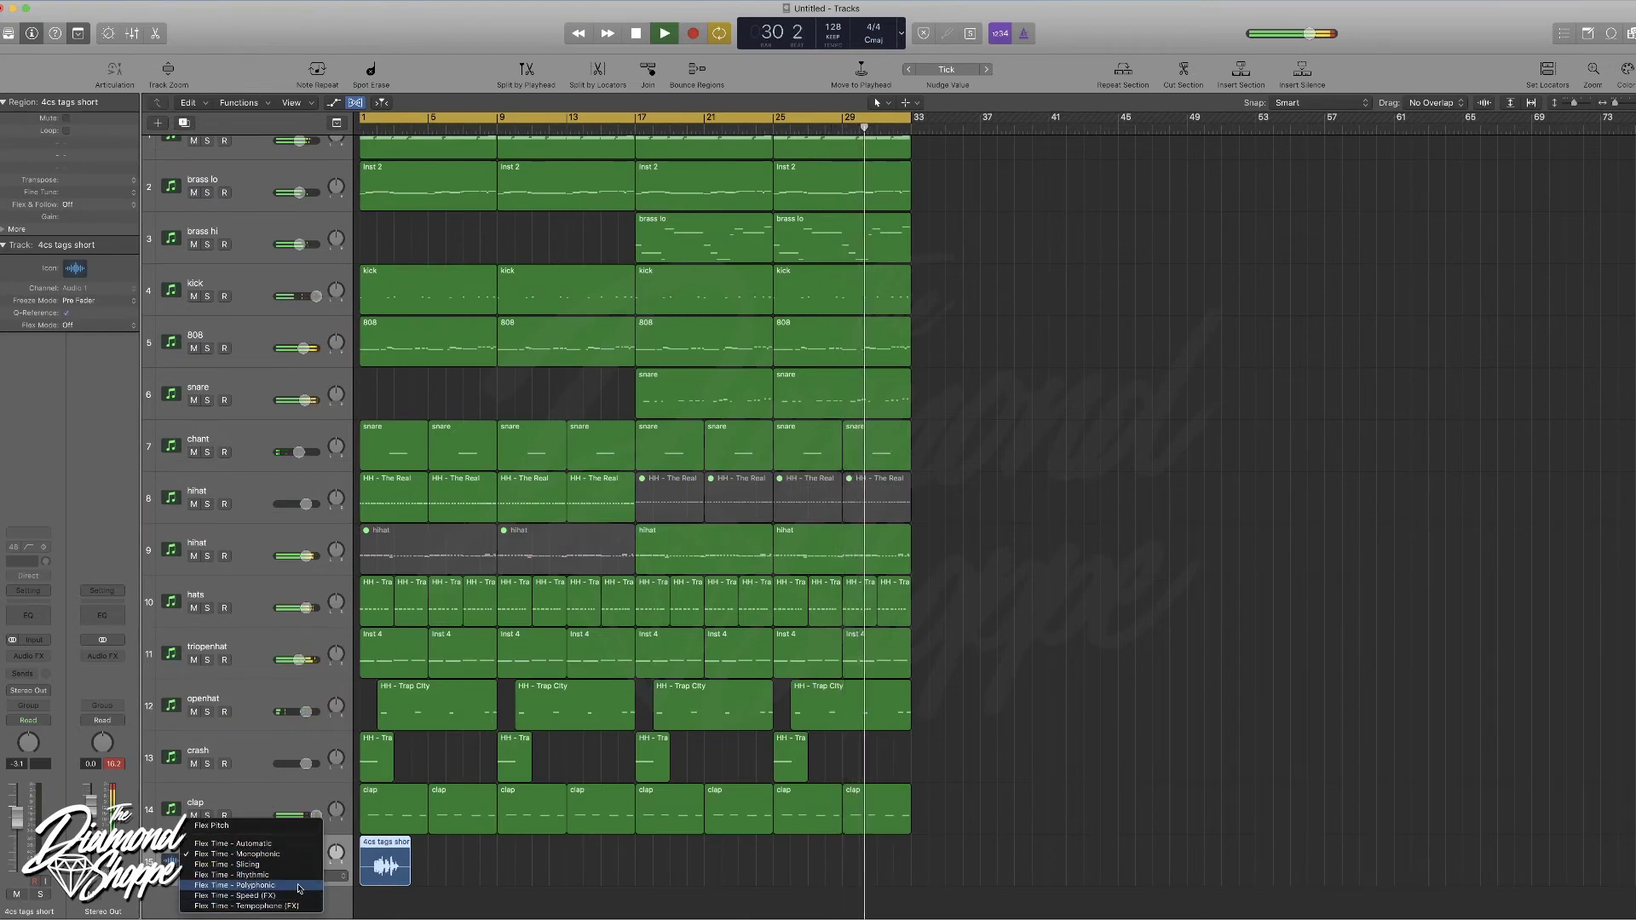
pyautogui.click(247, 853)
pyautogui.moveTo(412, 842)
pyautogui.mouseDown()
pyautogui.moveTo(426, 842)
pyautogui.moveTo(399, 842)
pyautogui.moveTo(426, 841)
pyautogui.moveTo(396, 842)
pyautogui.mouseUp()
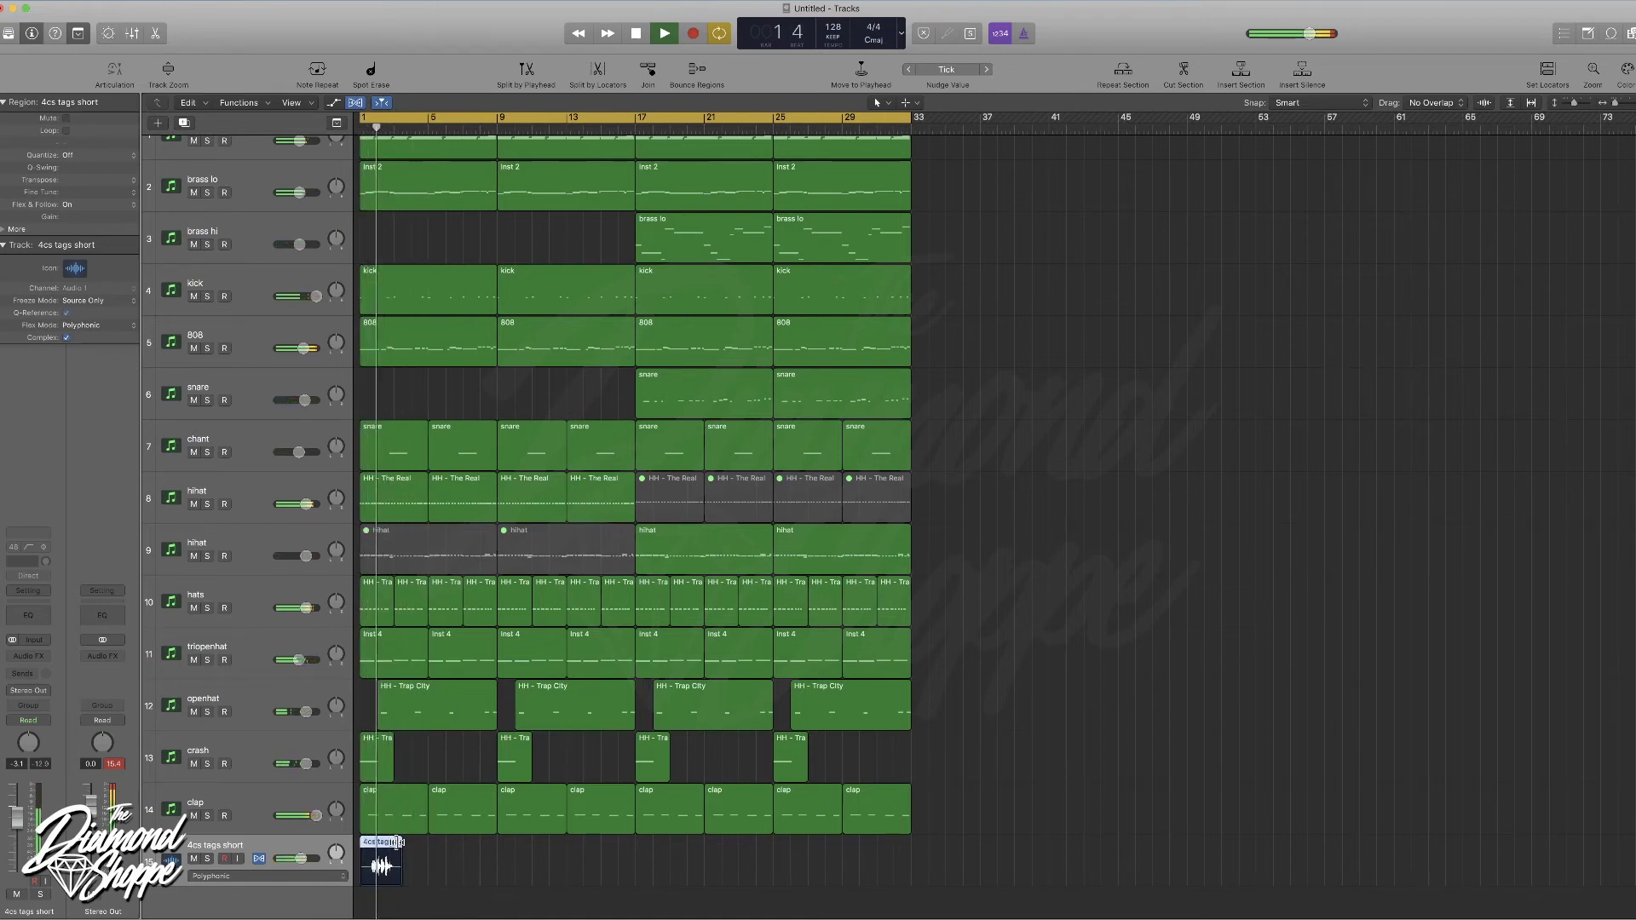
# - Set the tag track's volume to -2.4 dB and lower all instrument track faders together by 1.7 dB in the Mixer
pyautogui.moveTo(300, 858)
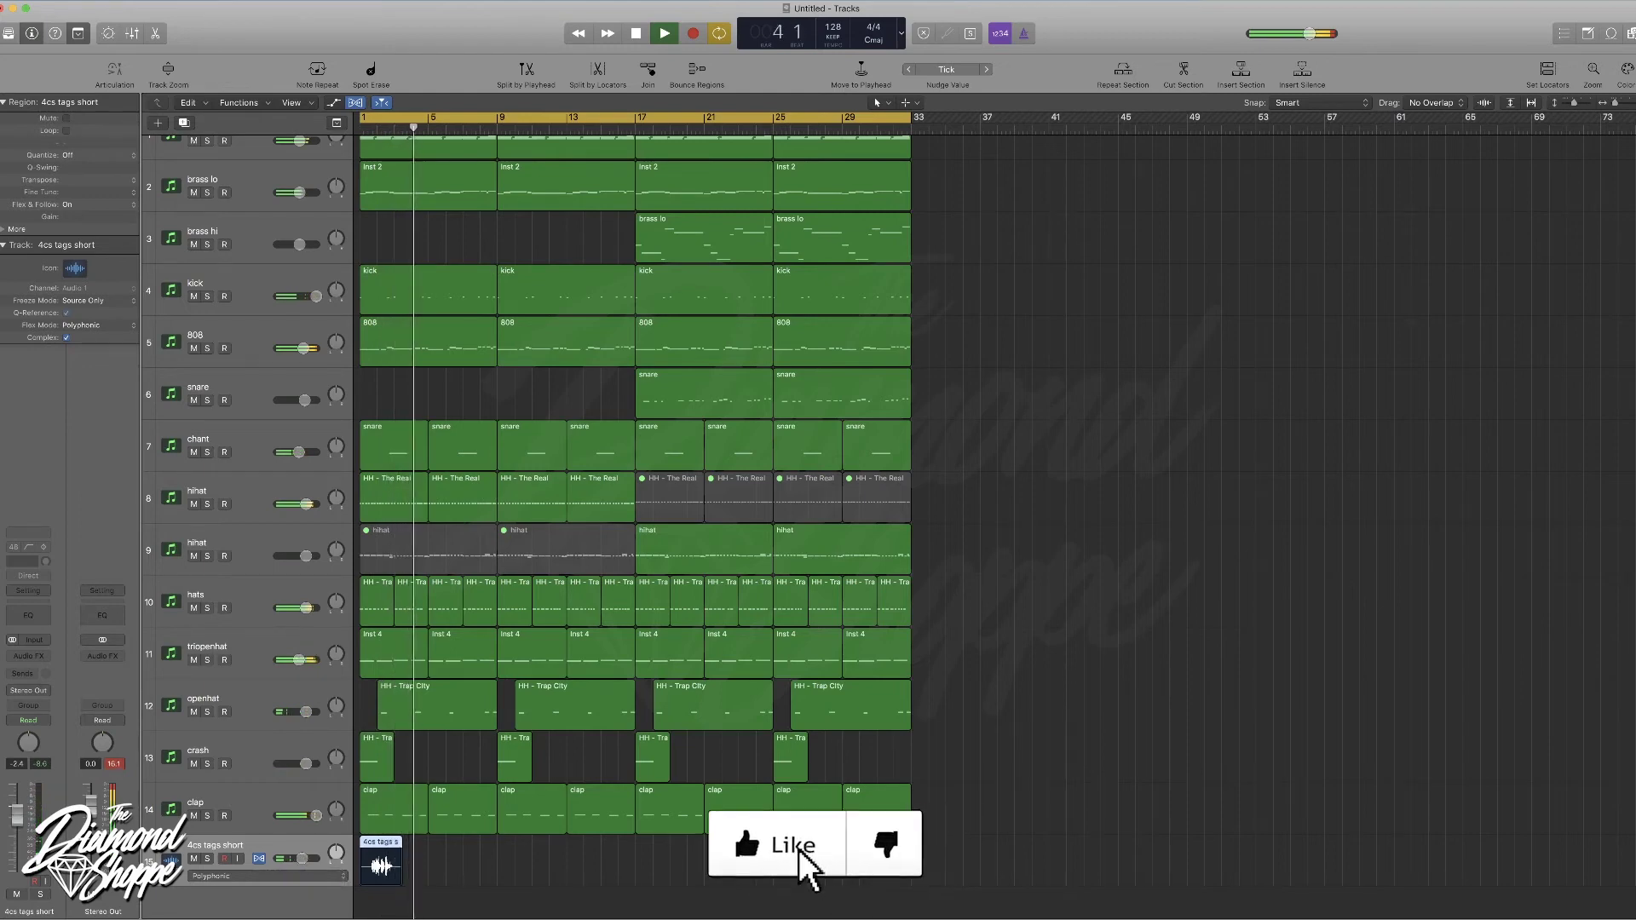
pyautogui.press('x')
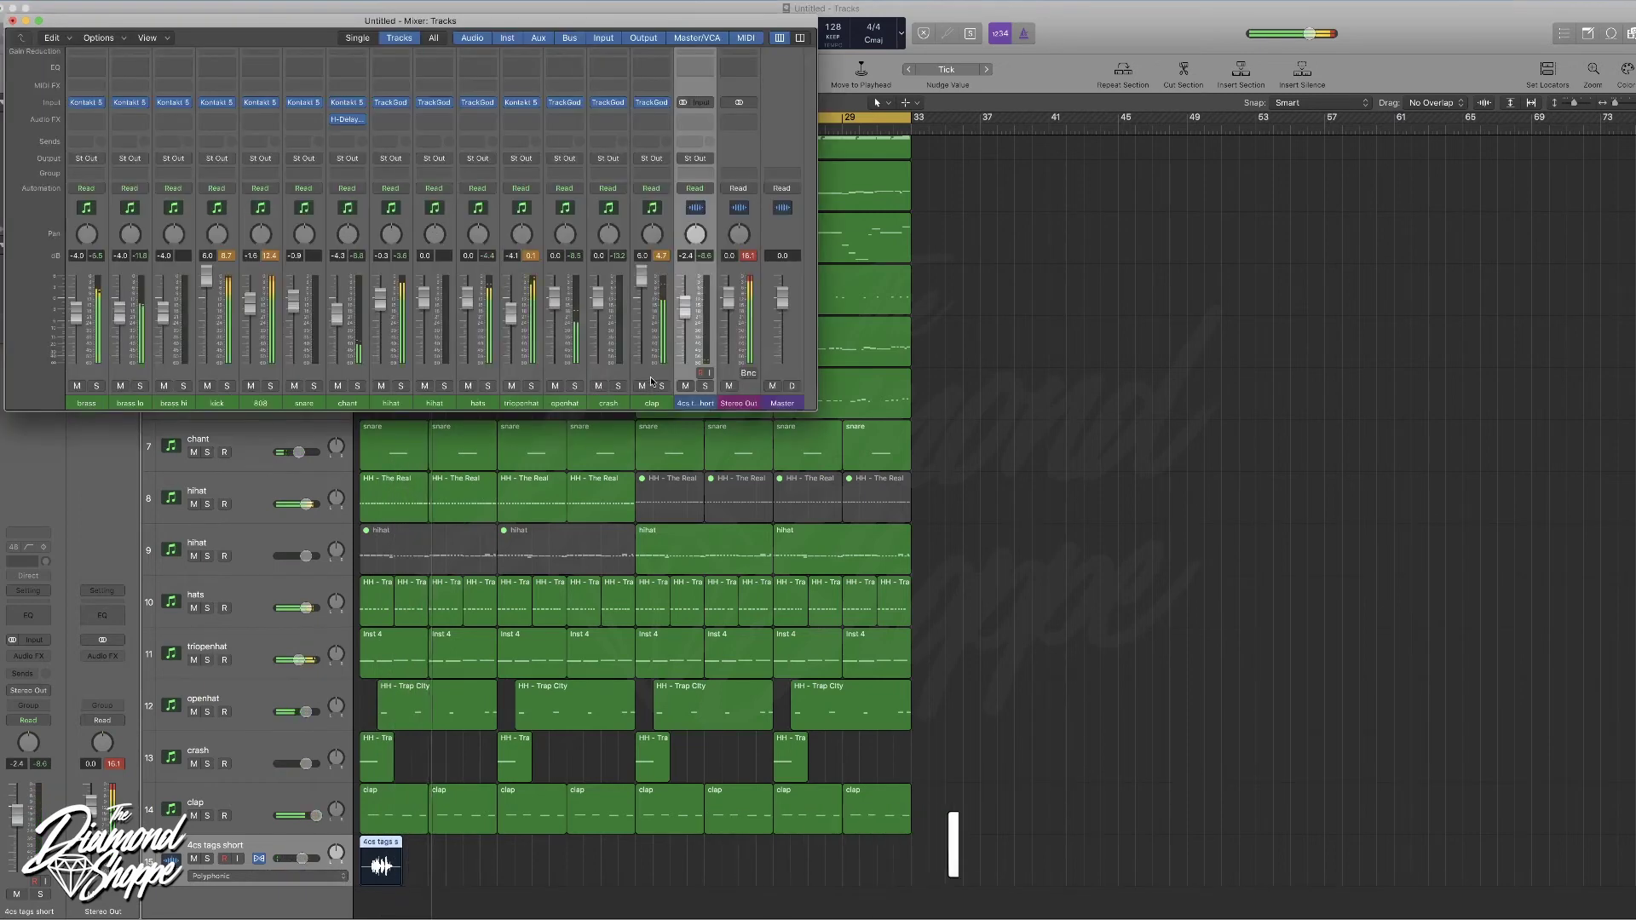
pyautogui.click(666, 399)
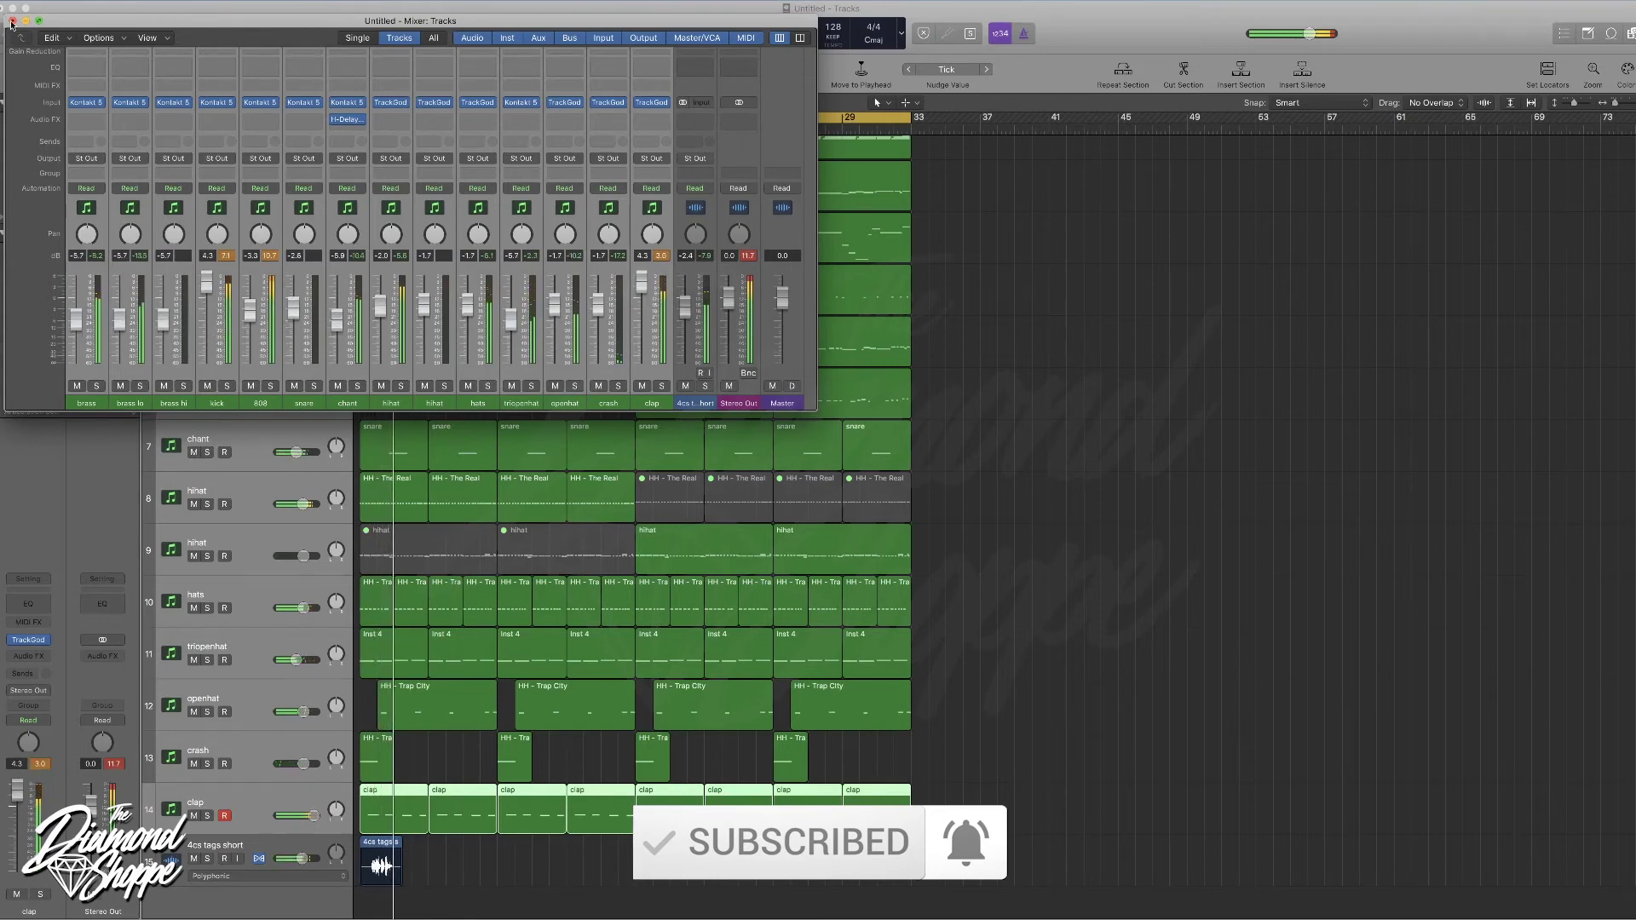
pyautogui.press('super+w')
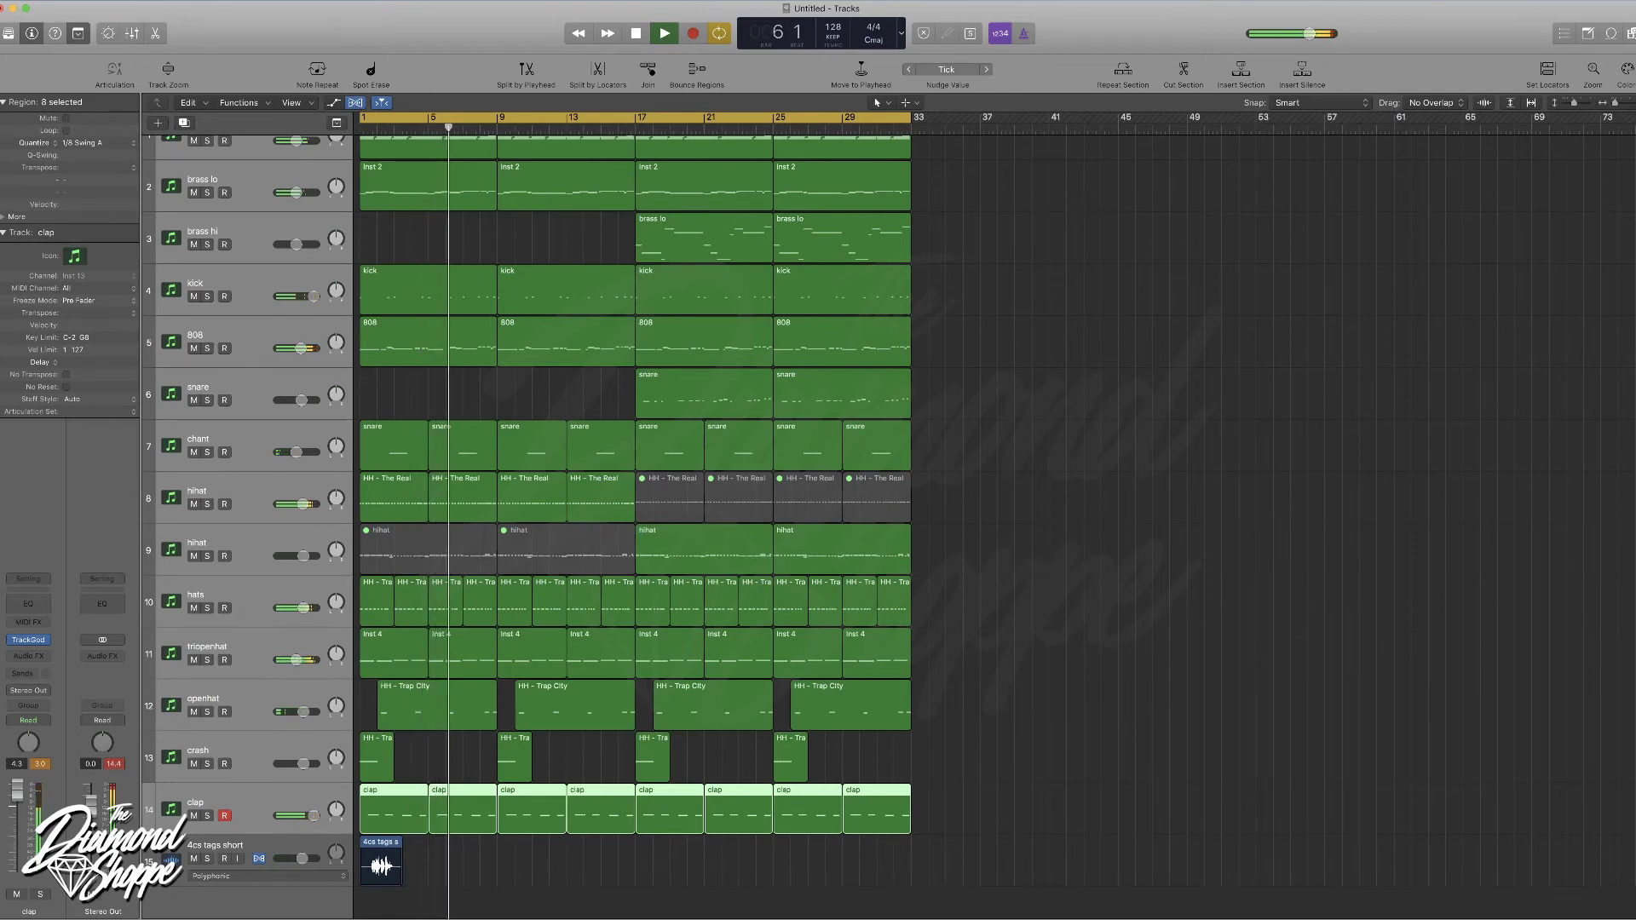
# - Turn off the flex view and add a new software instrument track below the clap track
pyautogui.press('f')
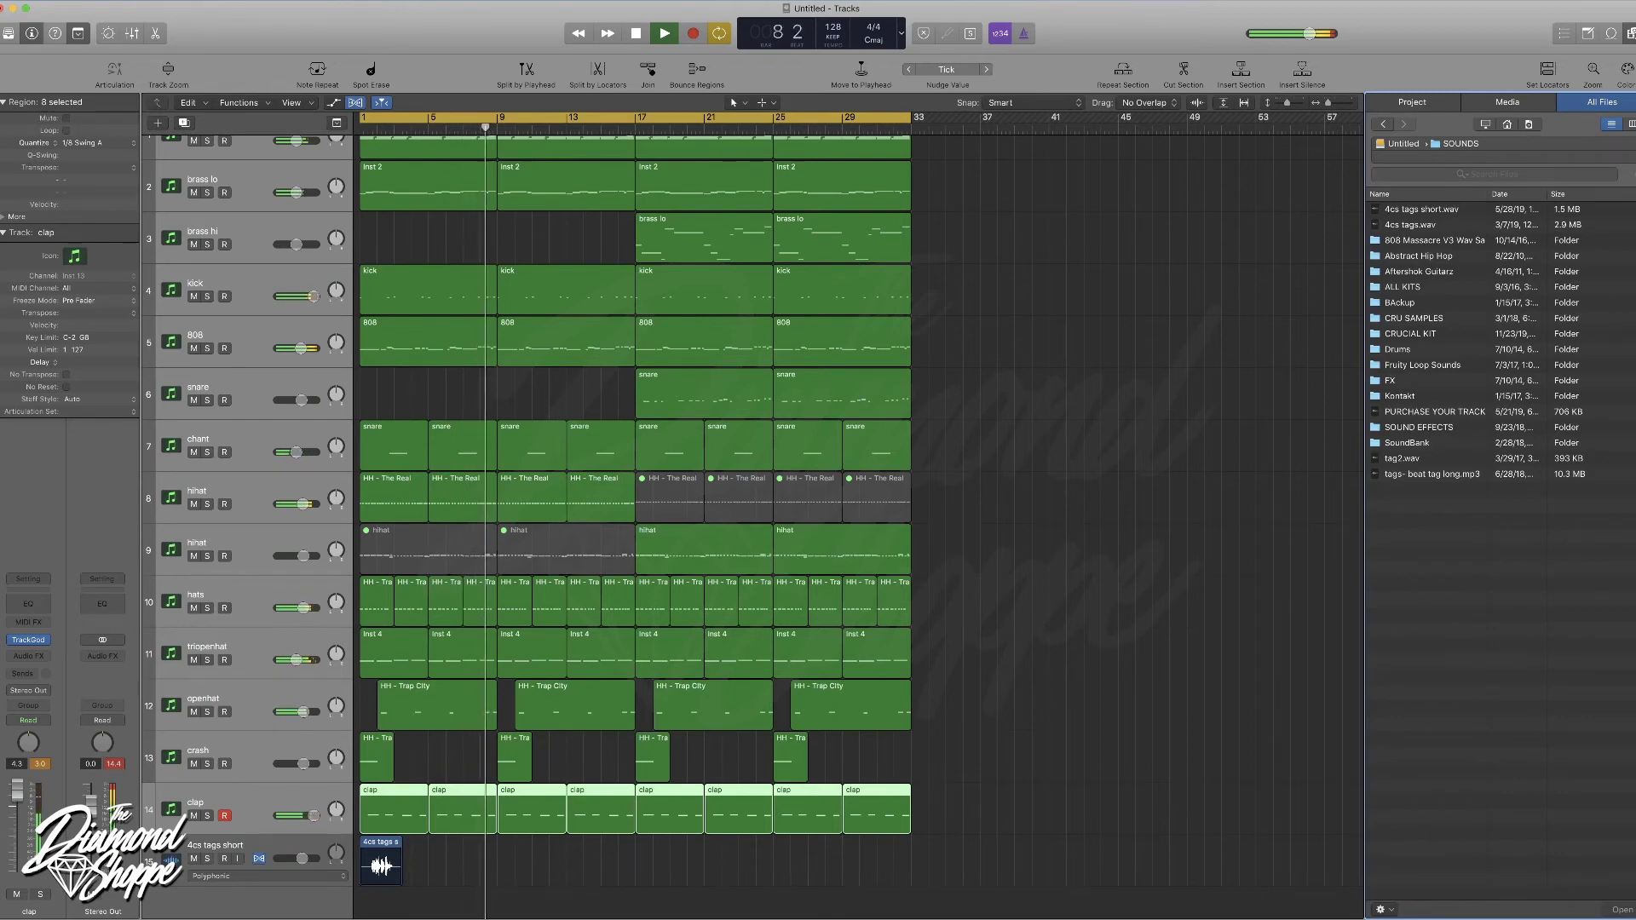
pyautogui.press('f')
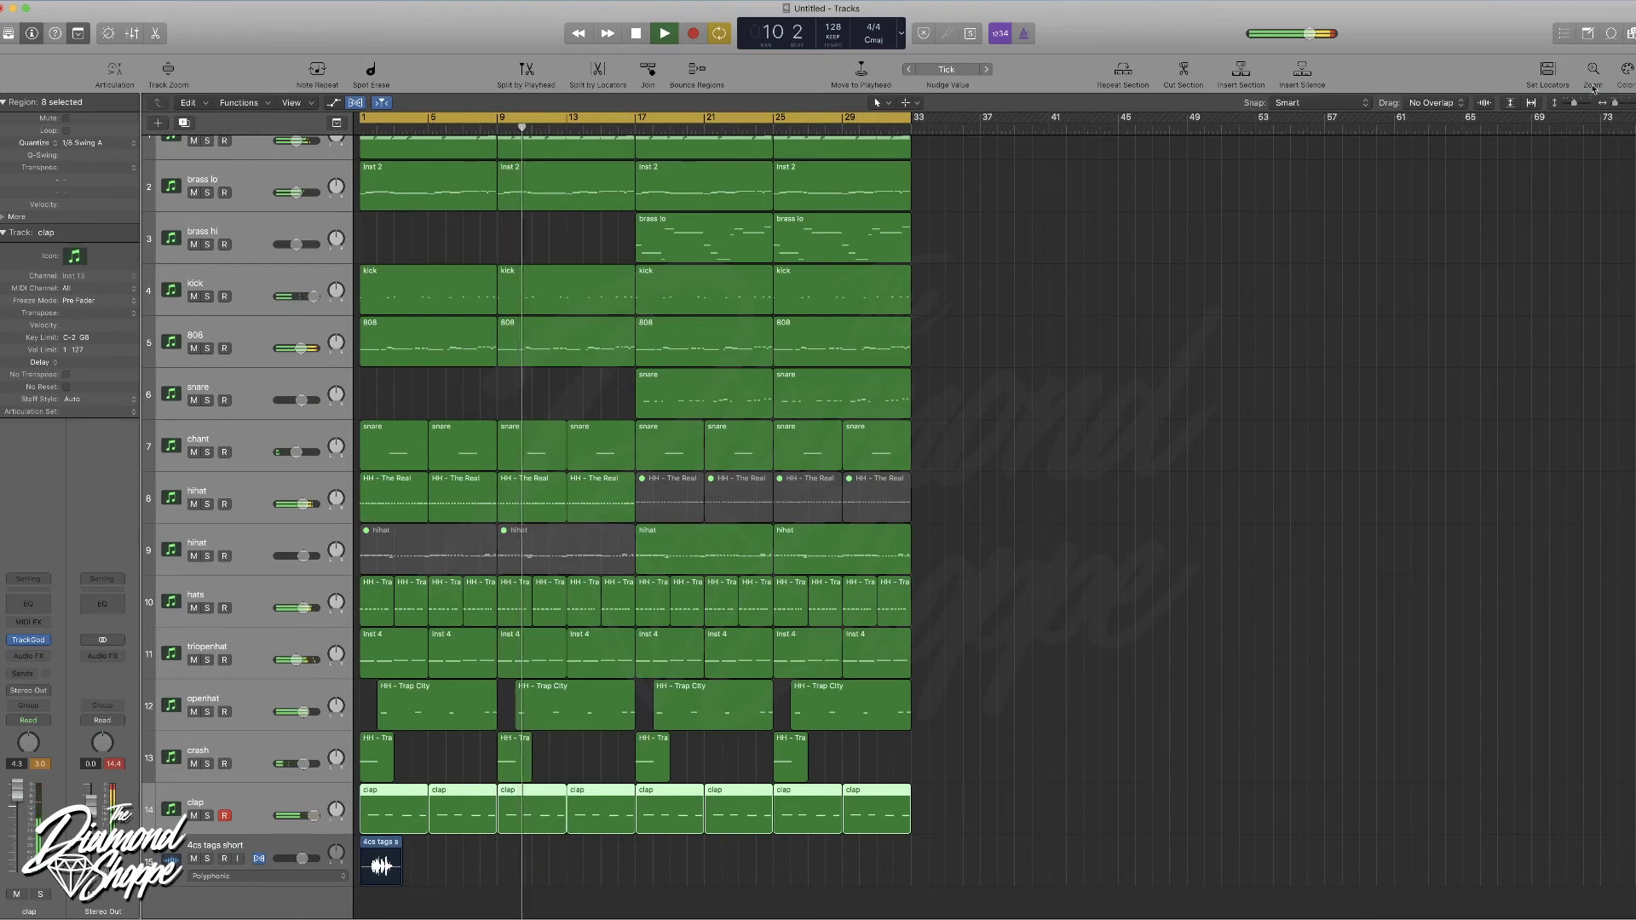
pyautogui.click(359, 103)
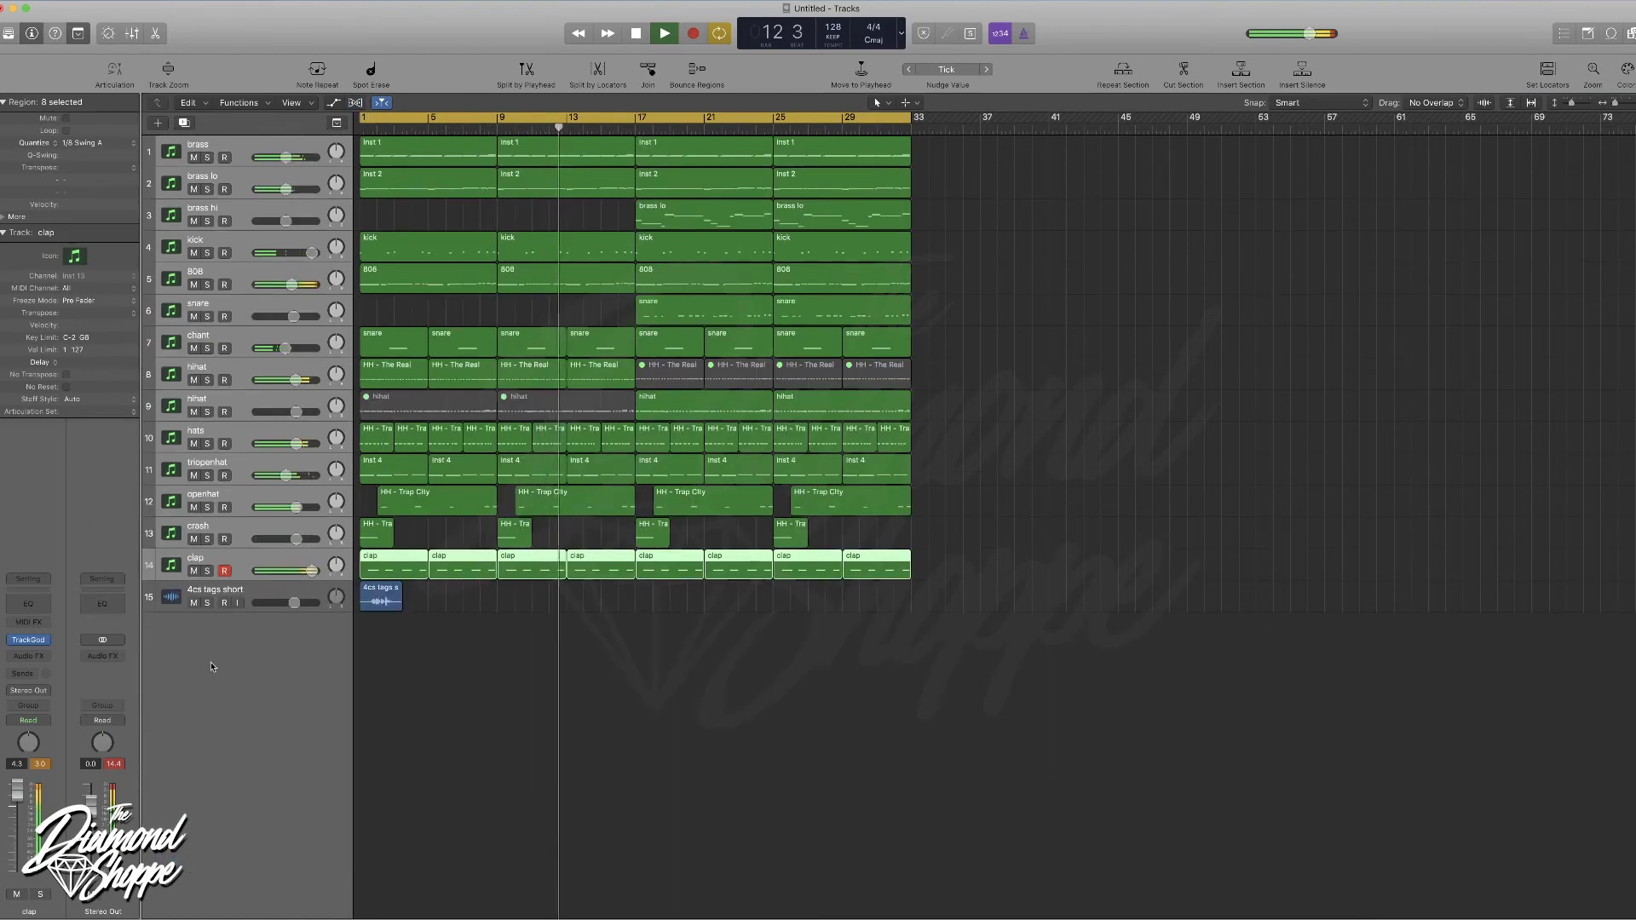
pyautogui.click(158, 122)
pyautogui.click(1019, 214)
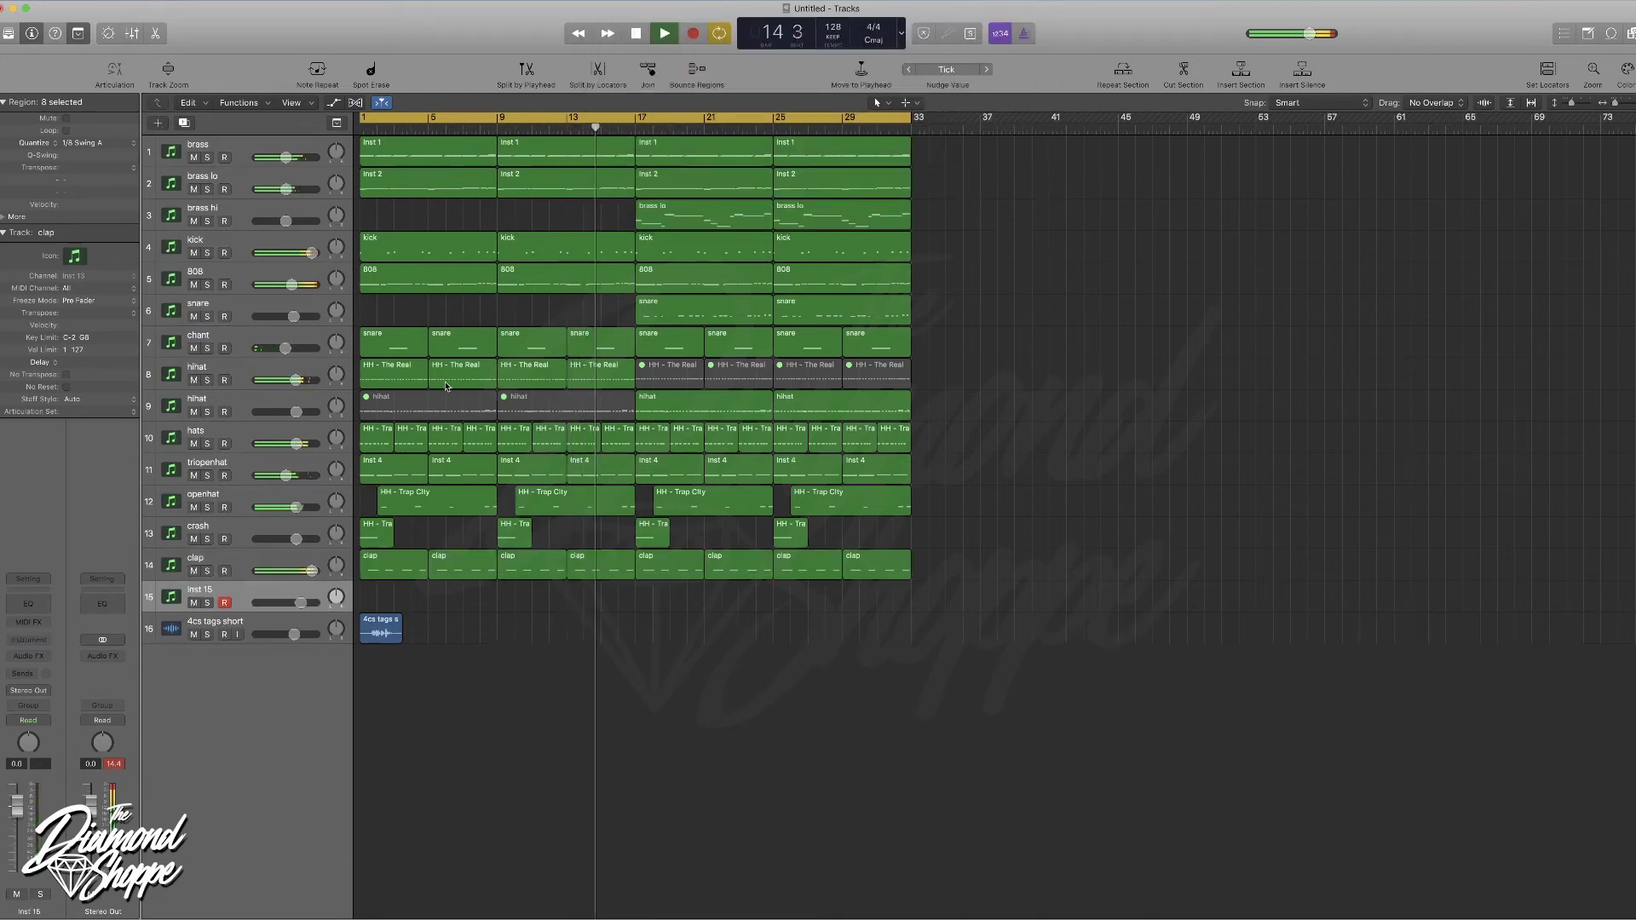
# - Load the FabFilter FF Twin 2 synthesizer as the new track's instrument
pyautogui.click(47, 661)
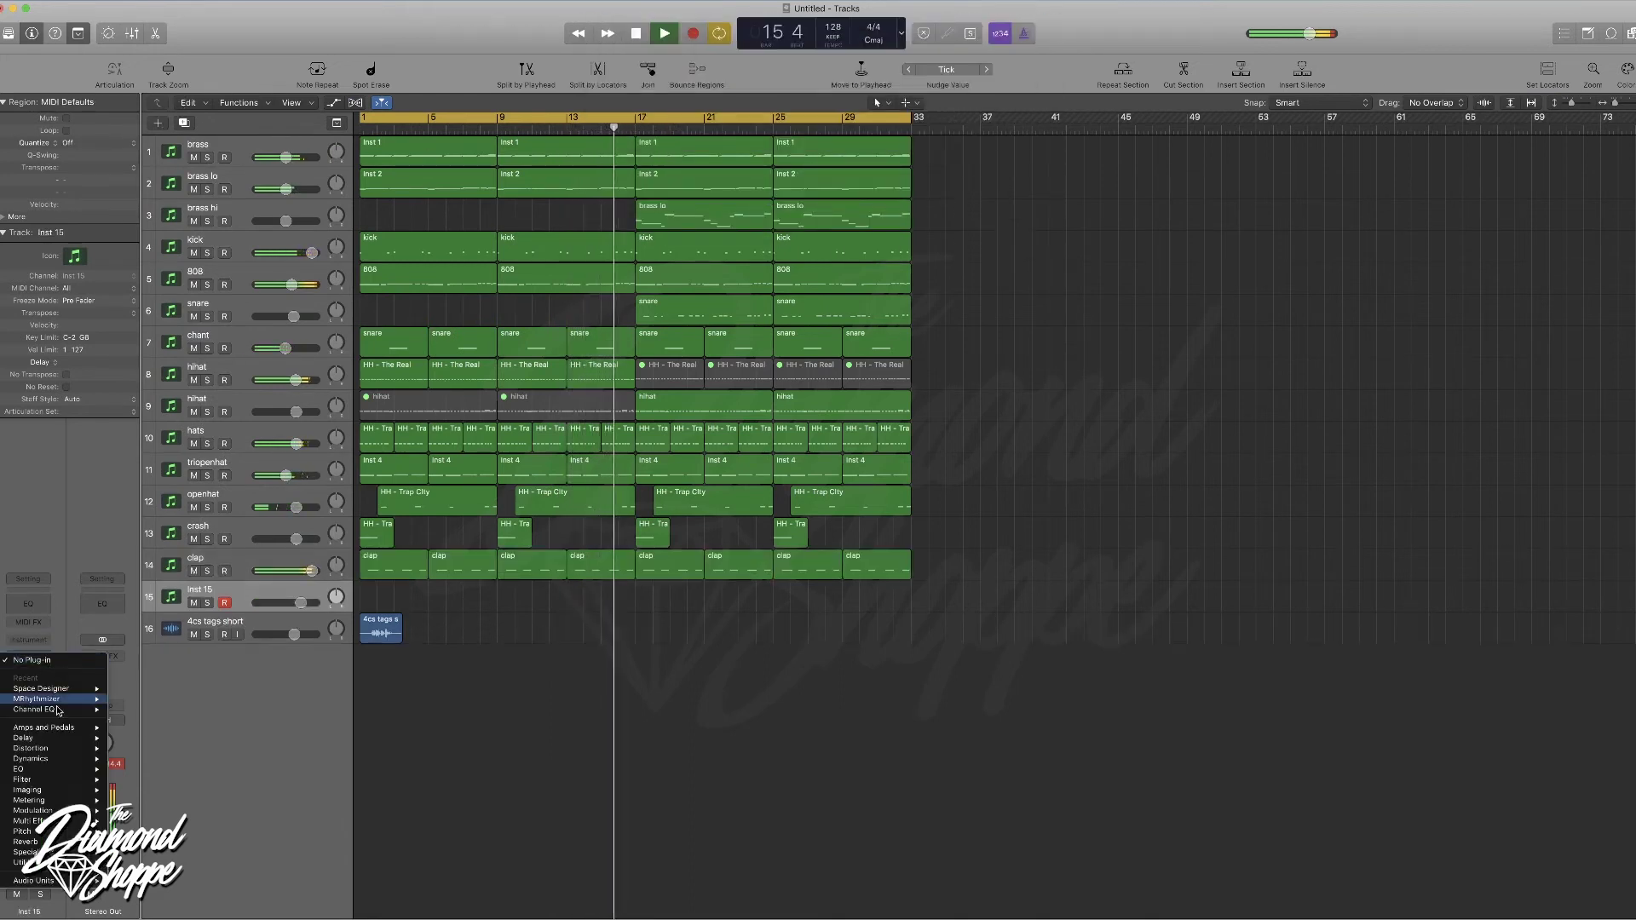
pyautogui.click(47, 641)
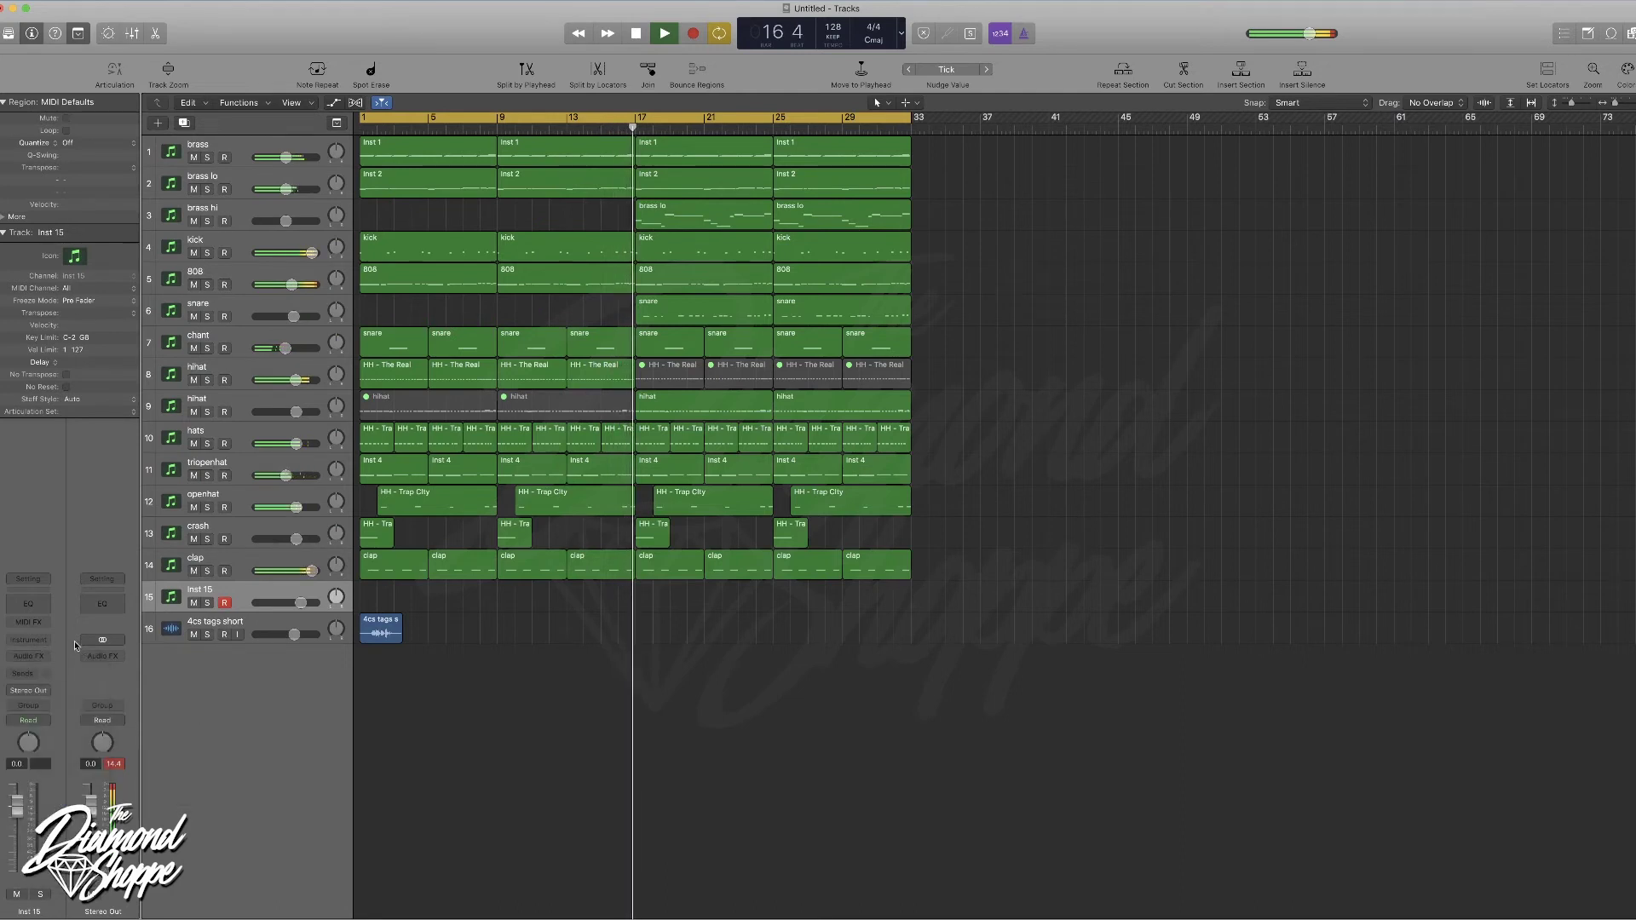
pyautogui.click(49, 644)
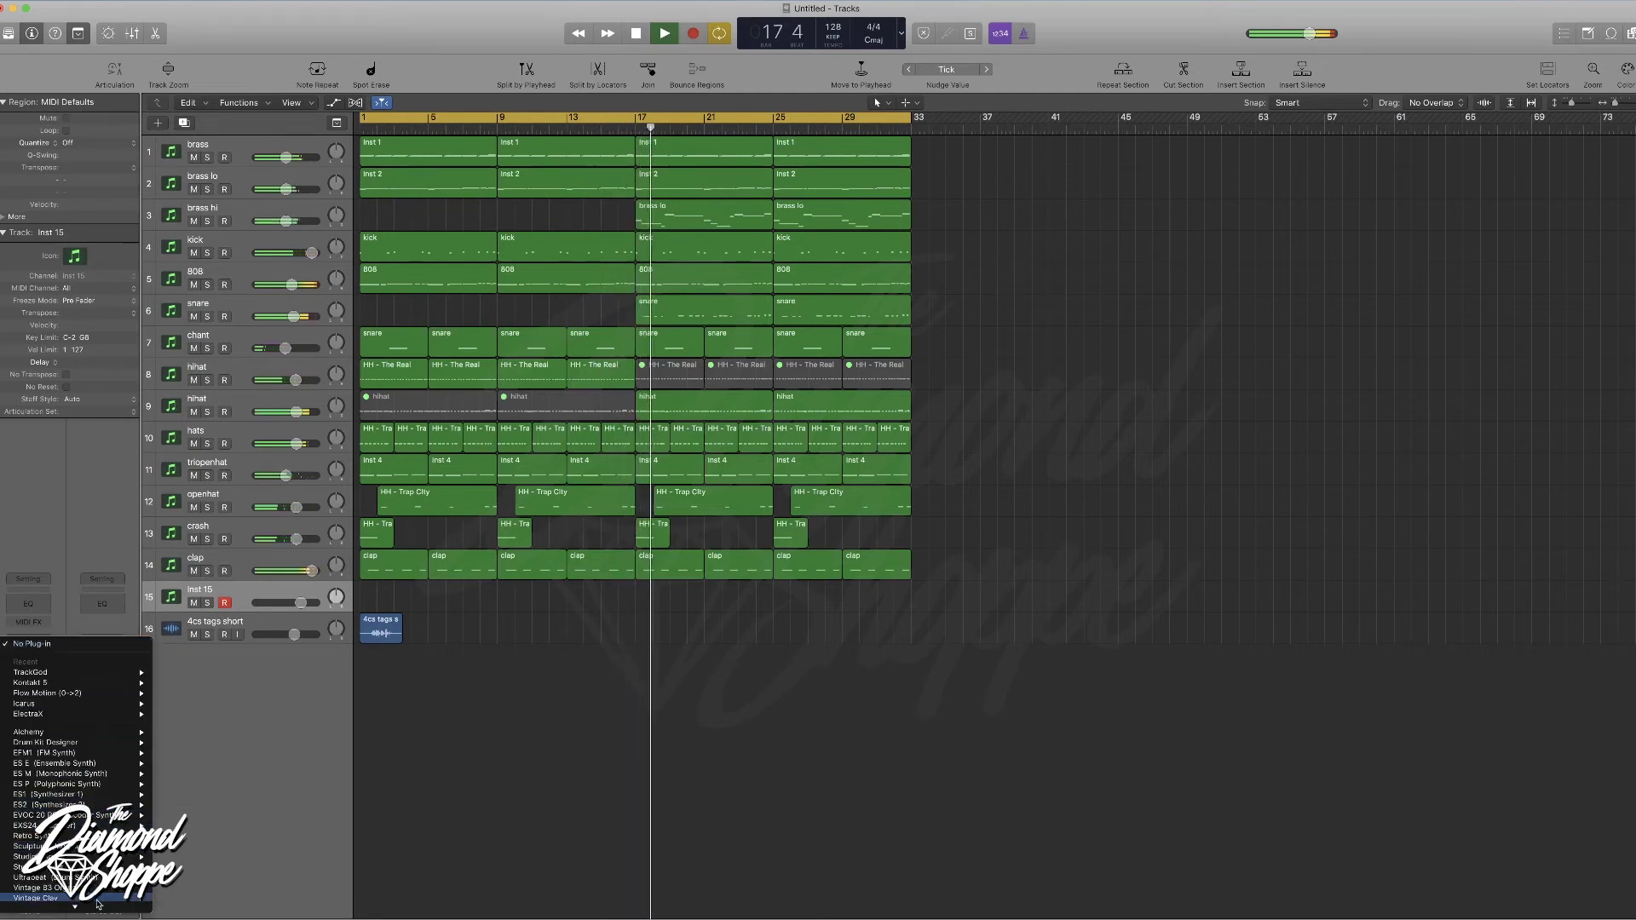
pyautogui.moveTo(110, 896)
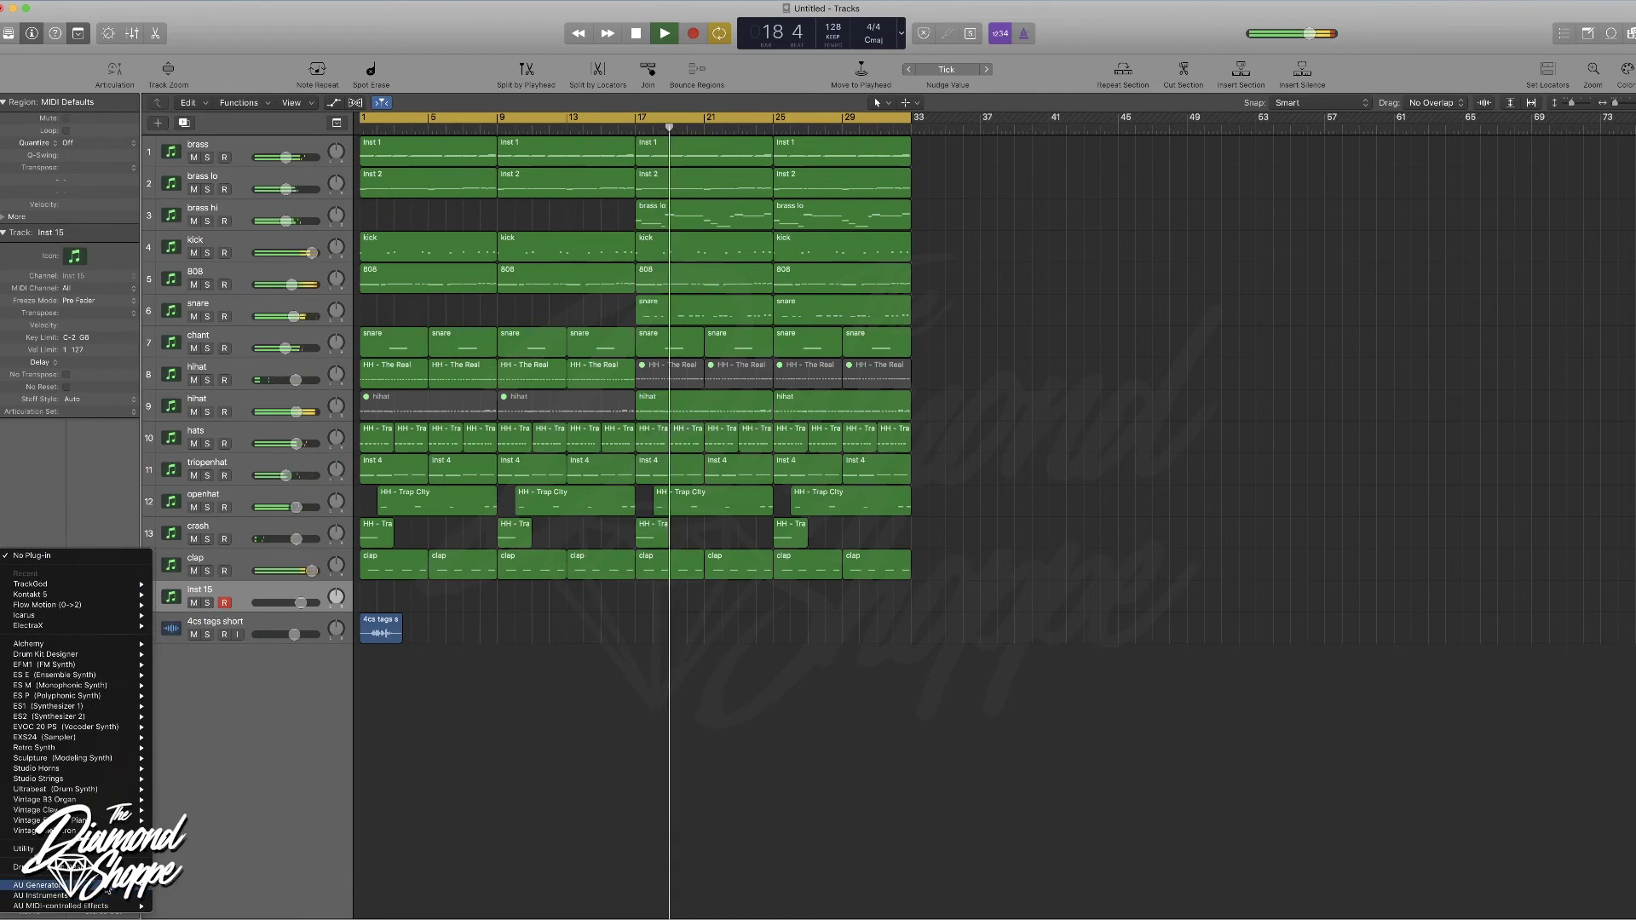
pyautogui.moveTo(236, 828)
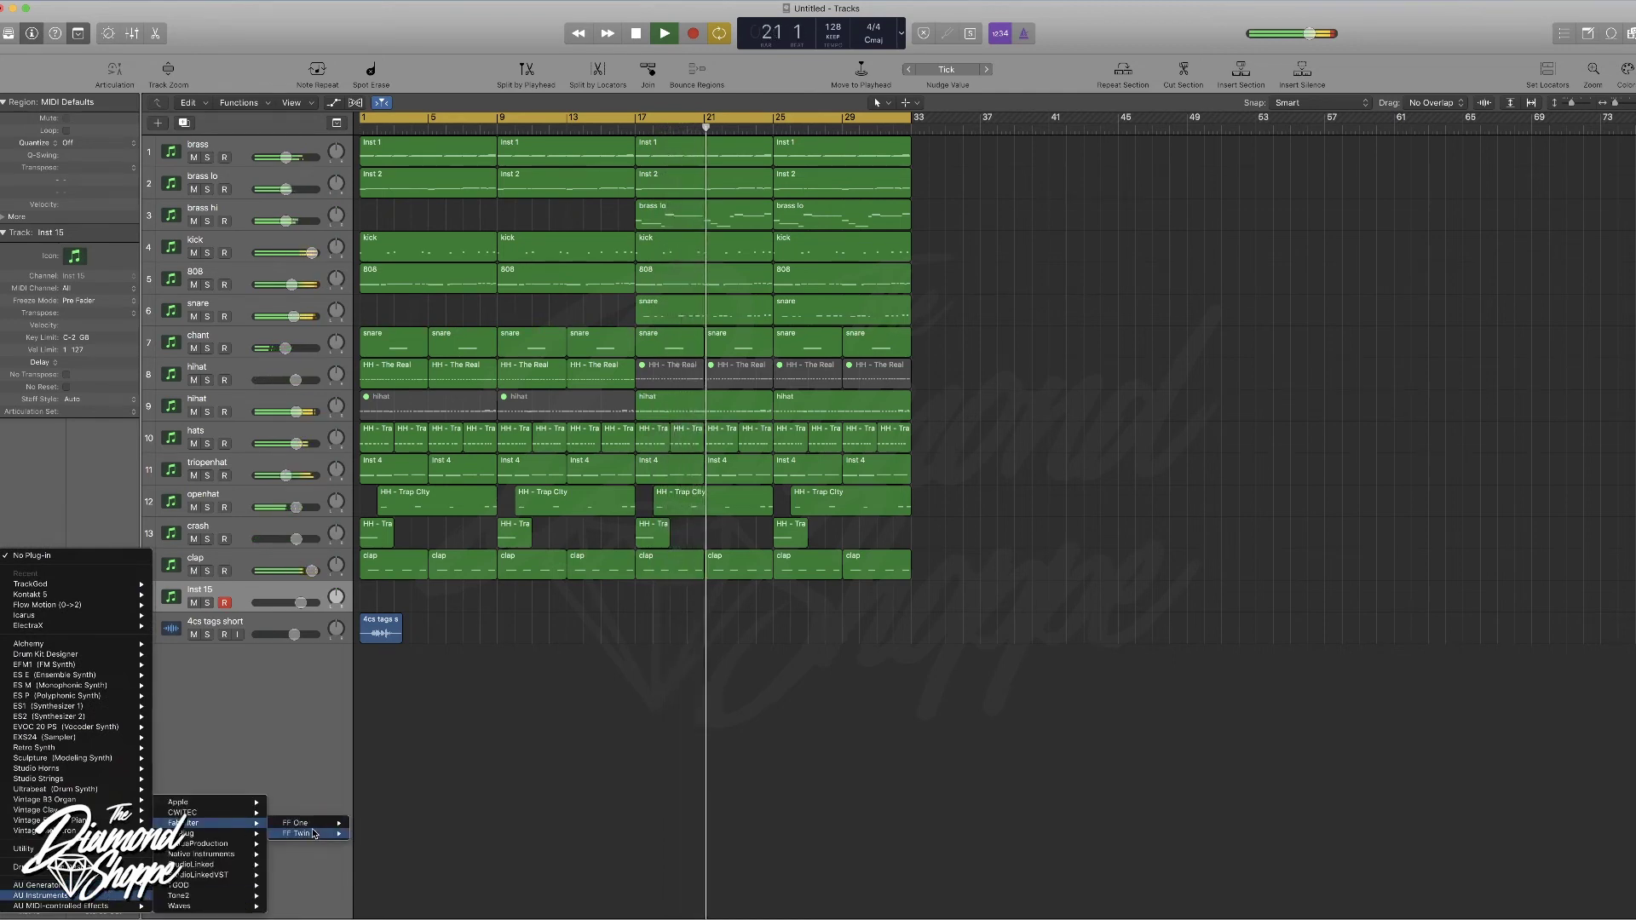
pyautogui.click(376, 823)
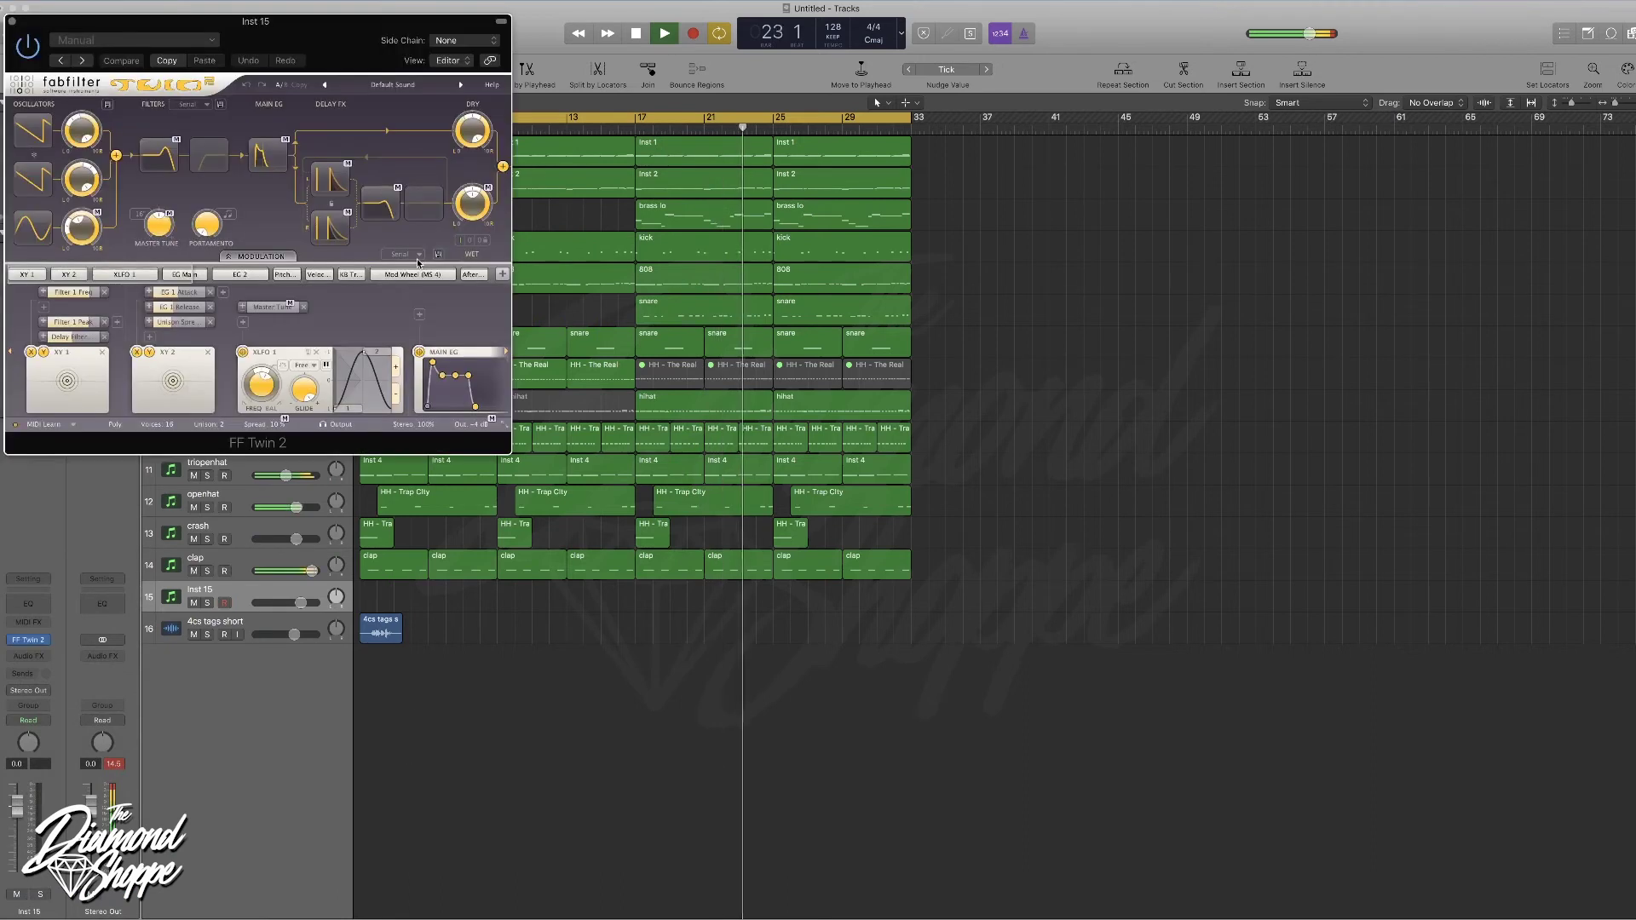
# - Audition FF Twin 2's Chimes presets from Aluminum Bells -O through Belles DJM, and load BellString DJM
pyautogui.click(439, 86)
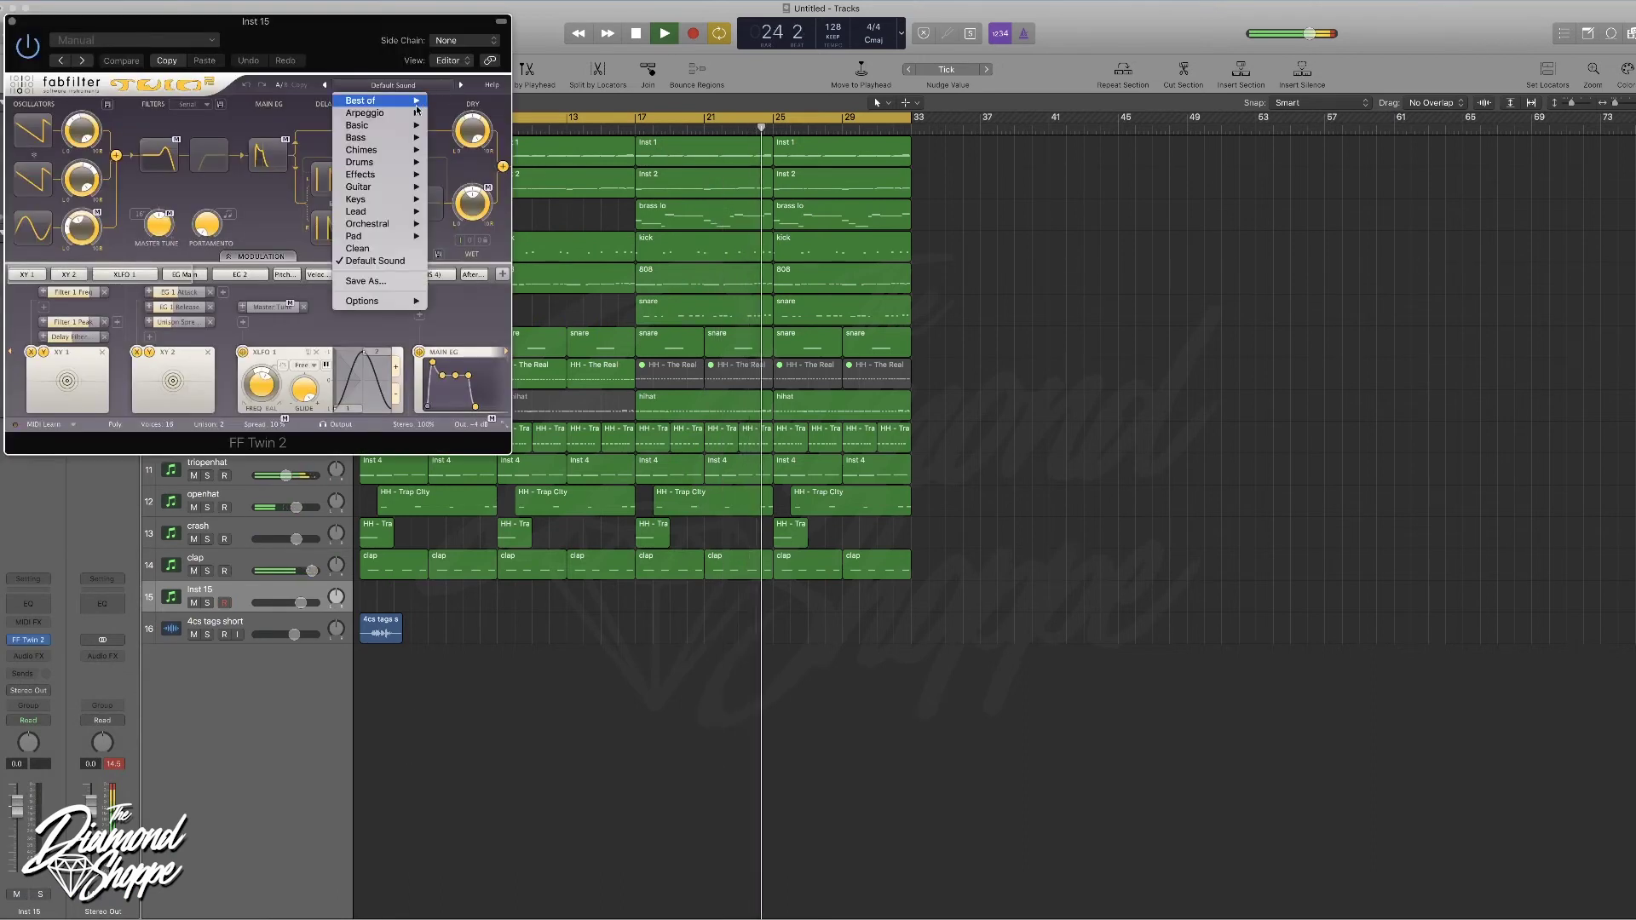
pyautogui.click(440, 151)
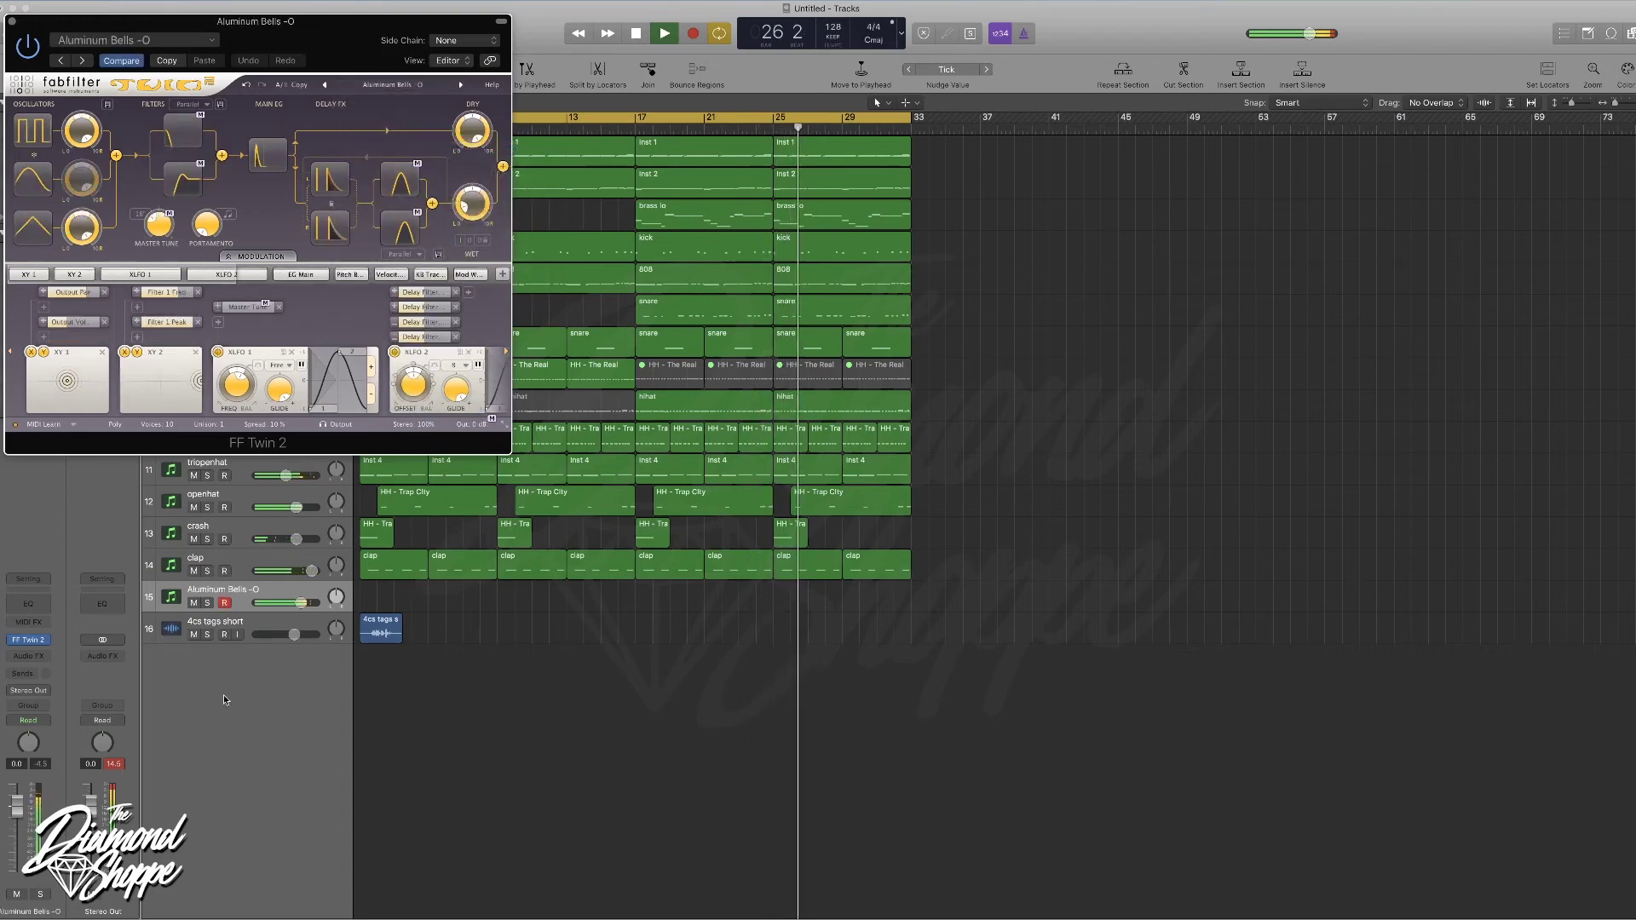
pyautogui.click(461, 86)
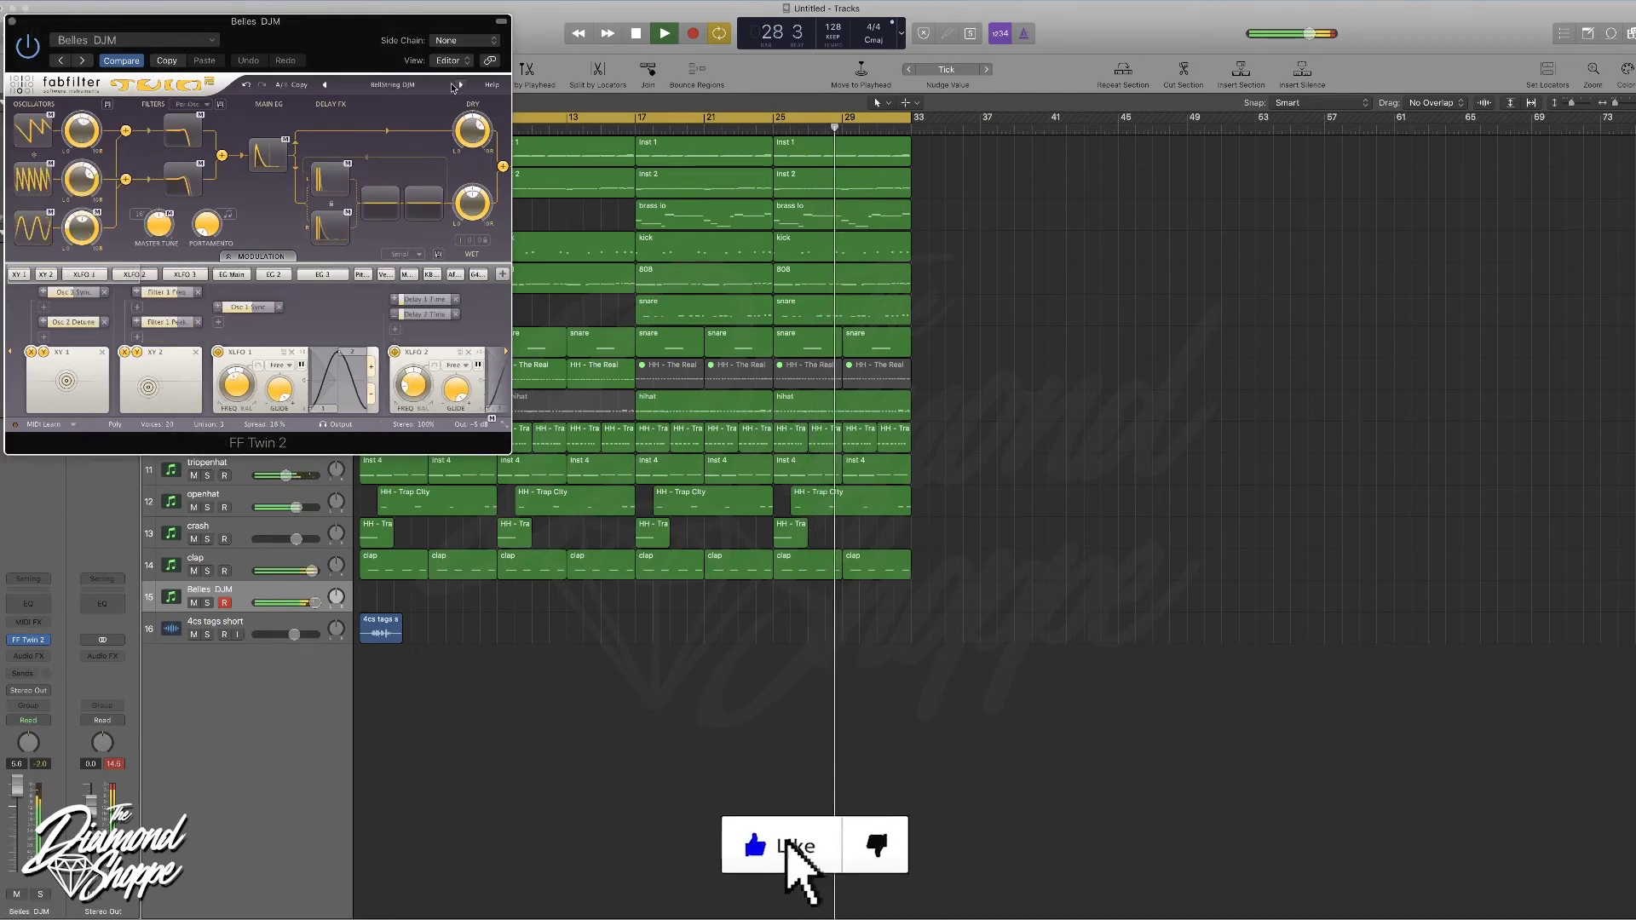
pyautogui.click(325, 85)
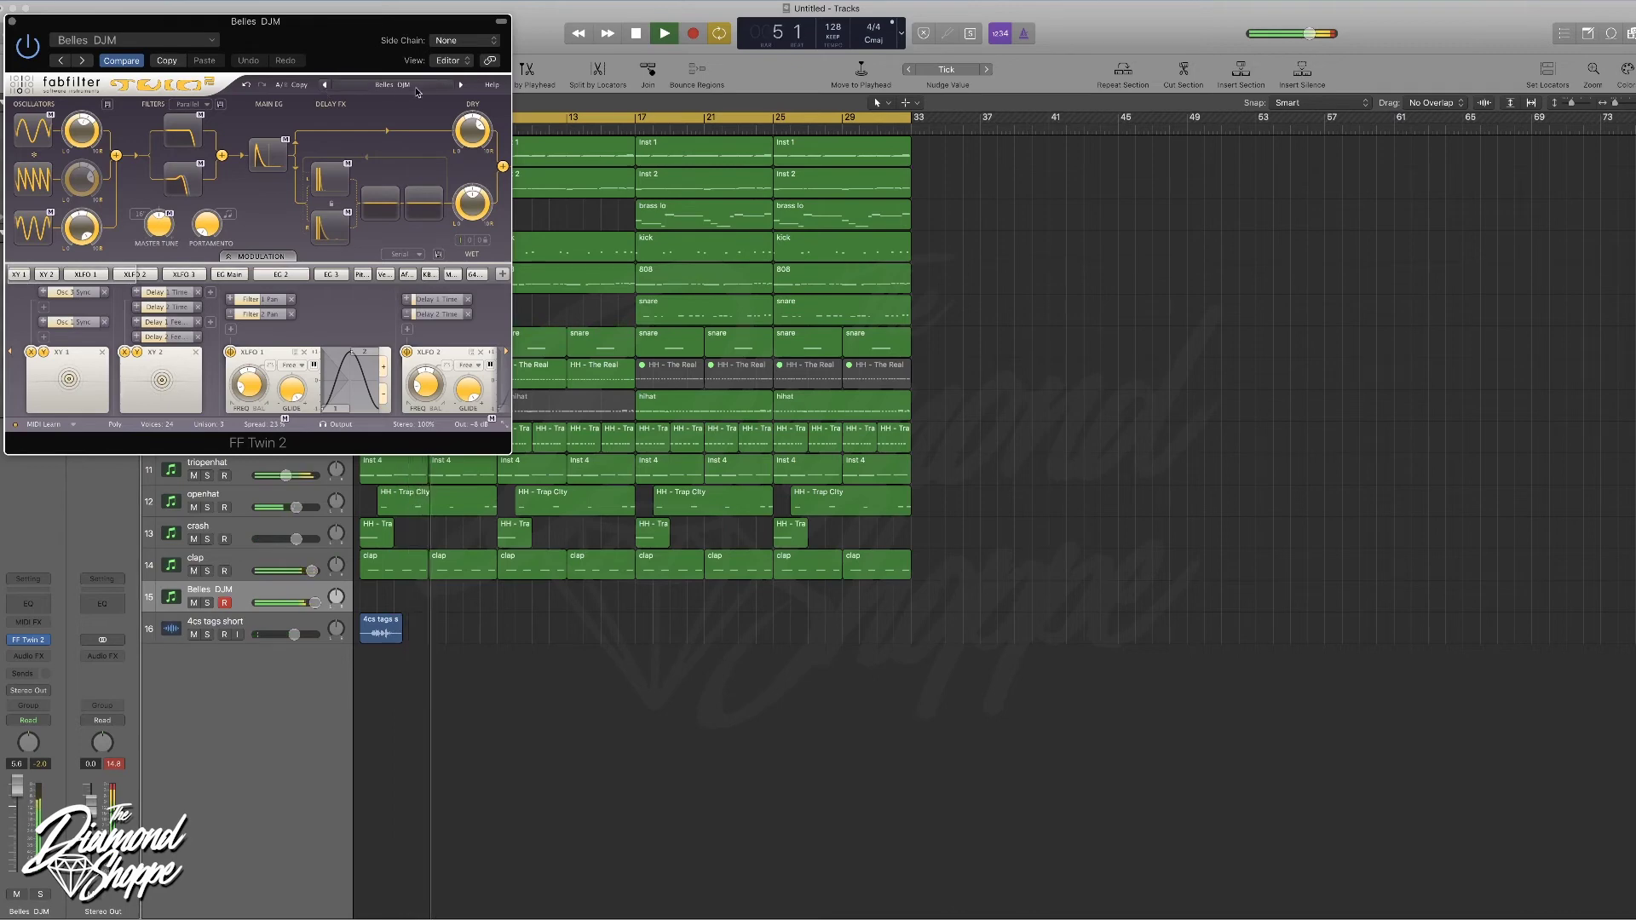
pyautogui.click(463, 86)
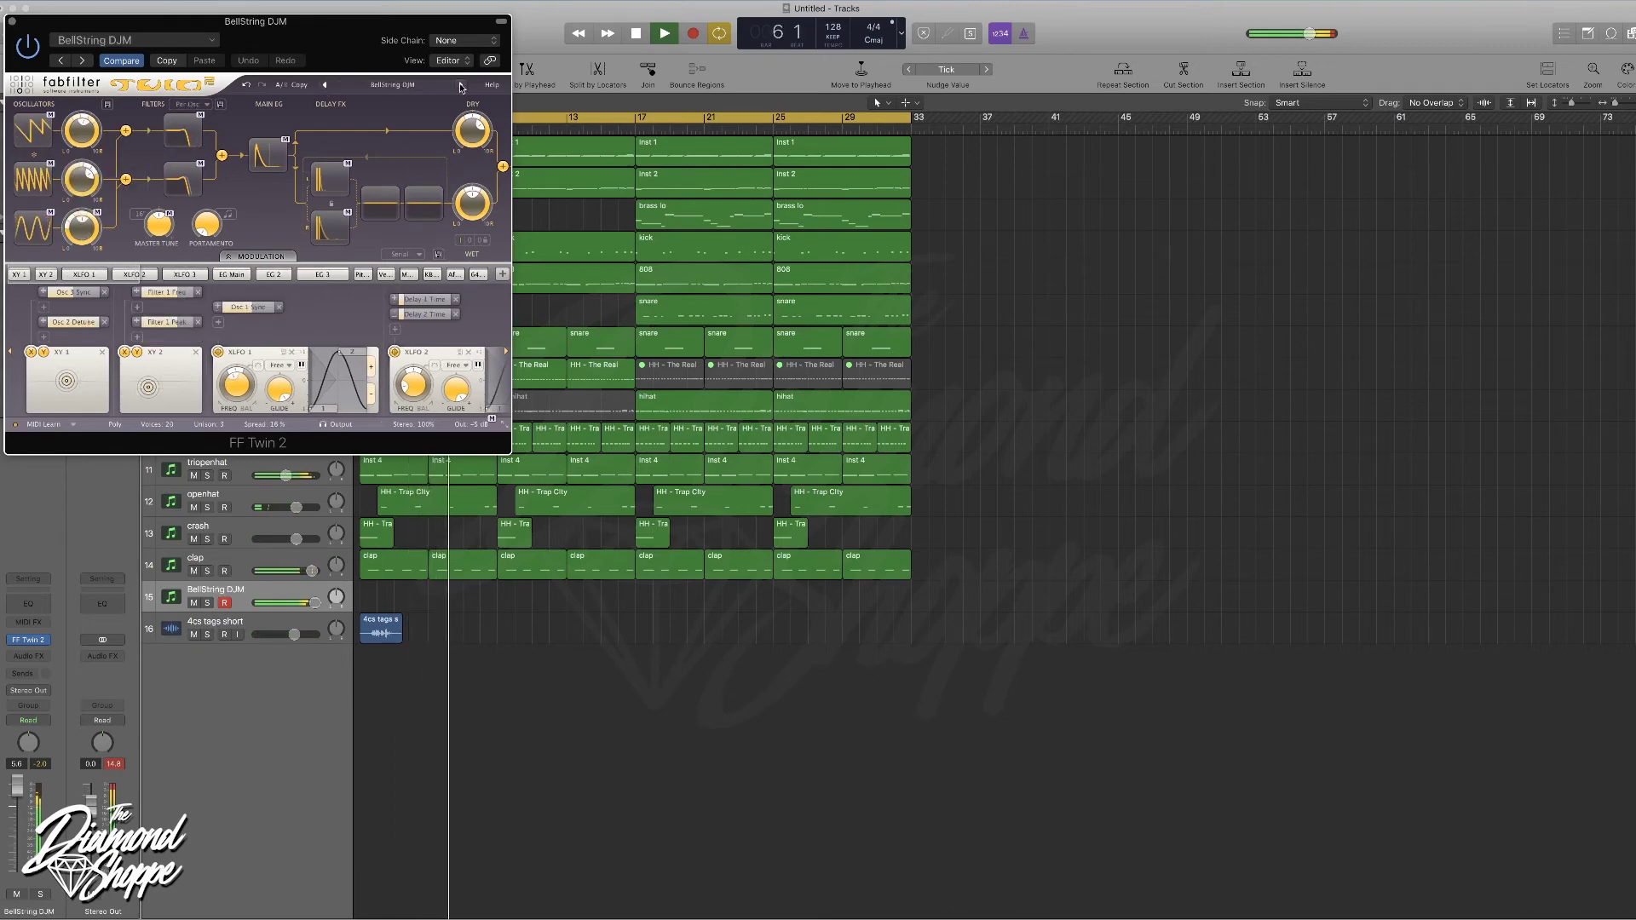
# - Audition FF Twin 2's remaining Chimes presets up to Computer Bell DJM and stop playback
pyautogui.click(461, 85)
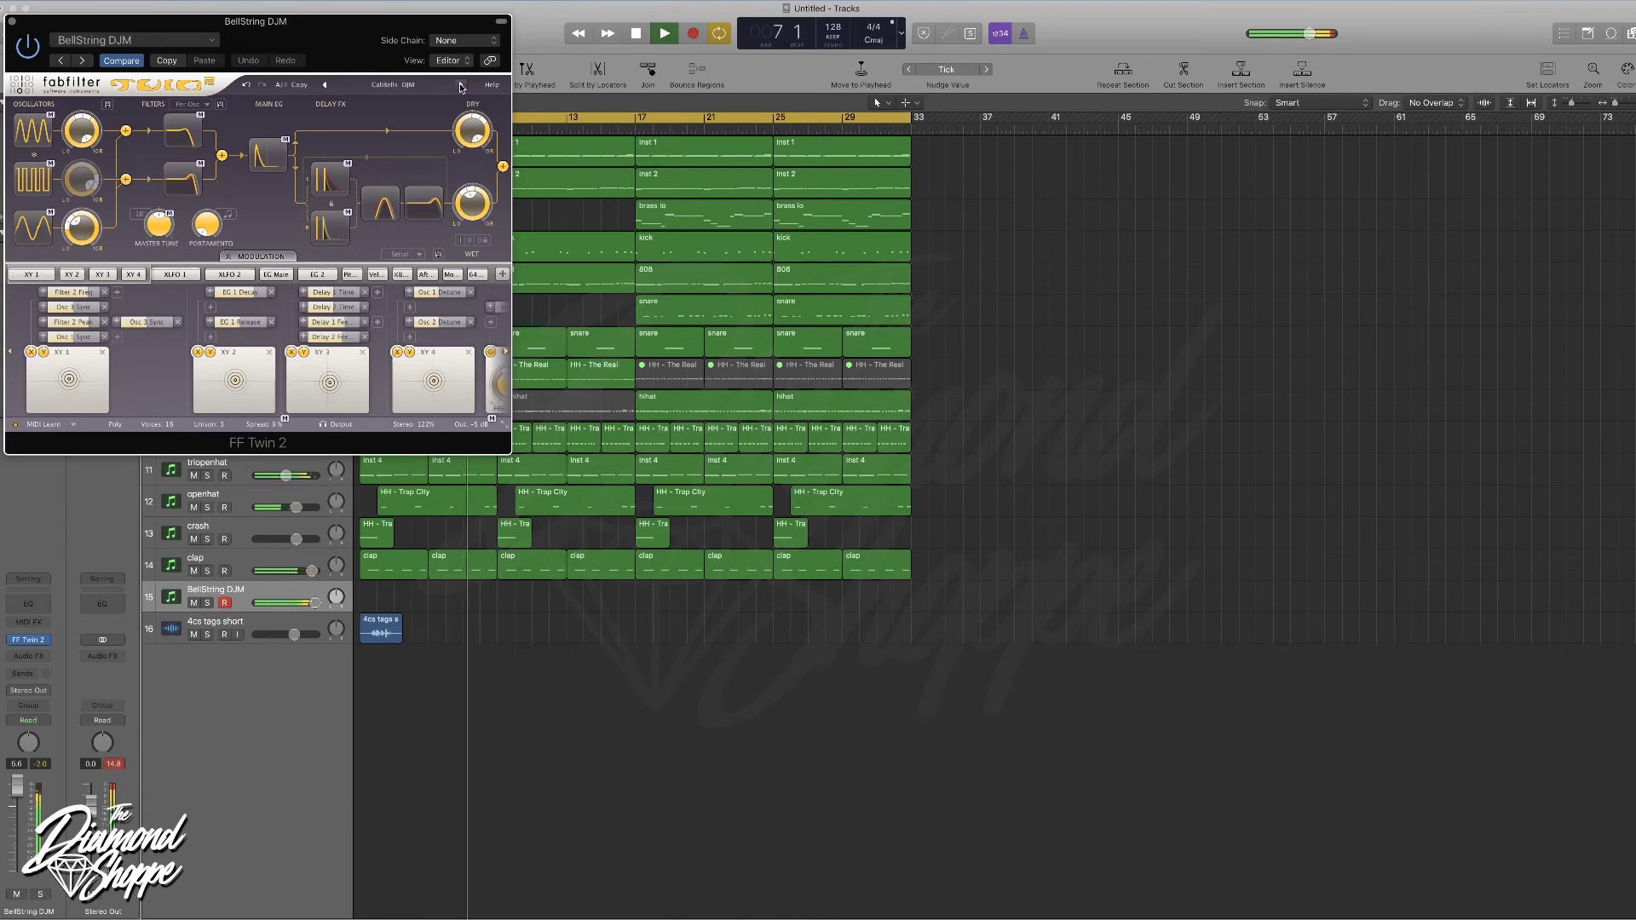
pyautogui.click(460, 86)
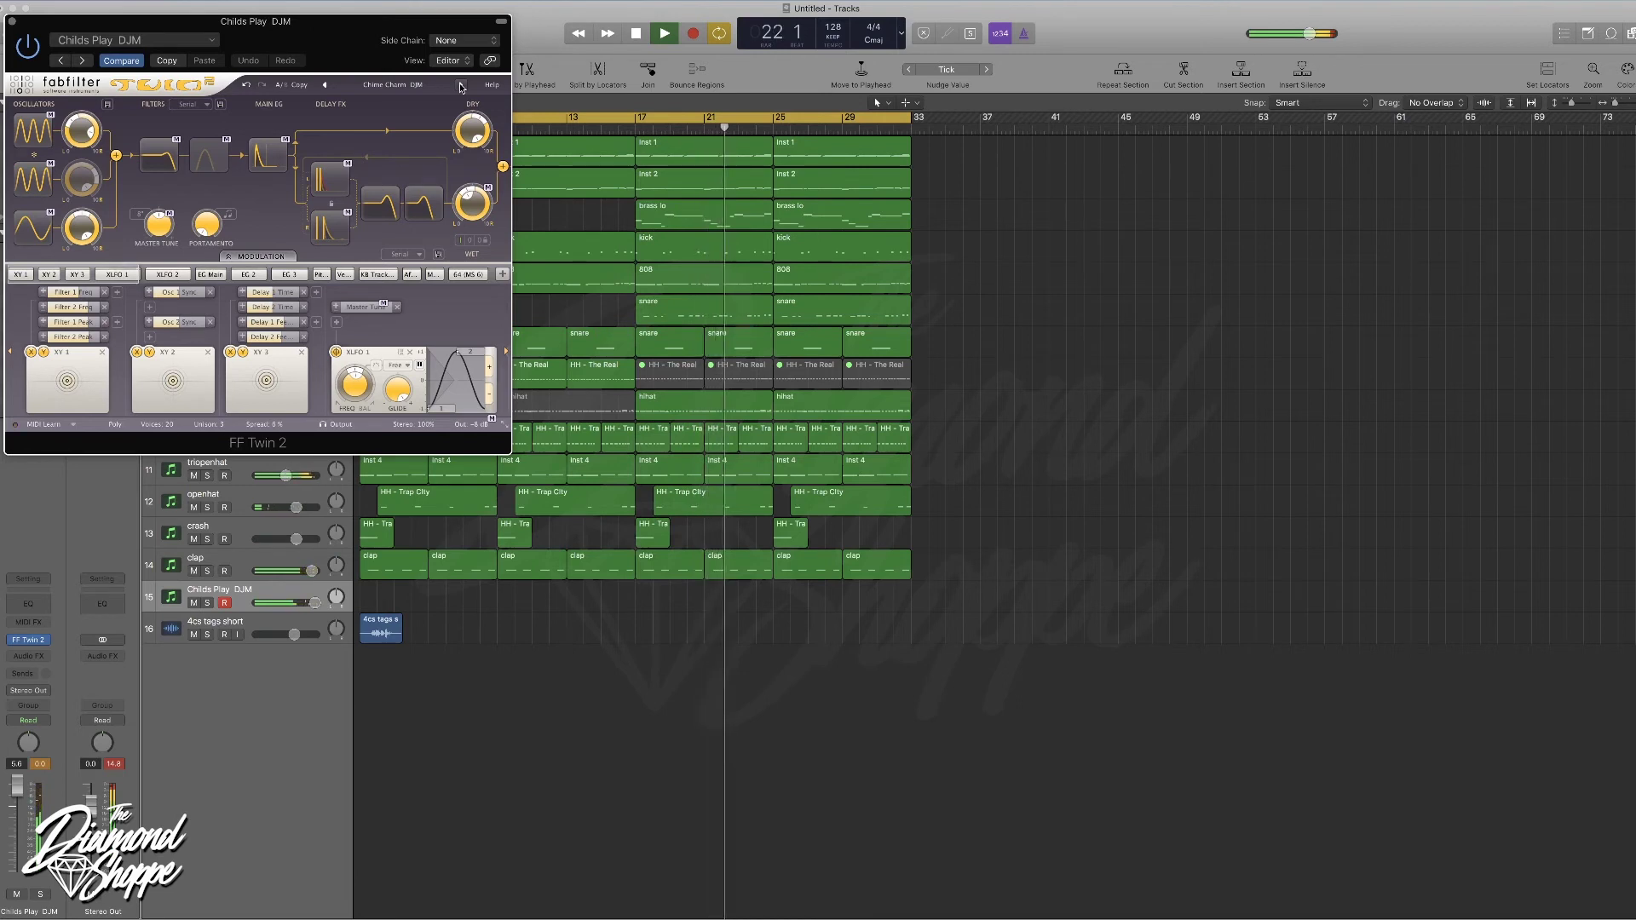
pyautogui.click(461, 85)
pyautogui.press('space')
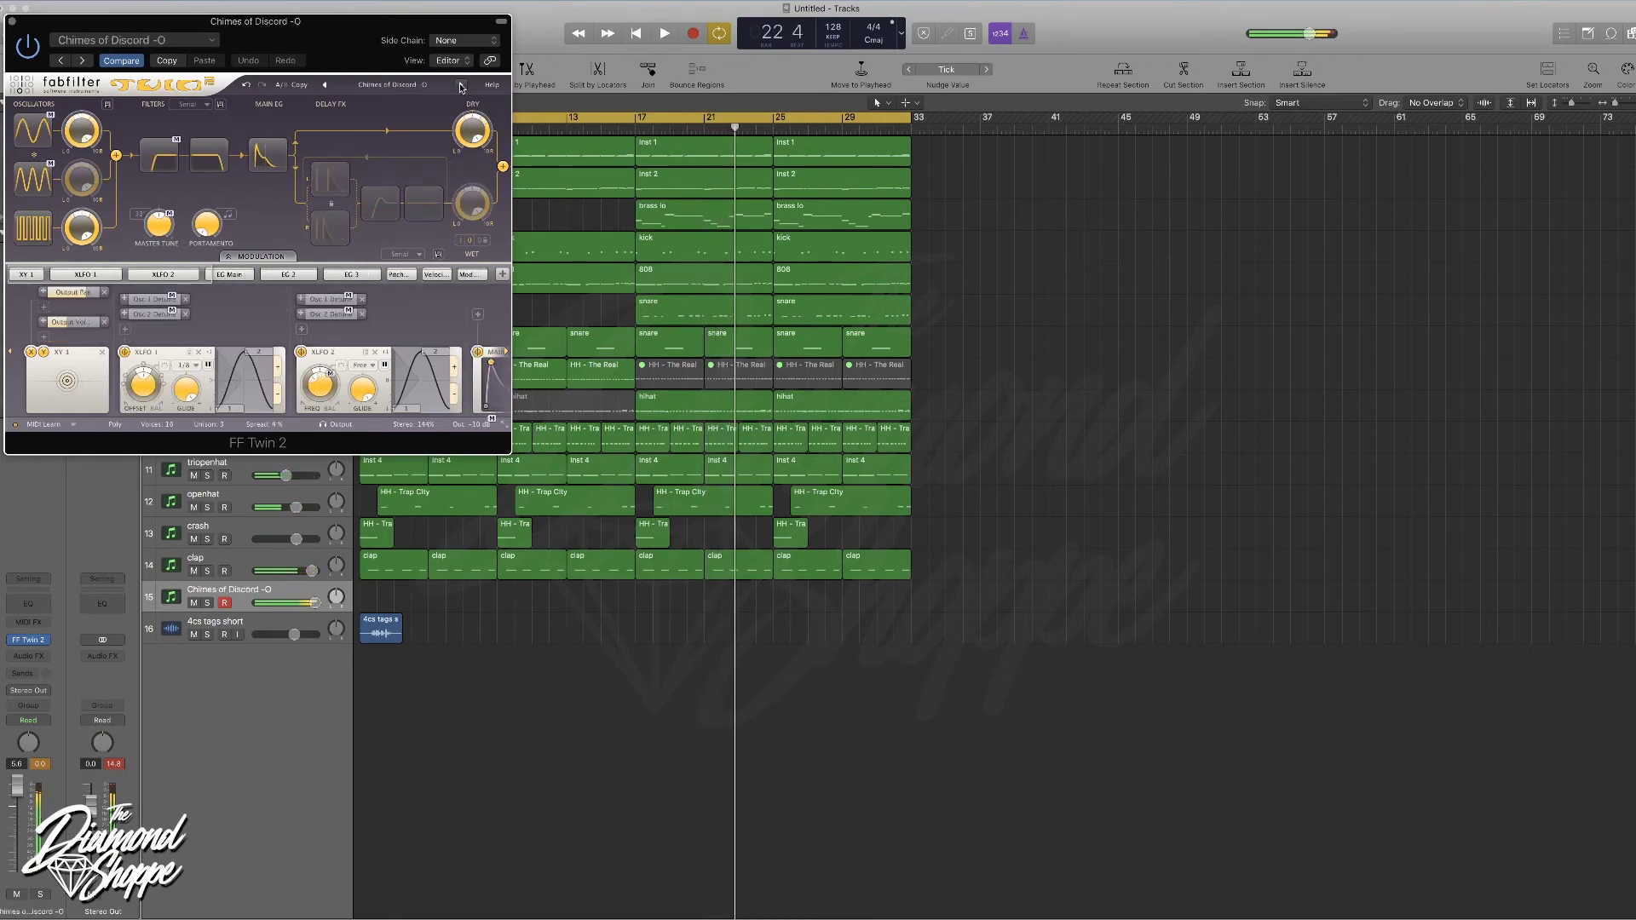
pyautogui.click(461, 85)
# - Load the Gansta Lead RD preset from FF Twin 2's Lead, Dance A-M category
pyautogui.click(433, 86)
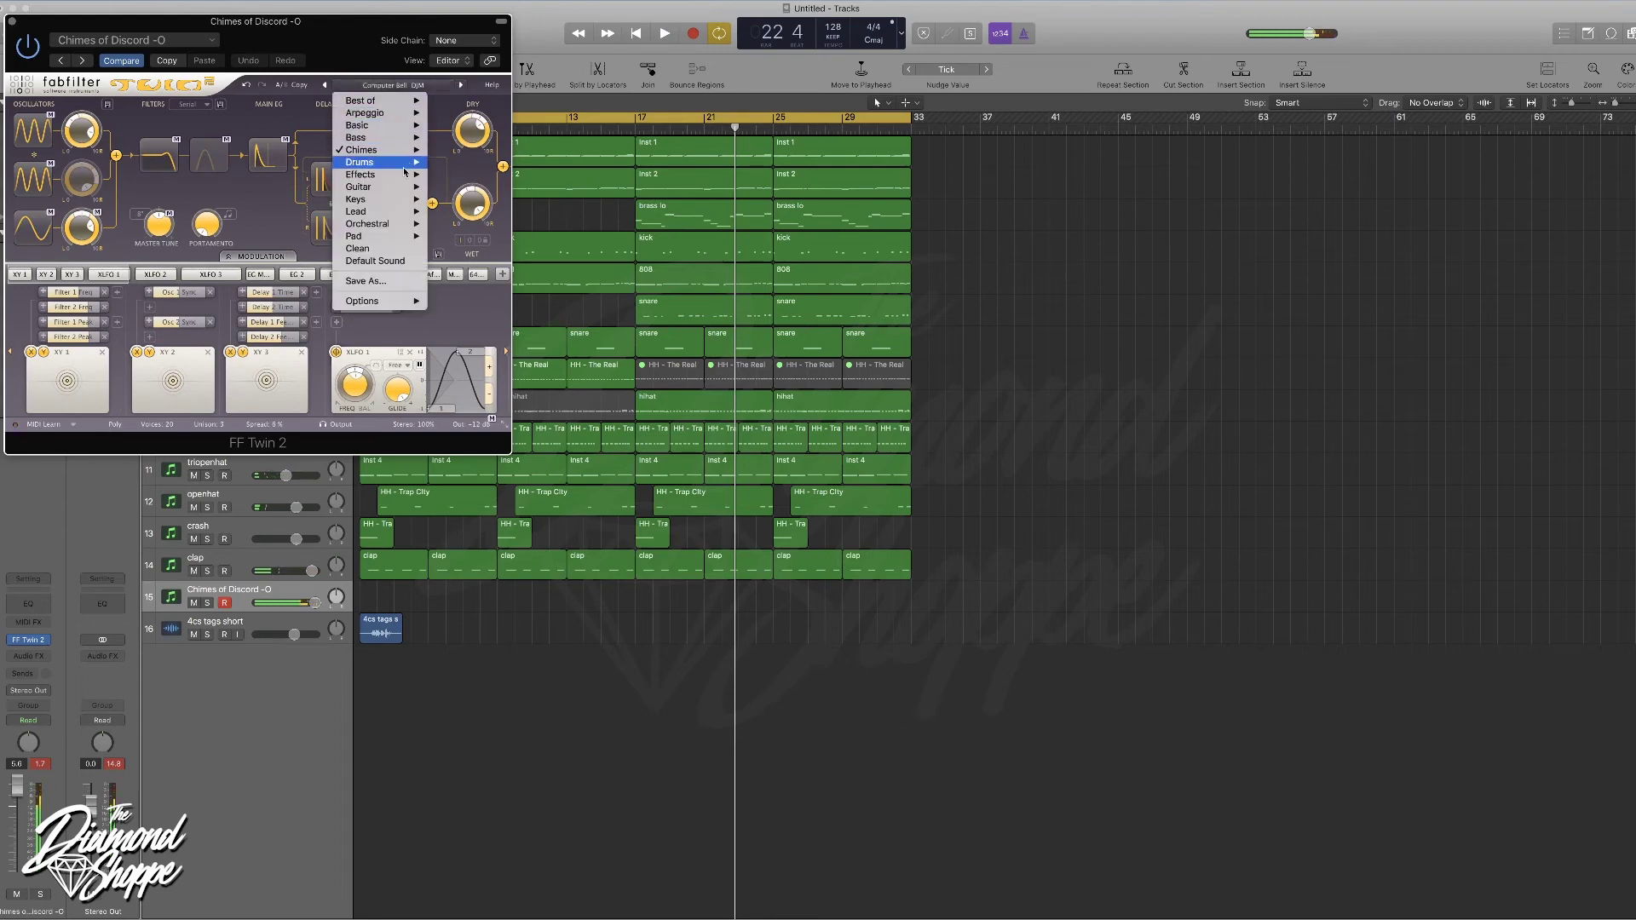
pyautogui.moveTo(399, 210)
pyautogui.moveTo(474, 213)
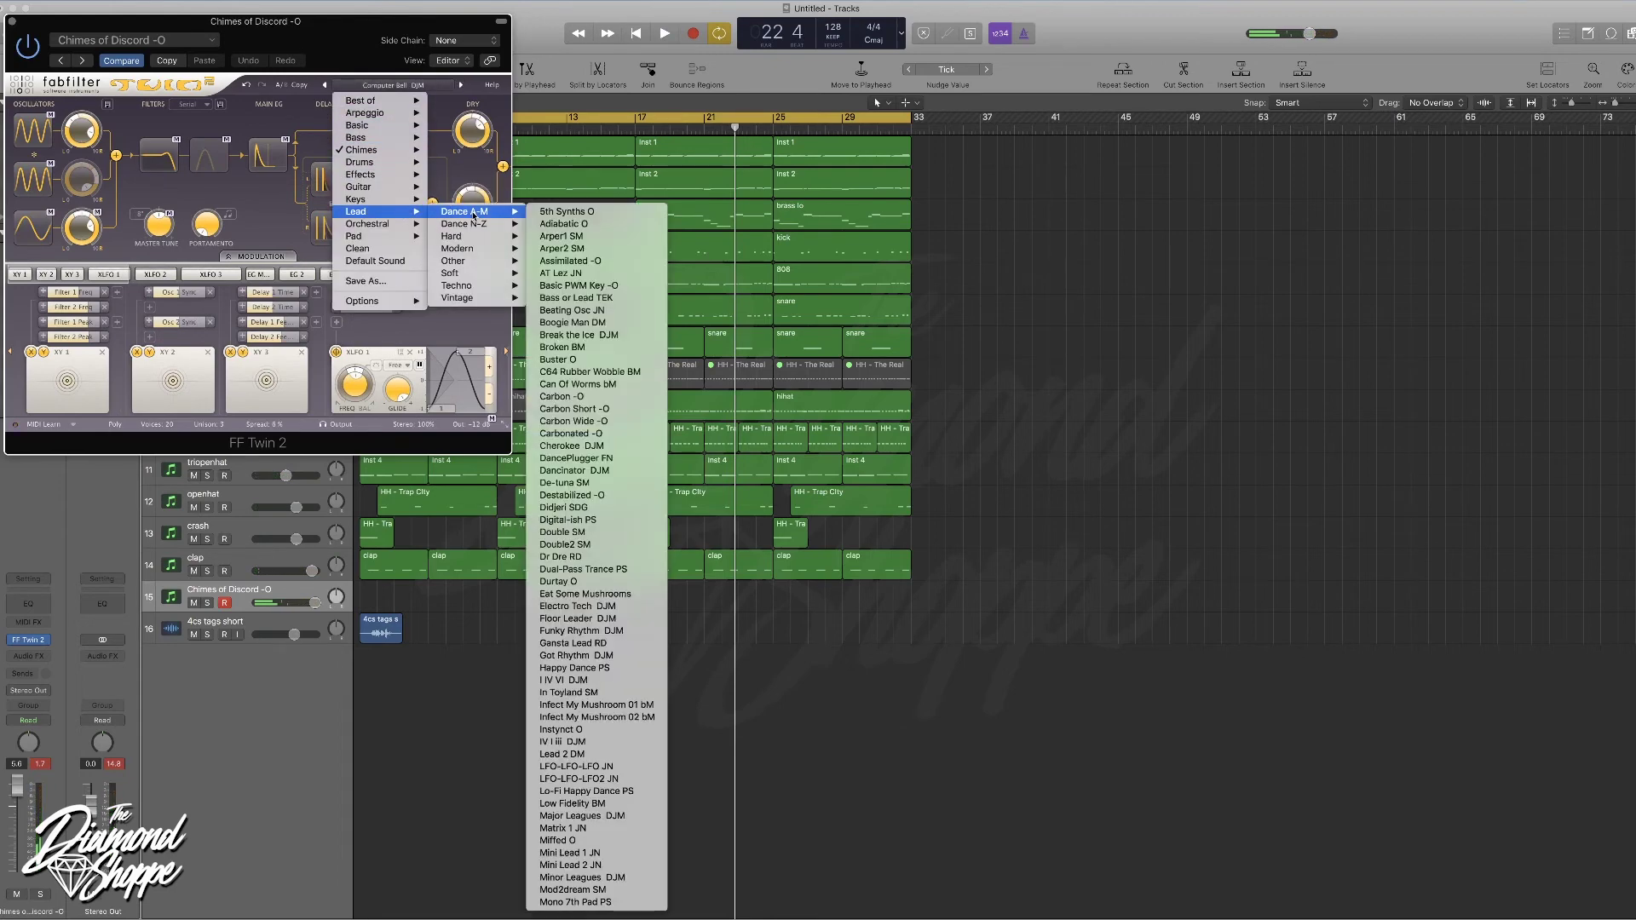
pyautogui.click(560, 644)
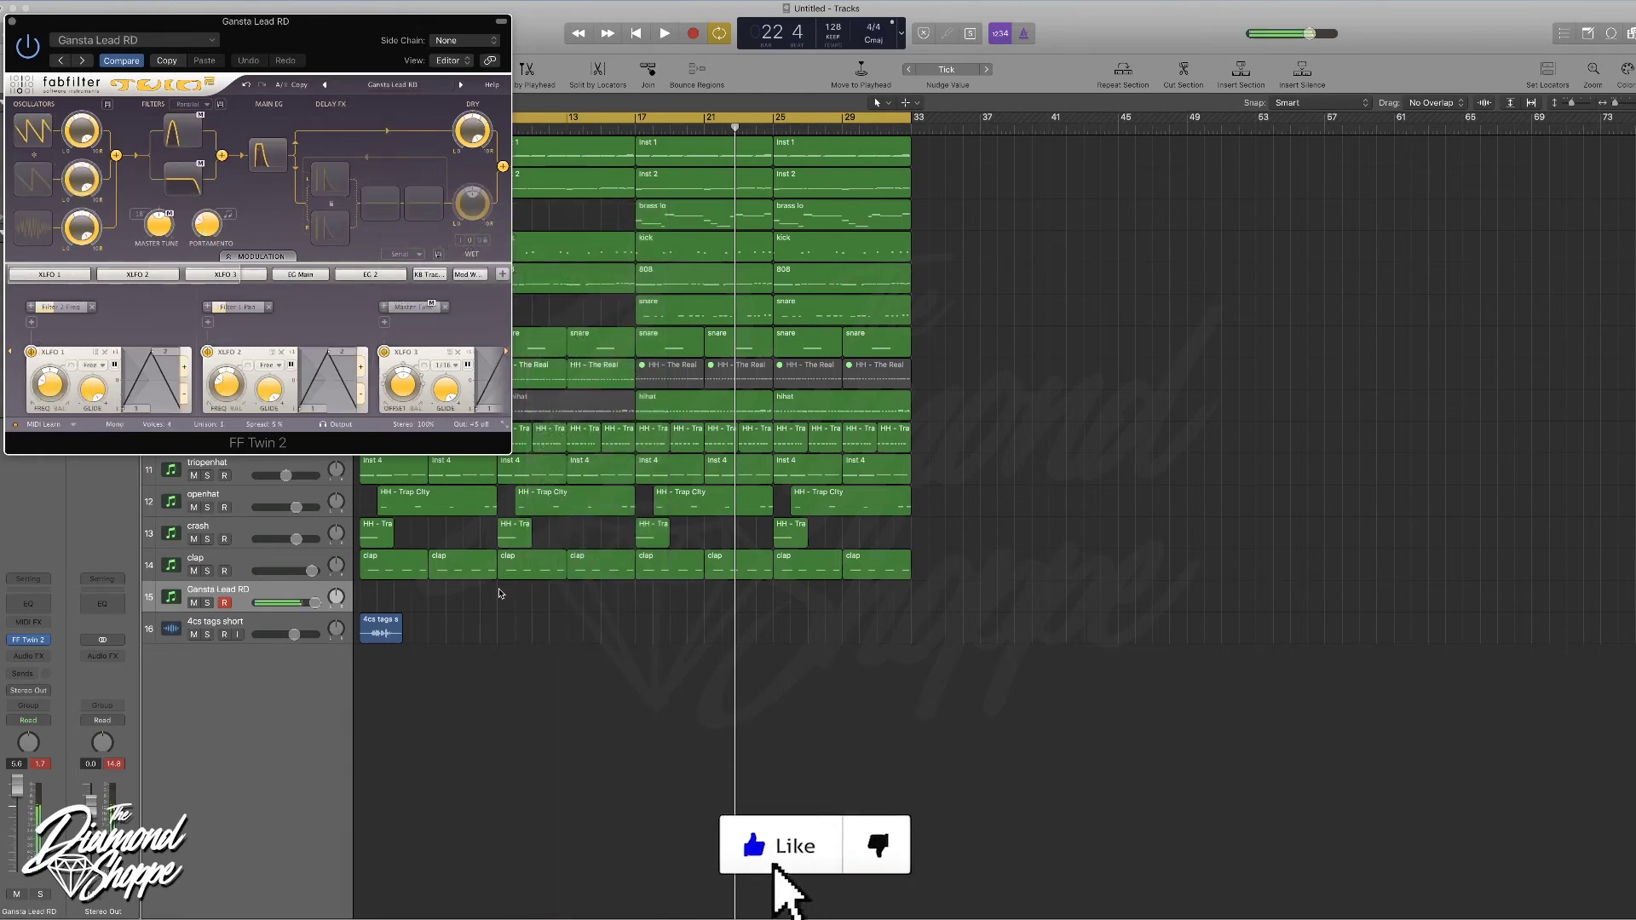
pyautogui.press('Return')
pyautogui.press('space')
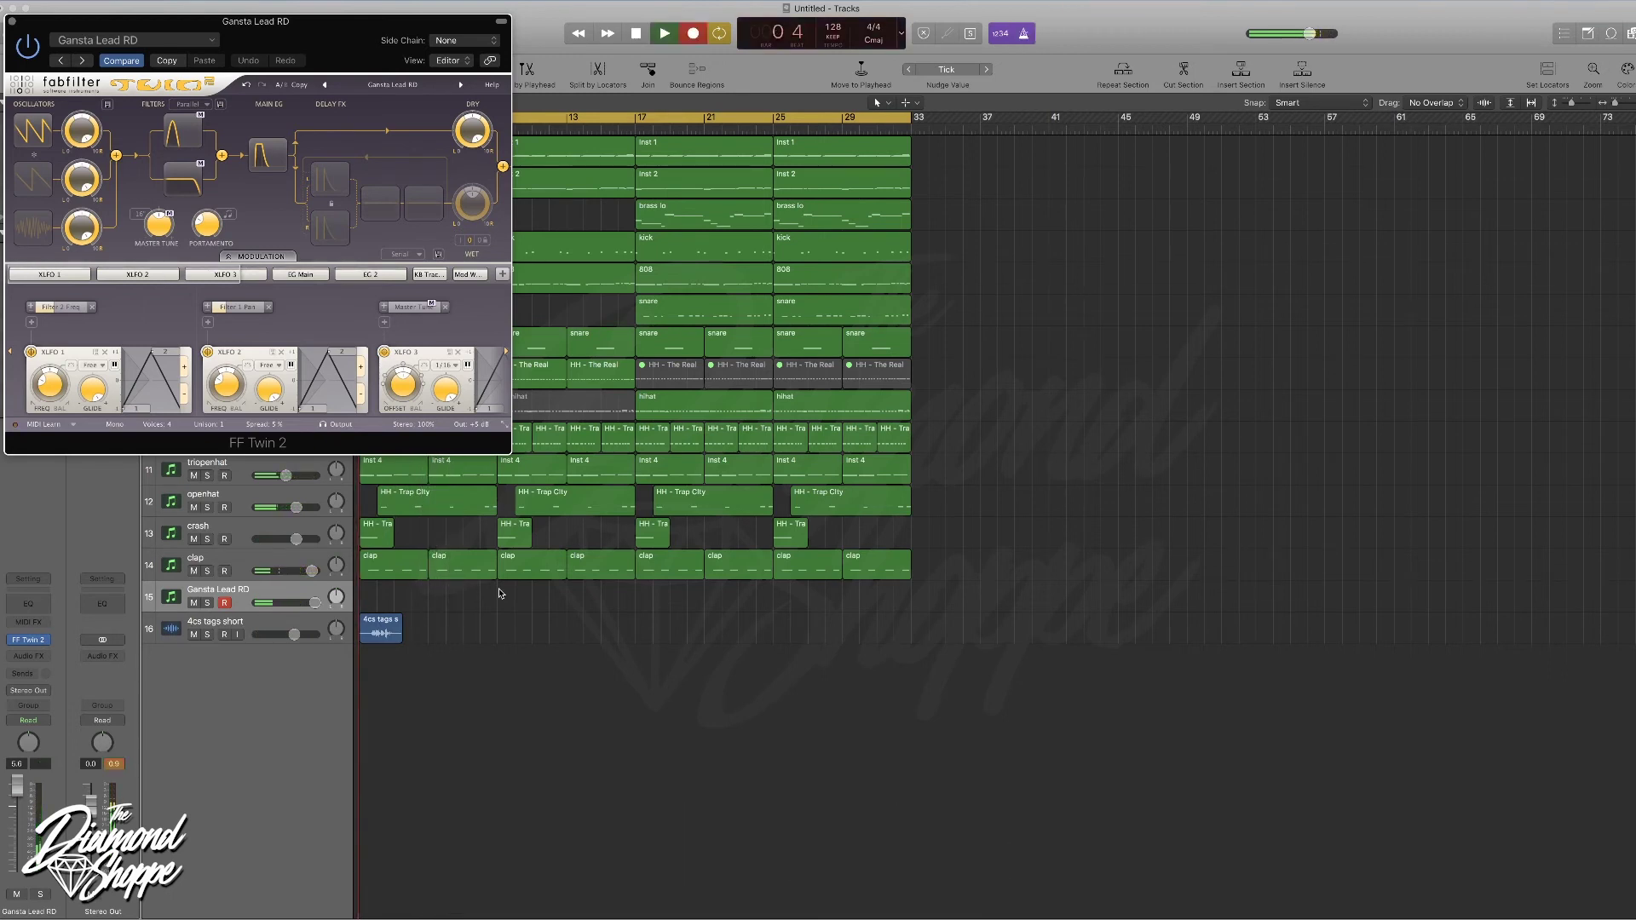
pyautogui.press('space')
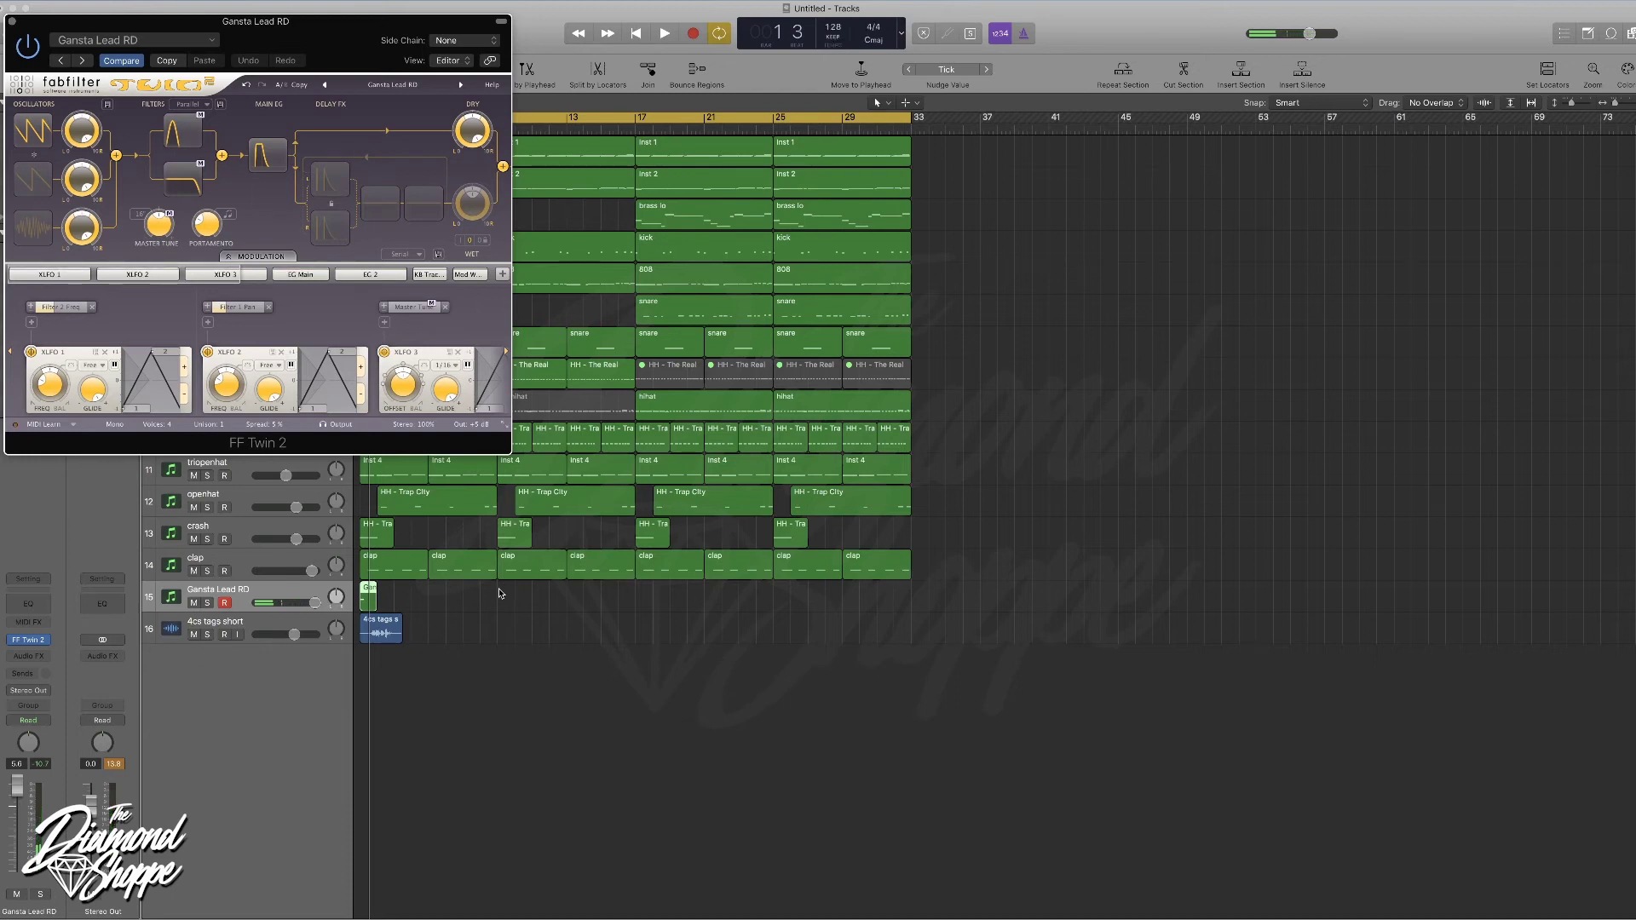
pyautogui.press('space')
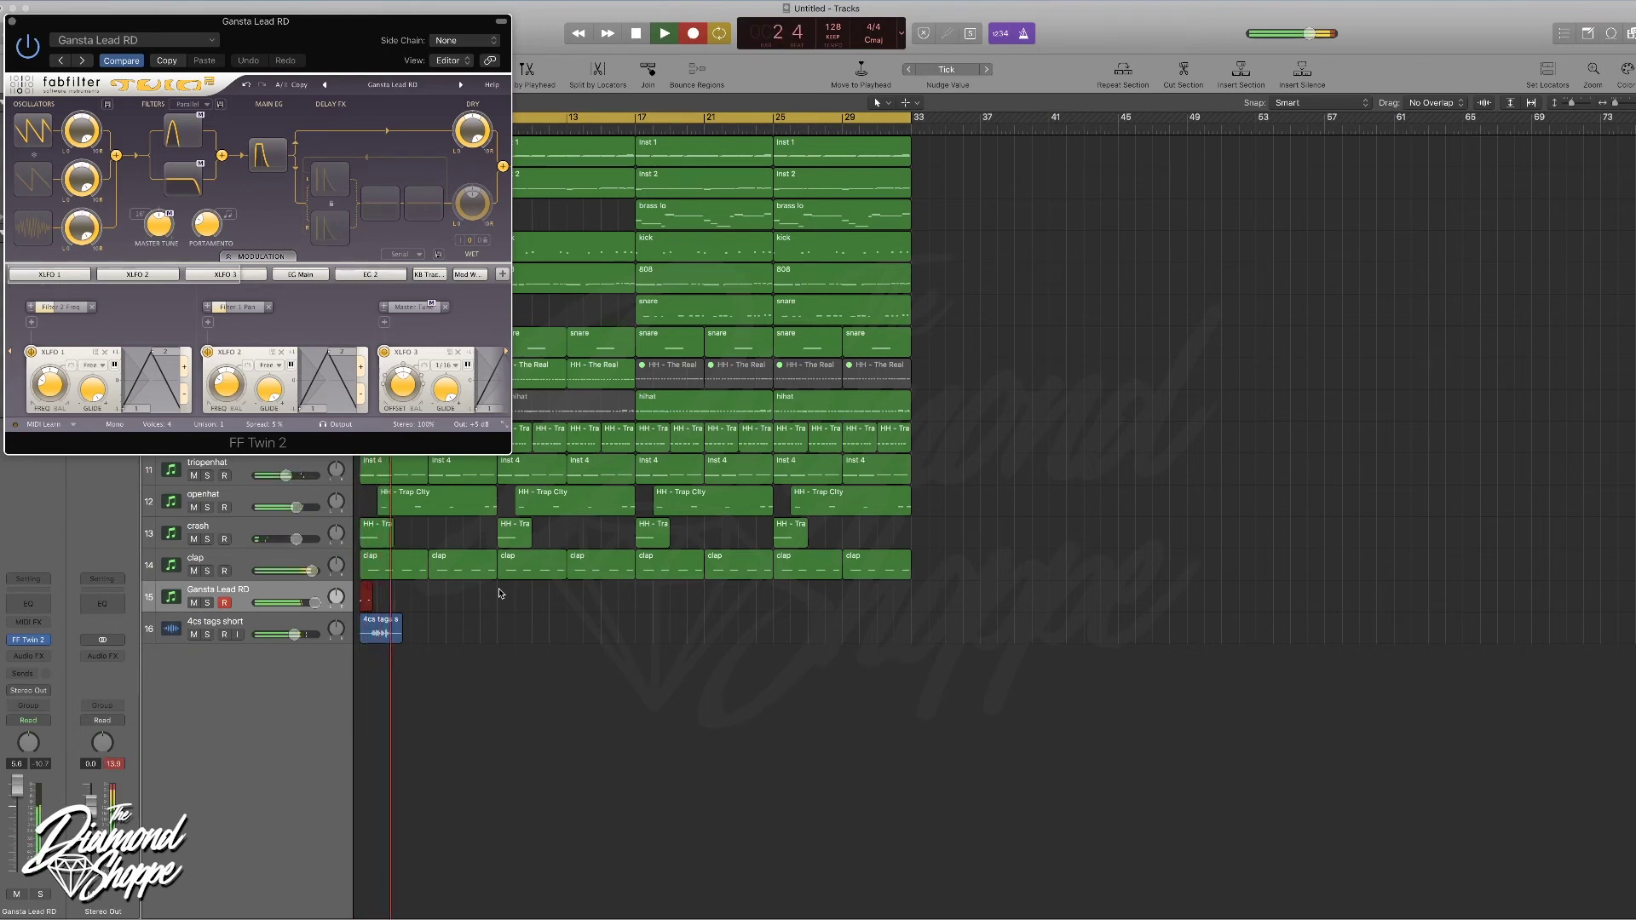
pyautogui.press('space')
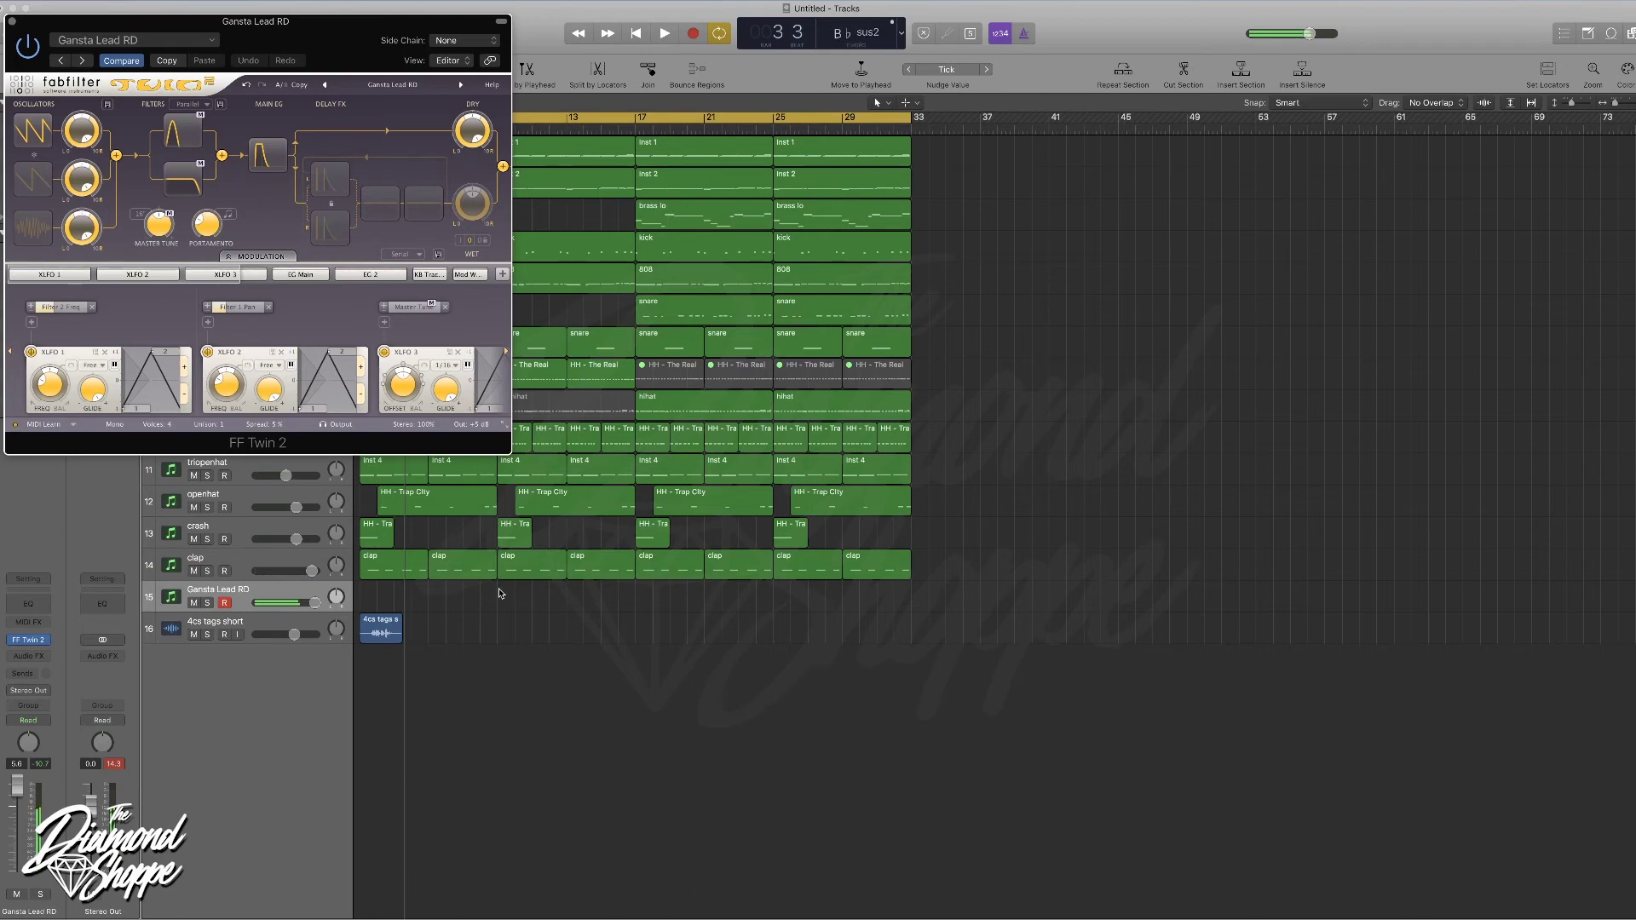
# - Record an eight-bar melody on the Gansta Lead RD track from bar 1 and play it back from the start
pyautogui.press('r')
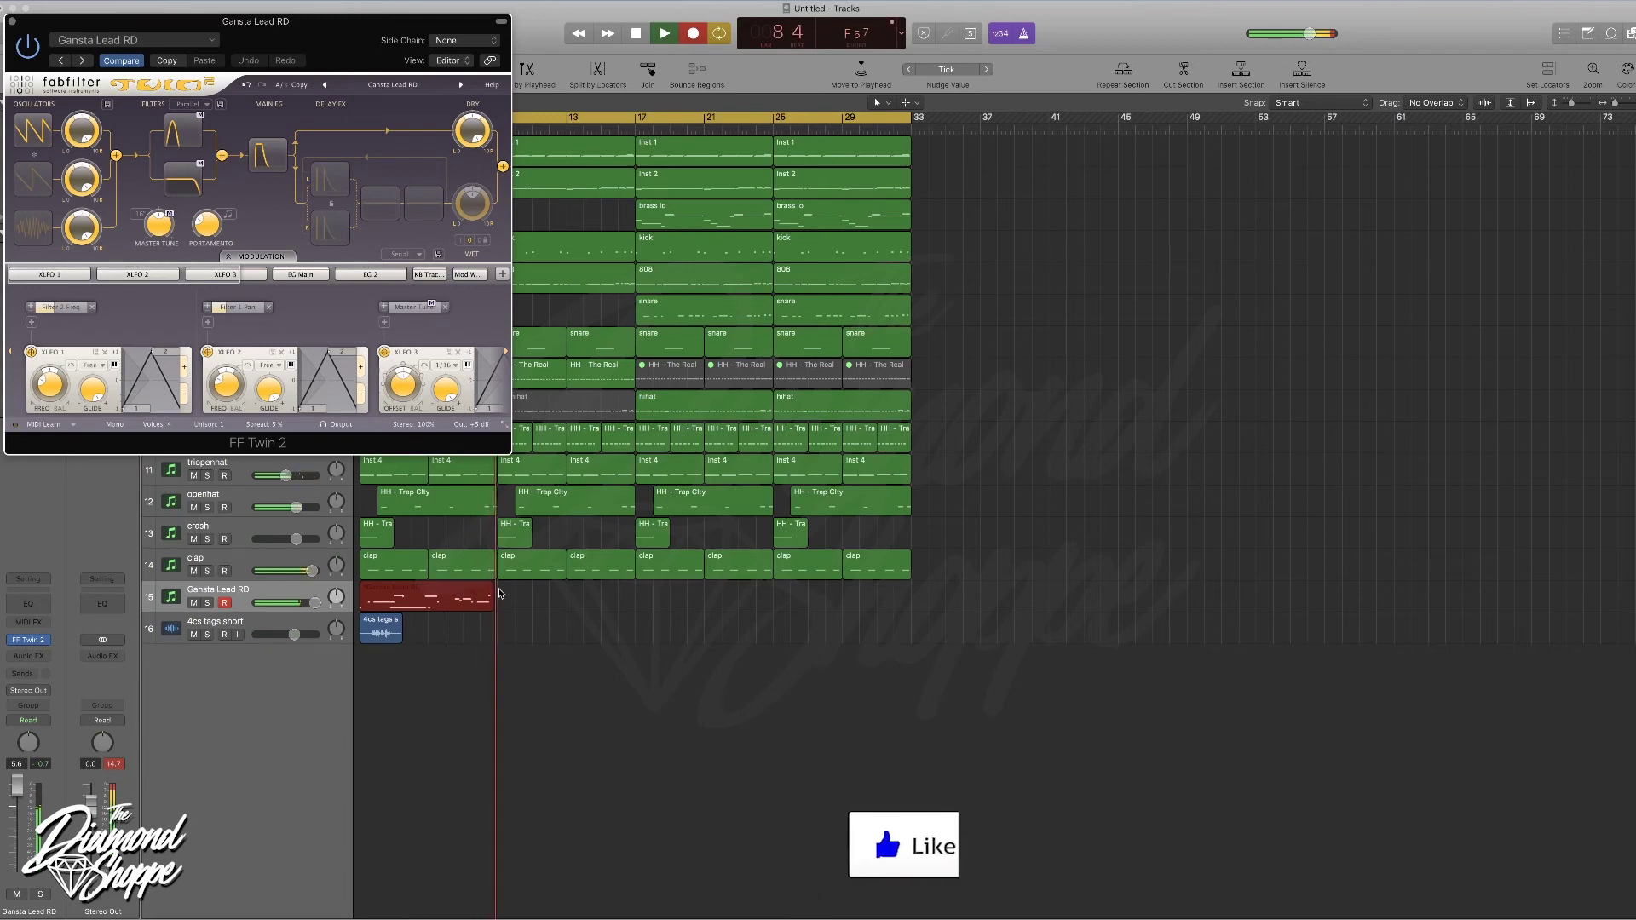
pyautogui.press('space')
pyautogui.press('Return')
pyautogui.press('space')
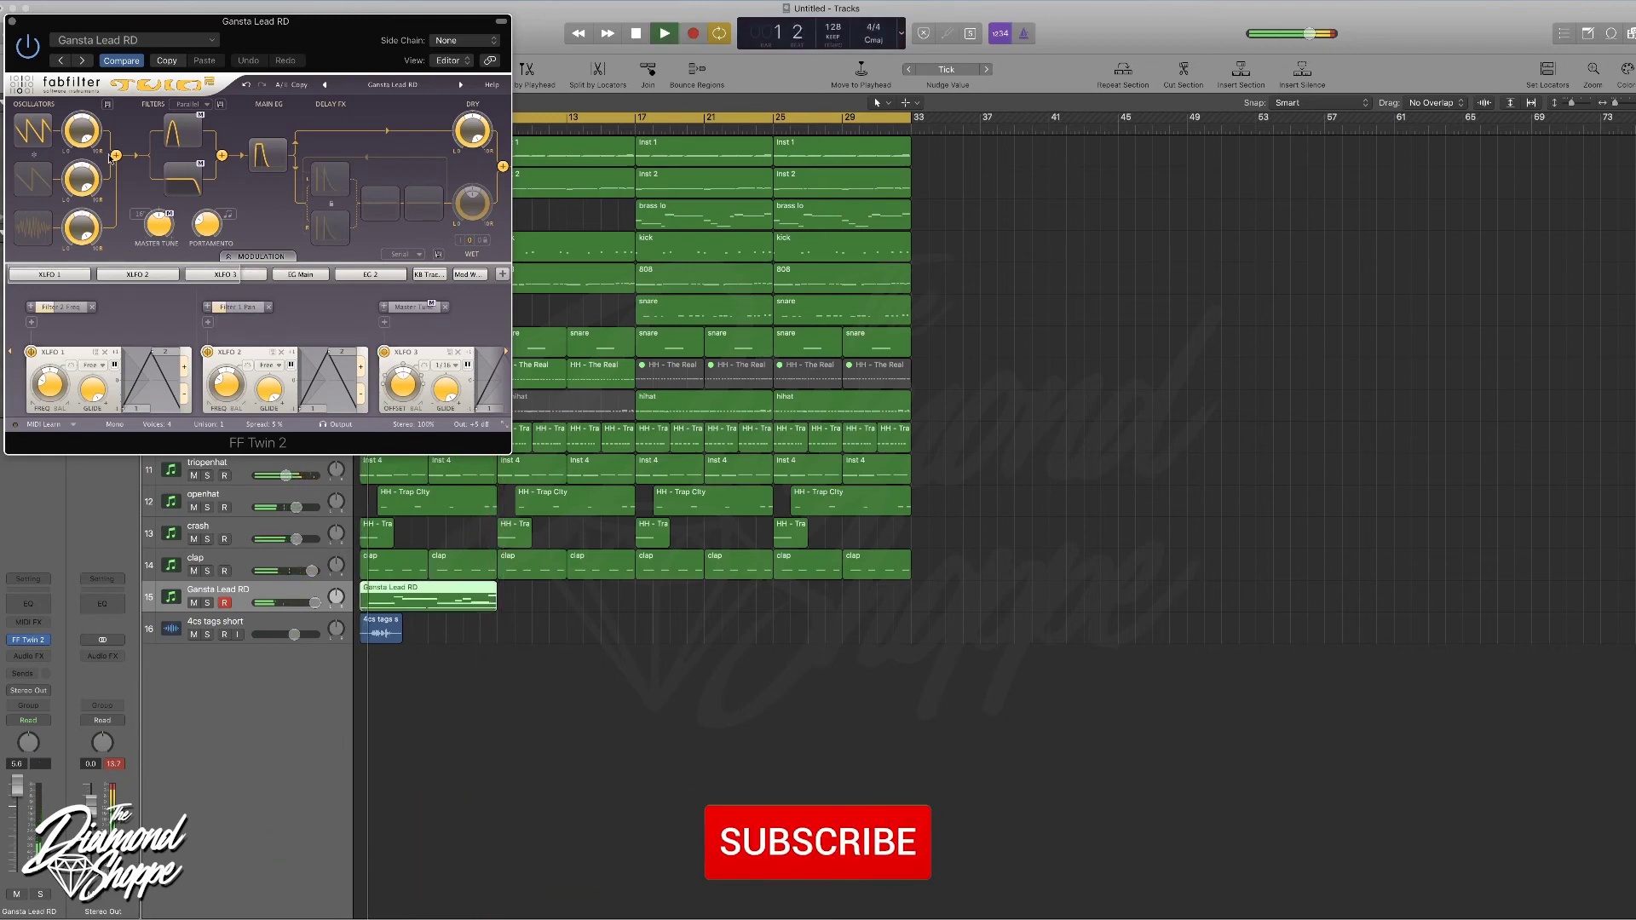
# - Close the synthesizer window and quantize the recorded lead region to 1/8 Swing A
pyautogui.click(11, 21)
pyautogui.click(76, 142)
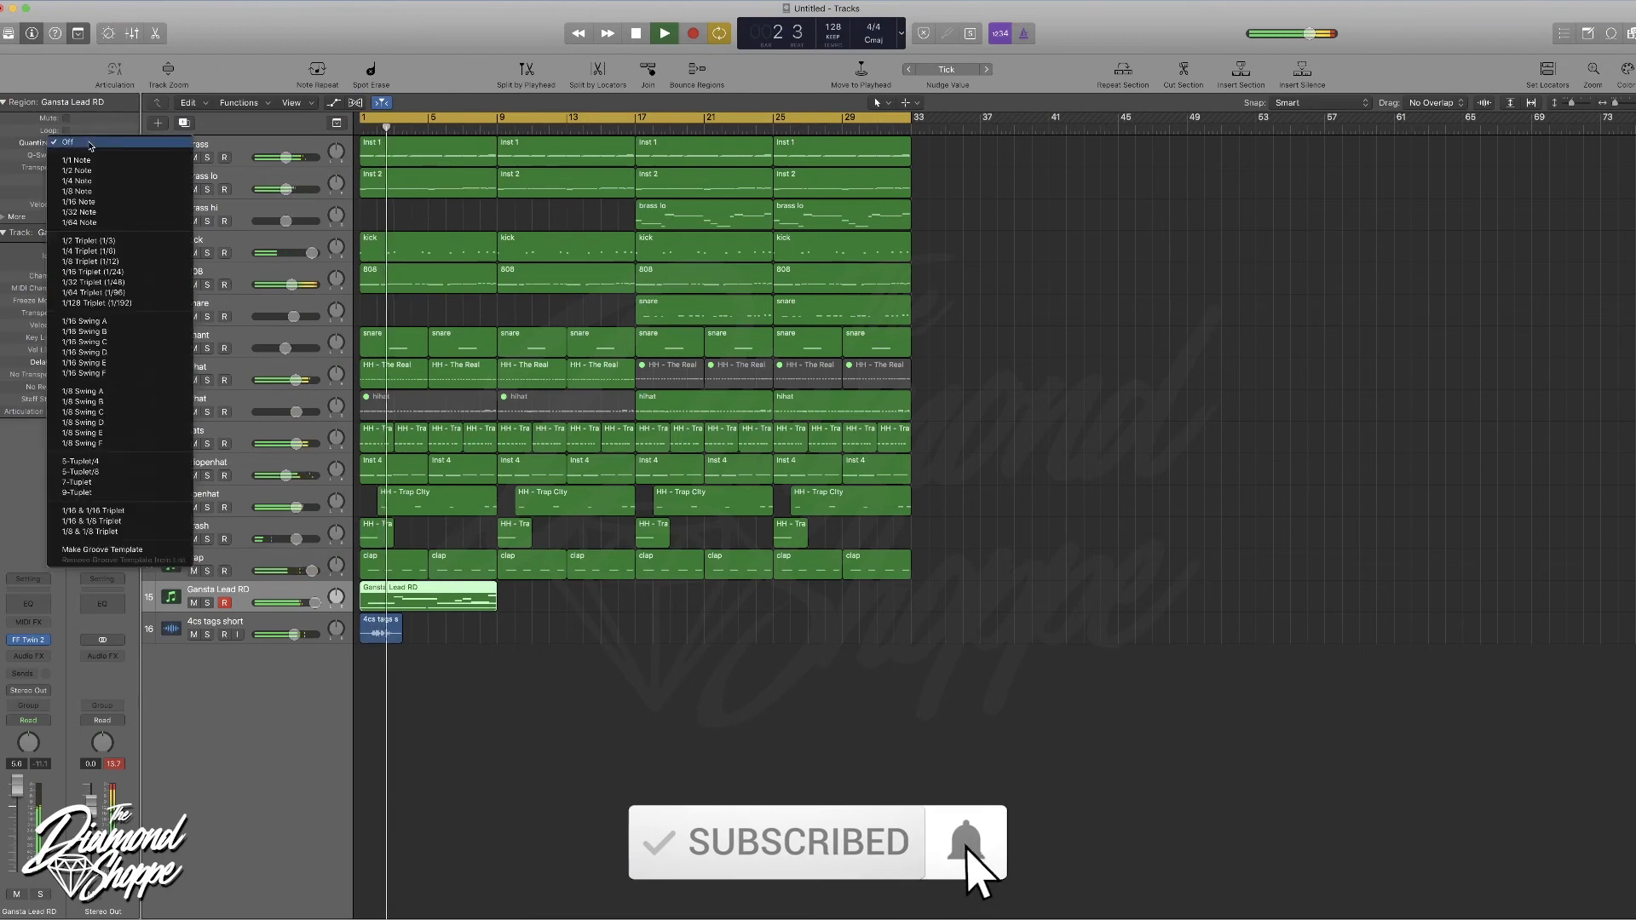
pyautogui.click(134, 392)
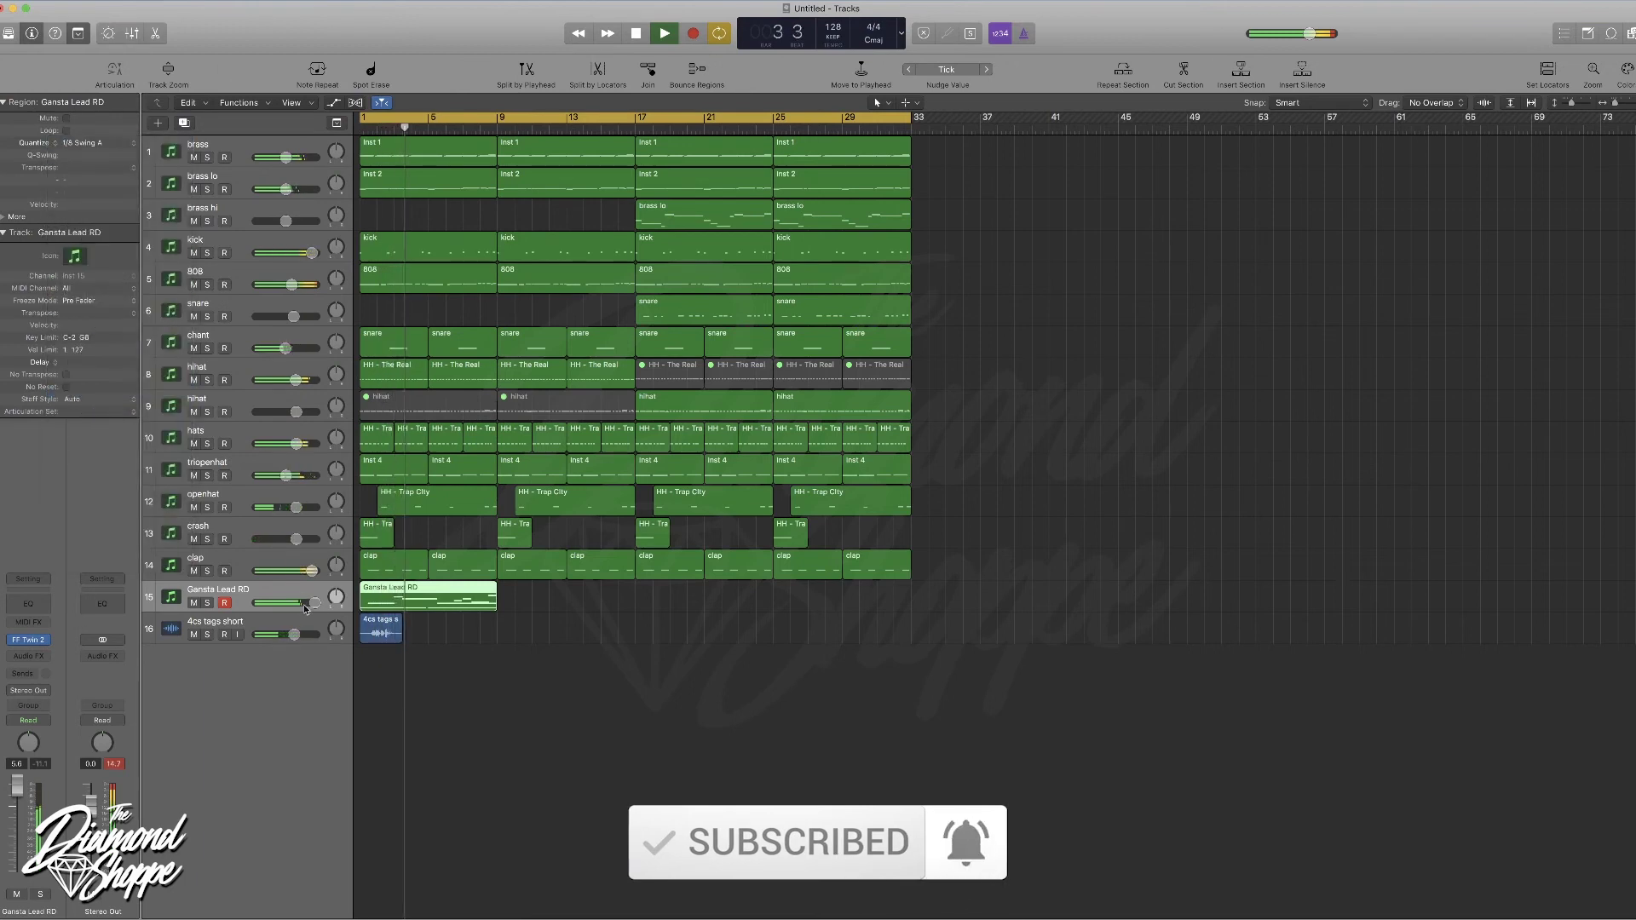
# - Move the lead region to start at bar 9 and lower the Gansta Lead RD track's volume to -1.3 dB
pyautogui.moveTo(314, 603); pyautogui.dragTo(295, 603)
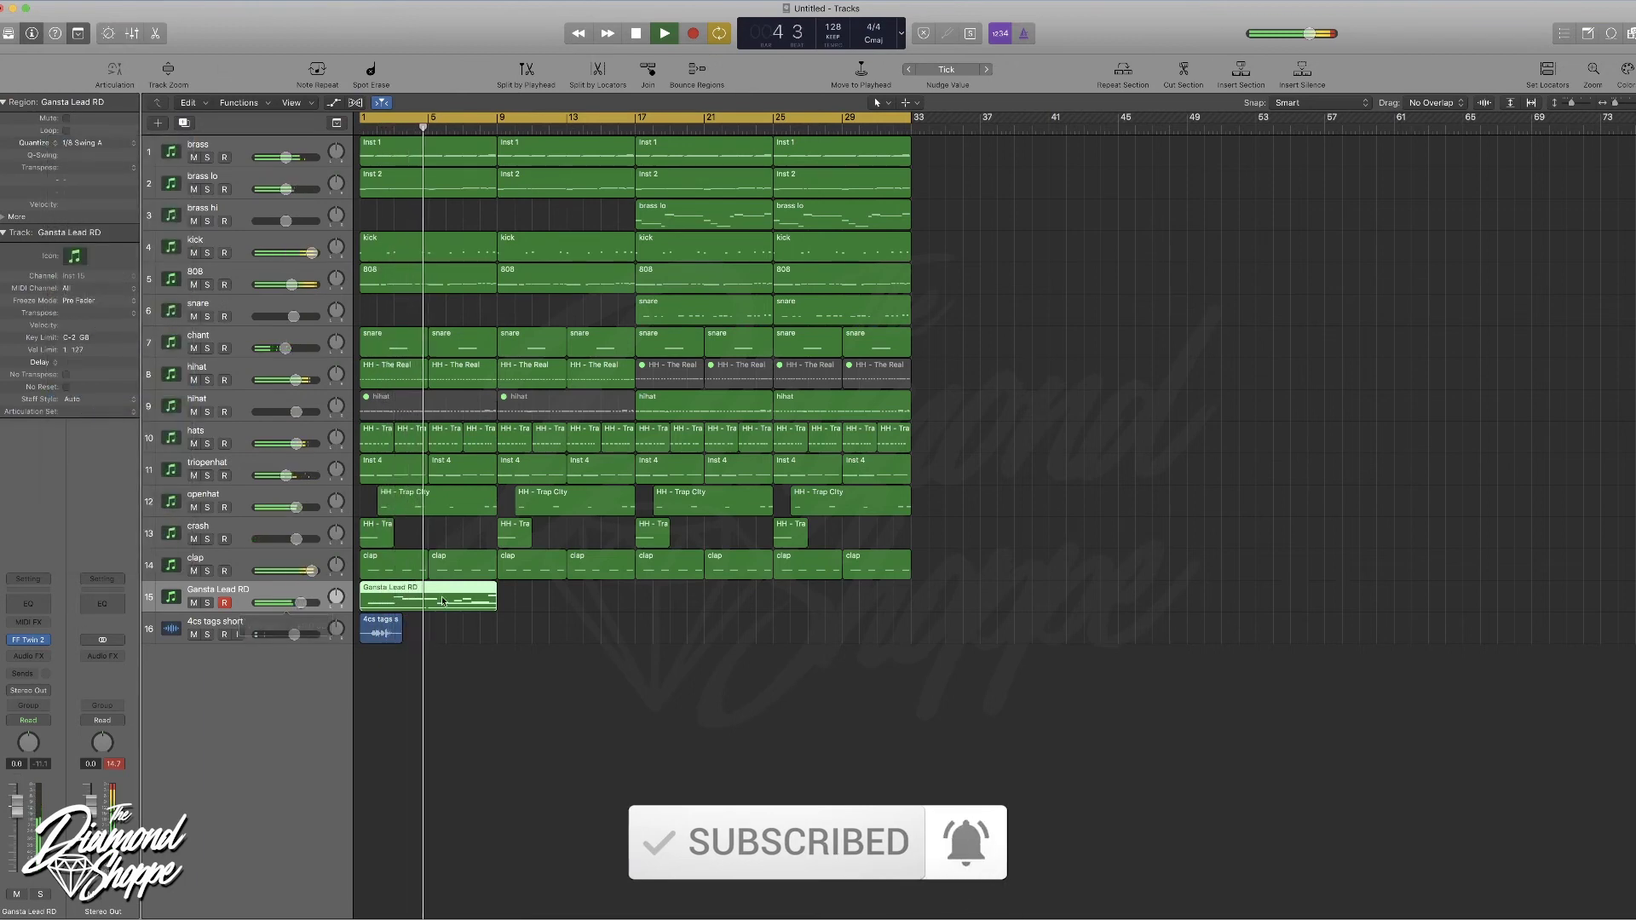
pyautogui.moveTo(438, 602); pyautogui.dragTo(575, 603)
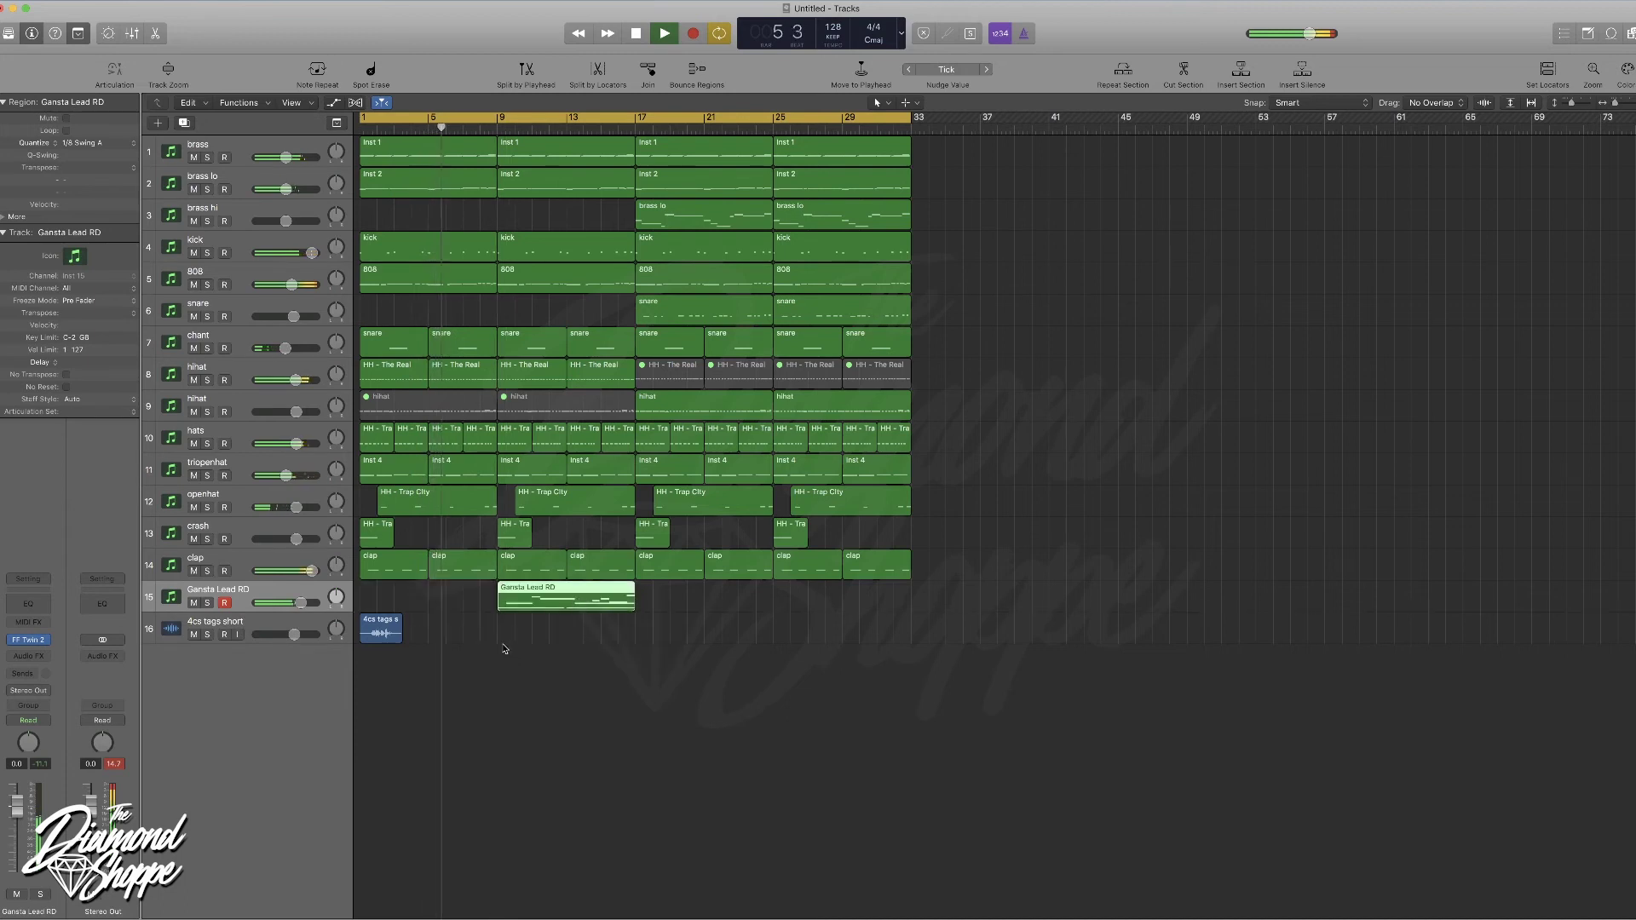
pyautogui.moveTo(305, 606); pyautogui.dragTo(292, 607)
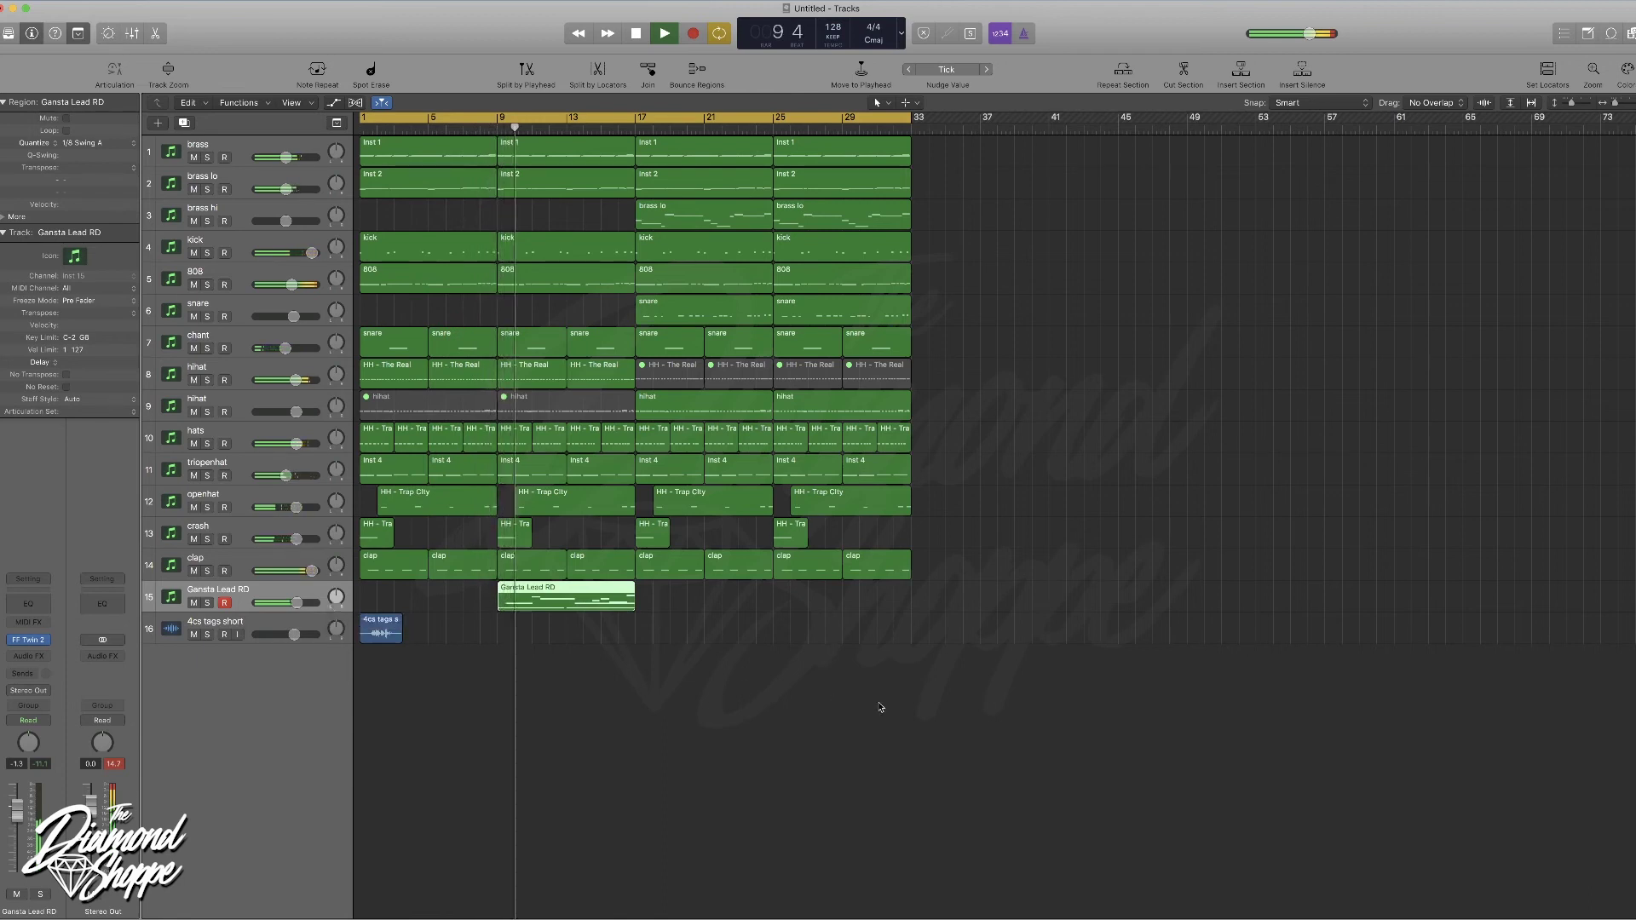
# - Select every region in the arrangement, transpose them all by +3 and play the beat from the start
pyautogui.moveTo(968, 689); pyautogui.dragTo(288, 150)
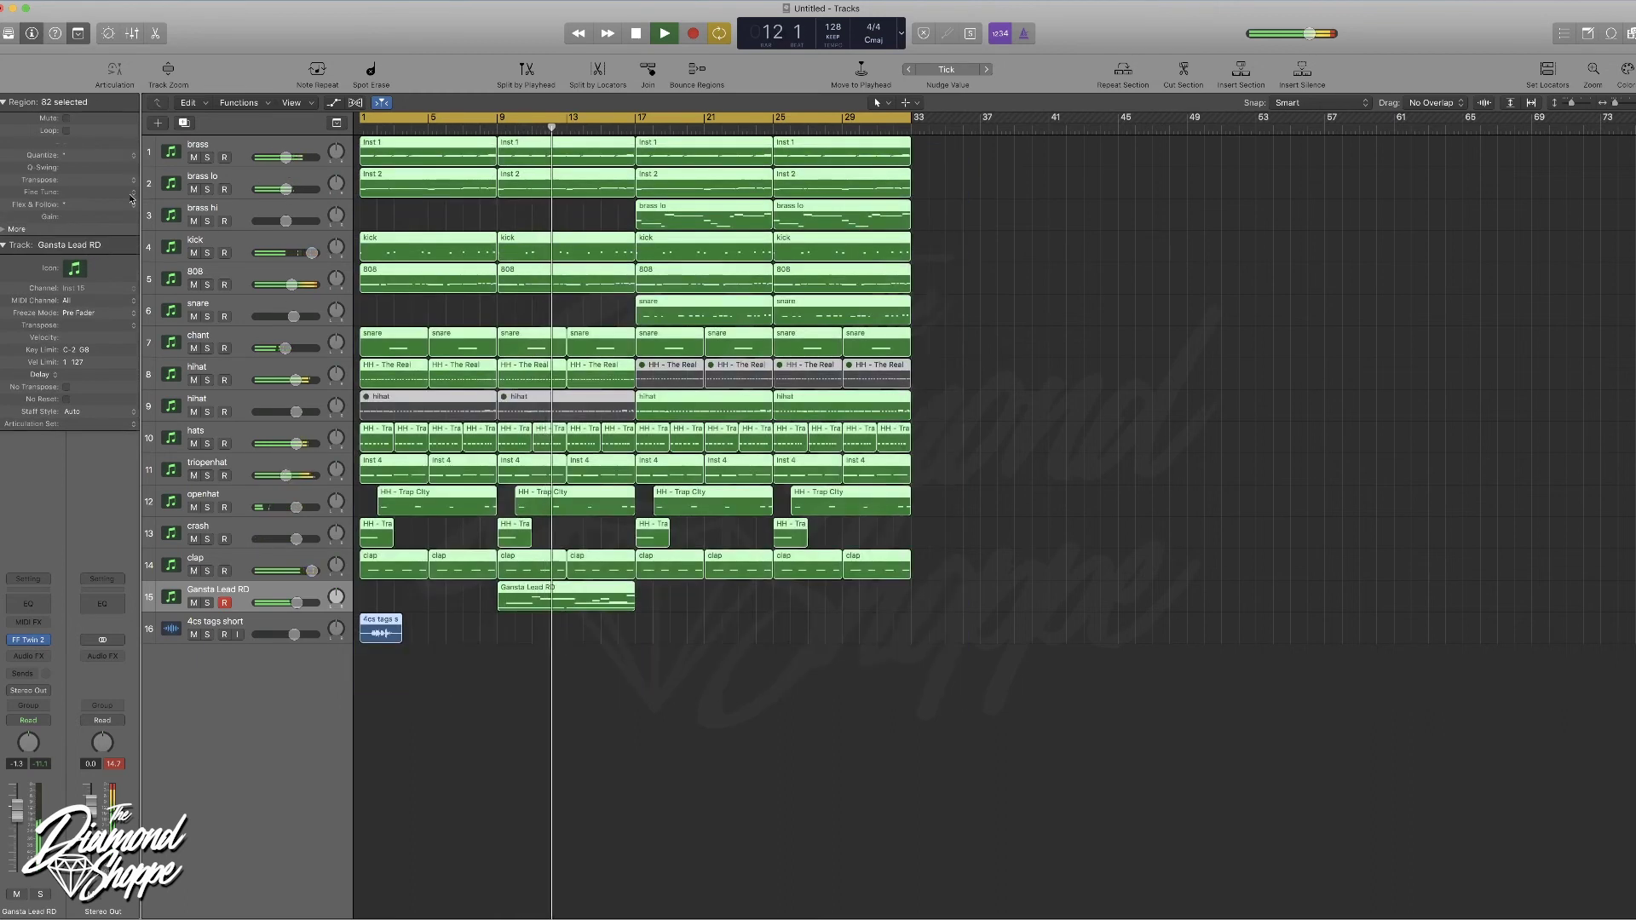
pyautogui.press('space')
pyautogui.moveTo(85, 179); pyautogui.dragTo(85, 175)
pyautogui.press('Return')
pyautogui.press('space')
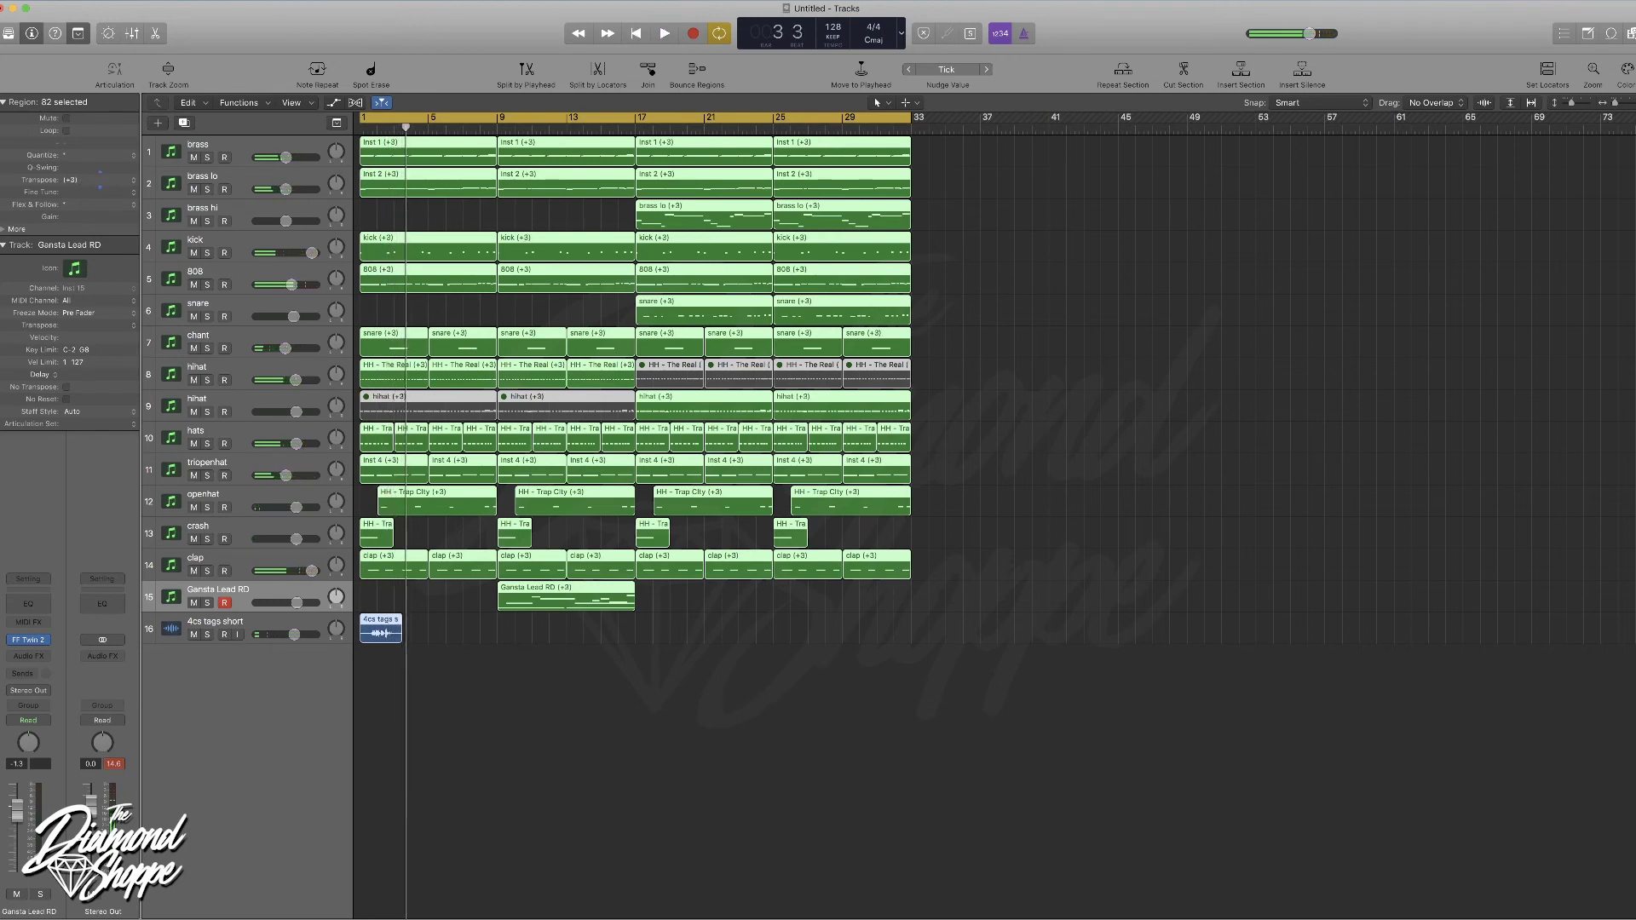
pyautogui.press('space')
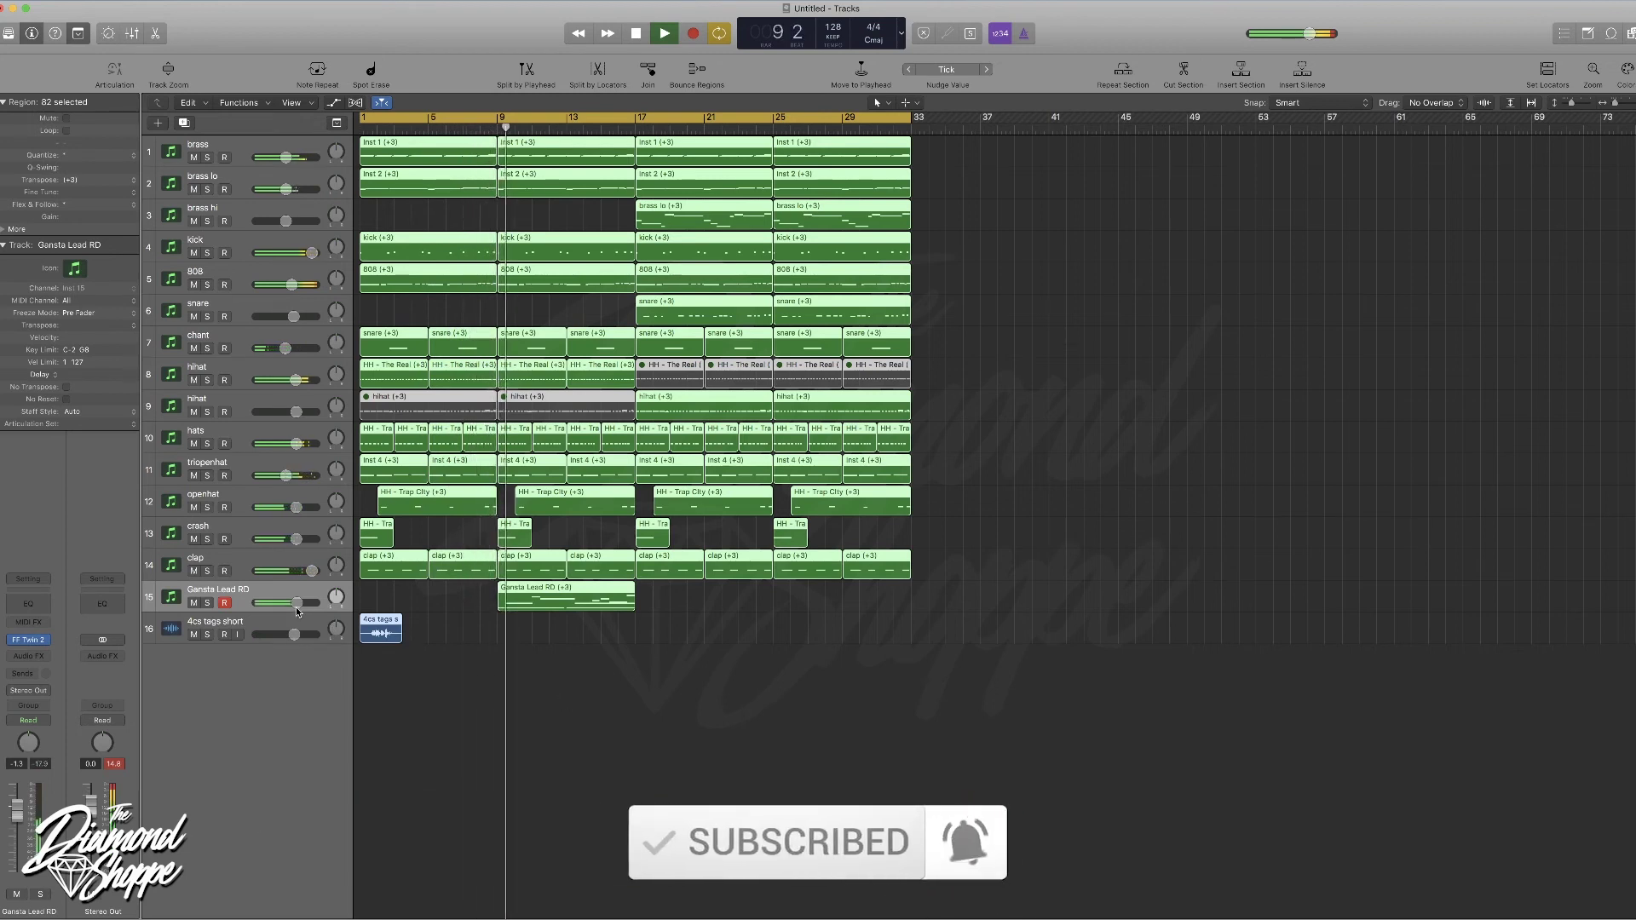
# - Lower the Gansta Lead RD track's volume to -7.0 dB, set all regions' transposition to +1 and replay from the start
pyautogui.moveTo(297, 602); pyautogui.dragTo(283, 603)
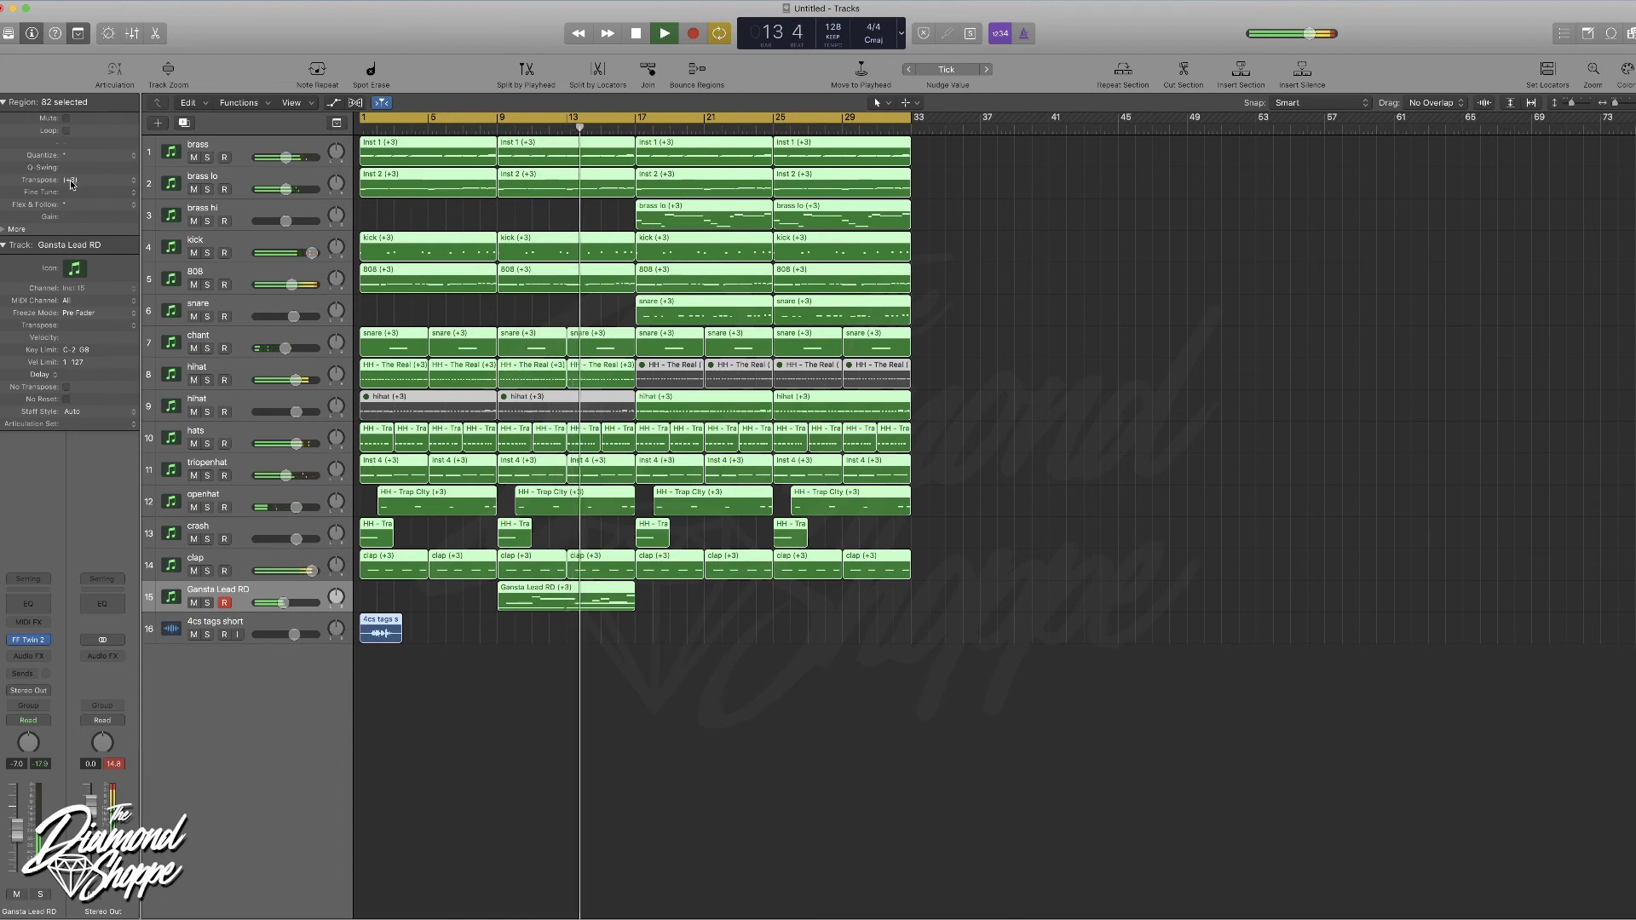
pyautogui.press('Return')
pyautogui.press('space')
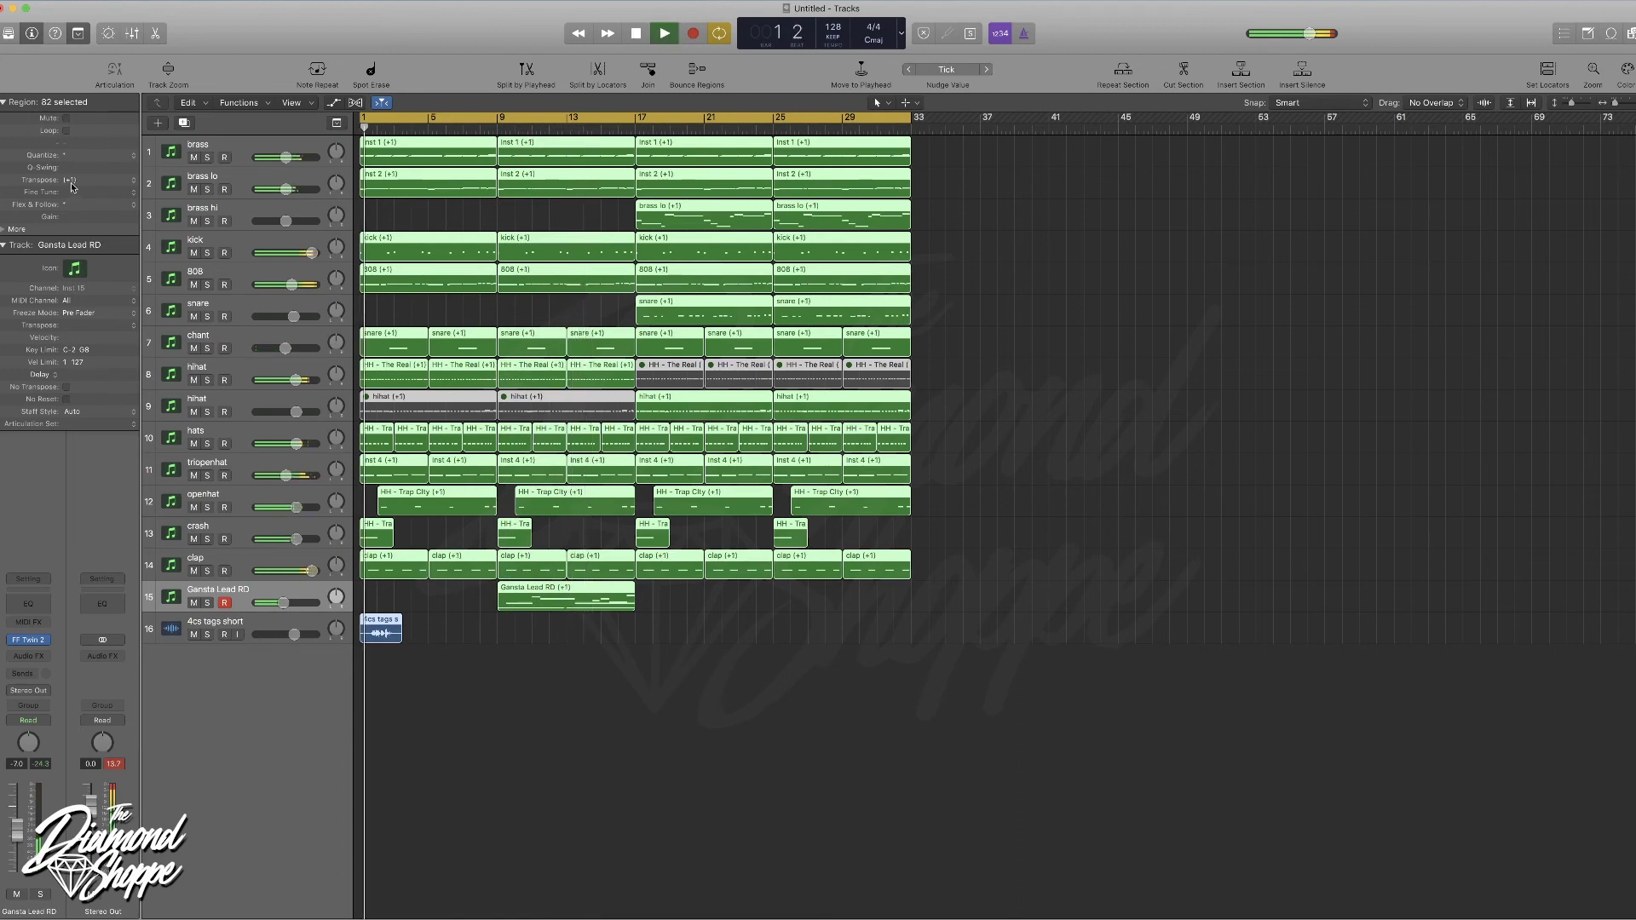
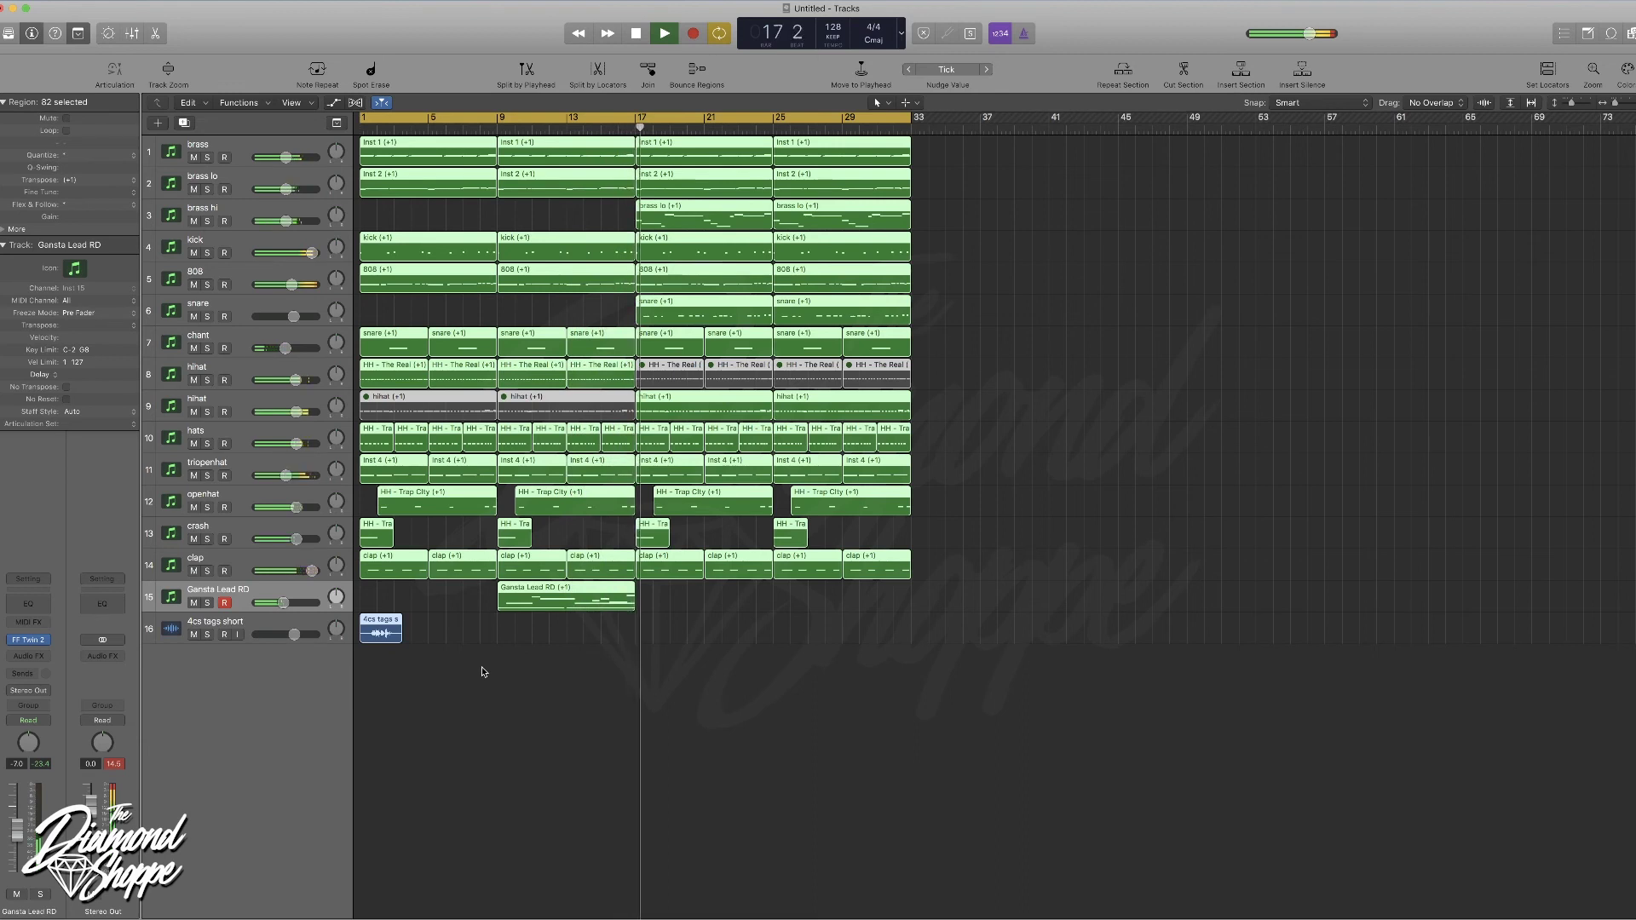
# - Copy the Gansta Lead RD region from bar 9 to bar 25 and select all regions in the arrangement
pyautogui.click(557, 697)
pyautogui.moveTo(568, 601); pyautogui.dragTo(843, 603)
pyautogui.moveTo(959, 702); pyautogui.dragTo(294, 165)
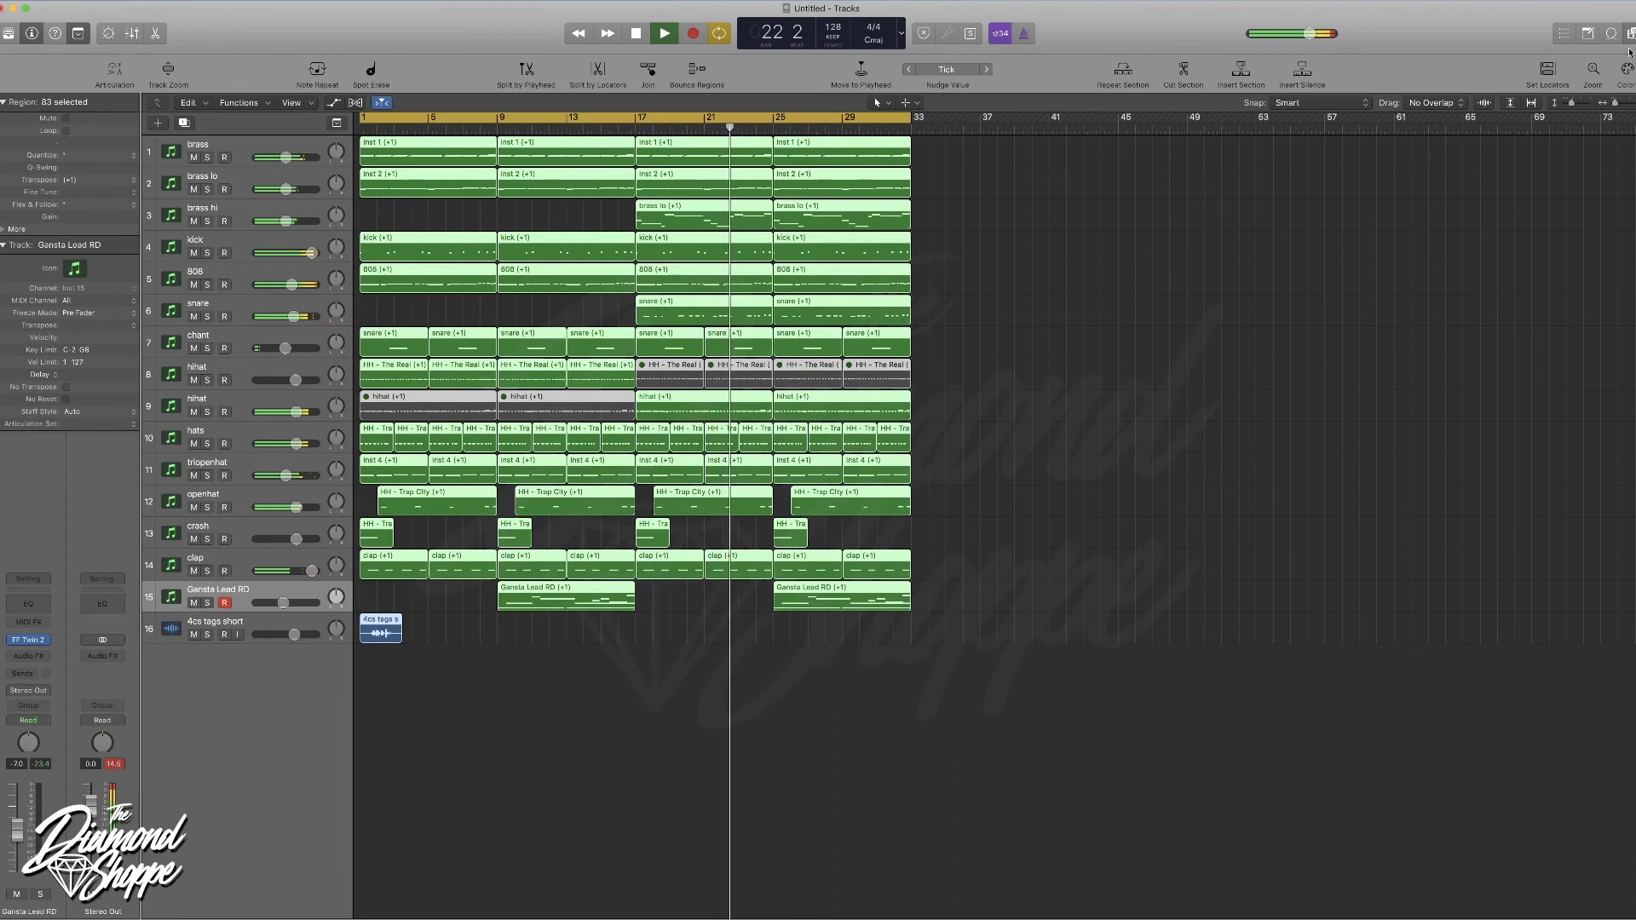
# - Place CRASH #1.wav from the Industry Kit's Reversed cymbal folder on a new audio track, leading into bar 9
pyautogui.press('f')
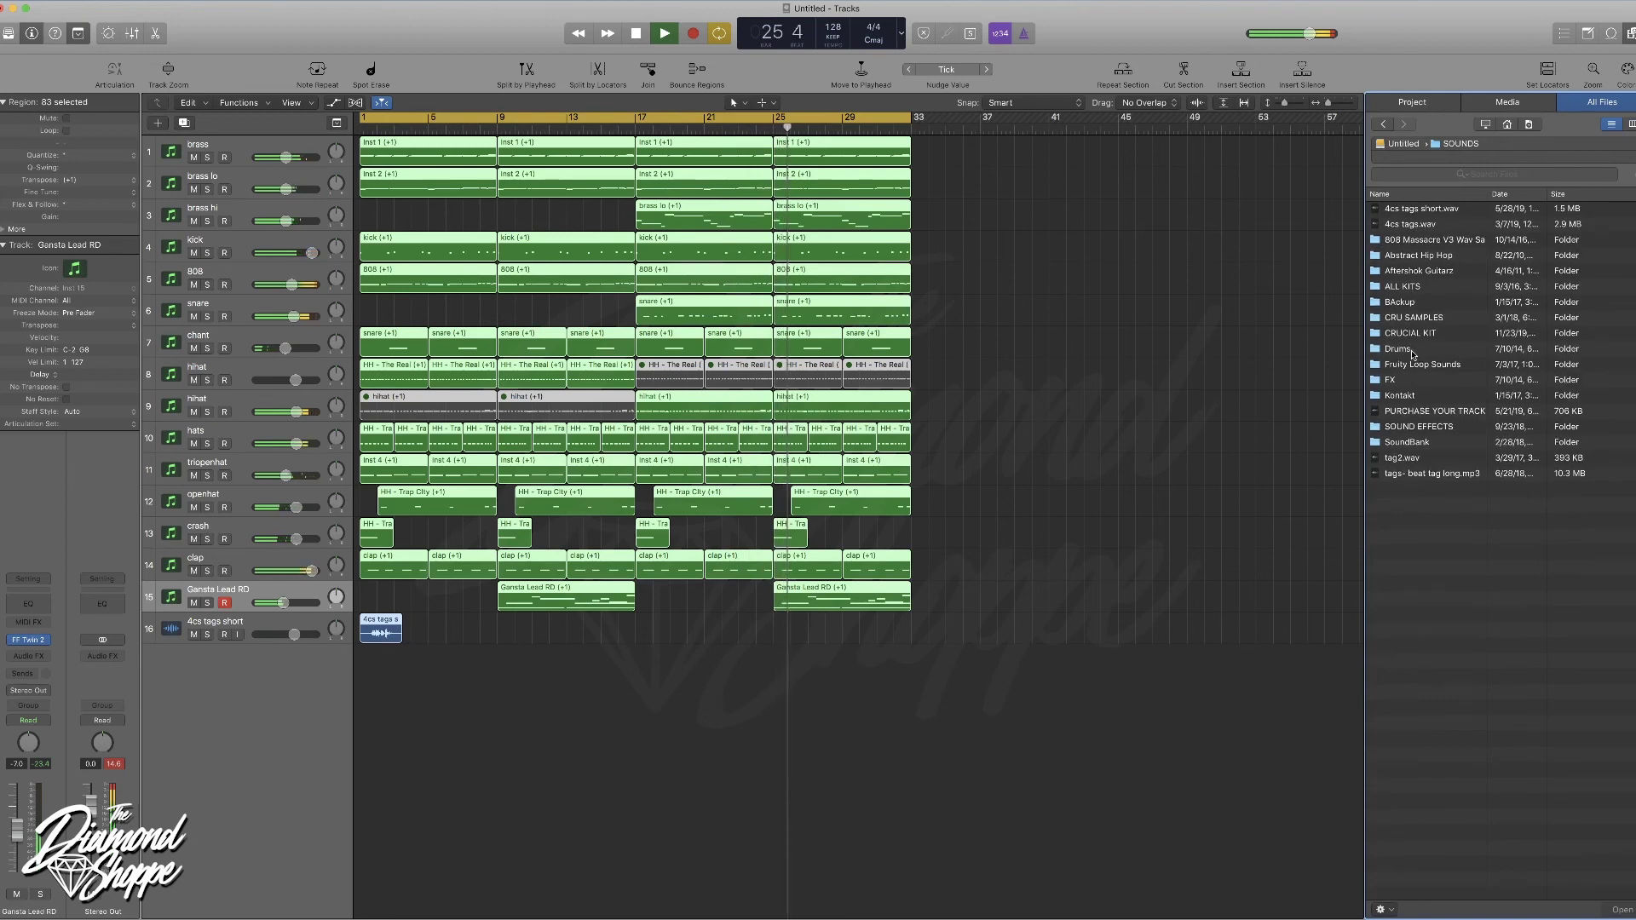
pyautogui.click(1415, 288)
pyautogui.doubleClick(1414, 290)
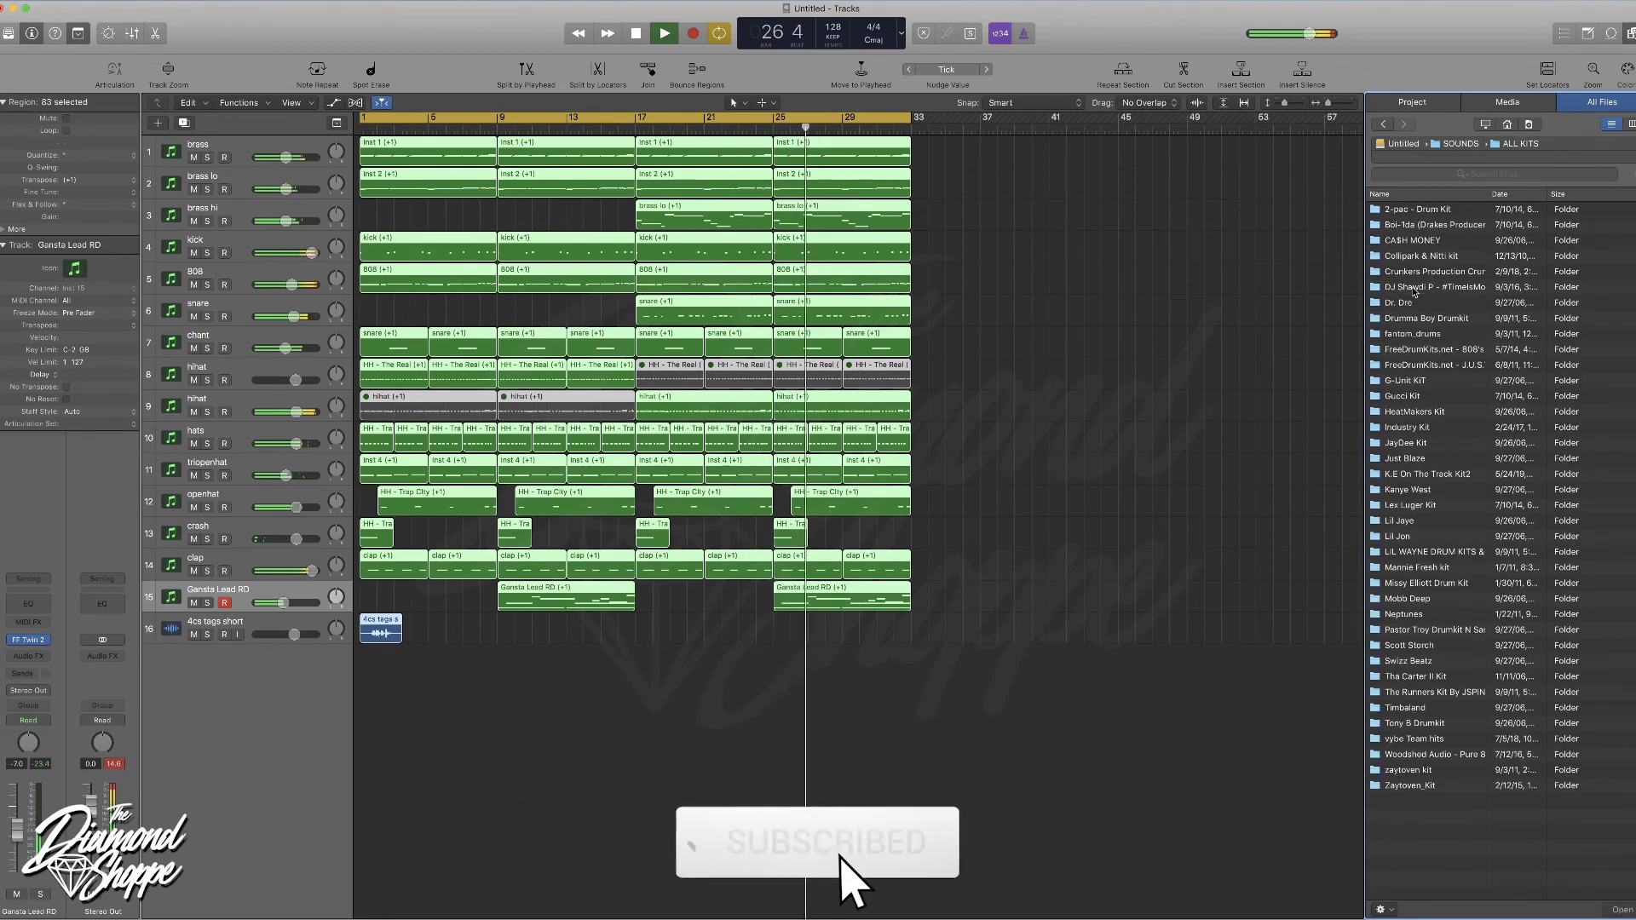
pyautogui.click(1427, 428)
pyautogui.doubleClick(1427, 431)
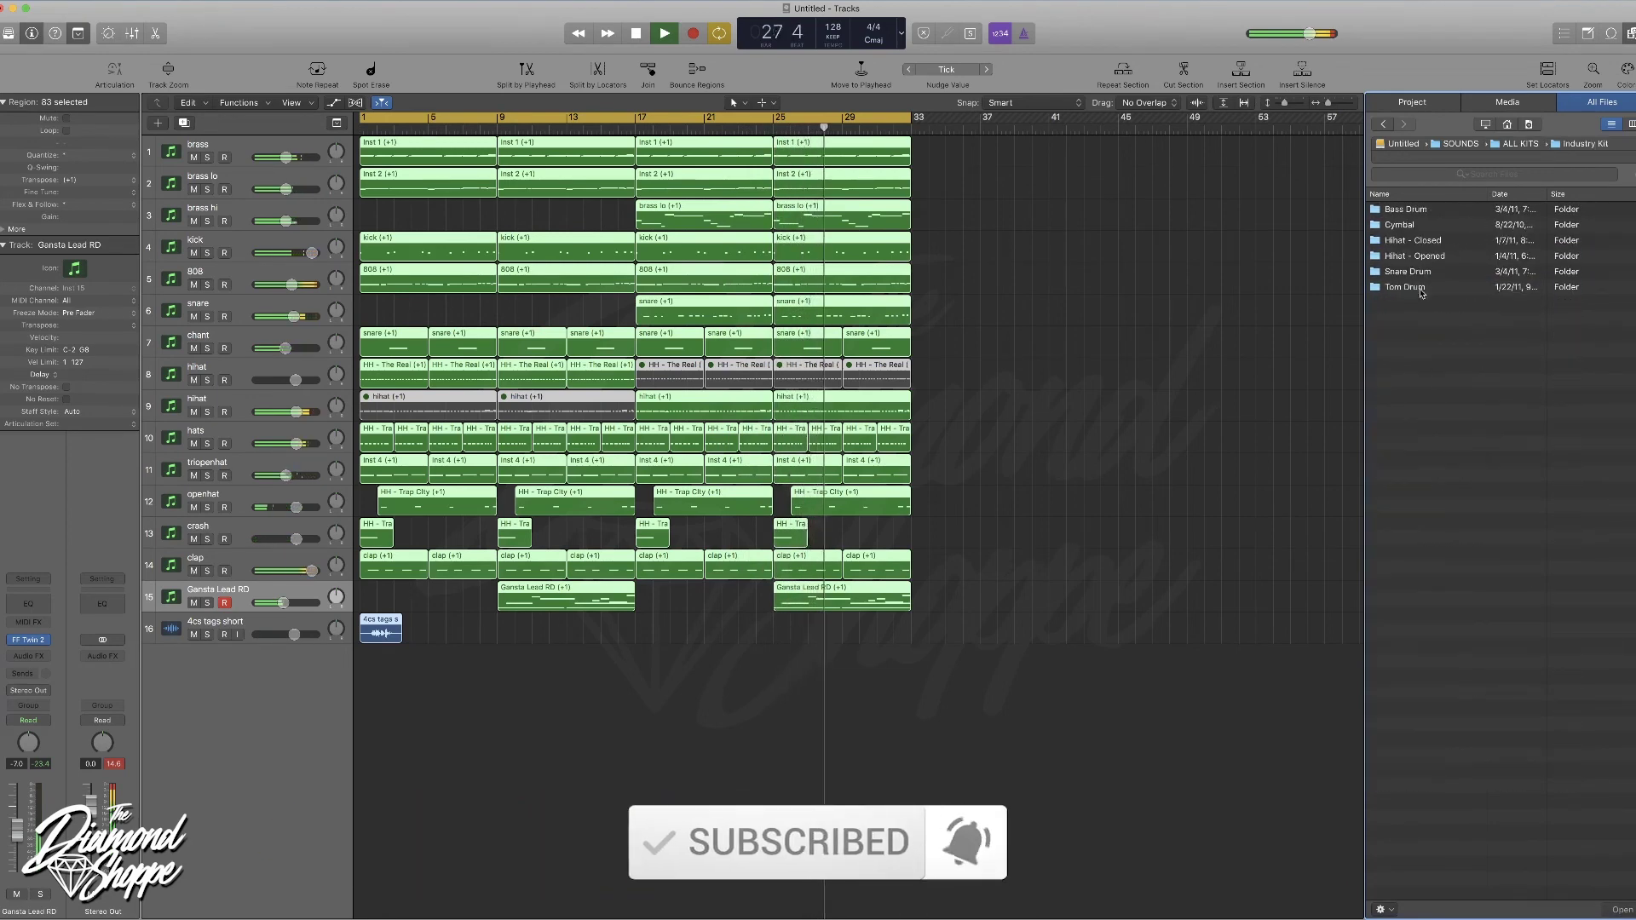
pyautogui.doubleClick(1422, 226)
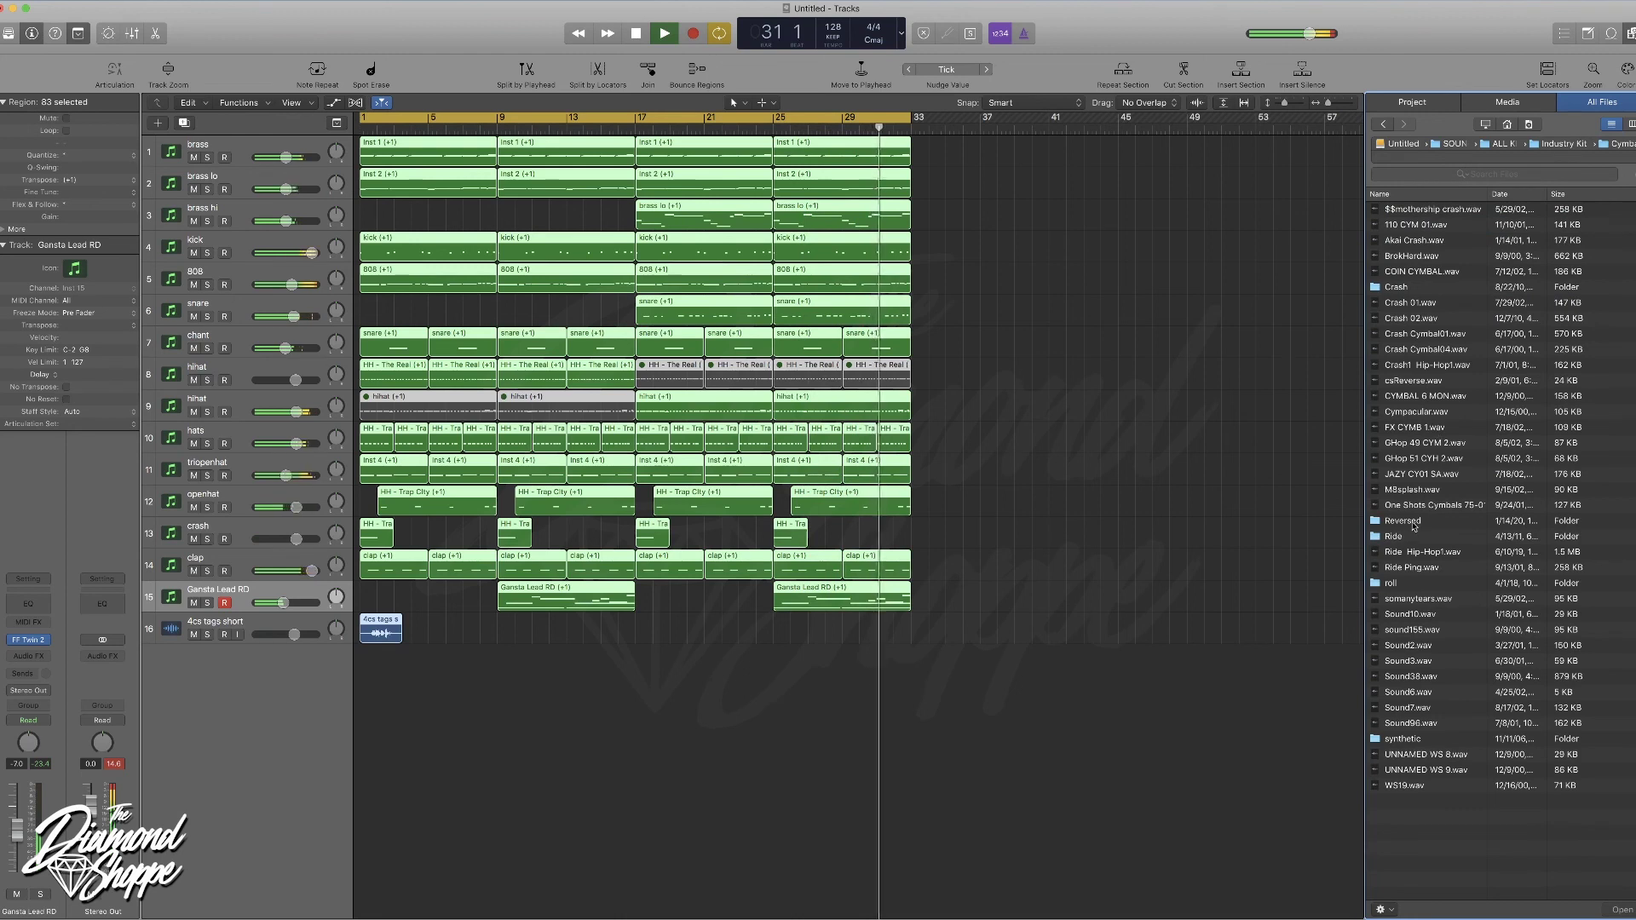
pyautogui.doubleClick(1414, 523)
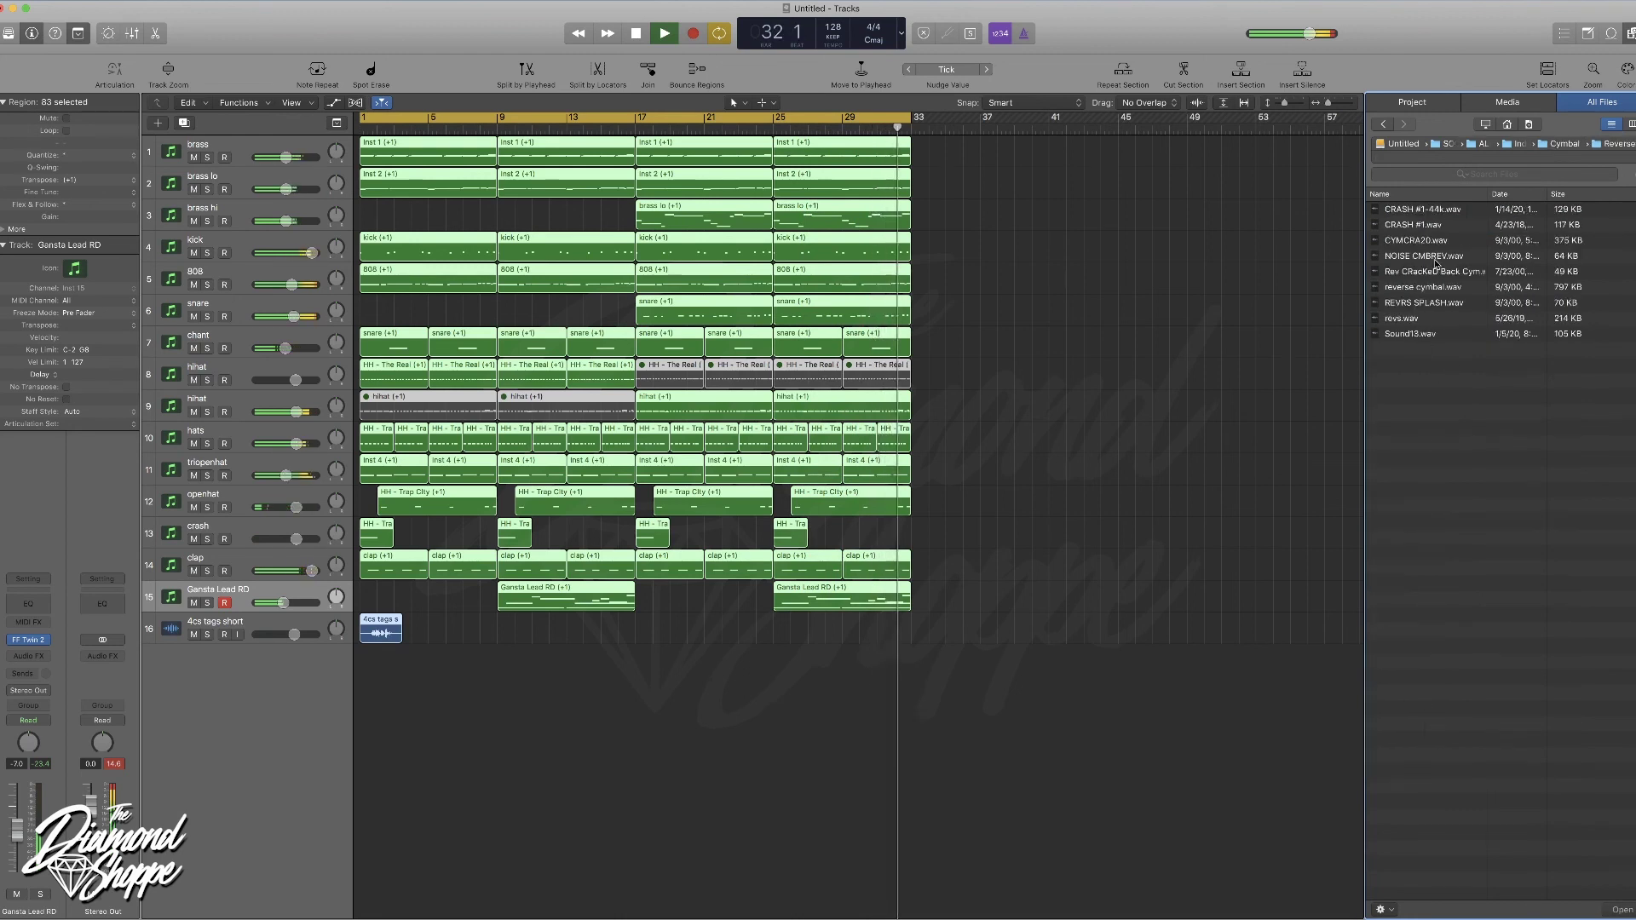
pyautogui.moveTo(1423, 226); pyautogui.dragTo(487, 682)
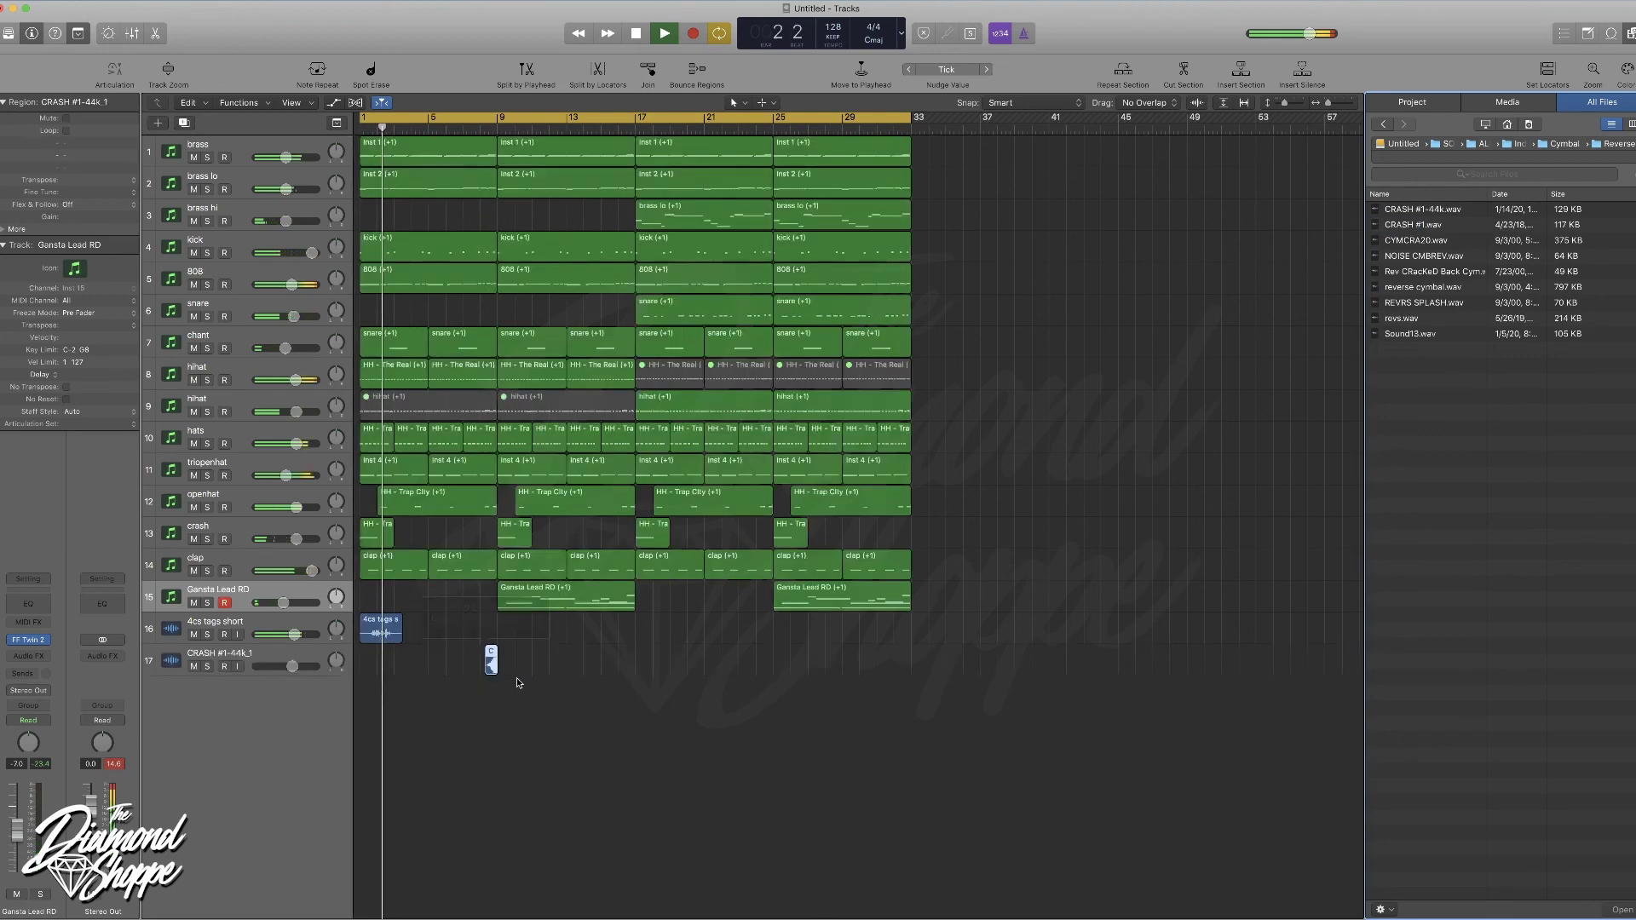
# - Show the flex view, set the reversed crash track to Flex Time - Polyphonic and stretch its region to start slightly earlier
pyautogui.press('ctrl+alt+super+z')
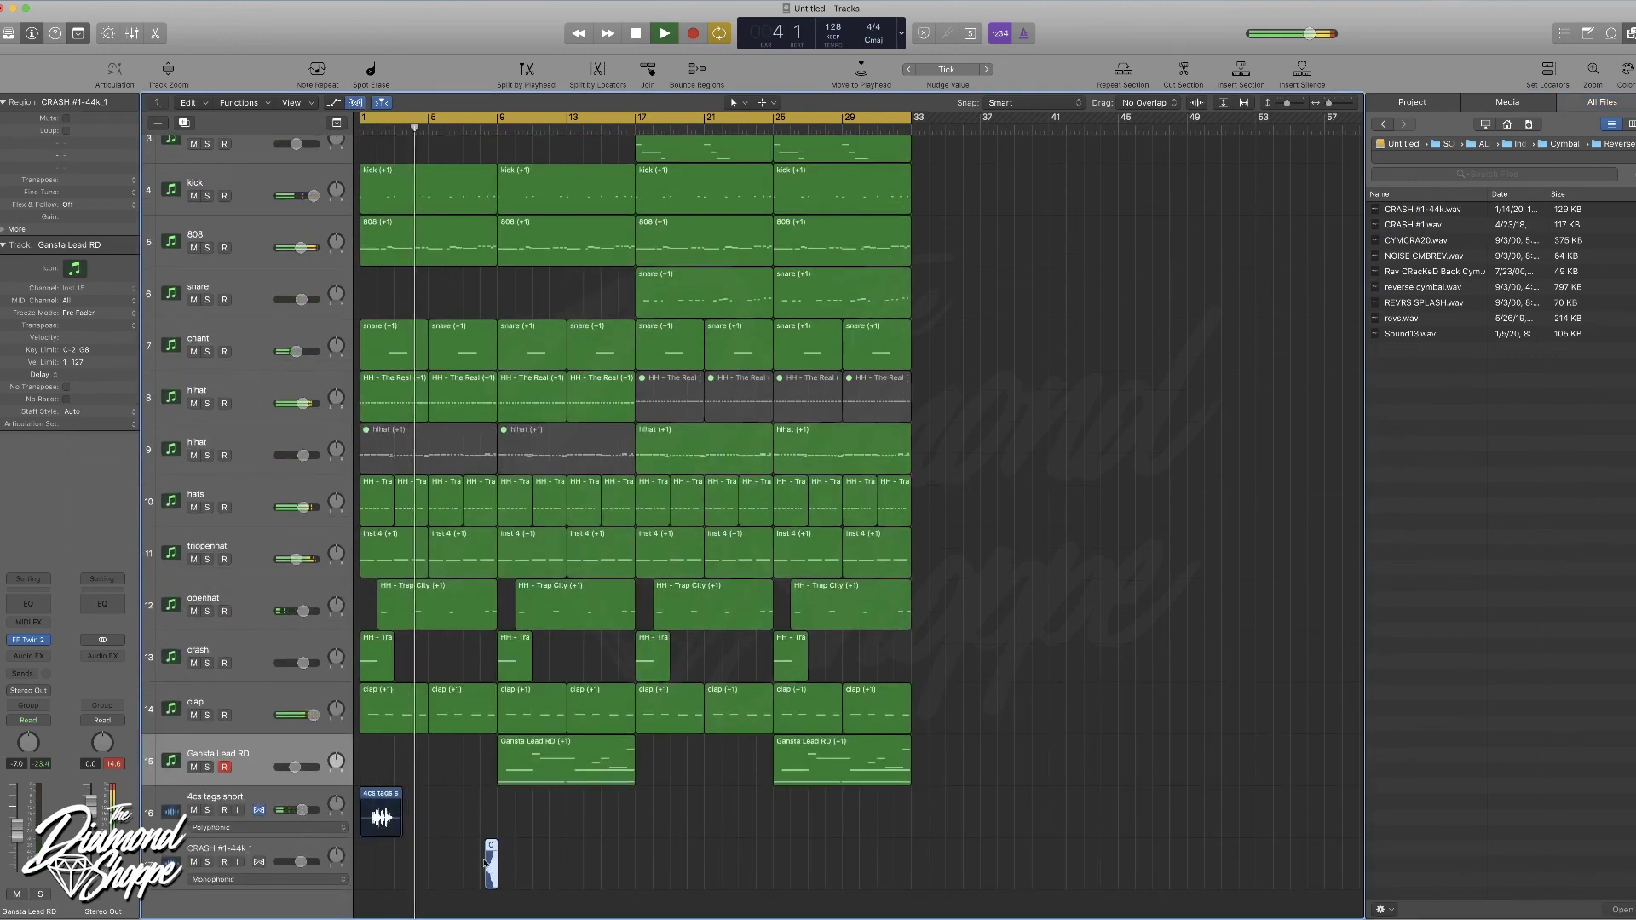
pyautogui.click(275, 878)
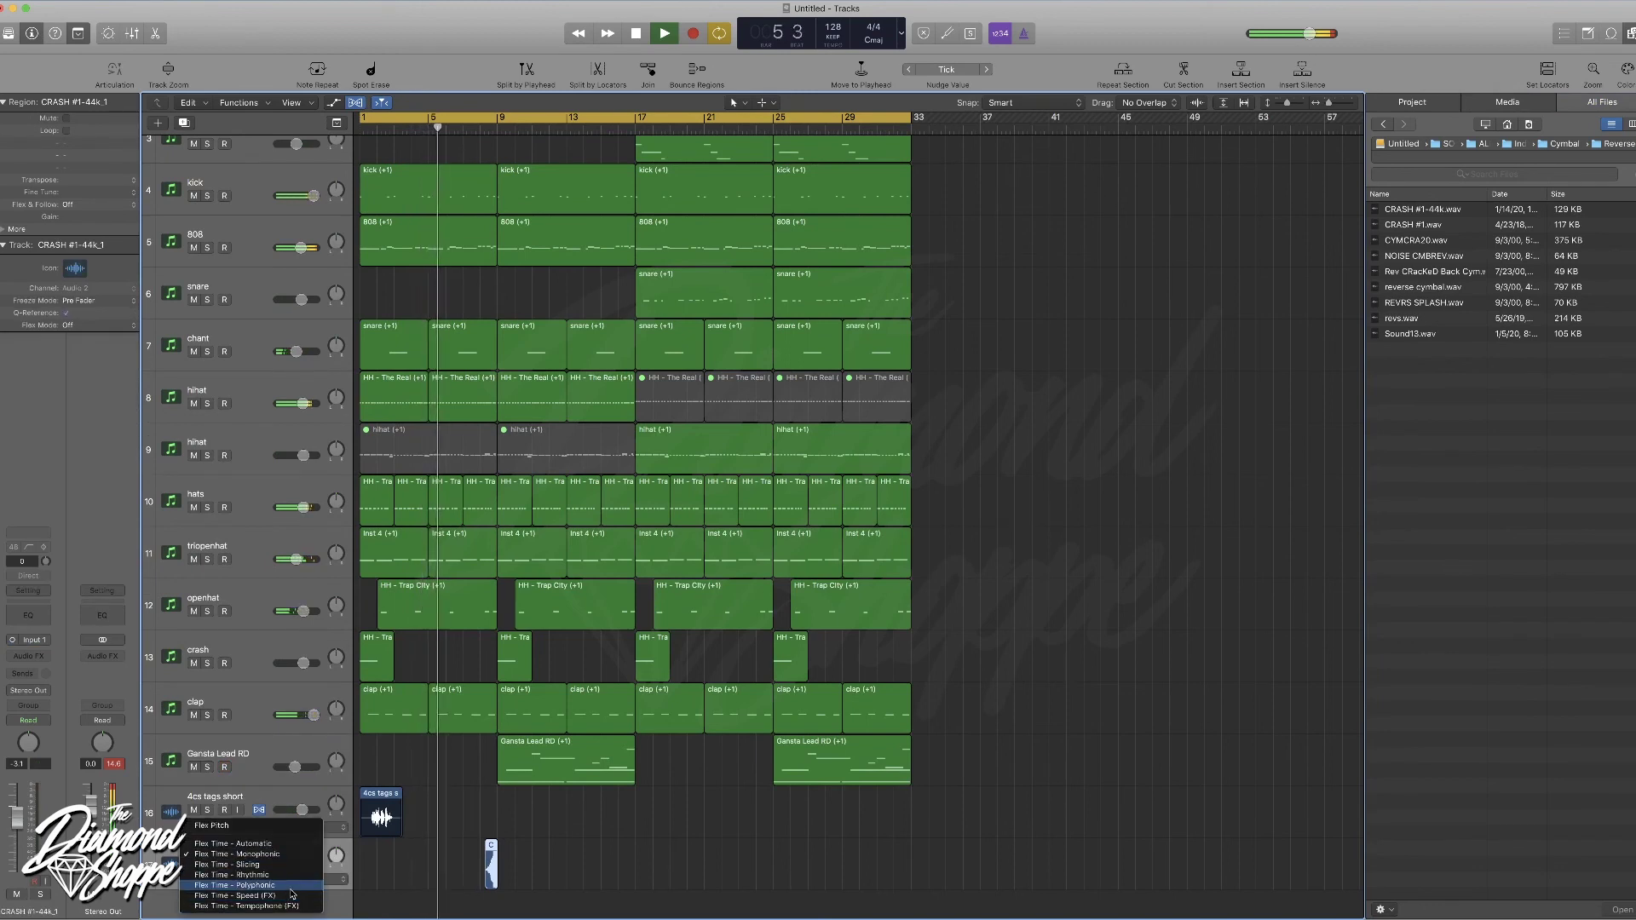
pyautogui.click(288, 885)
pyautogui.moveTo(488, 846); pyautogui.dragTo(490, 846)
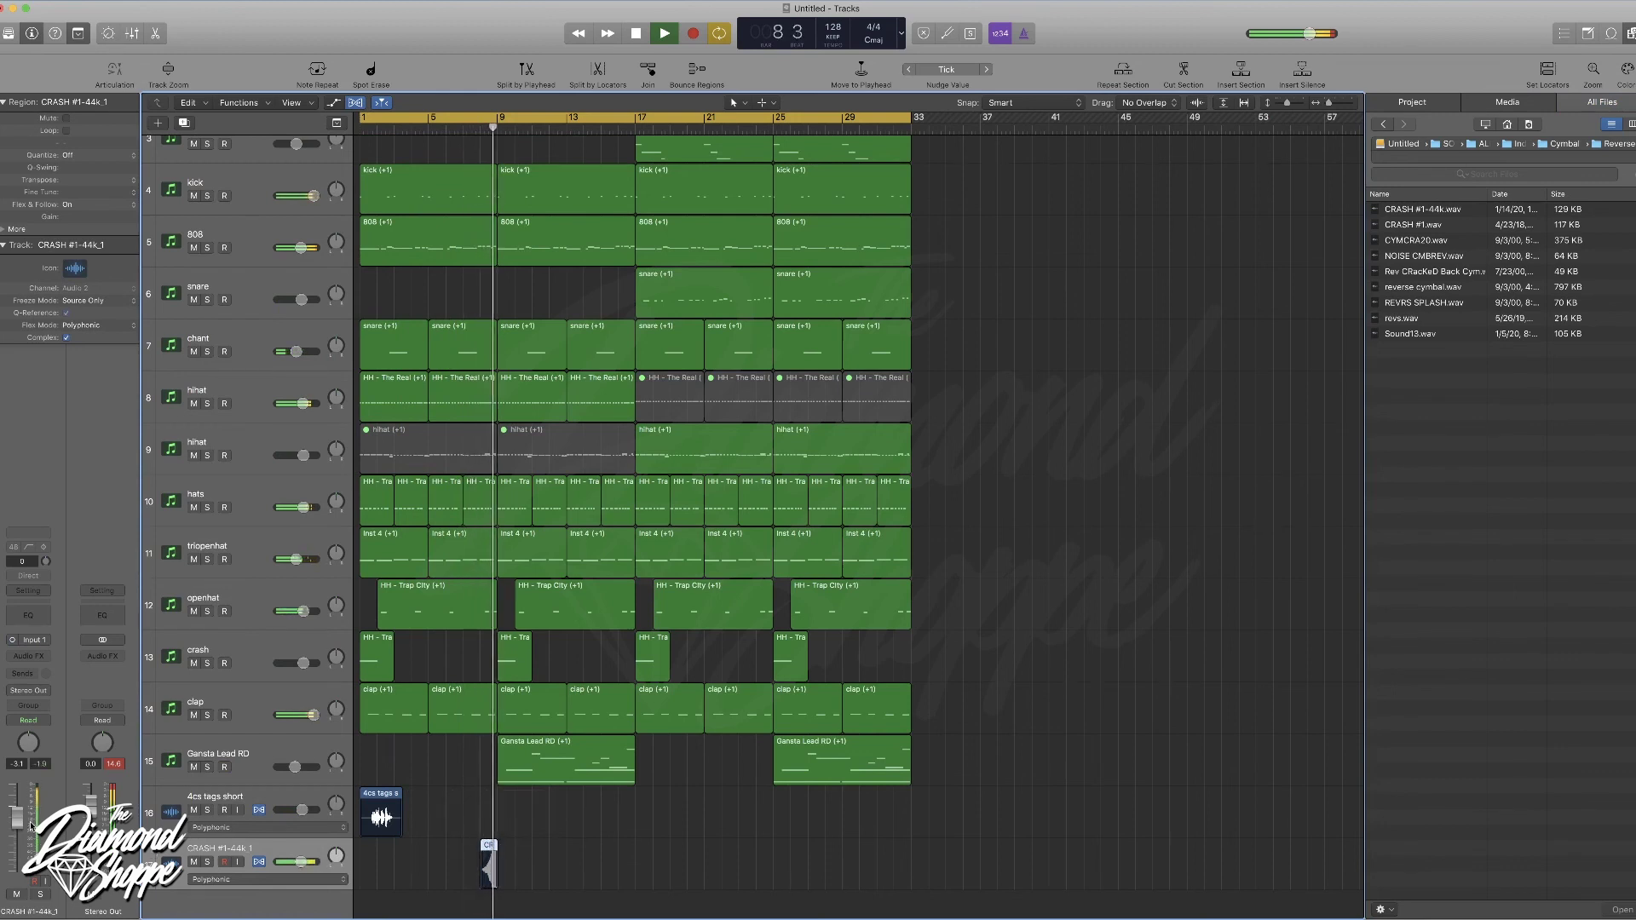
# - Lower the reversed crash track's volume to -9.7 dB and copy its region to lead into bar 17
pyautogui.moveTo(21, 823); pyautogui.dragTo(18, 842)
pyautogui.moveTo(491, 850); pyautogui.dragTo(628, 852)
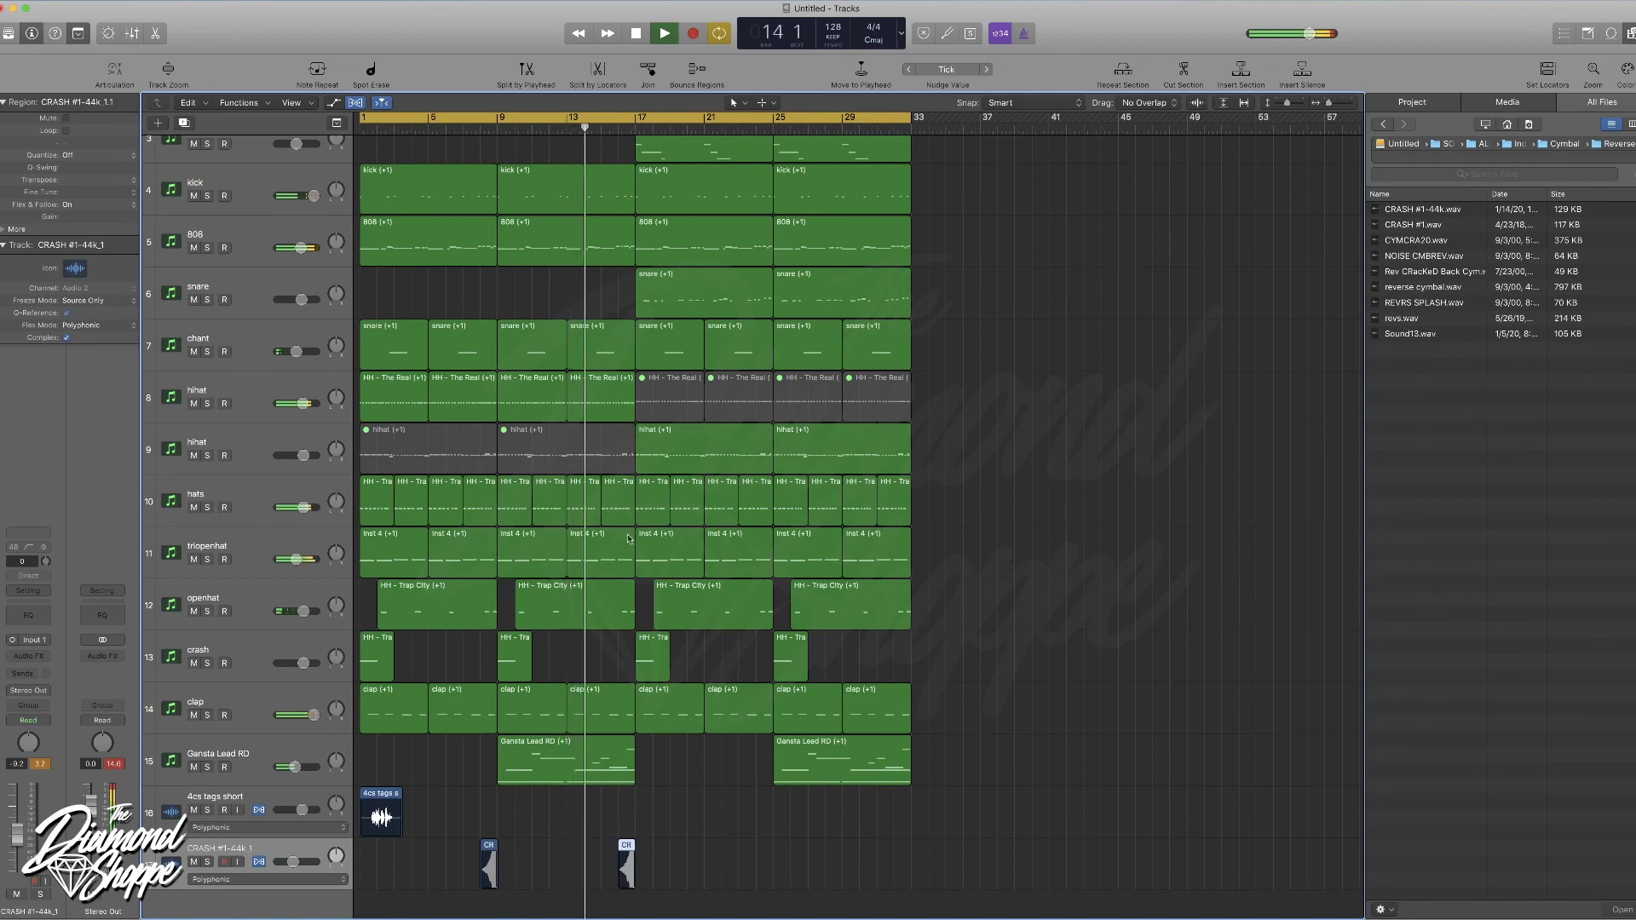
# - Move the junction between the two clap regions at bar 17 back to bar 16
pyautogui.moveTo(629, 709); pyautogui.dragTo(615, 710)
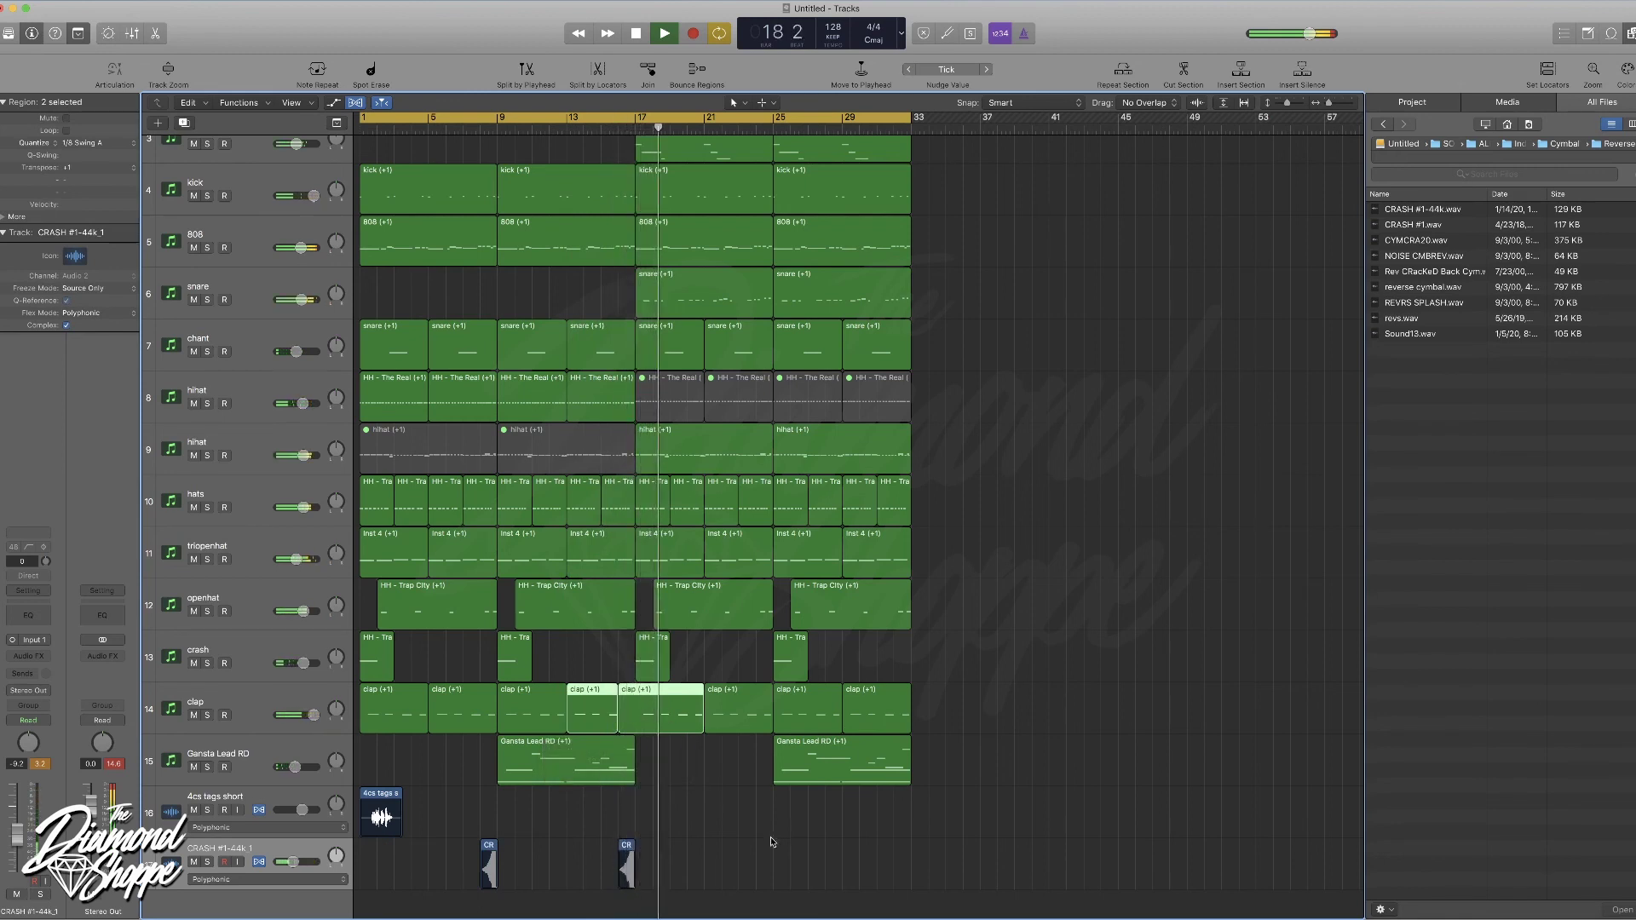
# - Hide the flex view, transpose all selected MIDI regions to -1 and play the arrangement from the start
pyautogui.click(946, 768)
pyautogui.moveTo(946, 769); pyautogui.dragTo(245, 100)
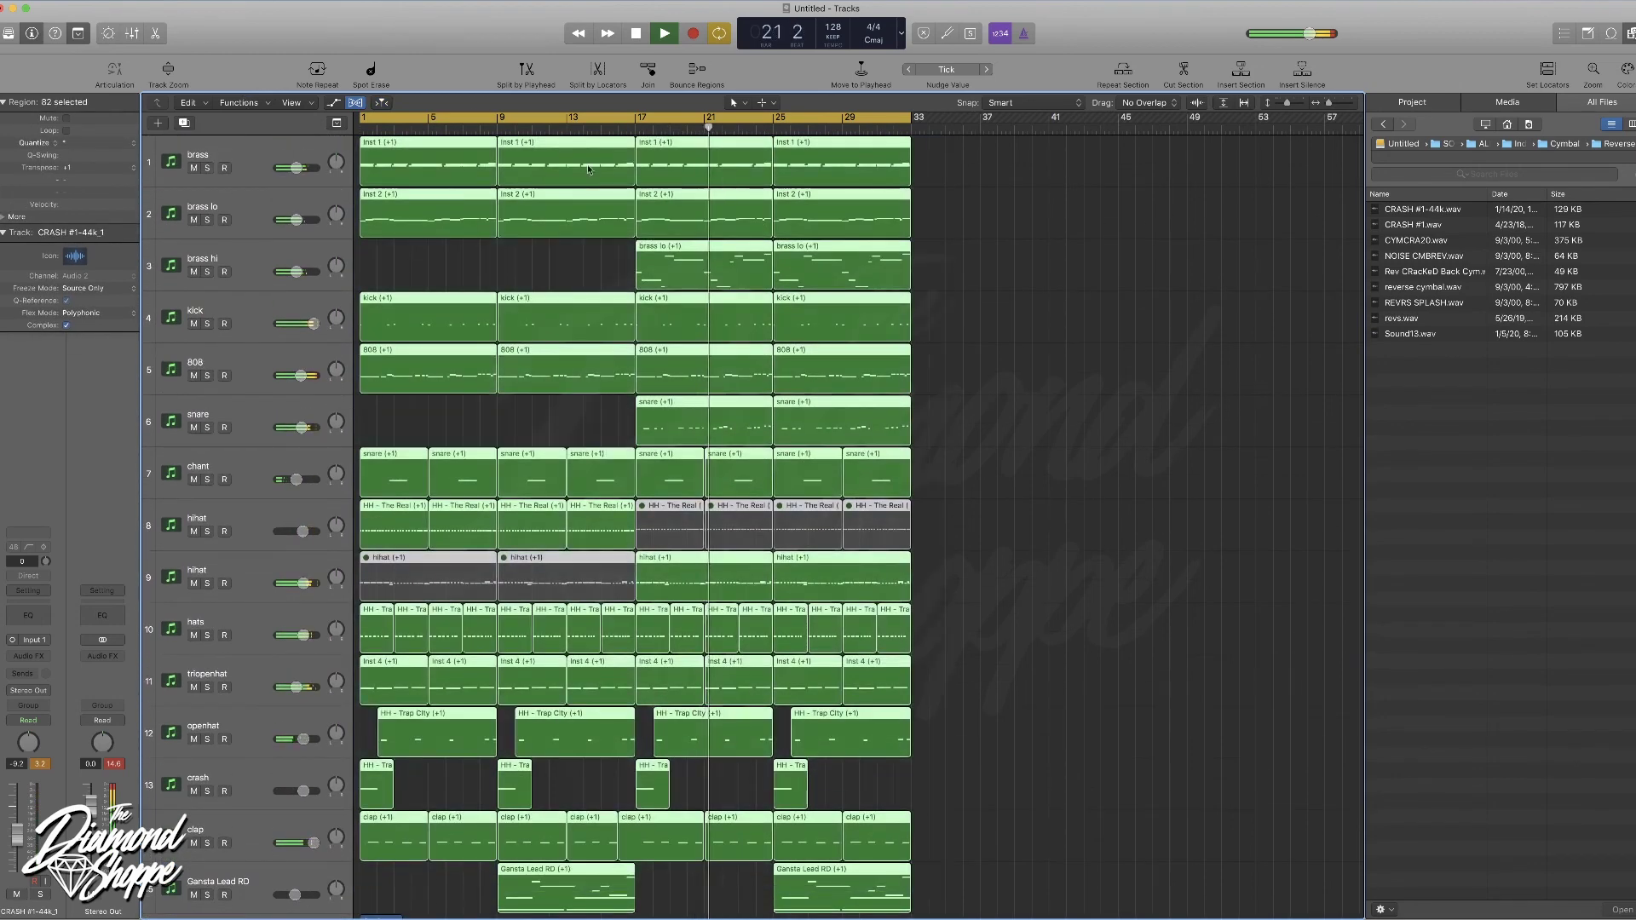
pyautogui.click(355, 103)
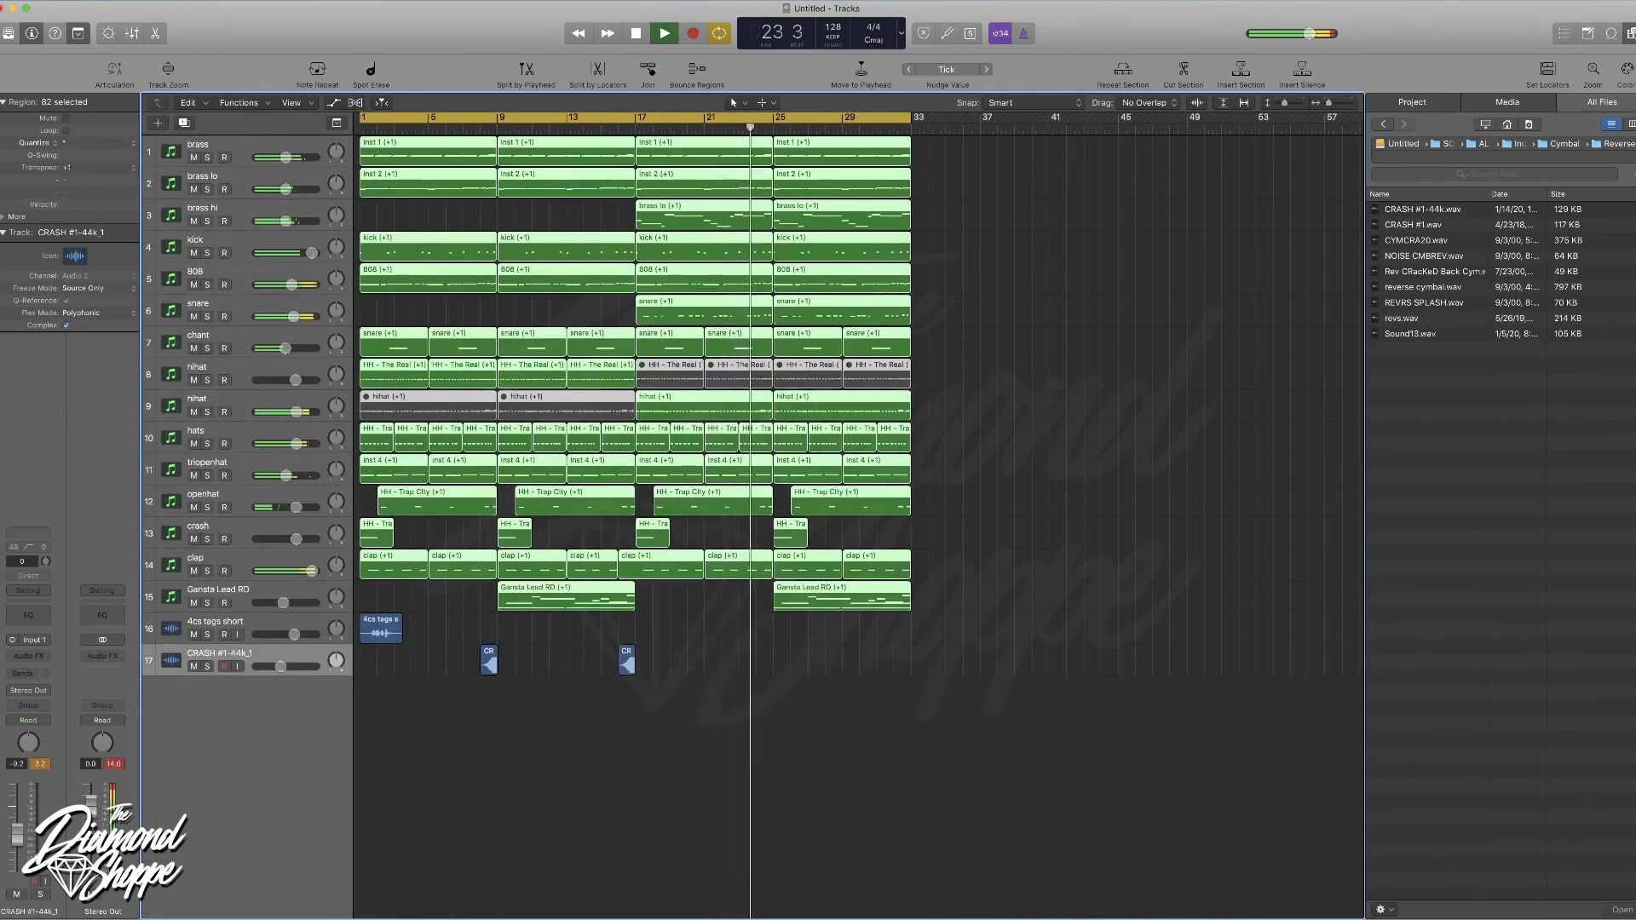
pyautogui.moveTo(69, 168); pyautogui.dragTo(72, 173)
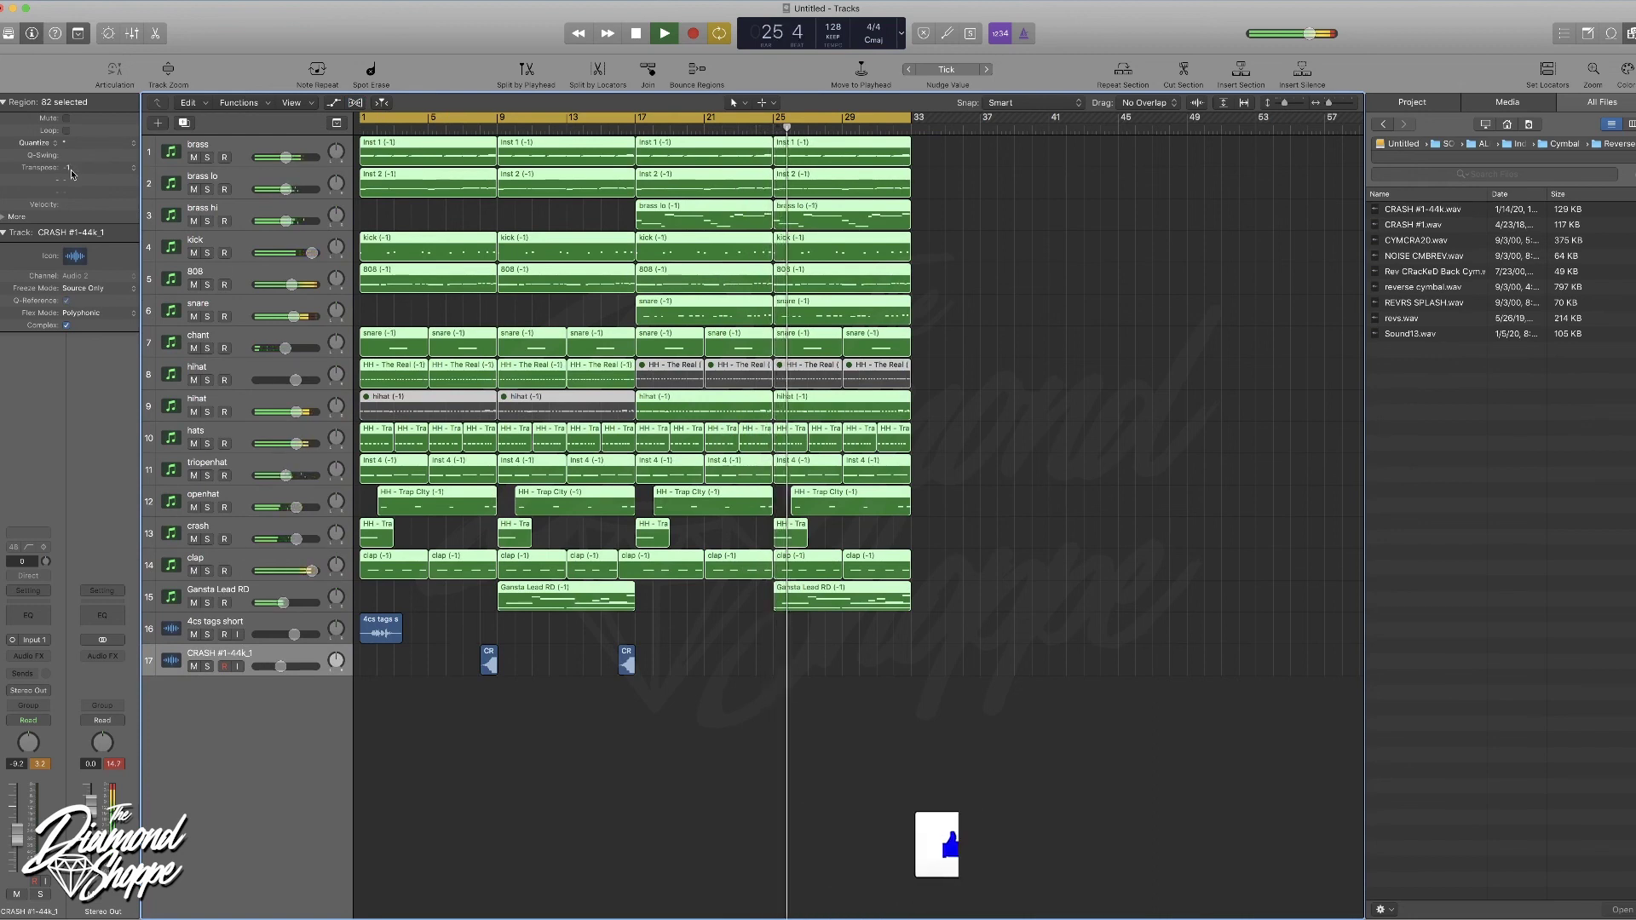
pyautogui.press('Return')
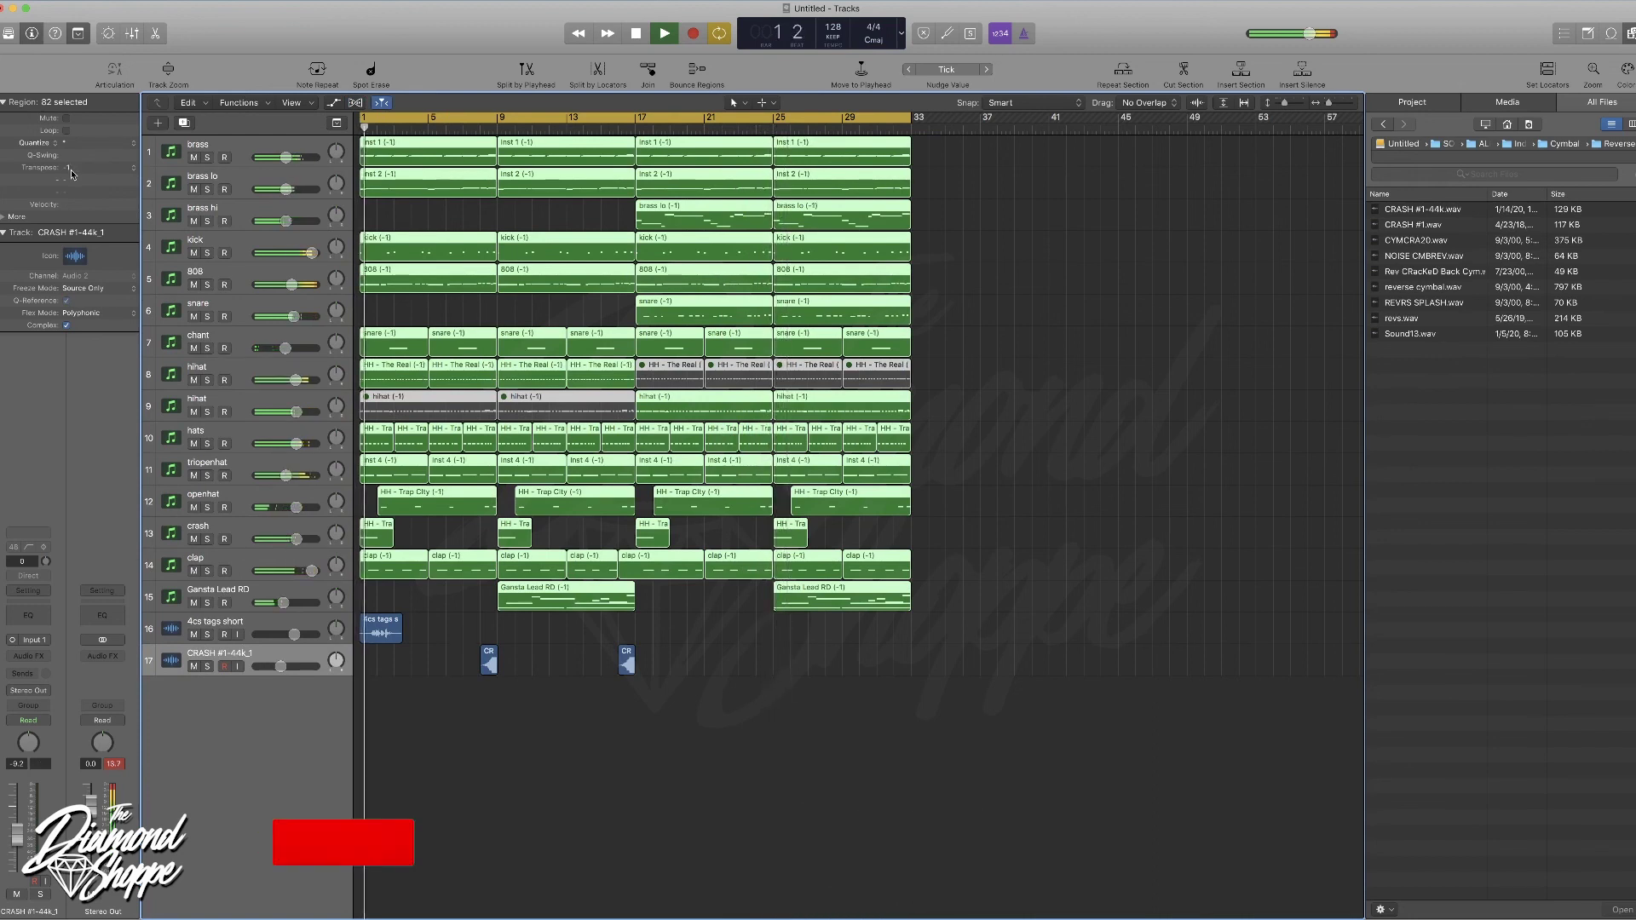
# - Raise the 4cs tags short track's volume slightly and copy the bar 16 reversed crash region to lead into bar 33
pyautogui.click(703, 769)
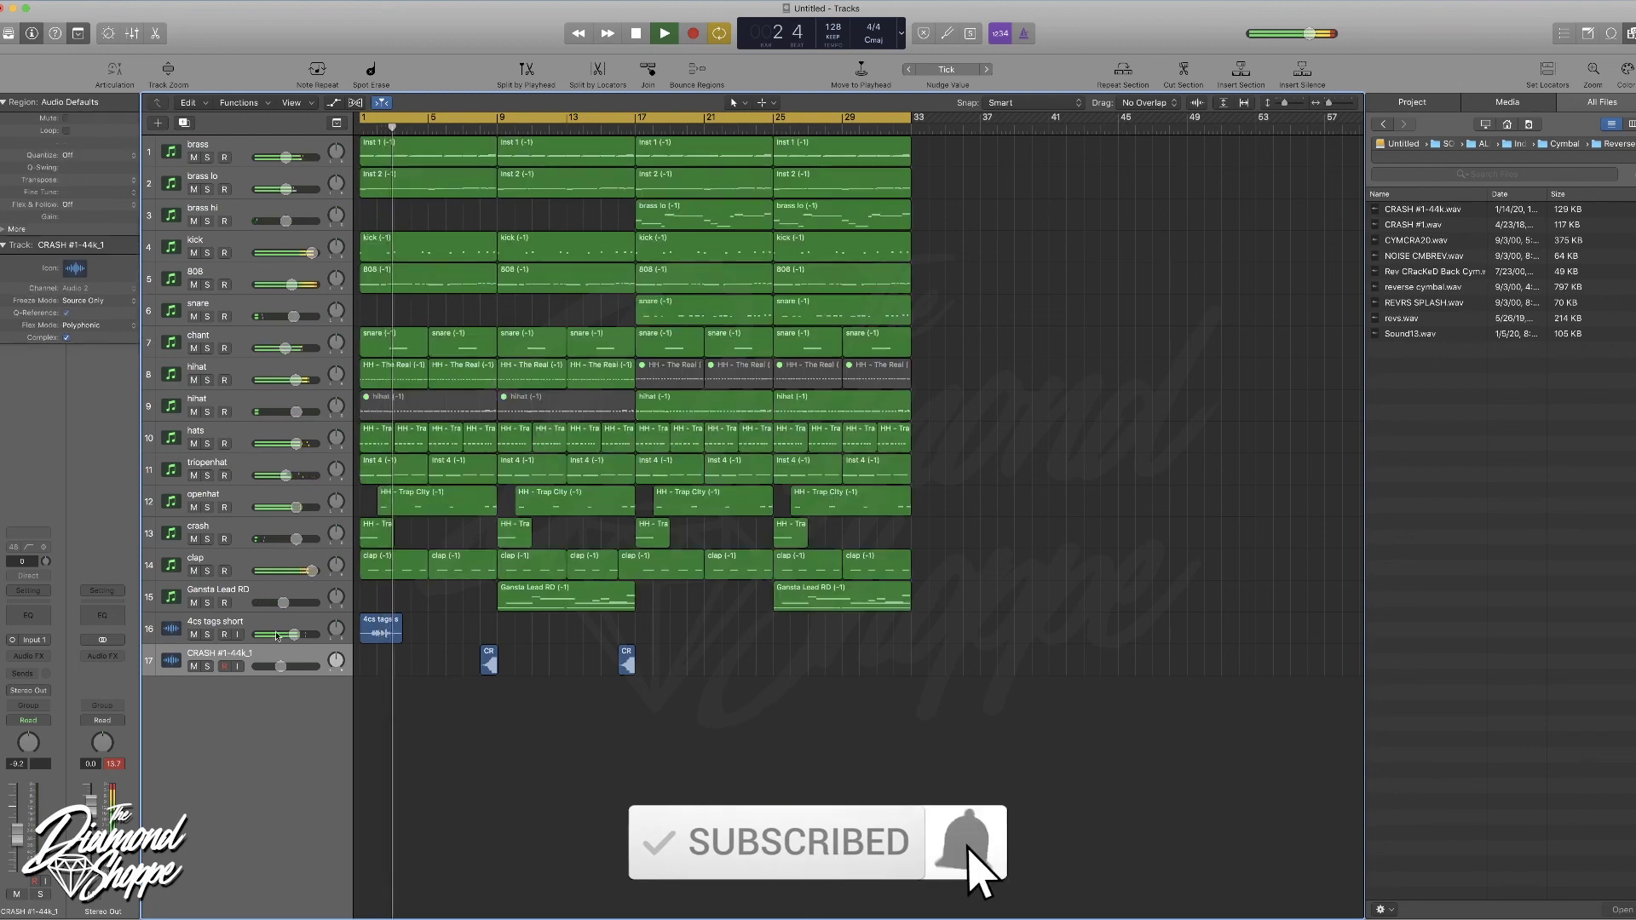
pyautogui.moveTo(294, 634); pyautogui.dragTo(302, 634)
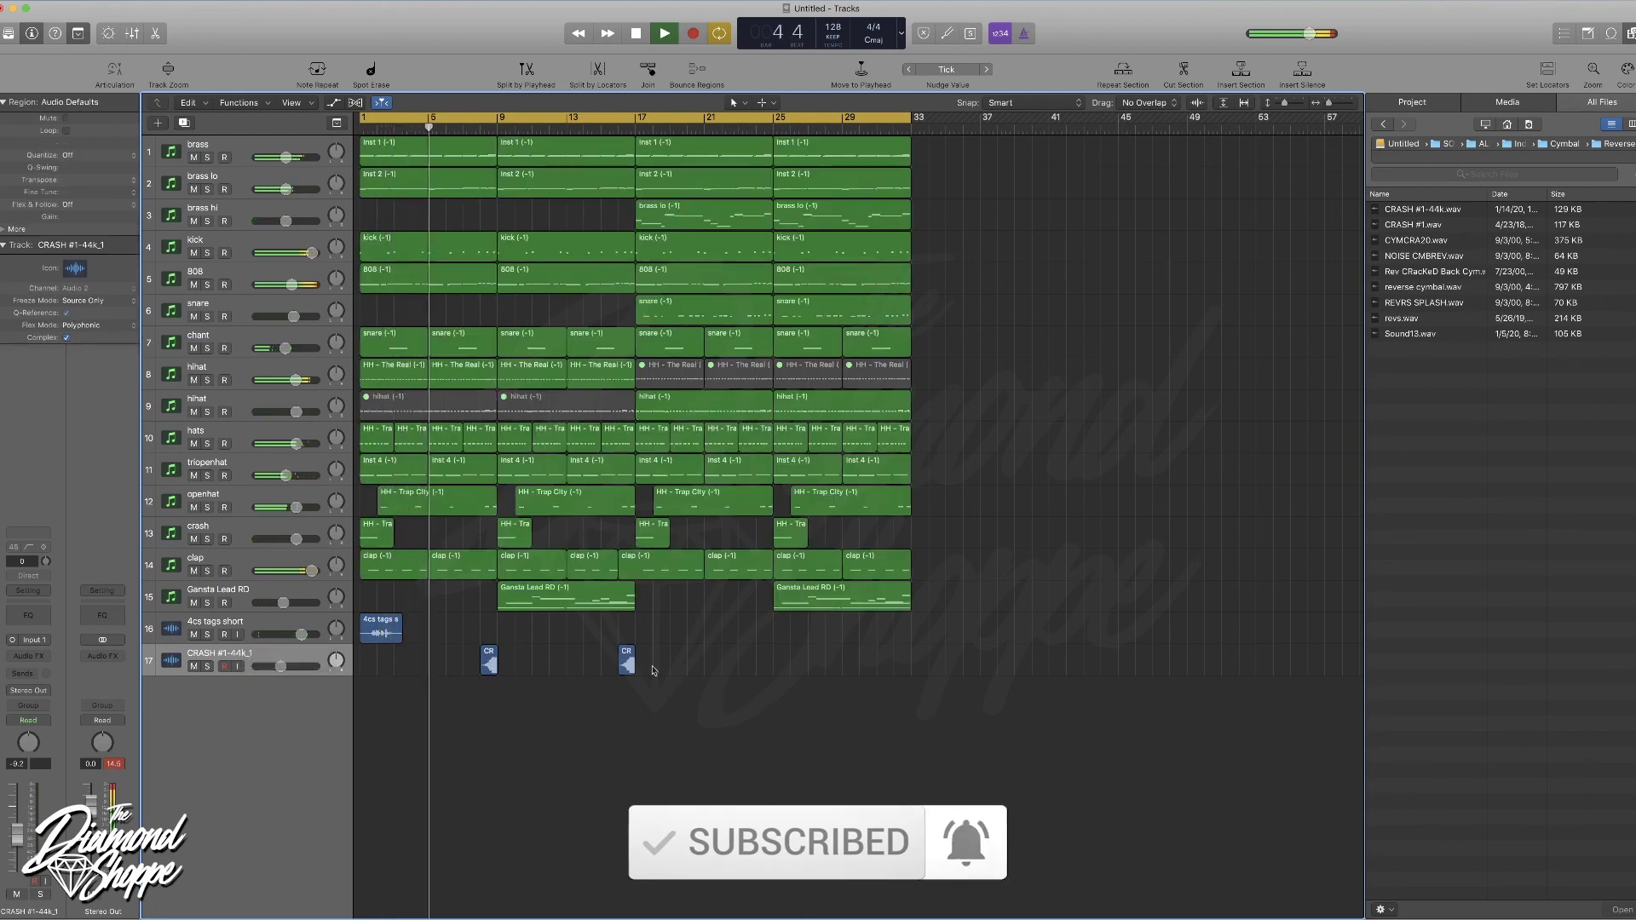
pyautogui.moveTo(626, 663); pyautogui.dragTo(901, 670)
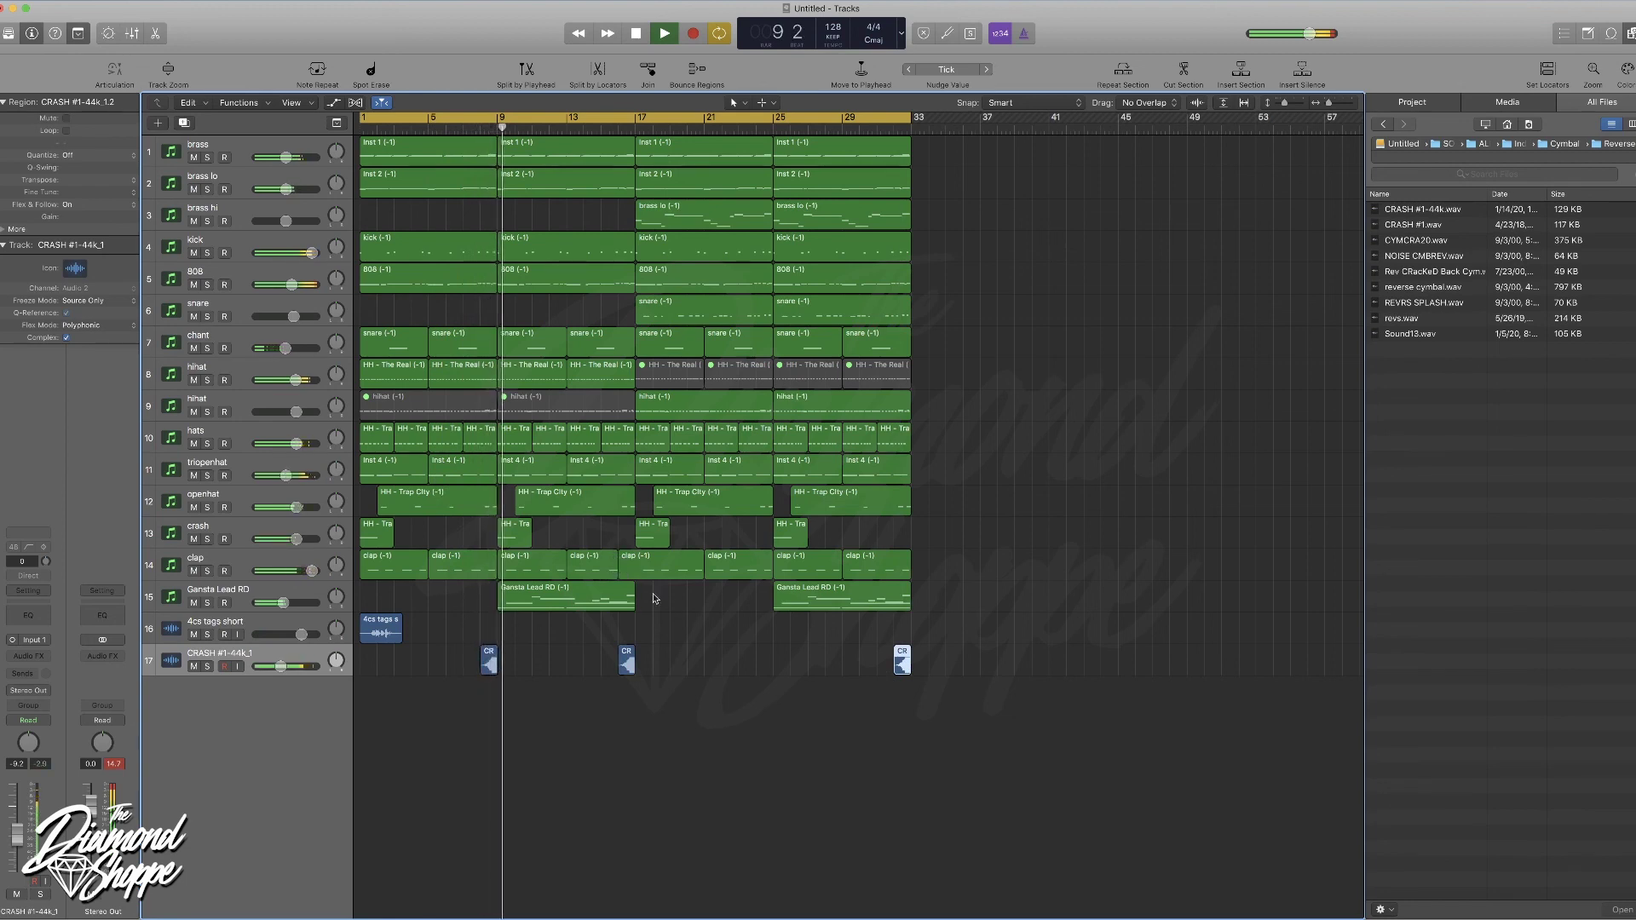
# - Create a drum drop before bar 17 by ending the clap region at bar 15 and the track 8 hihat and hats regions at bar 16
pyautogui.moveTo(631, 576); pyautogui.dragTo(601, 574)
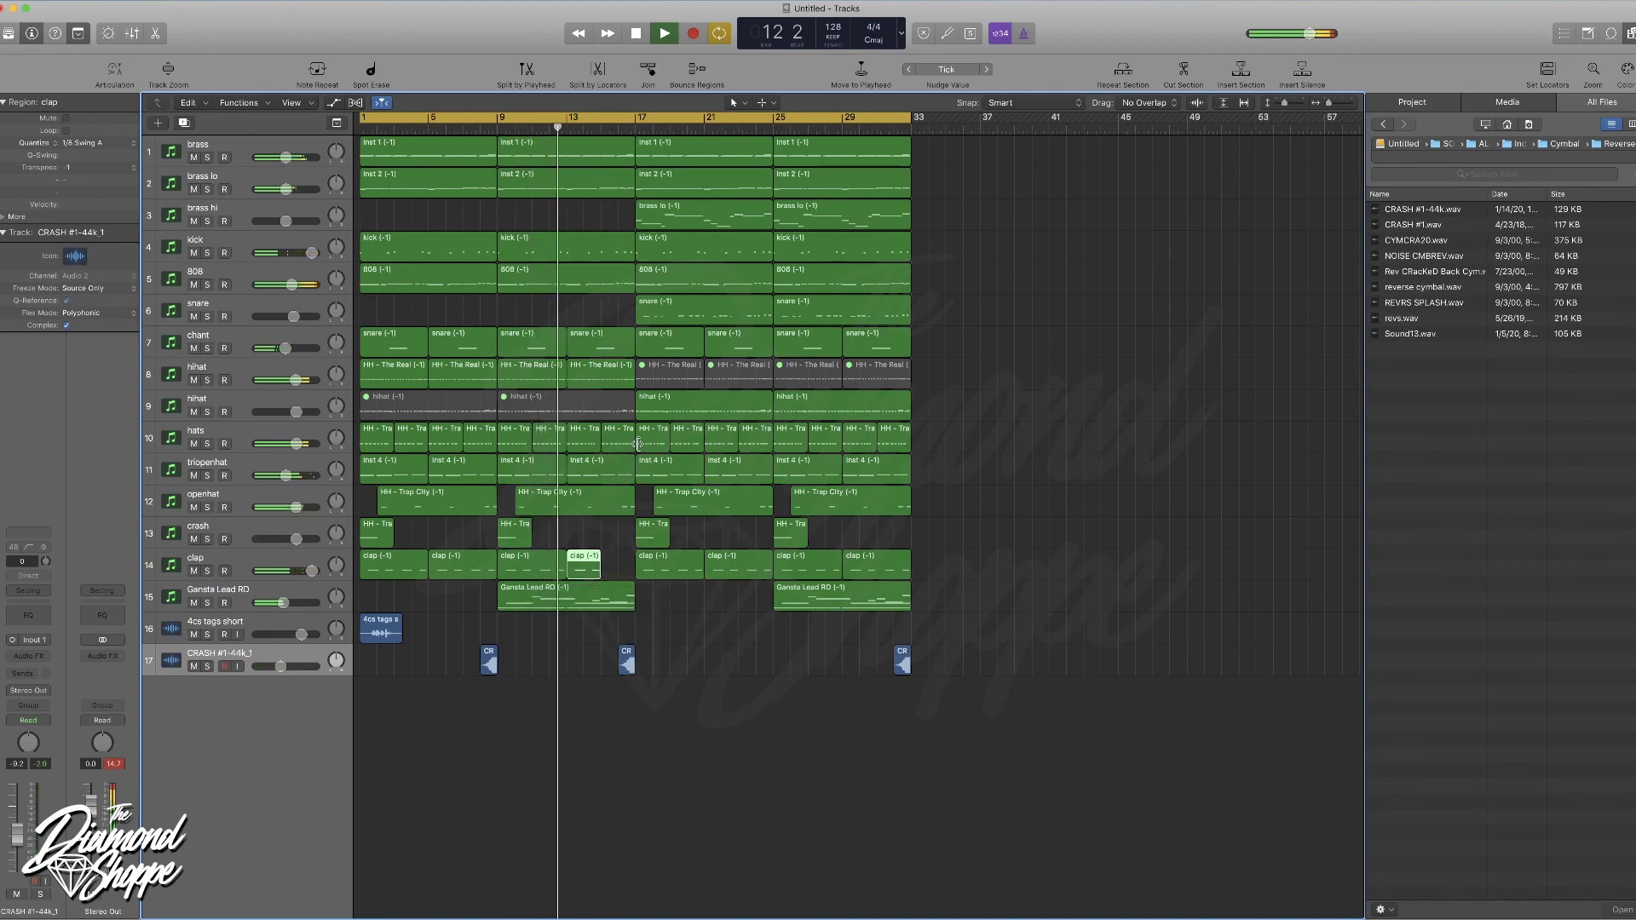
pyautogui.moveTo(631, 377); pyautogui.dragTo(617, 378)
pyautogui.moveTo(634, 441); pyautogui.dragTo(617, 441)
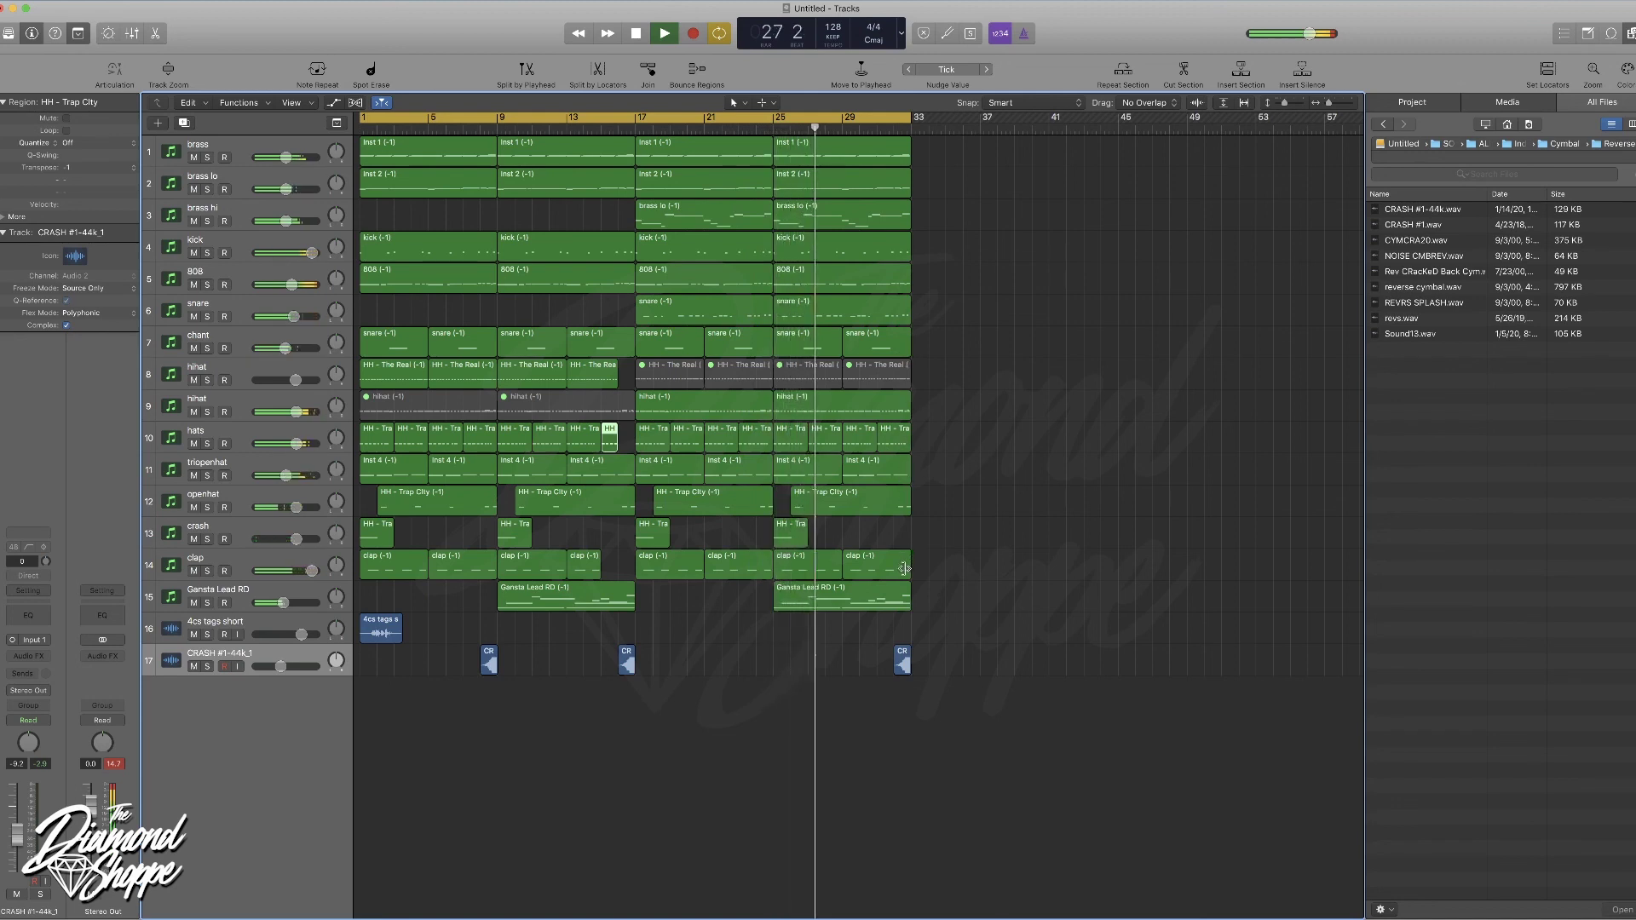
# - Shorten the last clap region to end at bar 31 and the last region on hihat track 9 to end at bar 32
pyautogui.moveTo(911, 564); pyautogui.dragTo(877, 570)
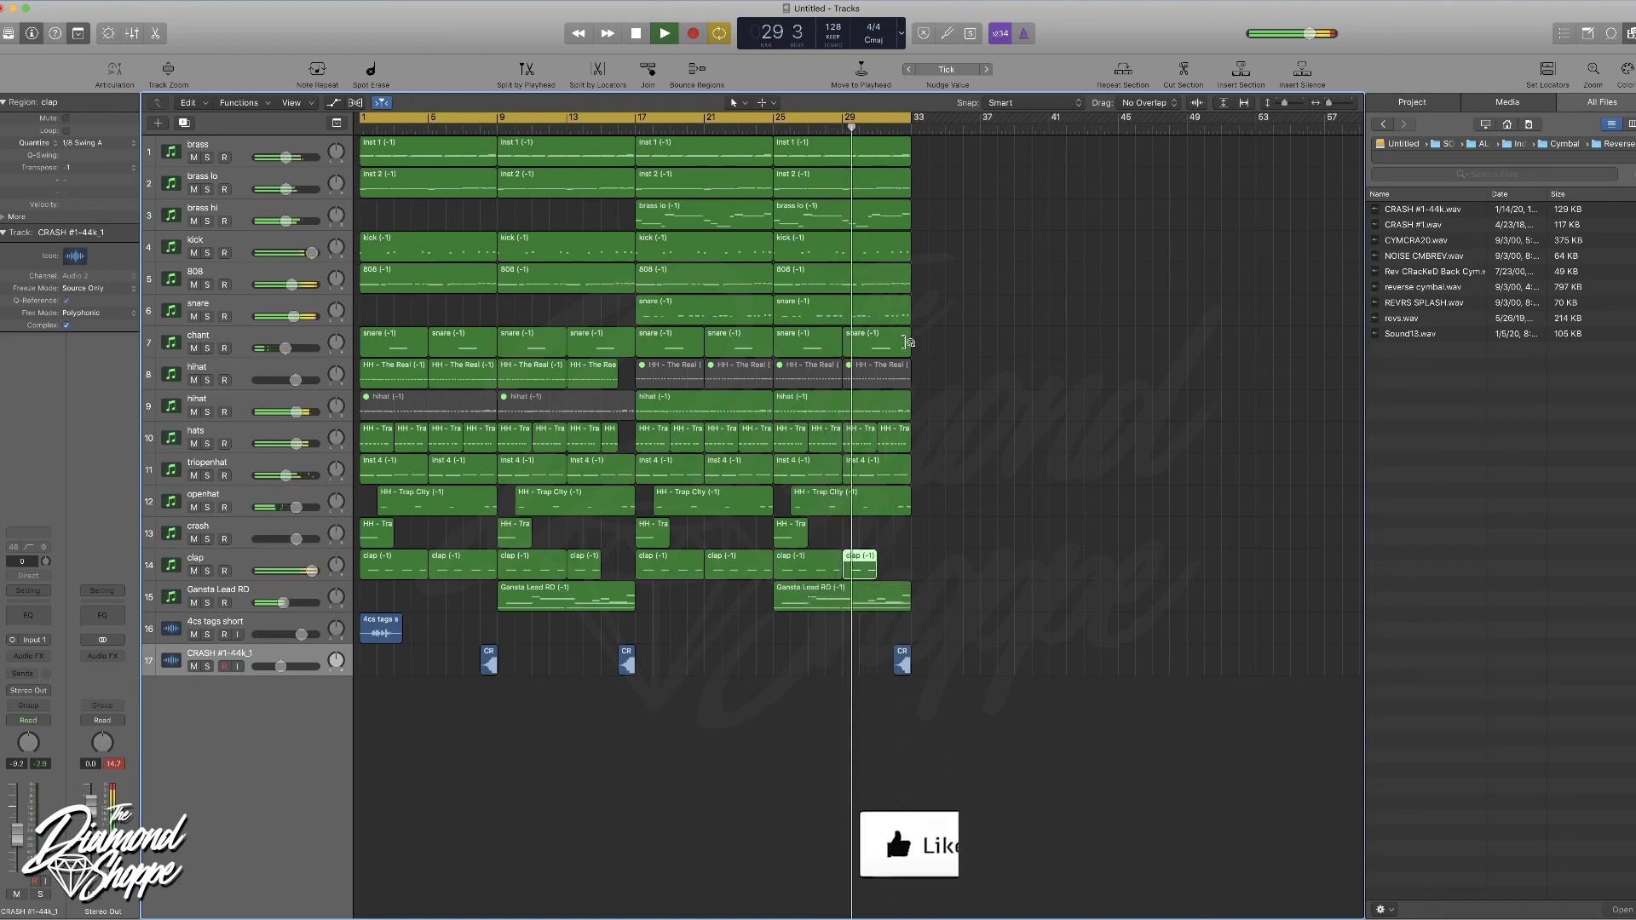
pyautogui.moveTo(904, 318); pyautogui.dragTo(904, 317)
pyautogui.moveTo(893, 444); pyautogui.dragTo(892, 415)
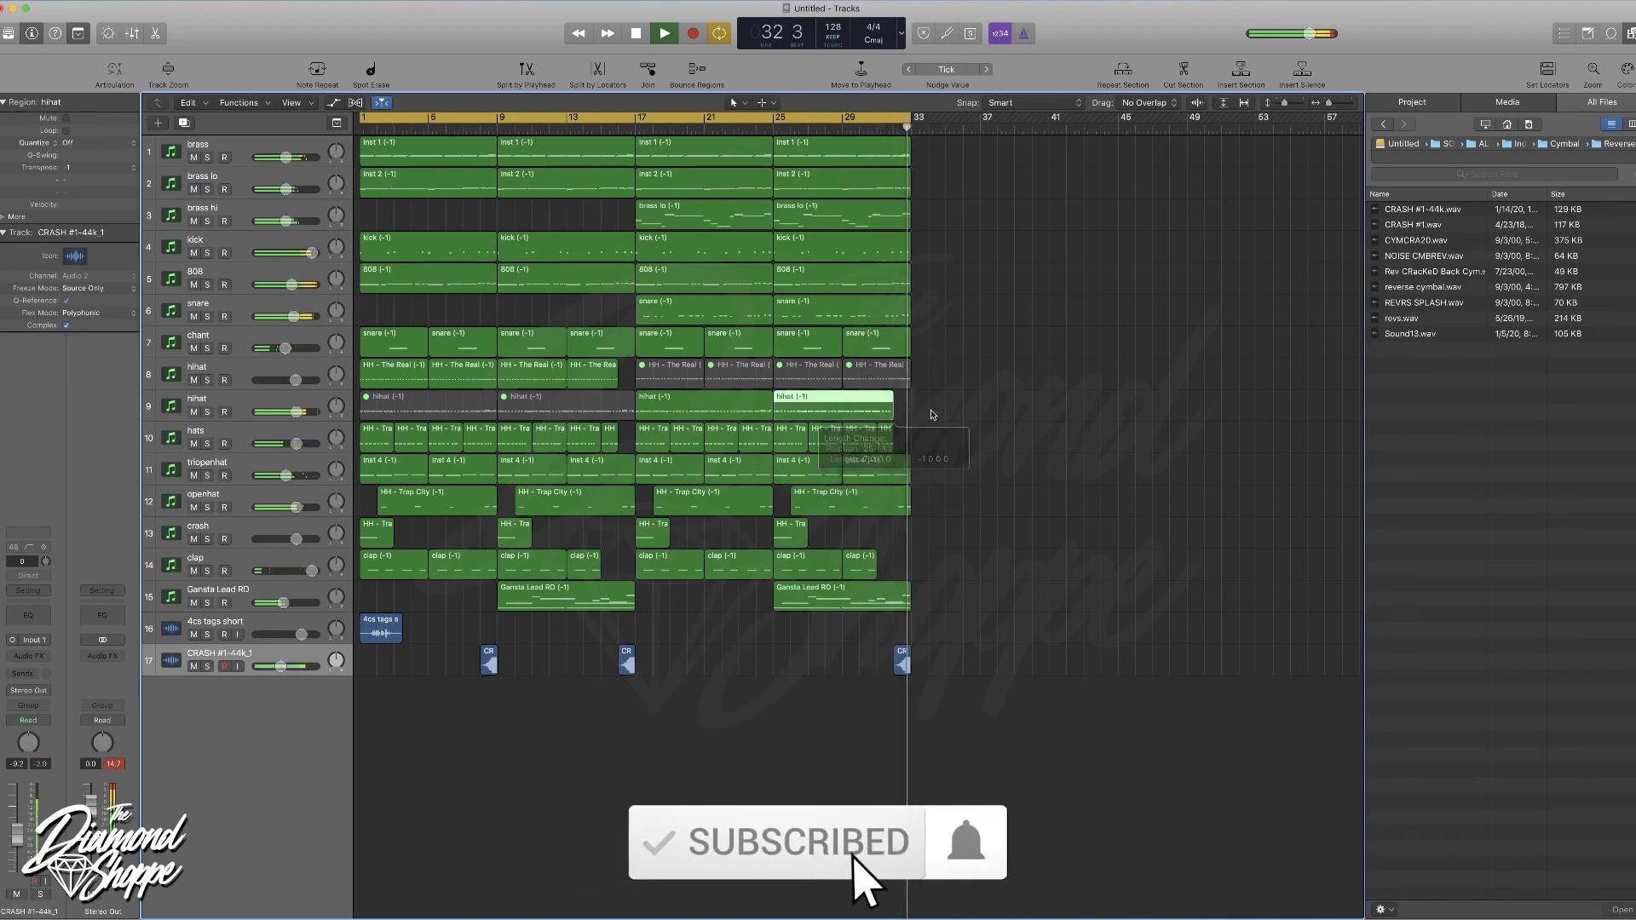